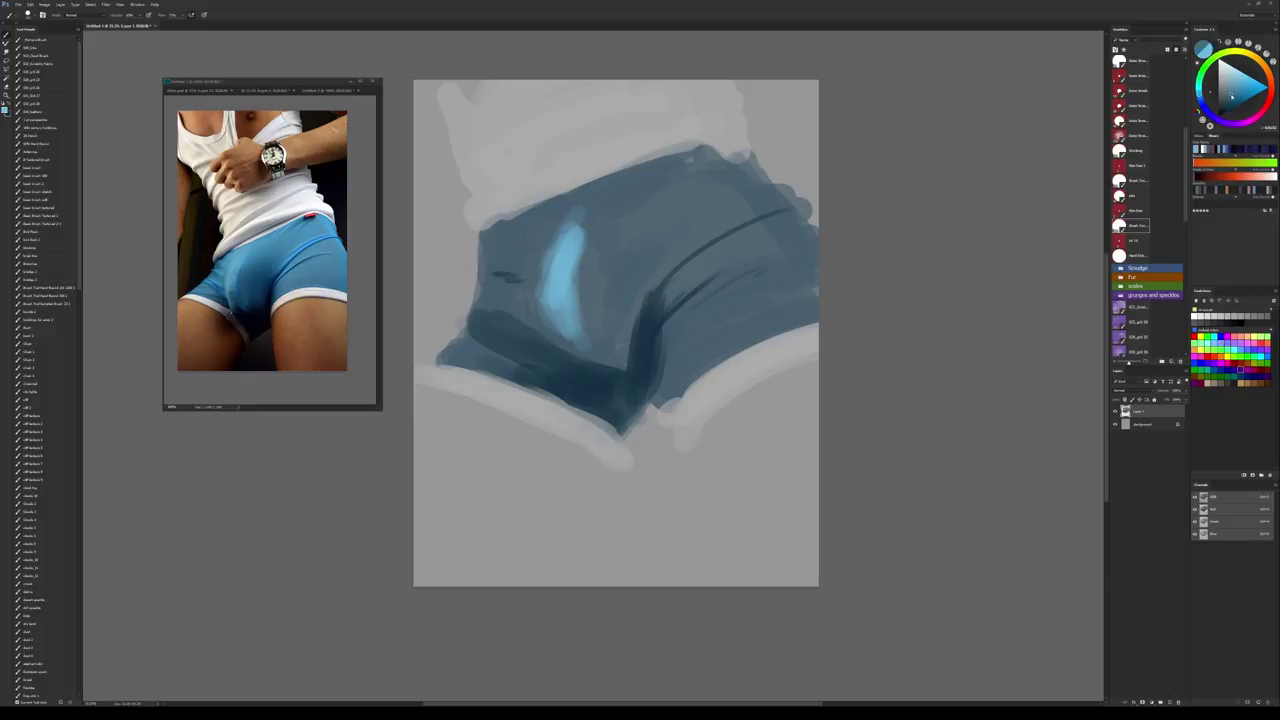
- Pick a saturated blue, adjust the brush size and paint soft blue strokes along the two creases on the right leg of the shorts
click(1202, 97)
click(1250, 84)
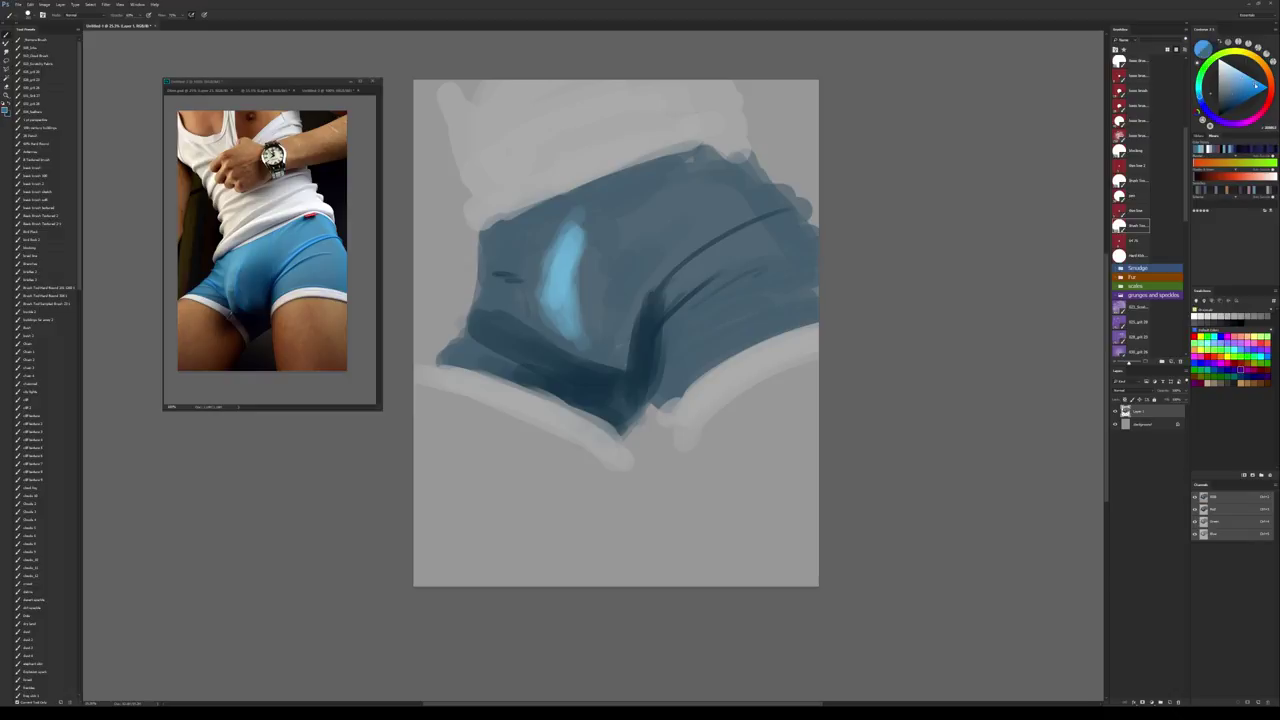
right_click(690, 292)
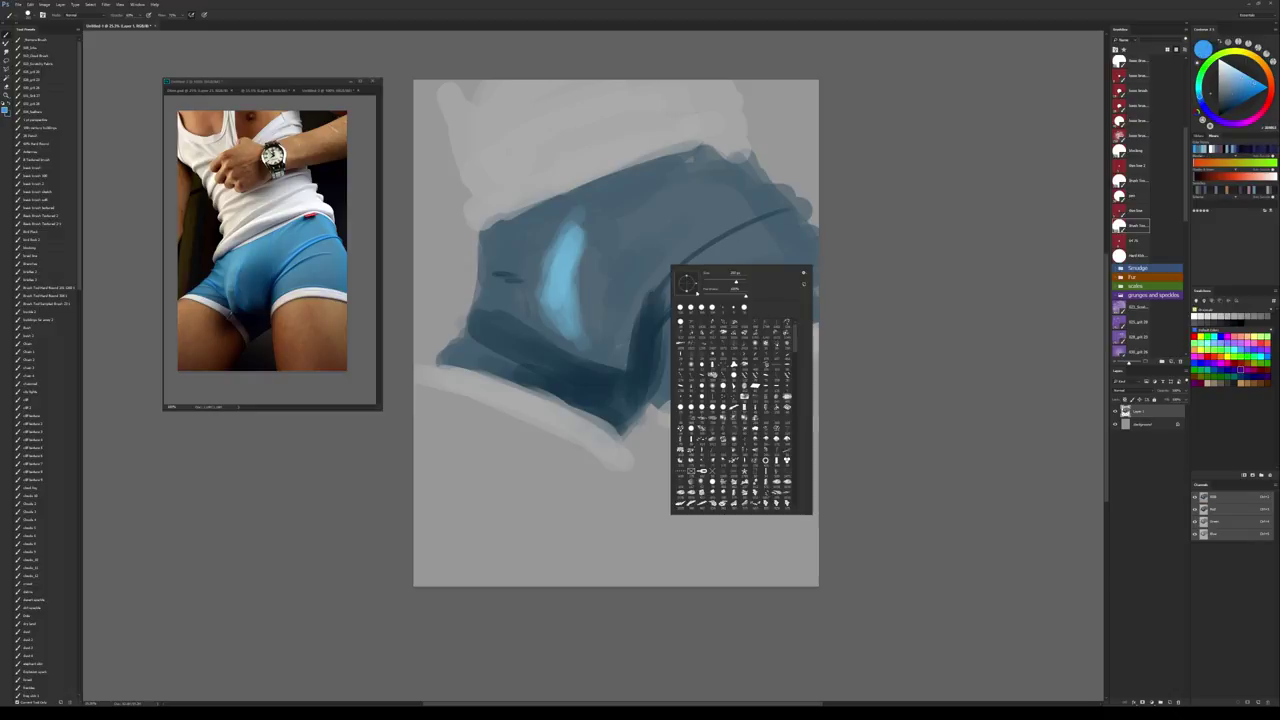
drag(716, 282, 711, 283)
click(813, 193)
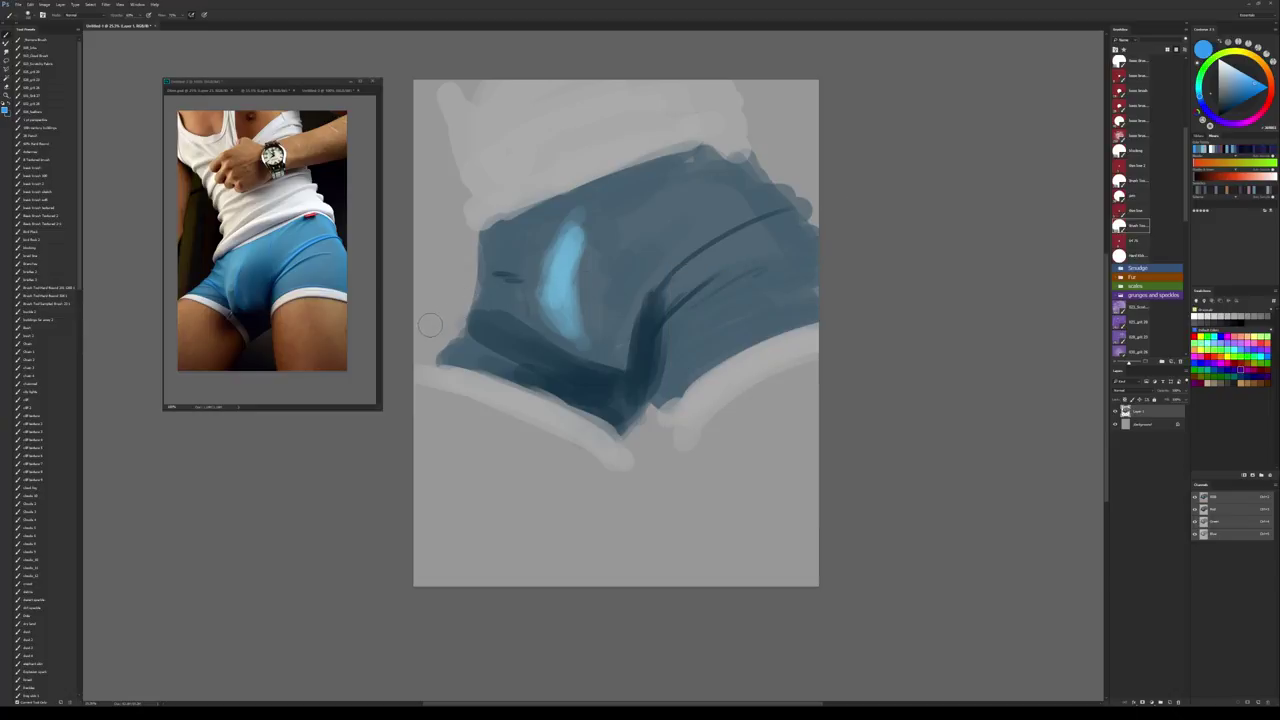
drag(642, 294, 785, 210)
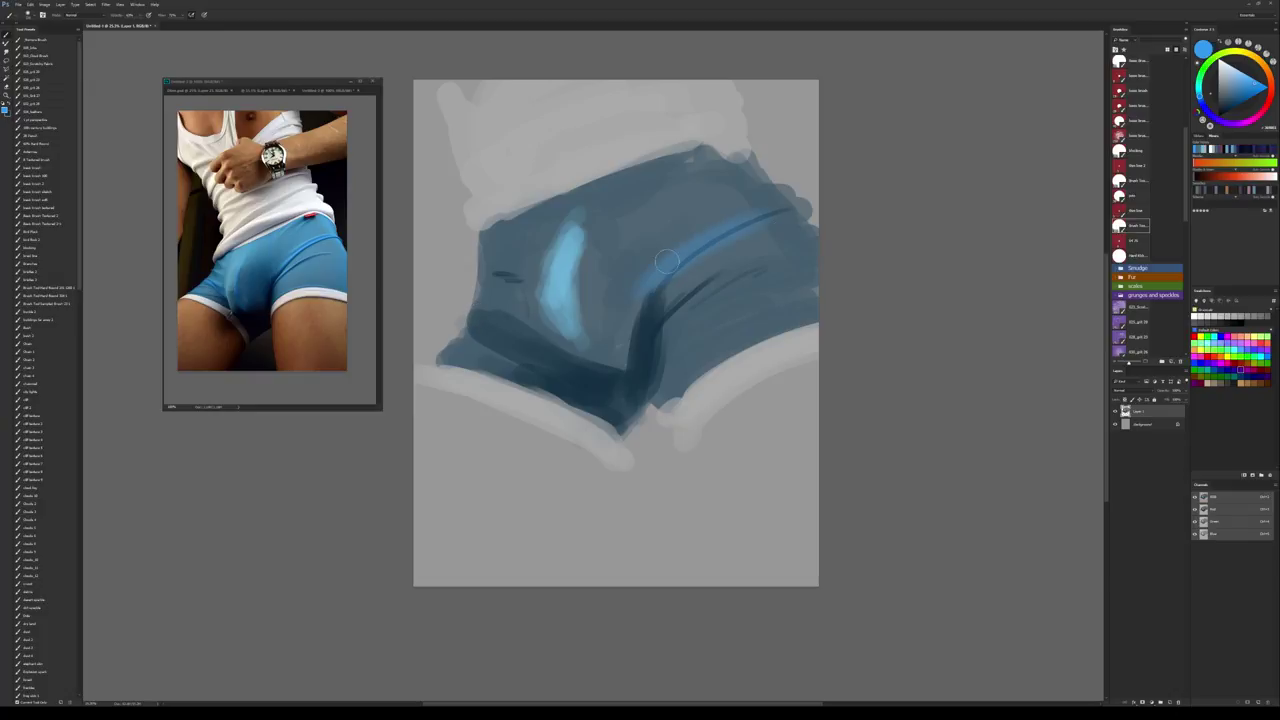
key(ctrl+z)
mouse_move(647, 303)
mouse_down()
mouse_move(767, 226)
mouse_move(738, 262)
mouse_up()
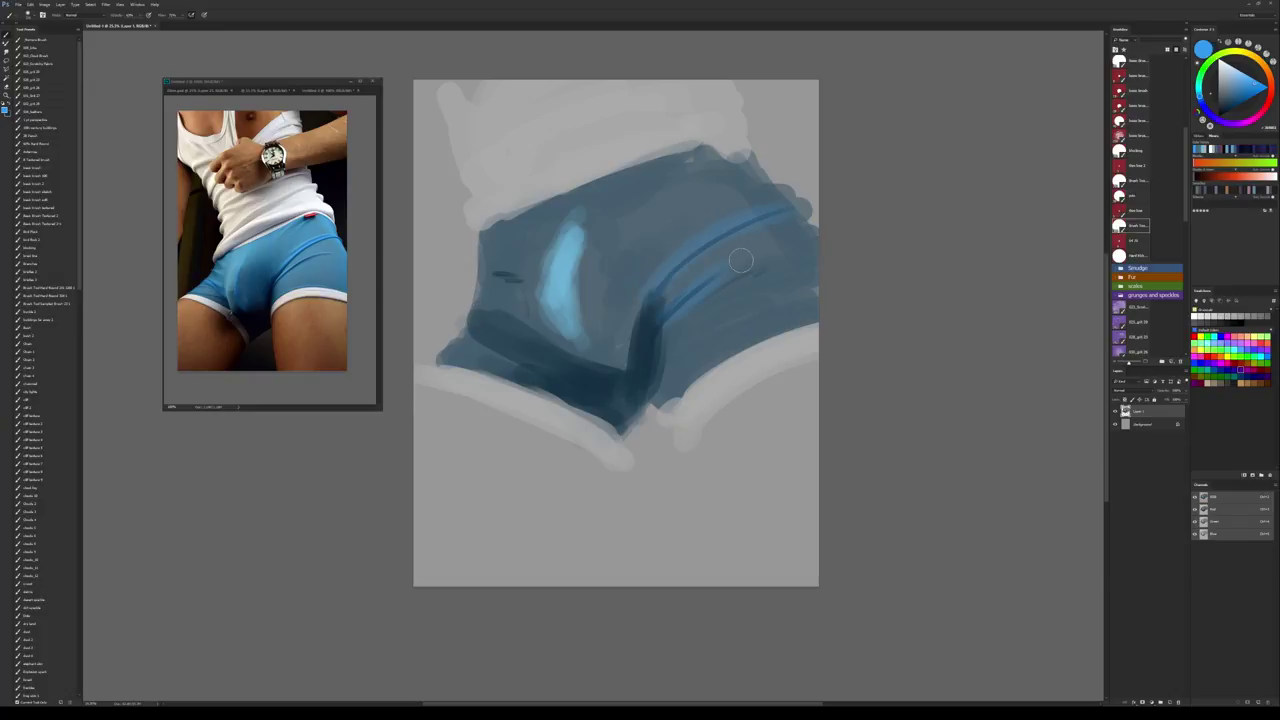
- Glaze the same blue over the left leg fold, the left hip and the area beneath the centre of the waistline
drag(480, 318, 554, 354)
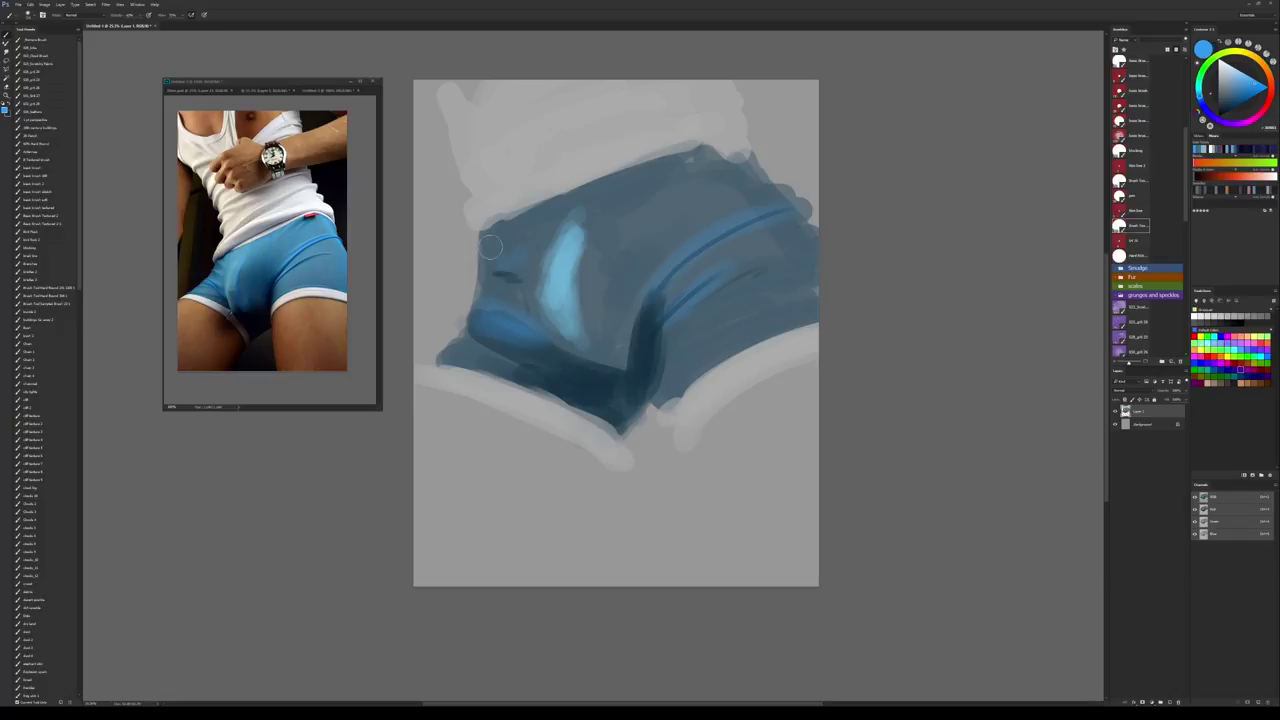
drag(490, 246, 484, 262)
mouse_move(565, 260)
mouse_down()
mouse_move(621, 203)
mouse_move(644, 219)
mouse_move(624, 240)
mouse_move(613, 218)
mouse_move(706, 164)
mouse_move(645, 218)
mouse_move(684, 191)
mouse_move(632, 209)
mouse_move(713, 172)
mouse_move(660, 219)
mouse_up()
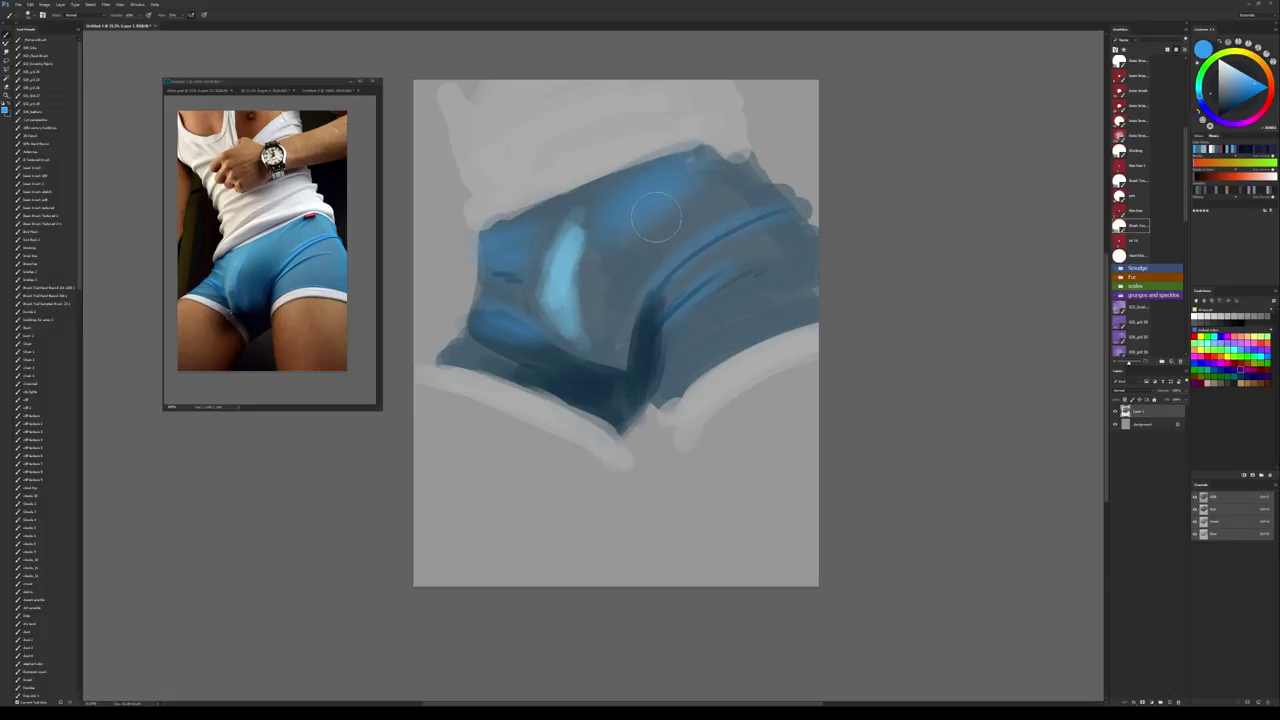
- Blend dark blue through the crotch and right leg with a larger brush, and glaze sampled blue over the right hip
mouse_move(632, 367)
mouse_down()
mouse_move(593, 369)
mouse_move(611, 389)
mouse_move(583, 389)
mouse_move(536, 365)
mouse_move(617, 414)
mouse_move(650, 376)
mouse_move(630, 358)
mouse_move(647, 395)
mouse_move(754, 266)
mouse_move(765, 295)
mouse_move(723, 314)
mouse_up()
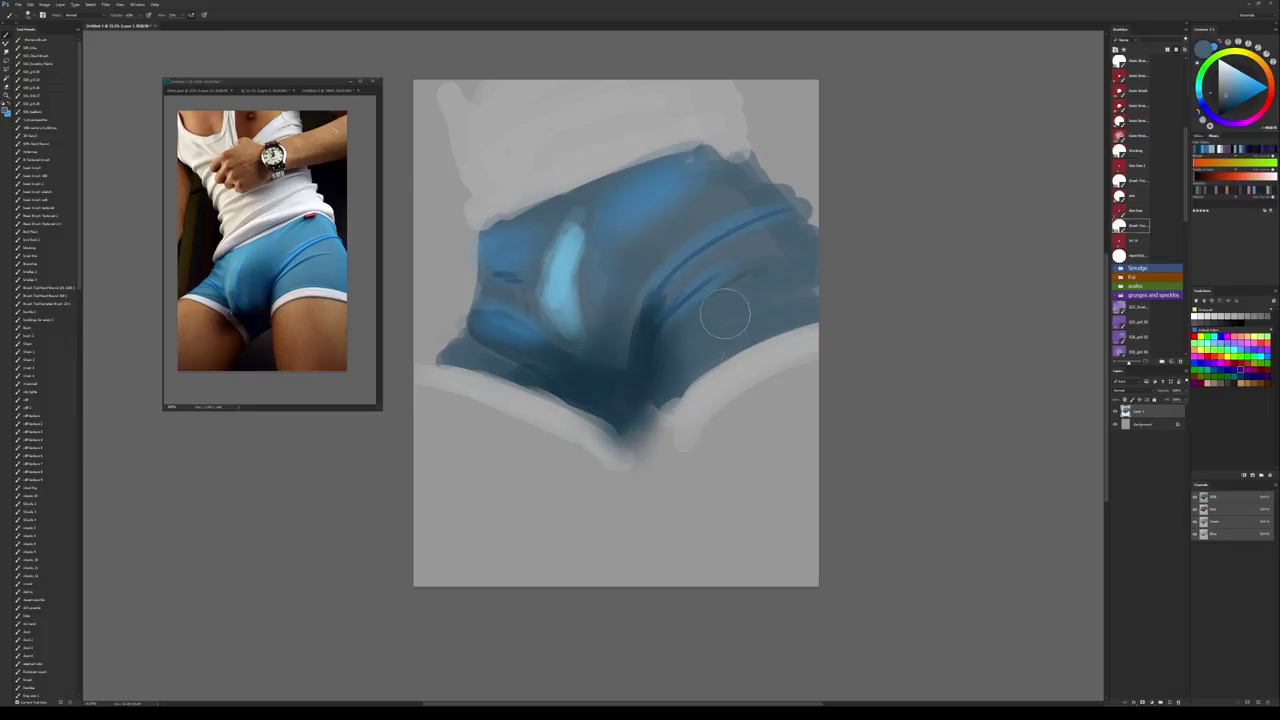
mouse_move(828, 299)
mouse_down()
mouse_move(794, 292)
mouse_move(750, 264)
mouse_up()
alt+click(758, 260)
alt+click(640, 193)
mouse_move(758, 190)
mouse_down()
mouse_move(841, 287)
mouse_move(808, 320)
mouse_move(802, 281)
mouse_up()
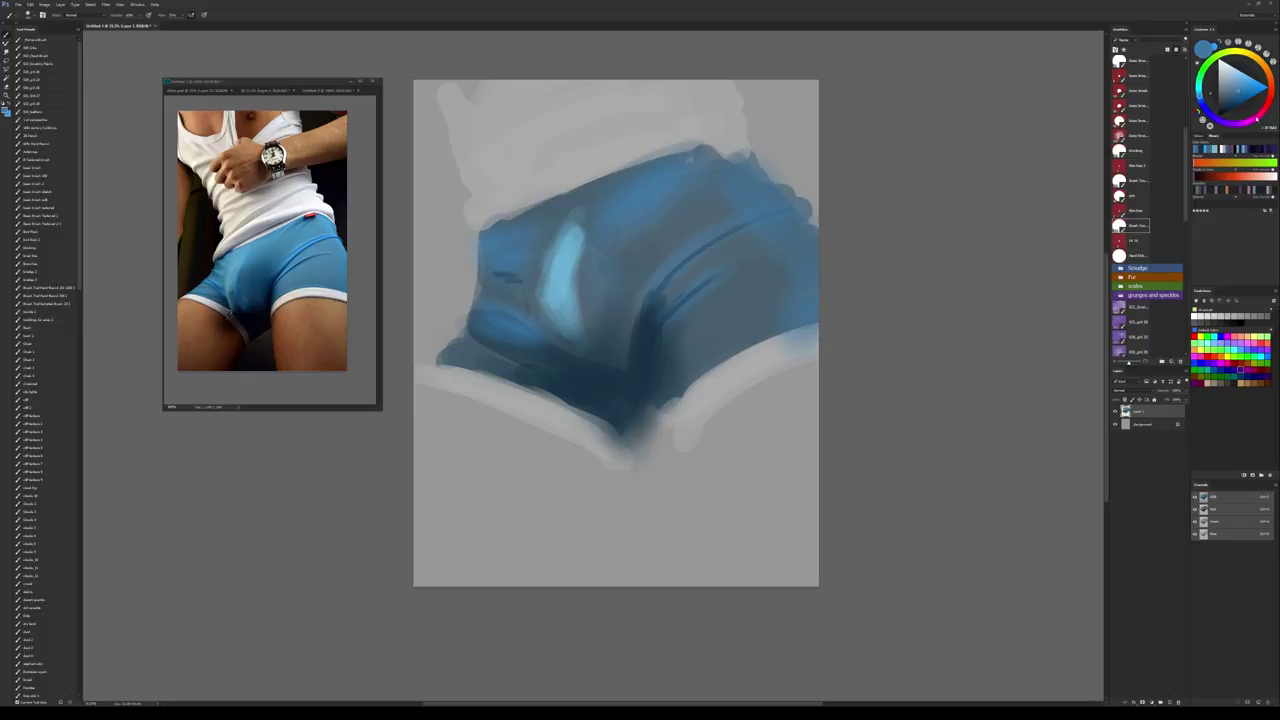
- Narrow and soften the light blue highlight on the front pouch using blues sampled from around it
click(1257, 119)
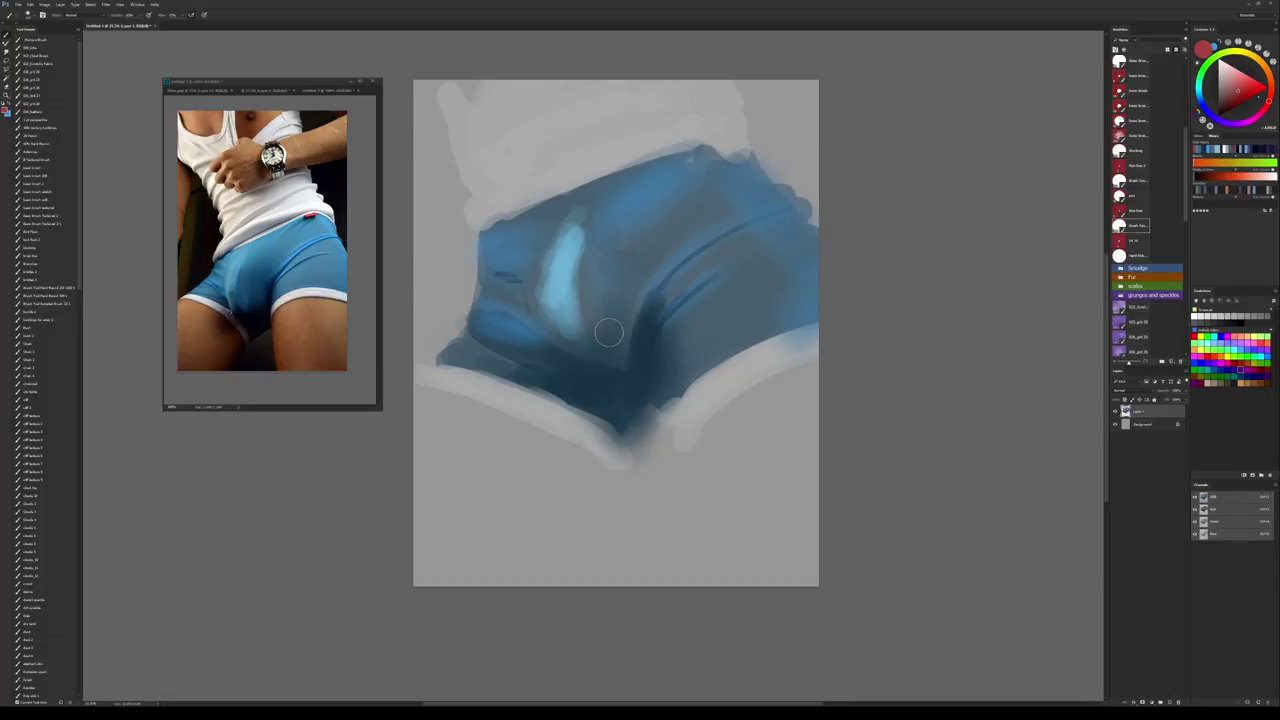
drag(626, 321, 634, 349)
alt+click(567, 305)
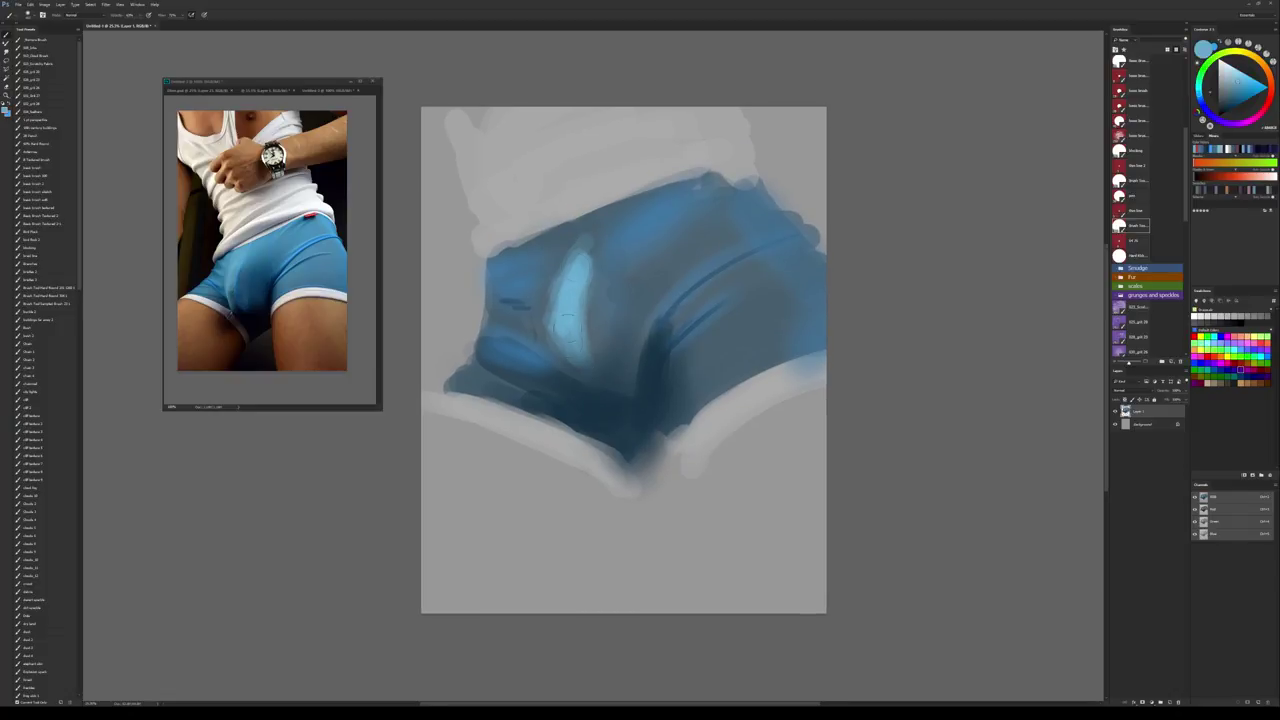
alt+click(541, 283)
mouse_move(562, 272)
mouse_down()
mouse_move(545, 312)
mouse_move(564, 253)
mouse_move(543, 298)
mouse_move(570, 323)
mouse_move(604, 314)
mouse_move(593, 304)
mouse_move(580, 343)
mouse_move(588, 276)
mouse_up()
alt+click(605, 314)
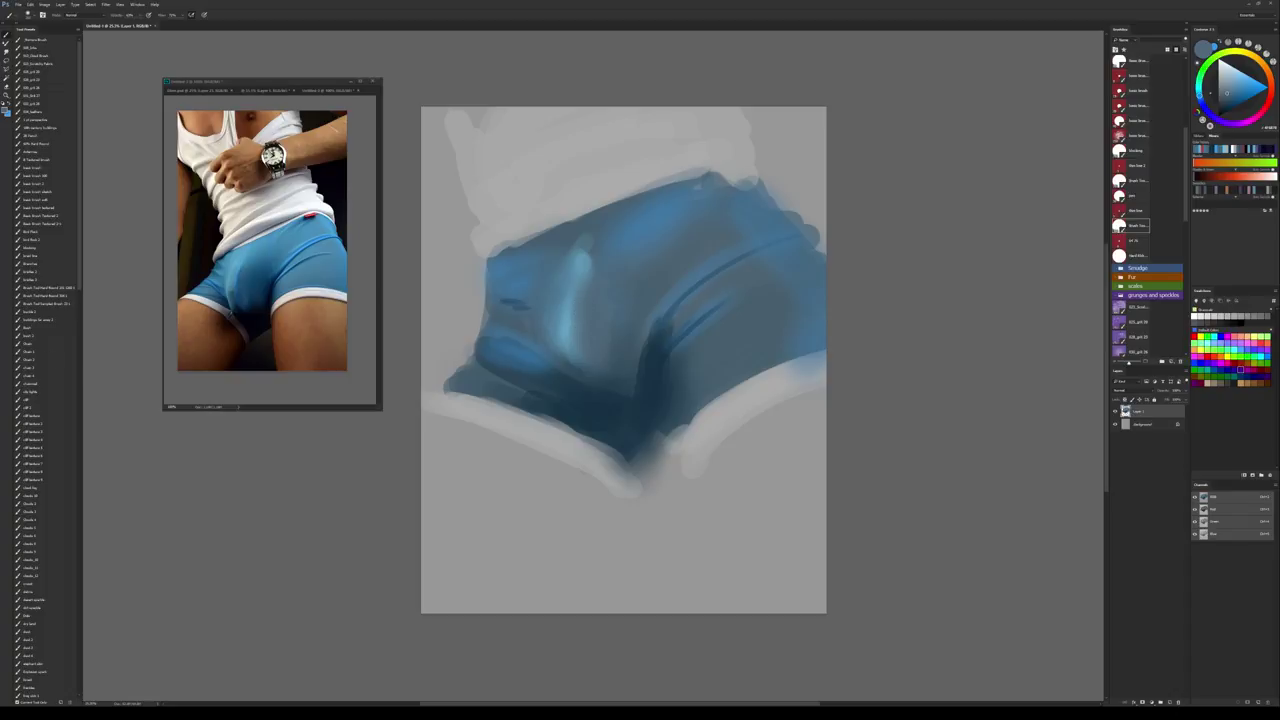
- Enlarge the brush and spread sampled light blue around the top of the pouch highlight
key(bracketright)
key(bracketright)
key(bracketright)
key(bracketright)
key(bracketright)
alt+click(590, 254)
mouse_move(590, 254)
mouse_down()
mouse_move(622, 249)
mouse_move(602, 292)
mouse_up()
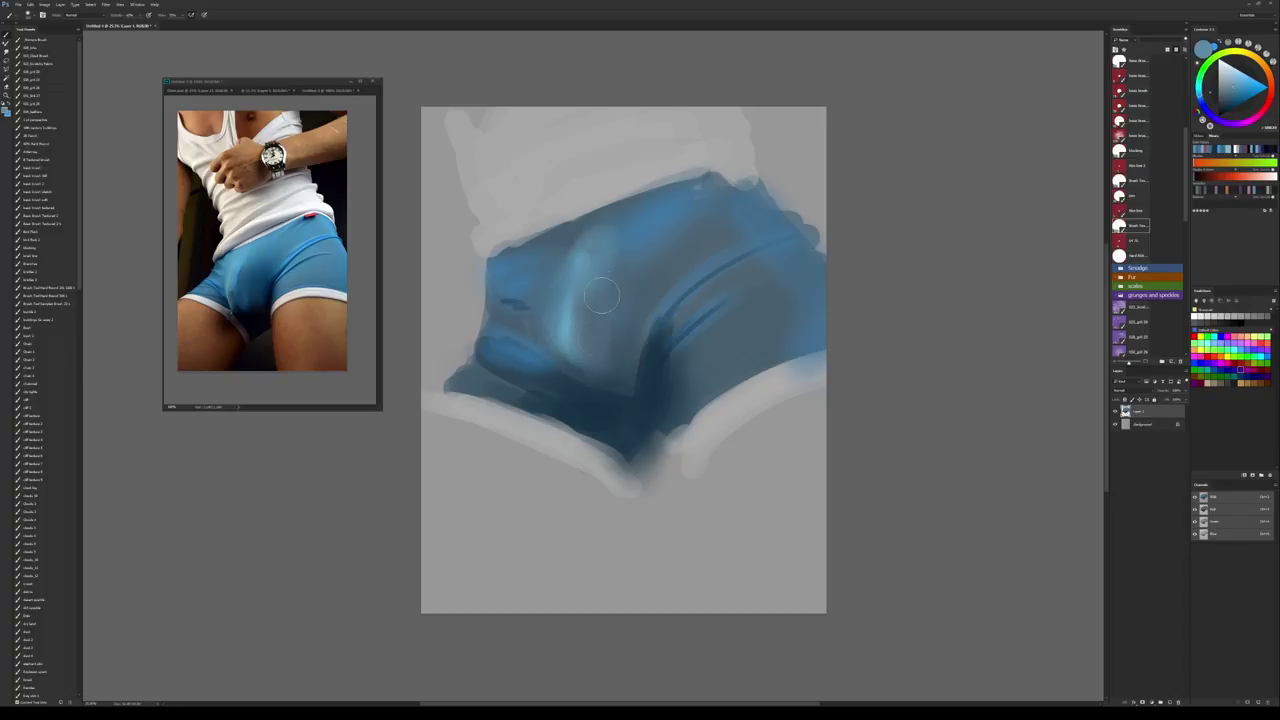
- Build a soft dark shadow to the right of the highlight with sampled blues to round the pouch
alt+click(613, 311)
mouse_move(606, 342)
mouse_down()
mouse_move(620, 284)
mouse_move(648, 301)
mouse_move(648, 385)
mouse_move(632, 348)
mouse_move(620, 389)
mouse_up()
alt+click(631, 351)
alt+click(617, 416)
alt+click(530, 284)
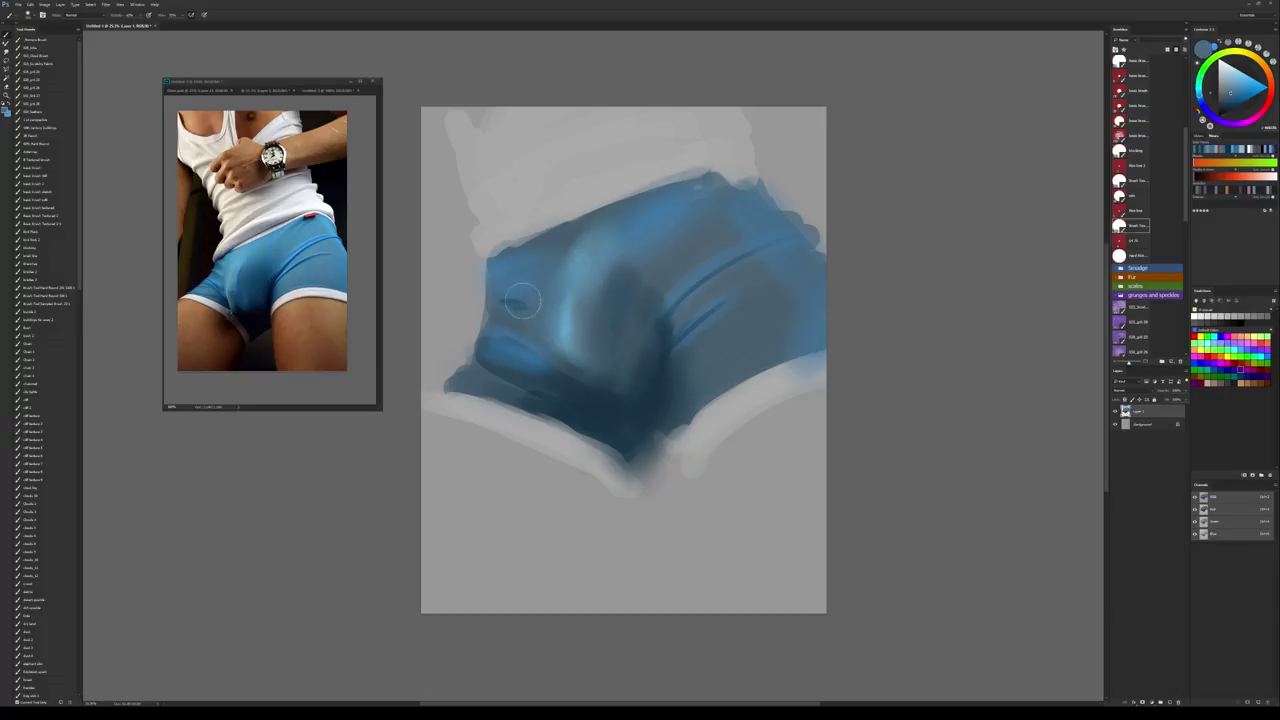
- Paint over the small dark creases at the left hip and blend the left leg fold into the crotch shadow
drag(516, 307, 537, 274)
alt+click(504, 287)
mouse_move(565, 345)
mouse_down()
mouse_move(566, 381)
mouse_move(582, 389)
mouse_move(499, 329)
mouse_move(549, 374)
mouse_move(524, 364)
mouse_move(497, 327)
mouse_move(543, 374)
mouse_move(534, 365)
mouse_move(614, 405)
mouse_move(527, 356)
mouse_move(560, 377)
mouse_up()
alt+click(540, 380)
alt+click(573, 383)
alt+click(615, 405)
alt+click(637, 417)
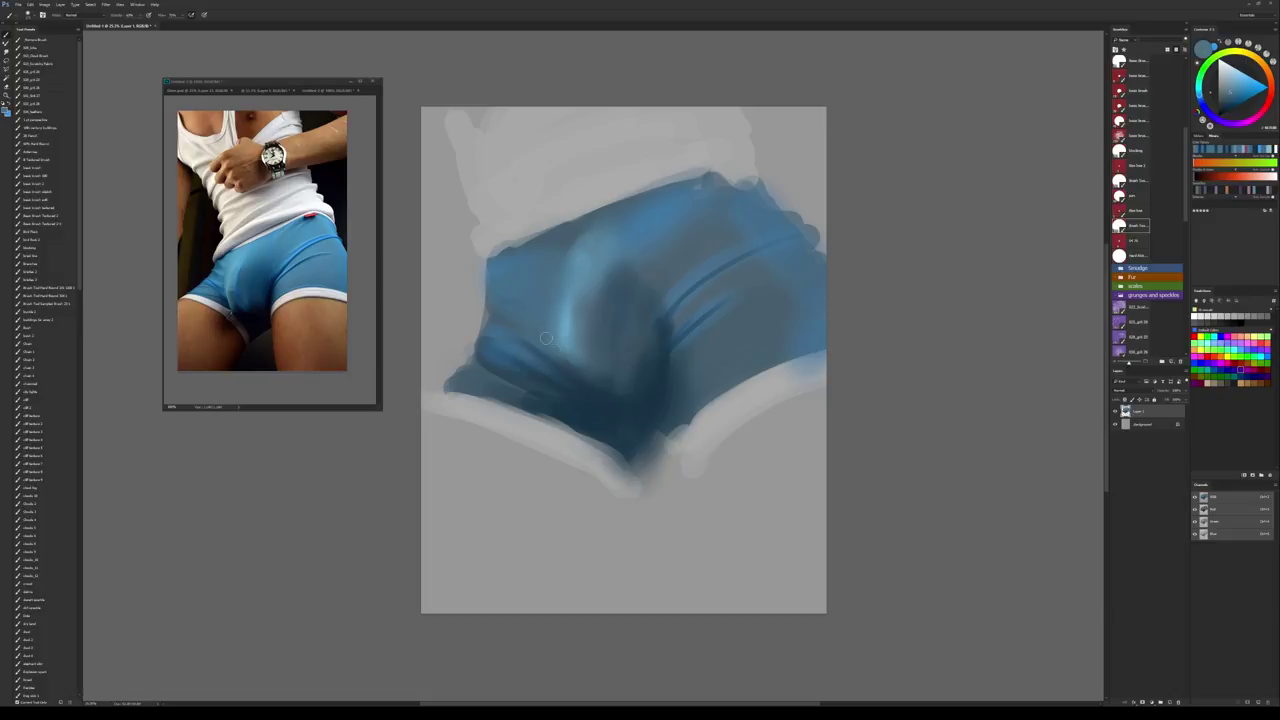
- Refine the fabric folds between the left hip and the pouch highlight with a smaller brush and sampled blues
alt+click(547, 339)
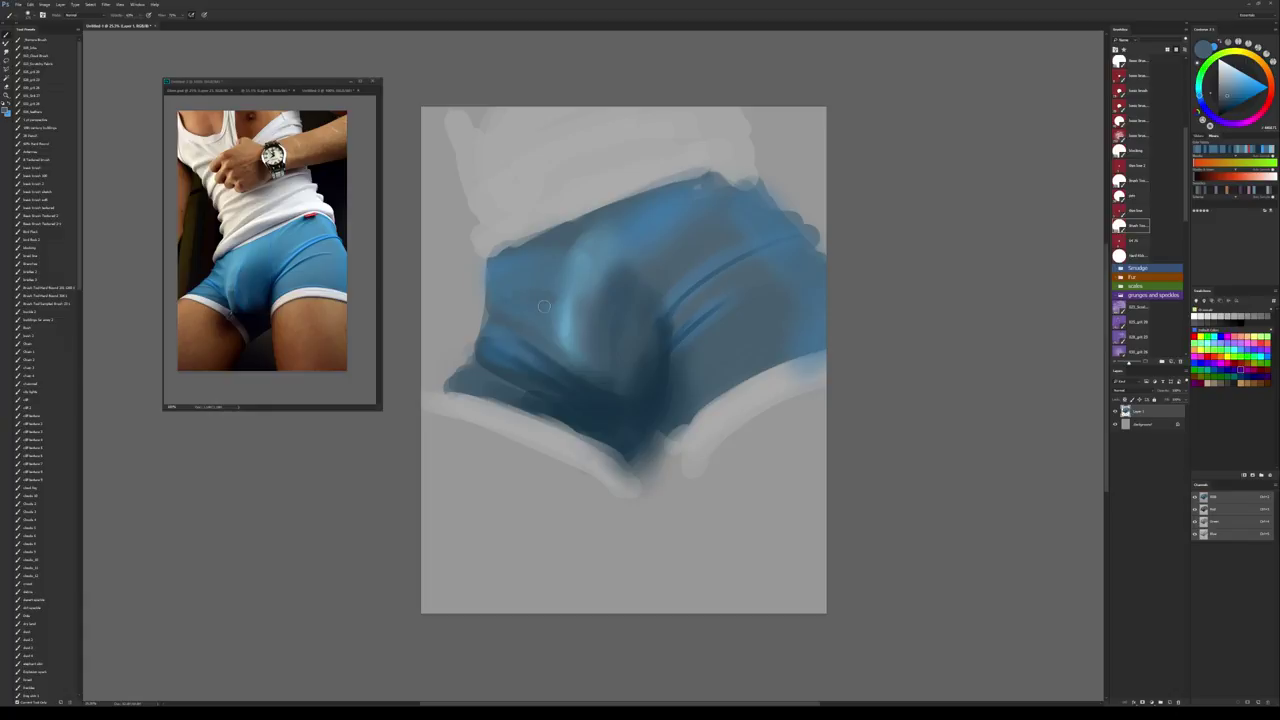
alt+click(577, 267)
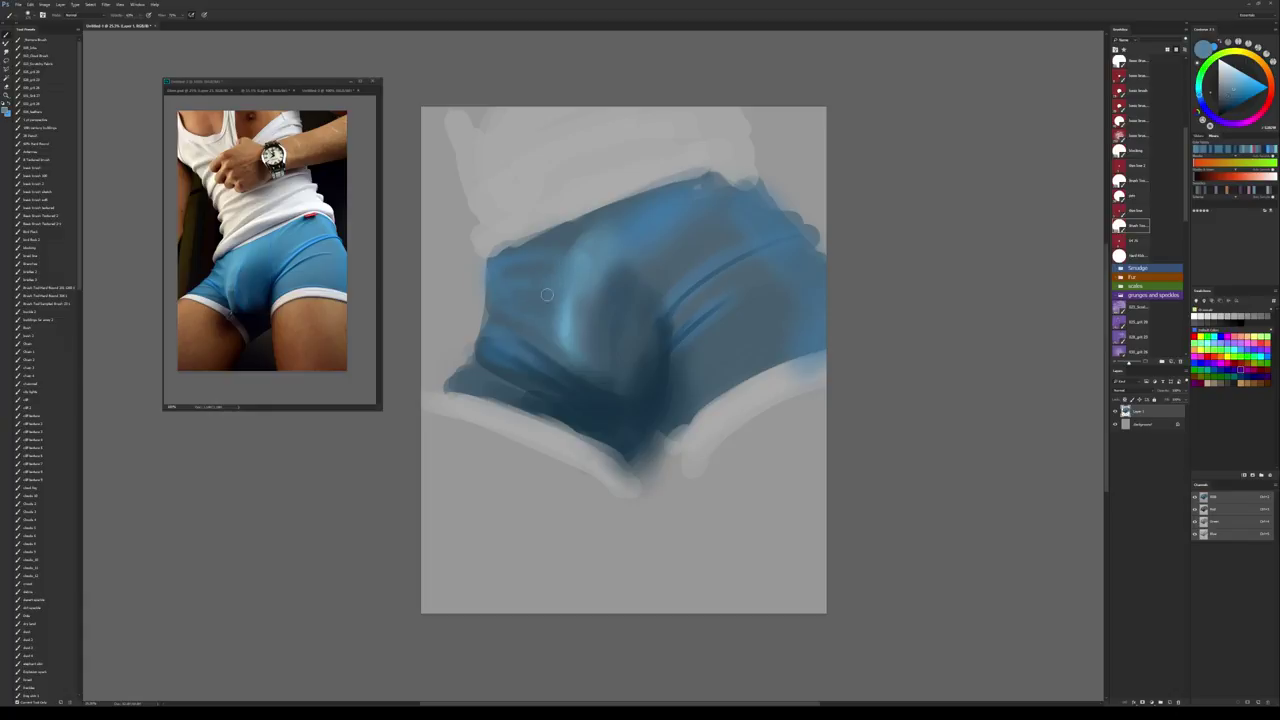
alt+click(569, 263)
alt+click(534, 343)
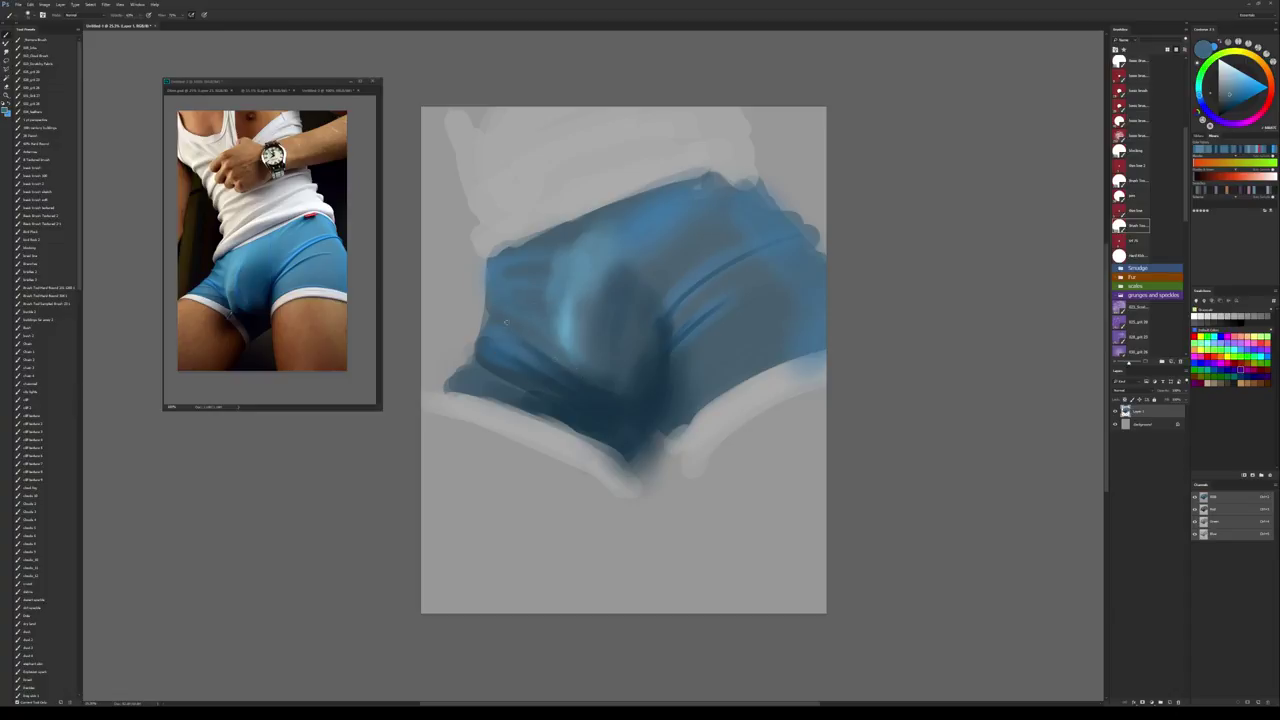
alt+click(548, 329)
mouse_move(579, 395)
mouse_down()
mouse_move(543, 340)
mouse_move(606, 409)
mouse_up()
alt+click(566, 328)
alt+click(544, 307)
- Extend the highlight in a curve toward the bottom of the pouch and blend the shadow along its right side
mouse_move(553, 314)
mouse_down()
mouse_move(570, 364)
mouse_move(616, 416)
mouse_up()
alt+click(592, 388)
alt+click(610, 386)
drag(601, 396, 586, 356)
alt+click(646, 406)
drag(647, 403, 620, 407)
alt+click(638, 355)
mouse_move(649, 366)
mouse_down()
mouse_move(626, 312)
mouse_move(631, 321)
mouse_move(663, 296)
mouse_up()
- Blend sampled blues across the upper right hip between the waistline and the leg crease
alt+click(652, 236)
mouse_move(655, 247)
mouse_down()
mouse_move(637, 213)
mouse_move(675, 243)
mouse_move(679, 272)
mouse_move(736, 231)
mouse_move(714, 224)
mouse_move(711, 253)
mouse_move(744, 228)
mouse_up()
alt+click(636, 216)
alt+click(734, 232)
- Switch to a small flat-tipped brush, pick near-black and draw the crease under the pouch and up the right inner leg
key([)
key([)
key([)
key([)
key([)
key([)
key([)
key([)
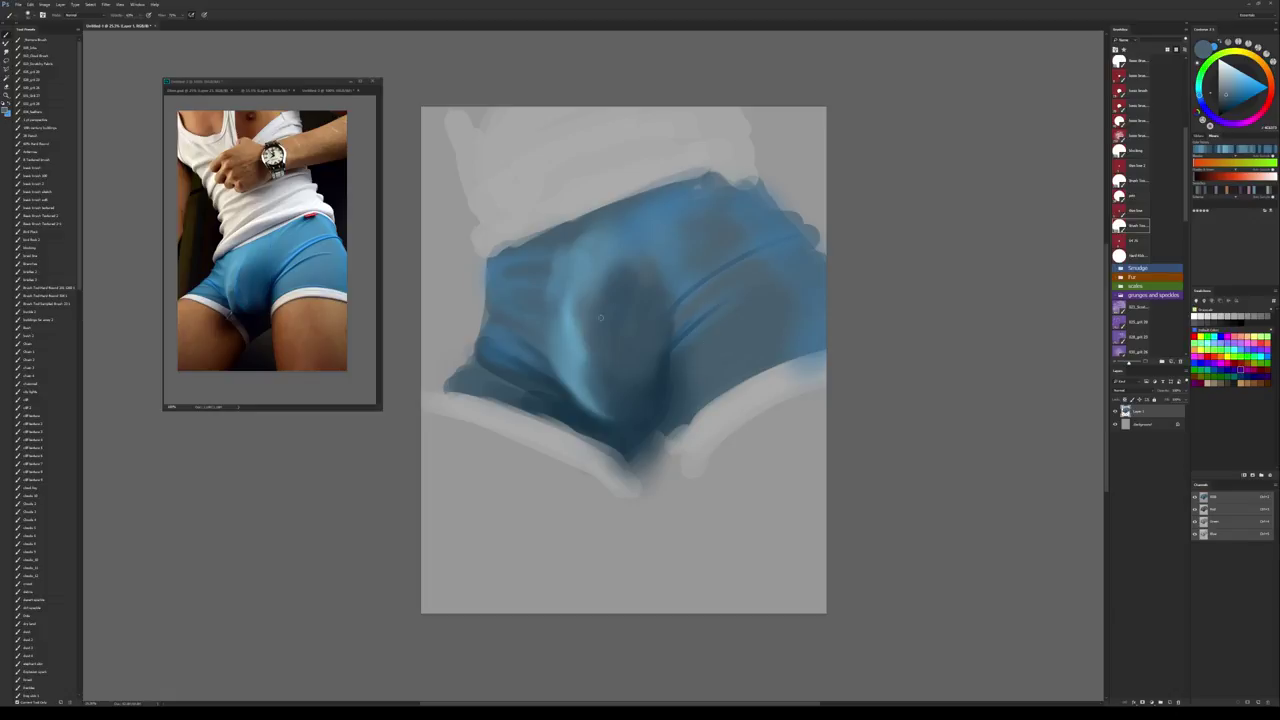
right_click(700, 368)
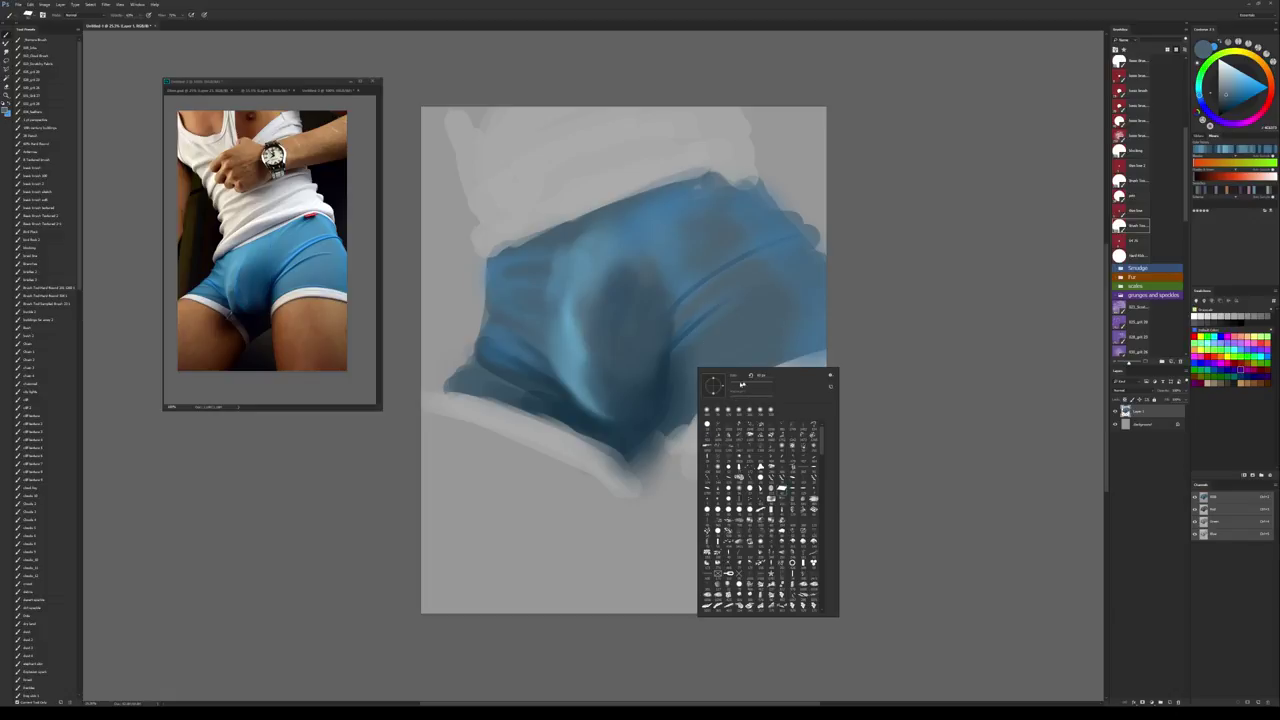
click(689, 376)
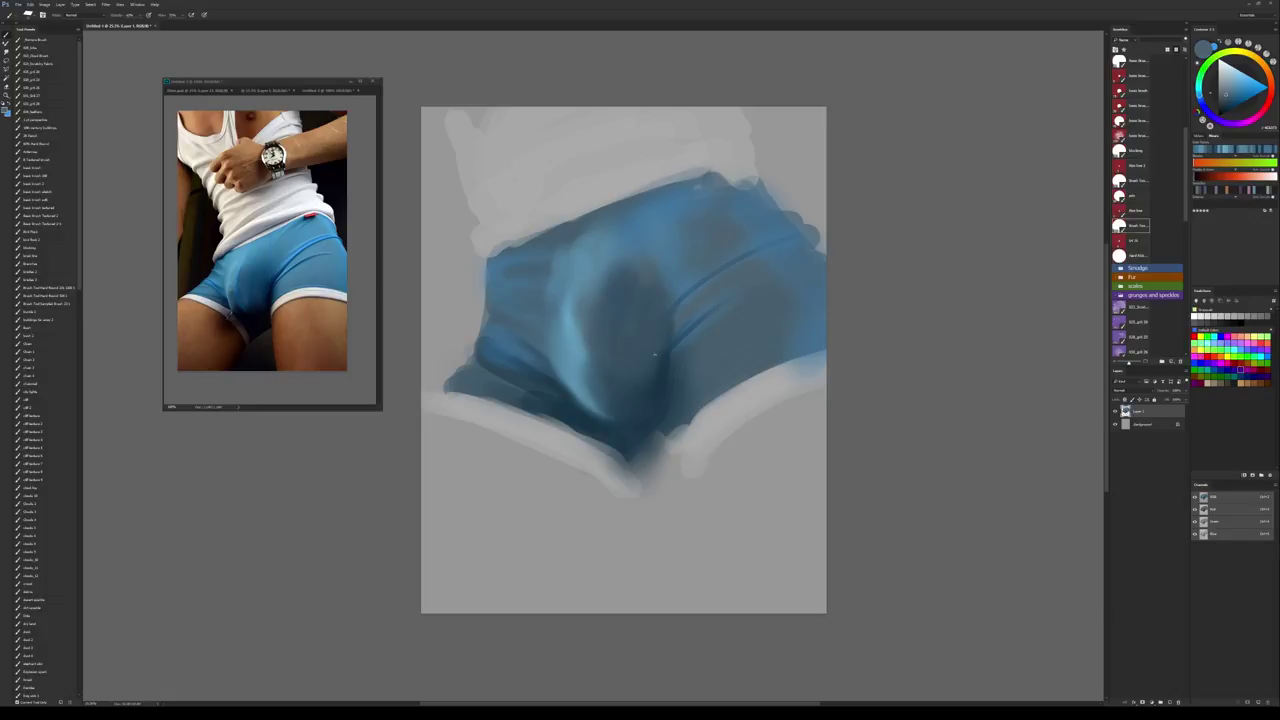
click(1220, 105)
click(1218, 116)
mouse_move(661, 416)
mouse_down()
mouse_move(705, 315)
mouse_move(676, 359)
mouse_up()
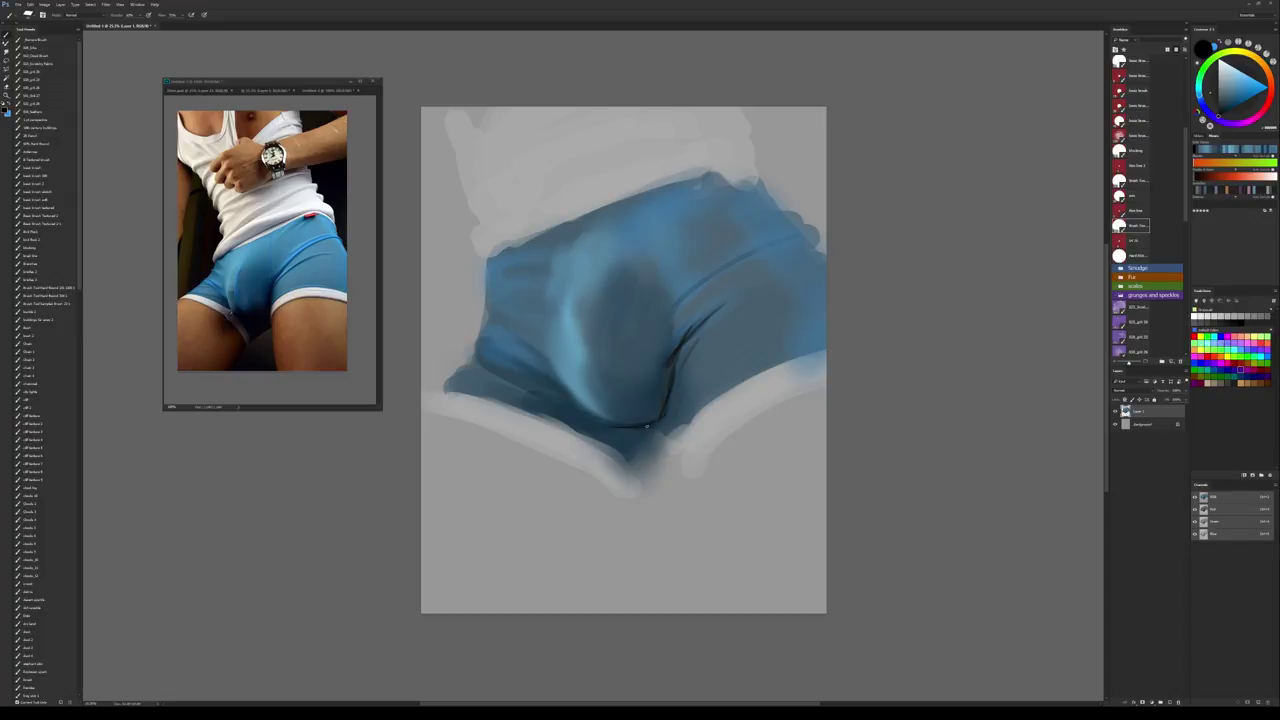
- Draw a dark line along the waistline of the shorts from the left hip to the right
drag(691, 225, 671, 243)
drag(471, 270, 658, 201)
drag(520, 243, 734, 185)
drag(492, 265, 459, 283)
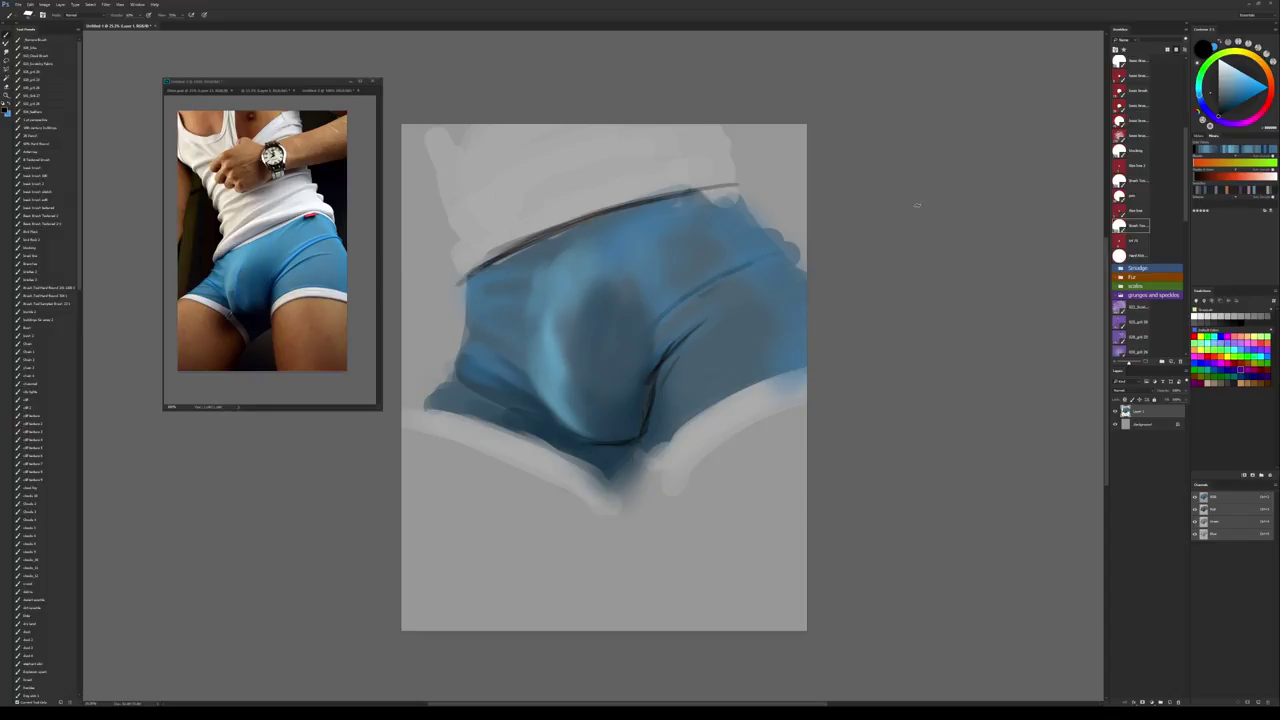
- Soften the dark crease under the pouch and along the right inner leg with sampled dark blues
click(1224, 105)
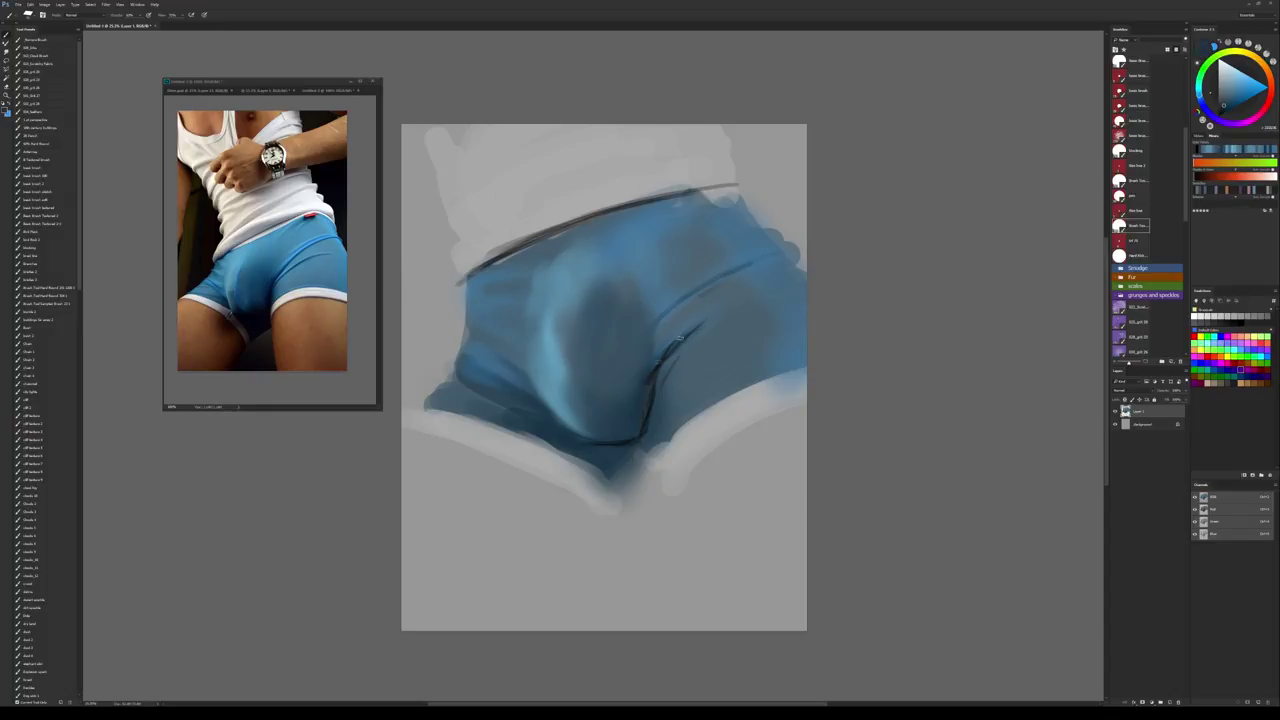
alt+click(634, 414)
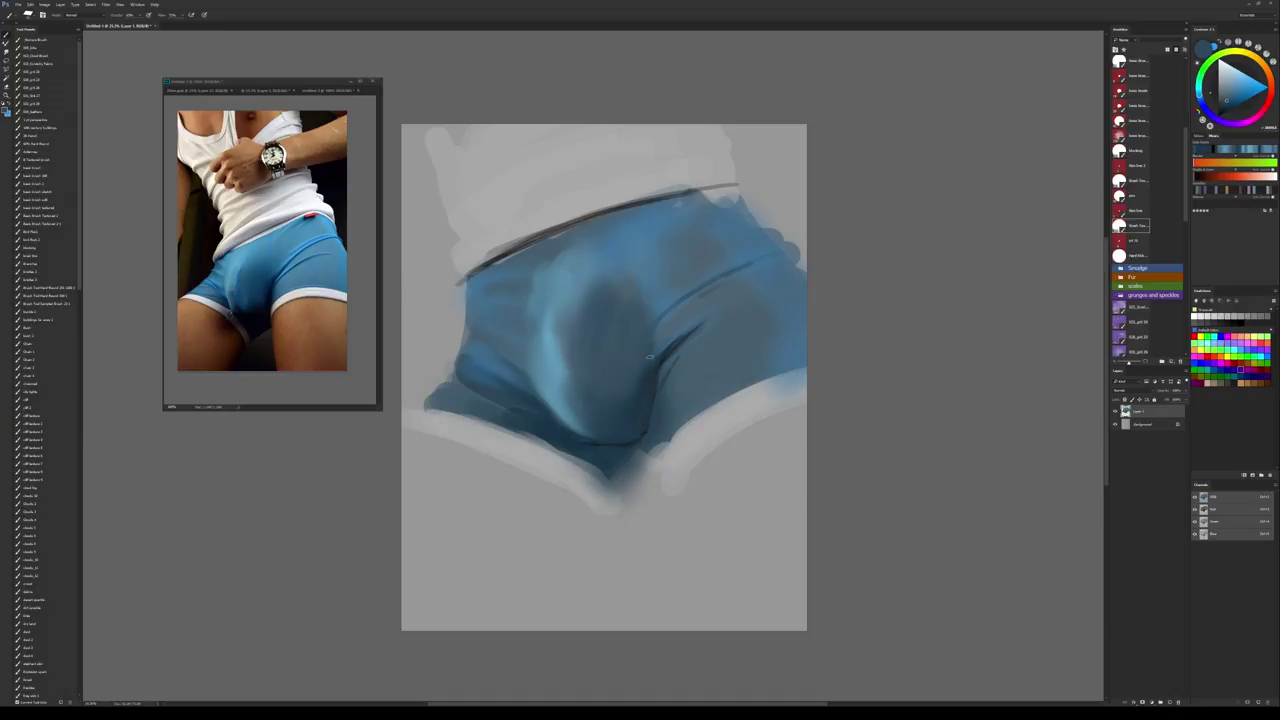
alt+click(704, 366)
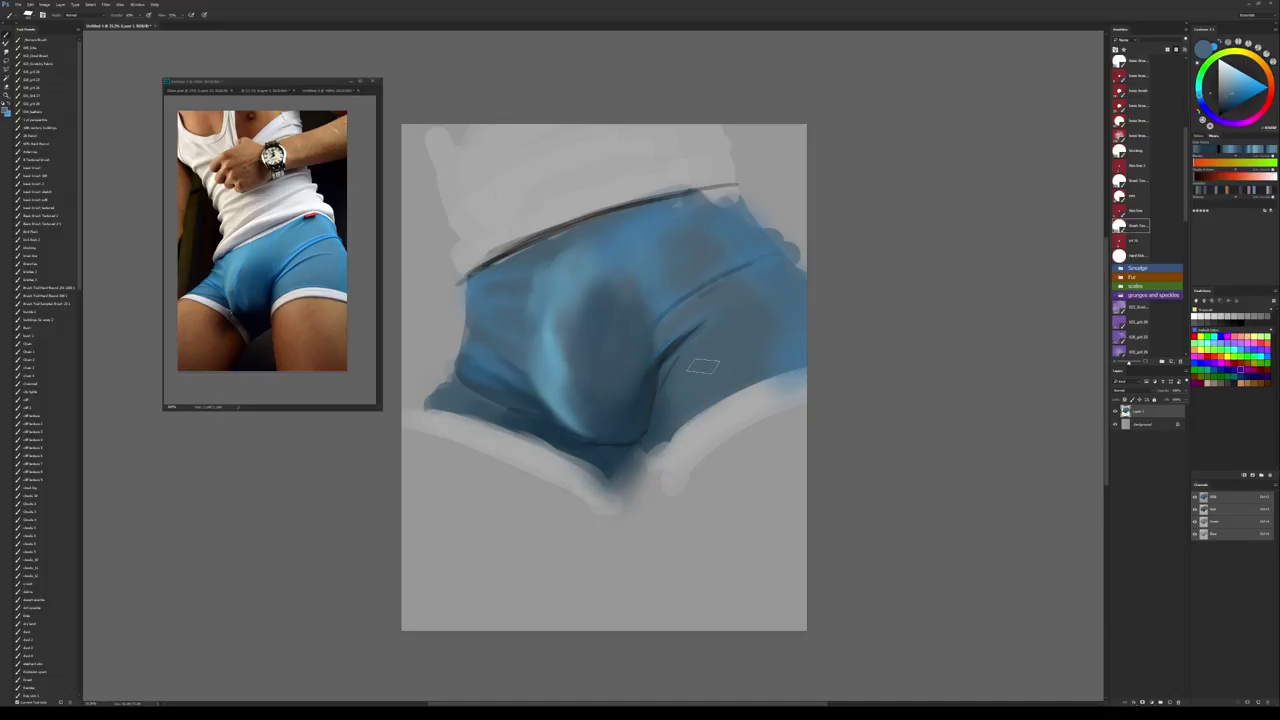
alt+click(747, 339)
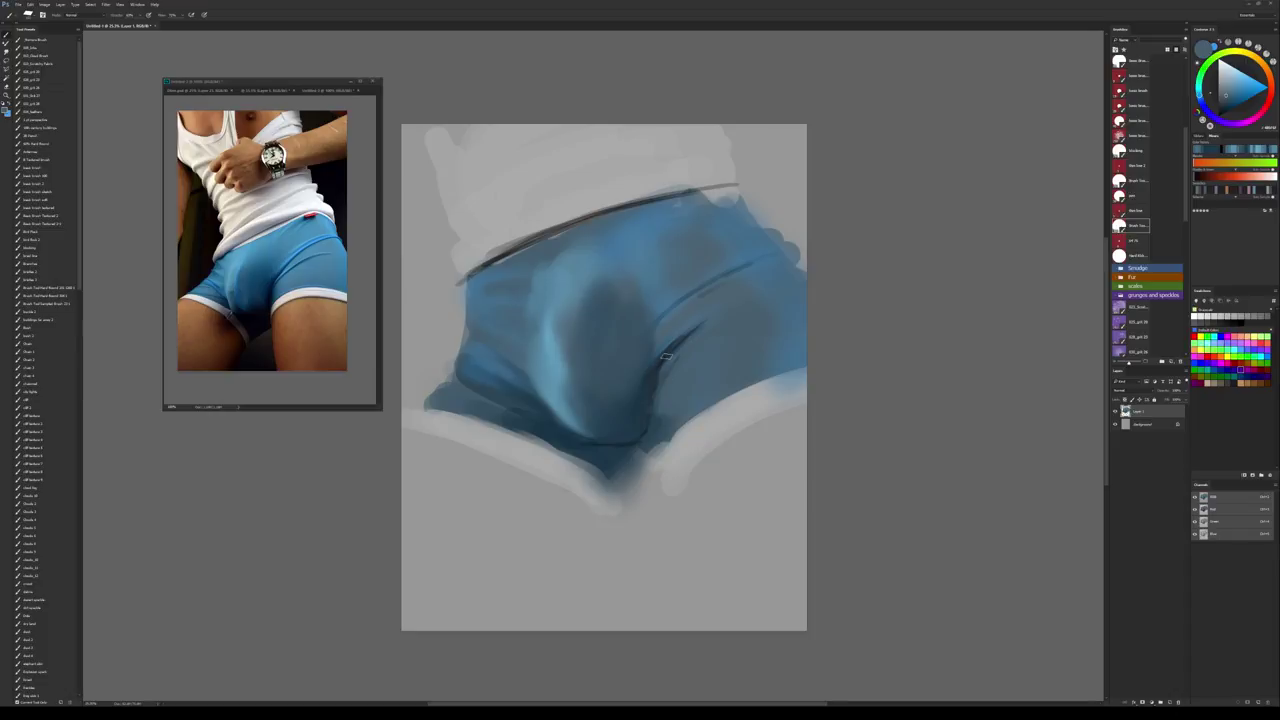
- Blend the highlight and shadow across the upper part of the pouch with sampled mid and dark blues
drag(651, 287, 653, 283)
alt+click(560, 302)
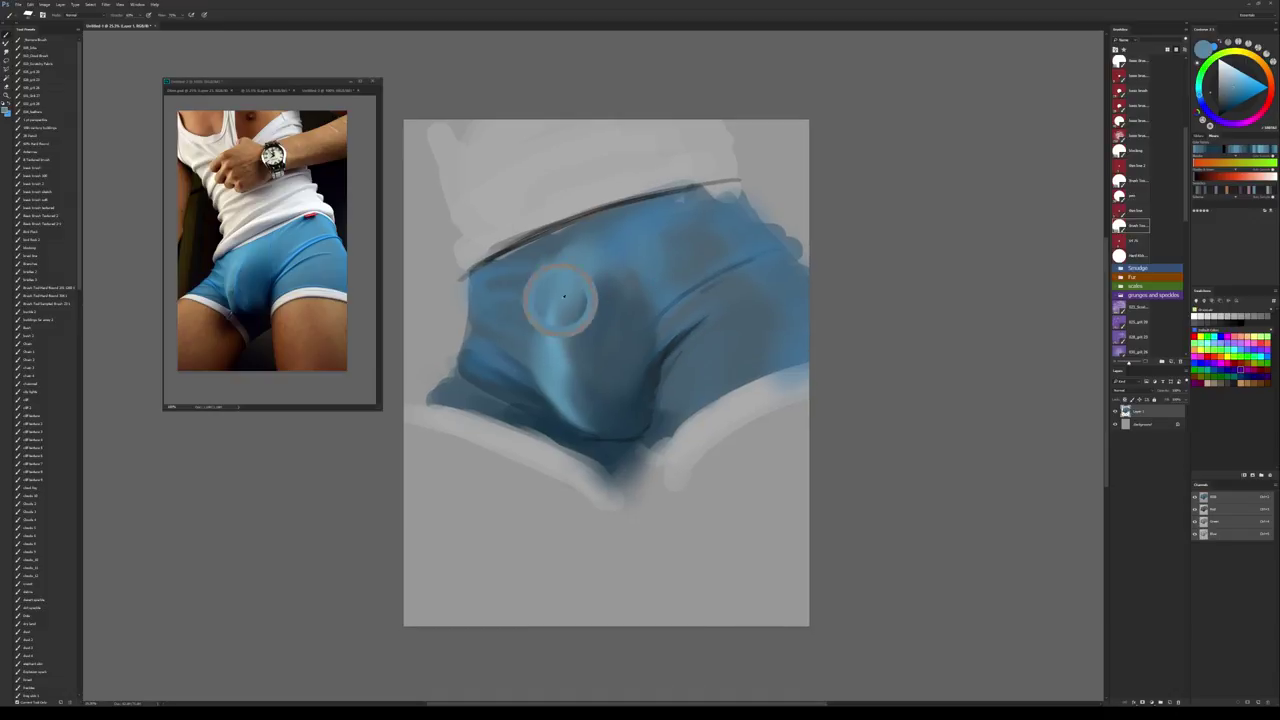
alt+click(574, 298)
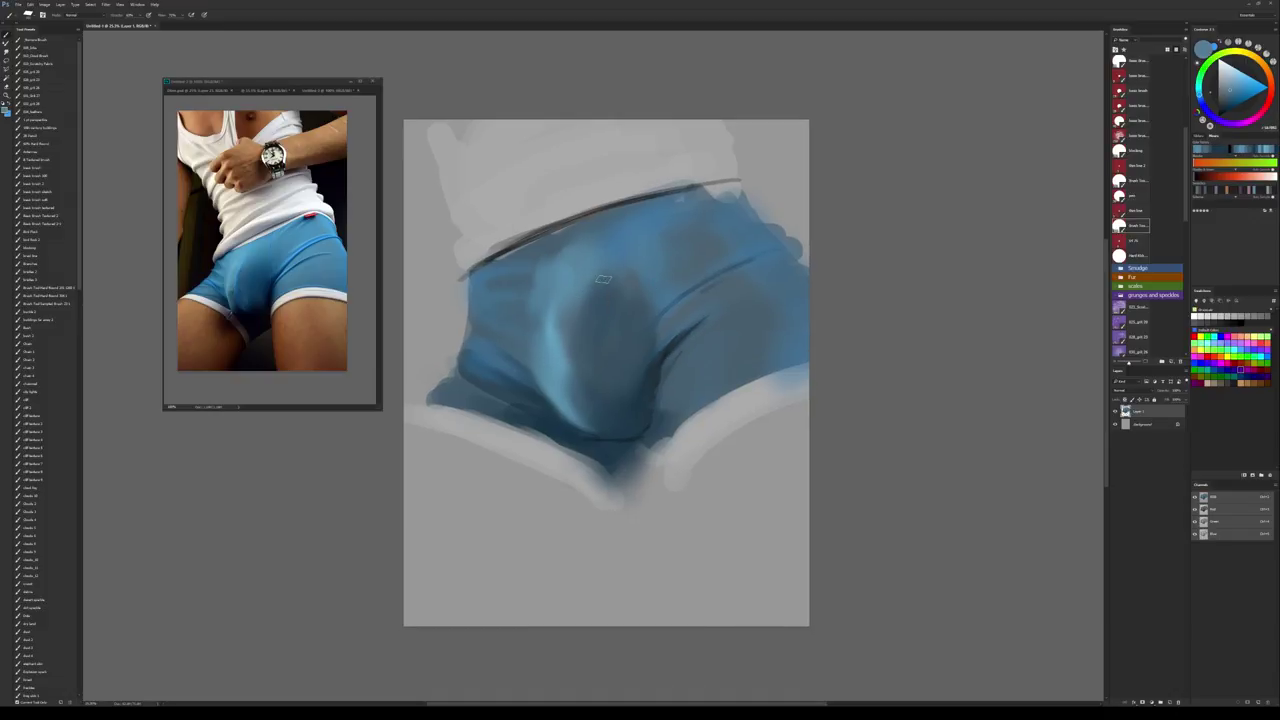
alt+click(659, 303)
alt+click(628, 271)
alt+click(648, 276)
alt+click(640, 301)
- Paint diagonal fabric folds from the top of the pouch toward the right end of the waistline
mouse_move(640, 286)
mouse_down()
mouse_move(622, 307)
mouse_move(690, 220)
mouse_up()
alt+click(662, 258)
alt+click(664, 264)
alt+click(680, 219)
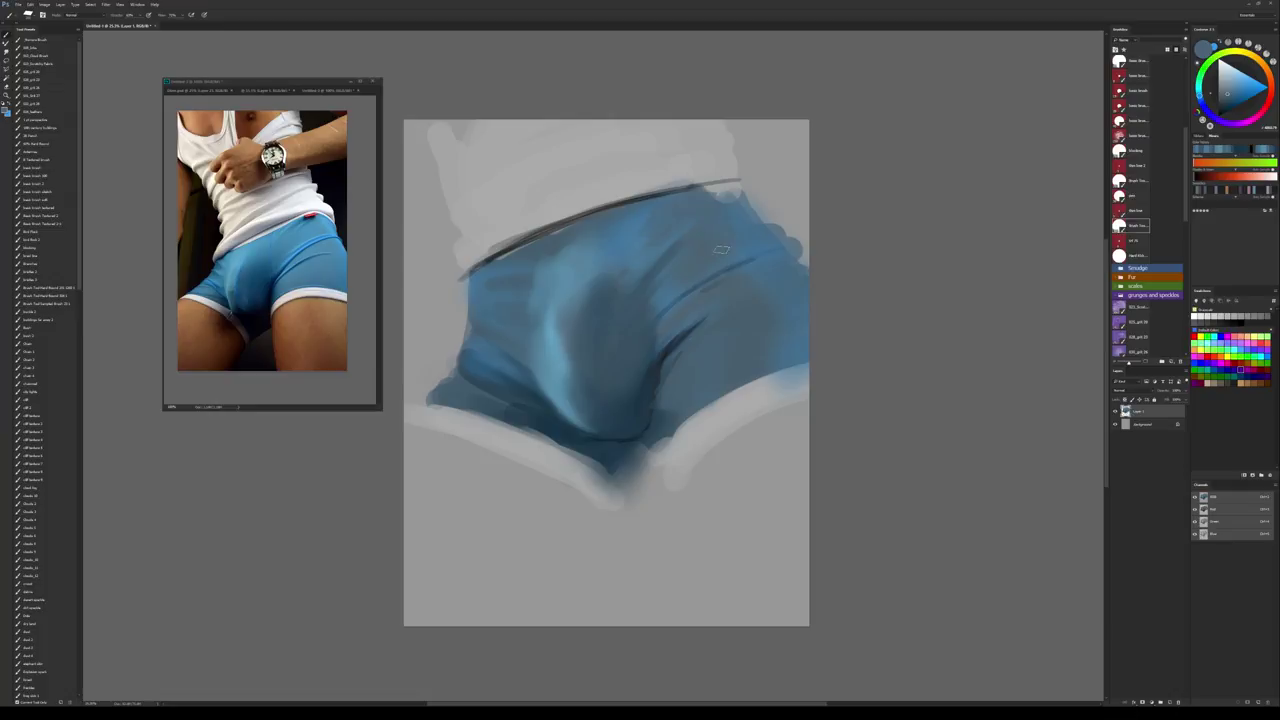
- Blend the pouch's upper shadow toward the waistline and widen the curved highlight with sampled light blue
alt+click(674, 294)
alt+click(656, 309)
drag(605, 322, 593, 302)
alt+click(593, 270)
alt+click(614, 240)
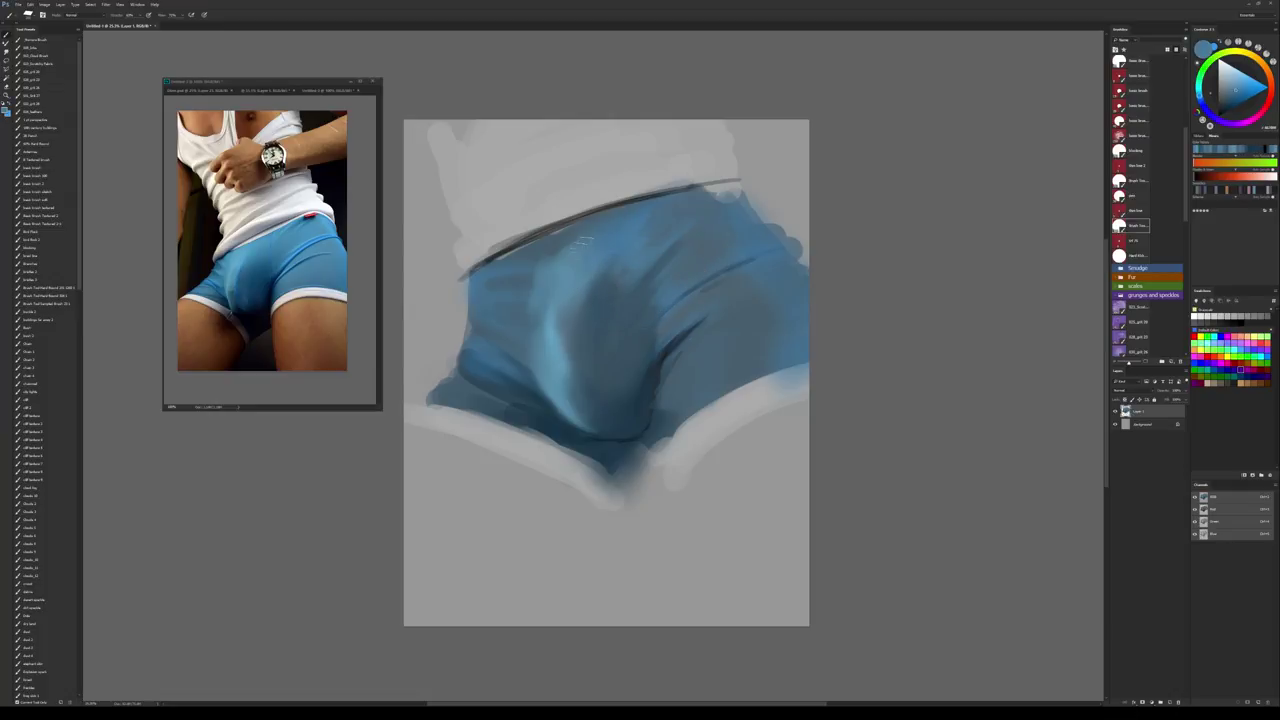
alt+click(556, 348)
drag(565, 316, 575, 368)
- Smooth the shadow between the pouch's right side and the inner-leg crease with sampled dark blues
alt+click(628, 420)
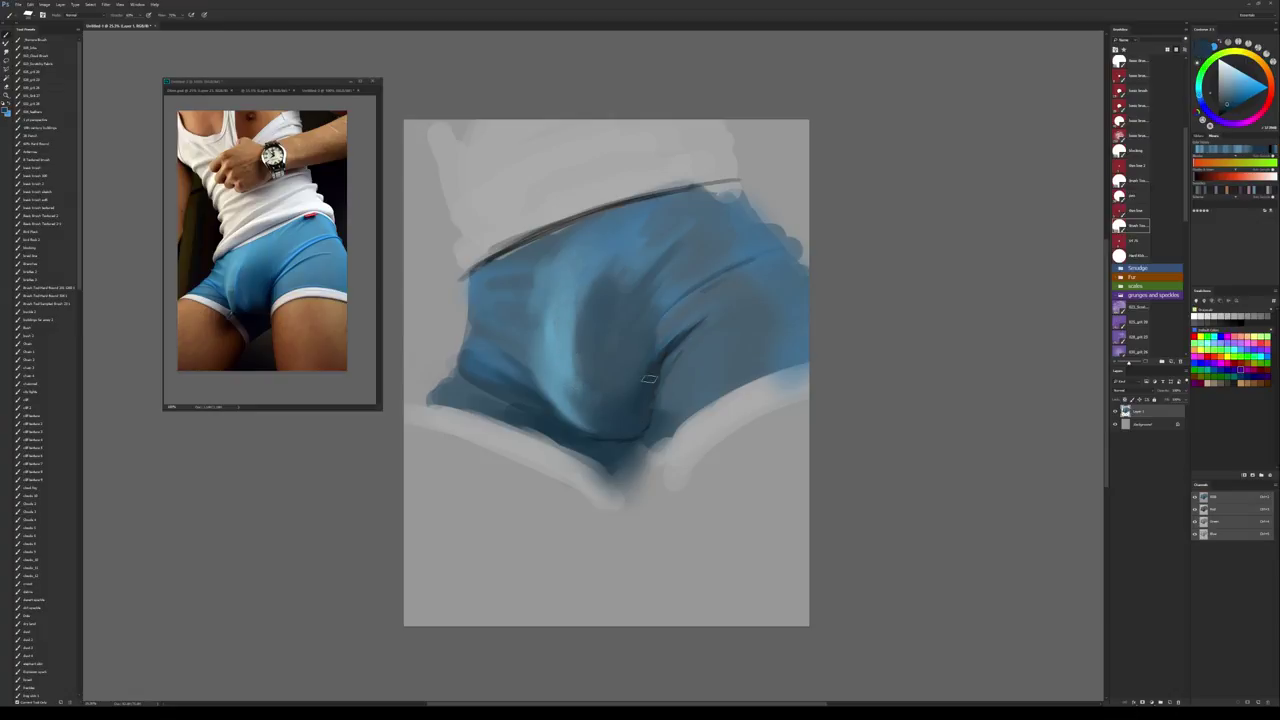
alt+click(674, 320)
alt+click(664, 326)
alt+click(682, 309)
alt+click(650, 332)
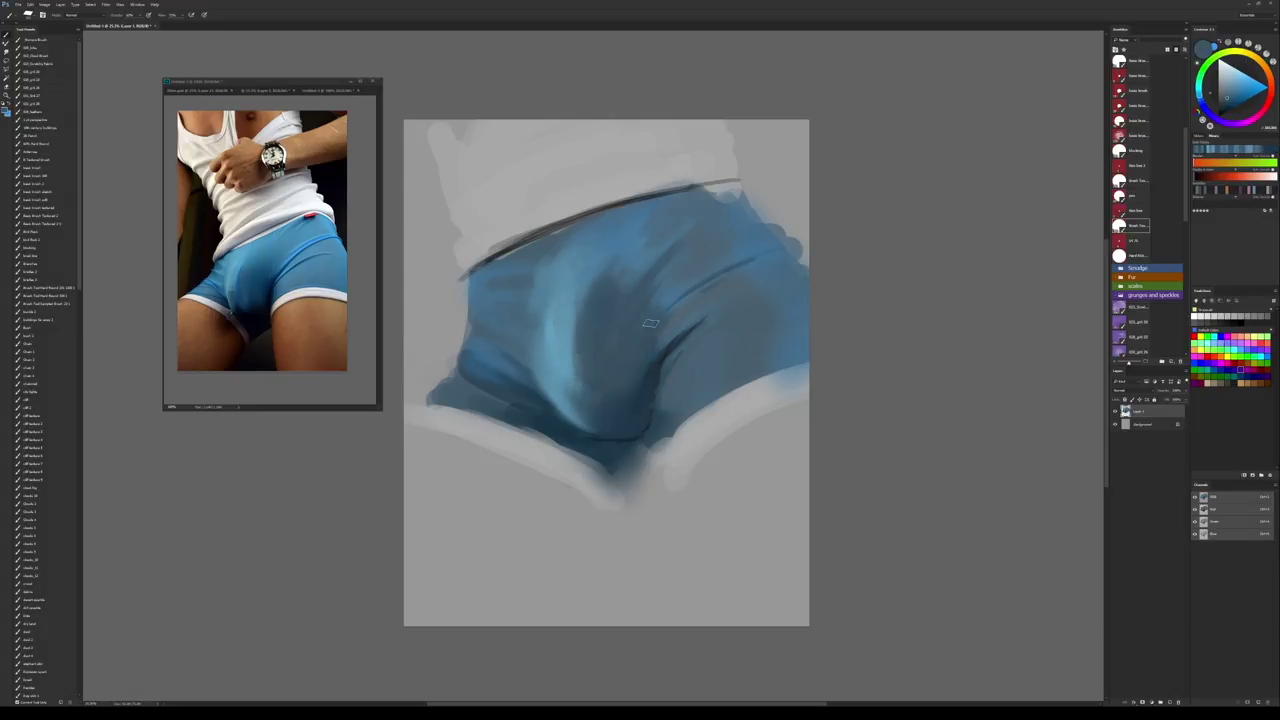
drag(656, 321, 629, 332)
- Extend and refine the curved highlight along the pouch's lower left side with sampled light and mid blues
alt+click(580, 398)
drag(580, 405, 600, 425)
alt+click(566, 385)
mouse_move(566, 385)
mouse_down()
mouse_move(553, 302)
mouse_move(513, 340)
mouse_move(543, 390)
mouse_move(536, 352)
mouse_move(556, 396)
mouse_up()
alt+click(512, 341)
alt+click(564, 394)
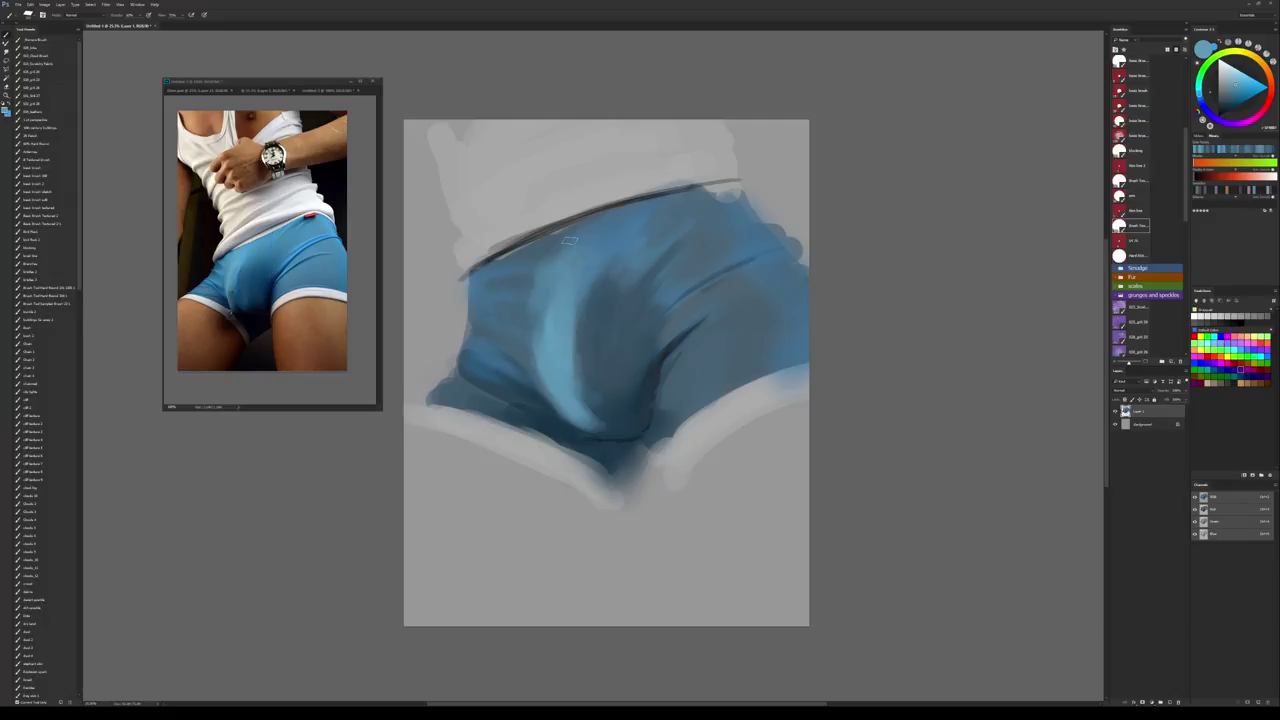
alt+click(526, 318)
- Fill the inner corner of the right leg beside the crotch with sampled dark blue down to the hem
alt+click(657, 423)
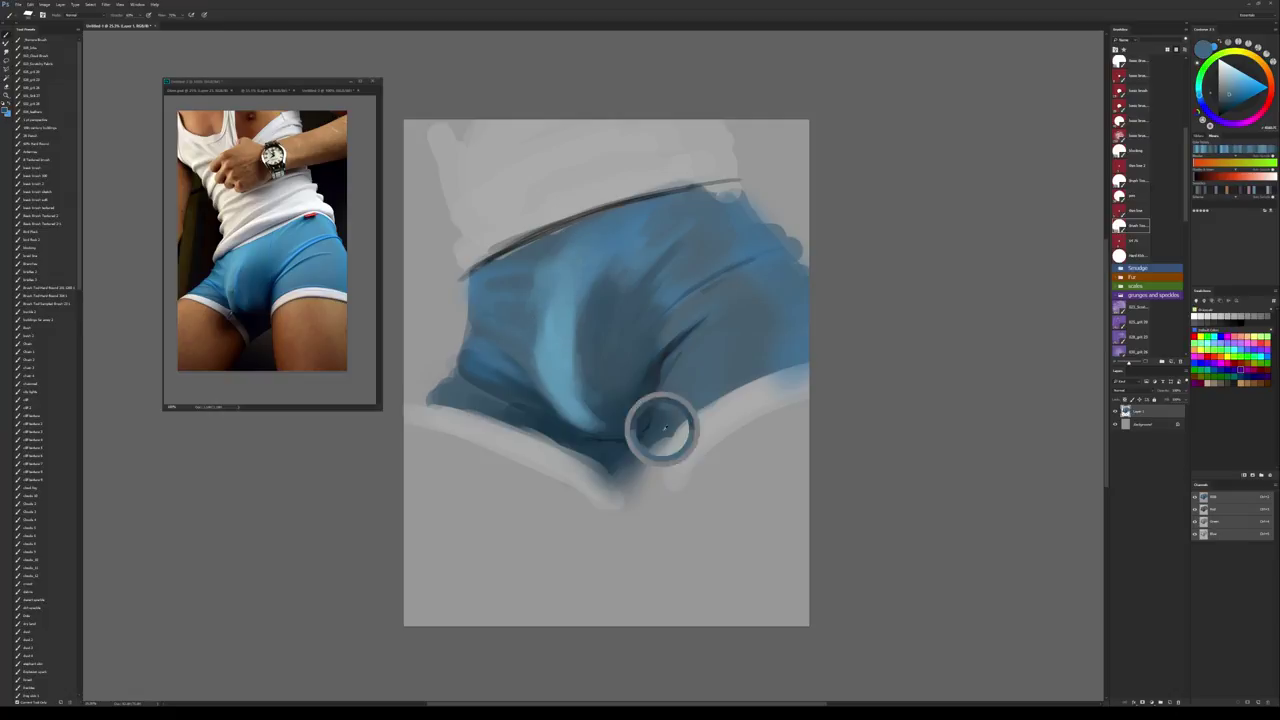
alt+click(676, 416)
drag(686, 420, 704, 409)
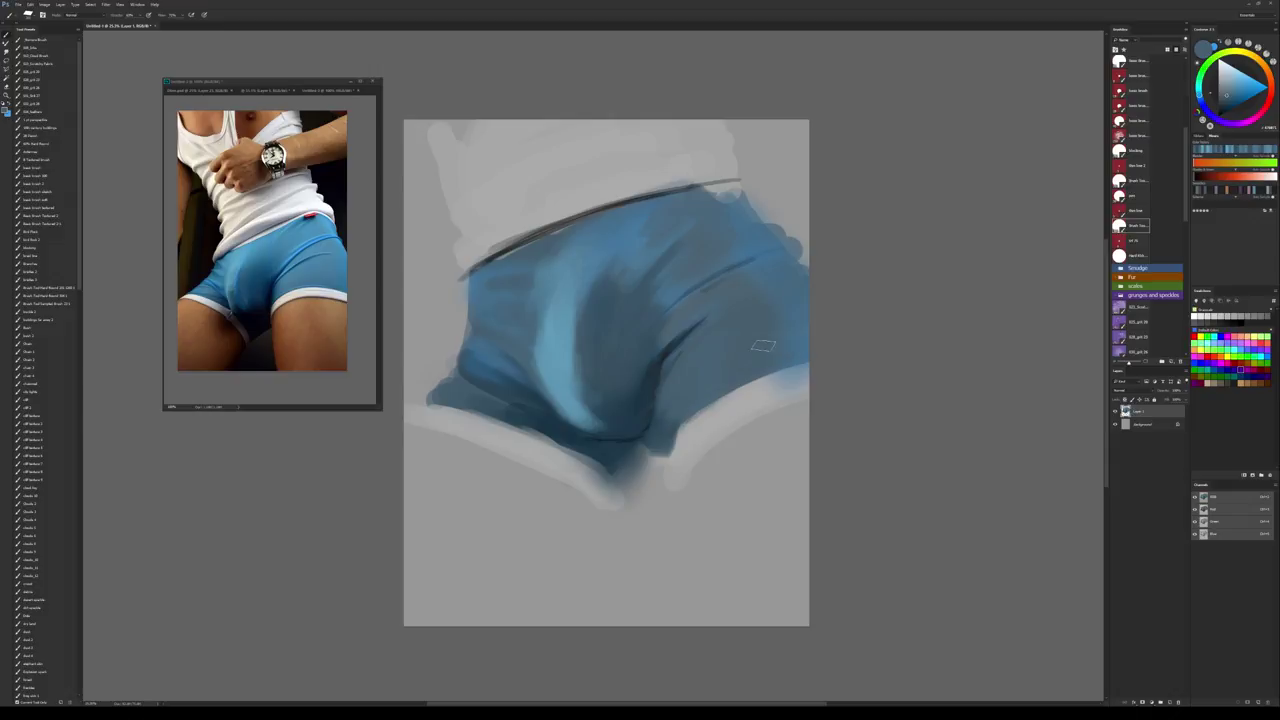
- Blend the shaded fabric between the pouch's underside and the left leg hem with sampled dark and mid blues
alt+click(603, 439)
mouse_move(604, 438)
mouse_down()
mouse_move(471, 385)
mouse_move(536, 406)
mouse_move(478, 392)
mouse_move(602, 467)
mouse_move(497, 373)
mouse_move(517, 405)
mouse_move(496, 414)
mouse_move(504, 399)
mouse_move(538, 403)
mouse_move(589, 454)
mouse_move(473, 398)
mouse_move(587, 454)
mouse_up()
alt+click(471, 384)
alt+click(600, 461)
alt+click(512, 398)
alt+click(590, 454)
alt+click(540, 414)
alt+click(582, 450)
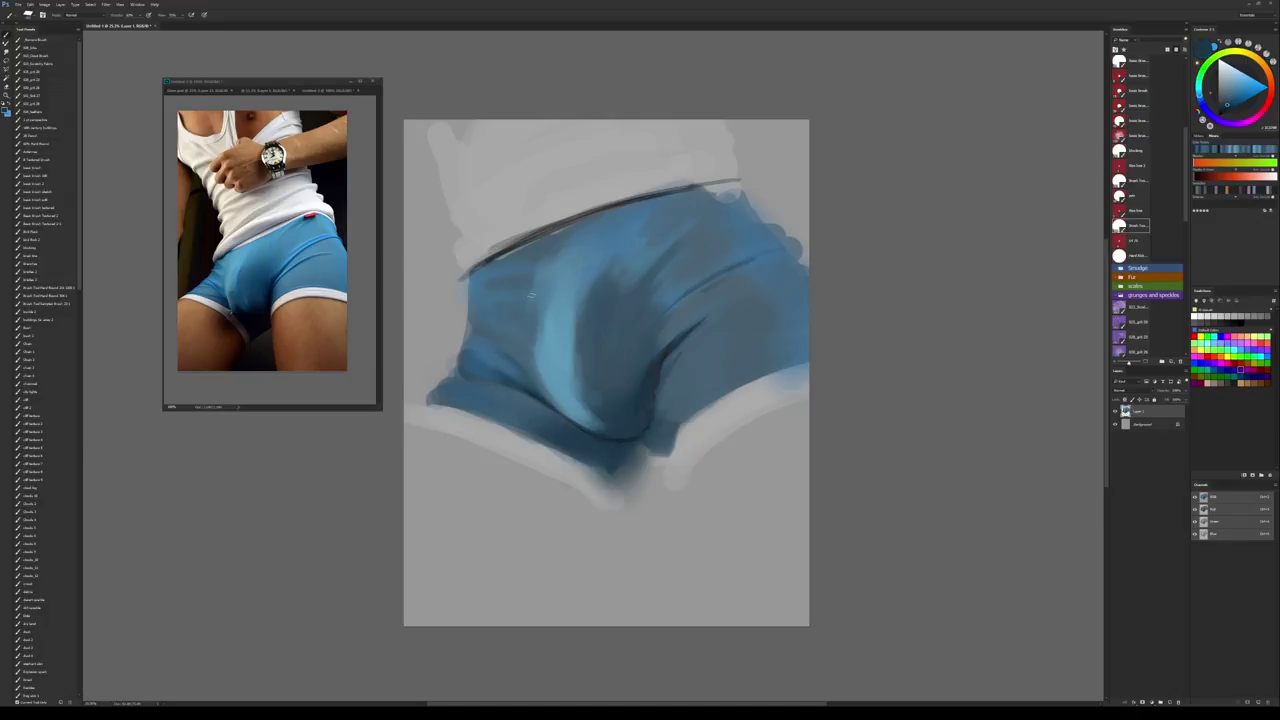
- Erase the stray paint outside the shorts along the left side and the right hip to clean the silhouette
key(e)
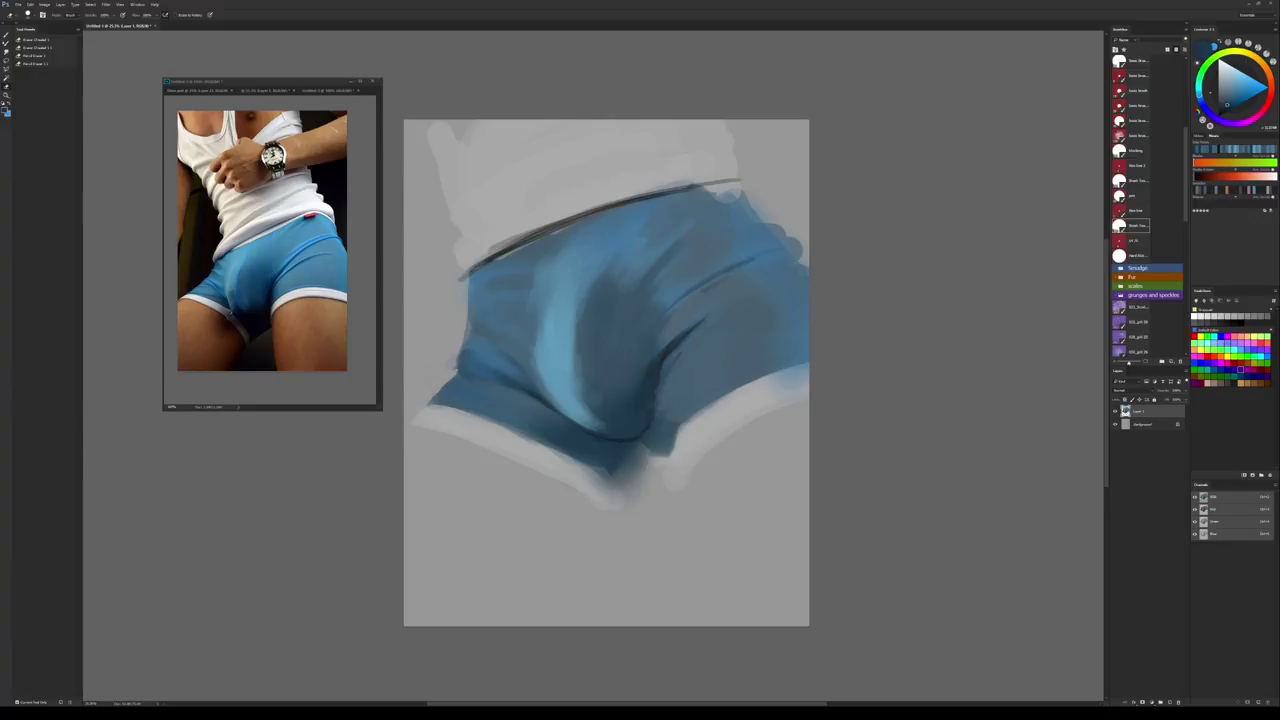
drag(453, 354, 464, 328)
drag(748, 185, 798, 250)
drag(695, 358, 685, 354)
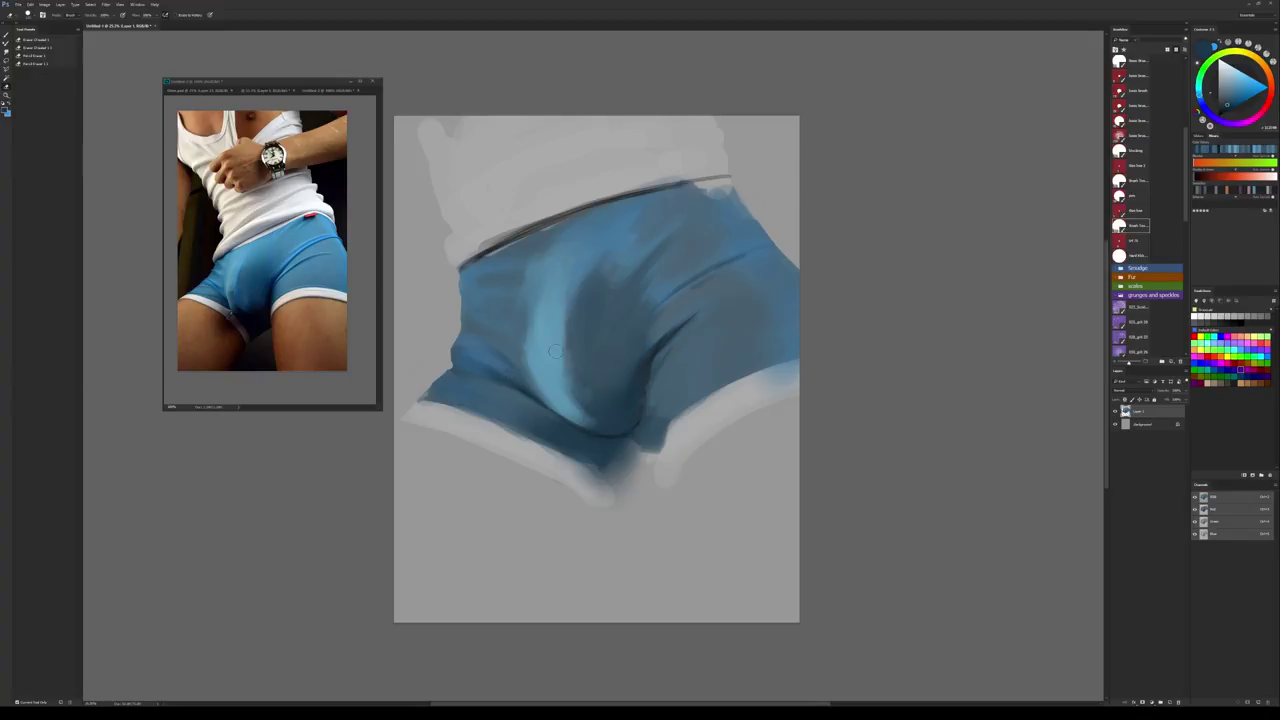
- Switch to a hard round brush and soften the transition along the left edge of the pouch highlight
key(b)
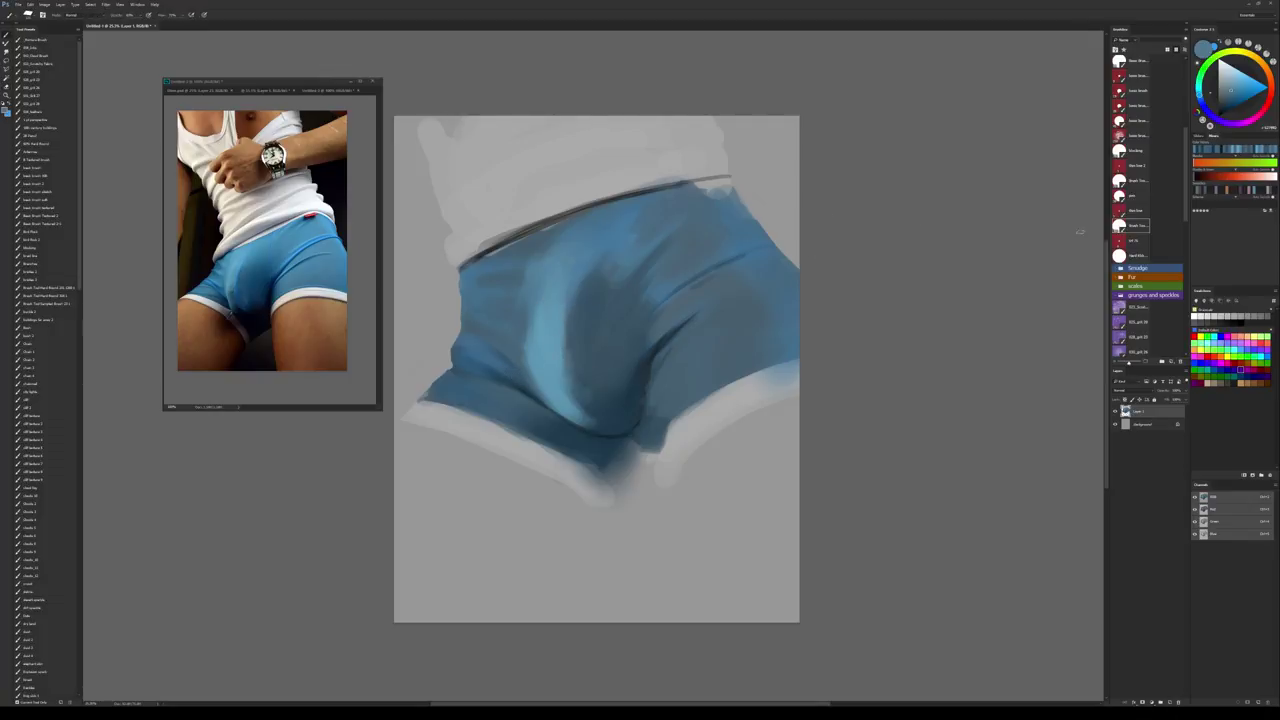
click(1134, 227)
right_click(597, 345)
click(660, 380)
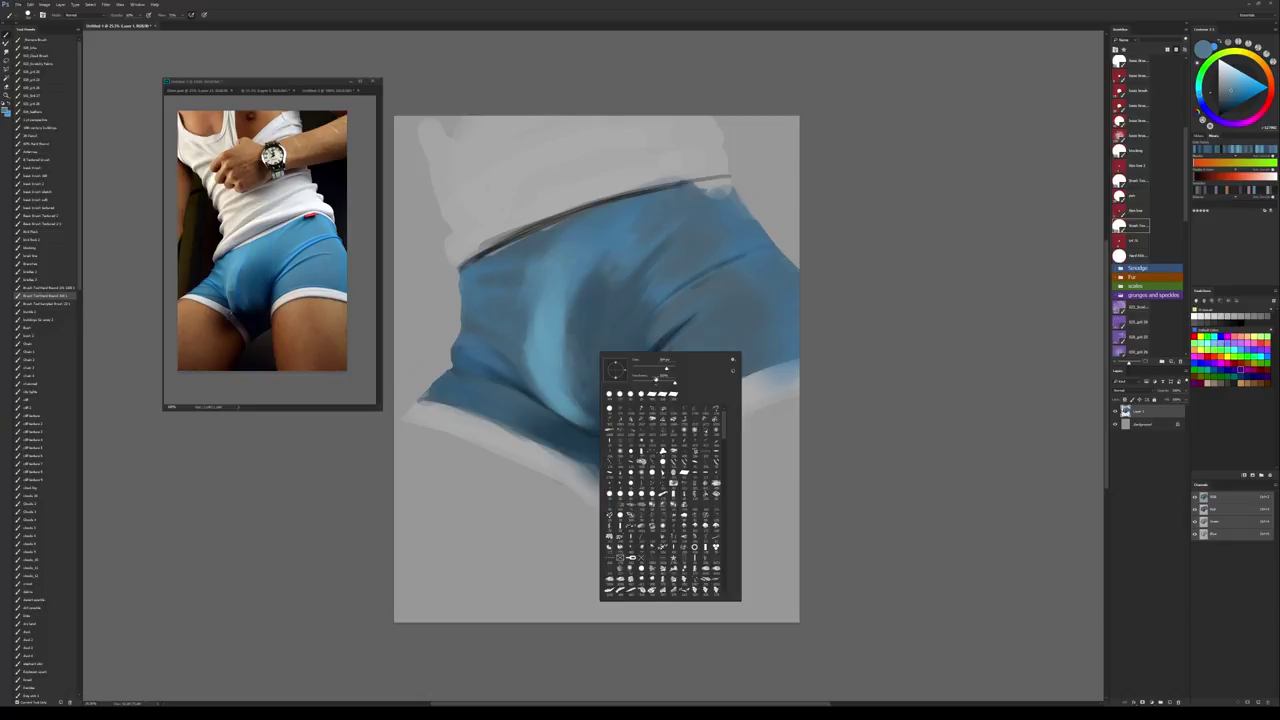
click(870, 308)
alt+click(594, 404)
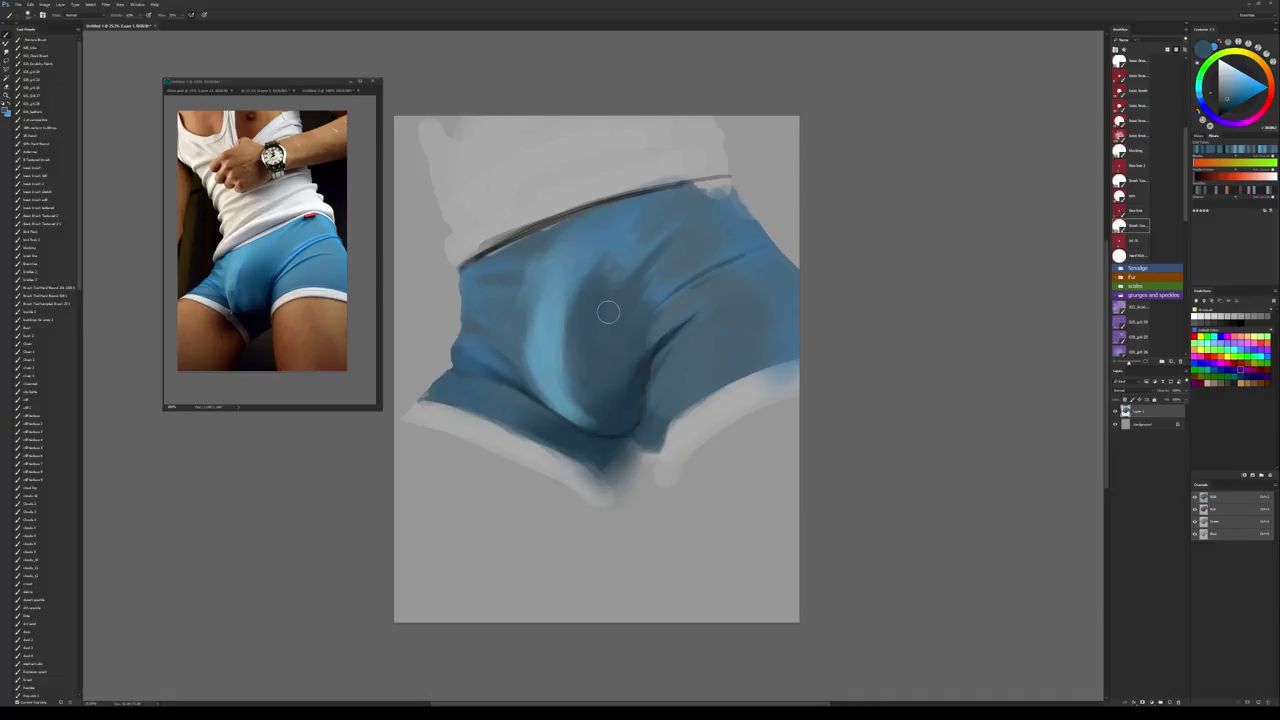
mouse_move(517, 307)
mouse_down()
mouse_move(539, 375)
mouse_move(550, 358)
mouse_move(537, 277)
mouse_move(531, 336)
mouse_up()
alt+click(539, 363)
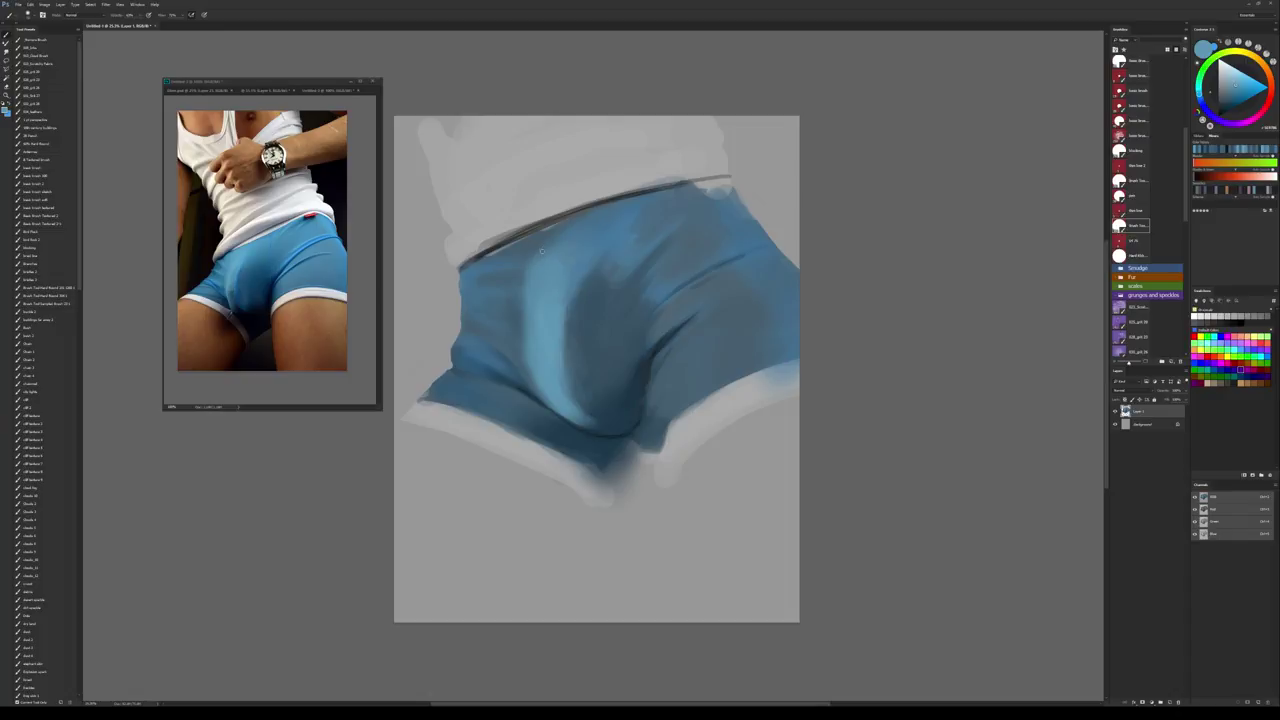
- Paint a thin light grey band beneath the dark waistline, using grey sampled from the shirt
right_click(734, 323)
click(894, 274)
alt+click(482, 268)
alt+click(476, 238)
drag(468, 264, 532, 236)
mouse_move(488, 254)
mouse_down()
mouse_move(572, 216)
mouse_move(504, 245)
mouse_move(680, 195)
mouse_up()
drag(566, 222, 696, 191)
drag(516, 239, 737, 182)
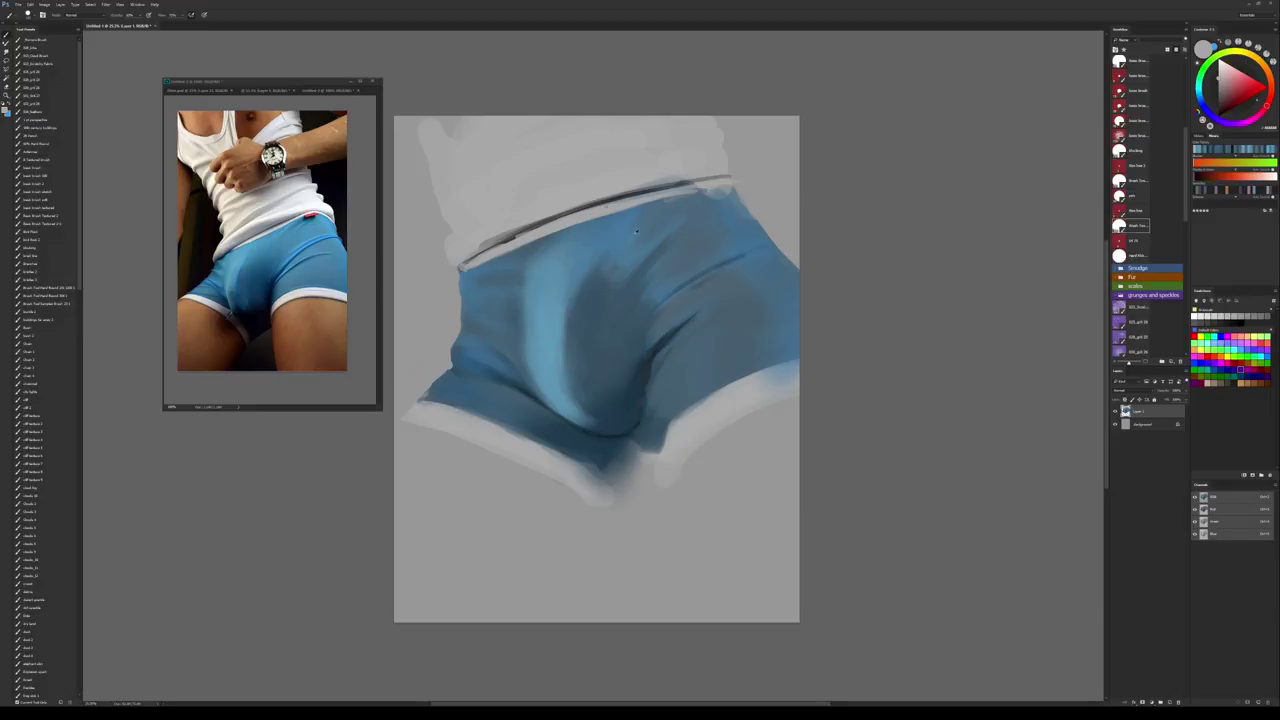
- Smooth the fabric below the waistline and the pouch's shaded side with a larger brush and sampled blues
alt+click(636, 231)
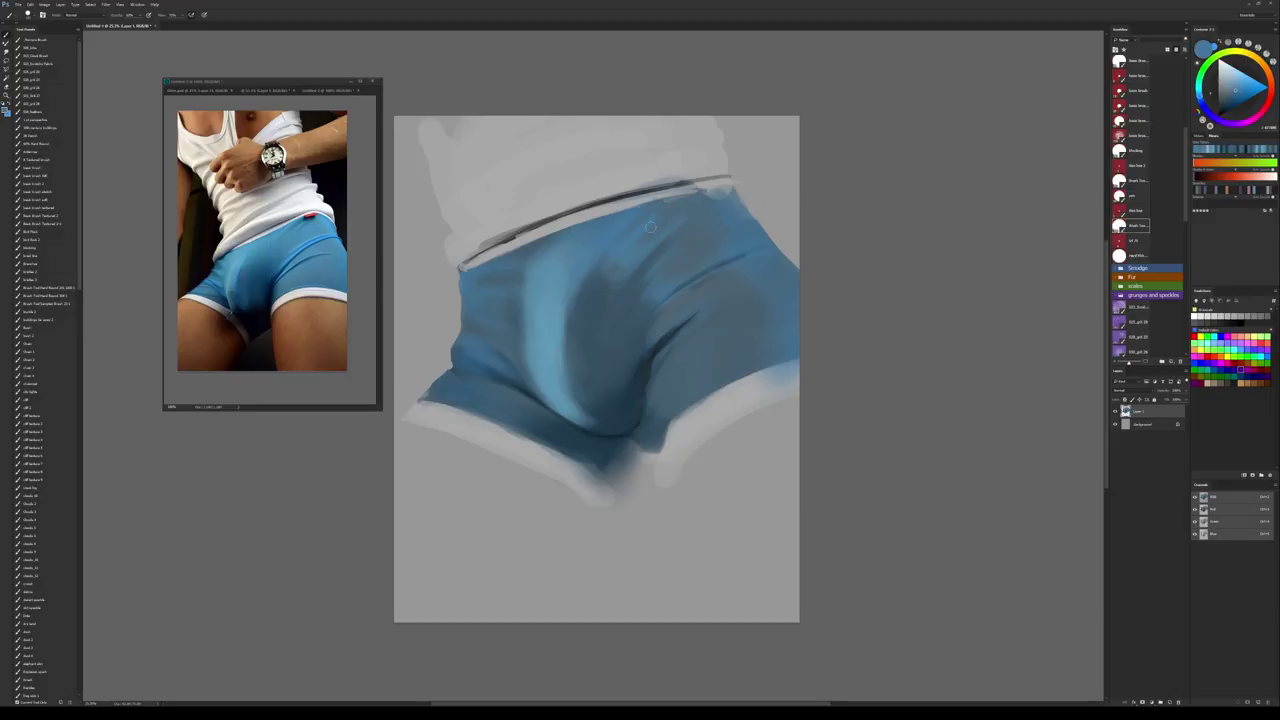
key(bracketright)
key(bracketright)
key(bracketright)
key(bracketright)
key(bracketright)
key(bracketright)
key(bracketright)
key(bracketright)
key(bracketright)
key(bracketright)
alt+click(652, 302)
mouse_move(613, 388)
mouse_down()
mouse_move(614, 405)
mouse_move(625, 377)
mouse_move(603, 393)
mouse_up()
alt+click(629, 325)
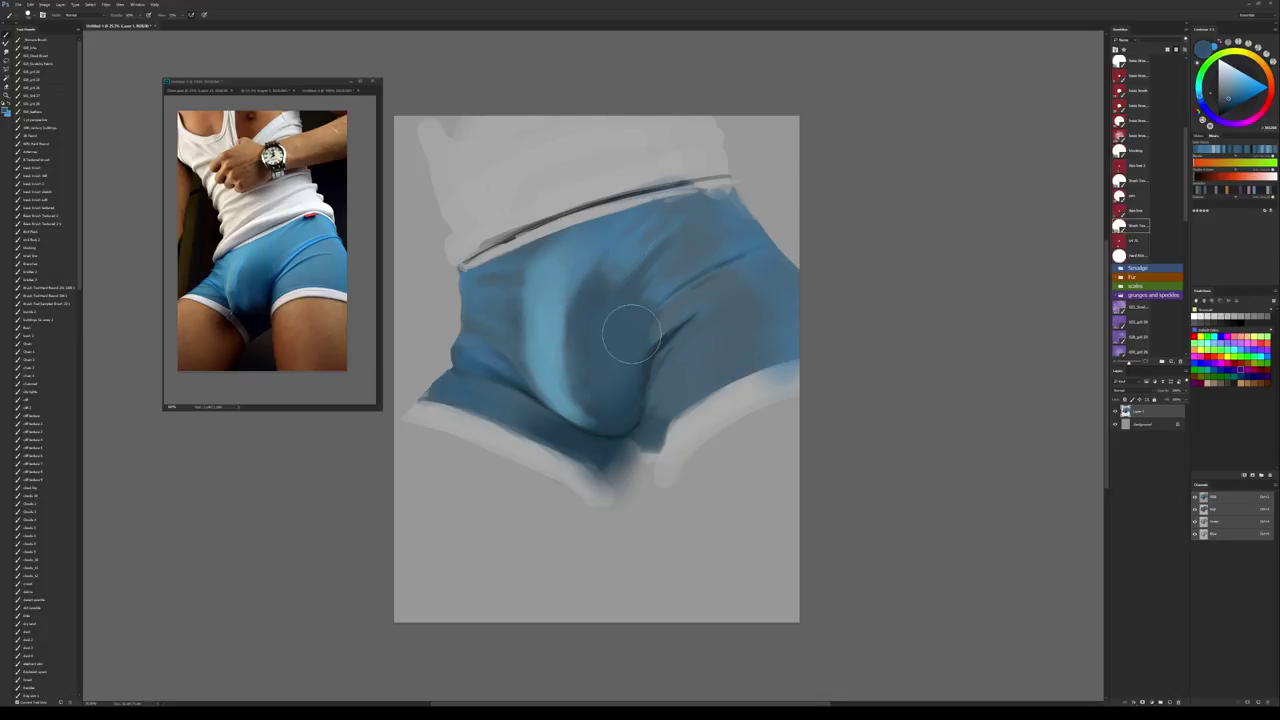
- Accent the diagonal hip fold with a brighter blue highlight and a dark blue shadow beneath it
key(bracketleft)
key(bracketleft)
key(bracketleft)
key(bracketleft)
key(bracketleft)
alt+click(673, 292)
click(1255, 84)
drag(637, 320, 675, 291)
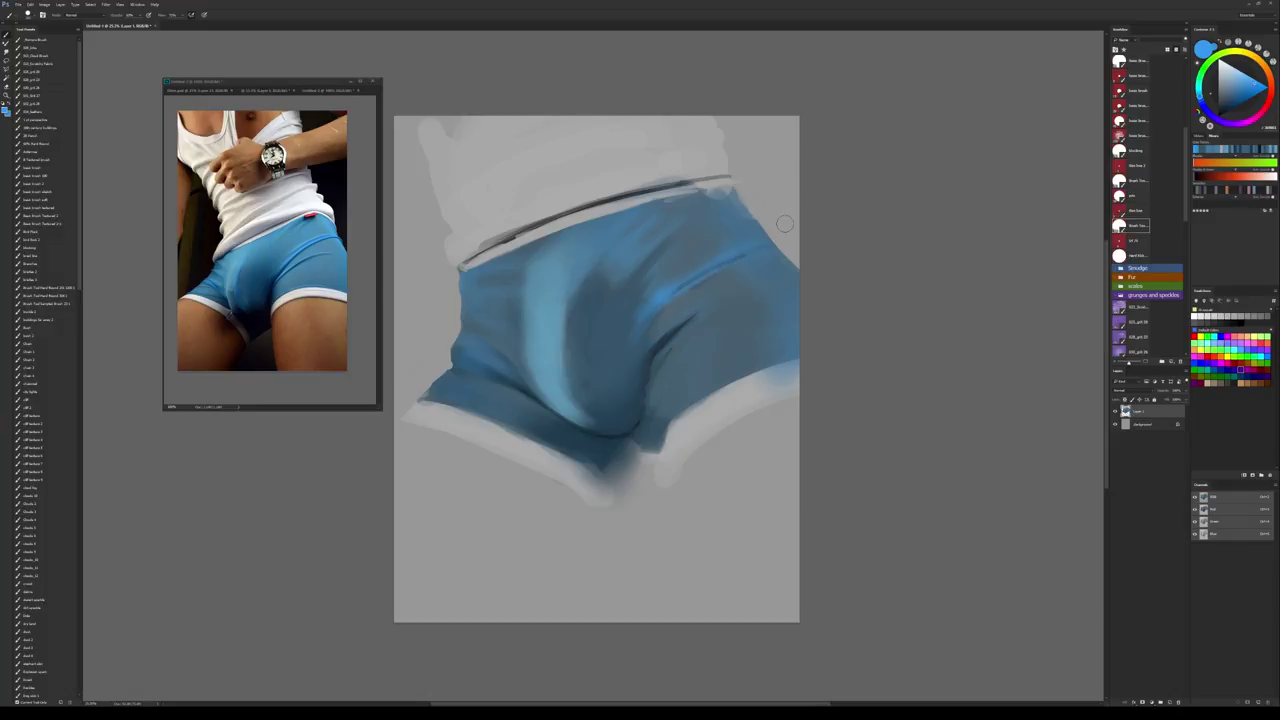
alt+click(620, 334)
alt+click(657, 349)
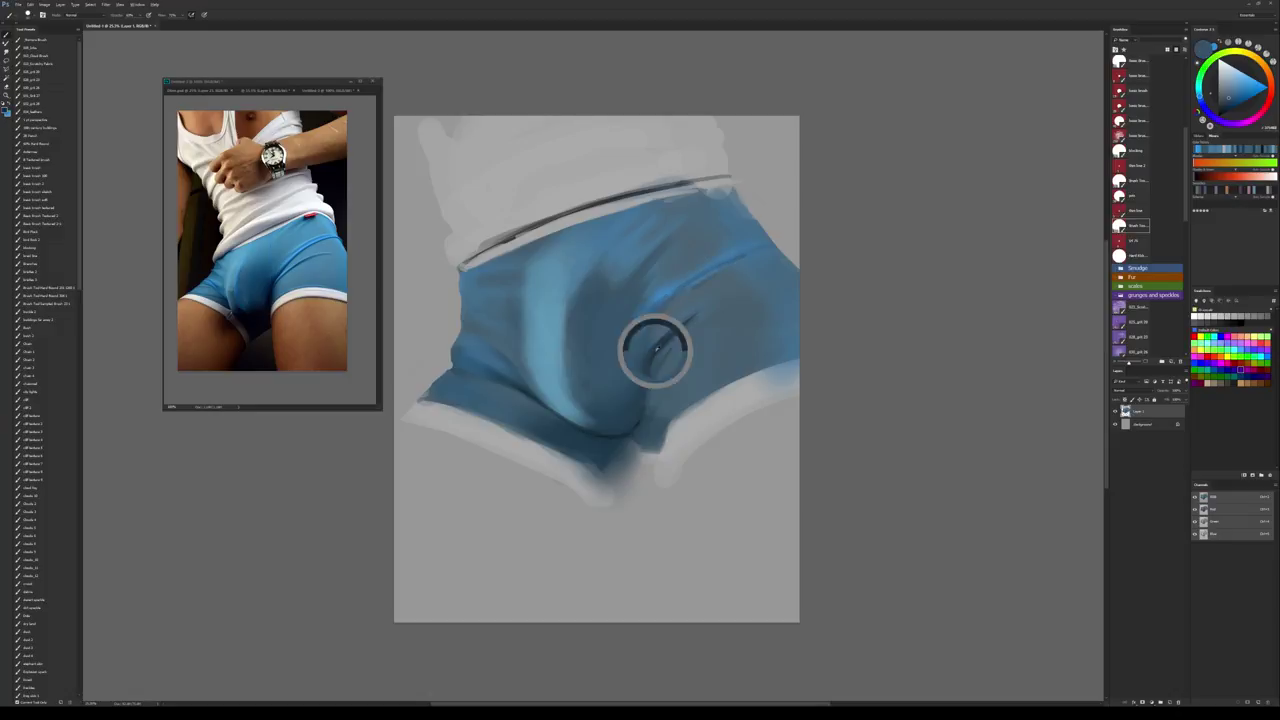
drag(648, 327, 741, 252)
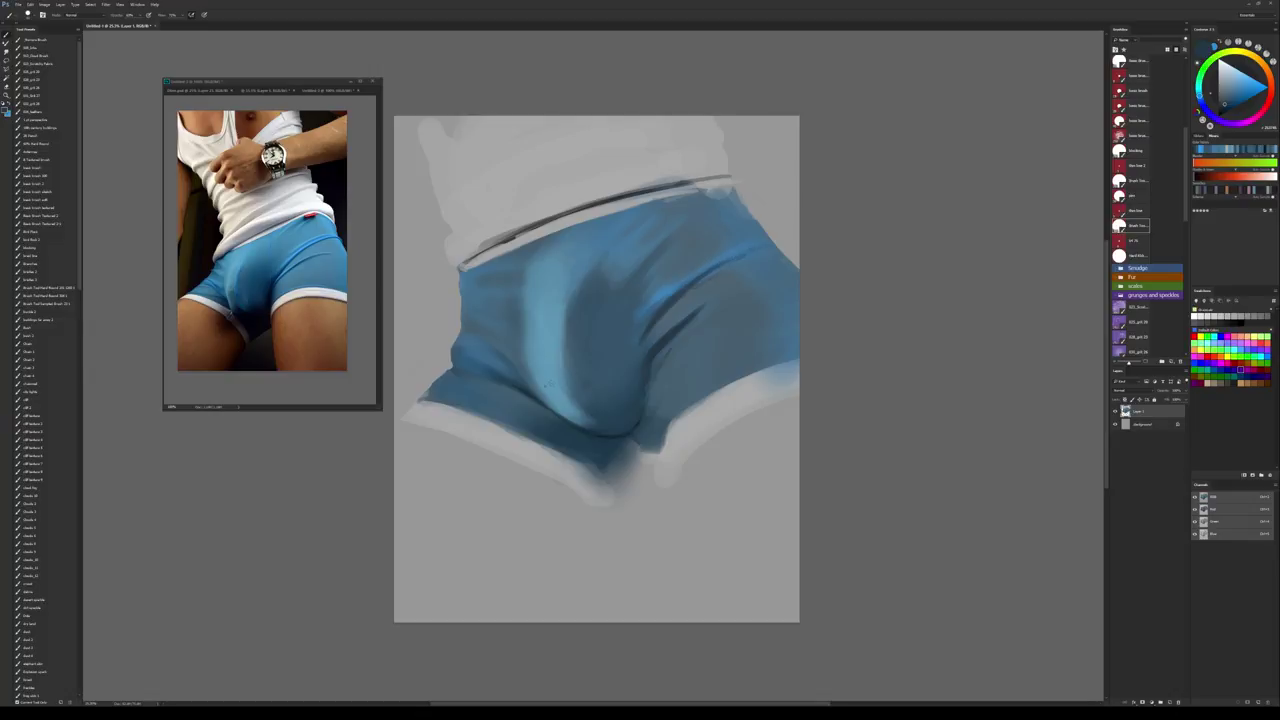
- Widen the pouch highlight toward the left and clean its outer contour with sampled light and mid blues
alt+click(549, 380)
alt+click(566, 406)
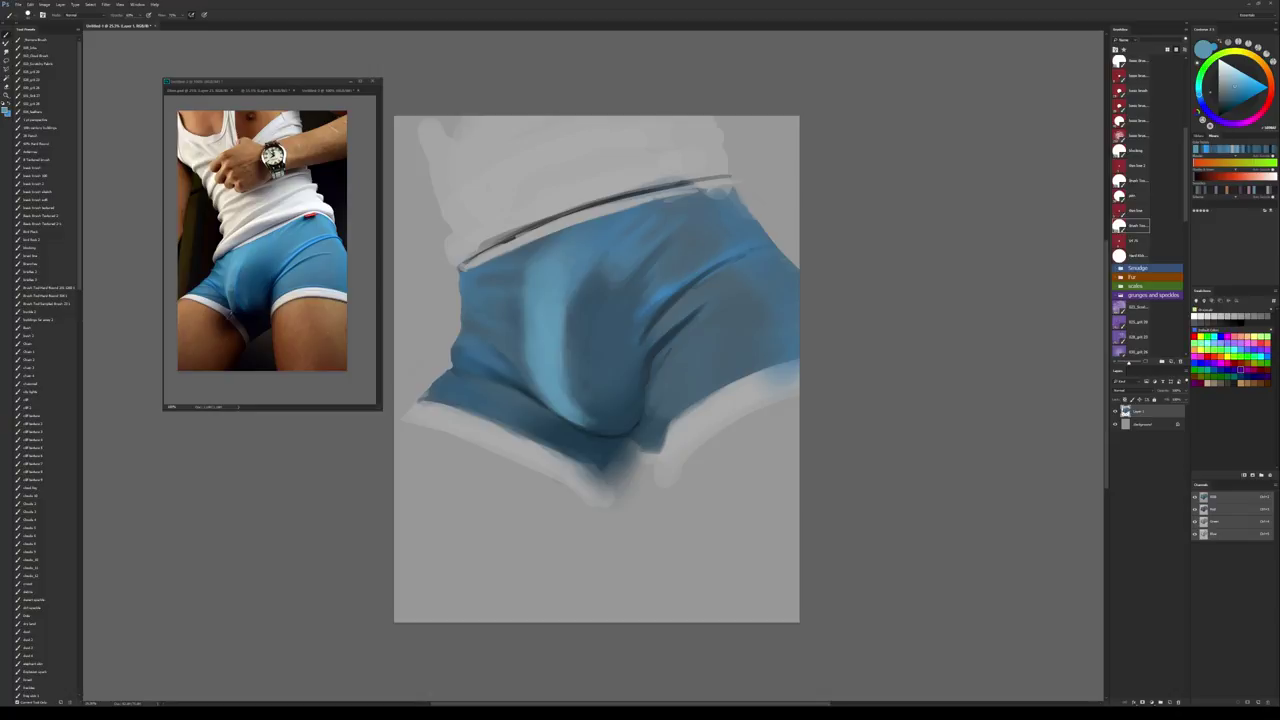
mouse_move(570, 418)
mouse_down()
mouse_move(521, 365)
mouse_move(514, 298)
mouse_up()
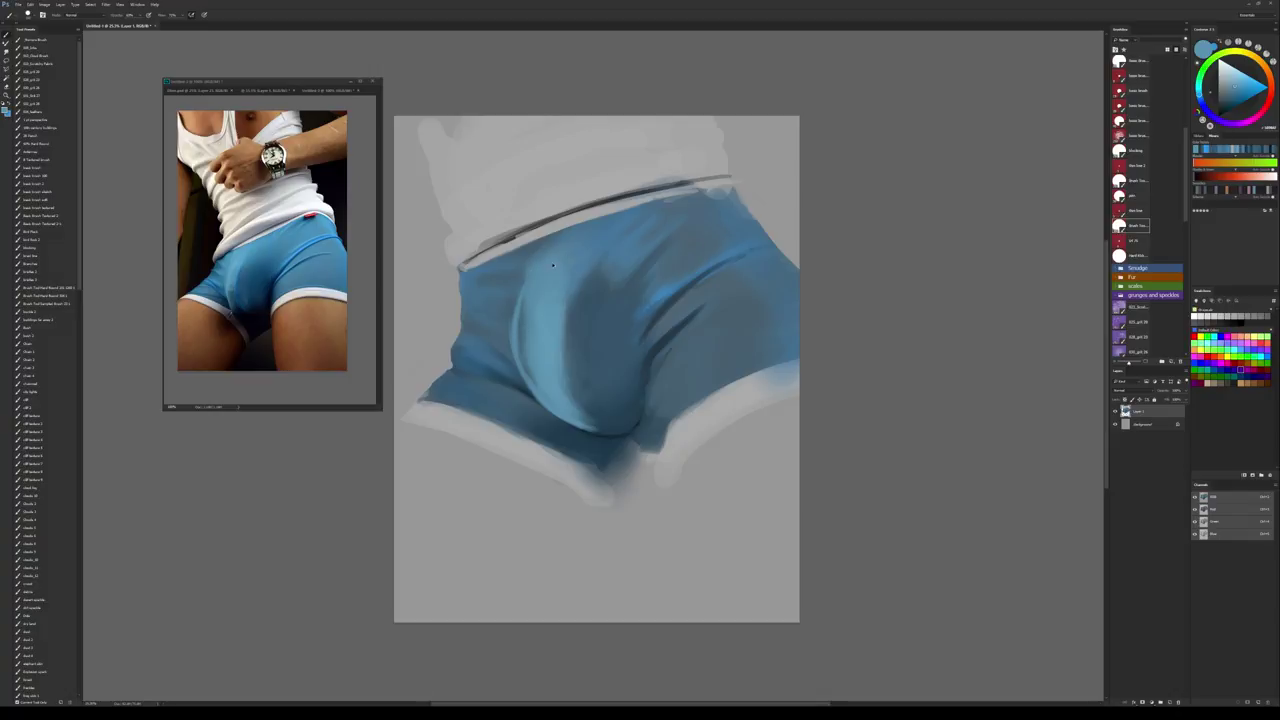
mouse_move(518, 326)
mouse_down()
mouse_move(513, 284)
mouse_move(512, 313)
mouse_up()
alt+click(508, 300)
drag(524, 292, 510, 340)
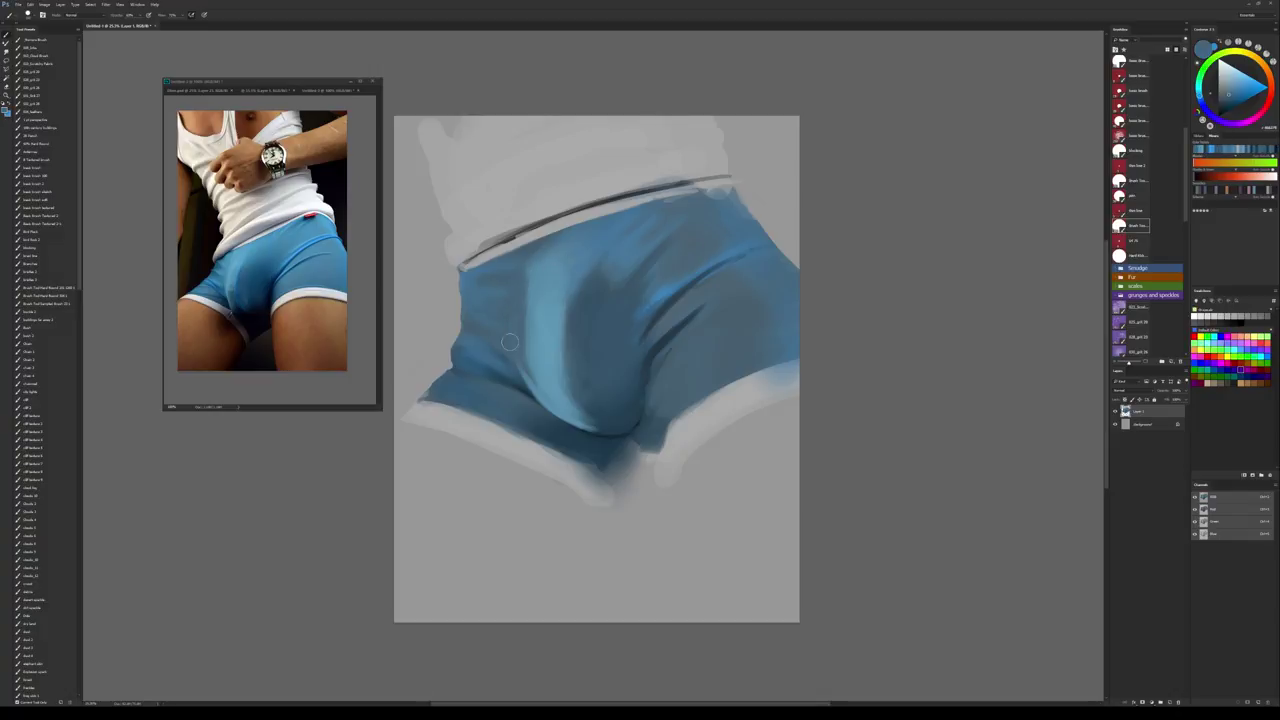
alt+click(542, 376)
drag(544, 397, 533, 326)
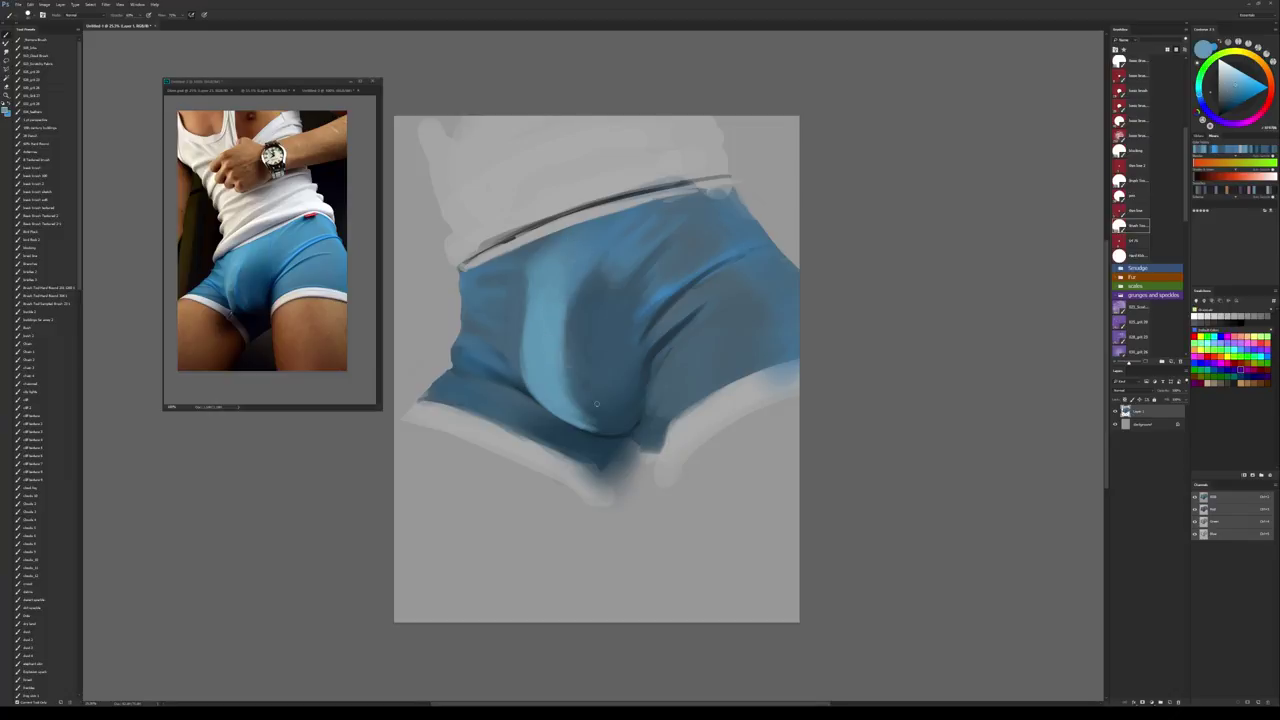
- Paint a small curved crease and soft shading across the lower pouch with sampled dark and mid blues
alt+click(597, 325)
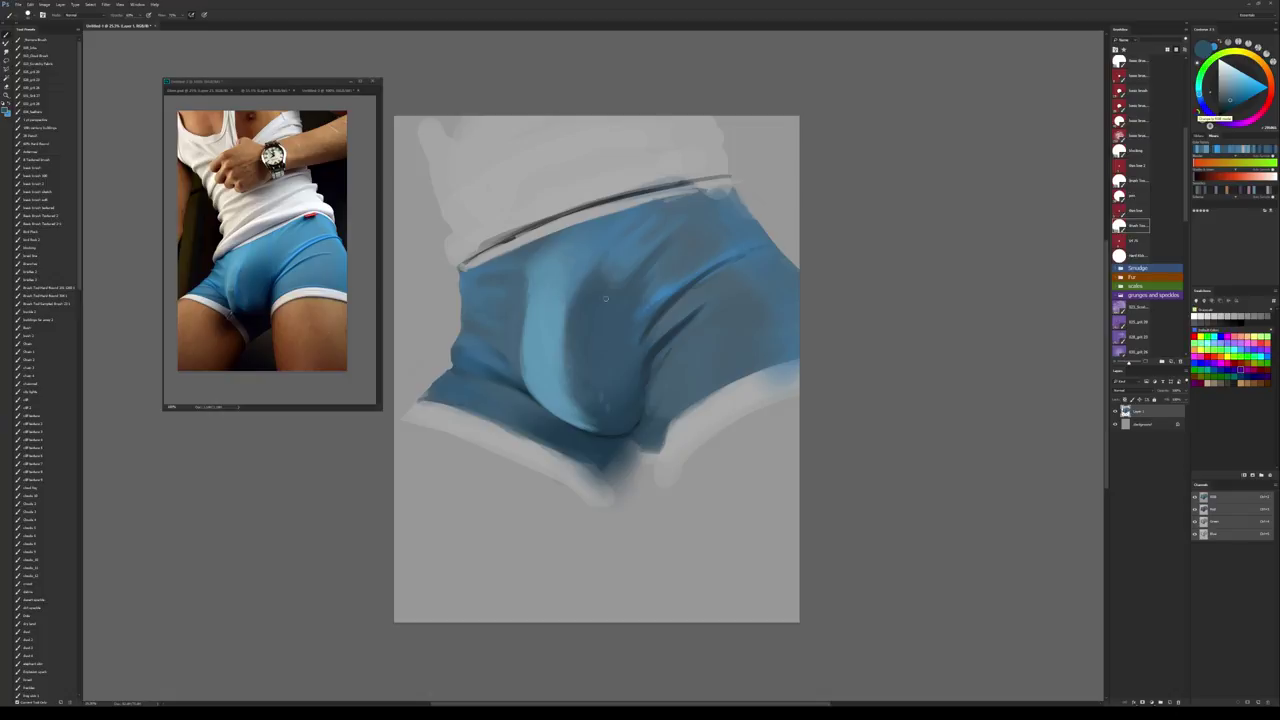
alt+click(612, 304)
drag(547, 380, 566, 368)
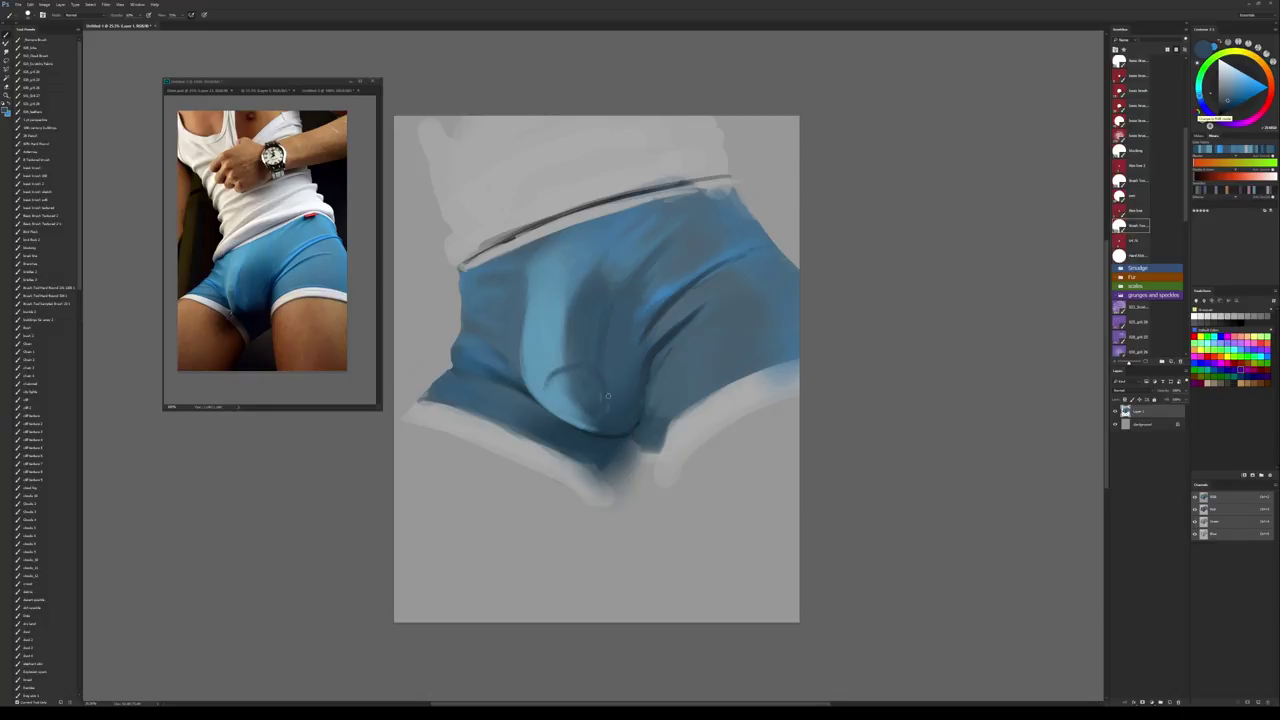
alt+click(567, 362)
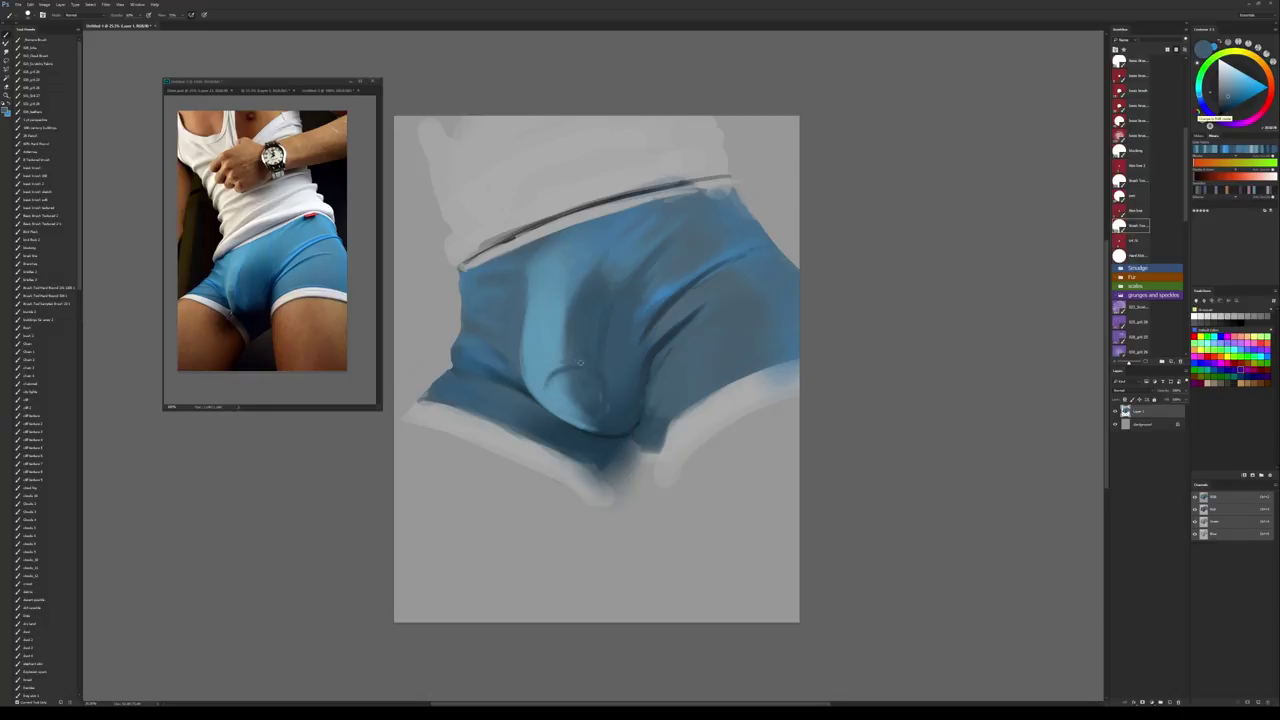
drag(552, 377, 566, 371)
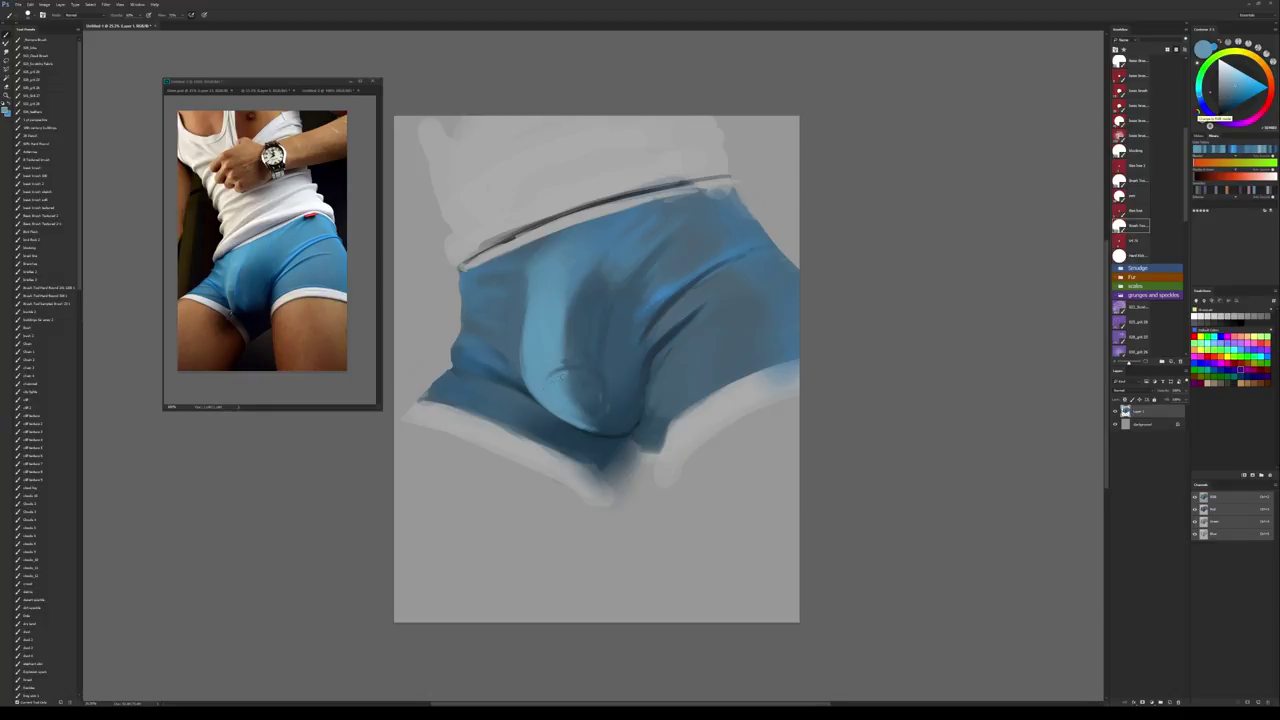
- Paint light horizontal tension folds from the left side of the shorts toward the pouch
drag(675, 413, 655, 394)
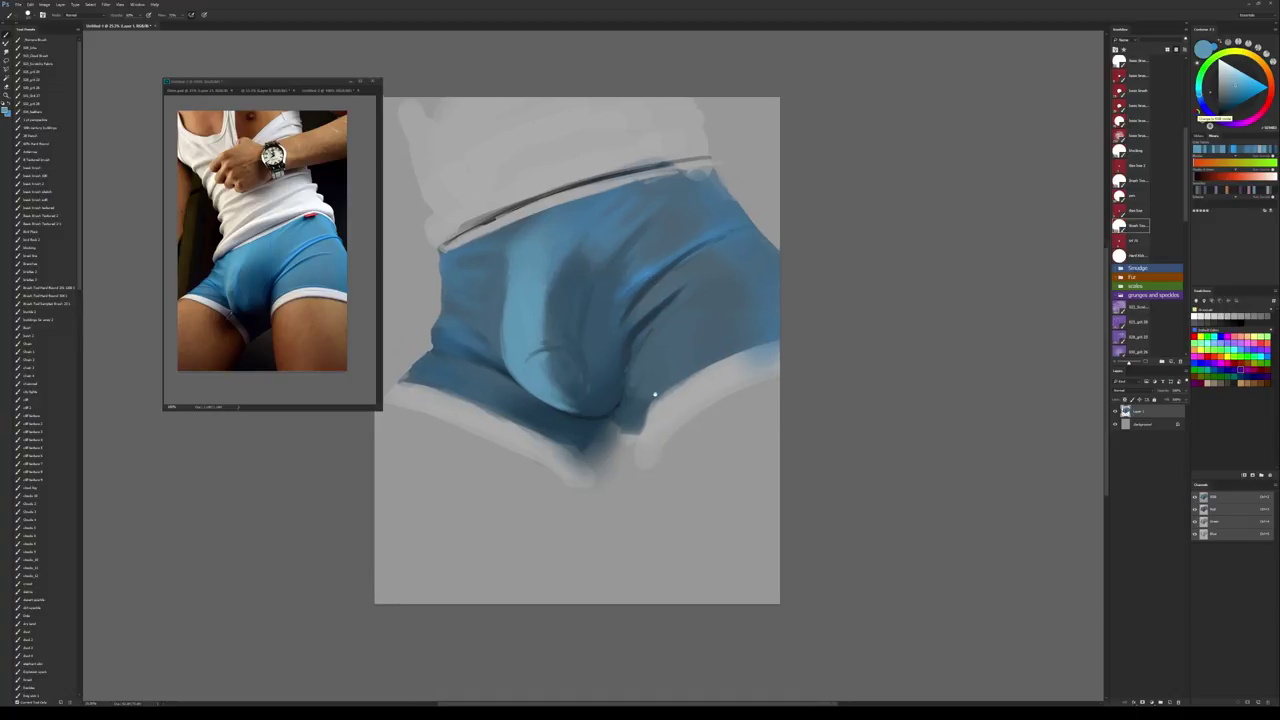
alt+click(486, 338)
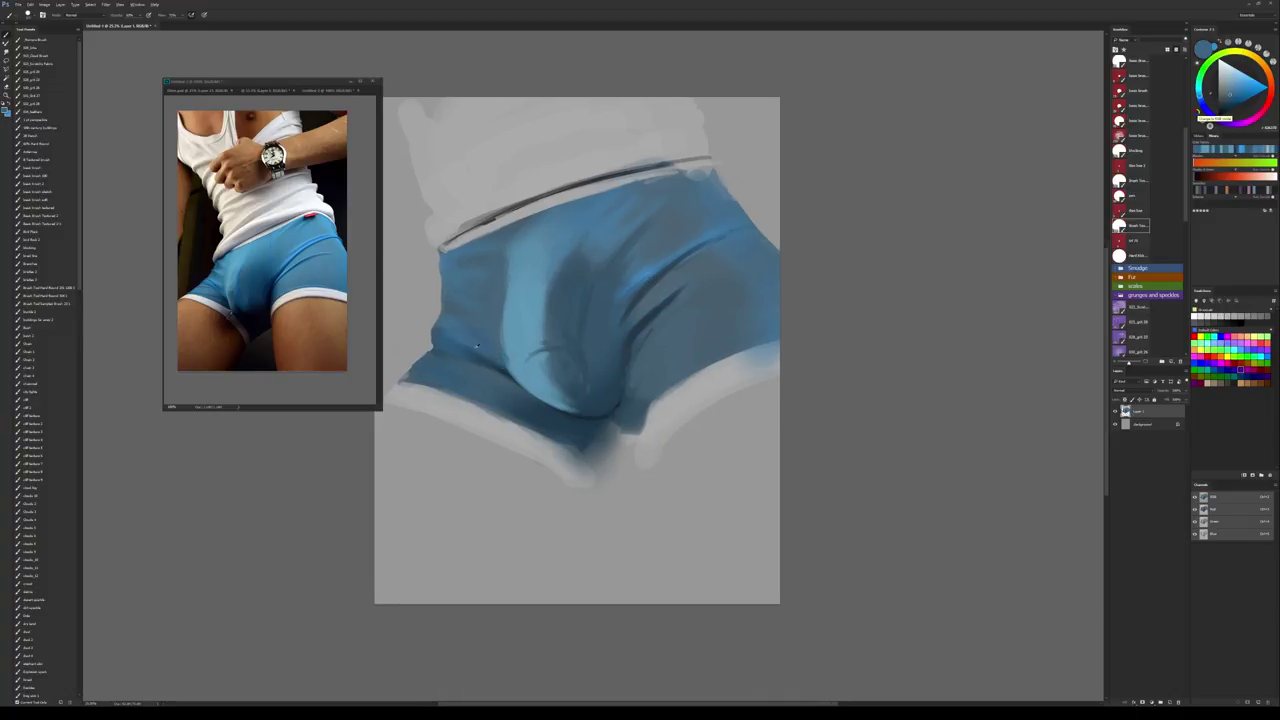
alt+click(466, 312)
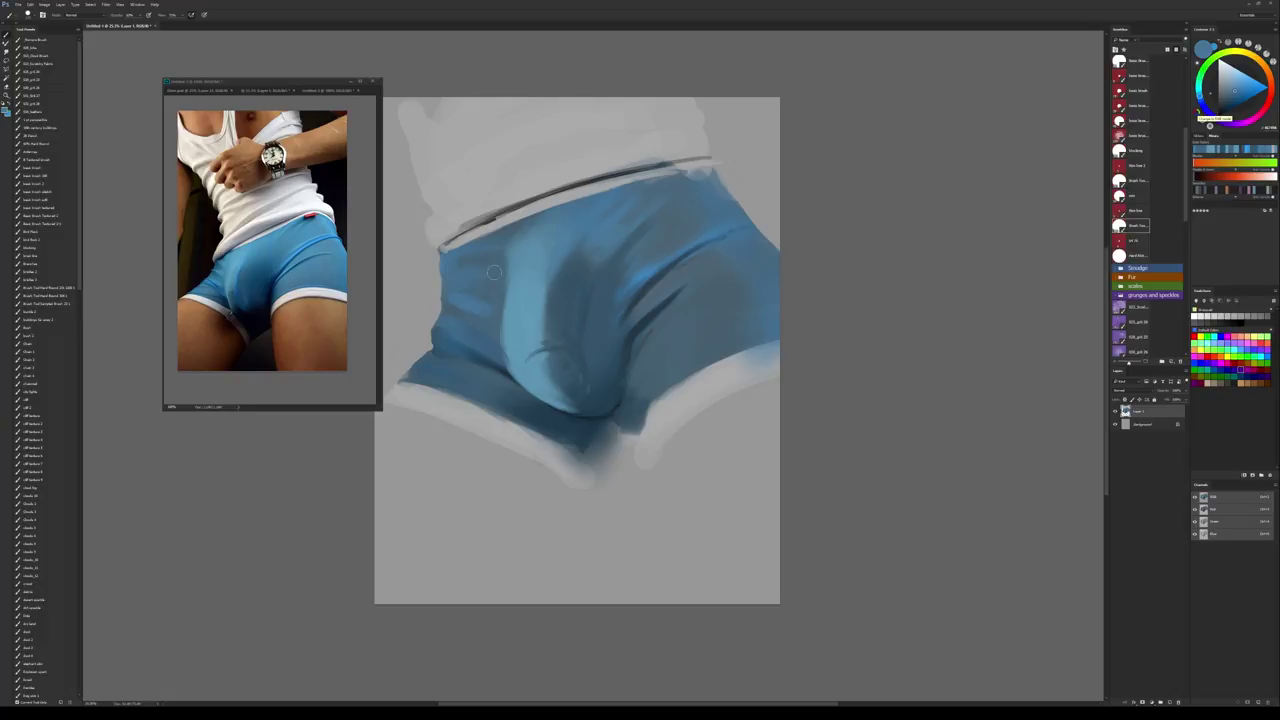
alt+click(494, 288)
alt+click(475, 300)
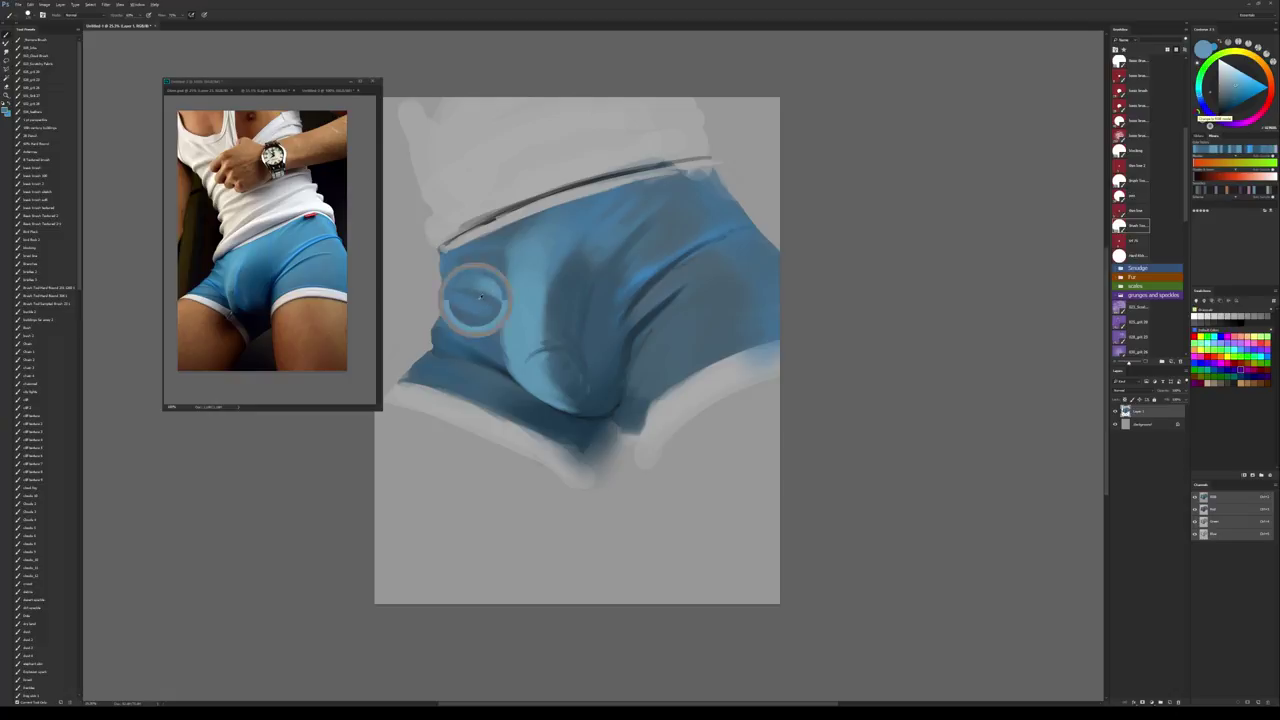
mouse_move(473, 285)
mouse_down()
mouse_move(497, 291)
mouse_move(510, 276)
mouse_up()
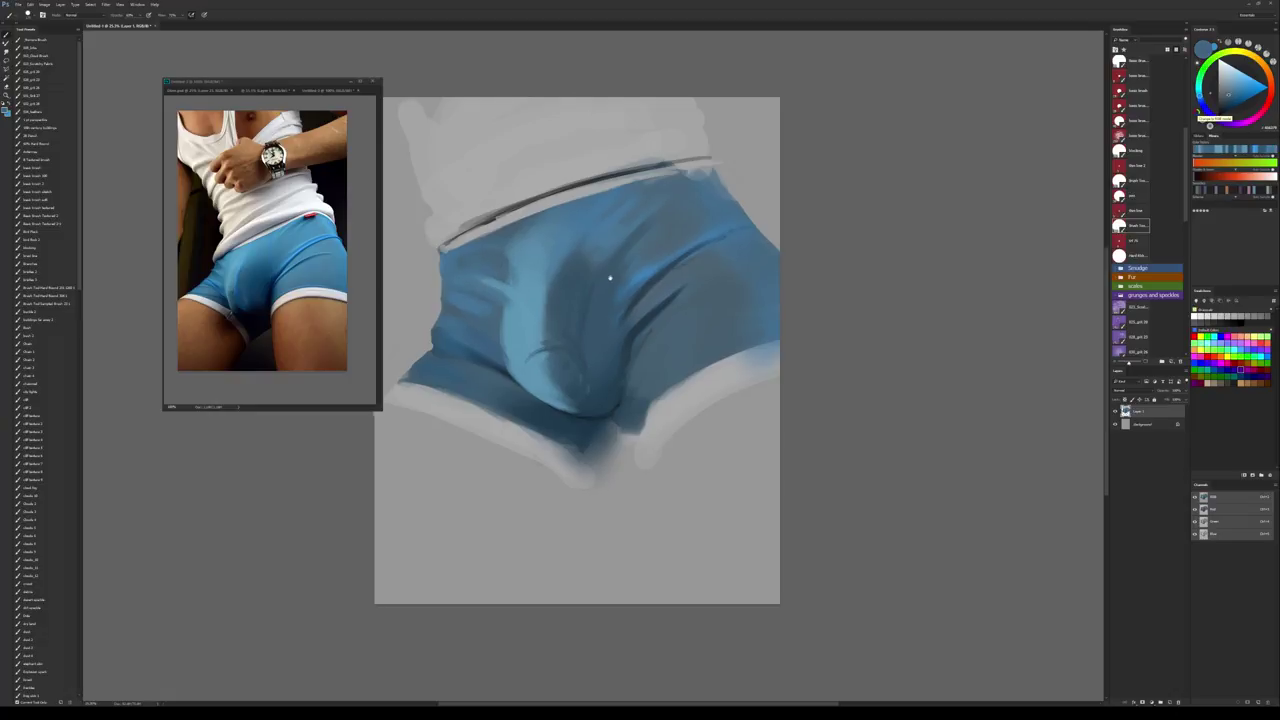
- Blend the shadow on the pouch's right side and lower edge with sampled dark blues
drag(608, 277, 607, 283)
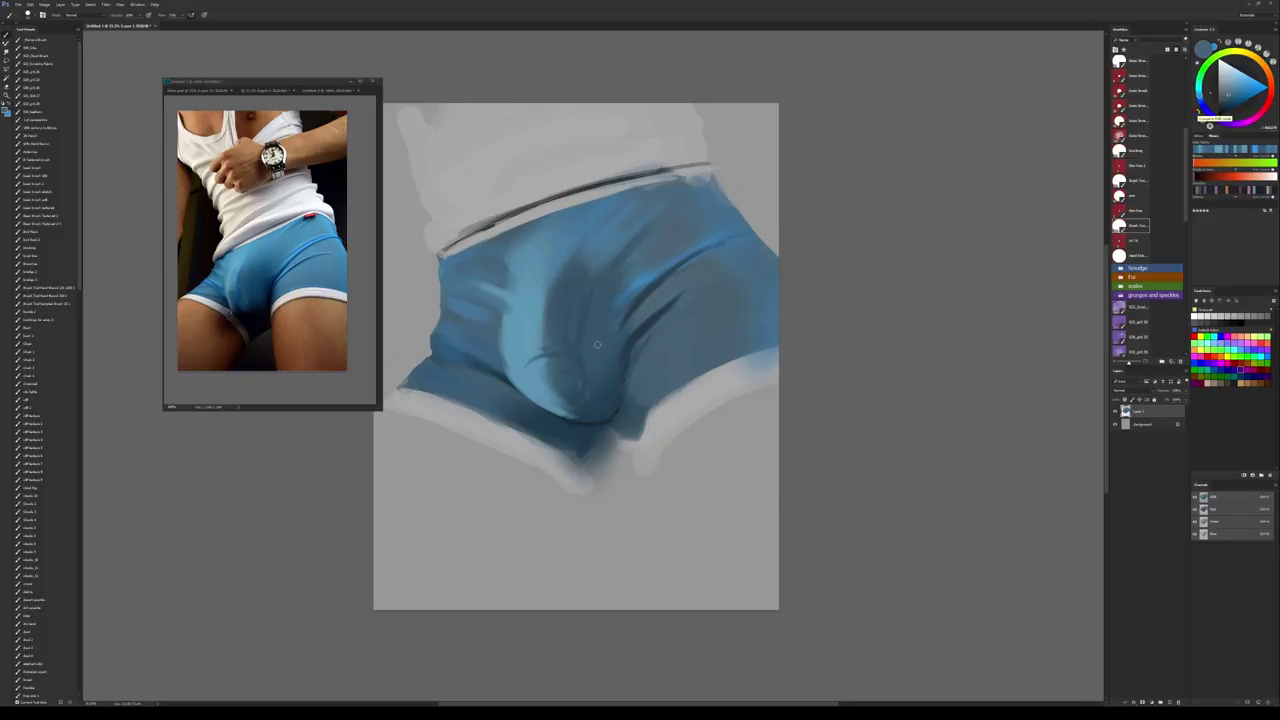
alt+click(570, 289)
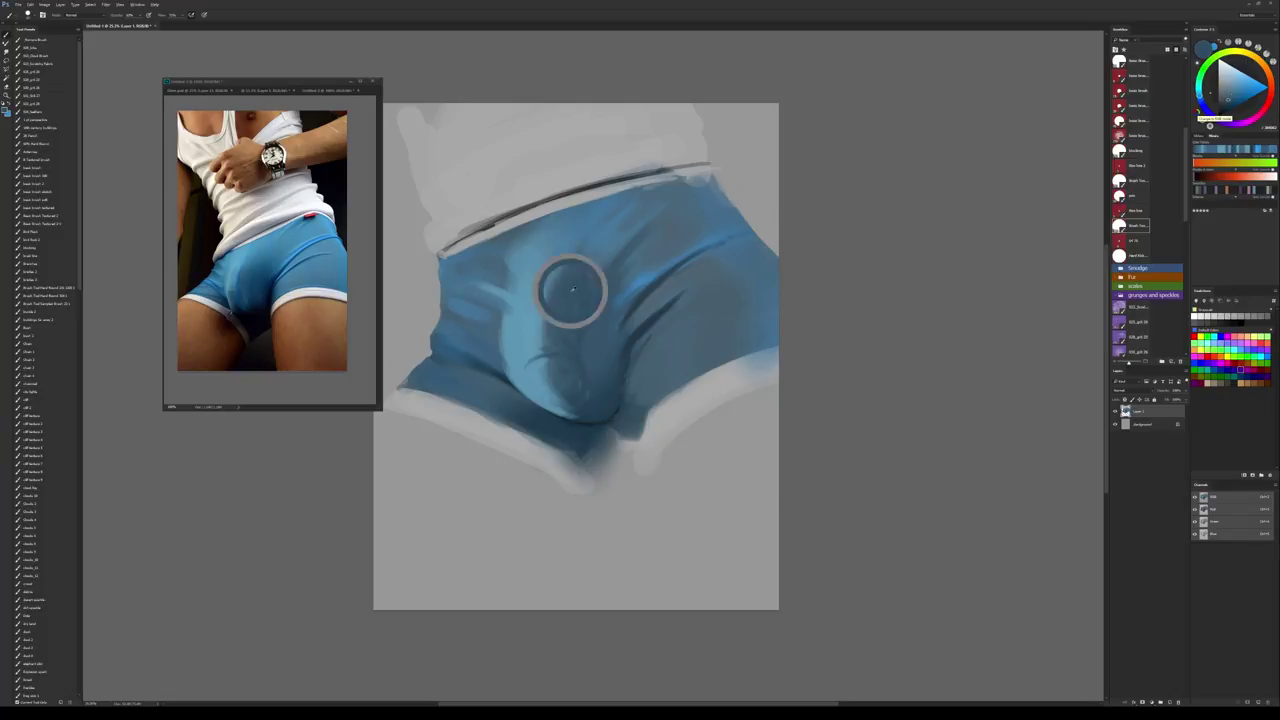
alt+click(531, 368)
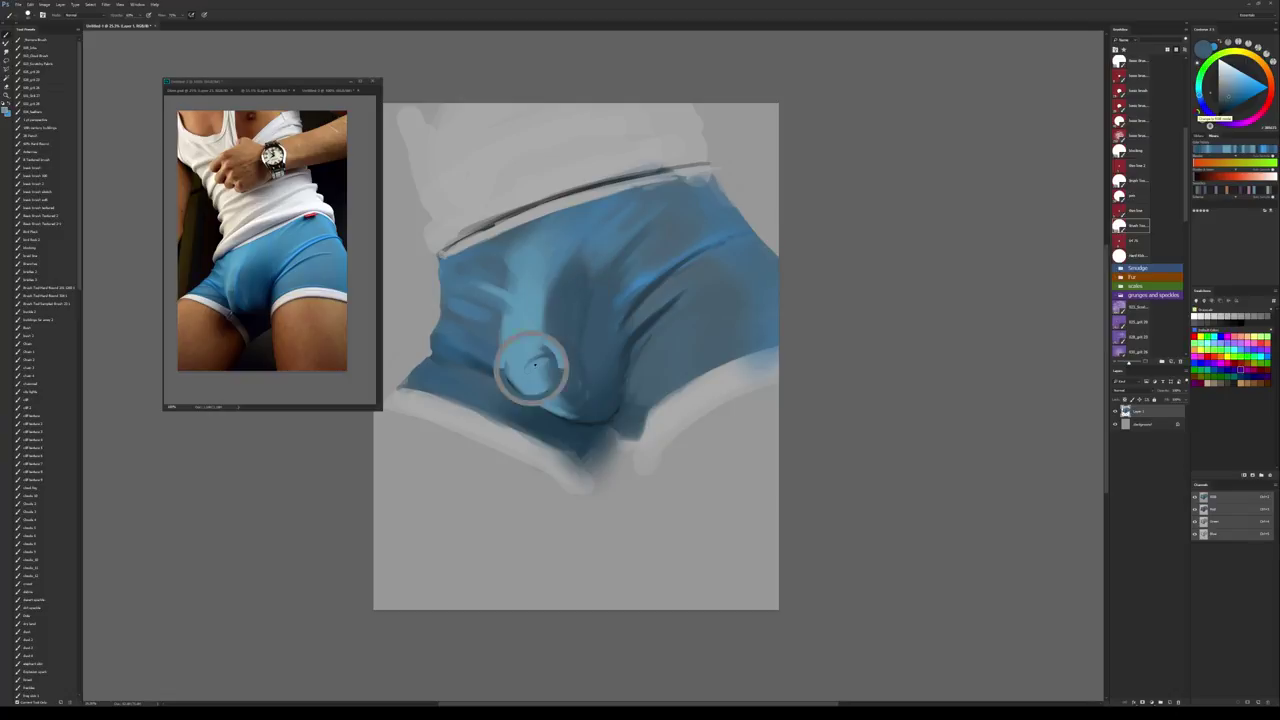
drag(626, 335, 615, 361)
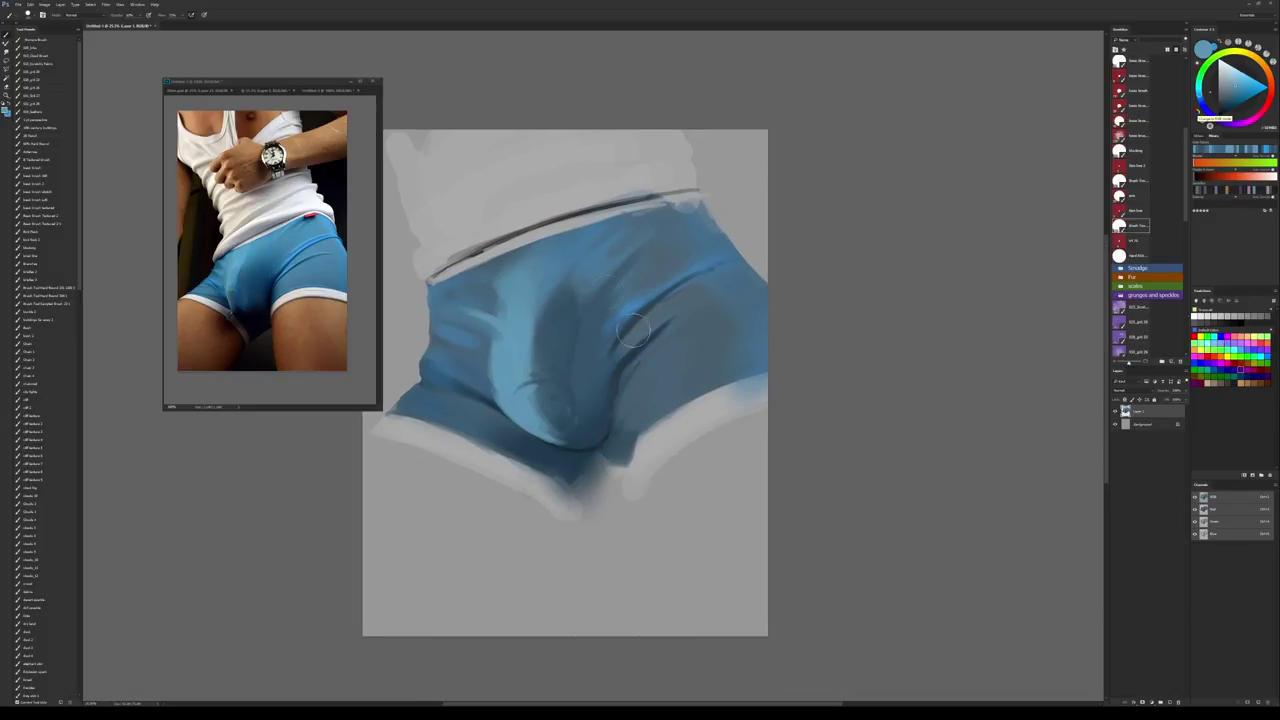
alt+click(578, 413)
alt+click(587, 434)
drag(588, 434, 559, 438)
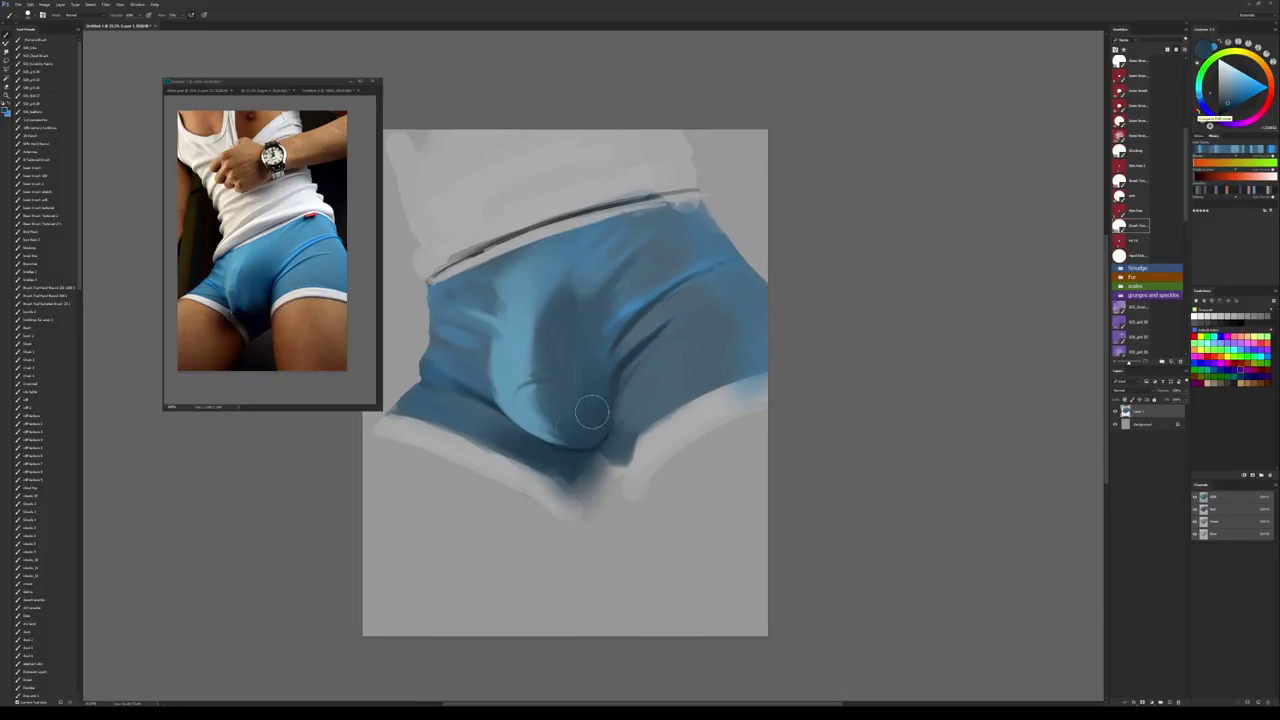
- Block over the pouch with flat mid blue and lay a dark blue shadow shape beneath it
alt+click(490, 344)
mouse_move(583, 416)
mouse_down()
mouse_move(499, 394)
mouse_move(605, 337)
mouse_move(607, 293)
mouse_move(520, 365)
mouse_move(645, 239)
mouse_move(521, 310)
mouse_move(513, 378)
mouse_move(537, 406)
mouse_move(504, 390)
mouse_move(558, 425)
mouse_move(563, 459)
mouse_move(512, 440)
mouse_move(560, 453)
mouse_move(525, 432)
mouse_up()
alt+click(598, 257)
alt+click(566, 466)
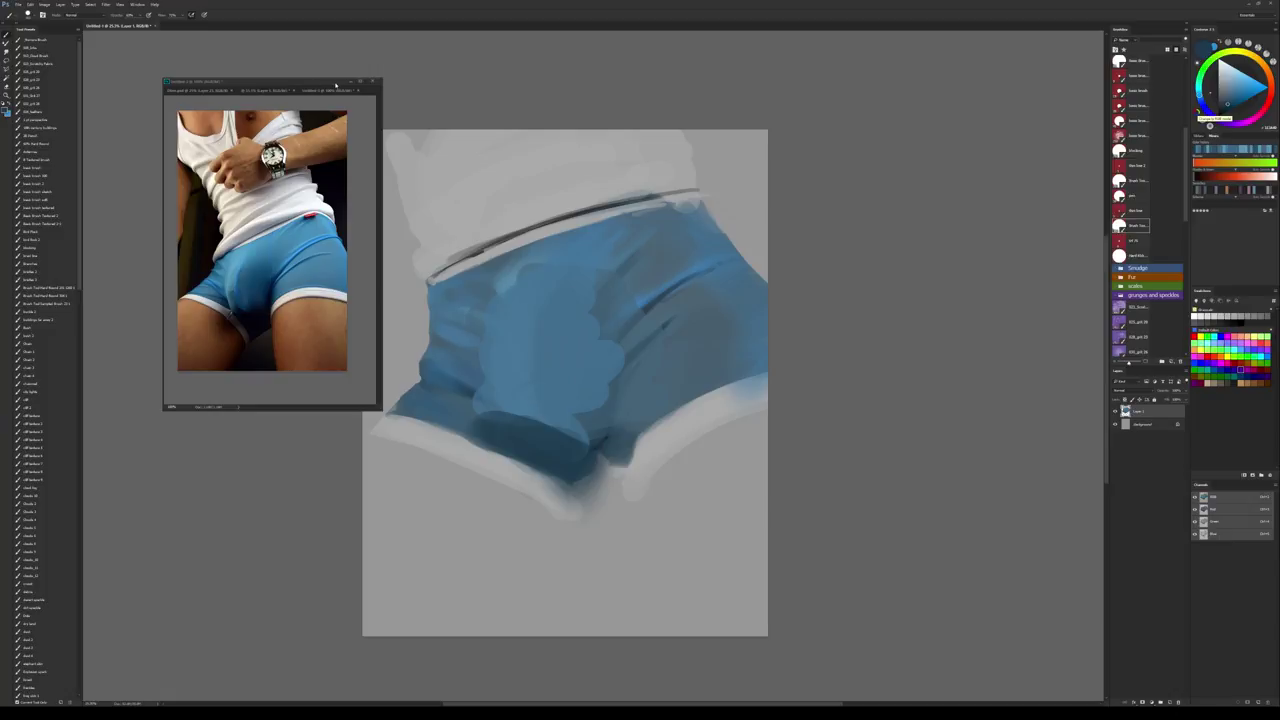
- Put the reference photo away and blend the folds beside the pouch's right edge with sampled mid and muted blues
drag(336, 85, 289, 79)
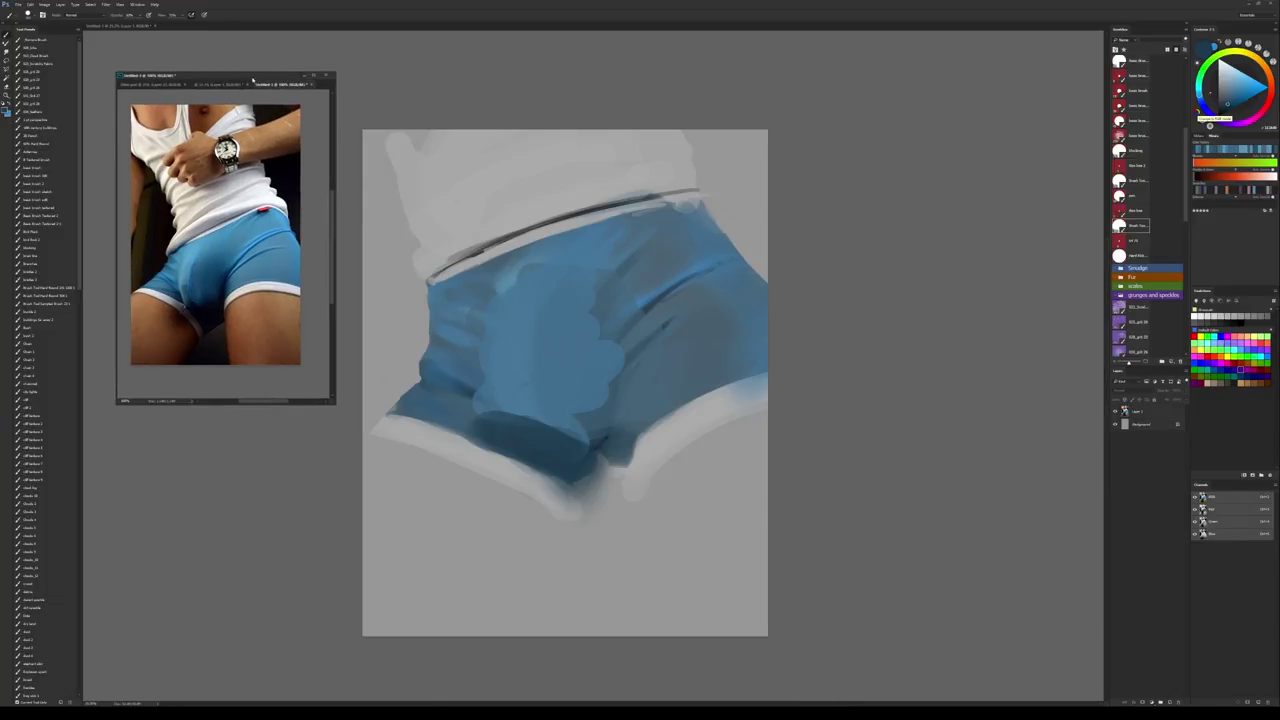
click(303, 75)
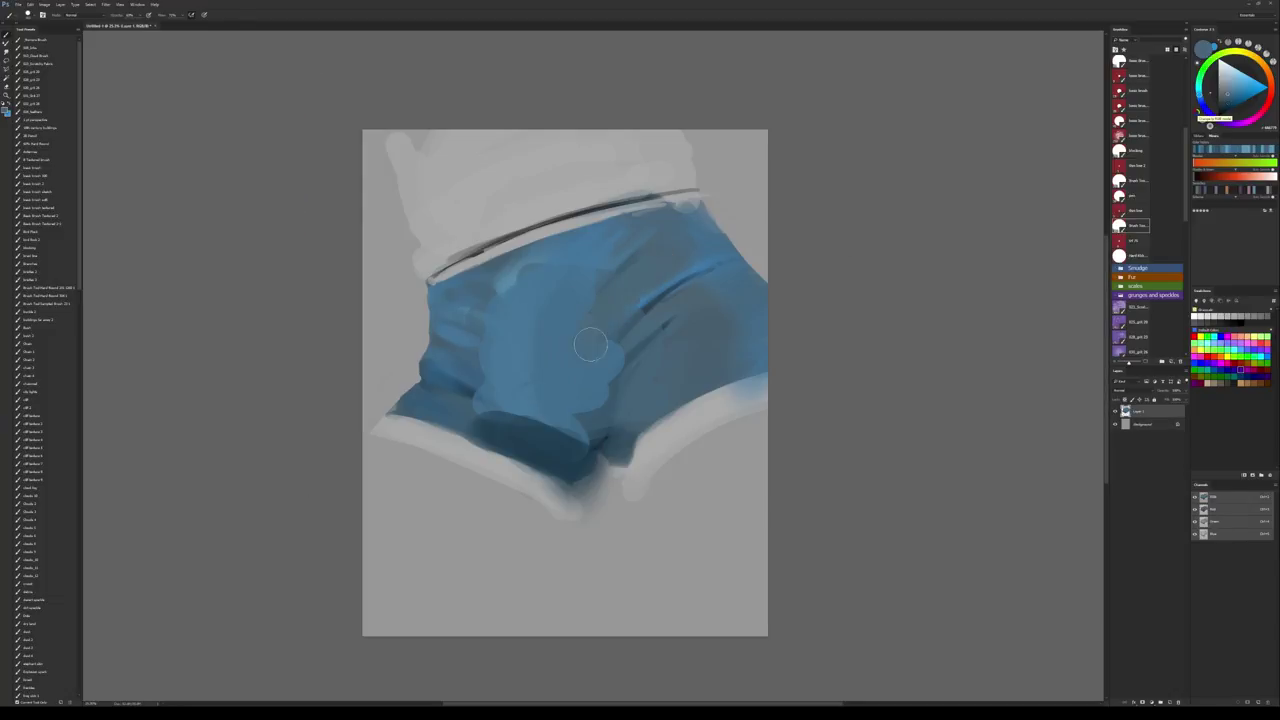
mouse_move(644, 290)
mouse_down()
mouse_move(566, 354)
mouse_move(571, 374)
mouse_move(602, 365)
mouse_up()
alt+click(645, 346)
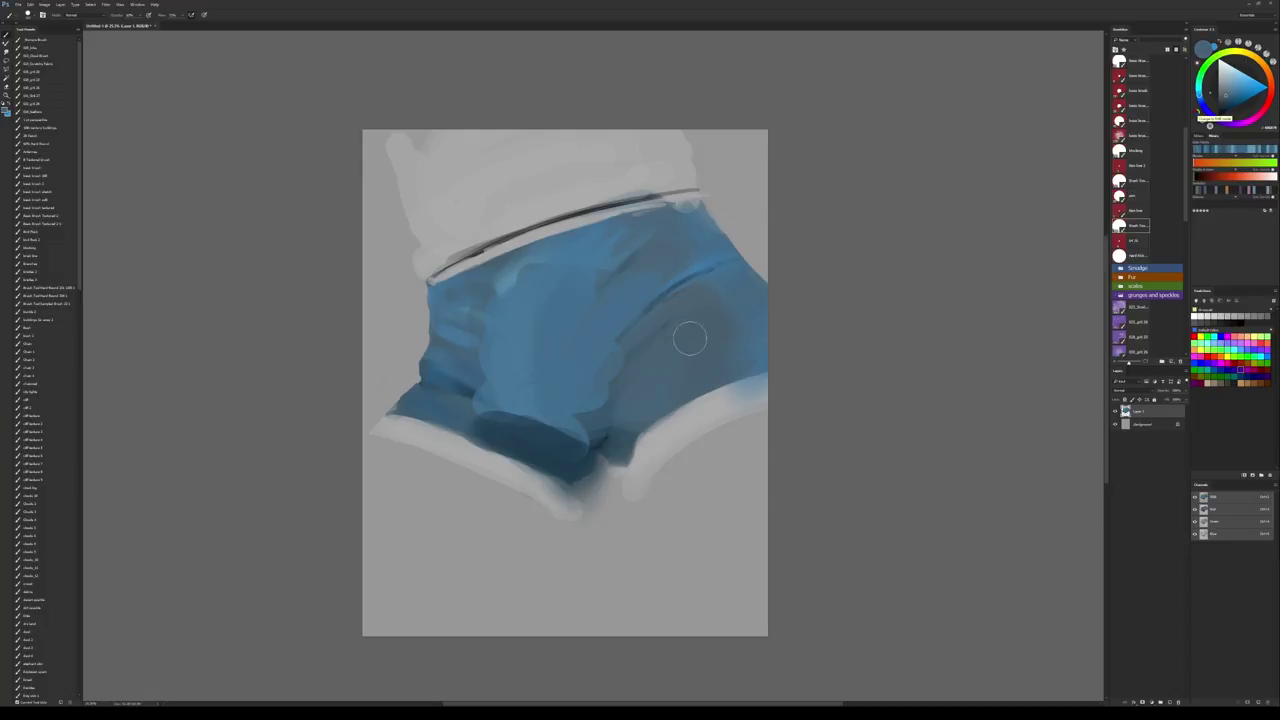
drag(618, 446, 642, 440)
right_click(612, 350)
click(792, 332)
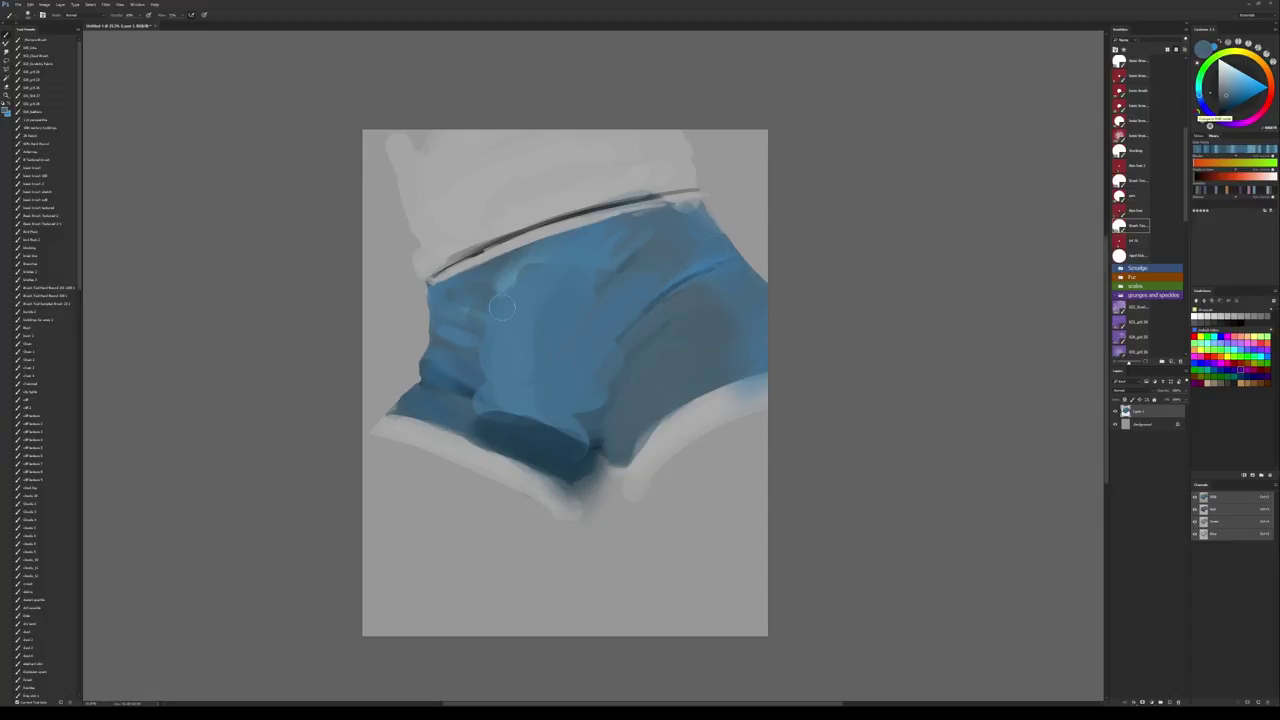
- Deepen the shadow under the pouch and along both its sides with a sampled dark blue and a soft brush
right_click(528, 410)
key(Return)
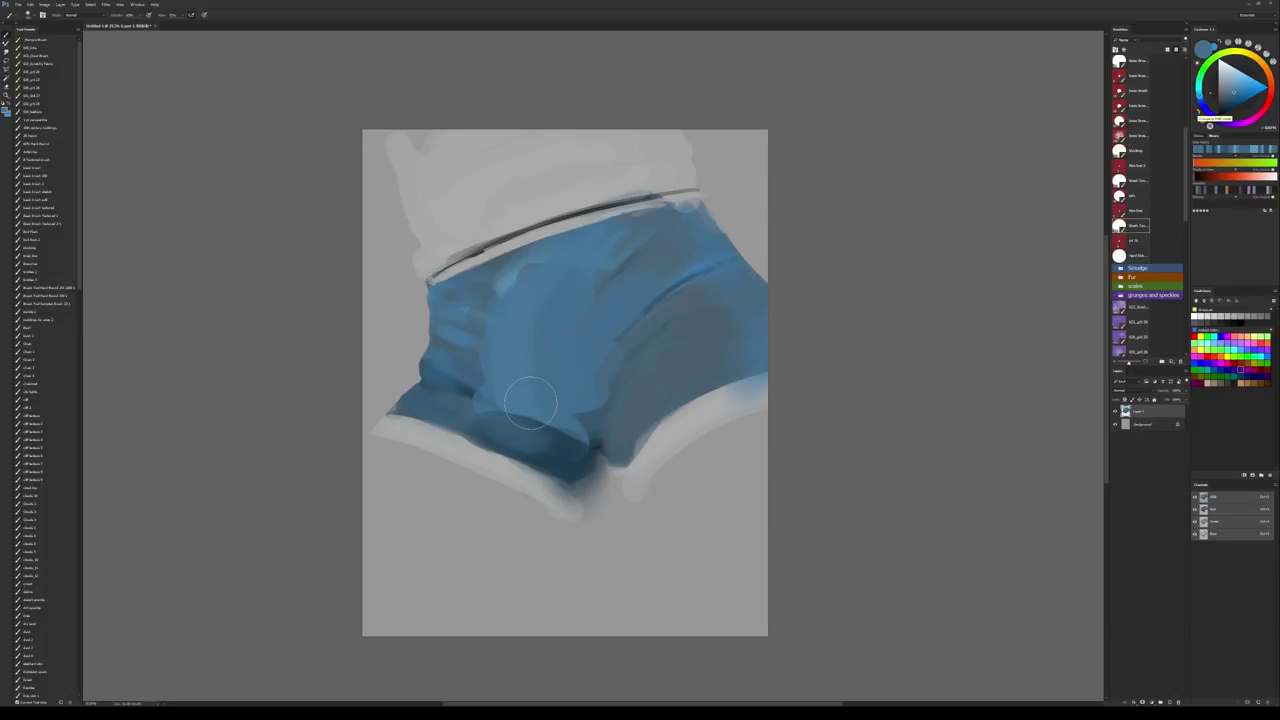
key([)
alt+click(548, 442)
drag(494, 428, 574, 454)
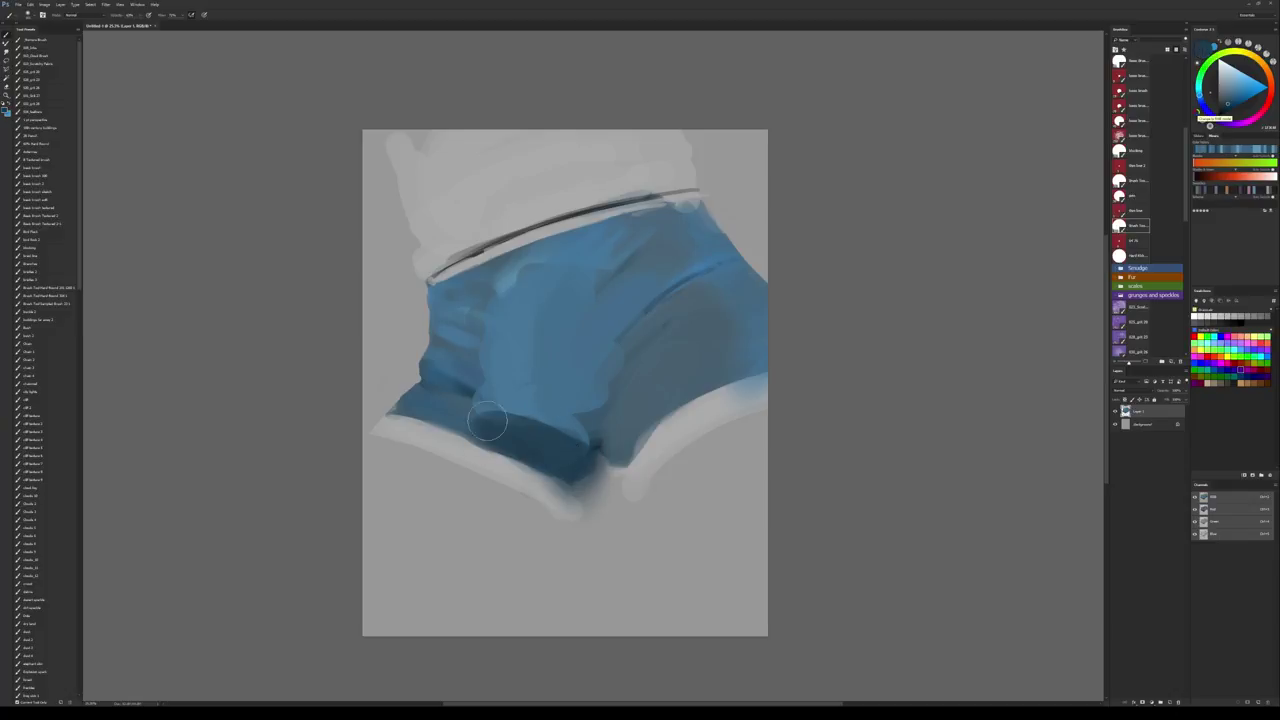
drag(487, 422, 505, 262)
mouse_move(598, 300)
mouse_down()
mouse_move(610, 391)
mouse_move(630, 345)
mouse_up()
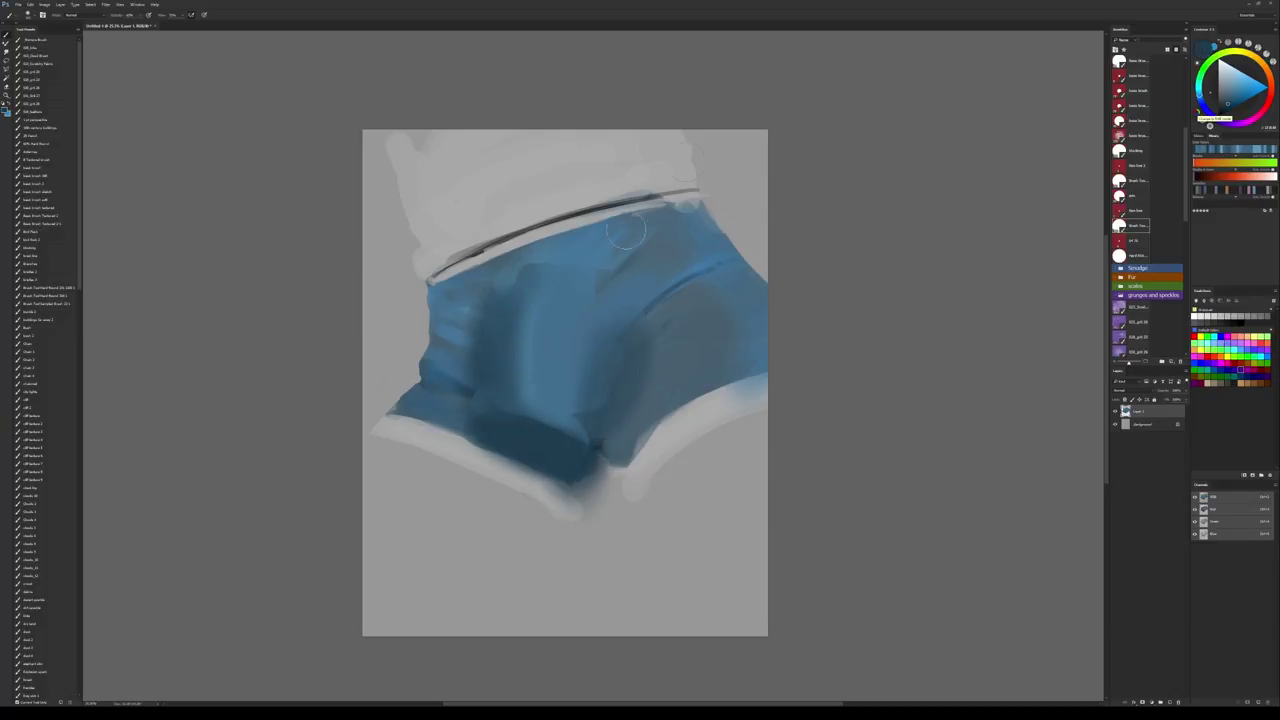
- Soften the shading on the right thigh, the left leg and the pouch's right side with sampled mid blues
alt+click(628, 290)
mouse_move(563, 291)
mouse_down()
mouse_move(599, 238)
mouse_move(677, 261)
mouse_move(695, 303)
mouse_move(698, 369)
mouse_up()
alt+click(484, 363)
alt+click(452, 350)
drag(452, 358, 447, 399)
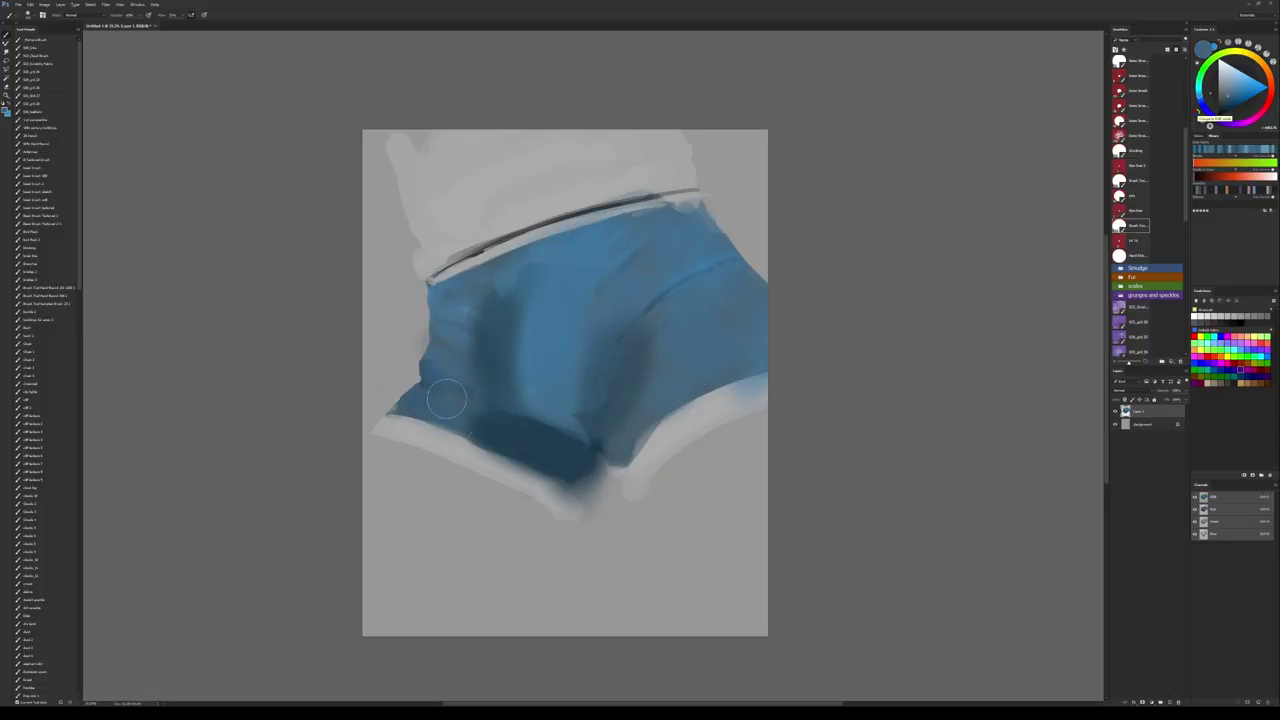
drag(486, 309, 466, 353)
alt+click(585, 338)
drag(587, 345, 590, 388)
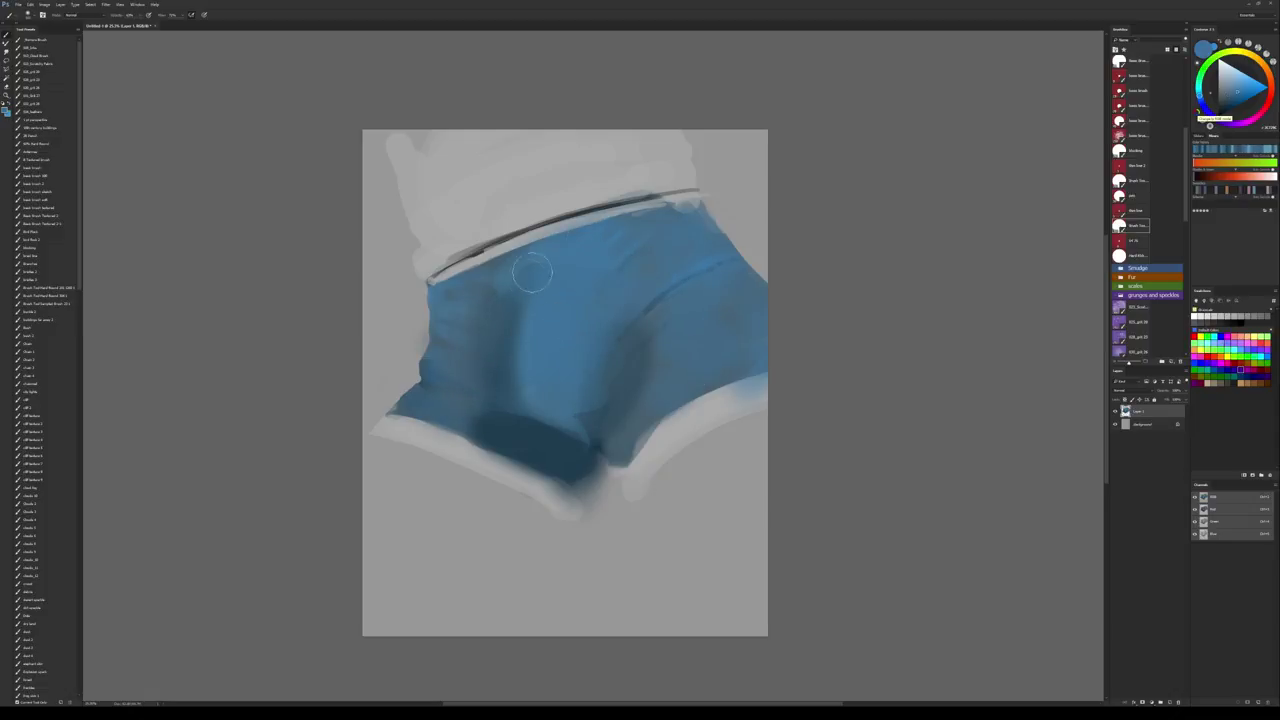
- Smooth the upper-right hip and darken the underside of the pouch with sampled blues
alt+click(672, 246)
drag(660, 240, 700, 220)
alt+click(525, 366)
mouse_move(477, 400)
mouse_down()
mouse_move(523, 446)
mouse_move(515, 428)
mouse_up()
alt+click(470, 413)
alt+click(594, 446)
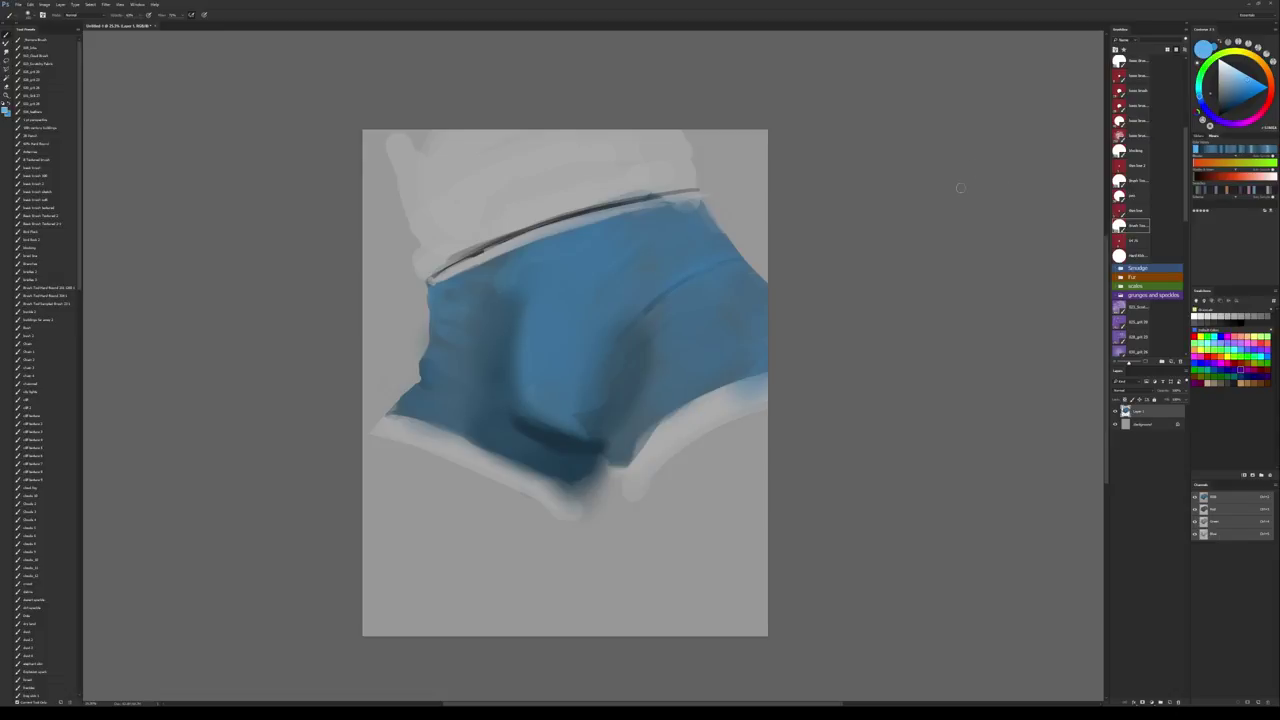
- Paint bright blue highlights down the pouch, below the waistband and along the right thigh
drag(556, 295, 551, 394)
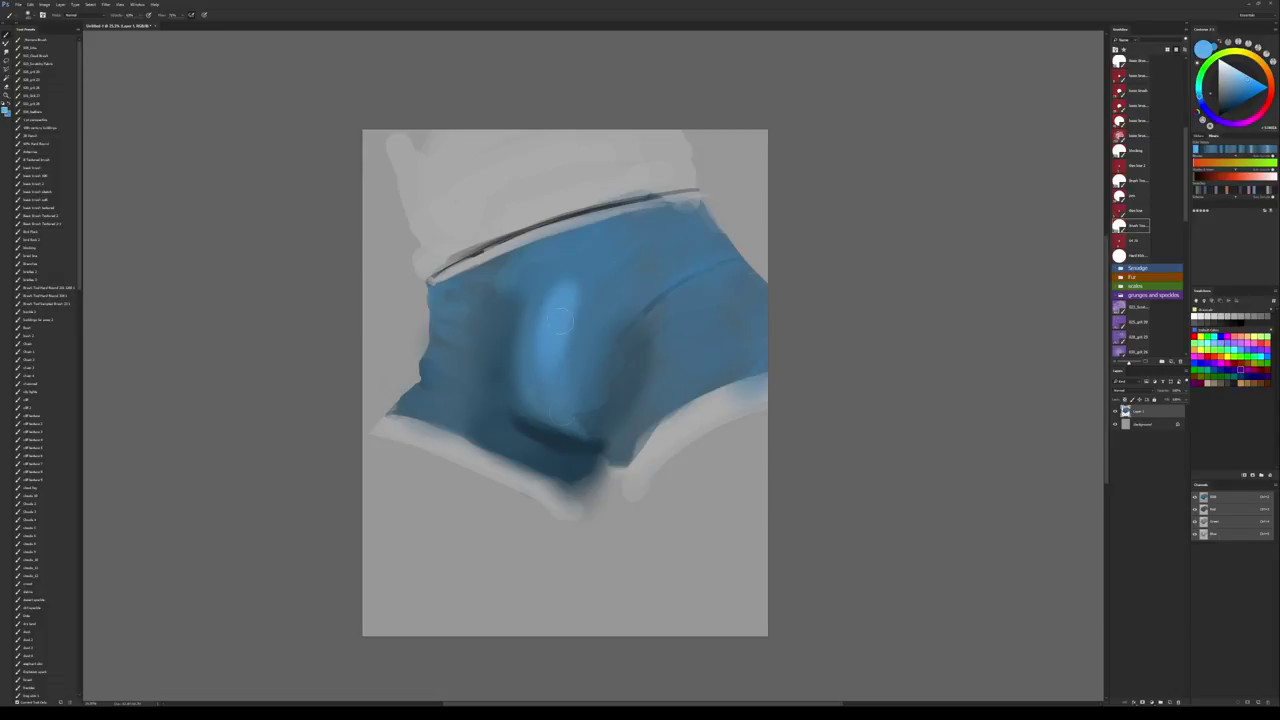
mouse_move(555, 305)
mouse_down()
mouse_move(612, 233)
mouse_move(673, 215)
mouse_move(616, 246)
mouse_move(625, 231)
mouse_move(664, 241)
mouse_move(702, 332)
mouse_move(678, 390)
mouse_up()
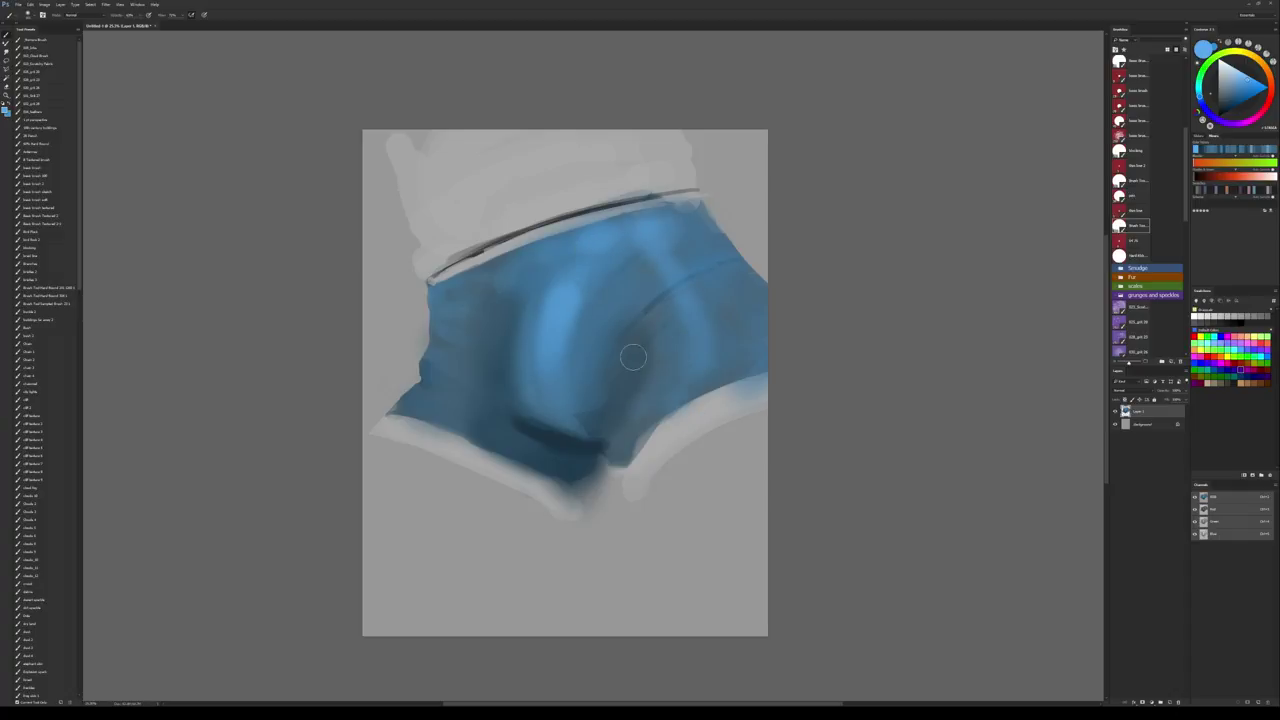
- Define the pouch's contour with dark blue shadow lines along its right crease, lower edge and left side
alt+click(604, 441)
drag(607, 437, 616, 358)
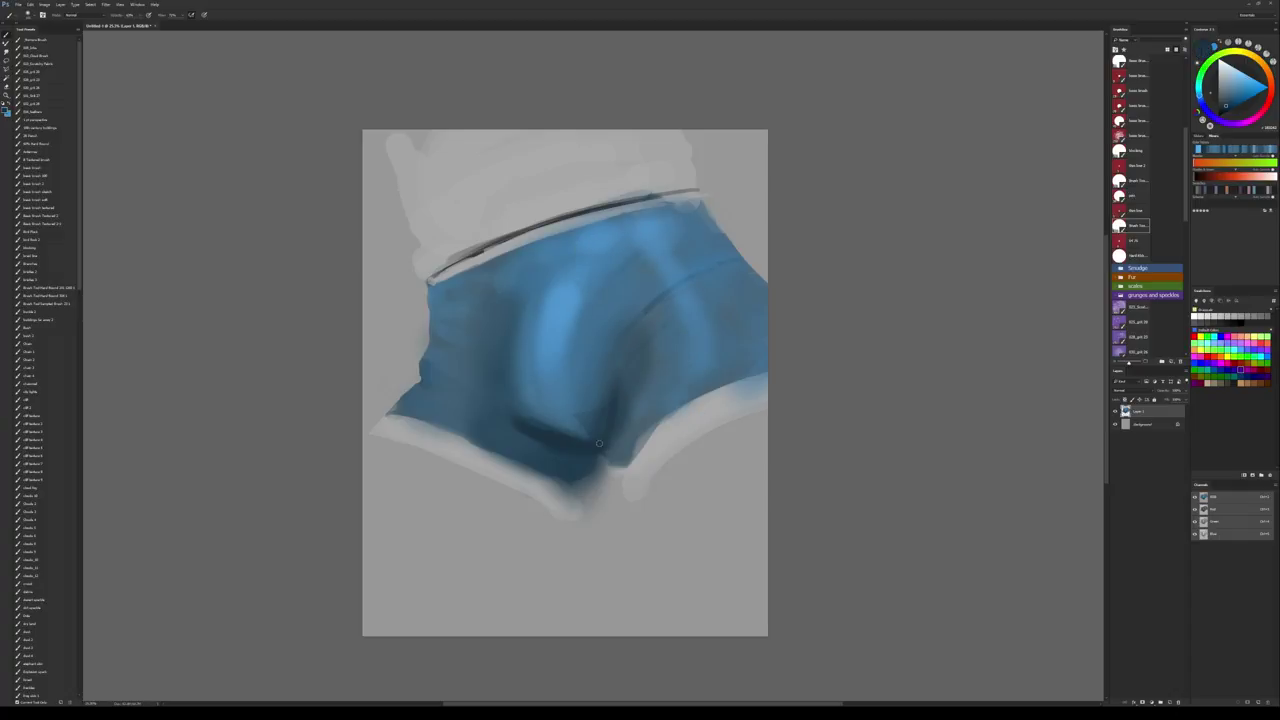
drag(606, 437, 631, 350)
drag(652, 308, 627, 357)
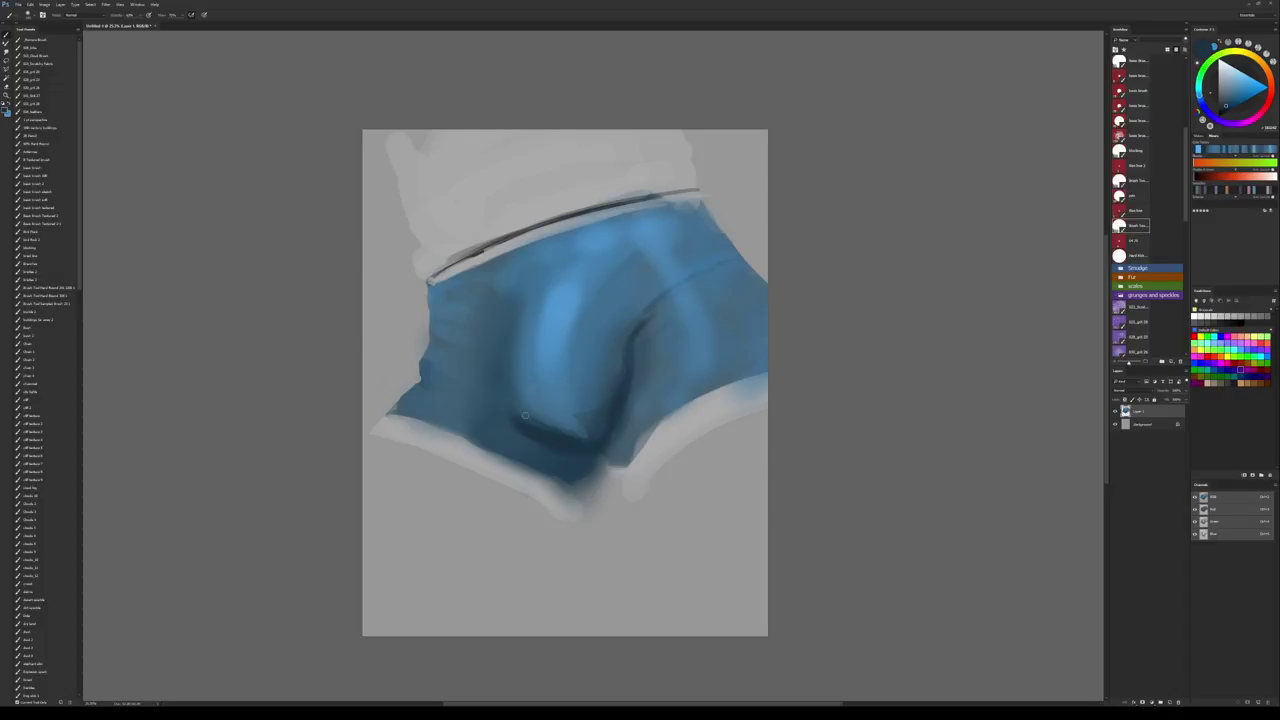
drag(494, 323, 496, 370)
mouse_move(508, 317)
mouse_down()
mouse_move(503, 377)
mouse_move(513, 340)
mouse_up()
- Blend the pouch's lower and right-hand edges with sampled light and dark blues
alt+click(514, 390)
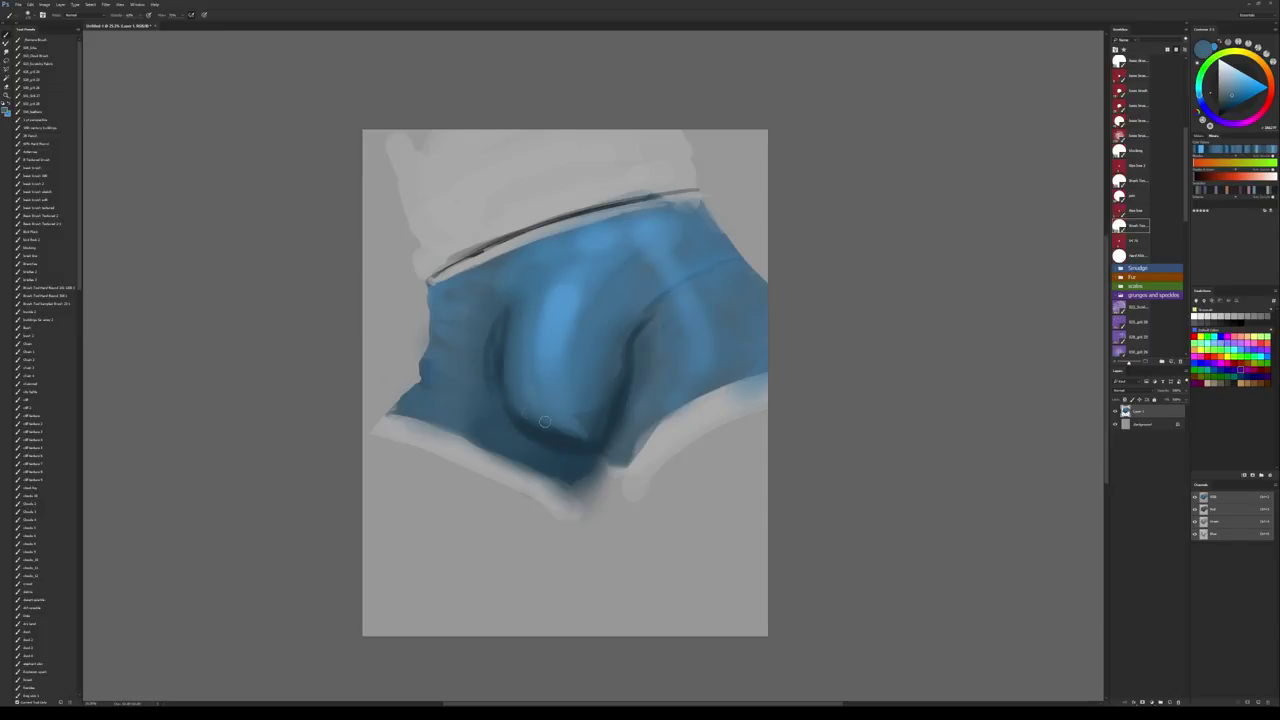
mouse_move(545, 421)
mouse_down()
mouse_move(584, 439)
mouse_move(556, 405)
mouse_move(581, 417)
mouse_move(601, 373)
mouse_move(602, 416)
mouse_move(615, 379)
mouse_move(589, 375)
mouse_move(583, 401)
mouse_move(601, 411)
mouse_move(602, 363)
mouse_move(603, 412)
mouse_move(581, 344)
mouse_move(596, 404)
mouse_move(606, 372)
mouse_move(609, 392)
mouse_move(569, 443)
mouse_up()
alt+click(583, 446)
alt+click(549, 386)
alt+click(584, 412)
alt+click(614, 379)
alt+click(595, 408)
alt+click(605, 412)
- Reshape the lower-left curve of the pouch and merge it softly into the shadow beneath
mouse_move(505, 405)
mouse_down()
mouse_move(585, 445)
mouse_move(560, 417)
mouse_move(577, 426)
mouse_move(569, 433)
mouse_up()
alt+click(585, 445)
alt+click(563, 417)
alt+click(584, 432)
alt+click(562, 430)
alt+click(583, 441)
- Paint soft horizontal folds across the left leg of the shorts with sampled dark and mid blues
alt+click(470, 344)
mouse_move(488, 370)
mouse_down()
mouse_move(495, 311)
mouse_move(472, 399)
mouse_move(449, 397)
mouse_up()
alt+click(495, 318)
alt+click(474, 353)
alt+click(427, 403)
alt+click(440, 386)
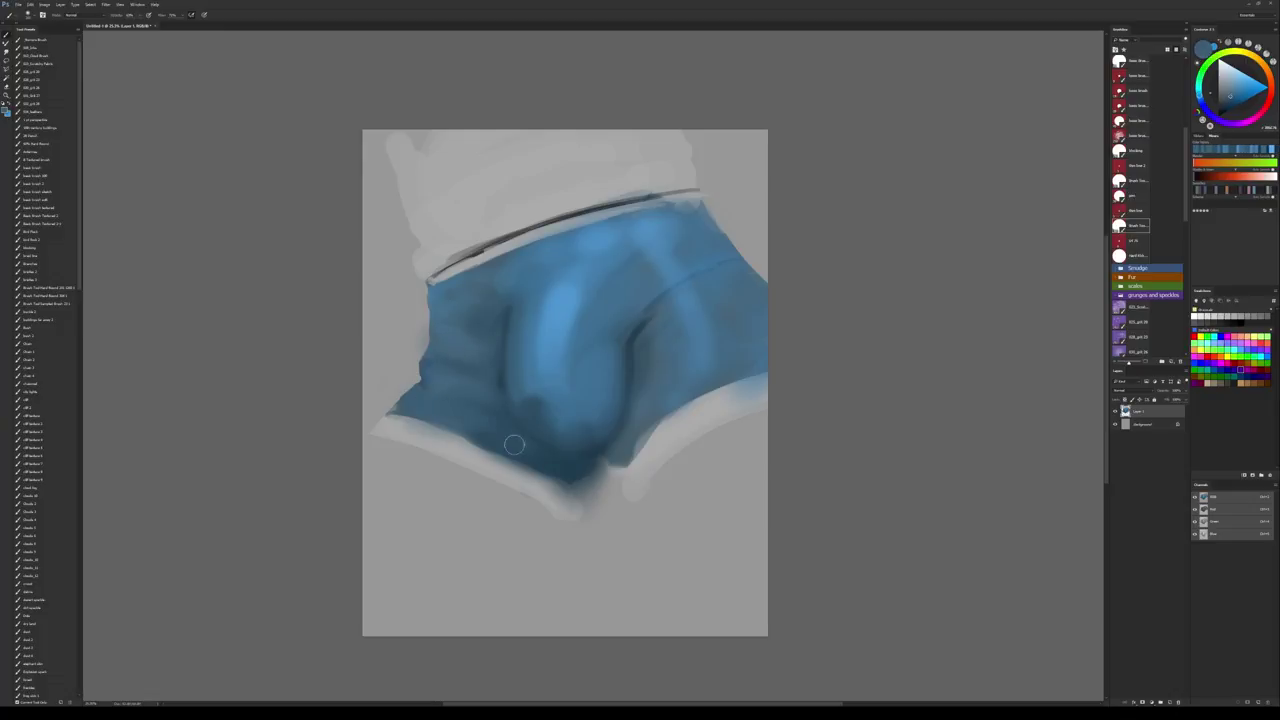
- Round out the lower pouch and soften the dark crease along its right side with sampled blues
alt+click(554, 402)
alt+click(612, 363)
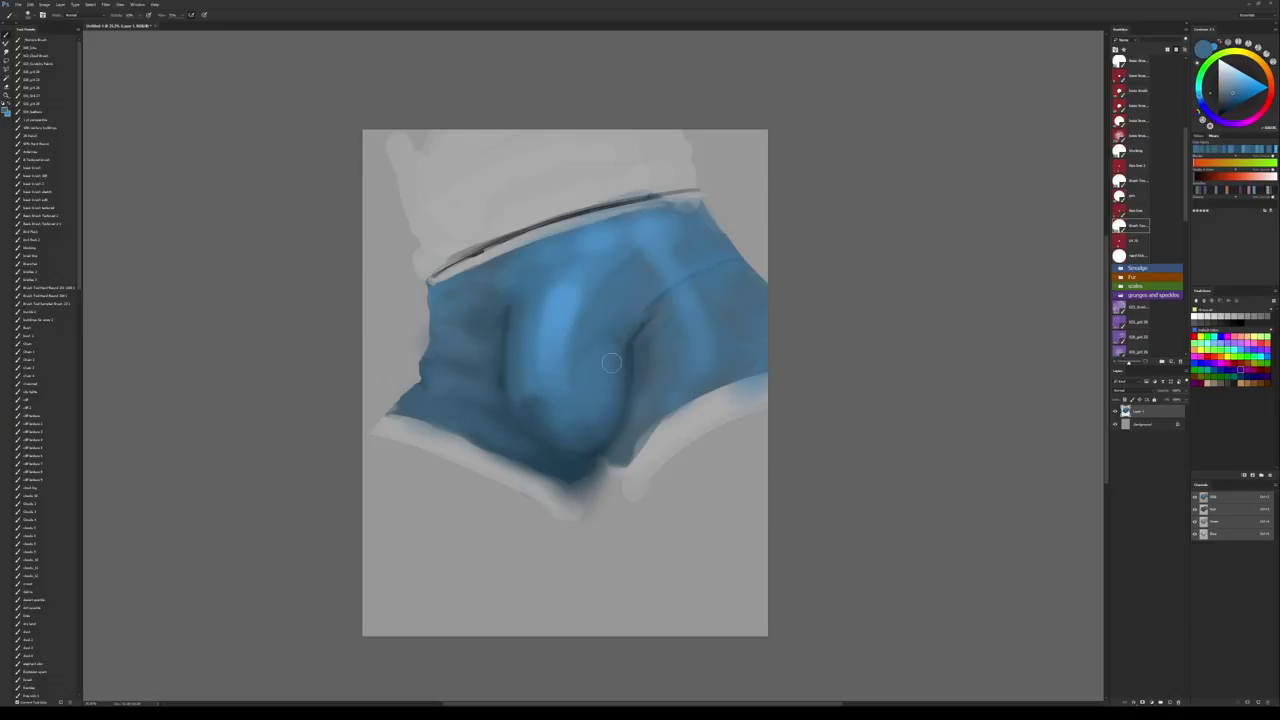
drag(643, 306, 650, 327)
alt+click(640, 367)
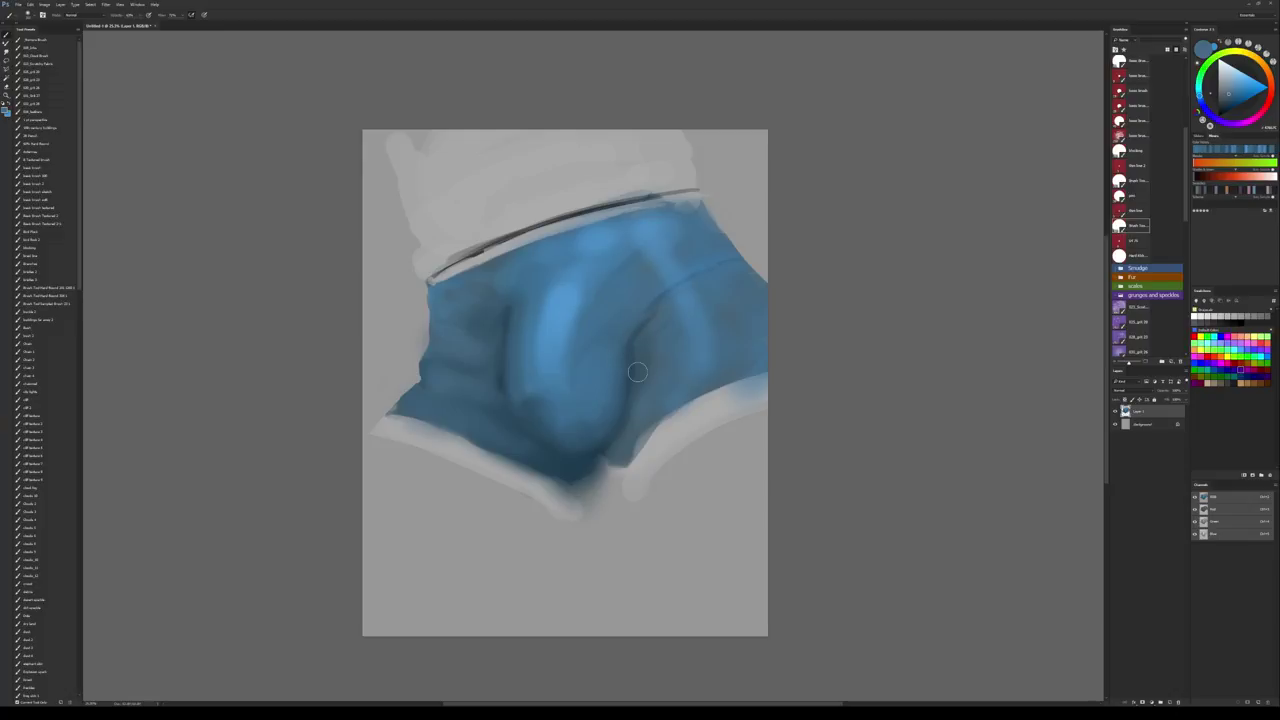
alt+click(503, 388)
- Adjust the brush and shade the inner right thigh beside the crease and down to the leg hem
right_click(550, 357)
click(870, 316)
alt+click(646, 403)
alt+click(642, 374)
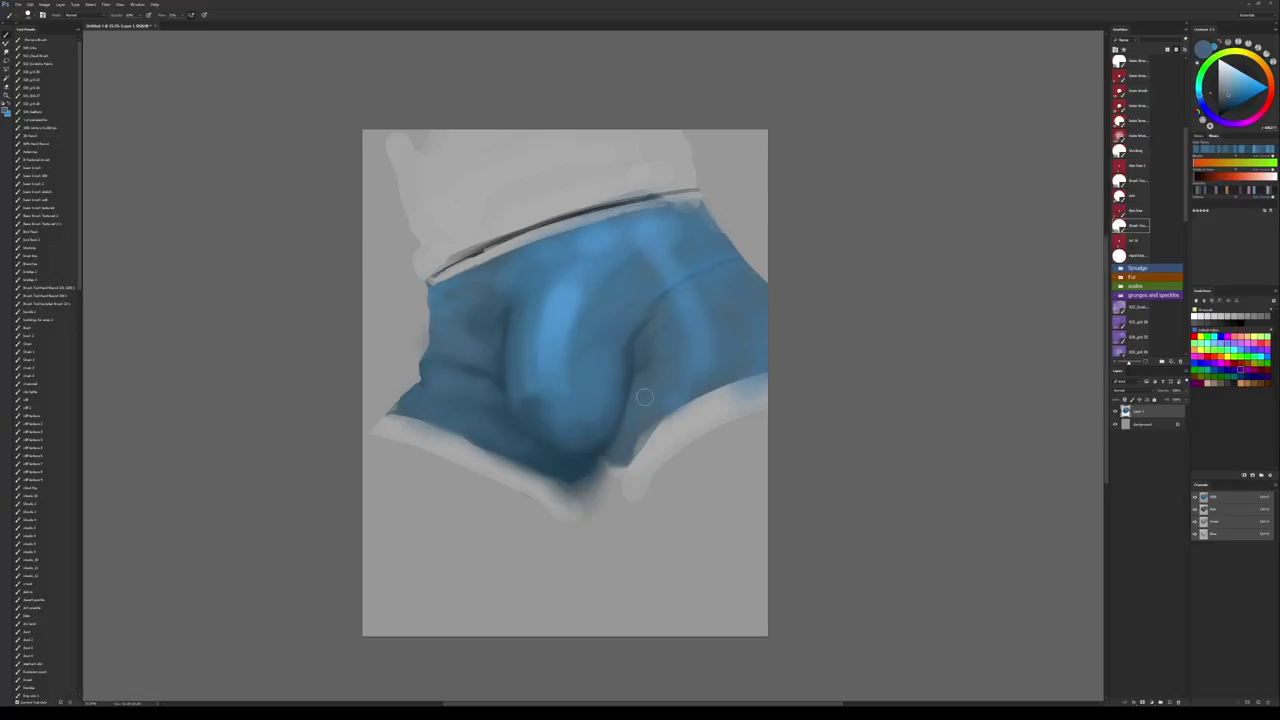
alt+click(645, 358)
mouse_move(623, 451)
mouse_down()
mouse_move(635, 439)
mouse_move(642, 452)
mouse_up()
alt+click(653, 361)
alt+click(645, 354)
drag(642, 352, 654, 334)
alt+click(649, 357)
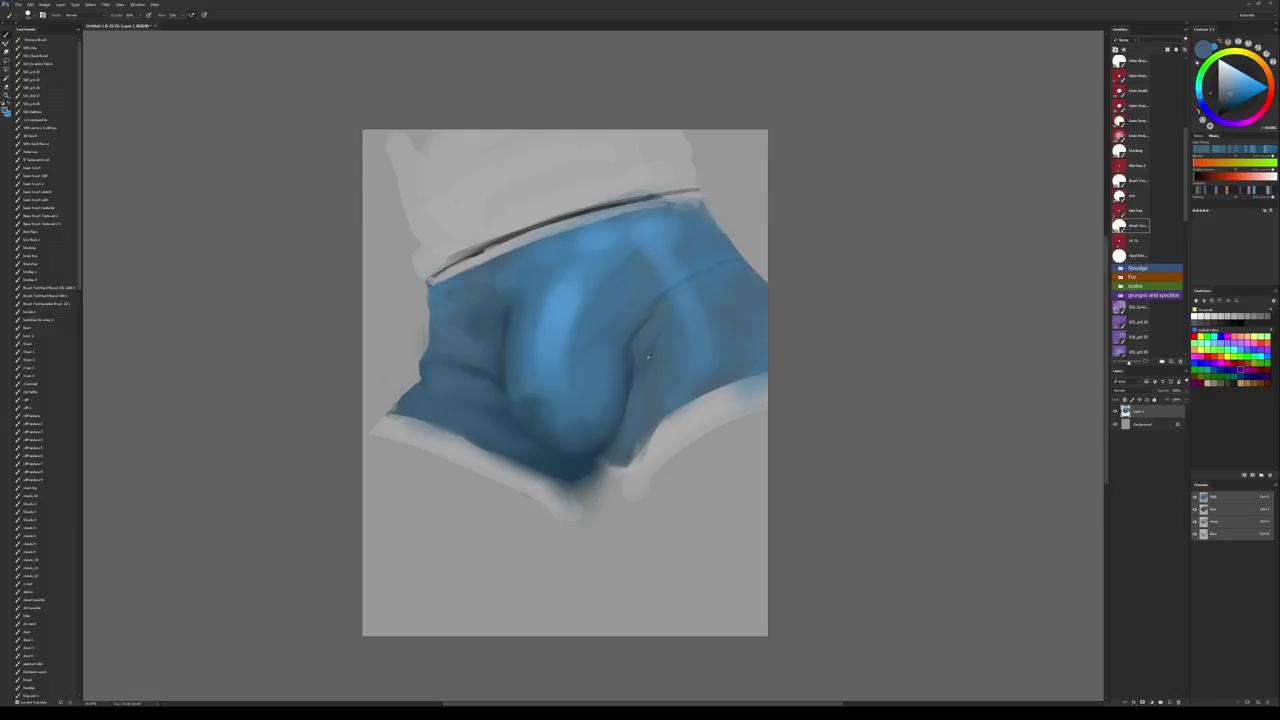
- Refine the crease between the pouch and right thigh with sampled dark and mid blues
alt+click(648, 356)
alt+click(619, 387)
alt+click(629, 330)
alt+click(652, 305)
- Adjust the brush, pick a paler blue and paint a highlight on the upper-right hip and thigh
right_click(678, 316)
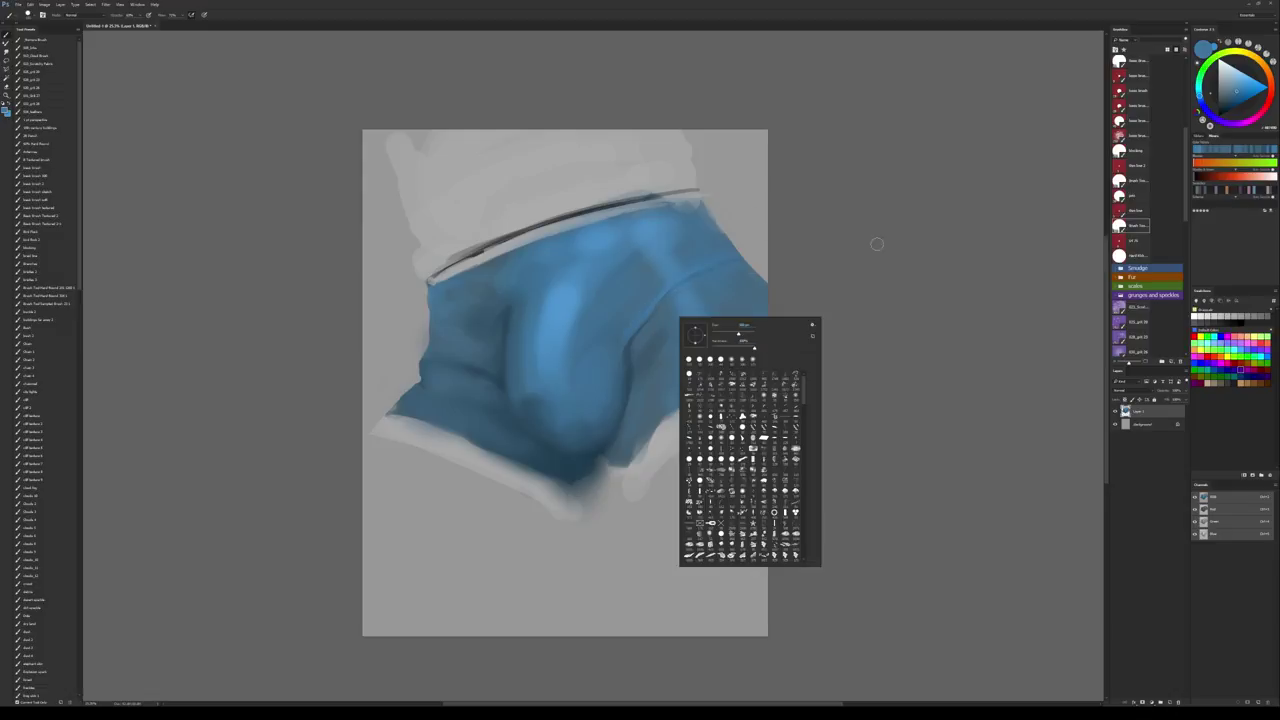
click(793, 291)
alt+click(667, 265)
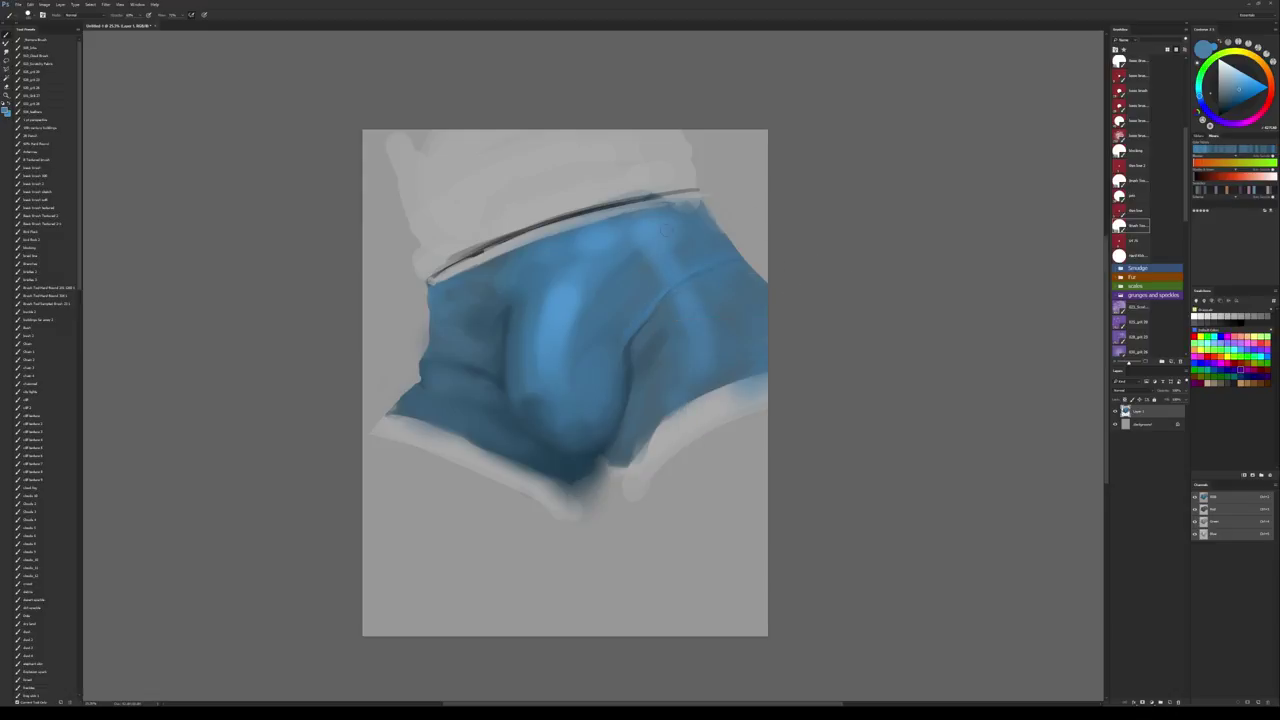
alt+click(665, 231)
drag(1247, 90, 1228, 78)
drag(651, 220, 662, 254)
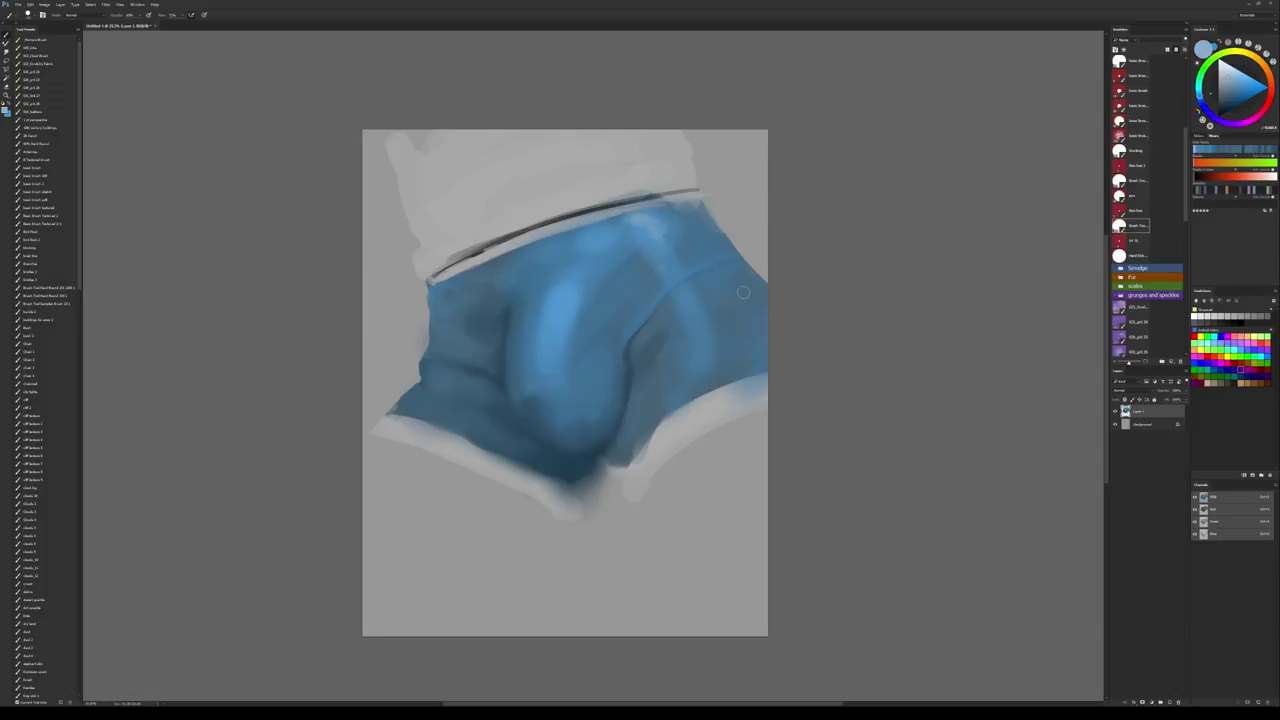
- Blend a light fold from the upper-right hip highlight toward the pouch with sampled blues
alt+click(619, 269)
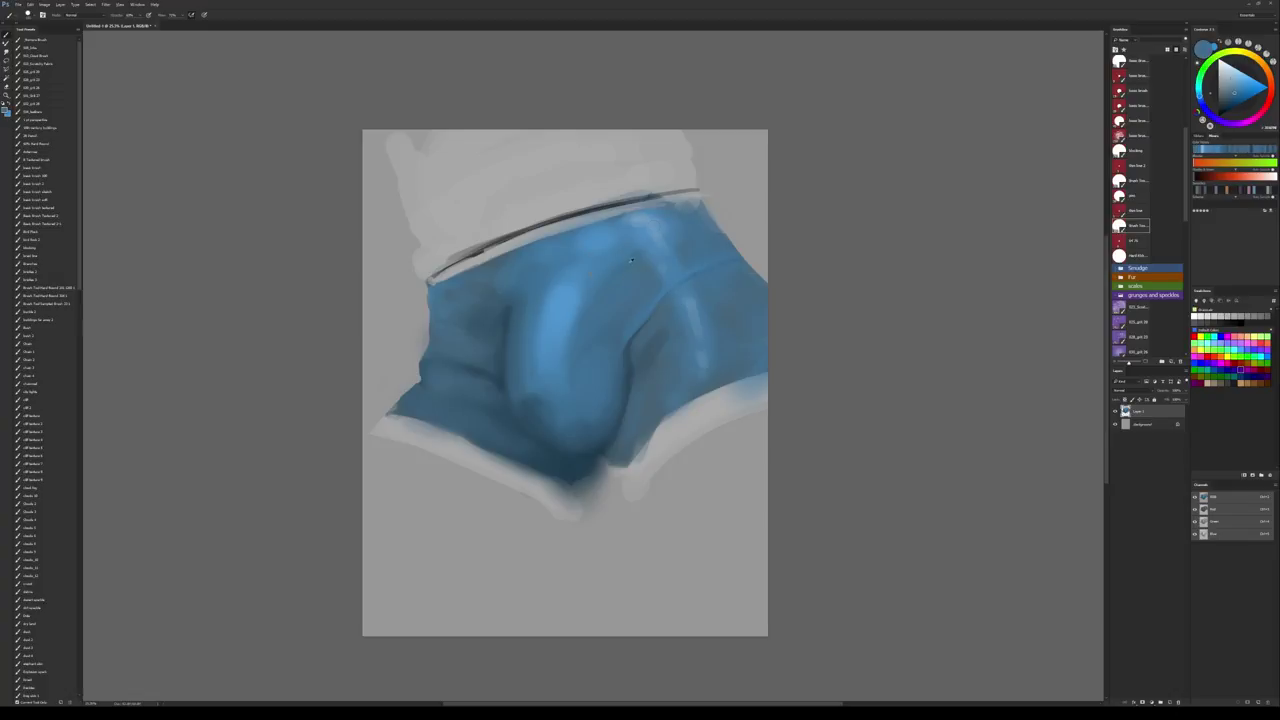
alt+click(608, 254)
alt+click(604, 241)
drag(672, 250, 634, 215)
alt+click(633, 255)
- Paint a light diagonal fold across the top of the pouch, blending it with sampled blues
alt+click(558, 325)
mouse_move(562, 305)
mouse_down()
mouse_move(614, 283)
mouse_move(551, 331)
mouse_move(579, 283)
mouse_move(546, 320)
mouse_move(573, 292)
mouse_move(545, 316)
mouse_move(572, 271)
mouse_move(528, 297)
mouse_up()
alt+click(572, 308)
alt+click(572, 284)
alt+click(578, 298)
alt+click(535, 286)
alt+click(560, 272)
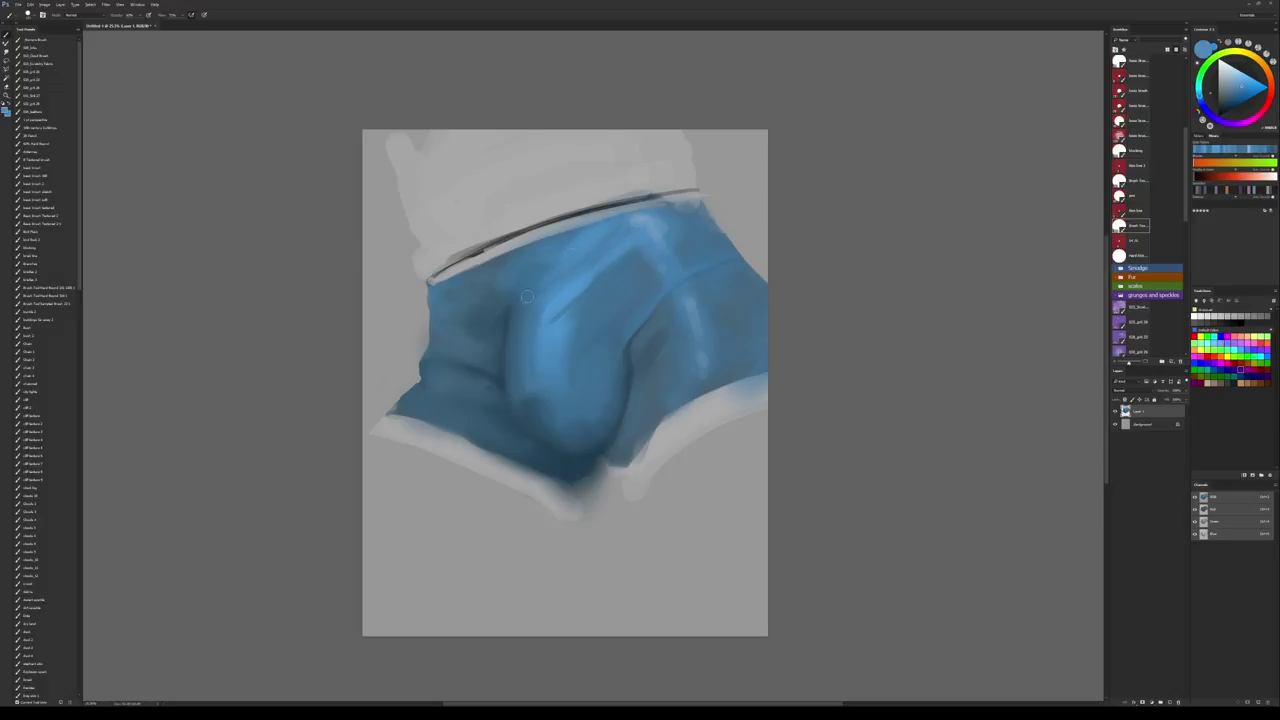
- Refine the shading along the pouch's upper-left edge with sampled mid and dark blues
alt+click(540, 274)
alt+click(495, 343)
alt+click(500, 331)
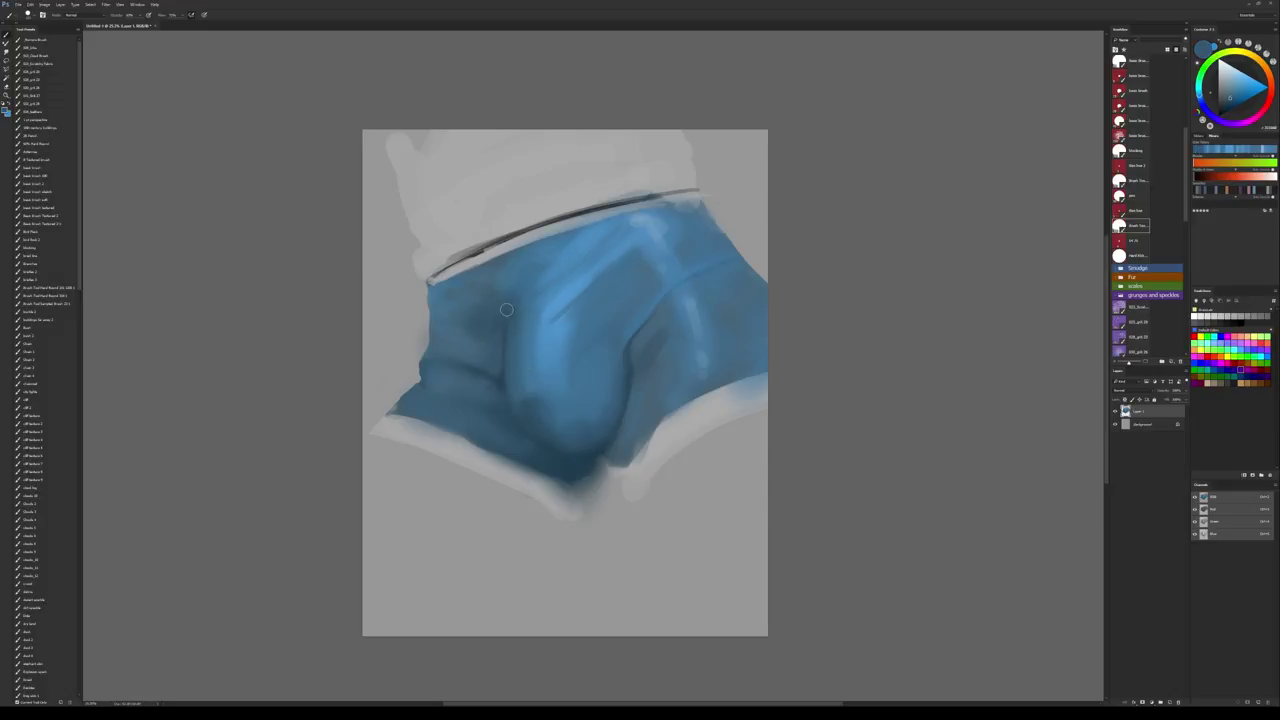
alt+click(507, 310)
alt+click(518, 287)
- Soften the upper pouch with a Smudge tool preset and paint a light blue spot on its lower right
key(r)
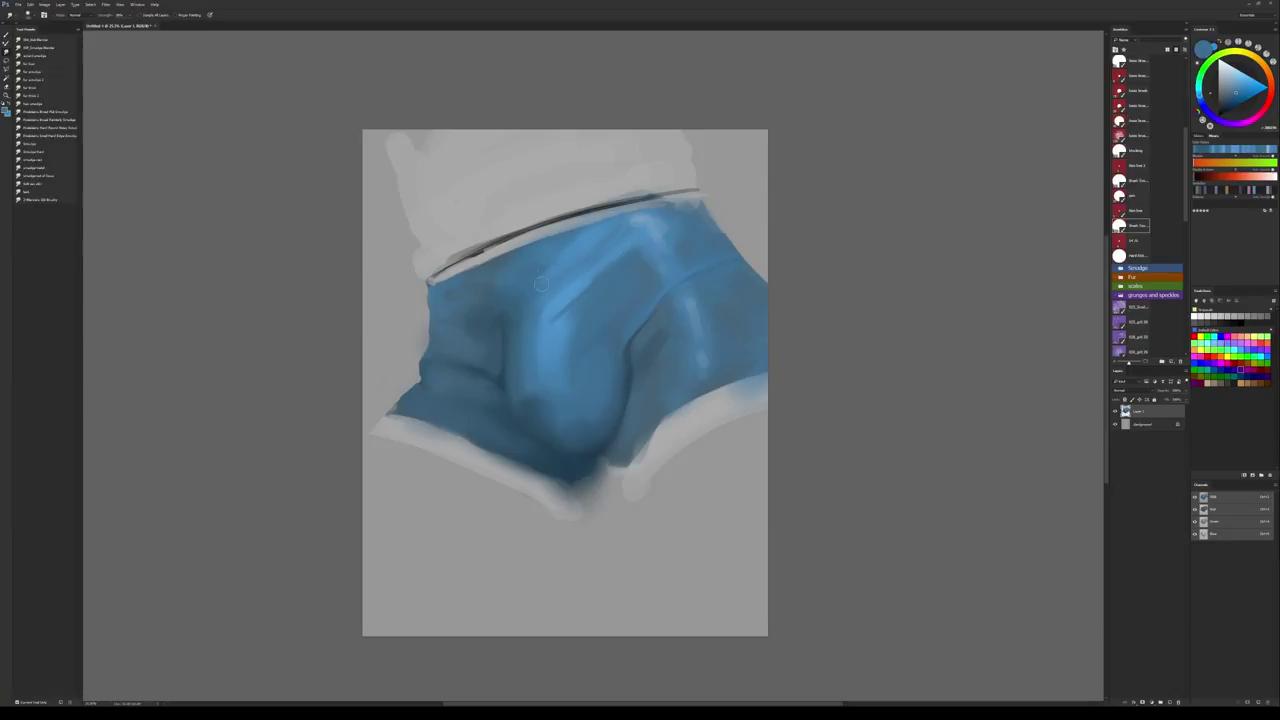
click(41, 165)
key(b)
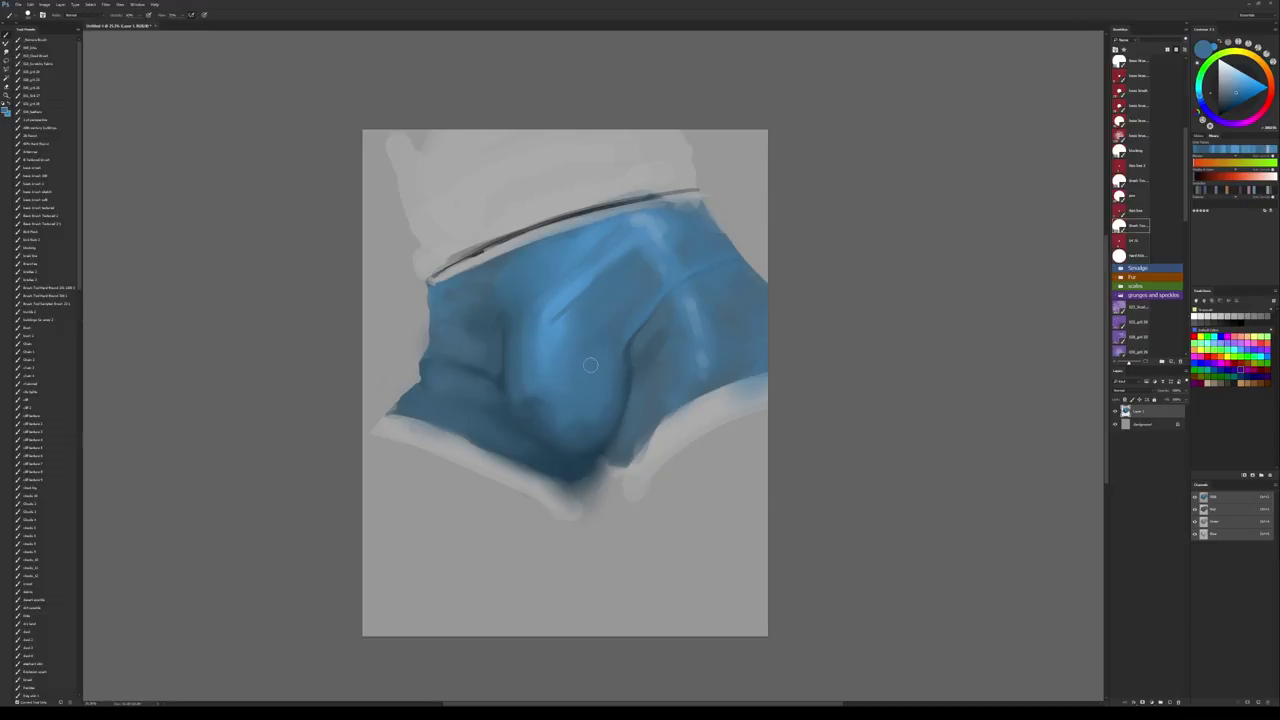
alt+click(667, 312)
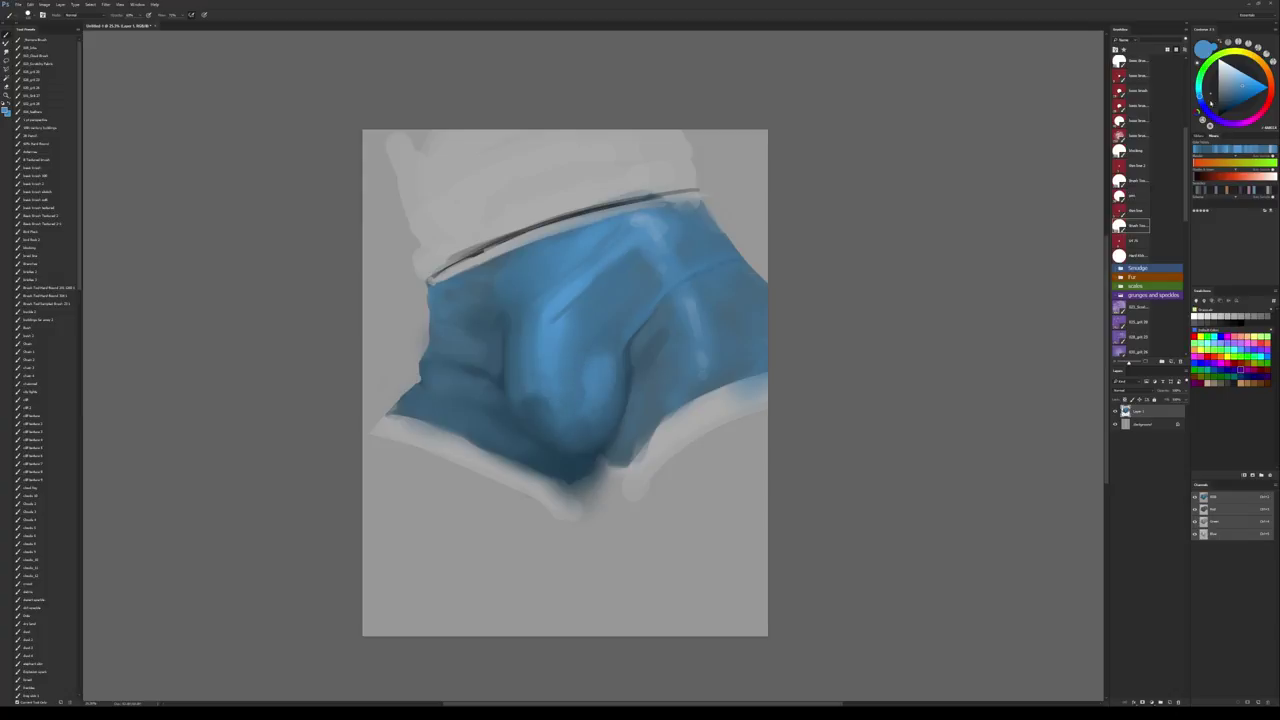
- Choose a muted violet-blue paint colour and greatly enlarge the brush
drag(1206, 104, 1201, 100)
click(1231, 91)
key(bracketright)
key(bracketright)
key(bracketright)
key(bracketright)
key(bracketright)
key(bracketright)
key(bracketright)
key(bracketright)
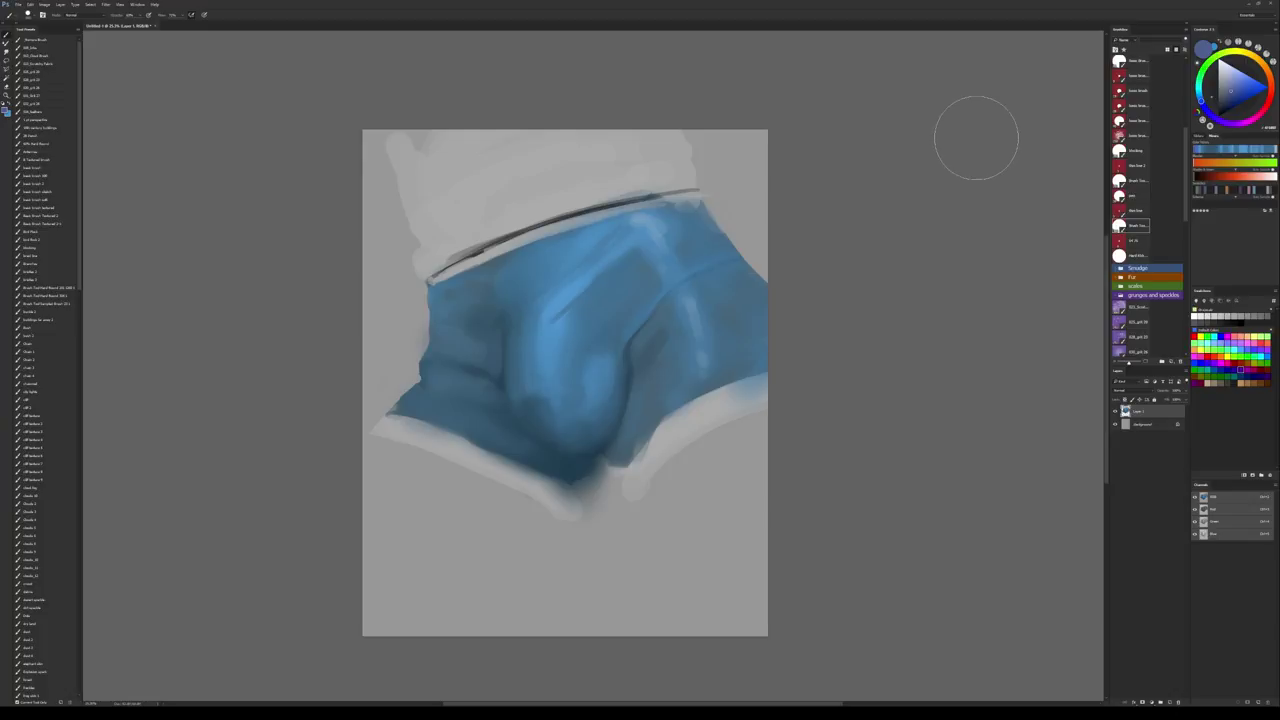
- Try a violet-blue glaze over the left side and lower edge of the shorts, undoing each stroke
mouse_move(506, 297)
mouse_down()
mouse_move(456, 423)
mouse_move(495, 421)
mouse_move(507, 390)
mouse_up()
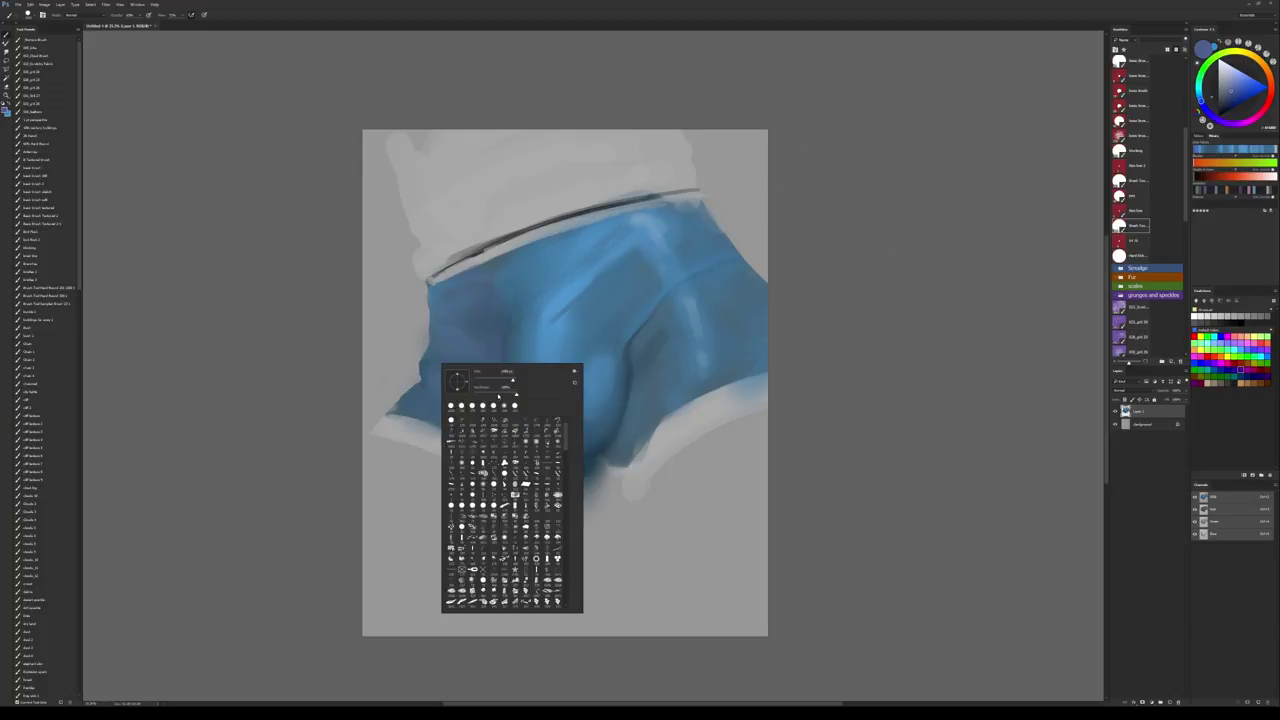
click(911, 338)
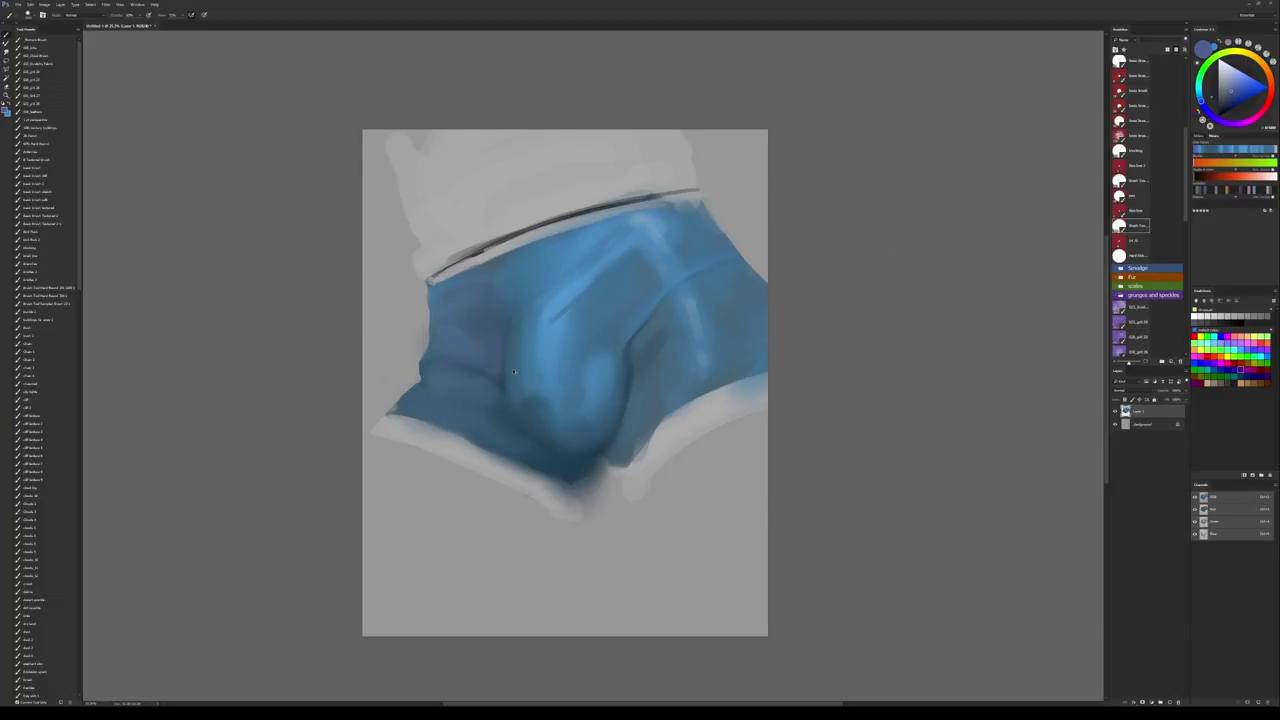
key(ctrl+z)
mouse_move(590, 462)
mouse_down()
mouse_move(527, 480)
mouse_move(545, 485)
mouse_up()
key(ctrl+z)
- Glaze violet-blue over the area between the pouch and right thigh, and set the brush blend mode to Soft Light
drag(624, 286, 646, 350)
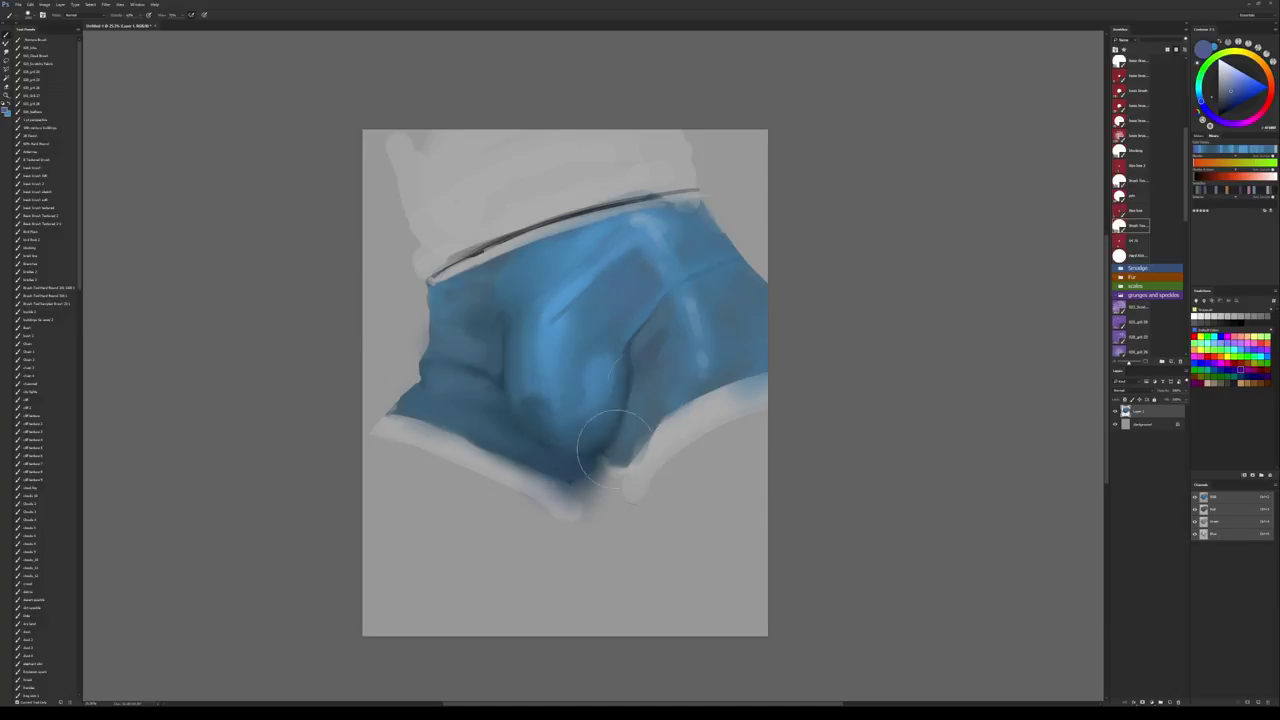
click(70, 15)
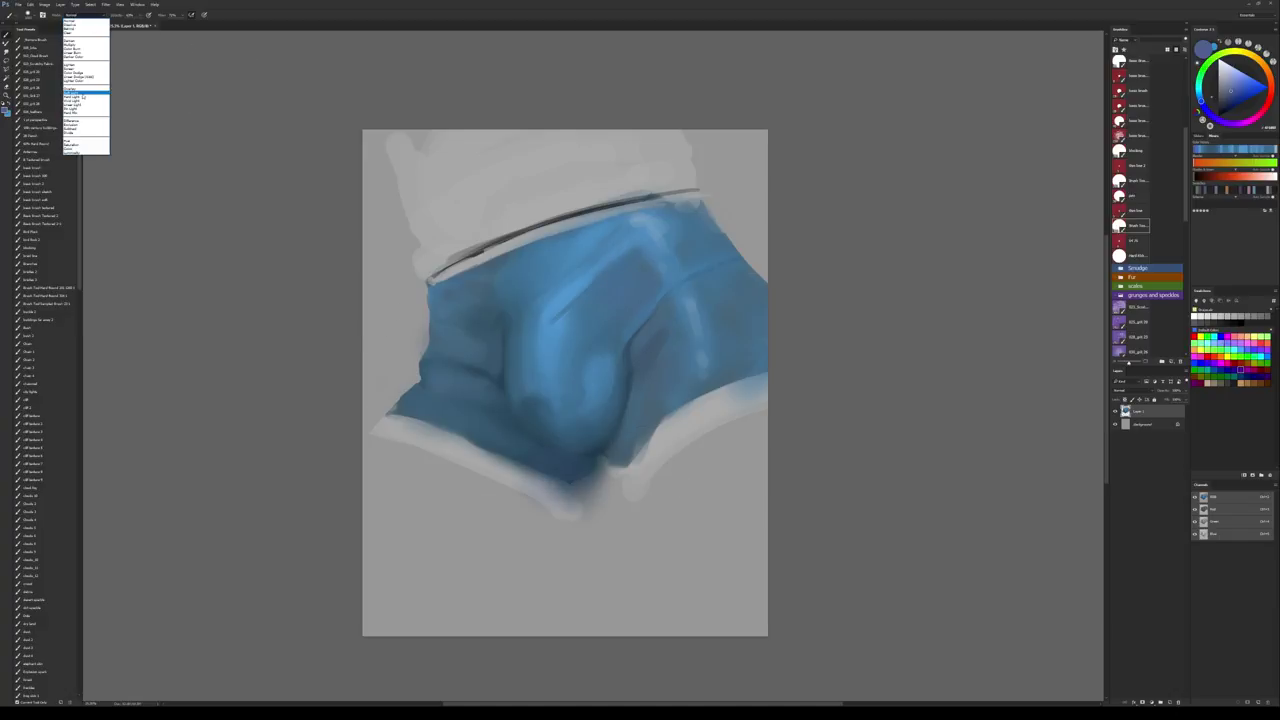
click(80, 92)
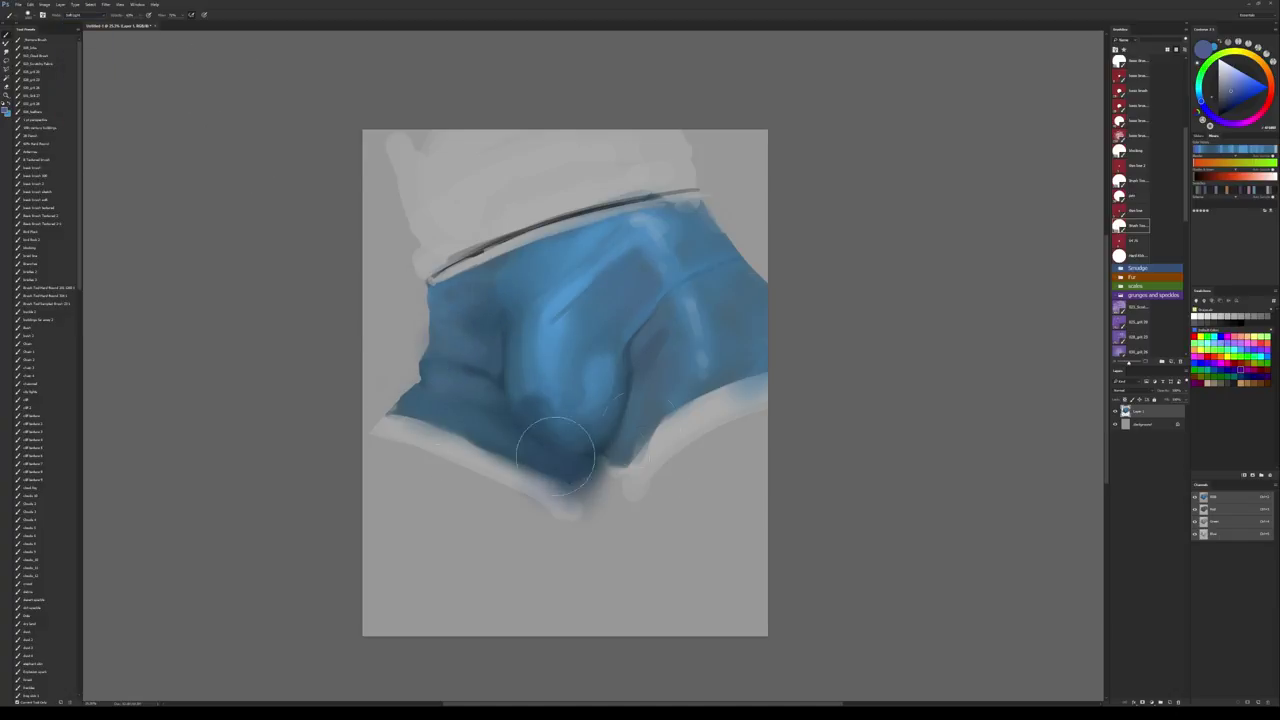
- Choose a greyer violet-blue, set the brush blend mode to Multiply, and darken the lower crotch and right thigh
click(1227, 85)
click(70, 15)
click(80, 46)
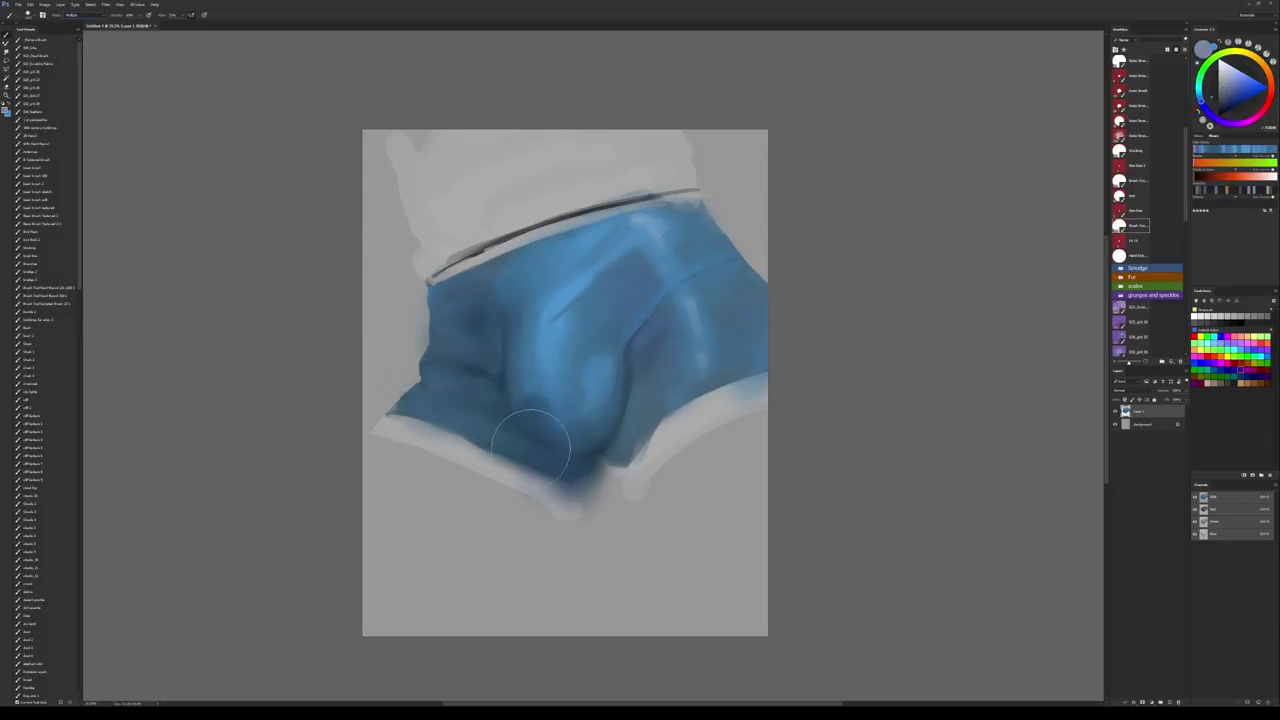
mouse_move(603, 437)
mouse_down()
mouse_move(603, 457)
mouse_move(516, 466)
mouse_up()
drag(690, 318, 660, 347)
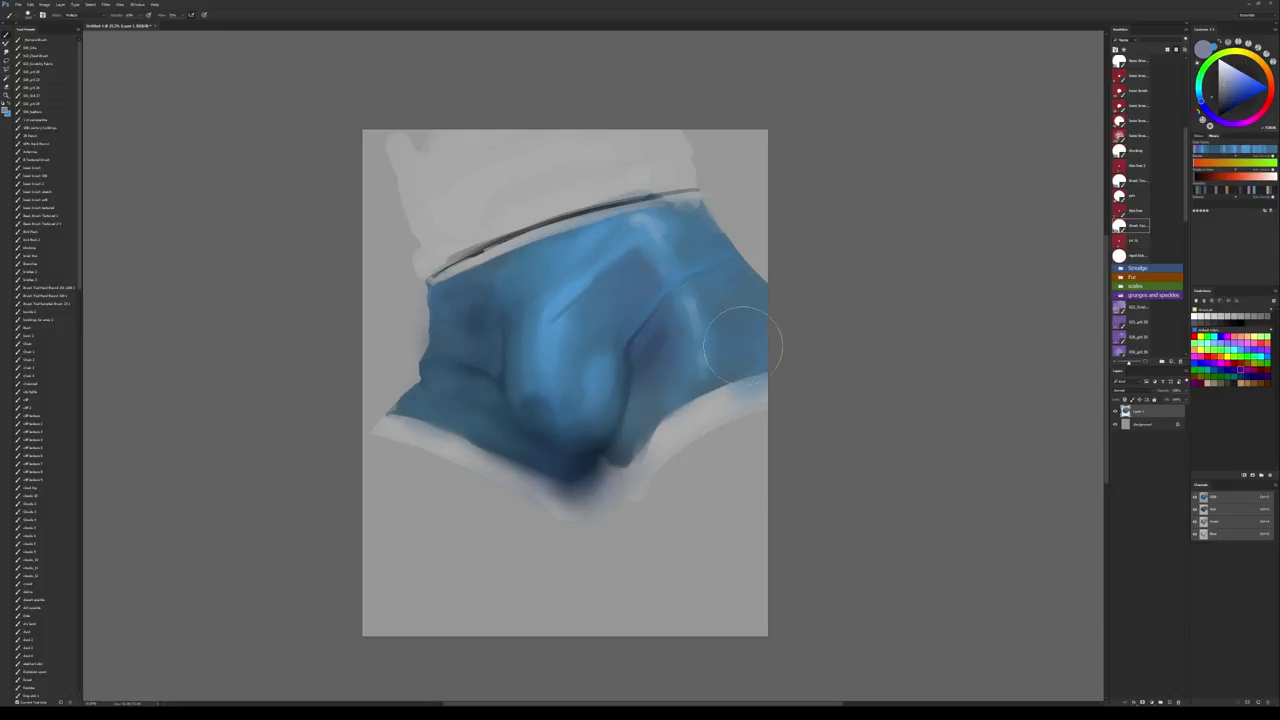
drag(743, 346, 752, 312)
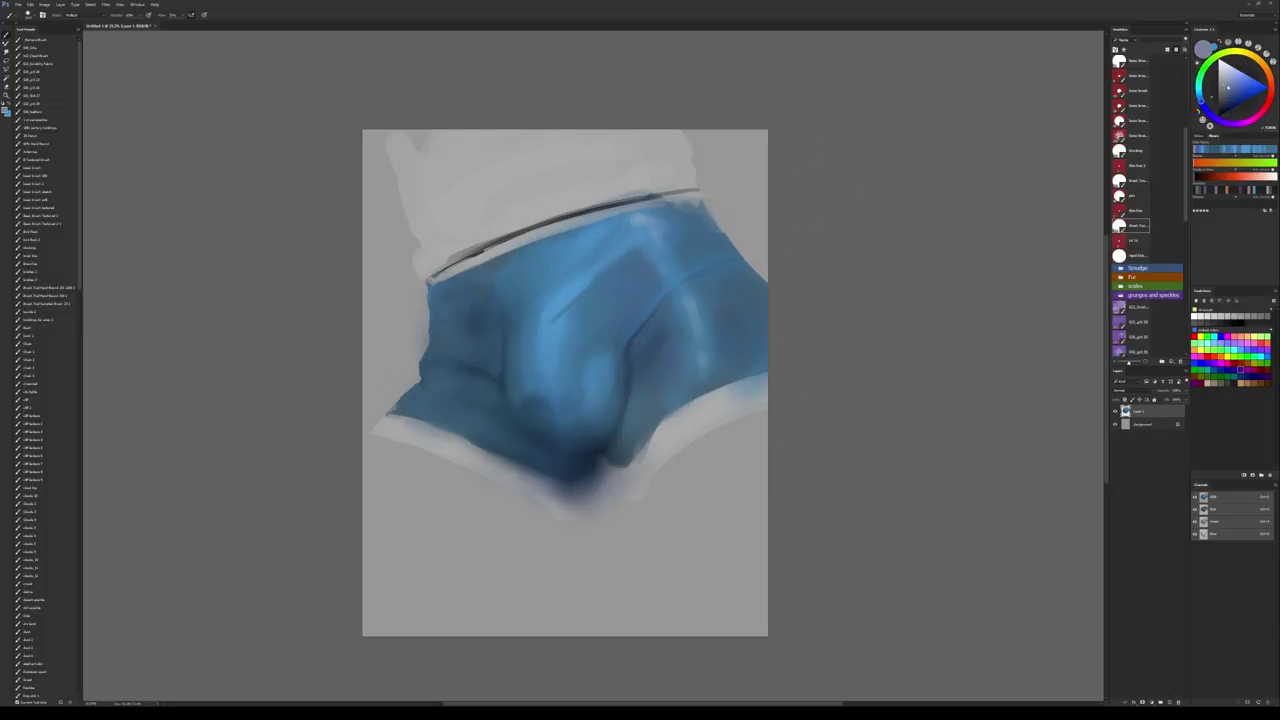
- Set the brush blend mode to Normal and glaze muted violet-blue over the right thigh, pouch centre and left side
click(70, 15)
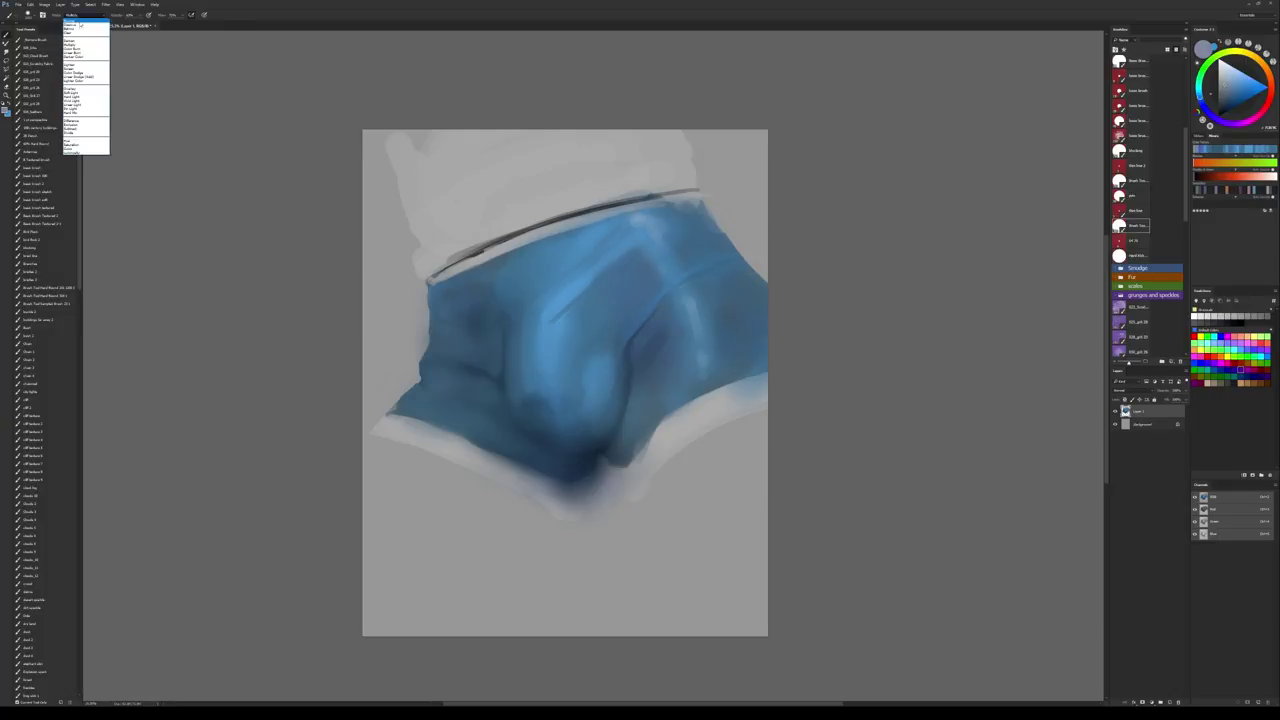
click(80, 19)
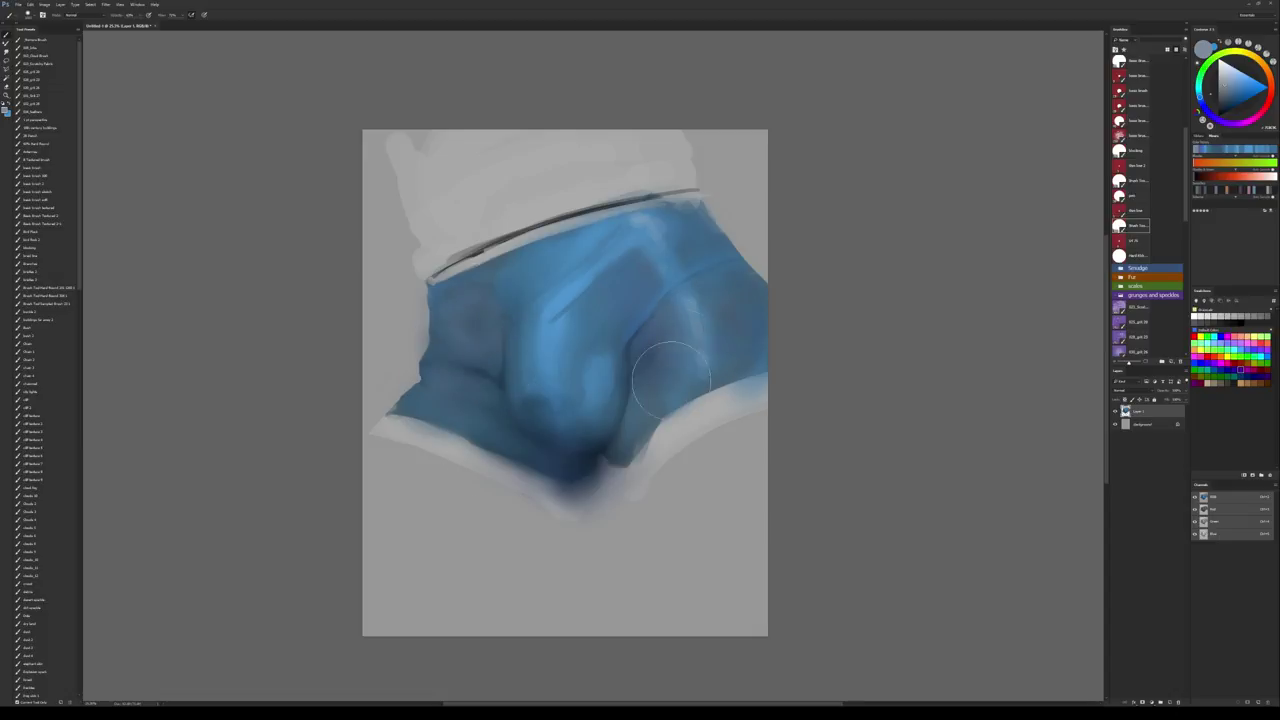
drag(743, 342, 737, 314)
drag(617, 305, 627, 287)
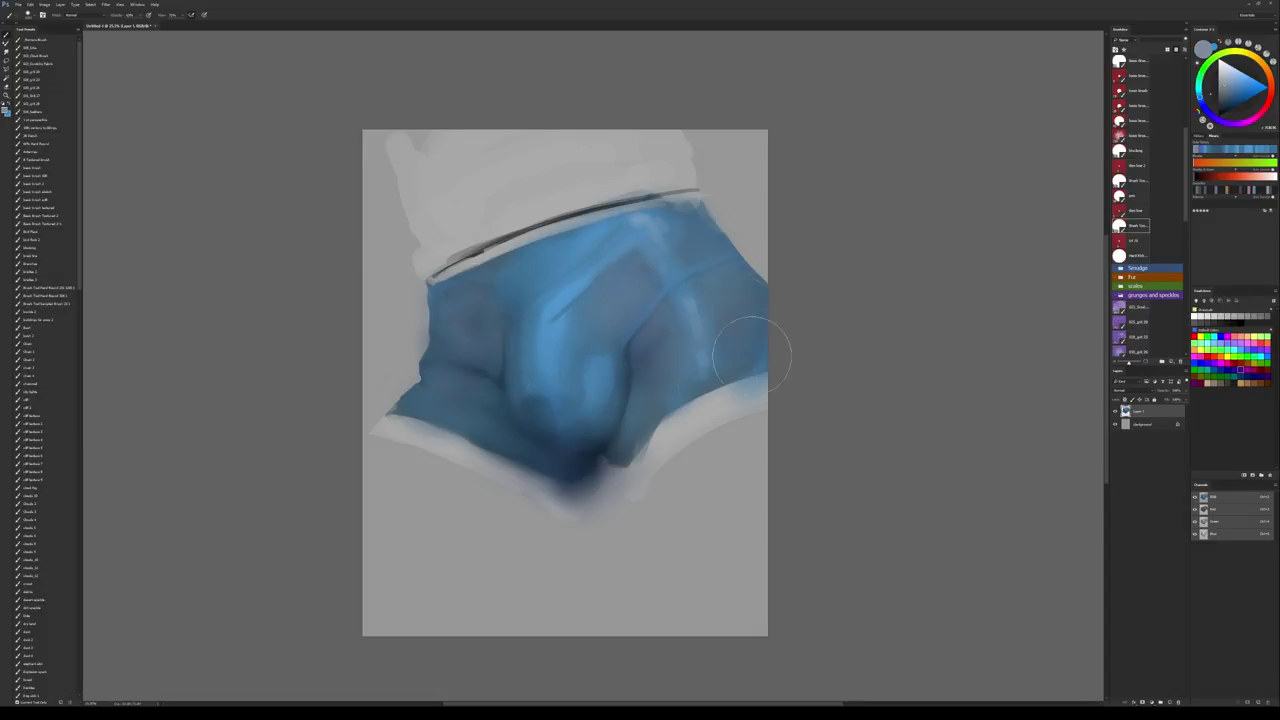
mouse_move(453, 392)
mouse_down()
mouse_move(457, 414)
mouse_move(490, 300)
mouse_up()
mouse_move(620, 385)
mouse_down()
mouse_move(643, 343)
mouse_move(626, 425)
mouse_up()
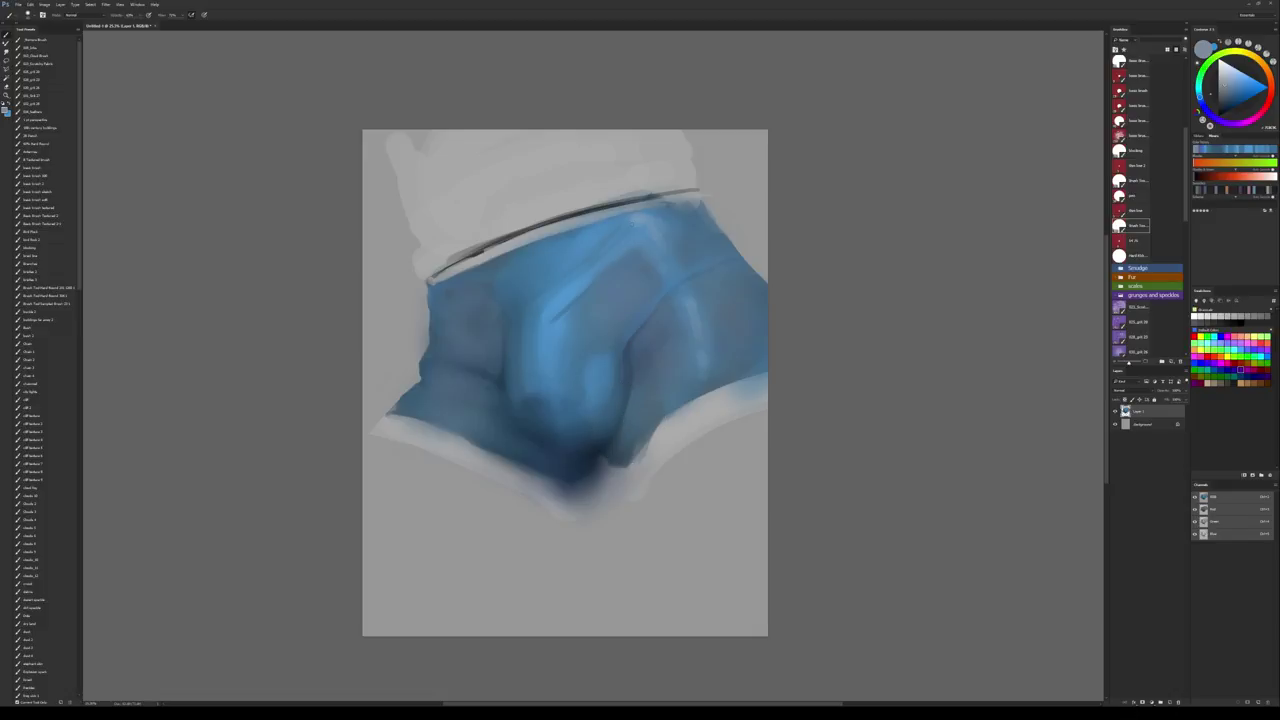
- Paint sampled light blues along the upper pouch highlight and blend them with the Smudge tool
alt+click(554, 331)
alt+click(558, 326)
alt+click(605, 295)
alt+click(562, 341)
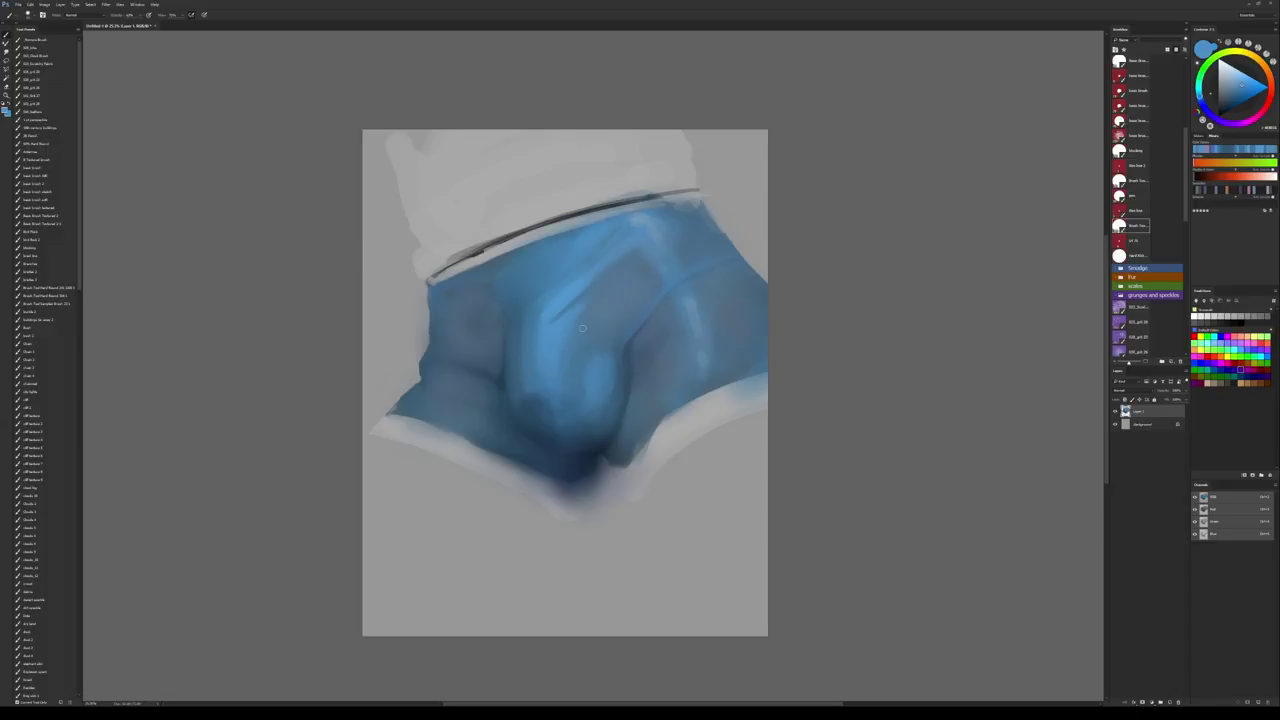
key(r)
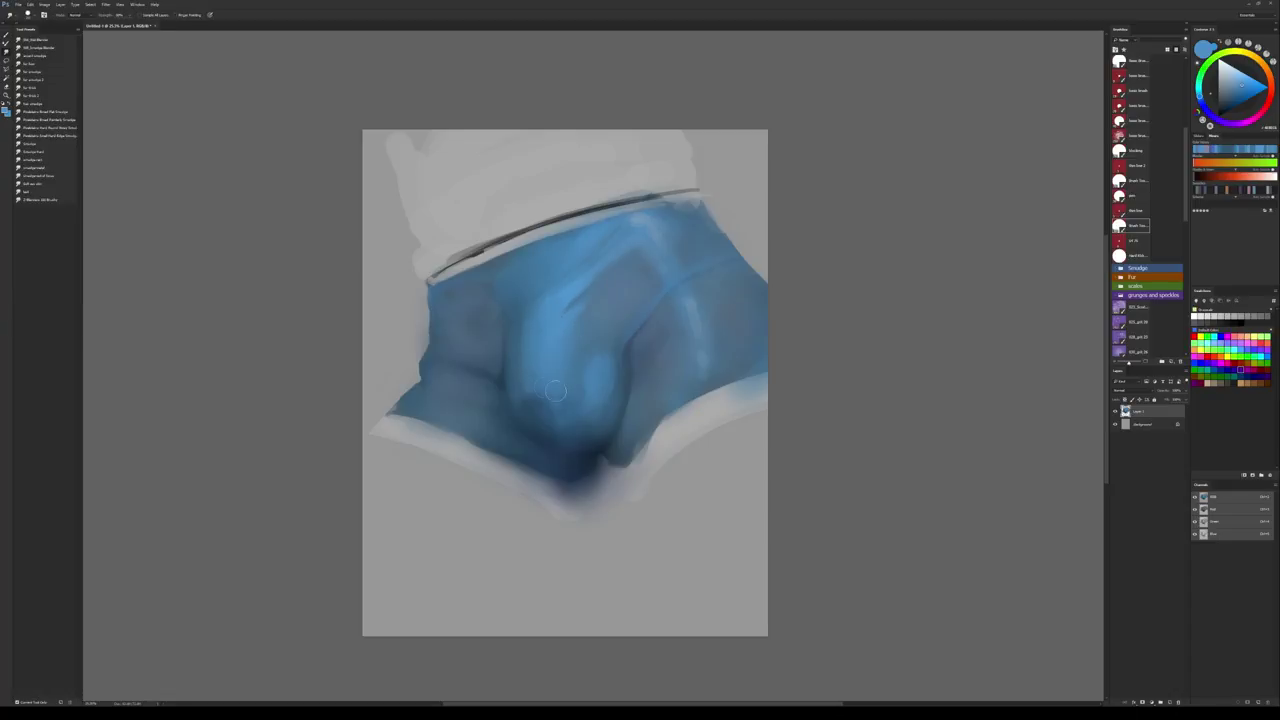
- Refine the crease between pouch and right thigh with a much smaller brush and sampled blues, and smudge the thigh highlight
key(b)
drag(709, 431, 679, 411)
mouse_move(585, 356)
mouse_down()
mouse_move(583, 369)
mouse_move(649, 279)
mouse_up()
key(bracketleft)
key(bracketleft)
key(bracketleft)
key(bracketleft)
key(bracketleft)
alt+click(614, 329)
alt+click(654, 297)
alt+click(654, 293)
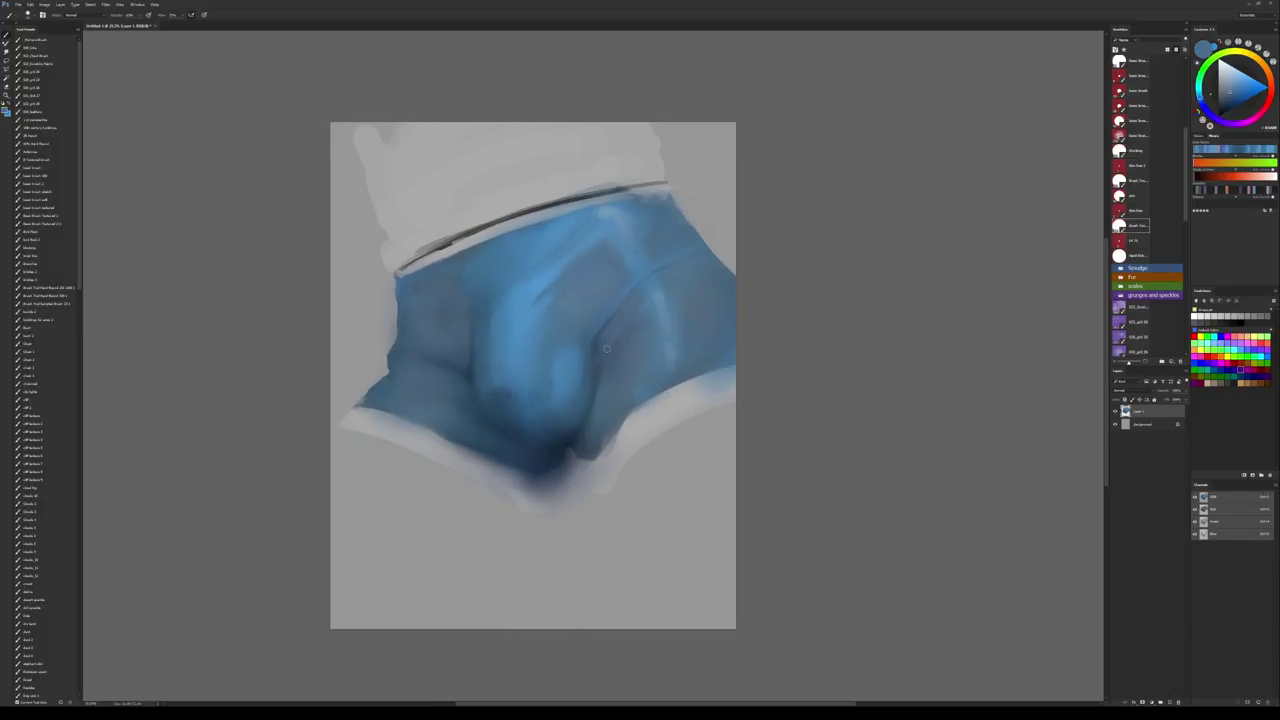
key(r)
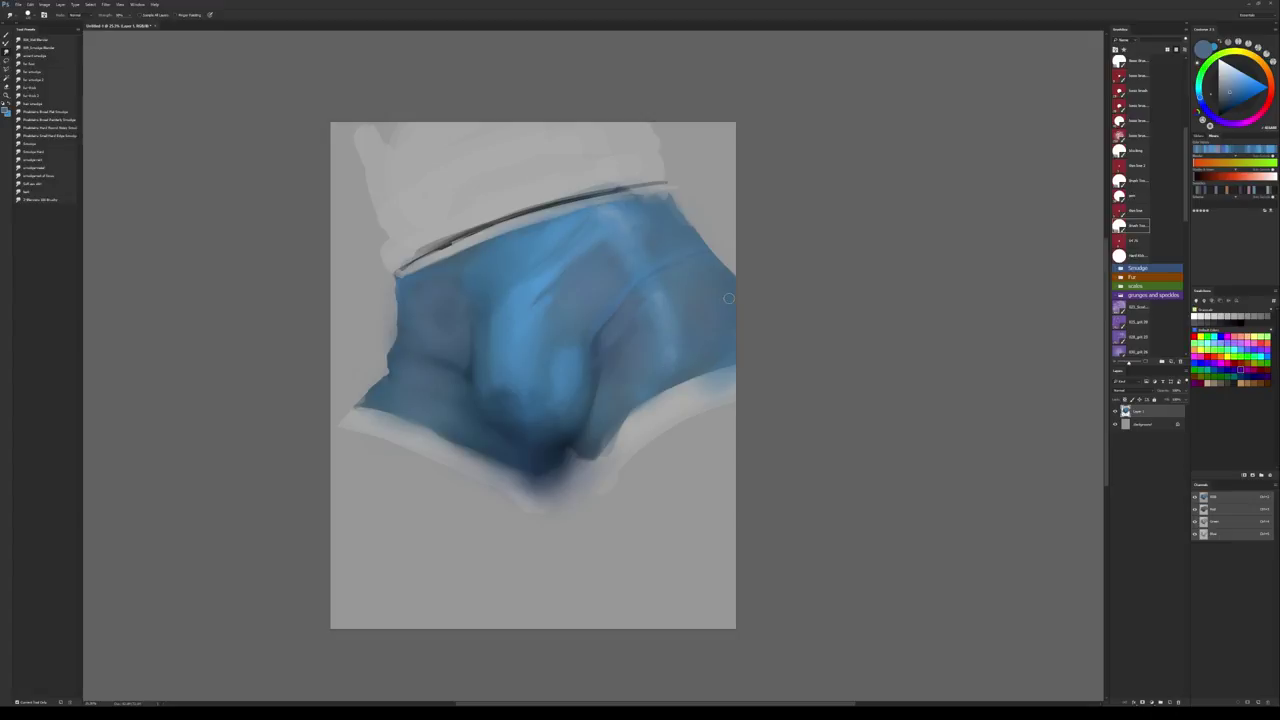
- Paint sampled mid-blues around the right thigh's crease and highlight to soften their transitions
key(b)
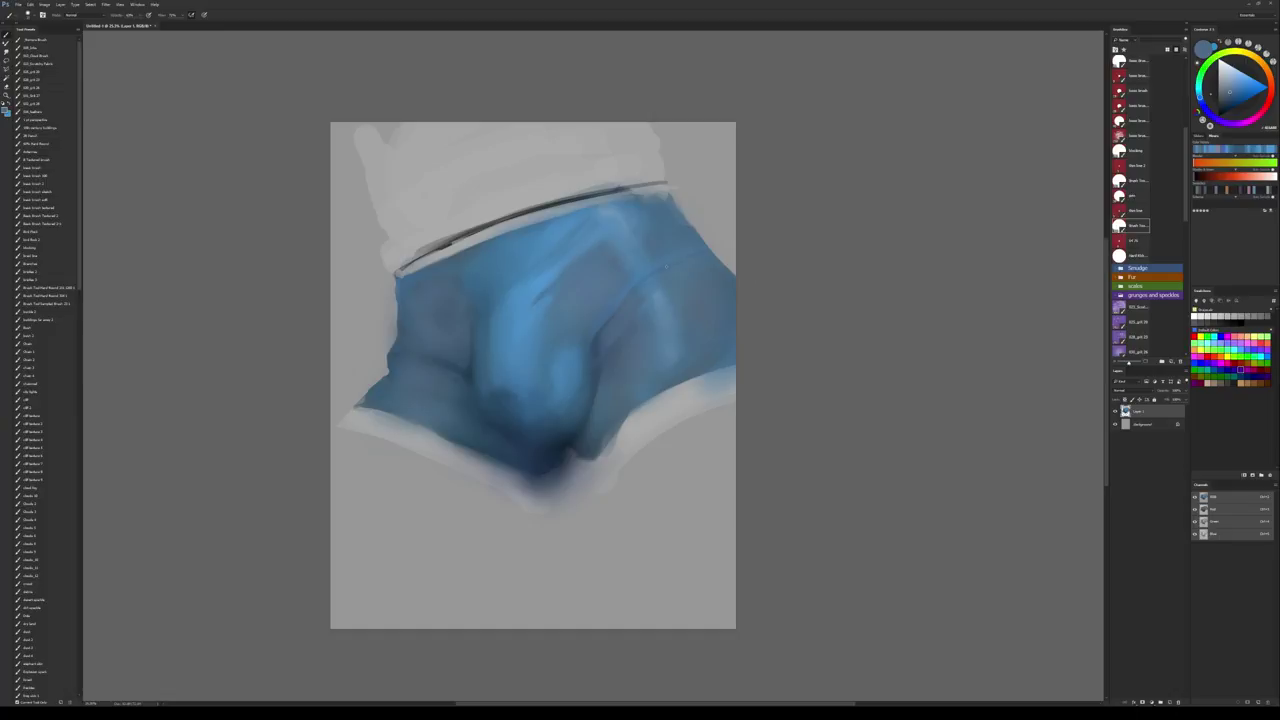
alt+click(645, 285)
alt+click(642, 280)
alt+click(632, 268)
drag(630, 252, 625, 315)
alt+click(630, 291)
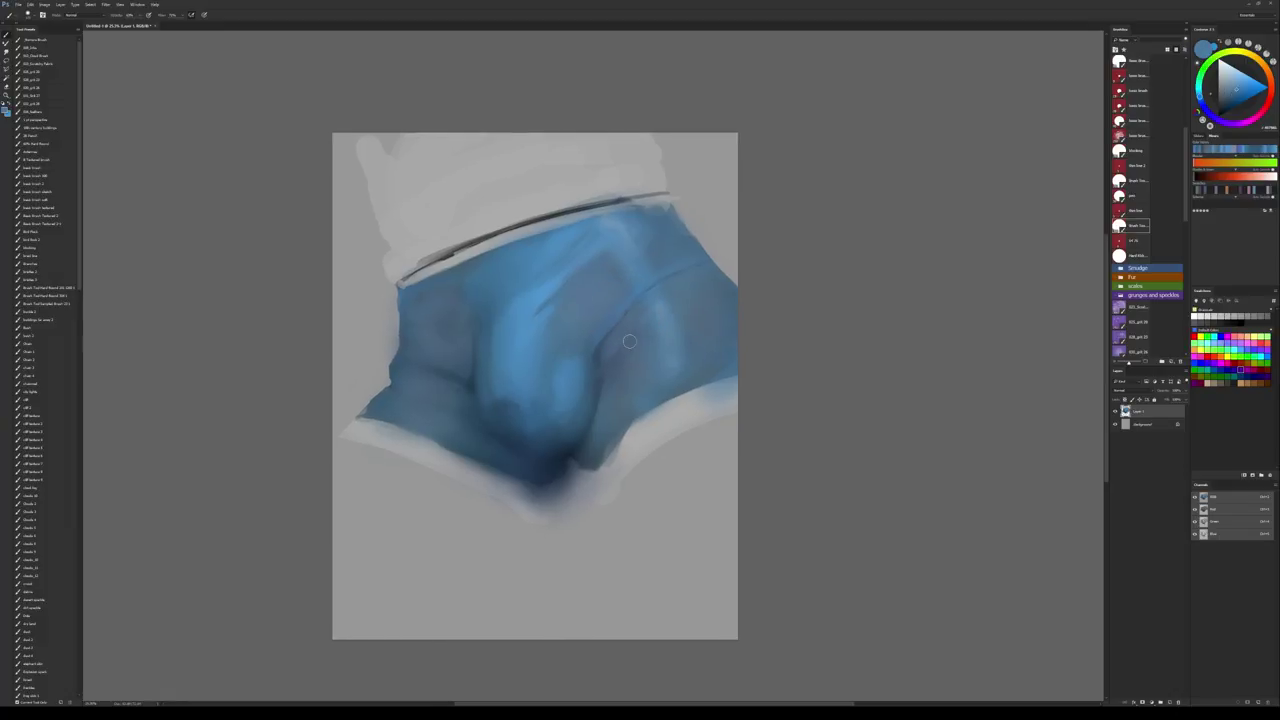
- Refine the shadow along the pouch's right edge with sampled darker blues
scroll(481, 298, down, 2)
alt+click(589, 349)
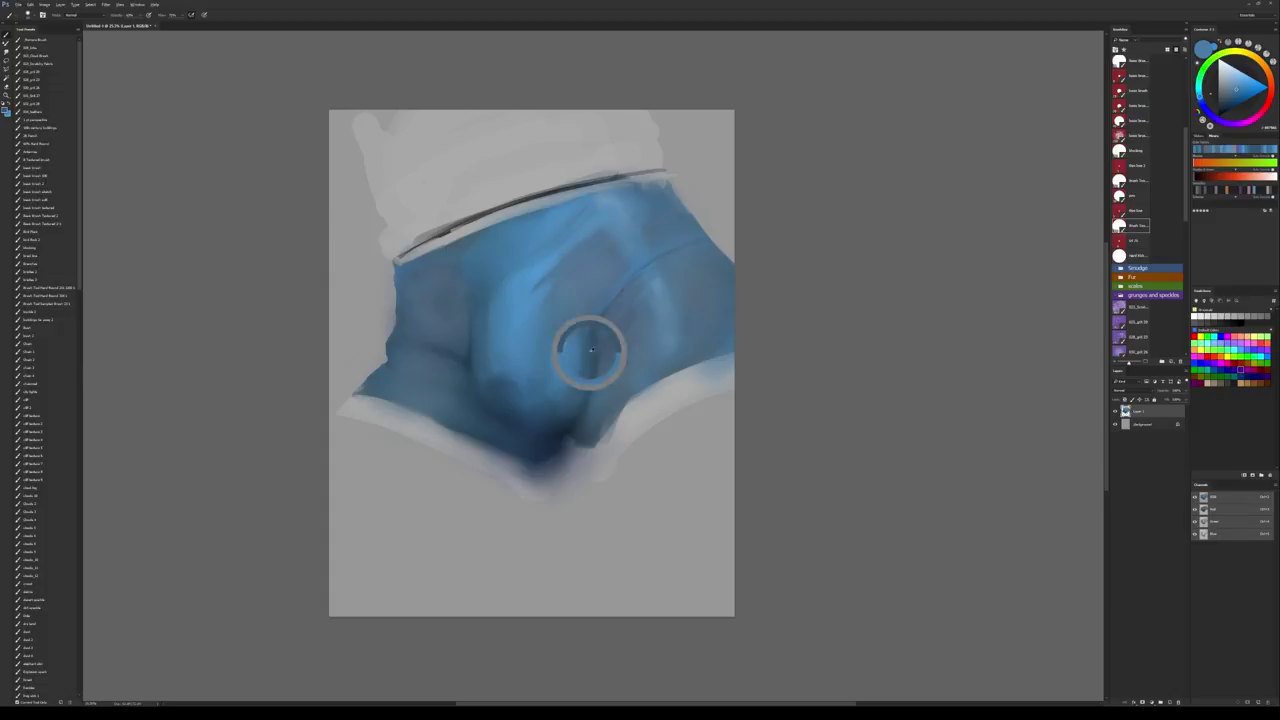
alt+click(598, 340)
alt+click(598, 342)
alt+click(599, 347)
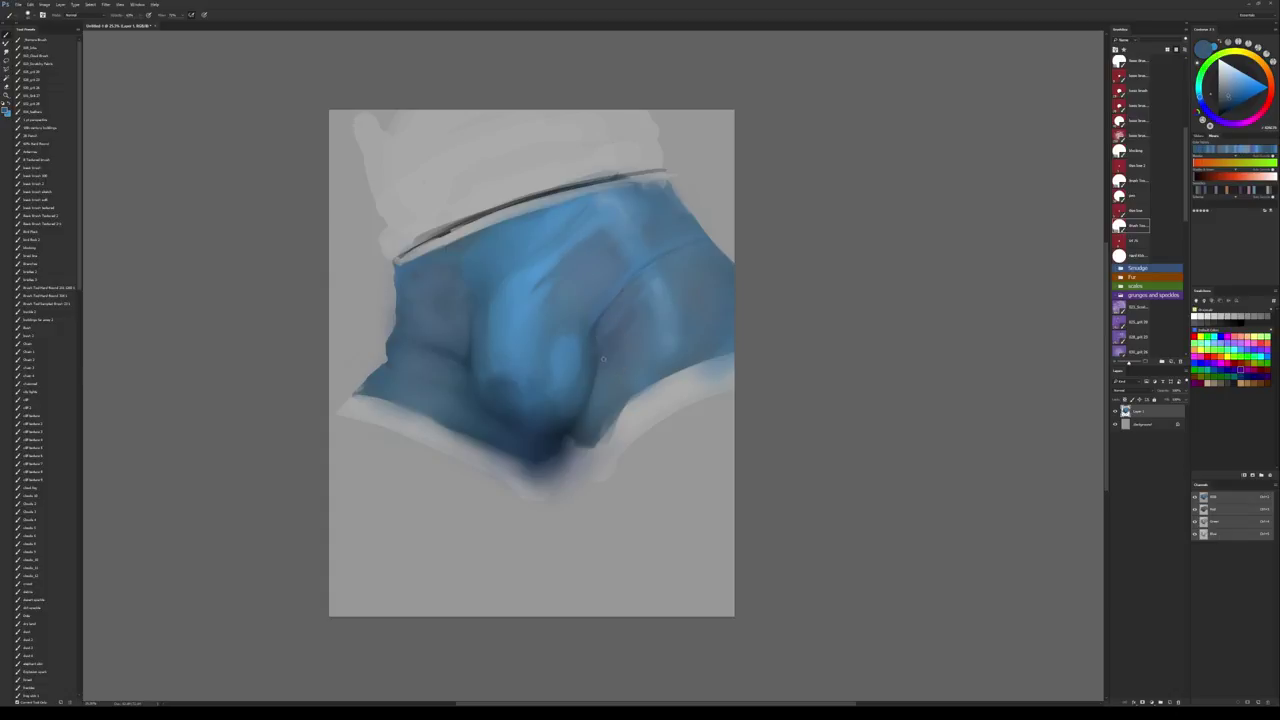
alt+click(600, 352)
alt+click(600, 356)
- Clean up the right leg's hem with sampled light grey
alt+click(639, 388)
alt+click(712, 379)
drag(697, 371, 733, 357)
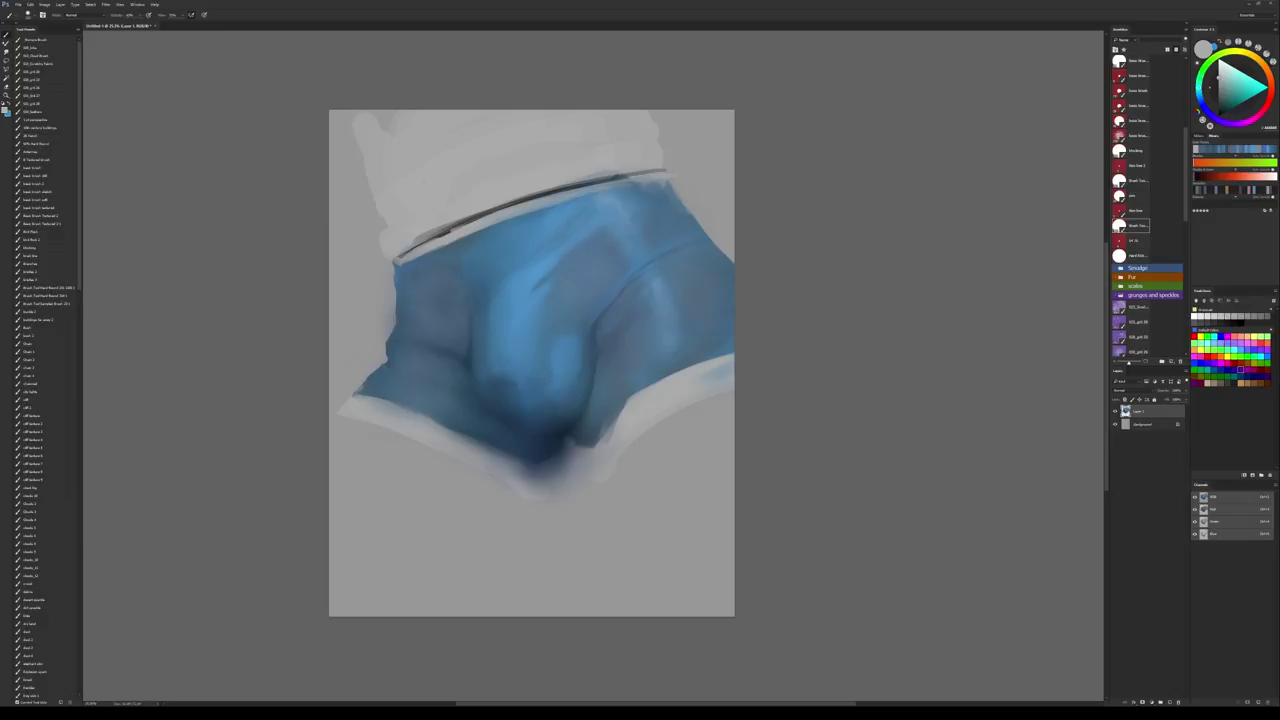
- Tint the shorts' upper area with a teal hue and blend the strokes with an enlarged Smudge brush
alt+click(476, 279)
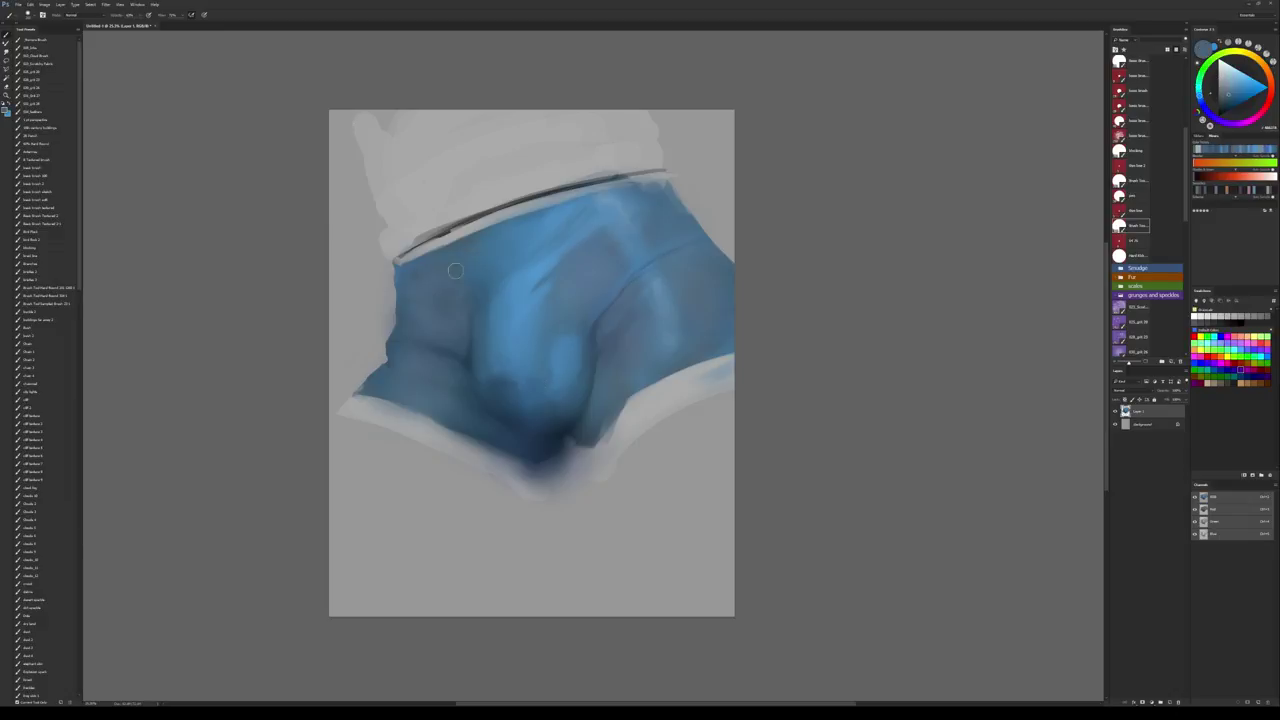
alt+click(485, 250)
click(1208, 88)
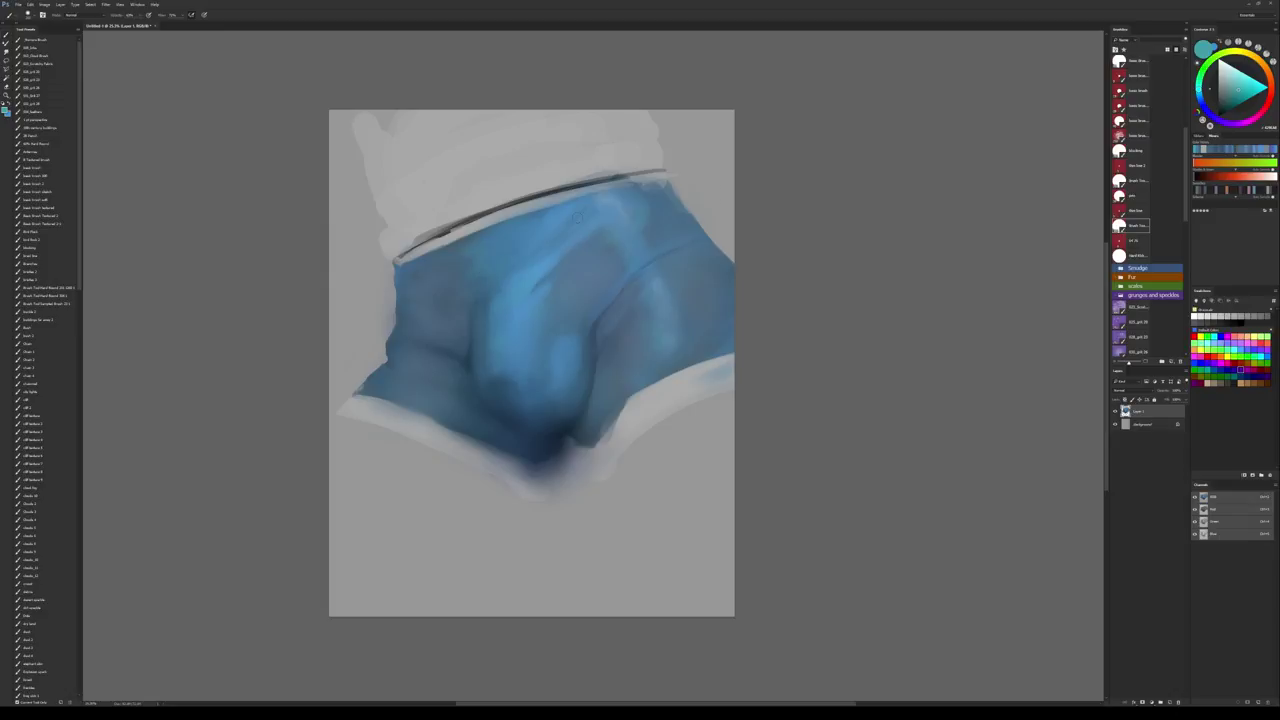
key(r)
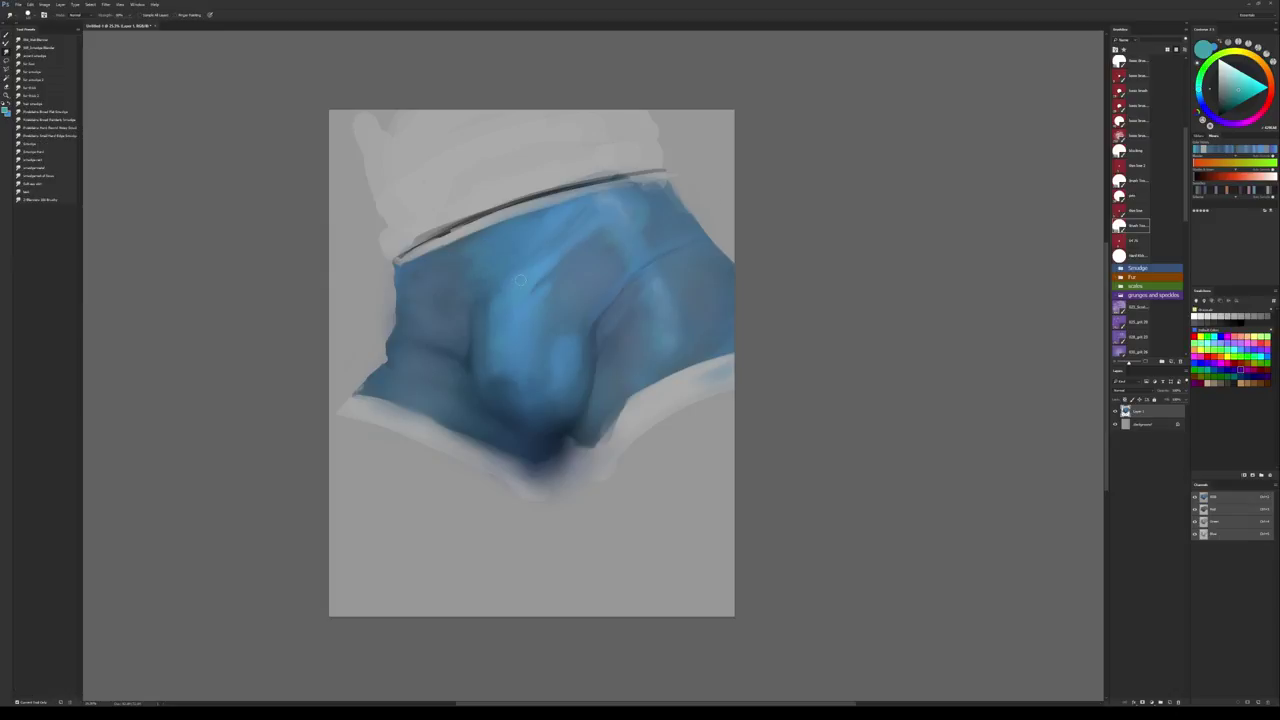
key(bracketright)
key(bracketright)
key(bracketright)
drag(636, 347, 626, 326)
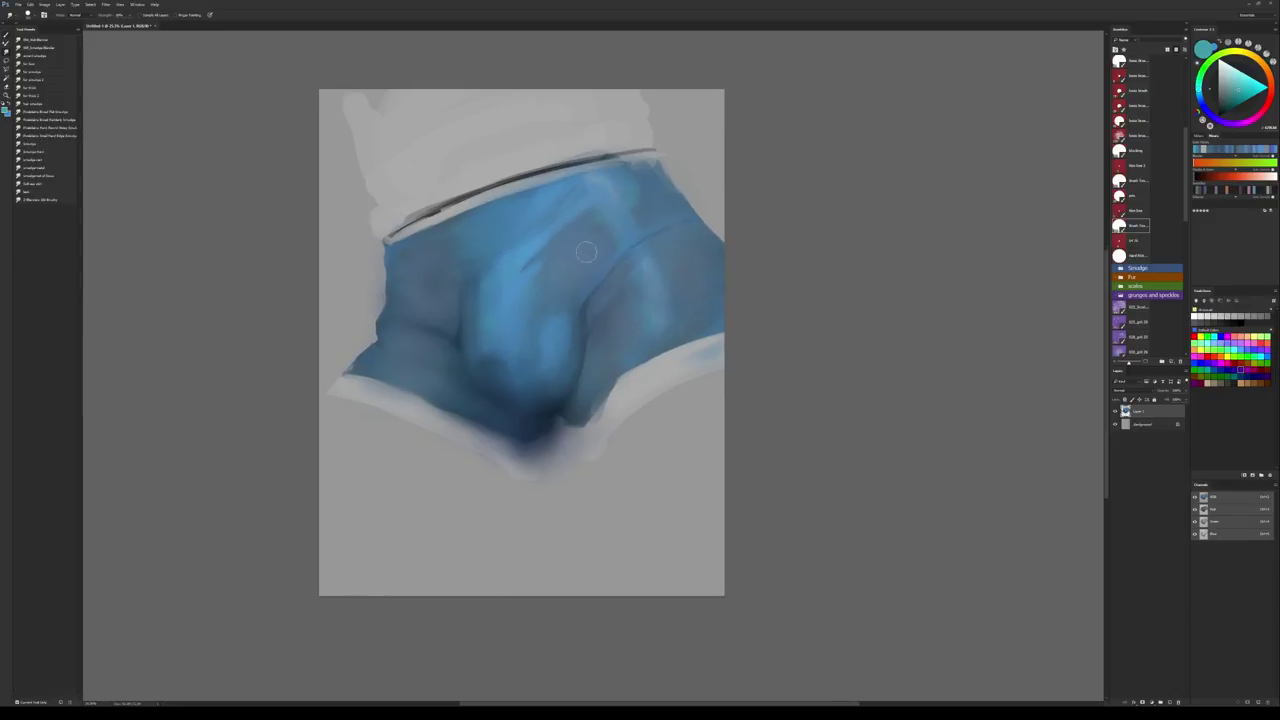
- Paint a darker blue fold line across the left thigh beside the pouch
key(b)
alt+click(440, 342)
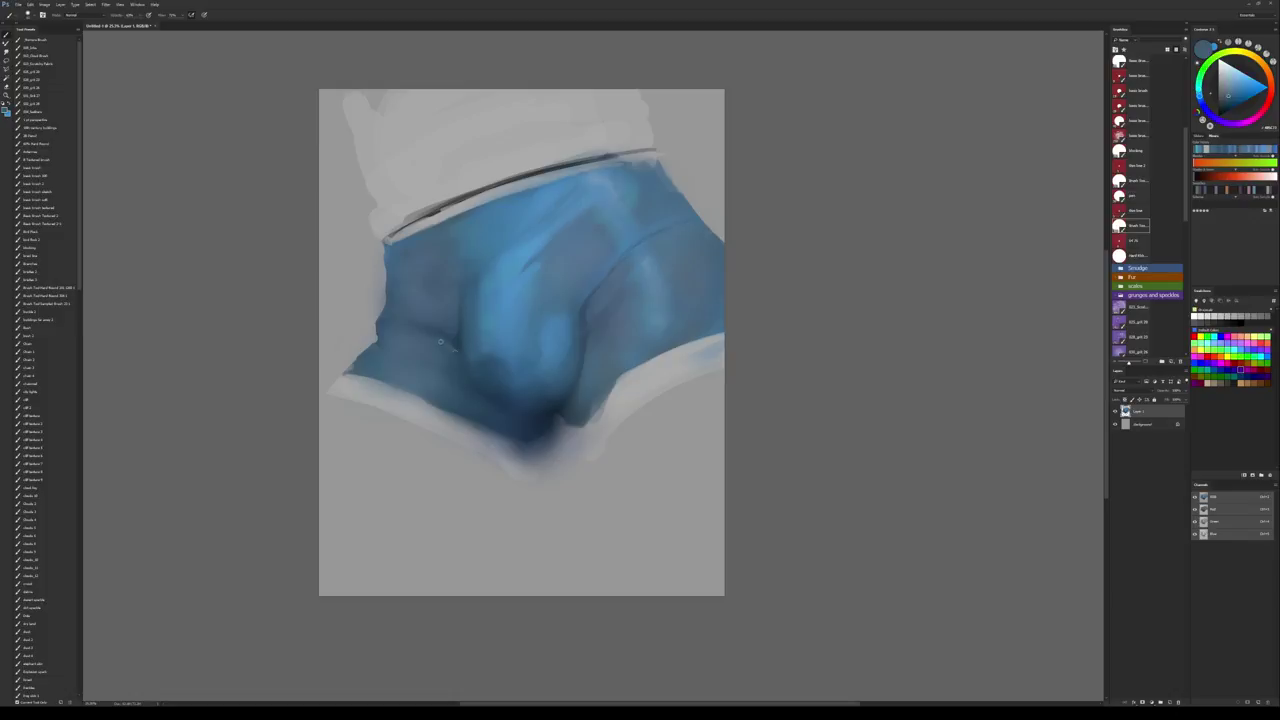
alt+click(454, 343)
drag(450, 343, 430, 332)
- Lighten the fabric above the left fold with sampled blues and blend it with the Smudge tool
alt+click(462, 318)
alt+click(480, 312)
alt+click(474, 254)
right_click(519, 302)
click(859, 263)
alt+click(455, 302)
drag(402, 308, 431, 272)
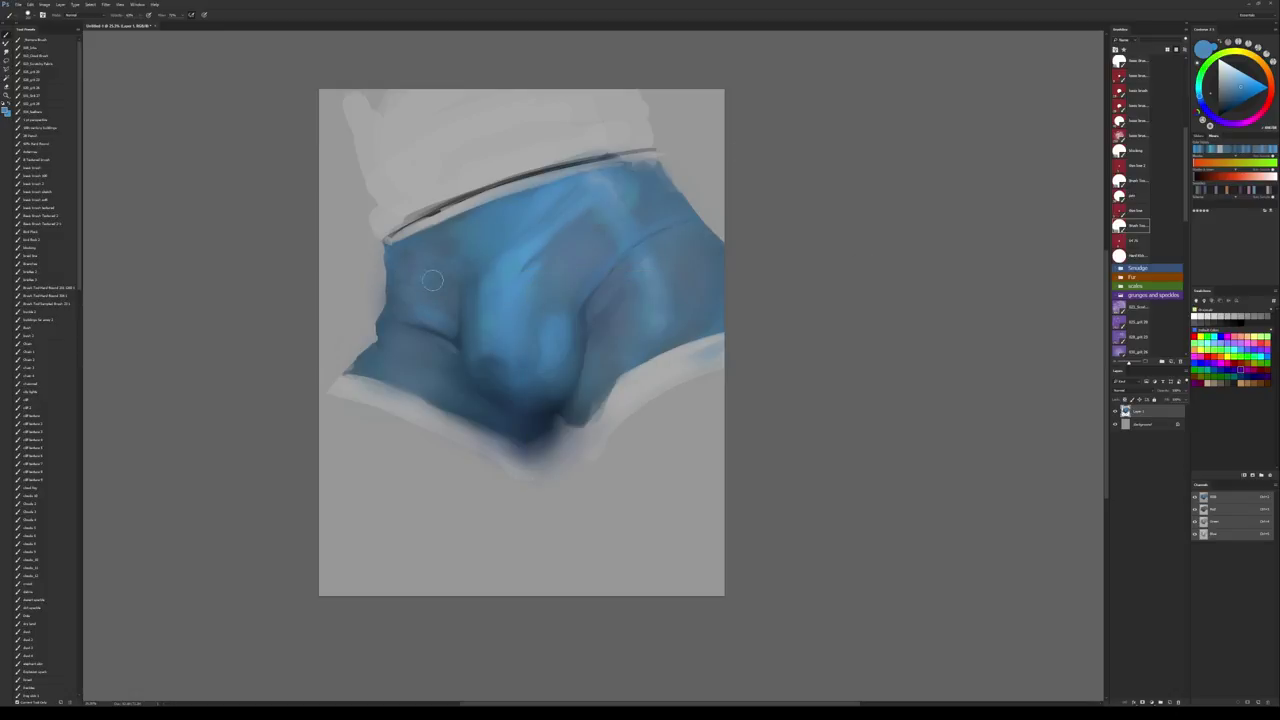
key(s)
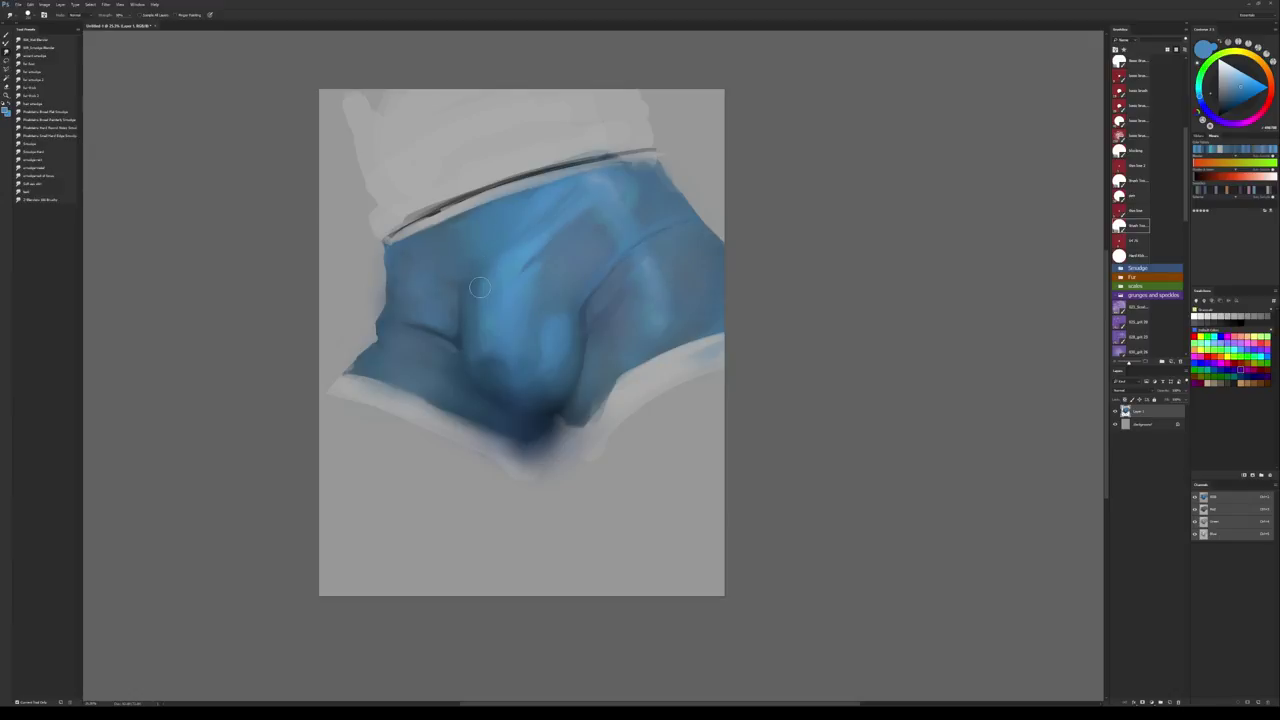
- Add a small light accent and dark shadow to the left fold with a smaller brush, and smudge them
key(b)
alt+click(428, 318)
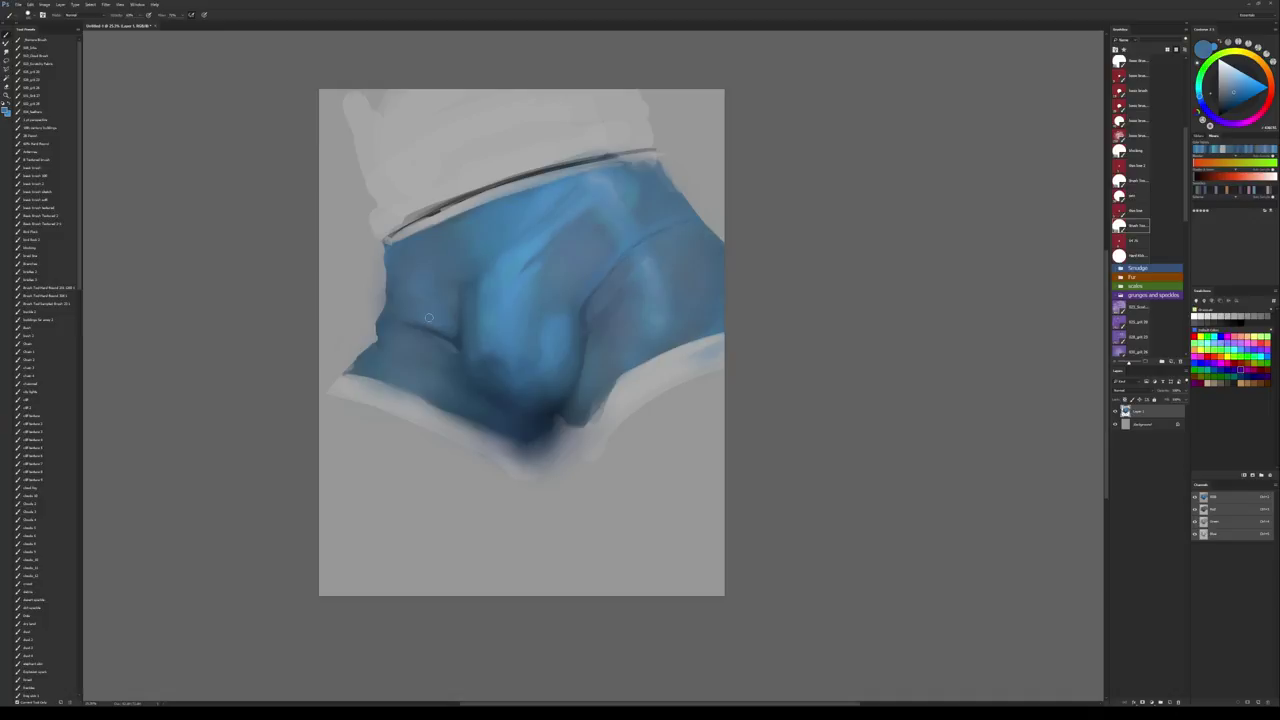
key(bracketleft)
key(bracketleft)
key(bracketleft)
alt+click(454, 340)
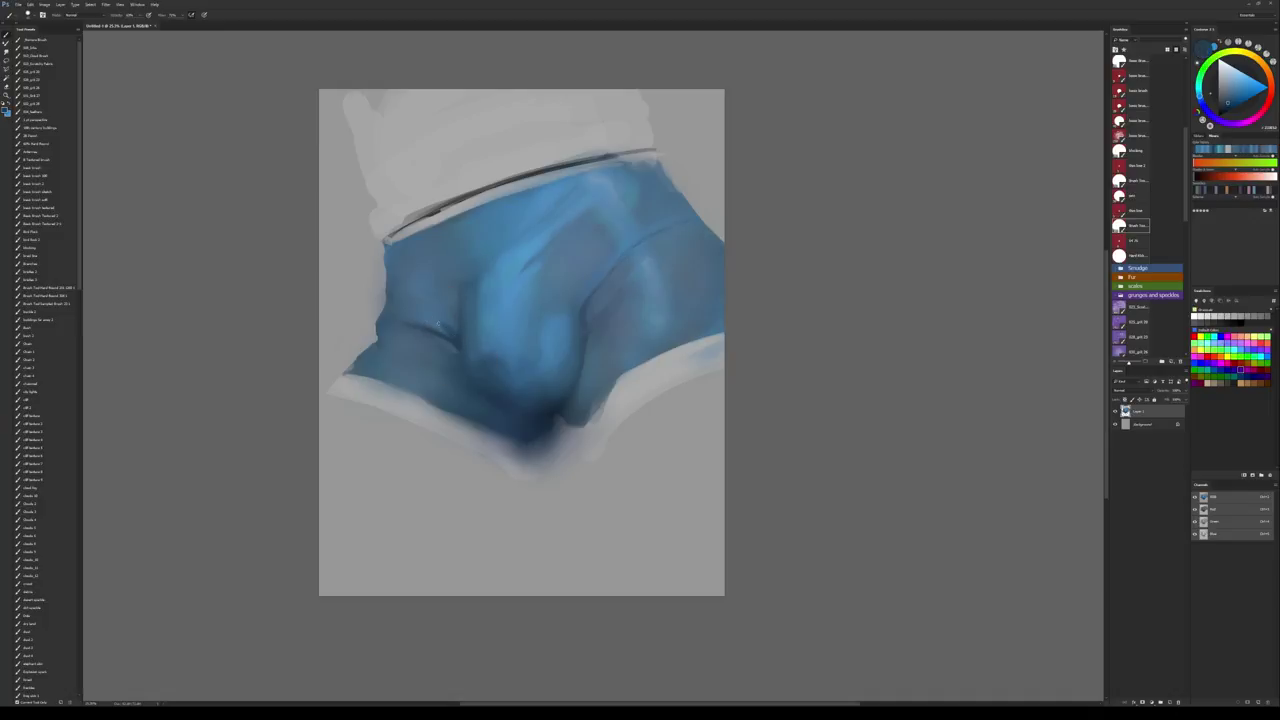
key(r)
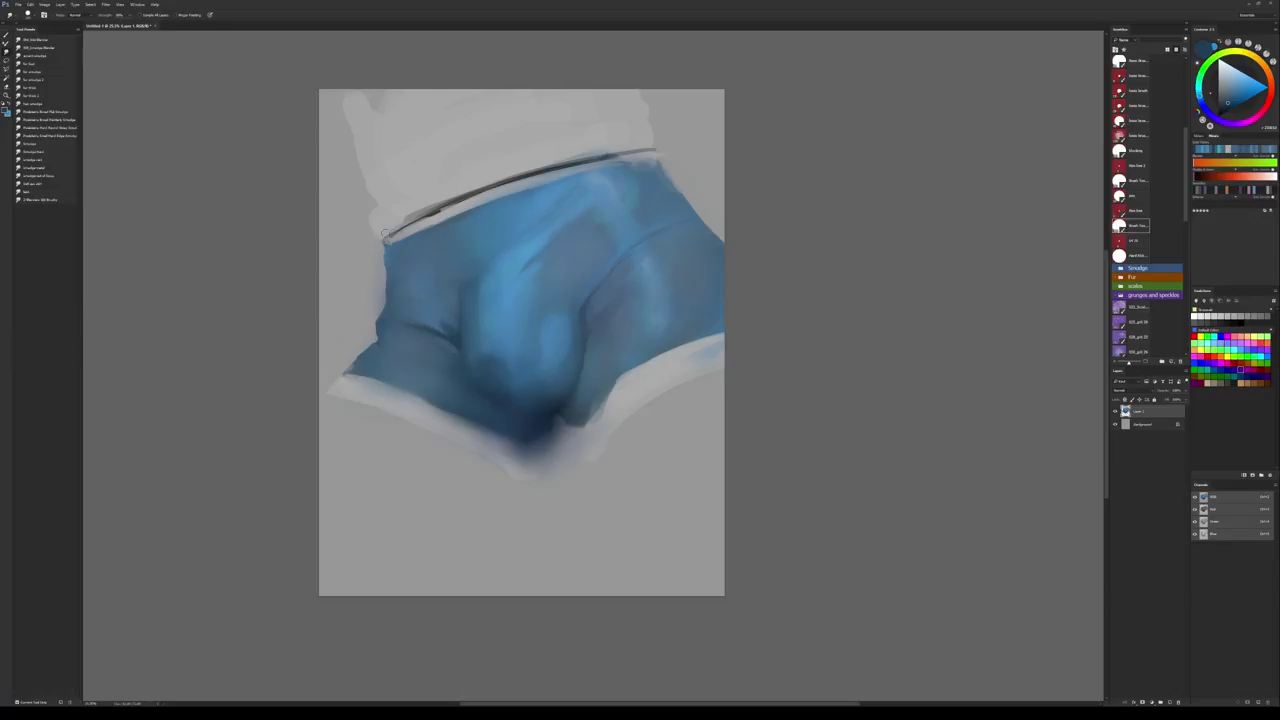
- Paint sampled mid-blues over the fabric above the left fold and smudge the strokes
key(b)
alt+click(422, 314)
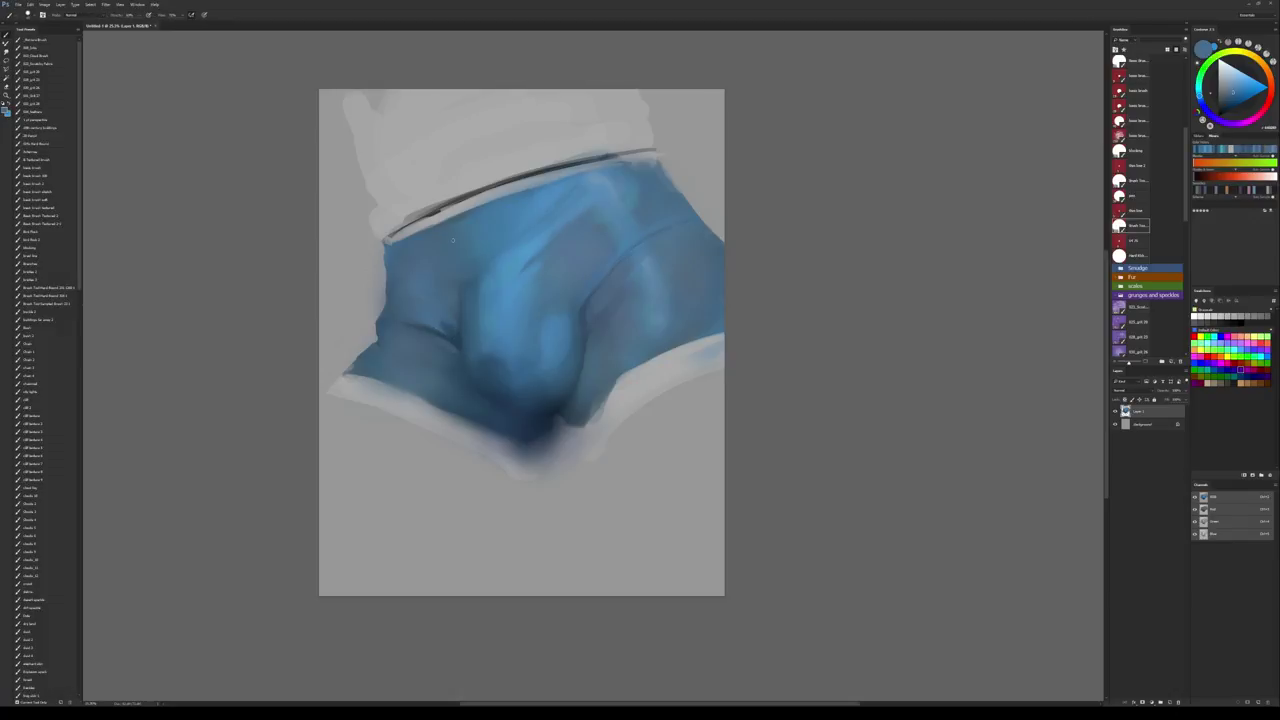
alt+click(448, 290)
alt+click(442, 307)
key(r)
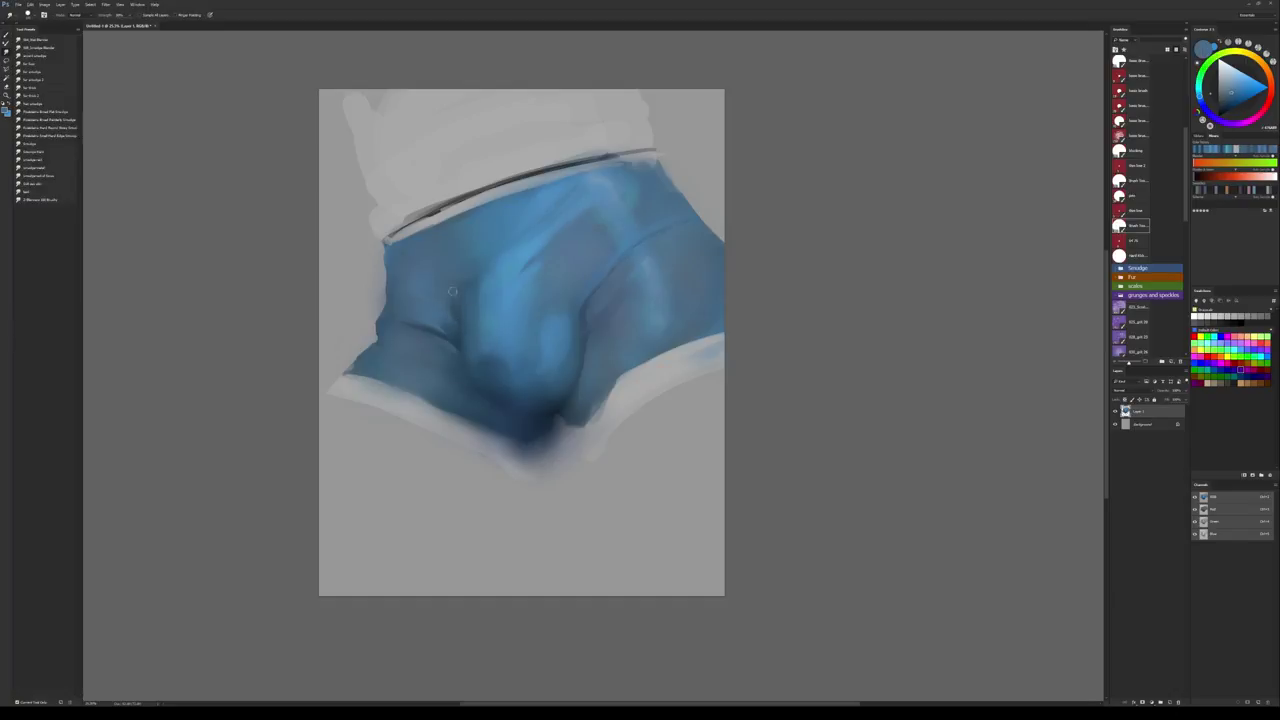
- Darken the fabric along the pouch's left edge with sampled blues and blend it with a much larger Smudge brush
key(b)
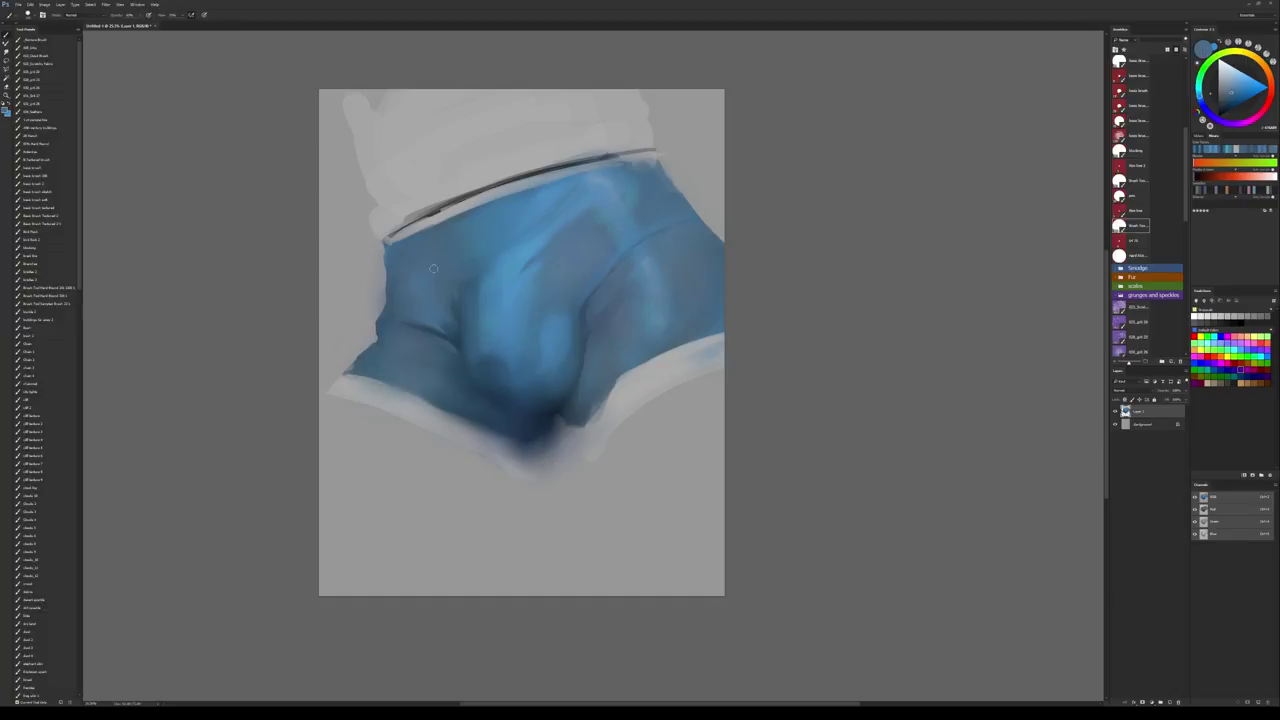
alt+click(453, 309)
alt+click(443, 286)
alt+click(471, 288)
key(r)
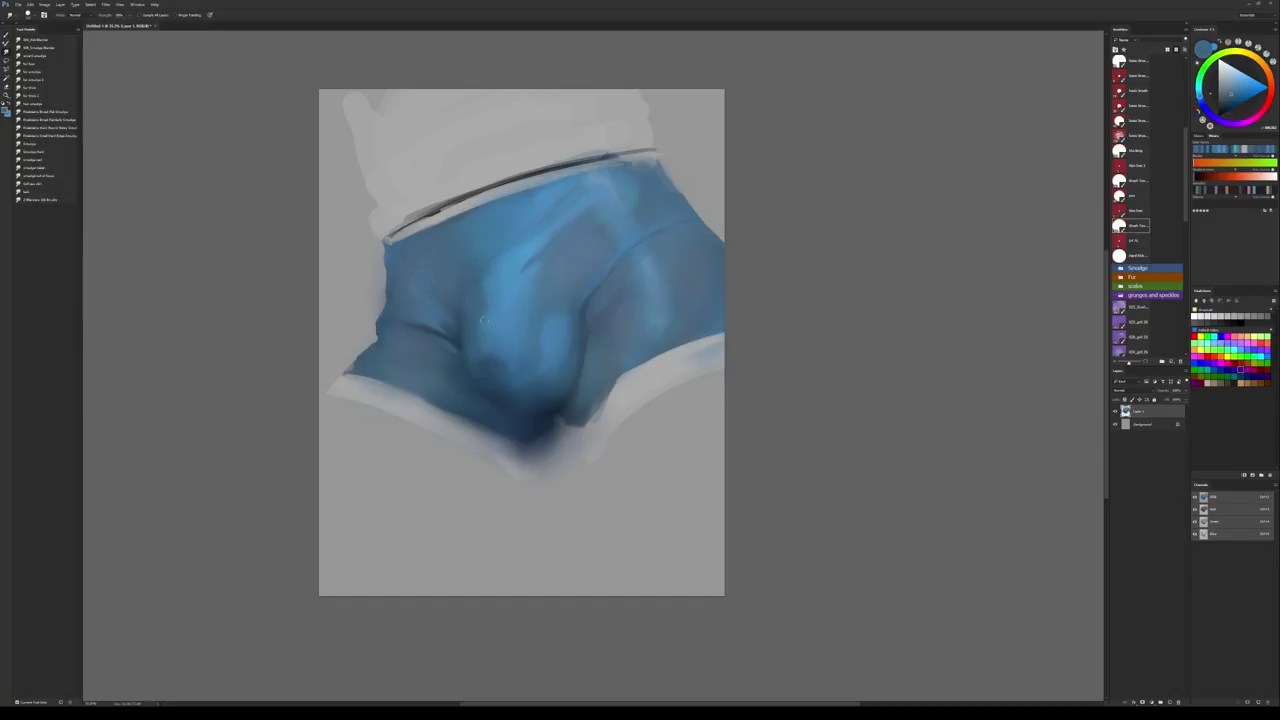
key(bracketright)
key(bracketright)
key(bracketright)
key(bracketright)
key(bracketright)
key(bracketright)
key(bracketright)
key(bracketright)
scroll(430, 309, down, 2)
- Deepen the shadow where the left fold meets the pouch using sampled dark blues
key(b)
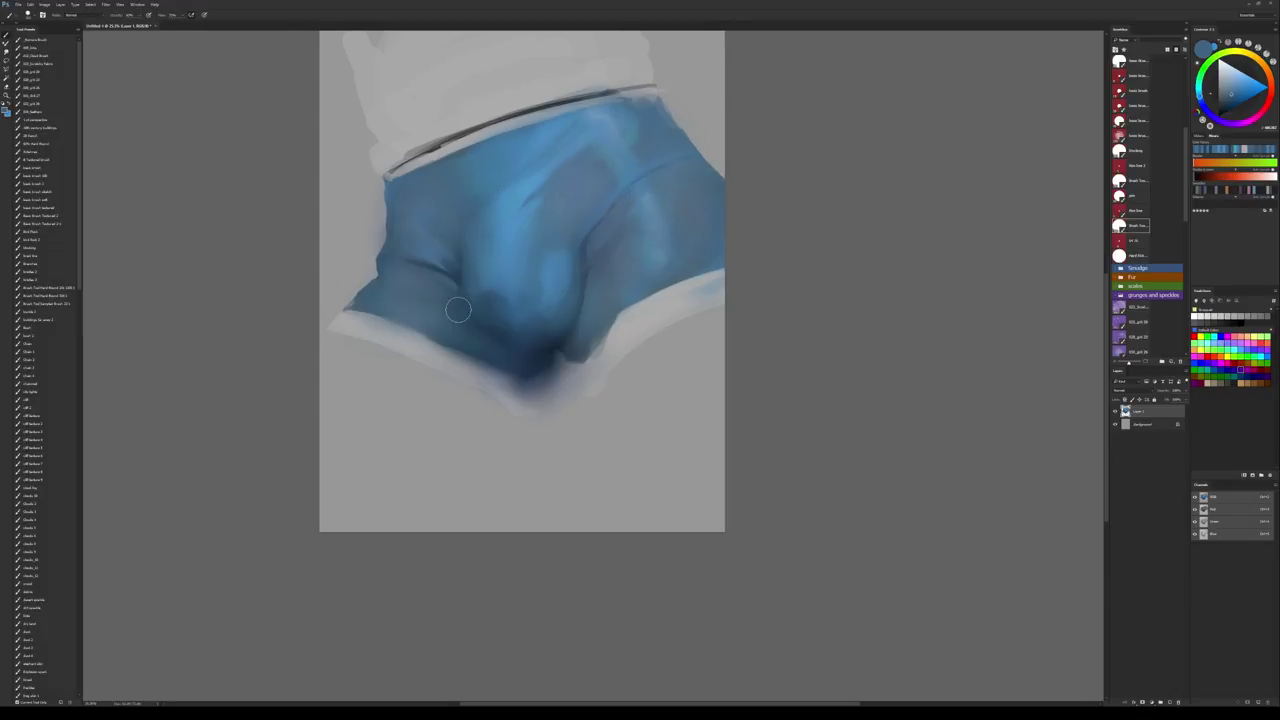
alt+click(463, 313)
drag(461, 281, 459, 297)
alt+click(466, 303)
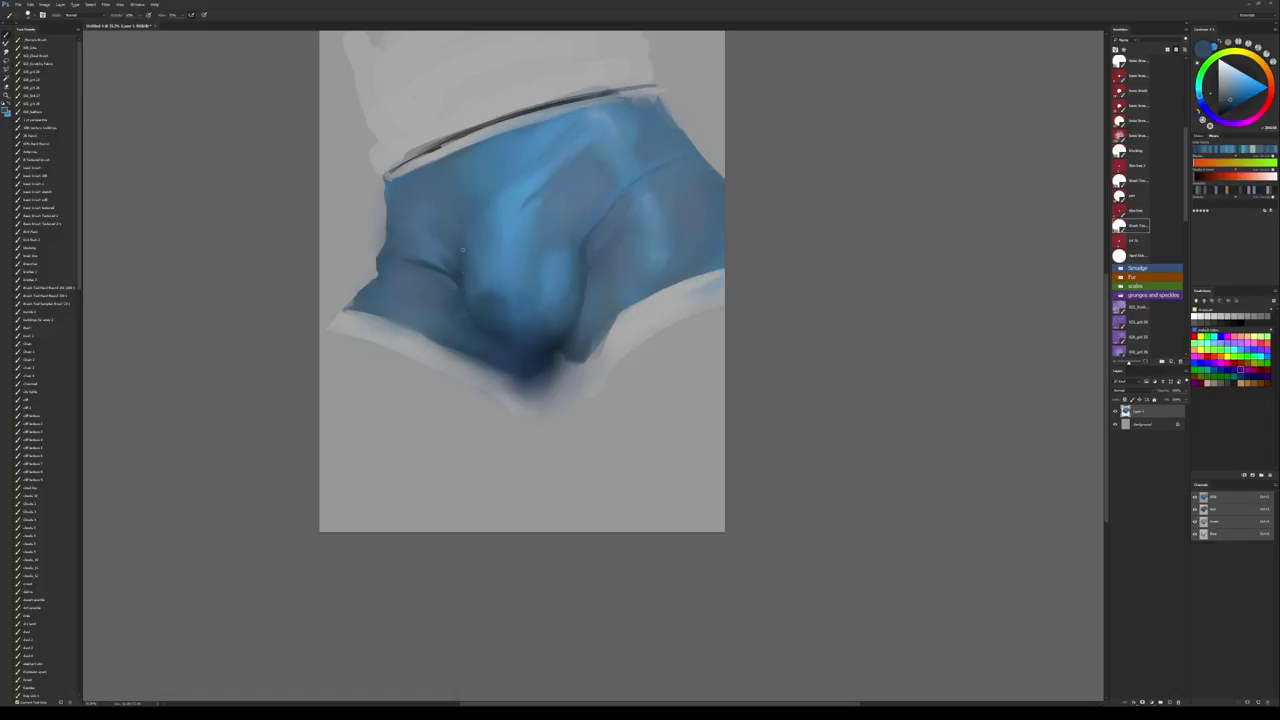
alt+click(463, 268)
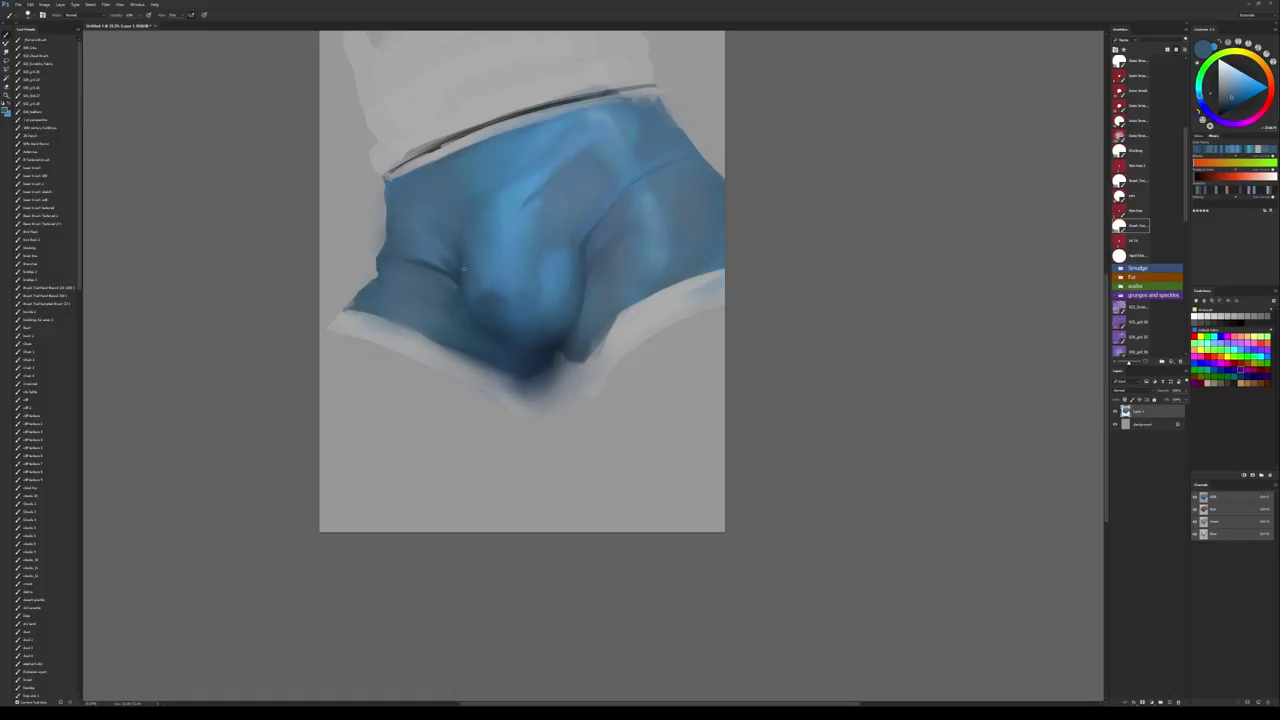
- Define the pouch's lower contour with a thin curved edge using blues sampled along the underside
alt+click(482, 330)
alt+click(481, 329)
alt+click(493, 332)
alt+click(500, 343)
alt+click(496, 340)
alt+click(525, 350)
alt+click(545, 352)
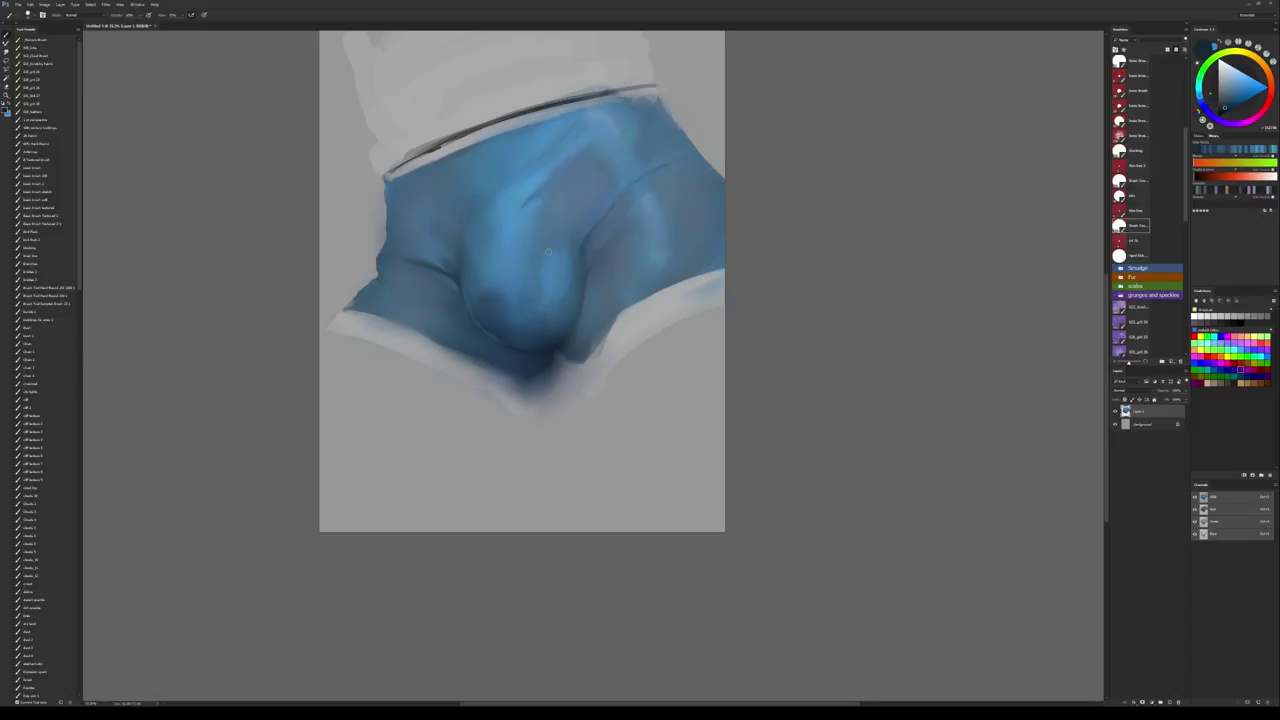
drag(504, 347, 535, 384)
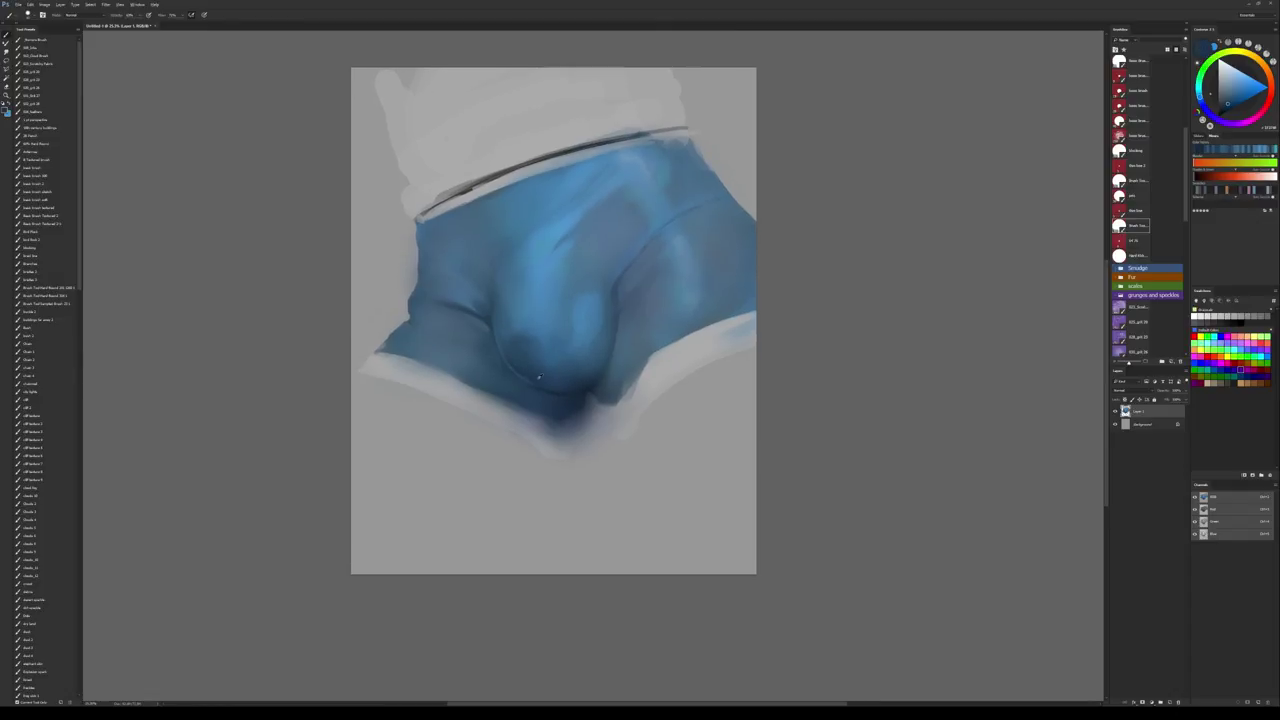
- Cut a clean notch between the legs beneath the pouch using a larger brush and the sampled background grey
alt+click(566, 388)
alt+click(598, 446)
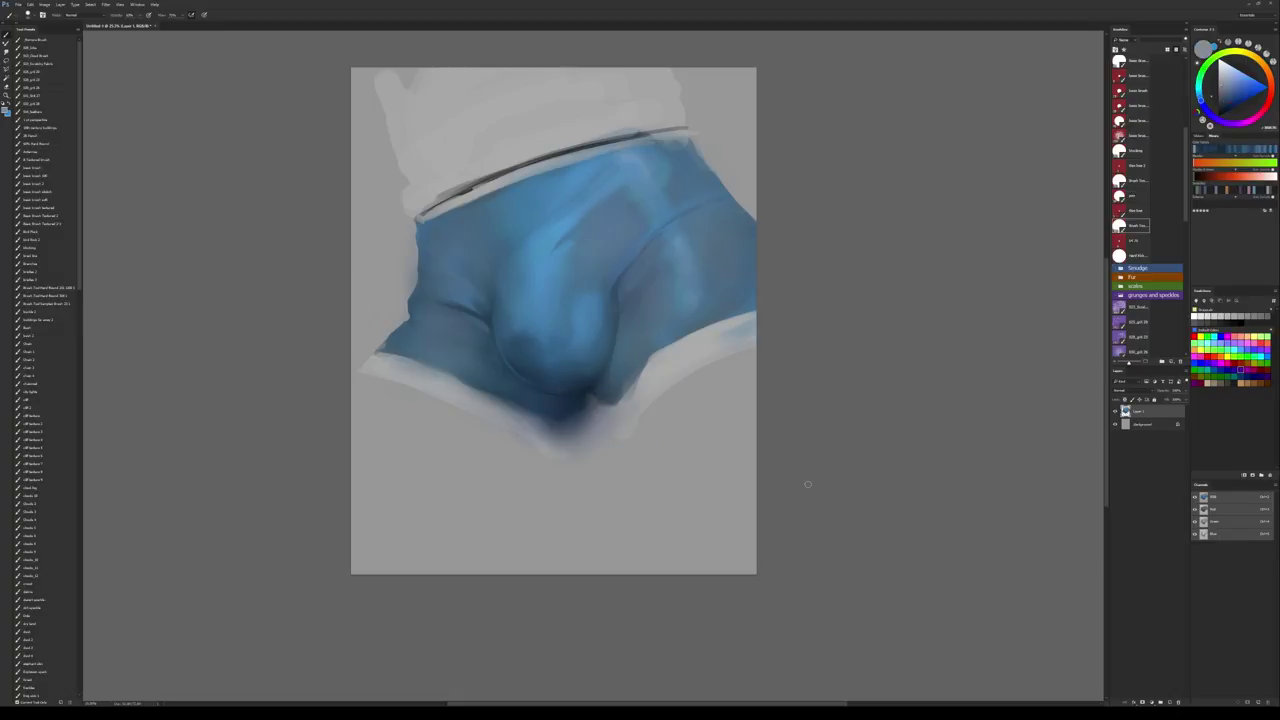
mouse_move(596, 401)
mouse_down()
mouse_move(565, 457)
mouse_move(584, 443)
mouse_move(588, 408)
mouse_move(584, 425)
mouse_move(615, 437)
mouse_up()
key(ctrl+z)
key(])
key(])
key(])
drag(680, 390, 648, 404)
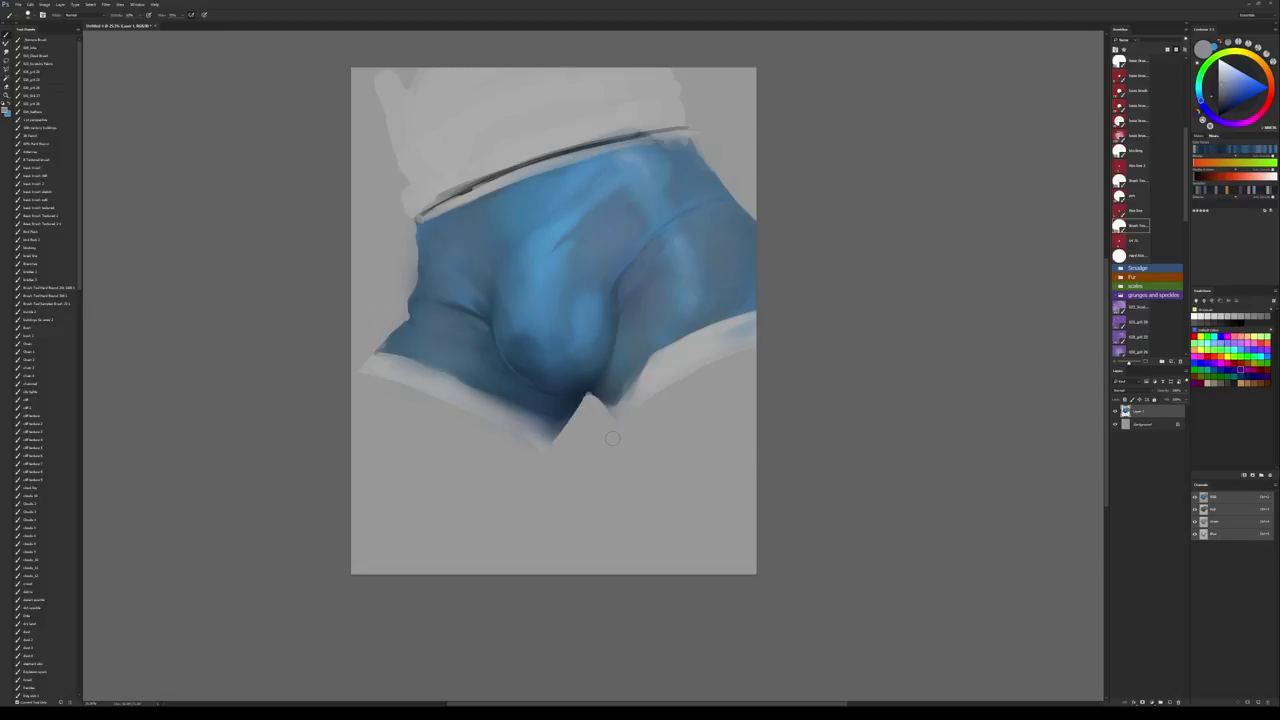
- Even out the fabric below the waistband with a smaller brush and sampled mid-blues
drag(525, 213, 528, 222)
key([)
key([)
key([)
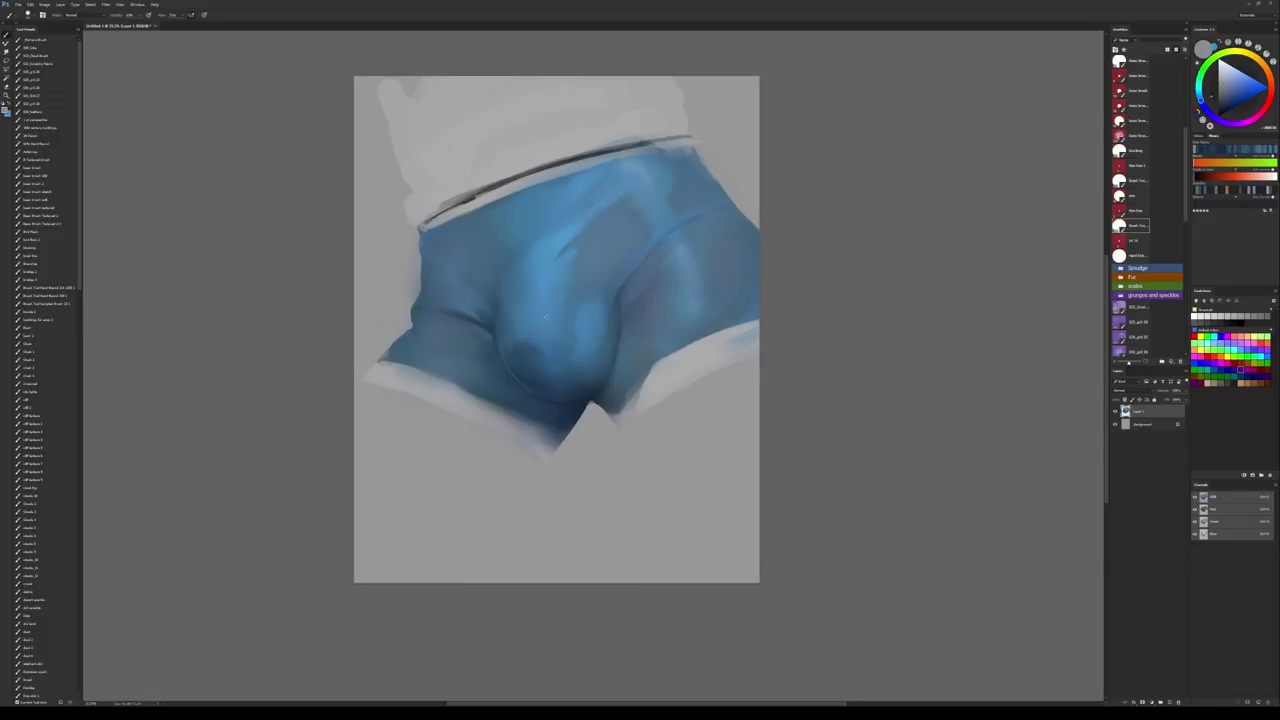
alt+click(597, 185)
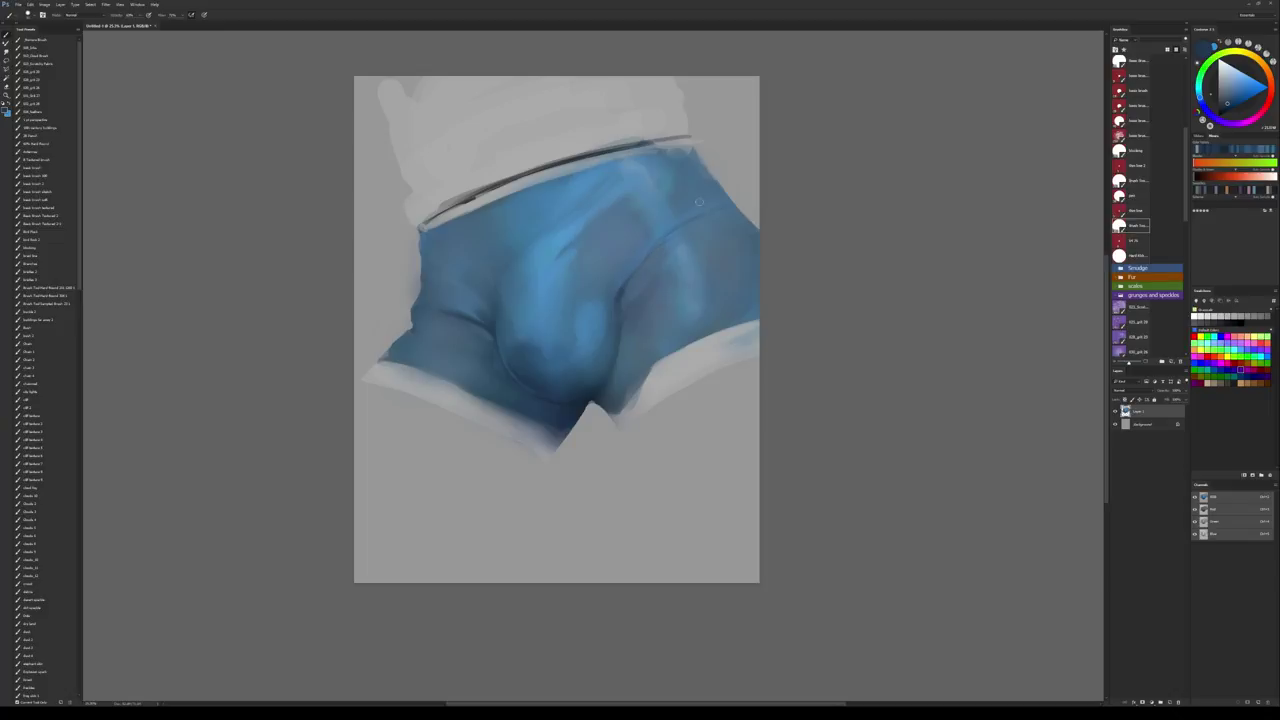
alt+click(583, 195)
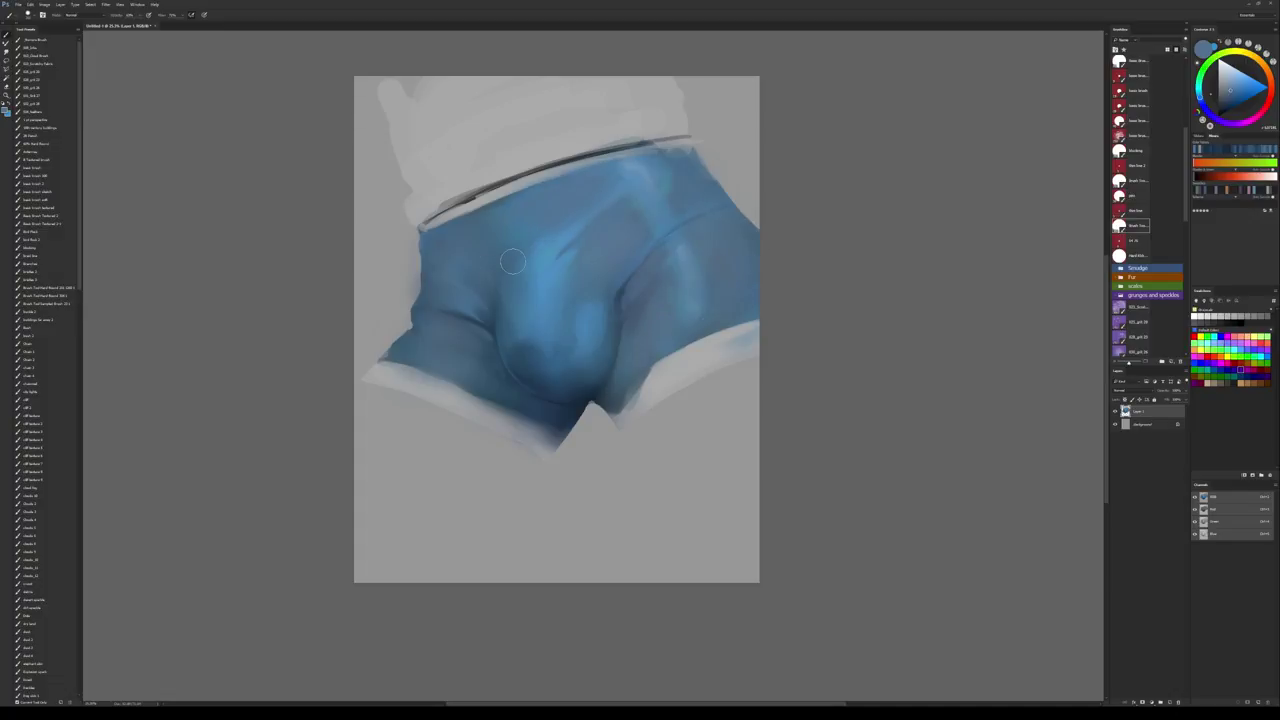
- Deepen the fold beside the pouch on the left leg with a much smaller brush and sampled dark blue
key(bracketleft)
key(bracketleft)
key(bracketleft)
key(bracketleft)
key(bracketleft)
key(bracketleft)
alt+click(469, 307)
- Brush lighter sampled blue over the upper part of the pouch and smudge it into the fabric on its left
key(bracketright)
key(bracketright)
key(bracketright)
key(bracketright)
alt+click(542, 261)
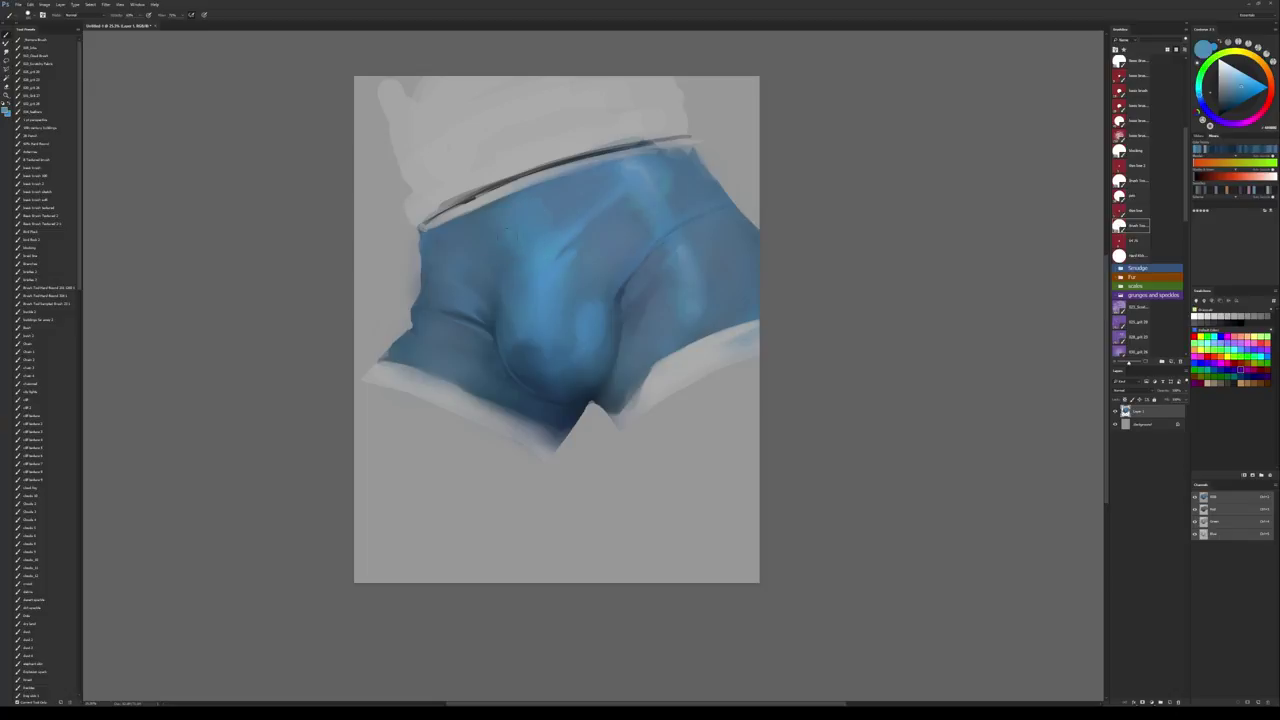
key(r)
drag(520, 242, 460, 247)
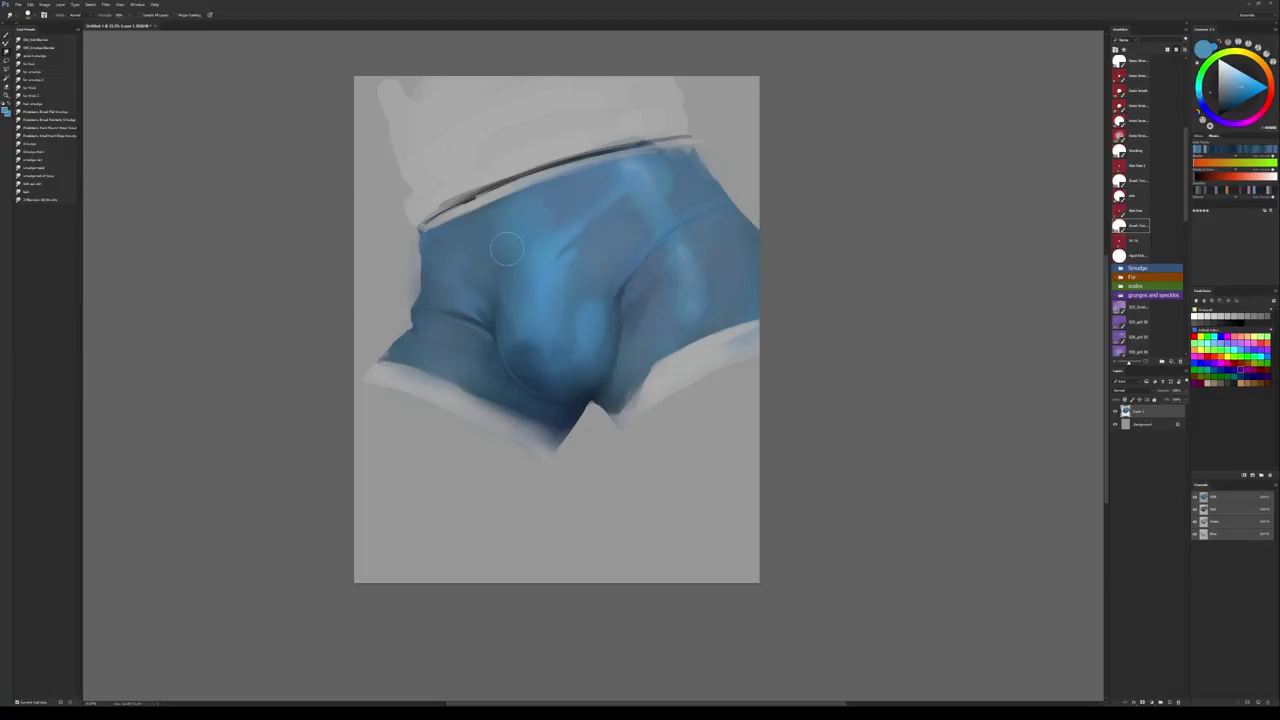
- Soften the pouch's lower left edge with a small Smudge brush and the right leg's highlight with a larger one
key(bracketleft)
key(bracketleft)
key(bracketleft)
drag(487, 353, 484, 328)
key(bracketright)
key(bracketright)
key(bracketright)
key(bracketright)
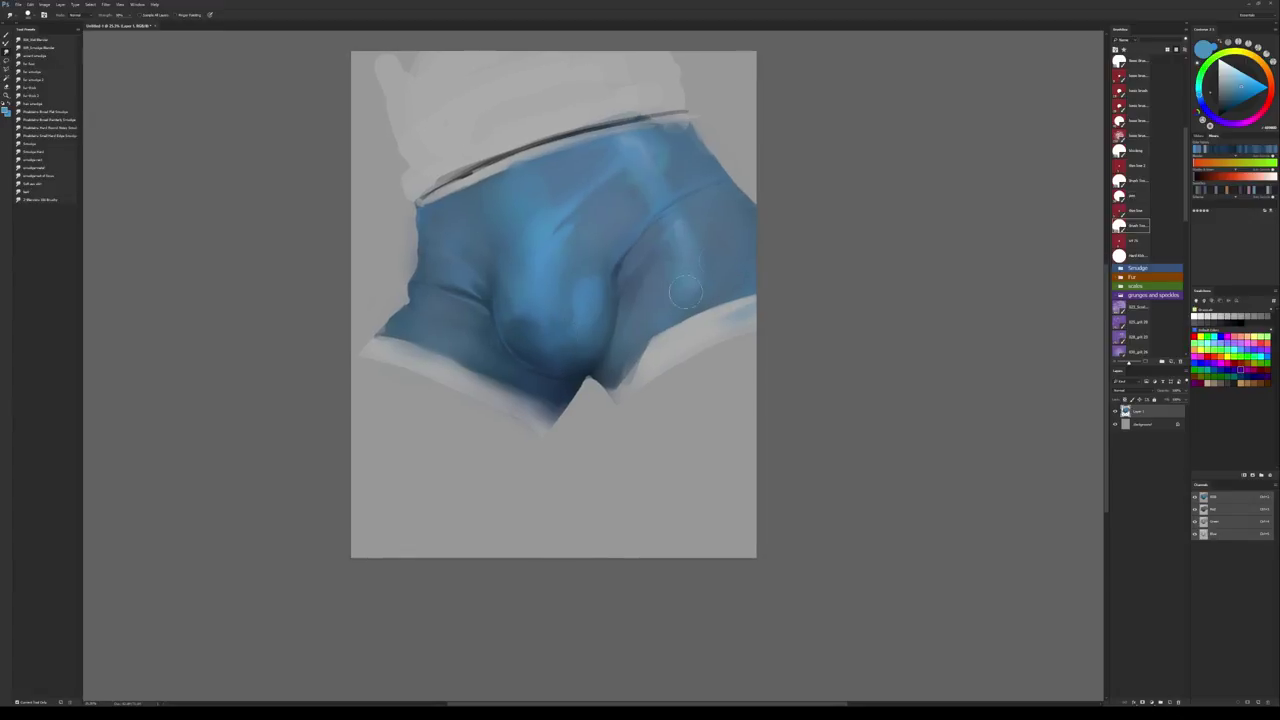
drag(591, 312, 576, 348)
- Paint a dark crease across the left leg beside the pouch with sampled blues and smudge it
key(bracketleft)
key(bracketleft)
key(bracketleft)
key(b)
drag(596, 312, 592, 312)
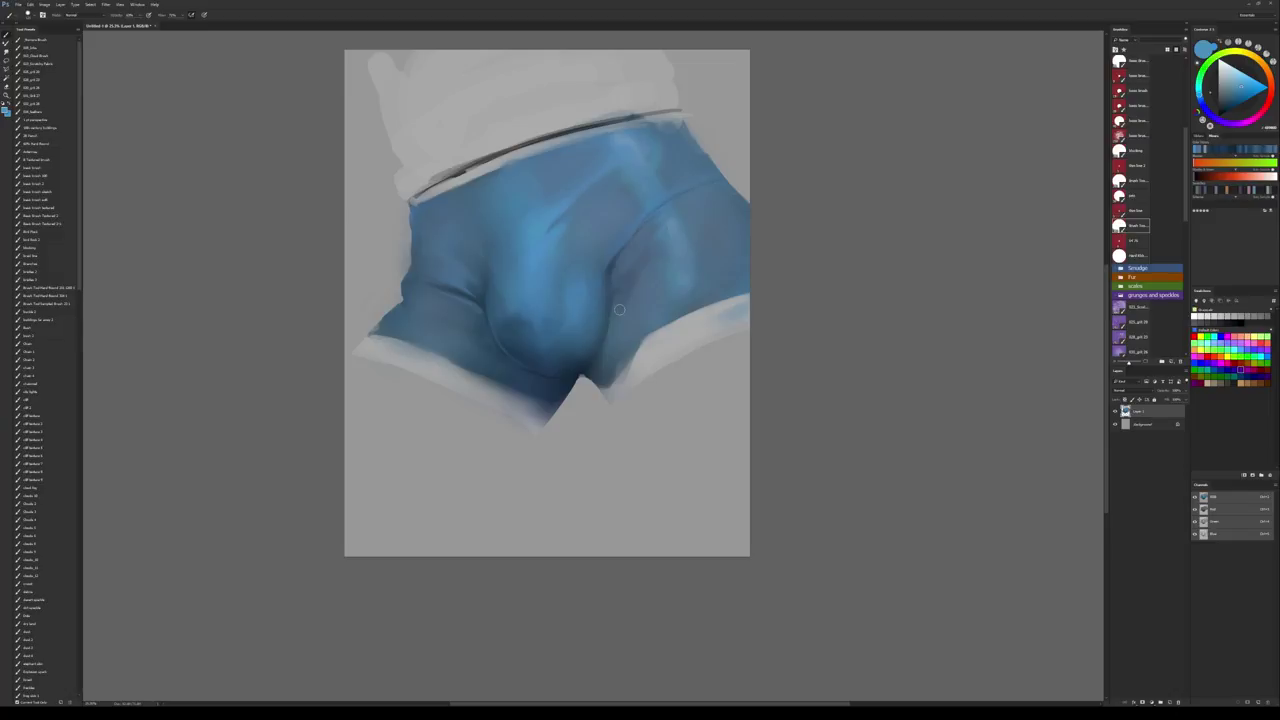
alt+click(484, 332)
alt+click(498, 354)
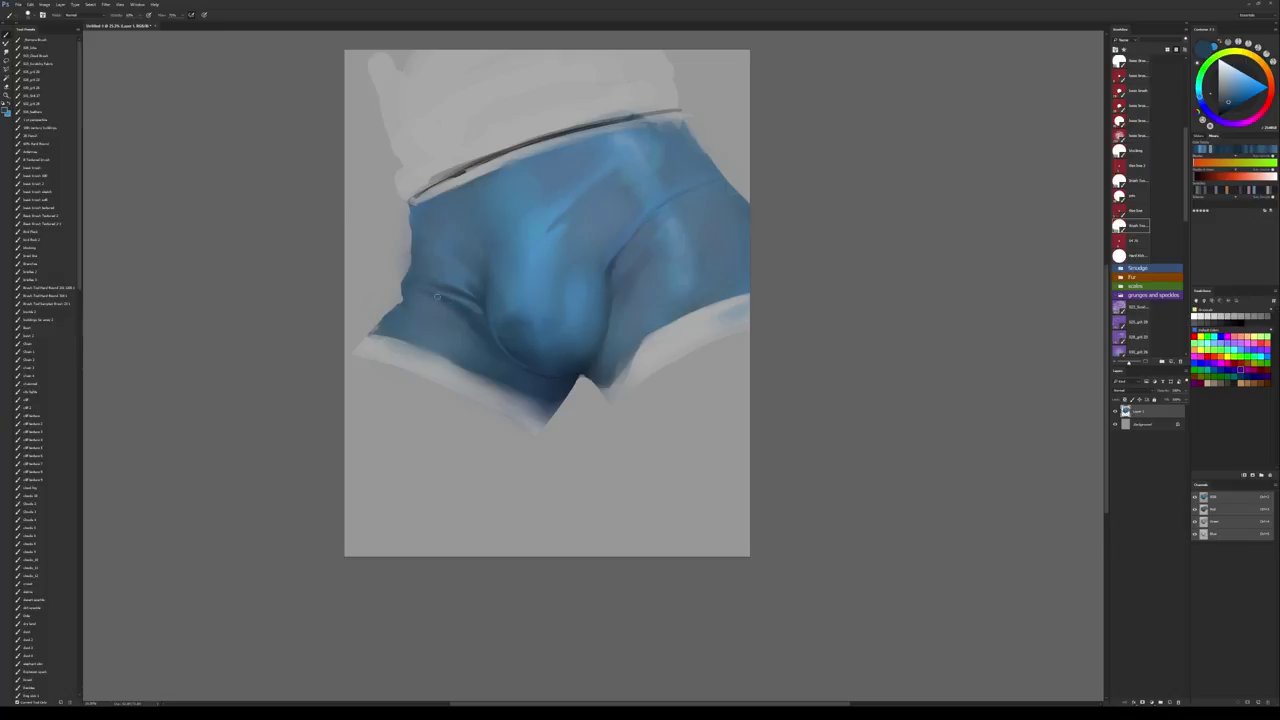
key(r)
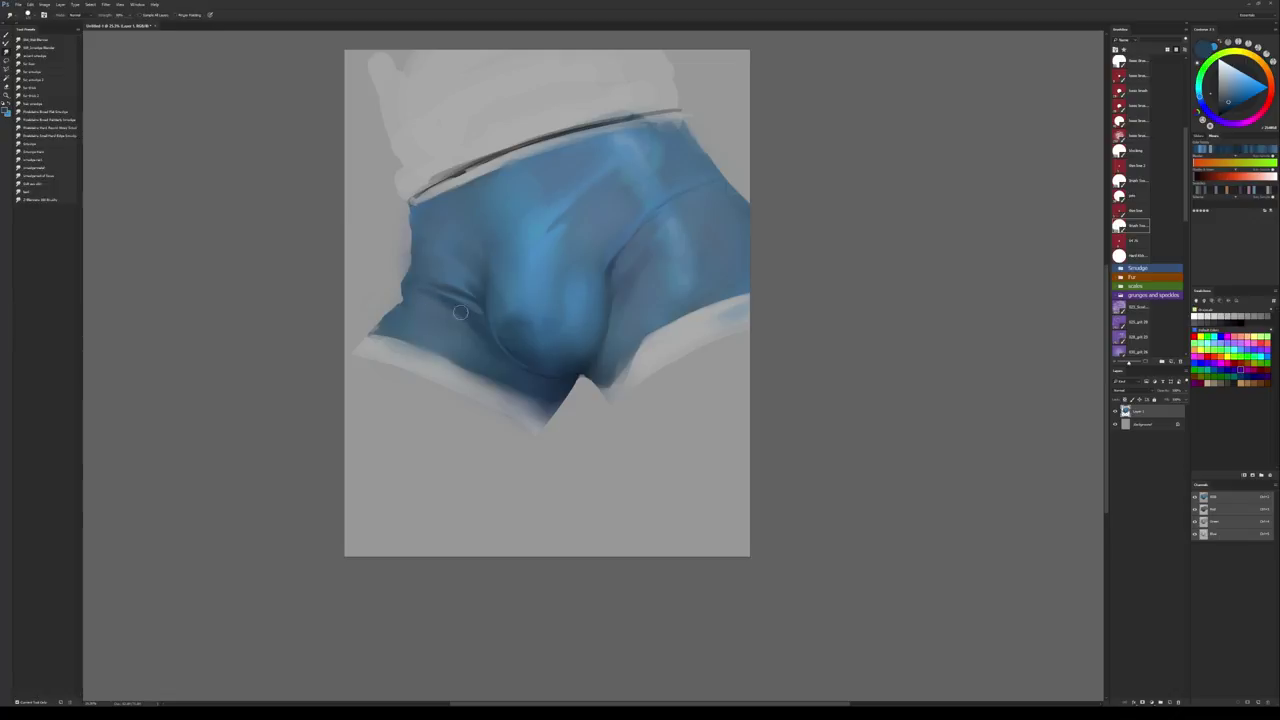
- Build a second diagonal fold from the left hip toward the pouch's underside with sampled blues and blend it
key(b)
alt+click(425, 298)
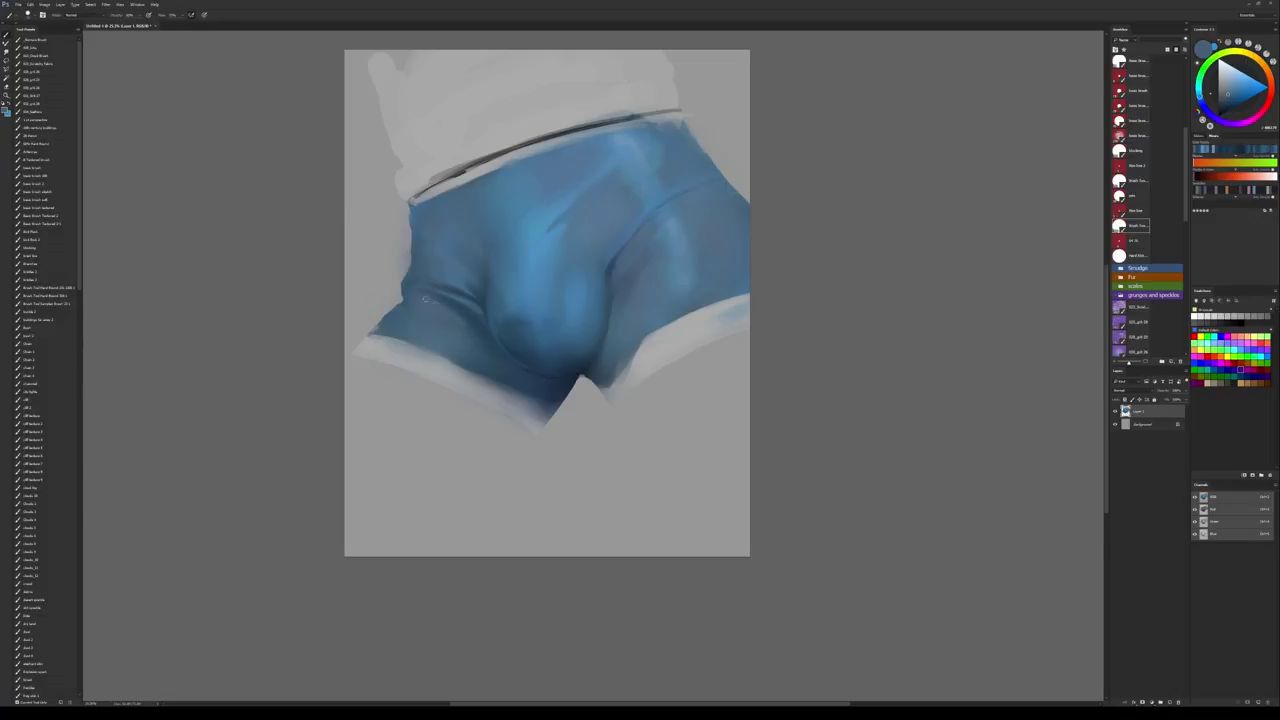
alt+click(428, 312)
alt+click(449, 328)
alt+click(499, 349)
alt+click(443, 321)
alt+click(510, 365)
key(r)
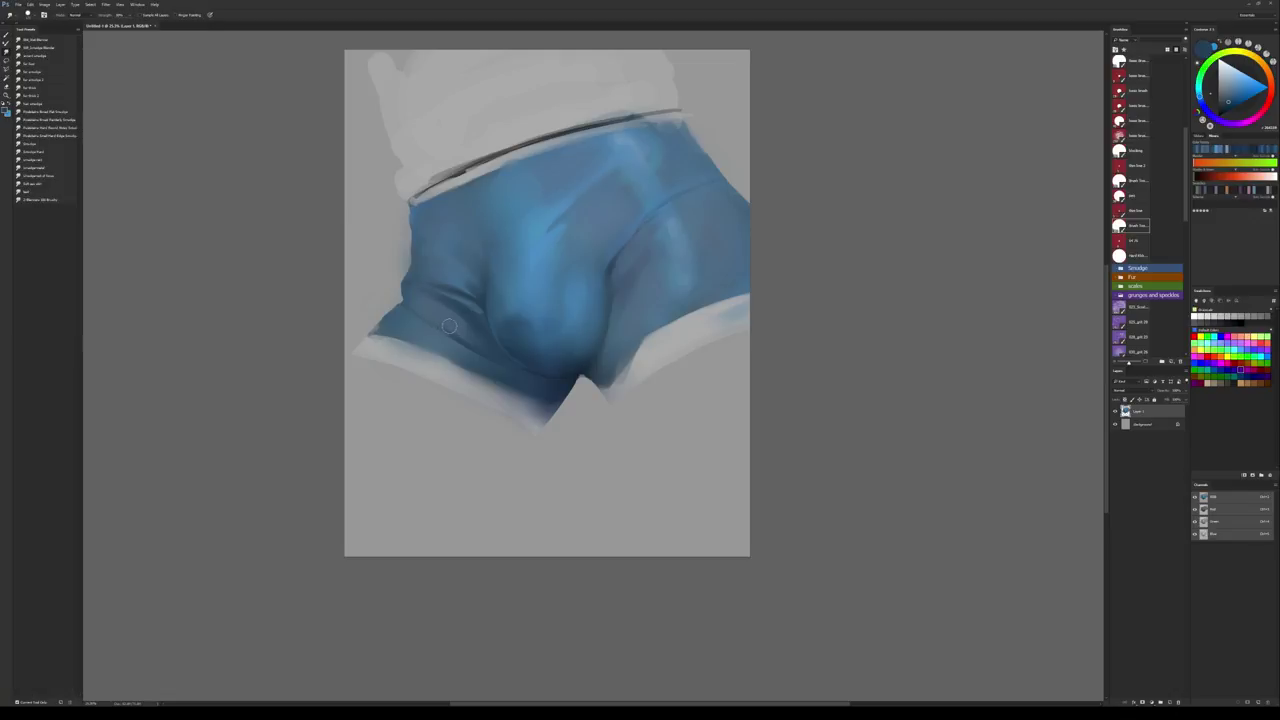
- Refine the left leg's diagonal folds by alternating lighter and darker blues sampled from the surrounding fabric
key(b)
alt+click(450, 270)
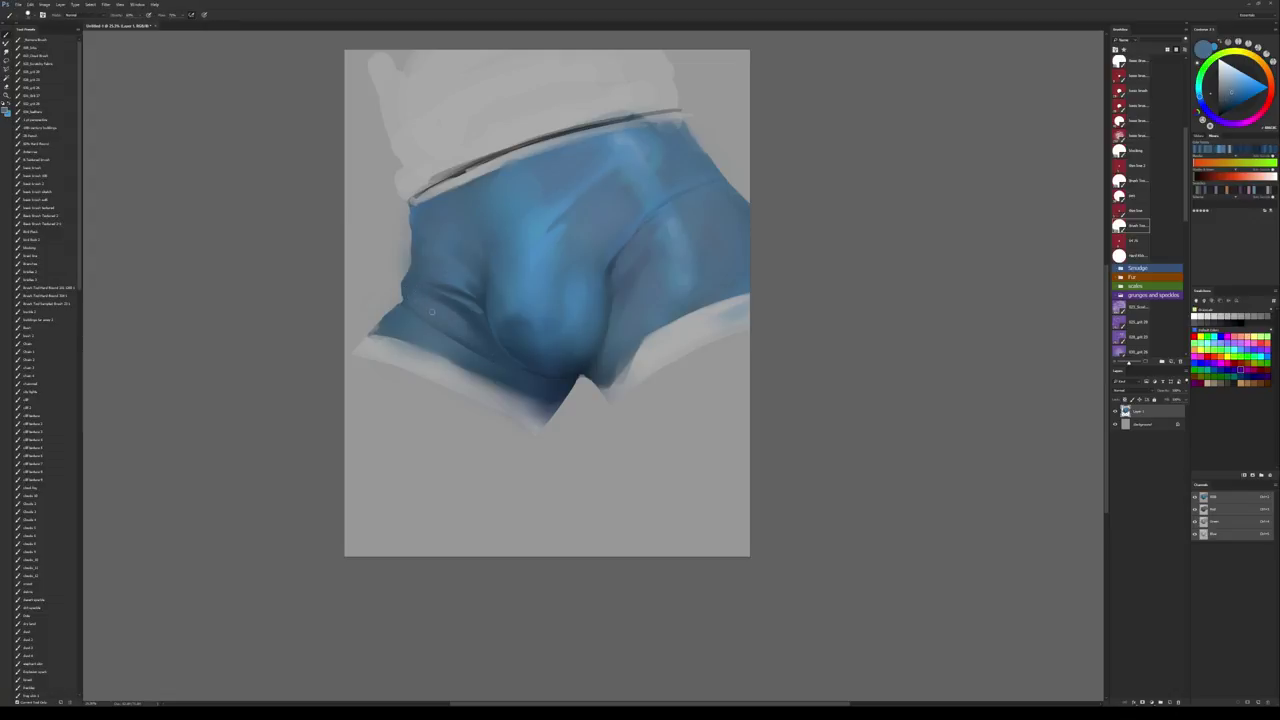
alt+click(481, 343)
alt+click(440, 318)
alt+click(424, 300)
alt+click(432, 299)
alt+click(439, 297)
alt+click(465, 320)
alt+click(463, 317)
alt+click(436, 297)
alt+click(461, 321)
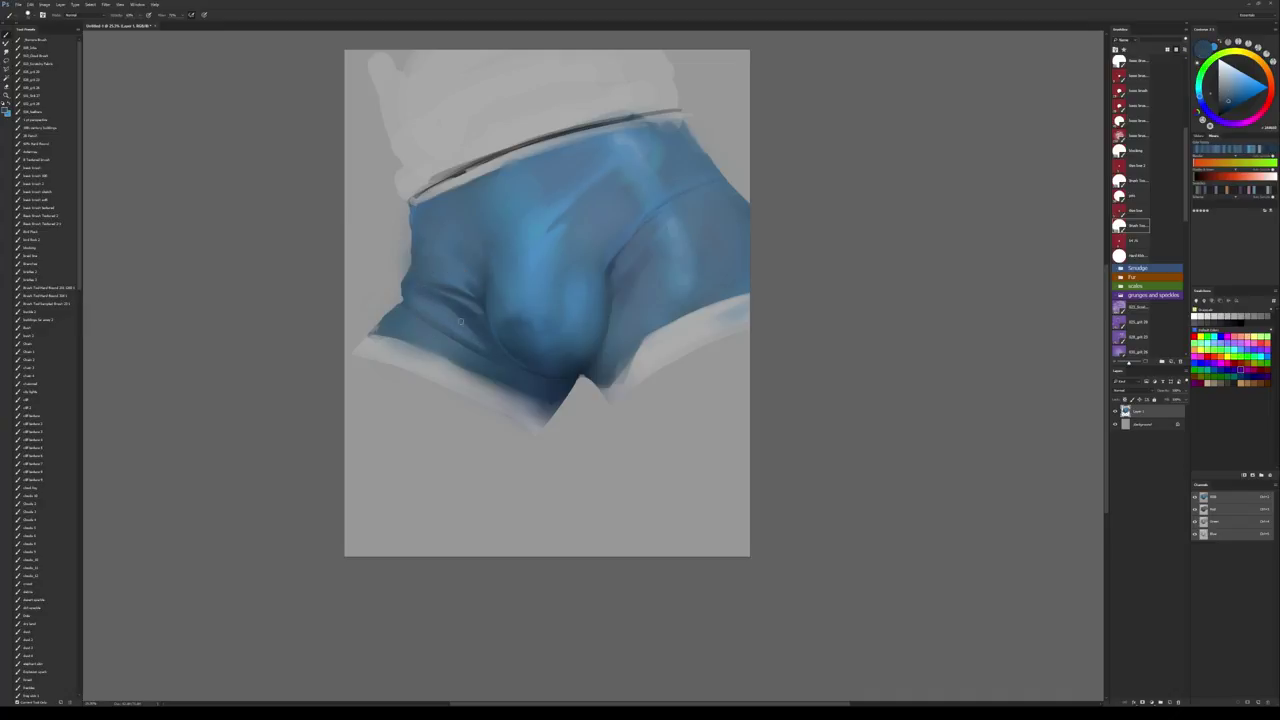
- Paint sampled lighter blues along the lower left leg just above the hem
alt+click(460, 348)
alt+click(450, 344)
alt+click(452, 343)
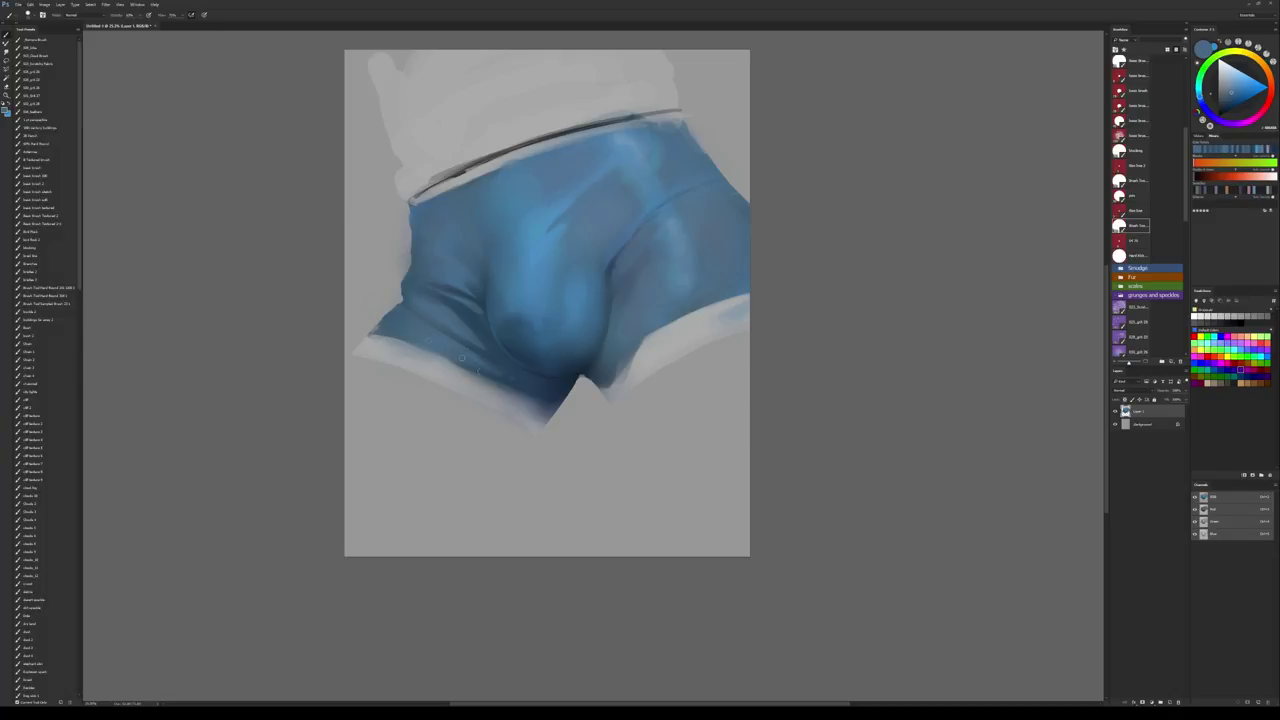
mouse_move(496, 271)
mouse_down()
mouse_move(491, 289)
mouse_move(478, 274)
mouse_up()
- Rework the shadow on the pouch's lower left side with sampled blues and smooth it with the Smudge tool
alt+click(489, 347)
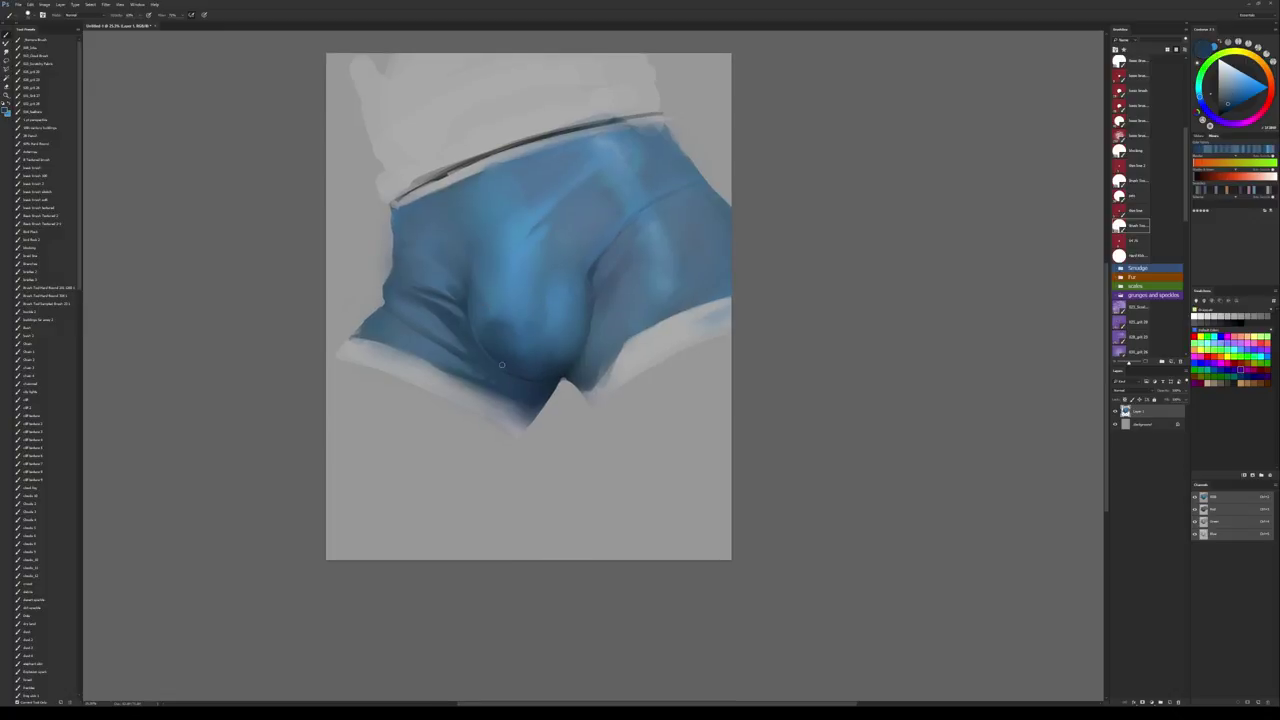
alt+click(496, 306)
alt+click(509, 308)
drag(520, 350, 522, 350)
alt+click(506, 356)
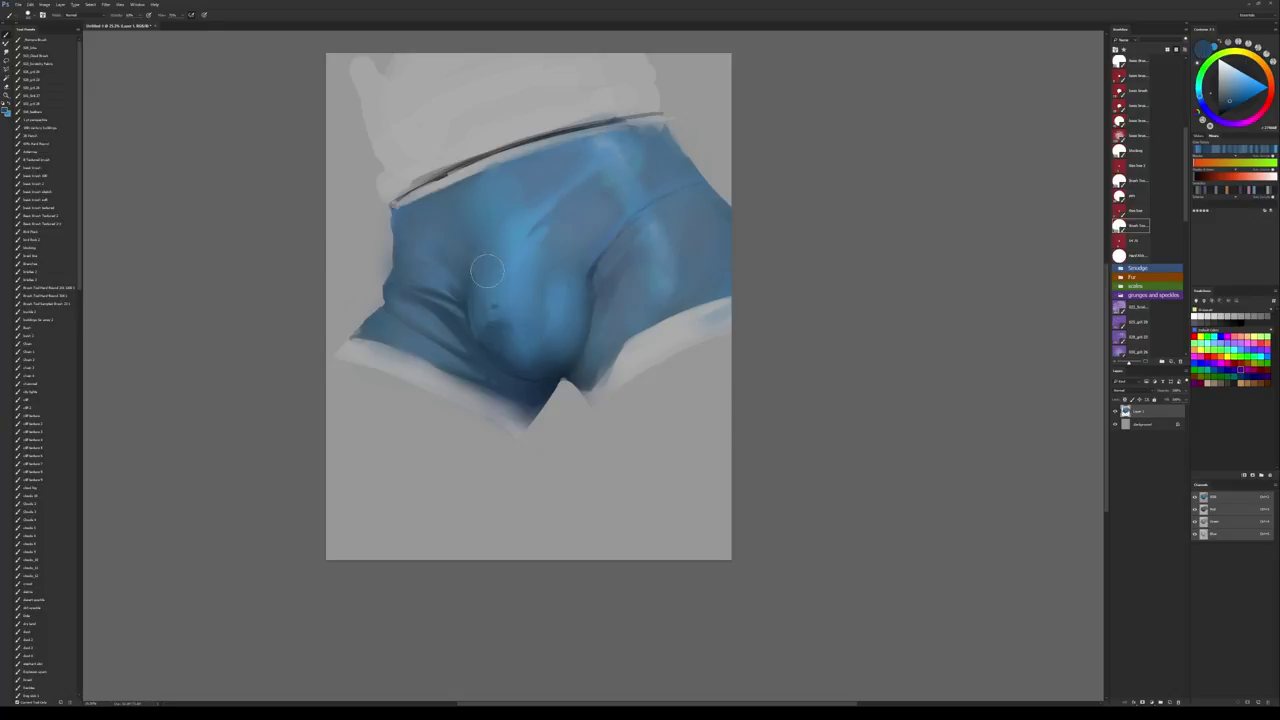
key(r)
mouse_move(491, 296)
mouse_down()
mouse_move(476, 303)
mouse_move(488, 324)
mouse_up()
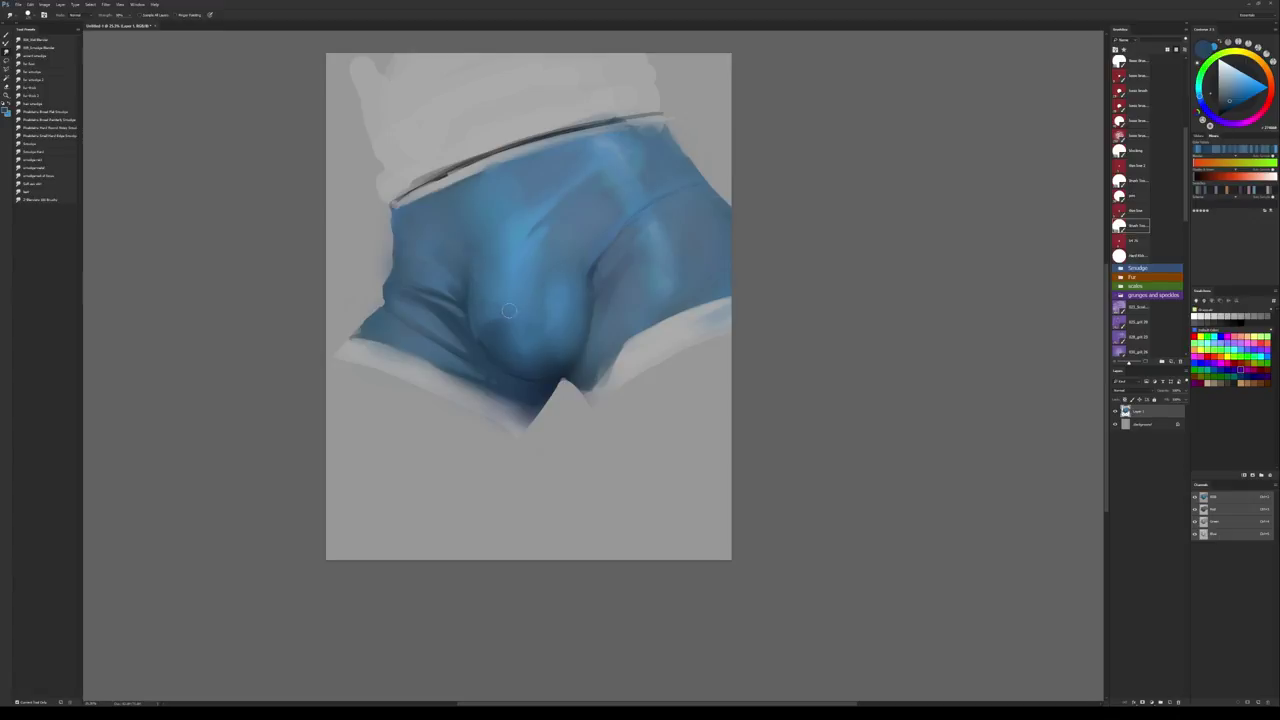
- Round the tip of the notch between the legs with the Eraser
scroll(541, 388, up, 2)
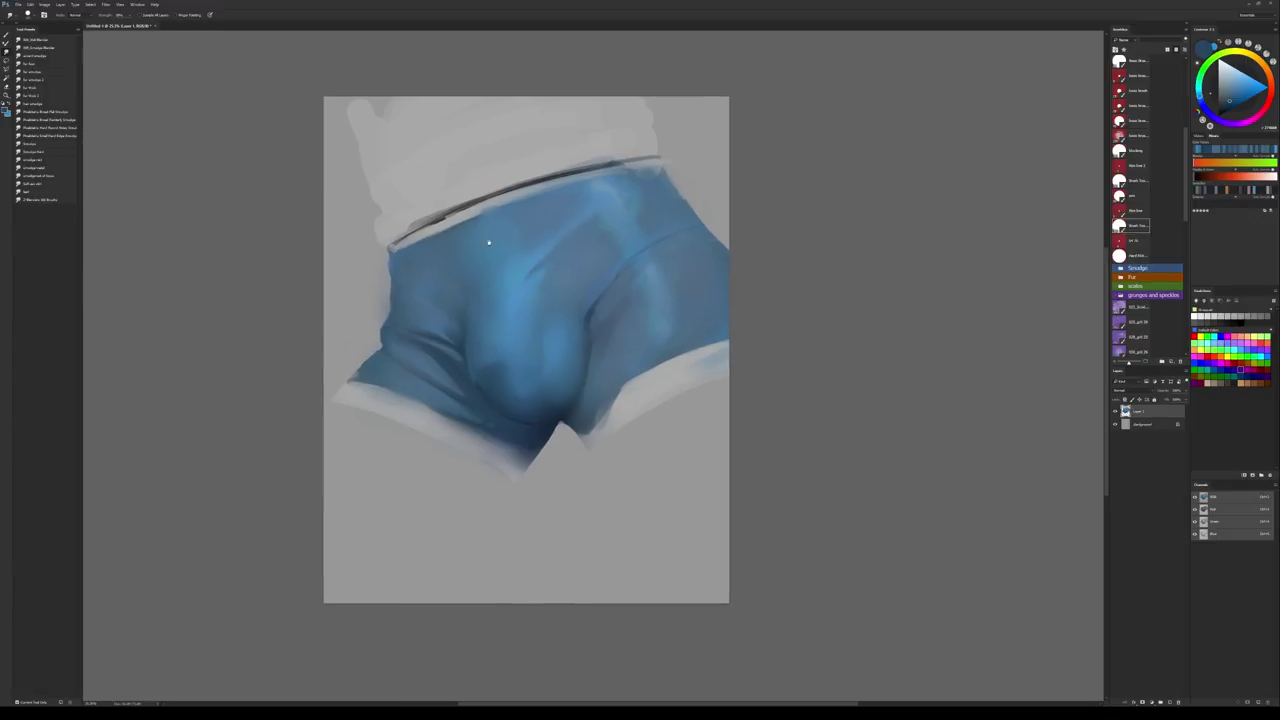
key(b)
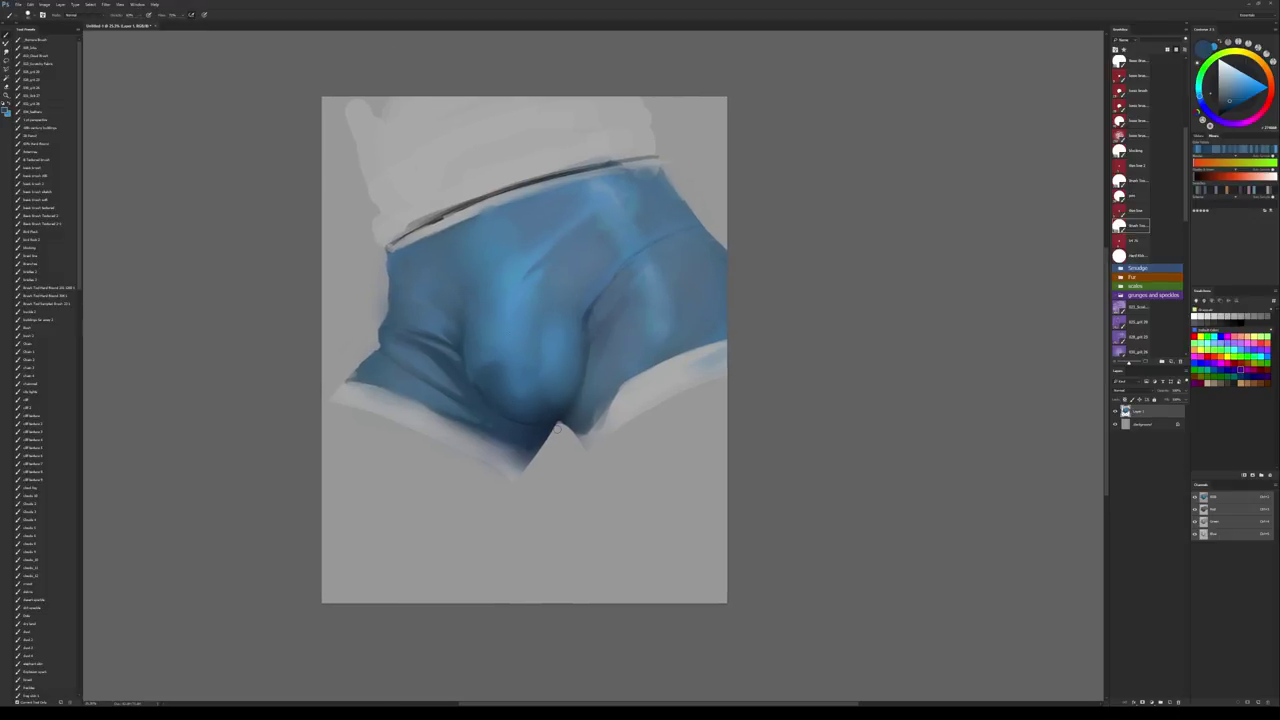
key(e)
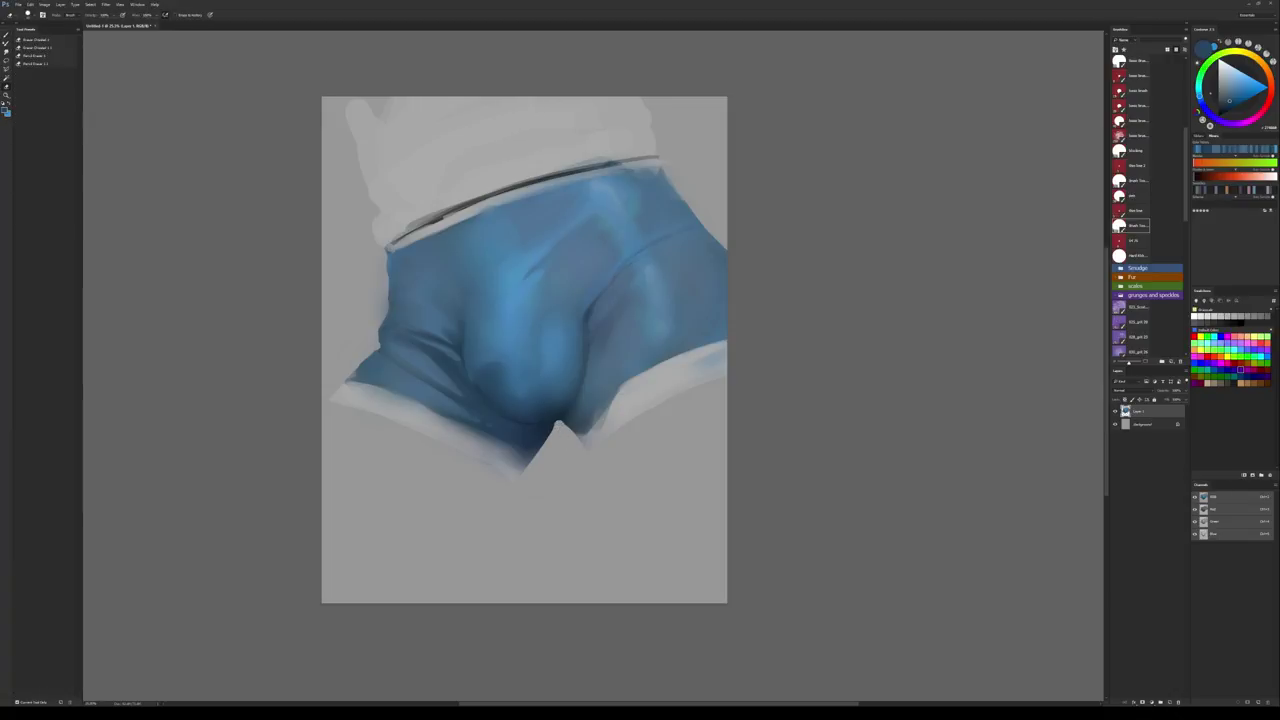
scroll(573, 447, up, 3)
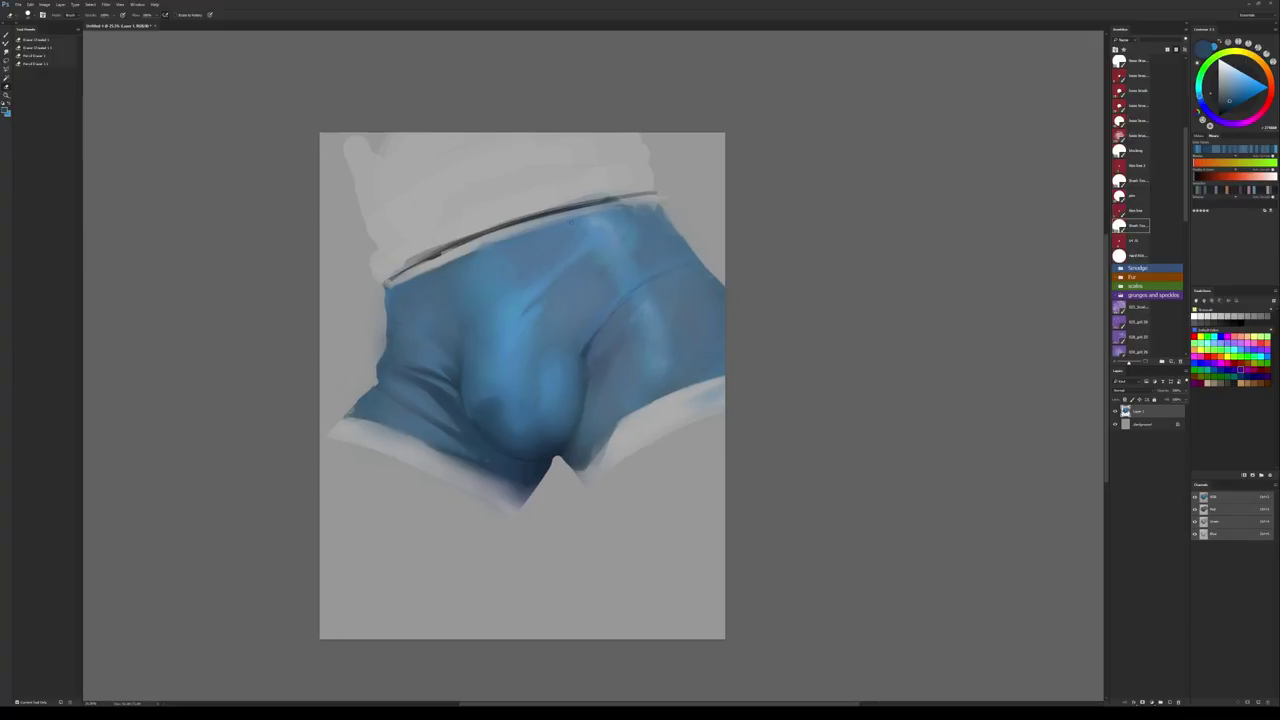
- Paint broad pale blue-white highlight strokes across the shirt above the waistband, working sampled greys between them
key(b)
drag(665, 314, 651, 345)
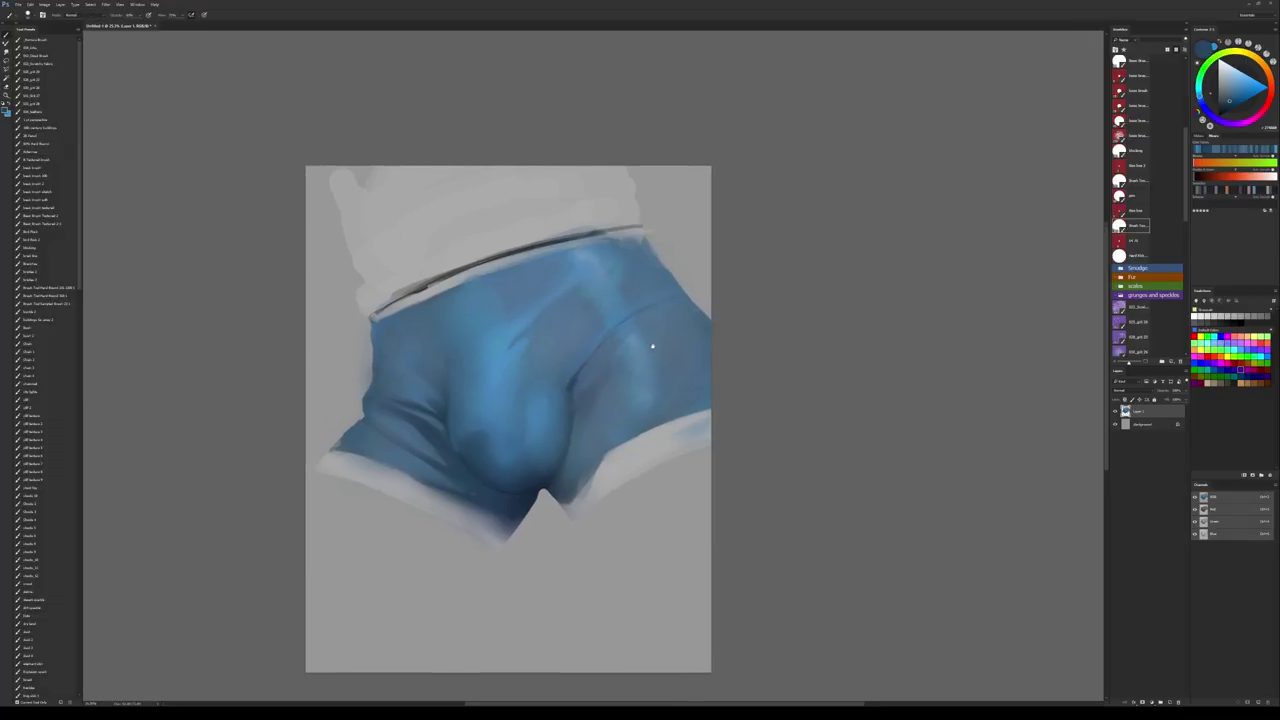
click(1225, 70)
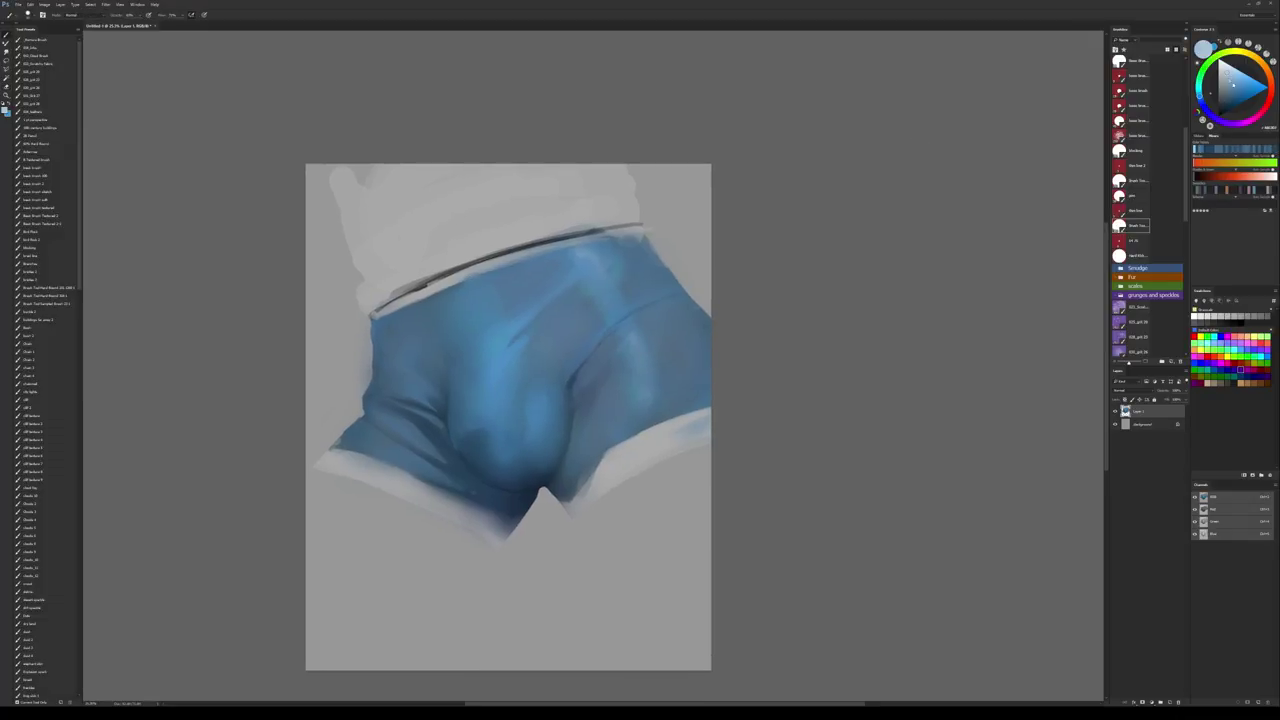
click(1221, 66)
mouse_move(502, 240)
mouse_down()
mouse_move(547, 232)
mouse_move(424, 262)
mouse_up()
mouse_move(548, 229)
mouse_down()
mouse_move(646, 211)
mouse_move(497, 241)
mouse_up()
mouse_move(598, 215)
mouse_down()
mouse_move(465, 228)
mouse_move(575, 205)
mouse_move(455, 185)
mouse_move(534, 178)
mouse_move(626, 193)
mouse_move(472, 217)
mouse_up()
alt+click(608, 204)
drag(472, 217, 590, 202)
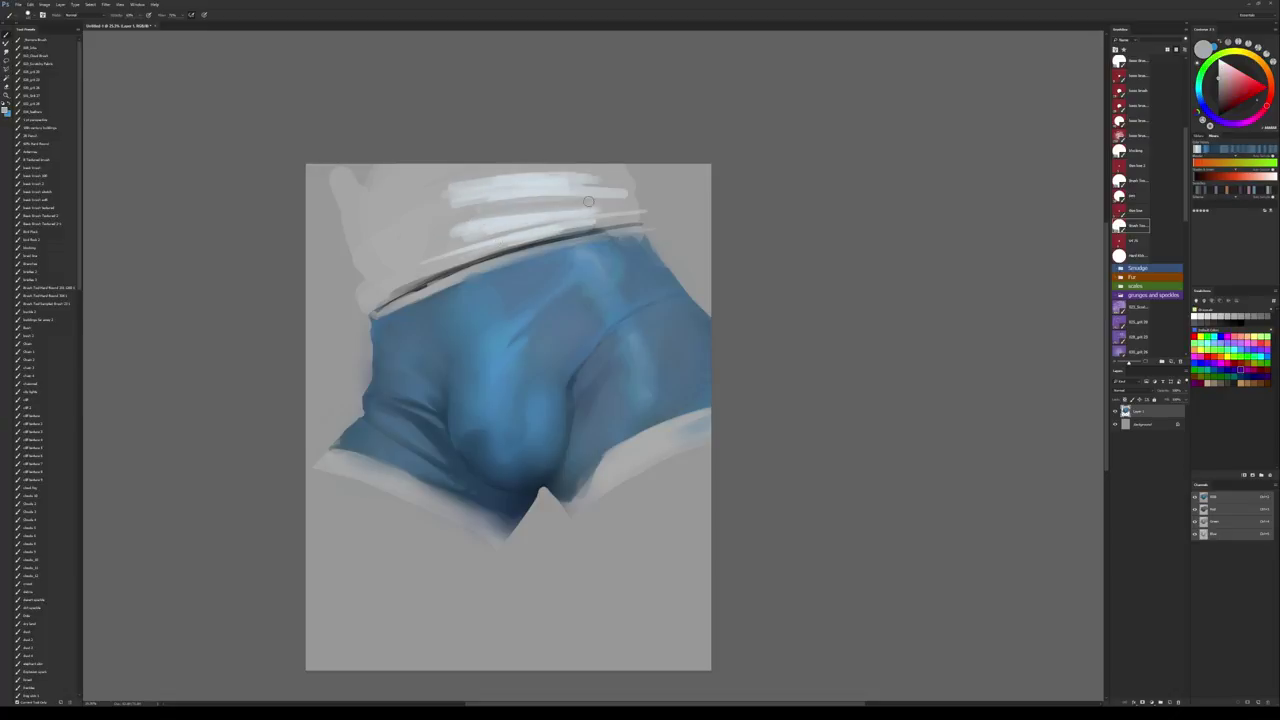
mouse_move(497, 234)
mouse_down()
mouse_move(432, 248)
mouse_move(608, 215)
mouse_up()
mouse_move(608, 215)
mouse_down()
mouse_move(466, 234)
mouse_move(480, 228)
mouse_up()
alt+click(524, 215)
drag(487, 234, 600, 213)
- Add near-white highlights to the white hems of both legs
drag(590, 350, 578, 273)
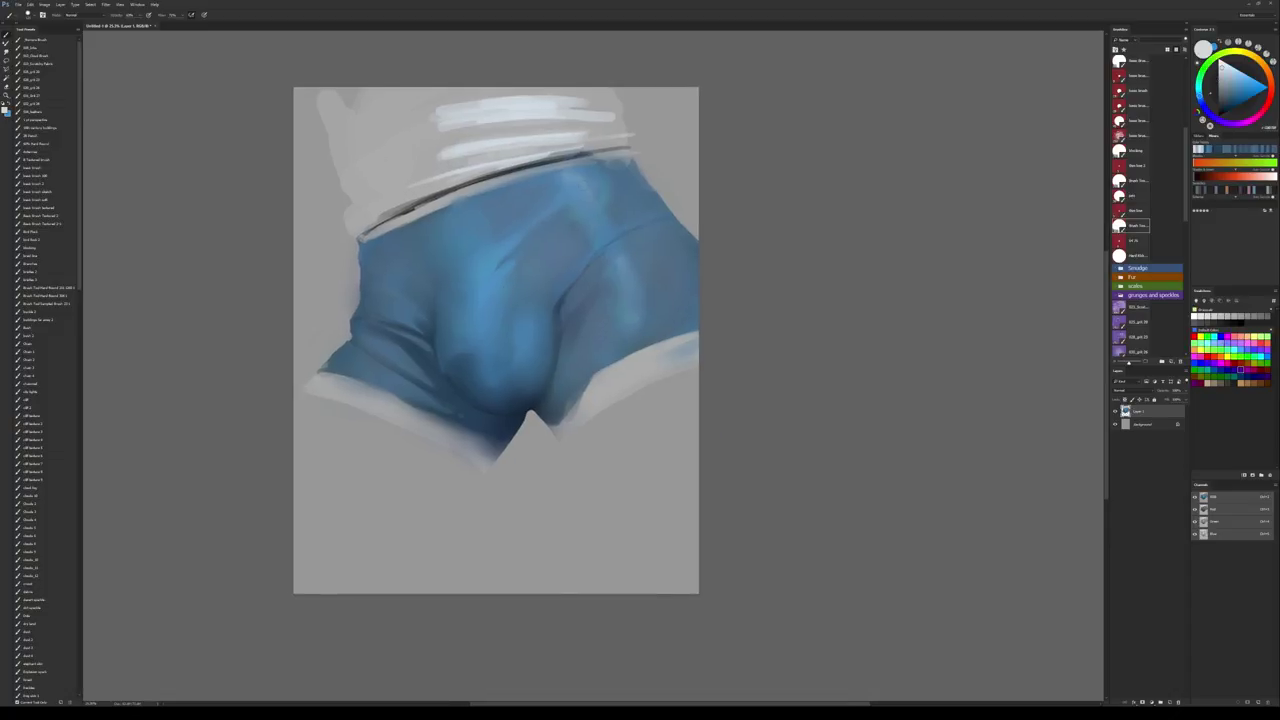
mouse_move(627, 367)
mouse_down()
mouse_move(678, 349)
mouse_move(633, 367)
mouse_move(658, 371)
mouse_move(687, 353)
mouse_move(625, 378)
mouse_move(660, 356)
mouse_move(665, 366)
mouse_move(626, 320)
mouse_up()
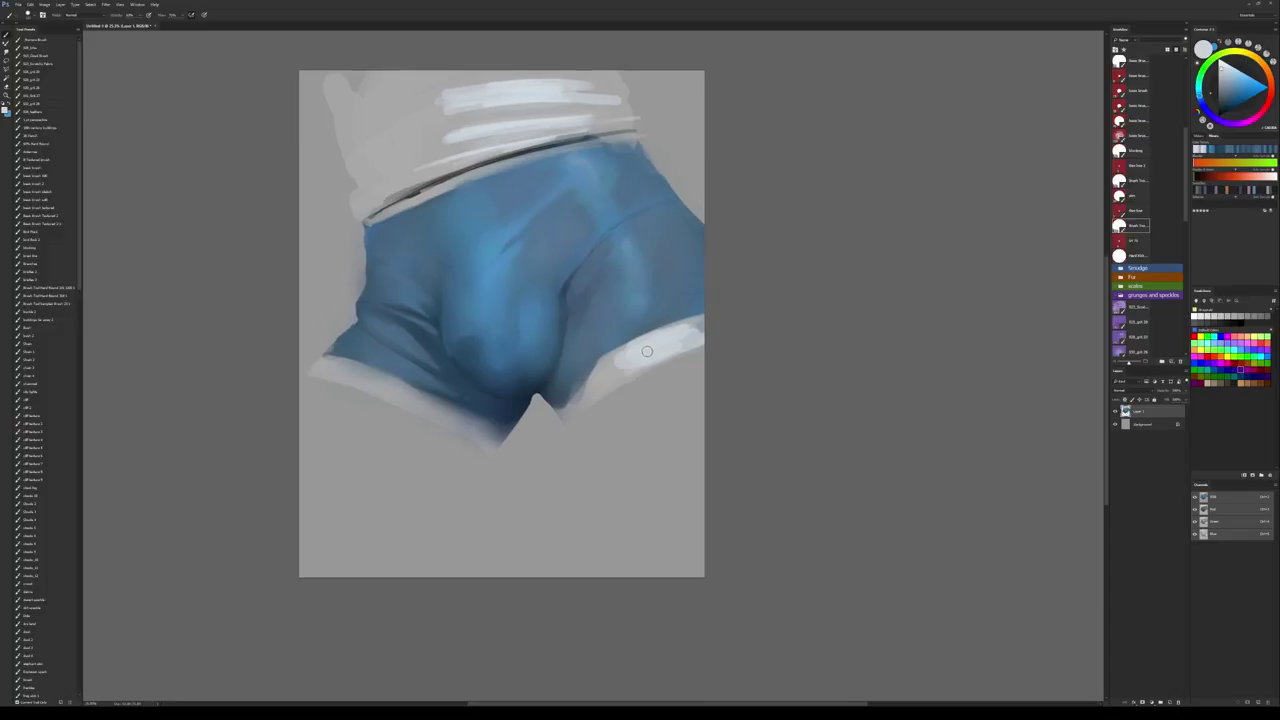
mouse_move(410, 390)
mouse_down()
mouse_move(395, 380)
mouse_move(440, 415)
mouse_move(428, 378)
mouse_move(444, 412)
mouse_move(482, 435)
mouse_up()
- Shade the left hem toward the crotch with greys and blues sampled from the hem and the adjoining fabric
alt+click(413, 400)
alt+click(413, 399)
alt+click(451, 368)
alt+click(466, 422)
alt+click(474, 410)
alt+click(474, 408)
alt+click(471, 414)
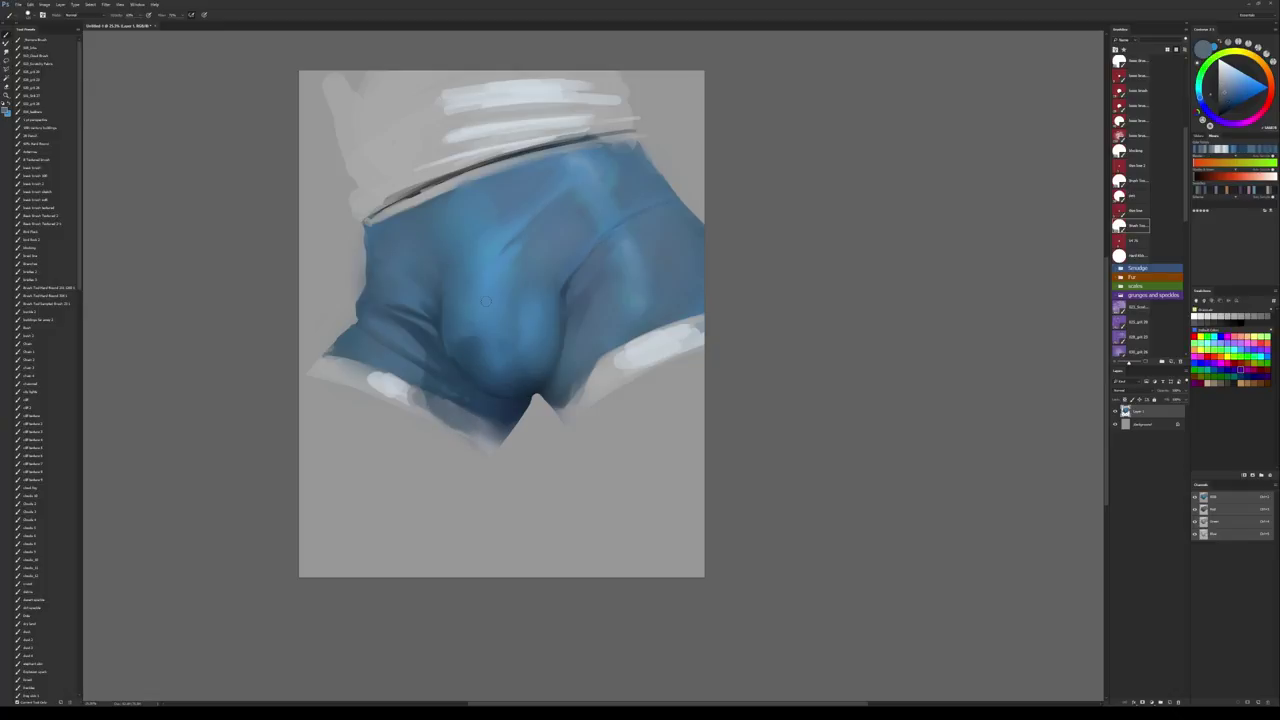
drag(541, 249, 551, 286)
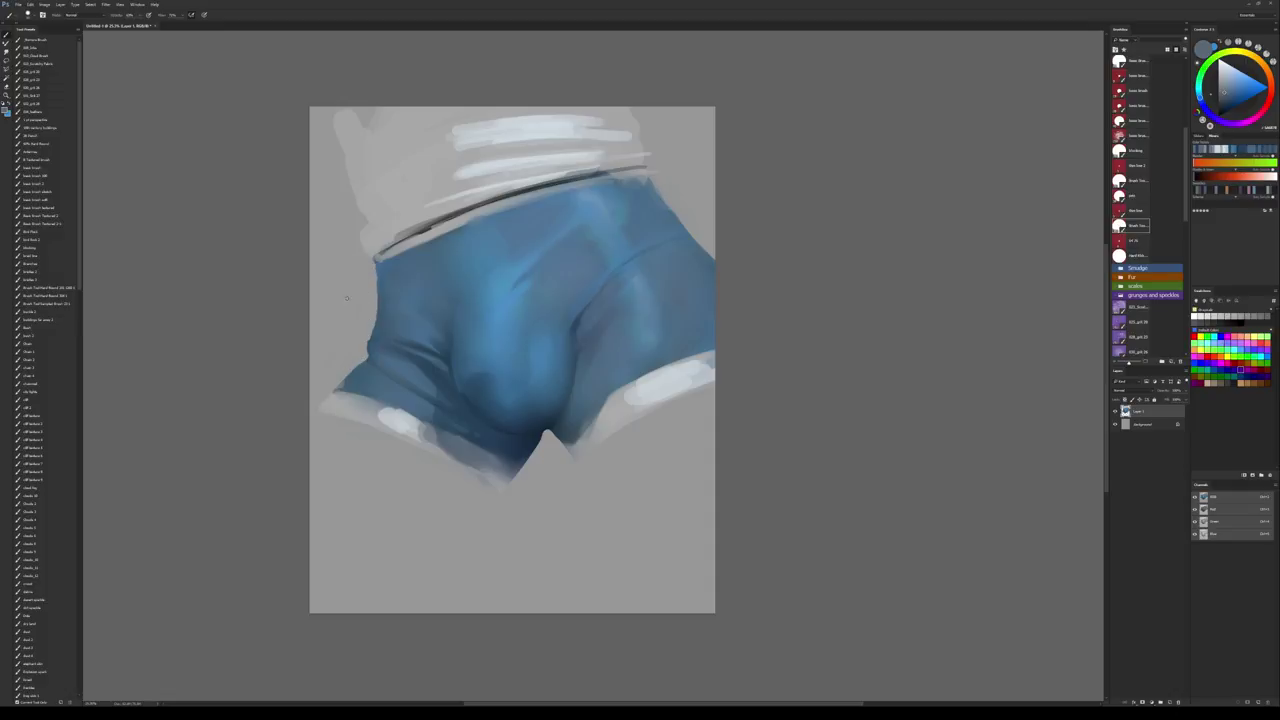
- Reshape the shirt's left outline into a rounded curve by sketching its edge and erasing the excess paint outside
drag(347, 297, 332, 318)
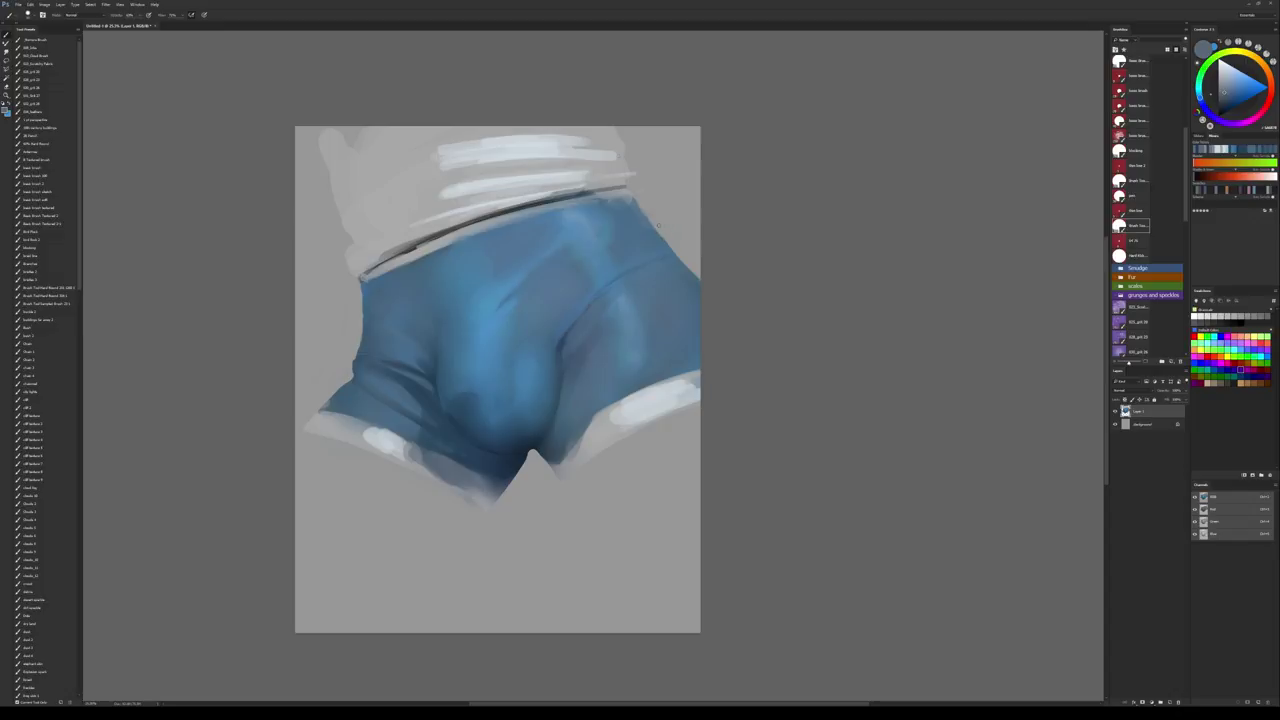
drag(404, 128, 340, 228)
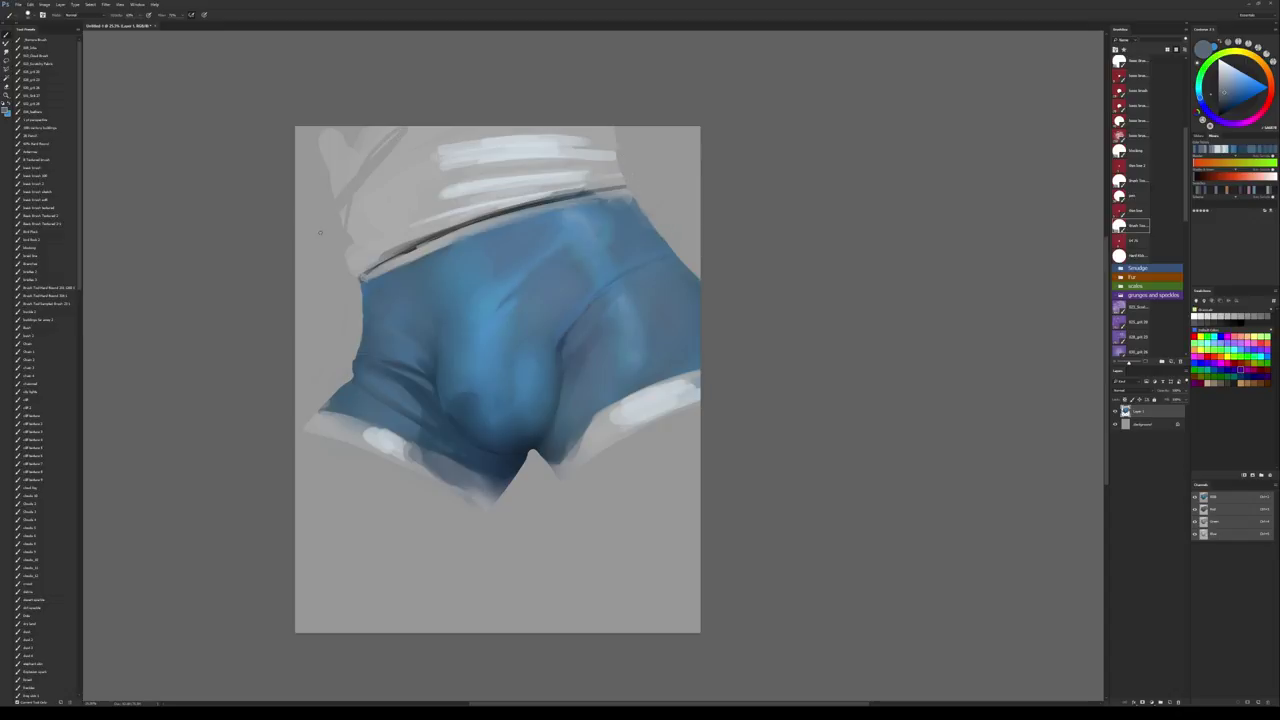
key(e)
mouse_move(348, 138)
mouse_down()
mouse_move(318, 225)
mouse_move(425, 116)
mouse_up()
key(b)
drag(458, 374, 451, 318)
- Smudge the highlight on the left hem with an enlarged Smudge brush to blend it into the grey
key(r)
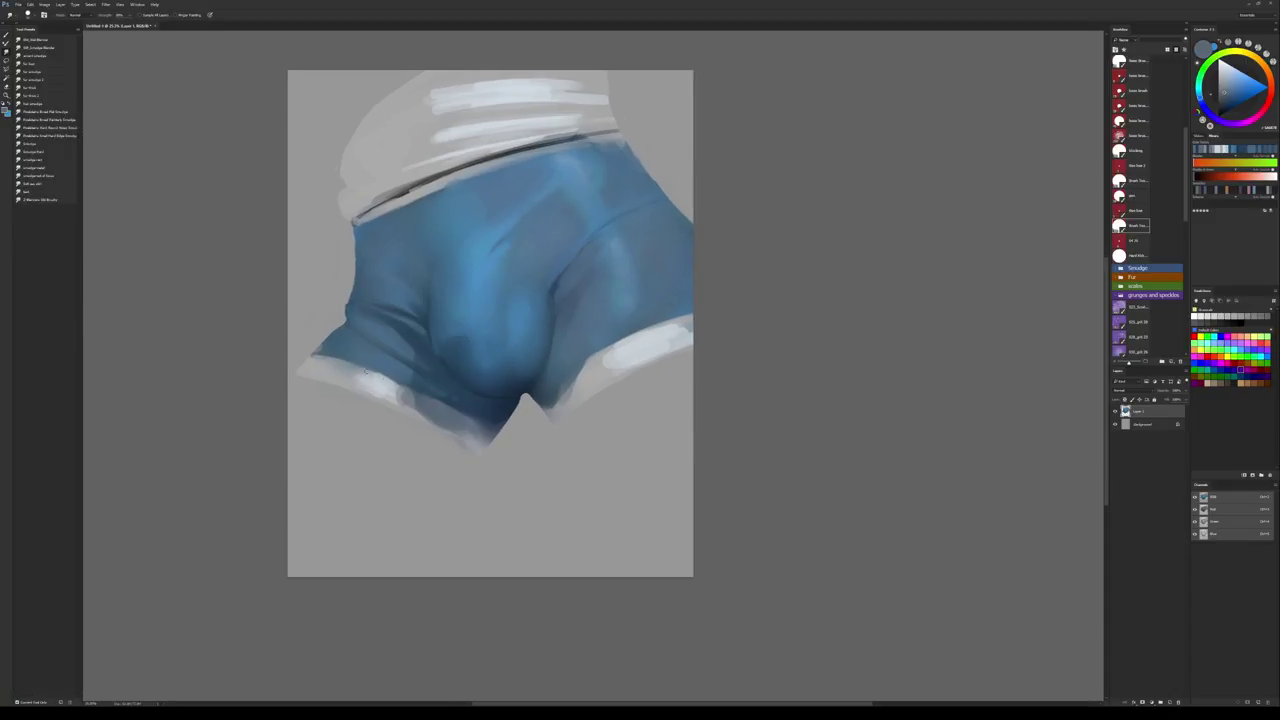
key(bracketright)
key(bracketright)
key(bracketright)
key(bracketright)
mouse_move(402, 397)
mouse_down()
mouse_move(418, 409)
mouse_move(409, 392)
mouse_up()
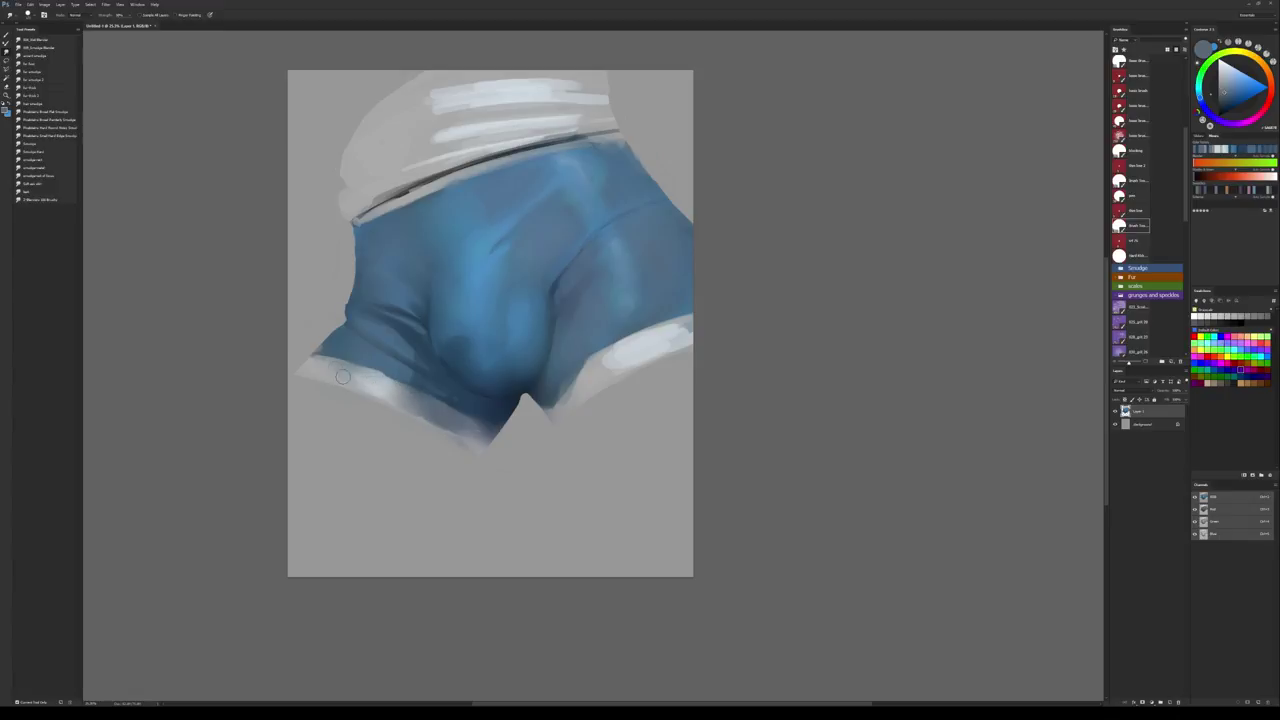
drag(369, 385, 374, 382)
- Refine the left hem by brushing sampled pale grey along it and sampled grey-blues toward the crotch end
key(b)
alt+click(380, 378)
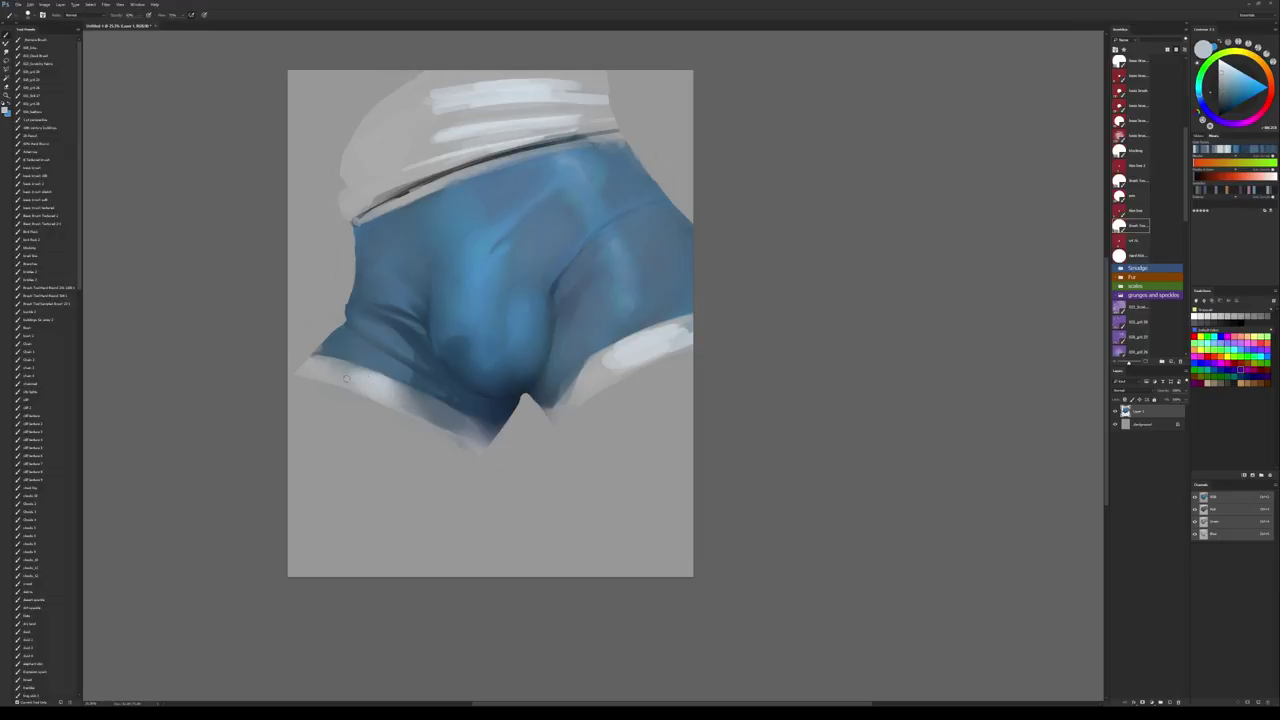
drag(400, 382, 410, 388)
alt+click(404, 373)
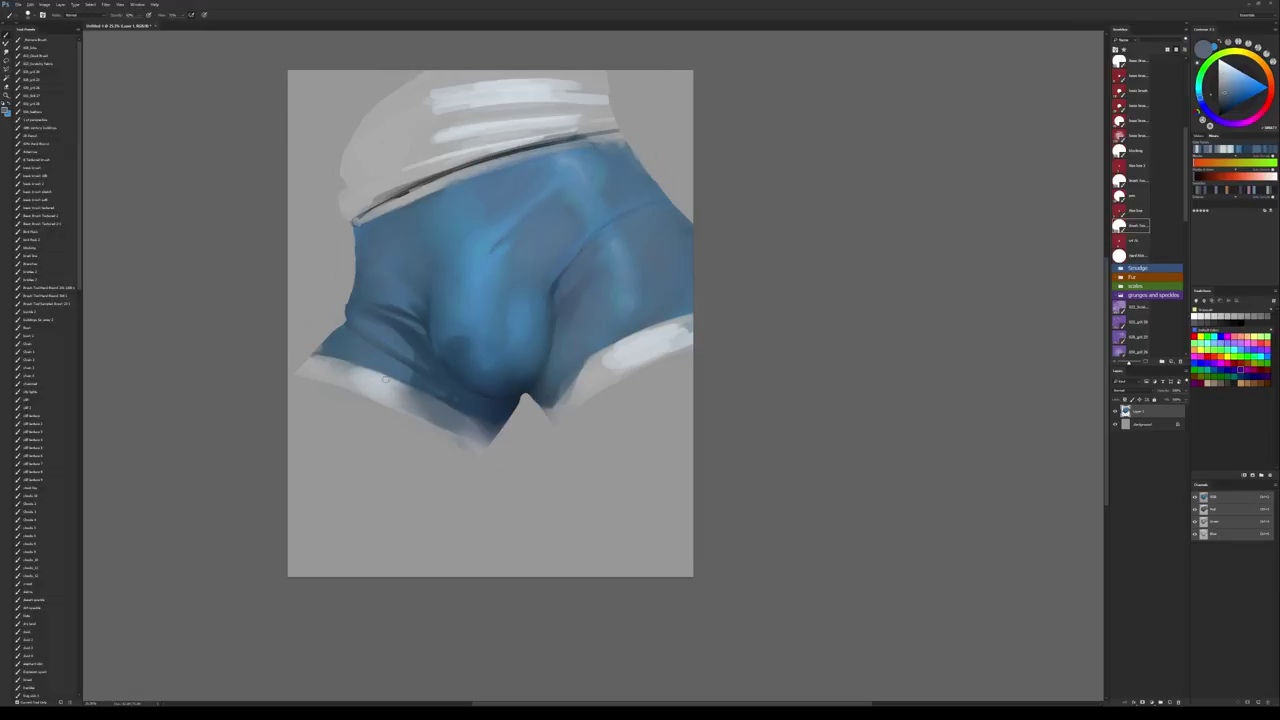
alt+click(402, 374)
alt+click(458, 404)
alt+click(458, 403)
drag(476, 420, 465, 438)
alt+click(470, 435)
drag(481, 424, 484, 420)
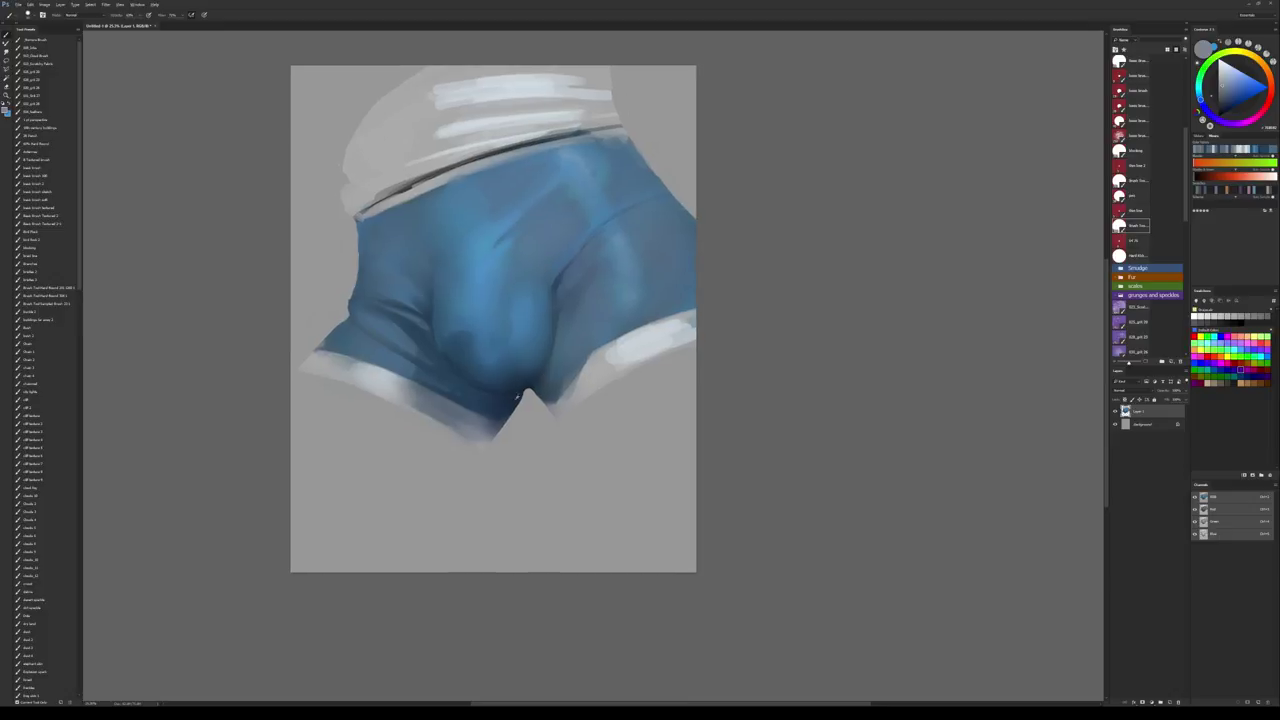
- Deepen the shading at the crotch and along the pouch's left edge with dark blues sampled nearby
alt+click(504, 401)
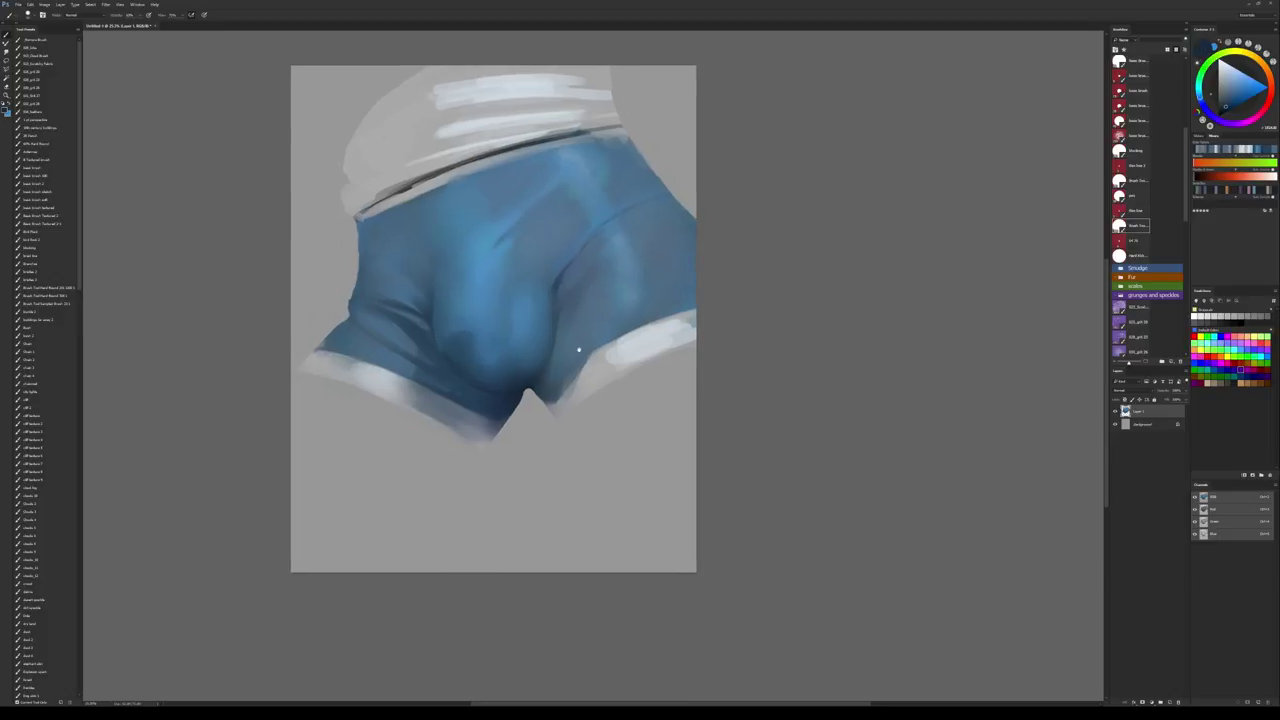
drag(579, 350, 581, 347)
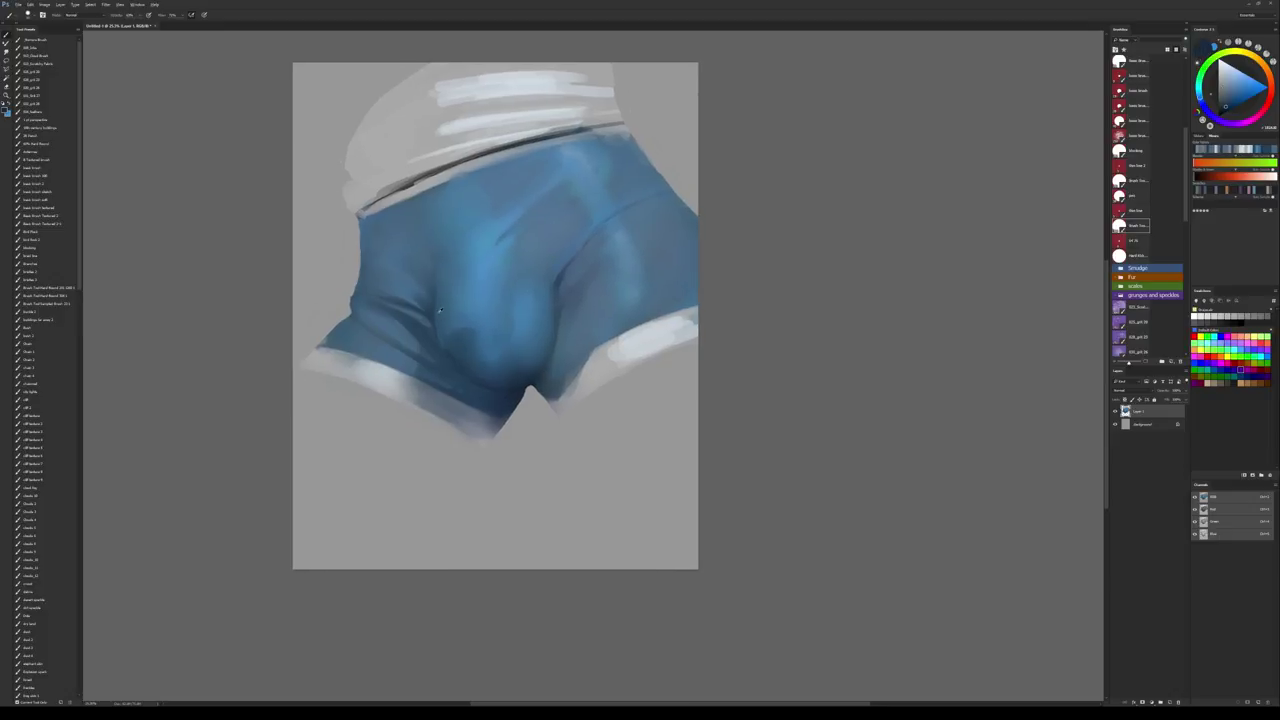
alt+click(430, 309)
alt+click(455, 360)
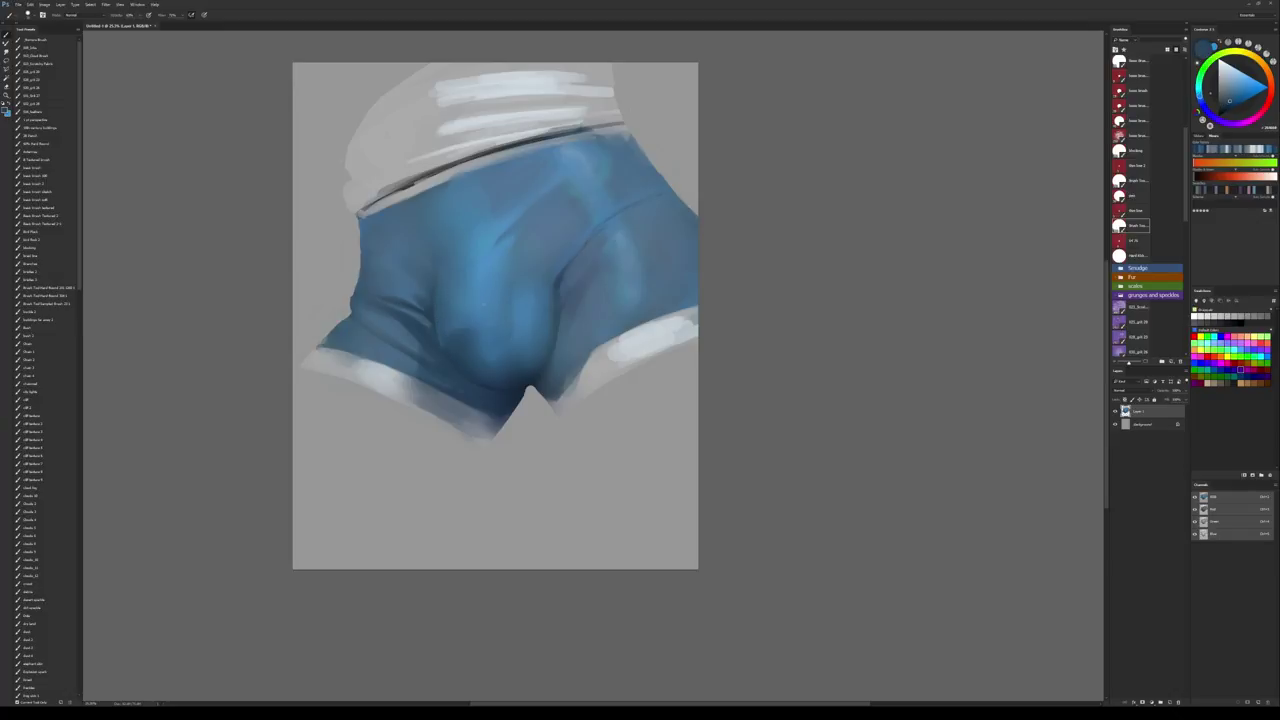
- Clean up the right hem's inner corner beside the crotch using greys sampled from the hem and background
mouse_move(617, 383)
mouse_down()
mouse_move(592, 474)
mouse_move(536, 491)
mouse_up()
alt+click(573, 462)
alt+click(538, 488)
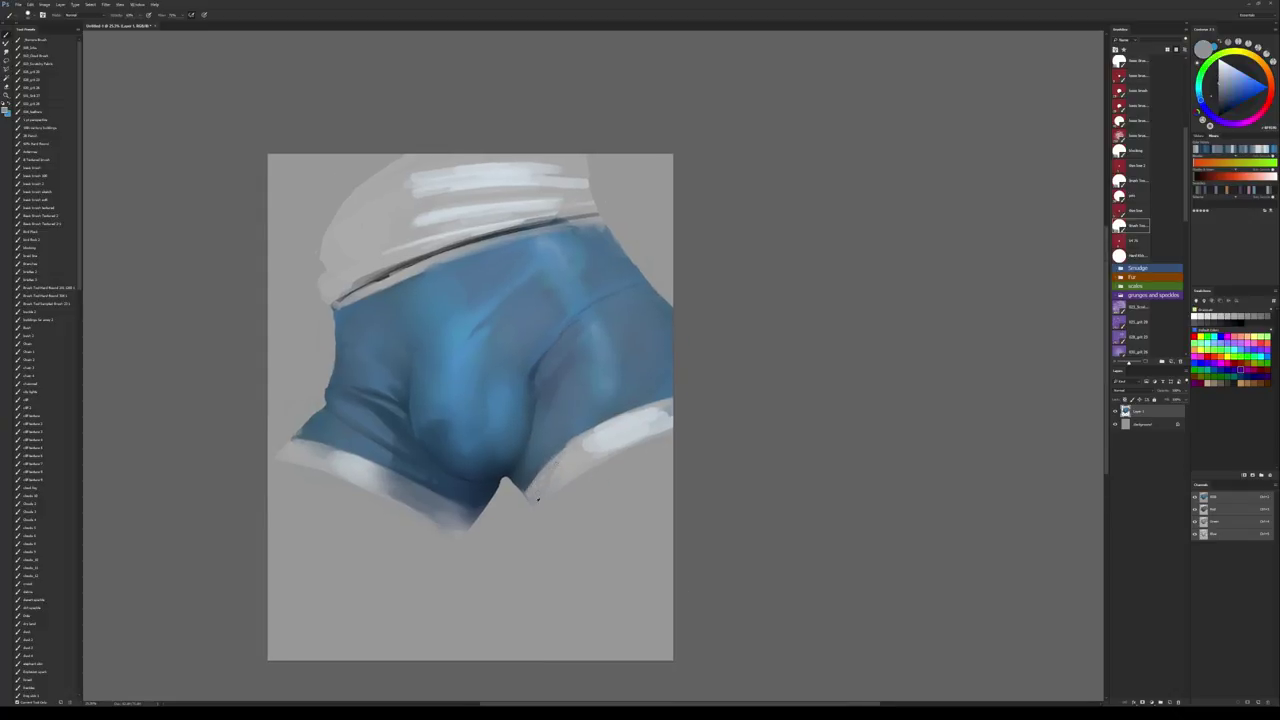
alt+click(514, 506)
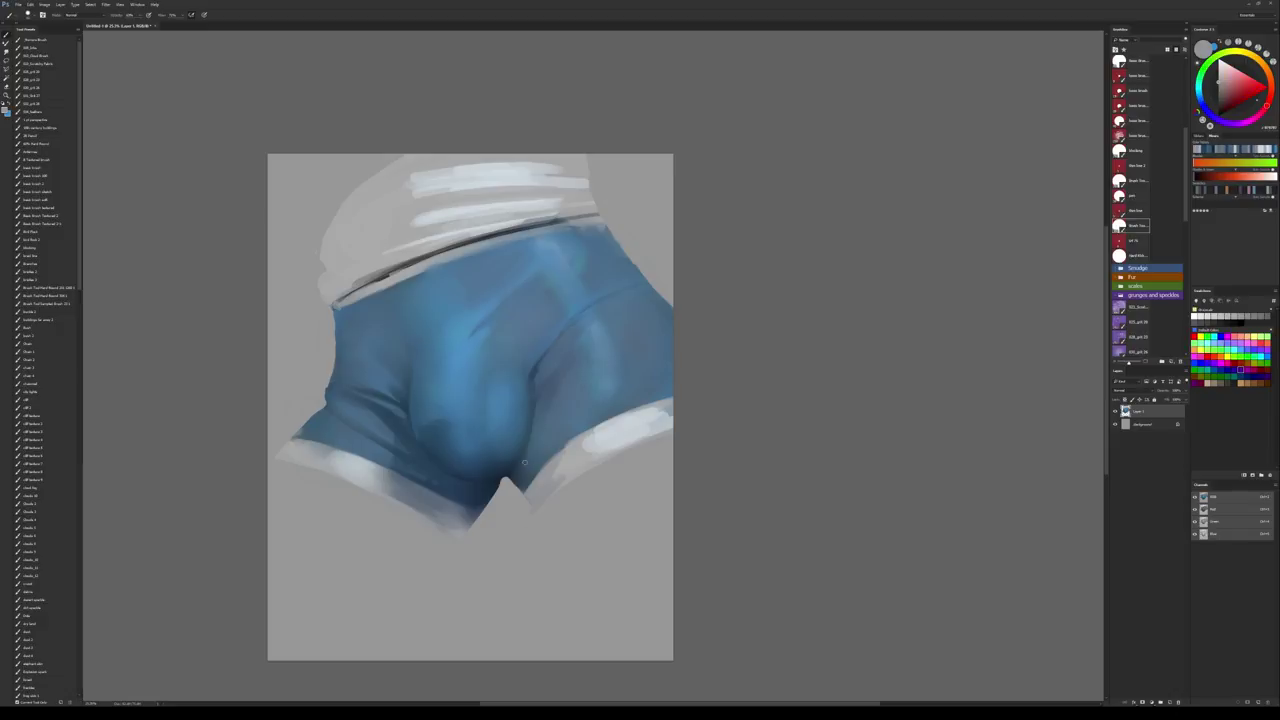
- Soften the crease between the pouch and the right thigh with blues sampled along it
key(x)
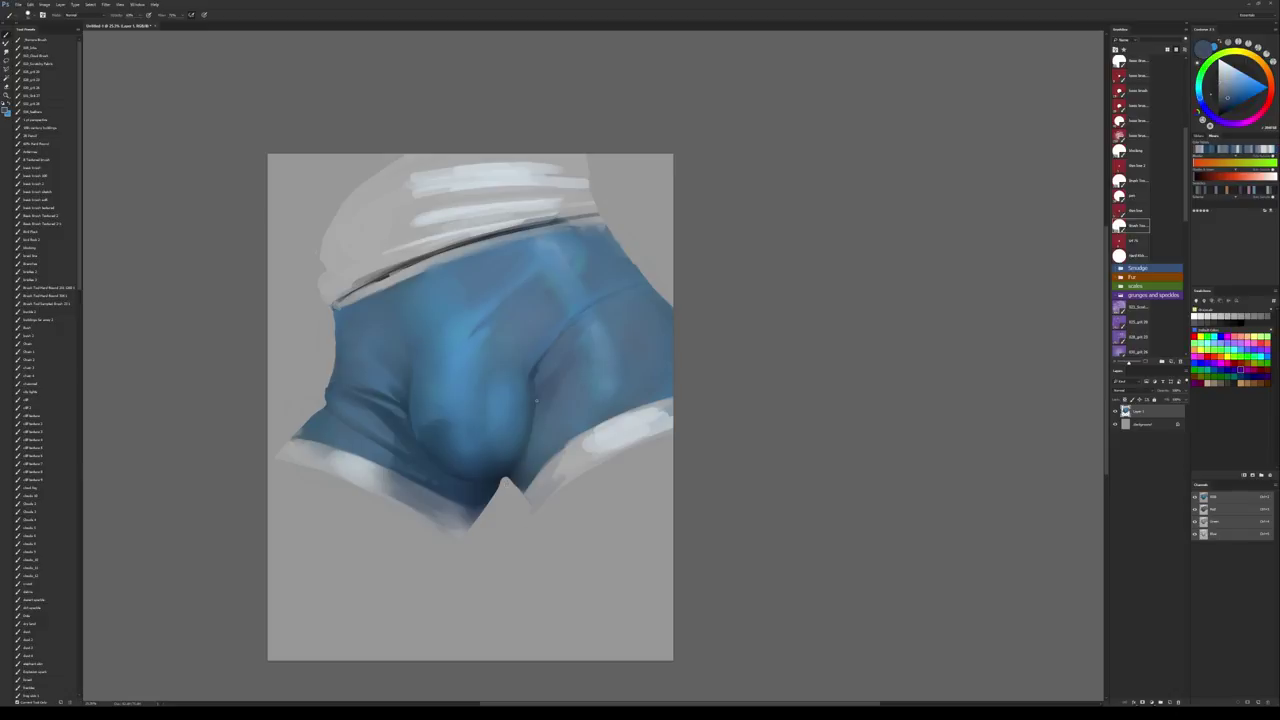
drag(554, 374, 540, 397)
alt+click(535, 386)
alt+click(534, 377)
alt+click(537, 377)
- Tidy the right hip's outline below the waistband with sampled shorts blue and background grey
drag(724, 353, 723, 343)
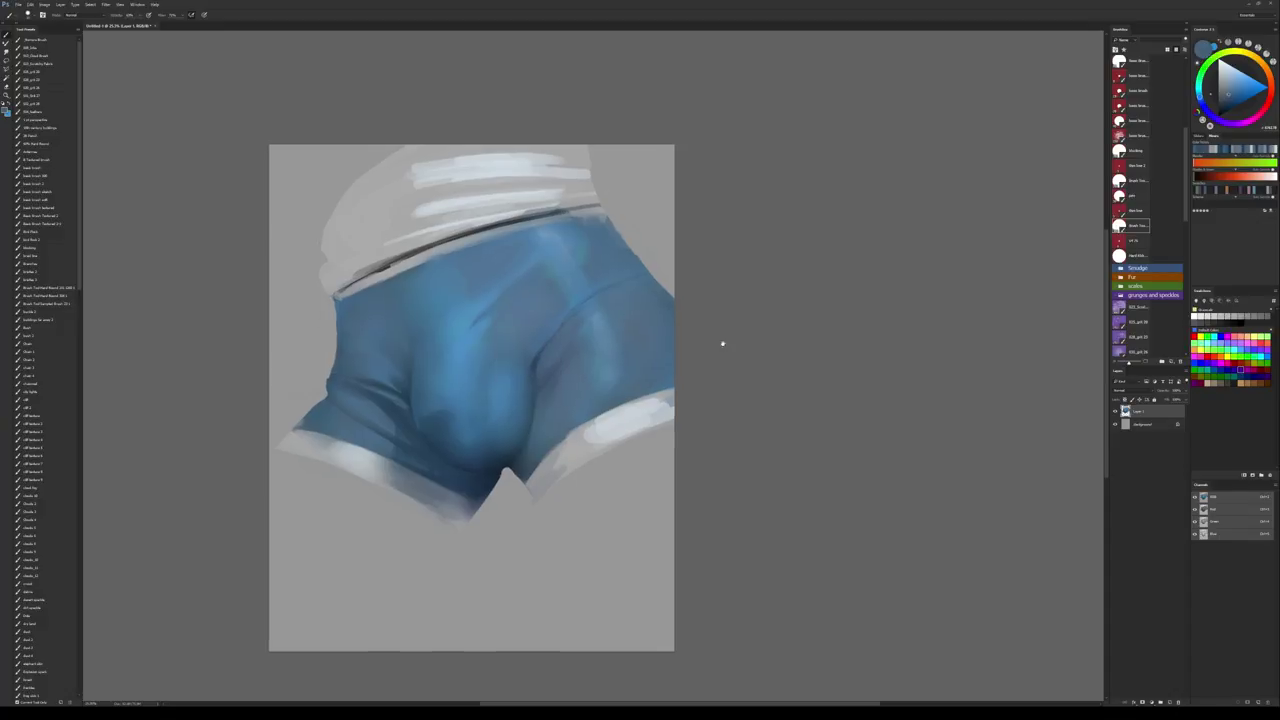
alt+click(603, 243)
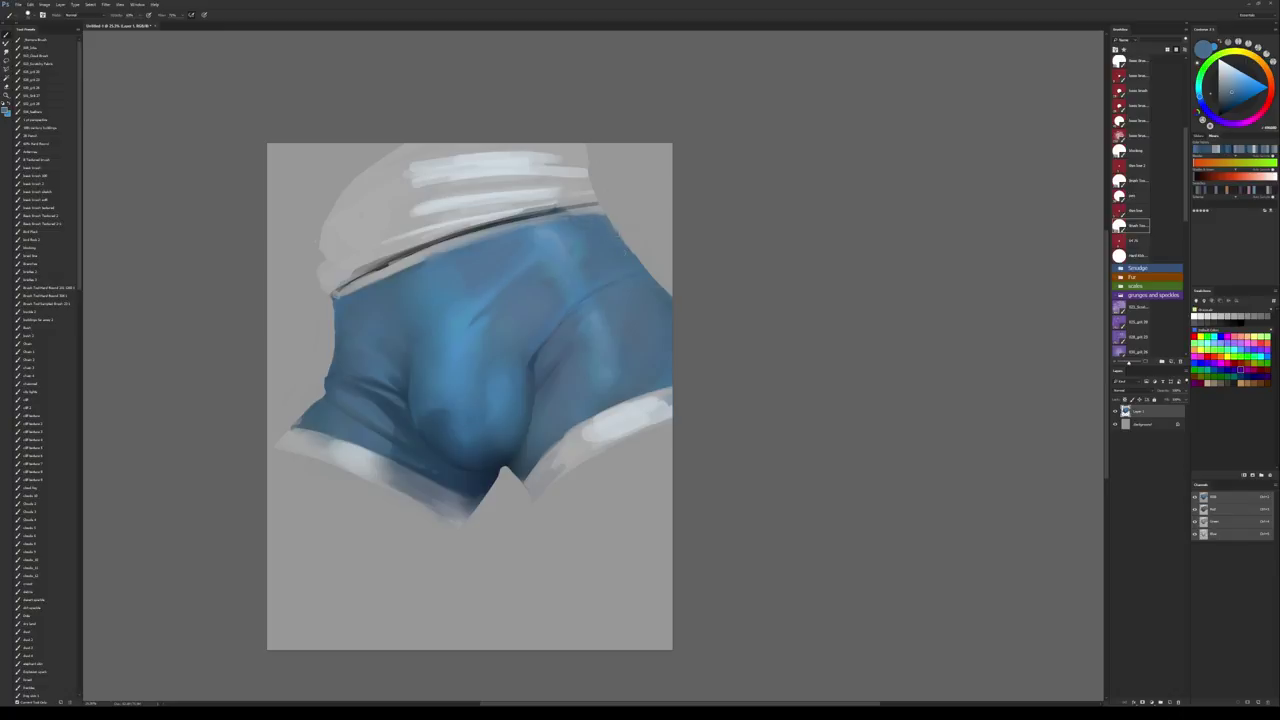
alt+click(631, 241)
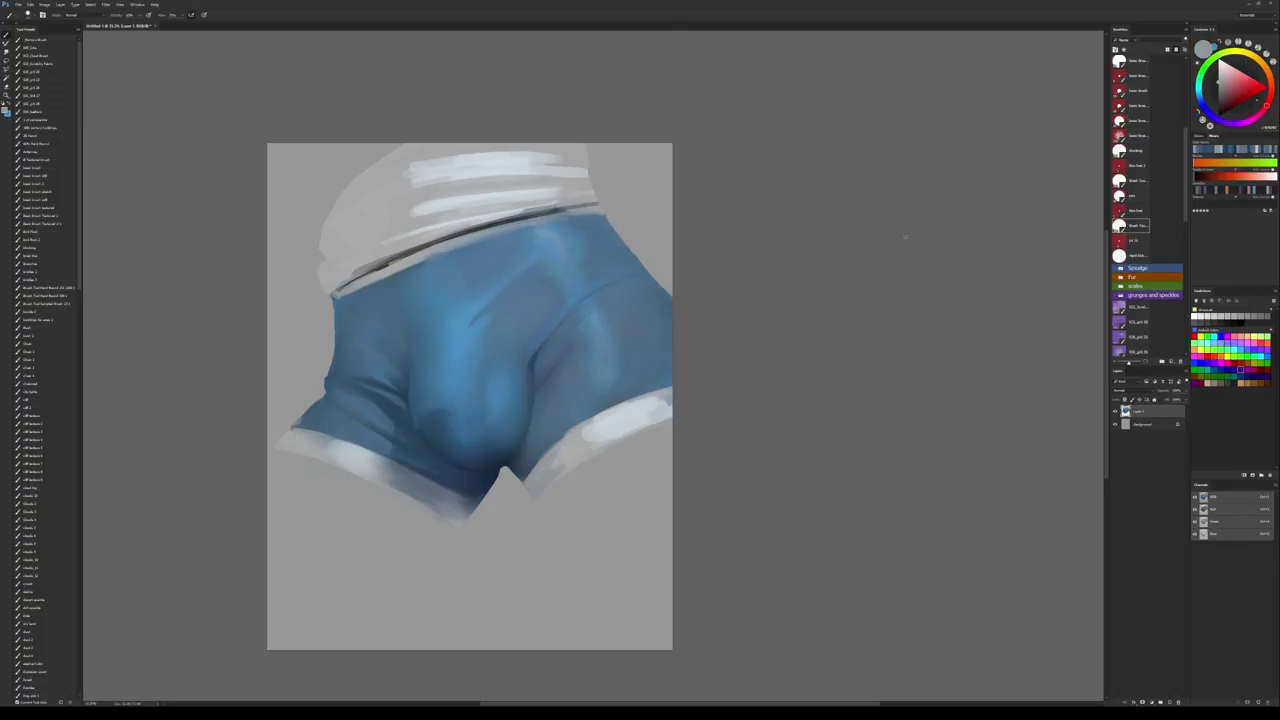
- Paint near-white highlights along the waistband's lower edge with sampled shirt tones, undoing the last stroke
alt+click(479, 198)
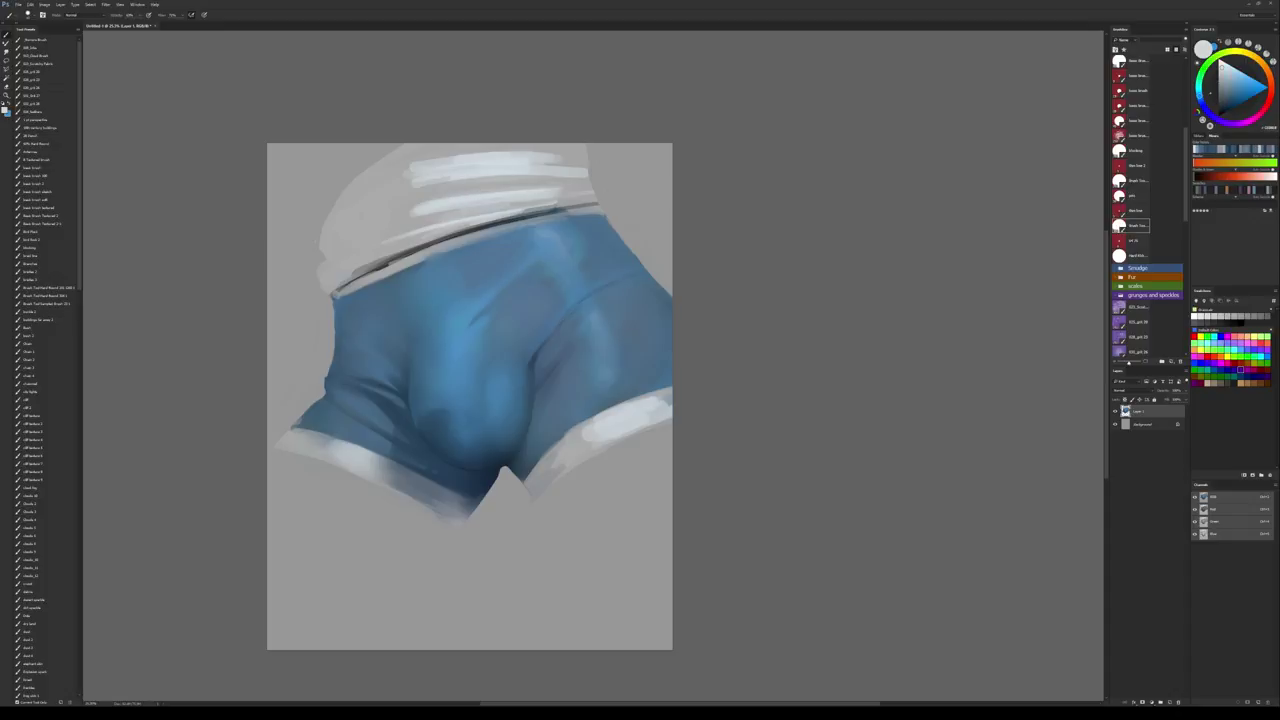
mouse_move(416, 256)
mouse_down()
mouse_move(550, 217)
mouse_move(492, 236)
mouse_up()
alt+click(496, 230)
alt+click(492, 232)
drag(482, 240, 509, 230)
alt+click(476, 237)
alt+click(440, 252)
drag(398, 269, 434, 256)
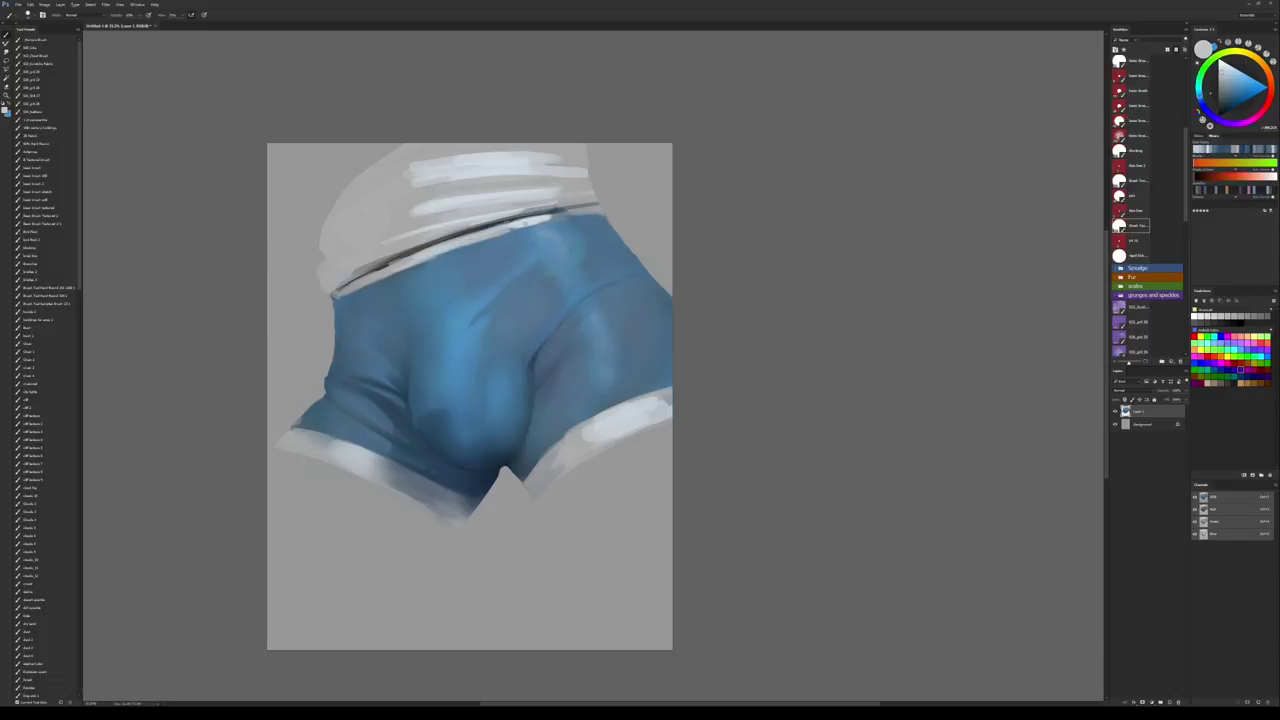
key(ctrl+z)
- Clean up the waistband's left end with a sampled mid grey
alt+click(338, 292)
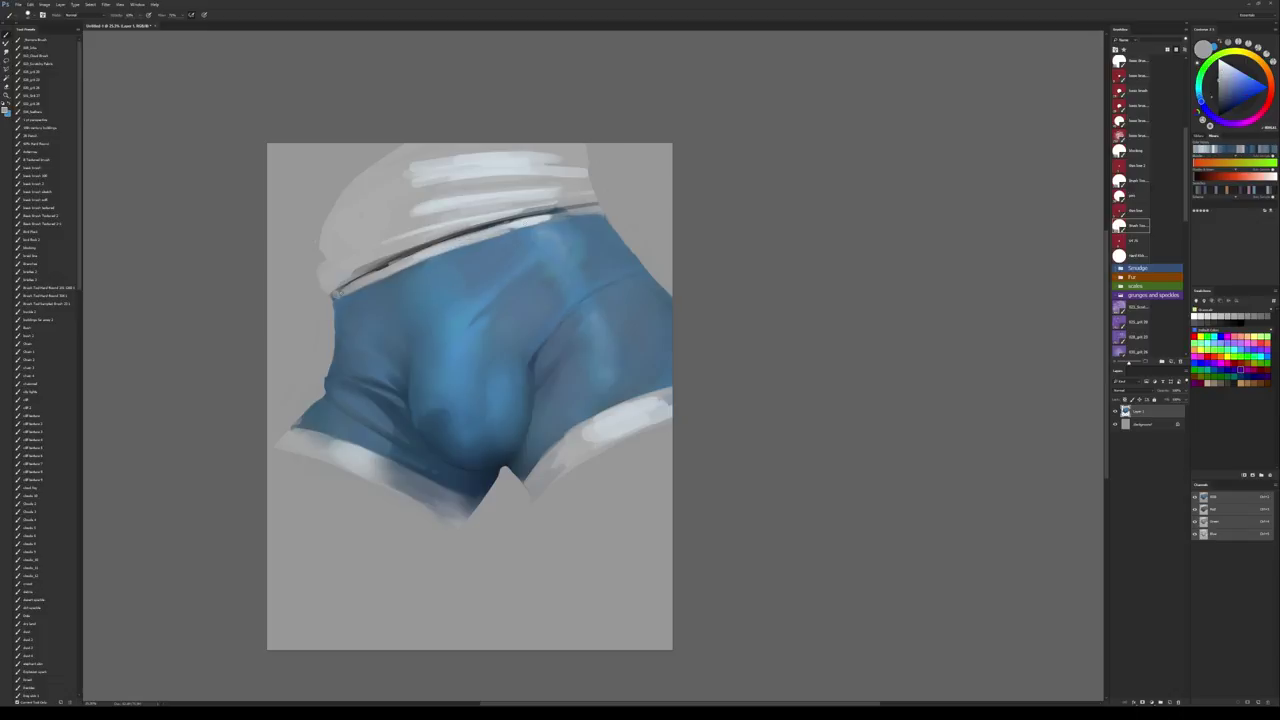
mouse_move(335, 296)
mouse_down()
mouse_move(406, 256)
mouse_move(367, 277)
mouse_up()
drag(700, 416, 691, 394)
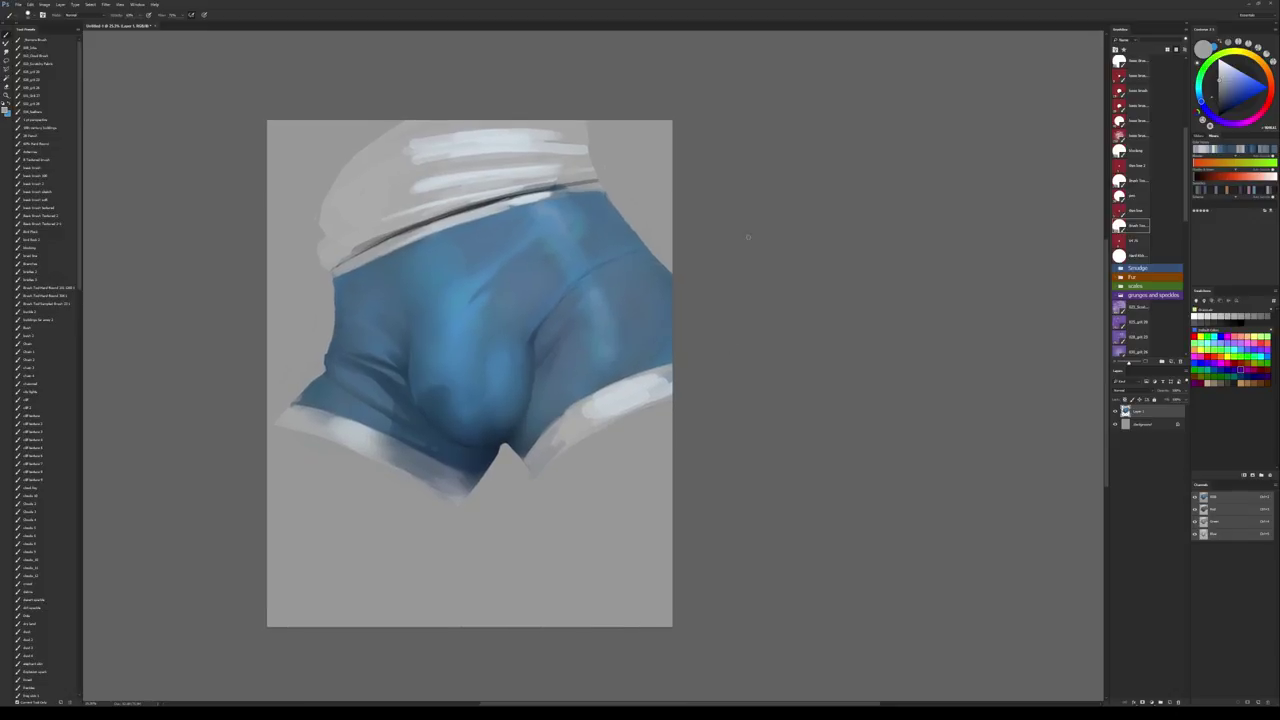
- Smudge the right hem's highlight smooth, and add a new layer above the painting
key(r)
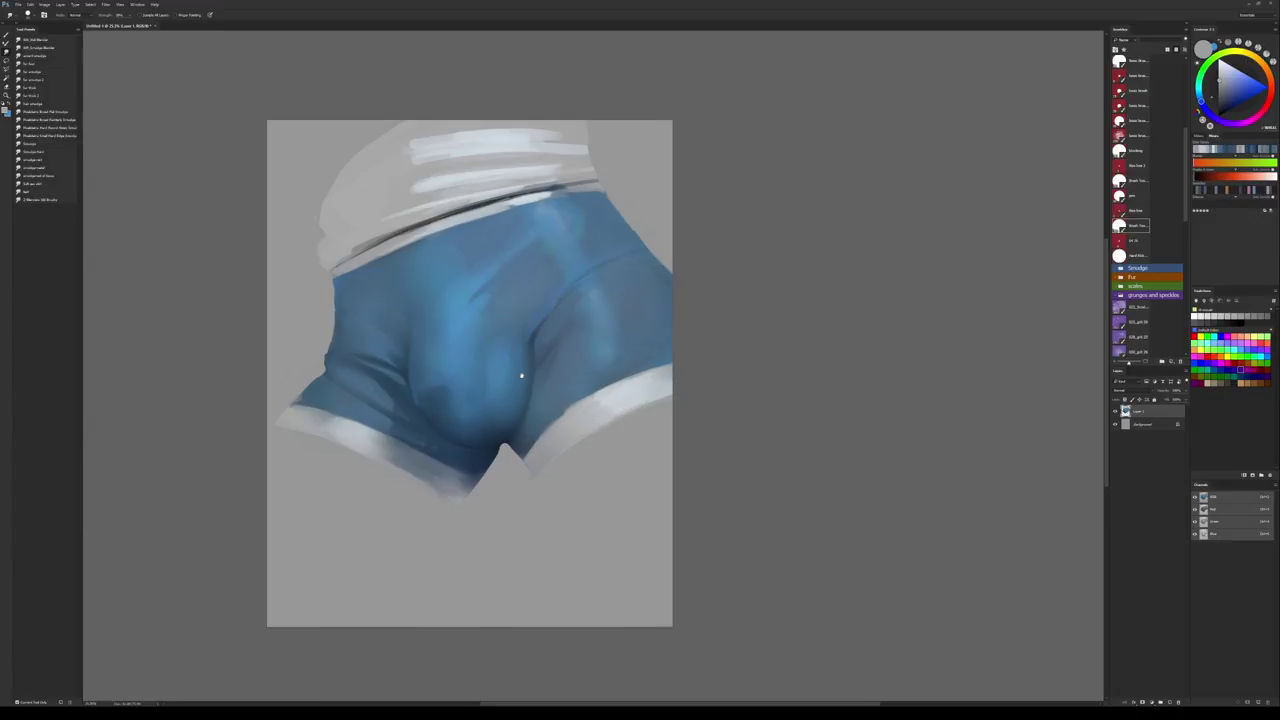
drag(520, 374, 509, 398)
click(1168, 702)
key(b)
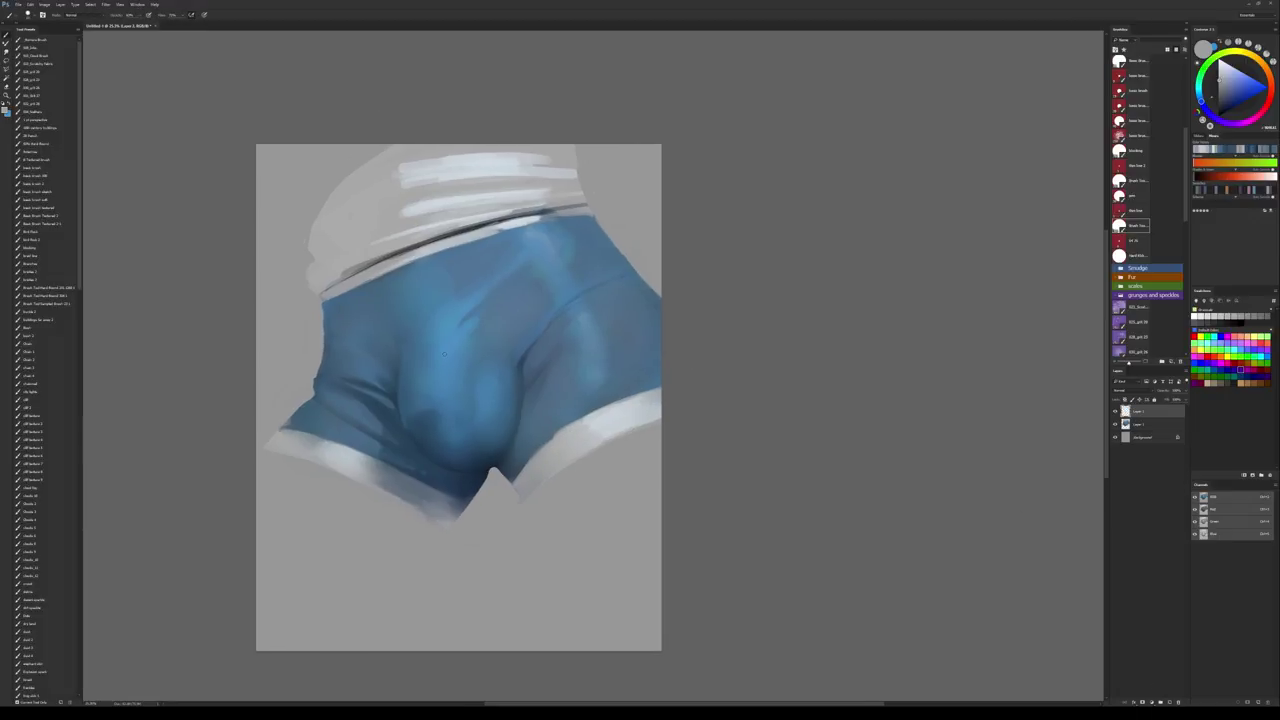
- Sketch a faint light-blue guide line down the front on the new layer, and sample pale grey from the left hem
drag(445, 354, 441, 337)
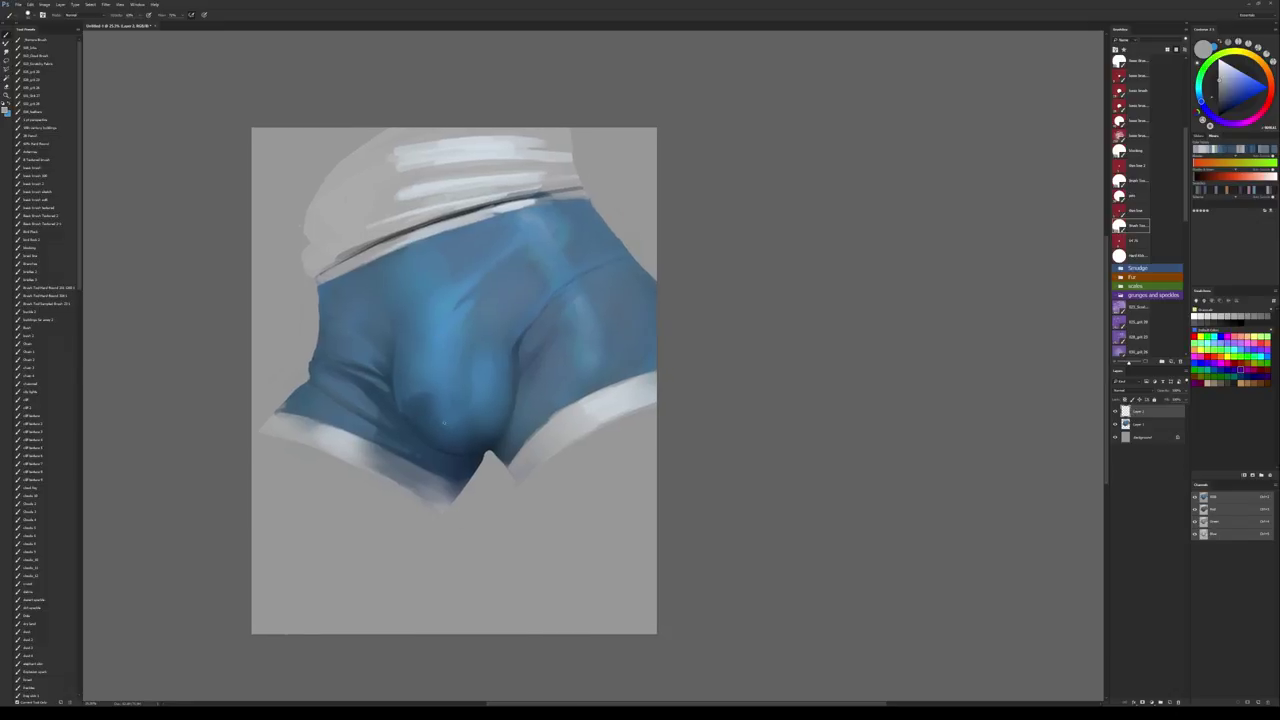
alt+click(427, 397)
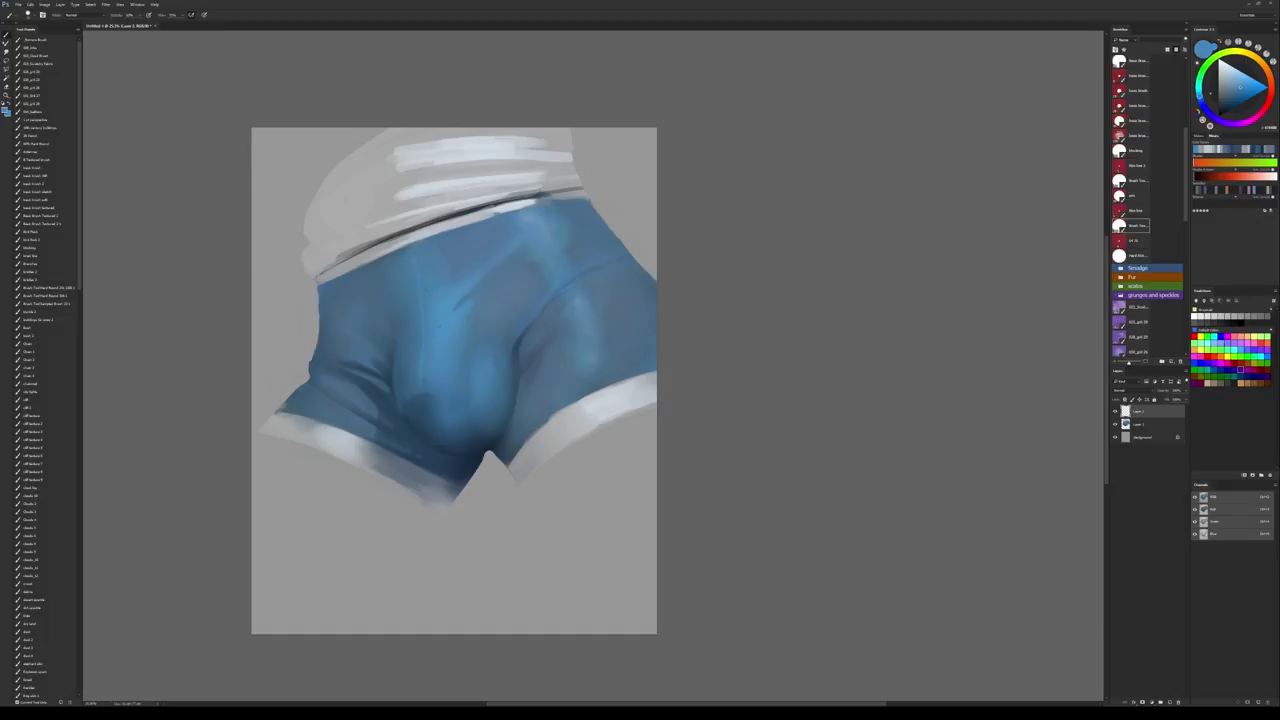
alt+click(467, 313)
alt+click(345, 440)
drag(422, 350, 419, 386)
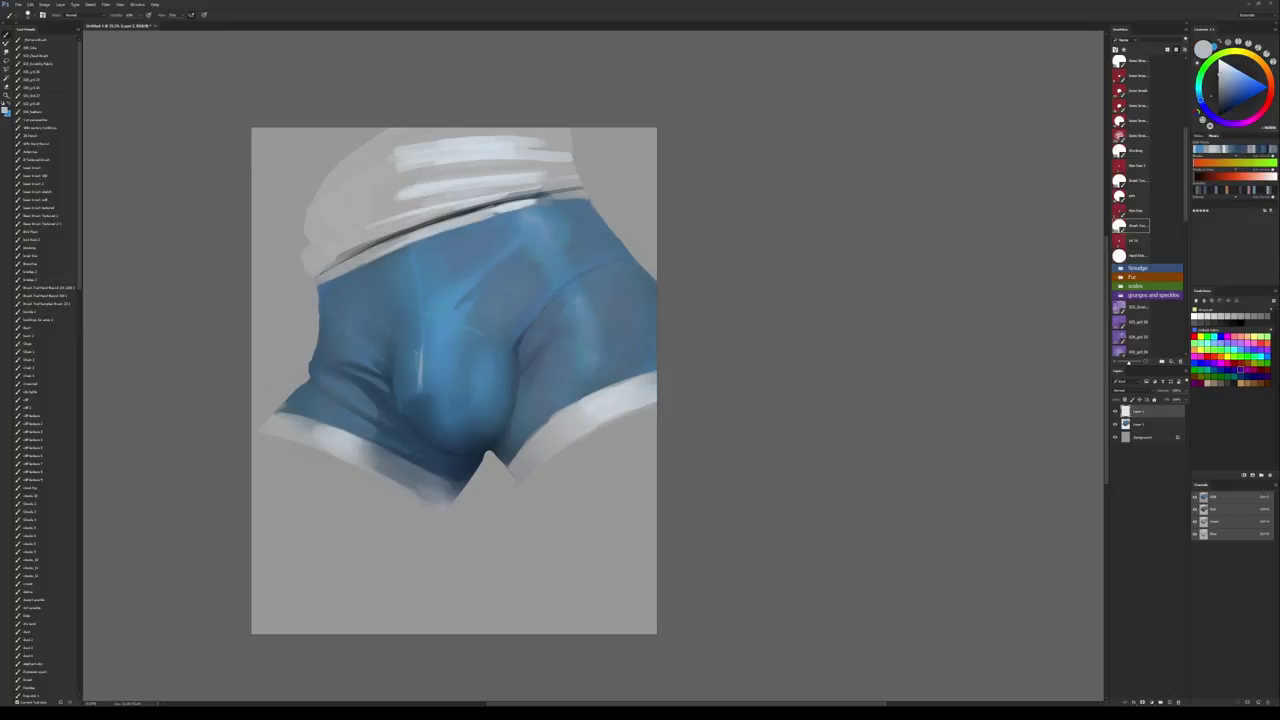
mouse_move(421, 318)
mouse_down()
mouse_move(419, 369)
mouse_move(419, 318)
mouse_up()
mouse_move(408, 250)
mouse_down()
mouse_move(423, 318)
mouse_move(418, 296)
mouse_move(422, 314)
mouse_move(490, 340)
mouse_up()
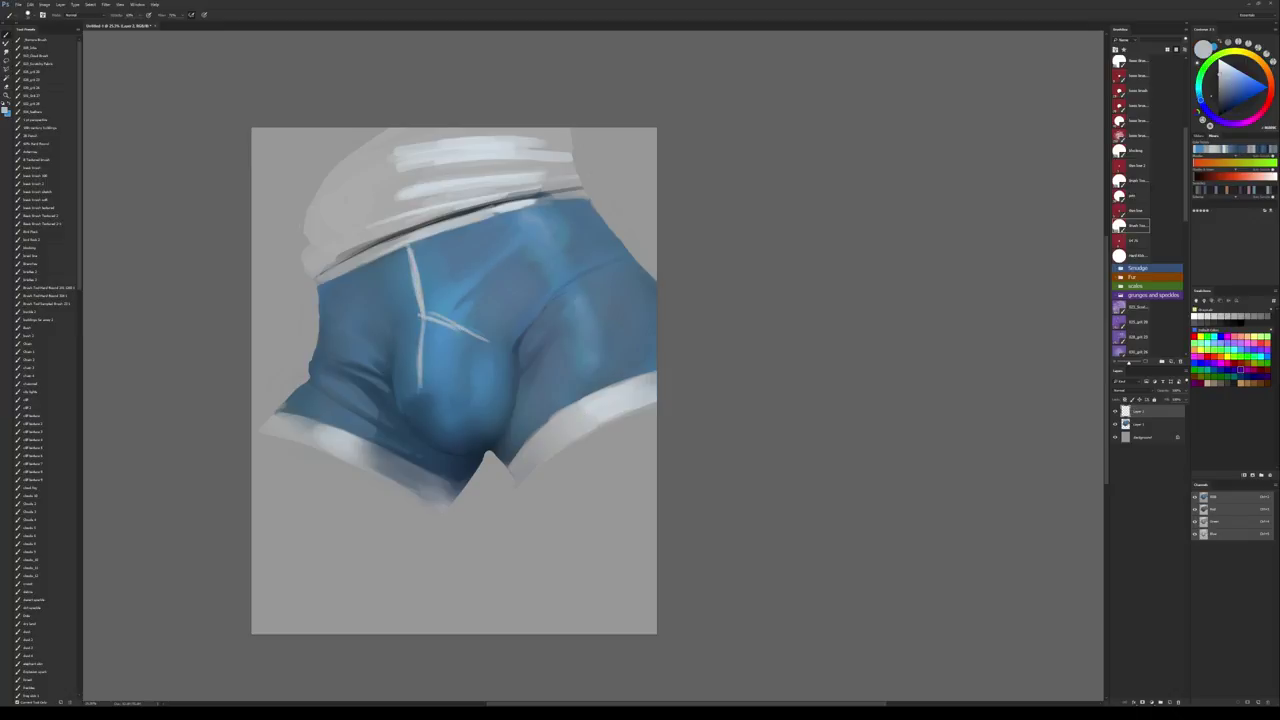
drag(426, 314, 513, 355)
key(ctrl+z)
key(ctrl+z)
key(ctrl+z)
- Draw pale grey seams down from the waistband, around the pouch's left side to the crotch, and across its top
mouse_move(410, 256)
mouse_down()
mouse_move(420, 416)
mouse_move(476, 454)
mouse_up()
drag(421, 336, 418, 410)
drag(418, 344, 417, 412)
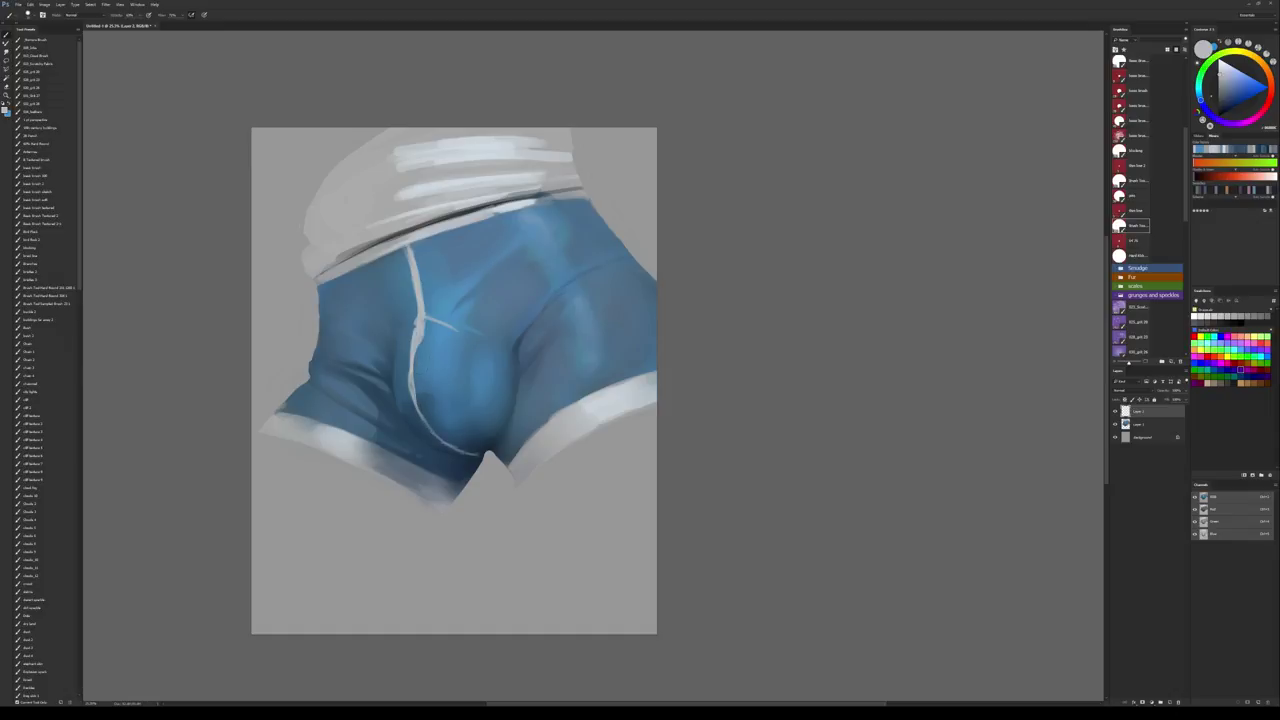
drag(430, 314, 418, 362)
drag(444, 324, 514, 348)
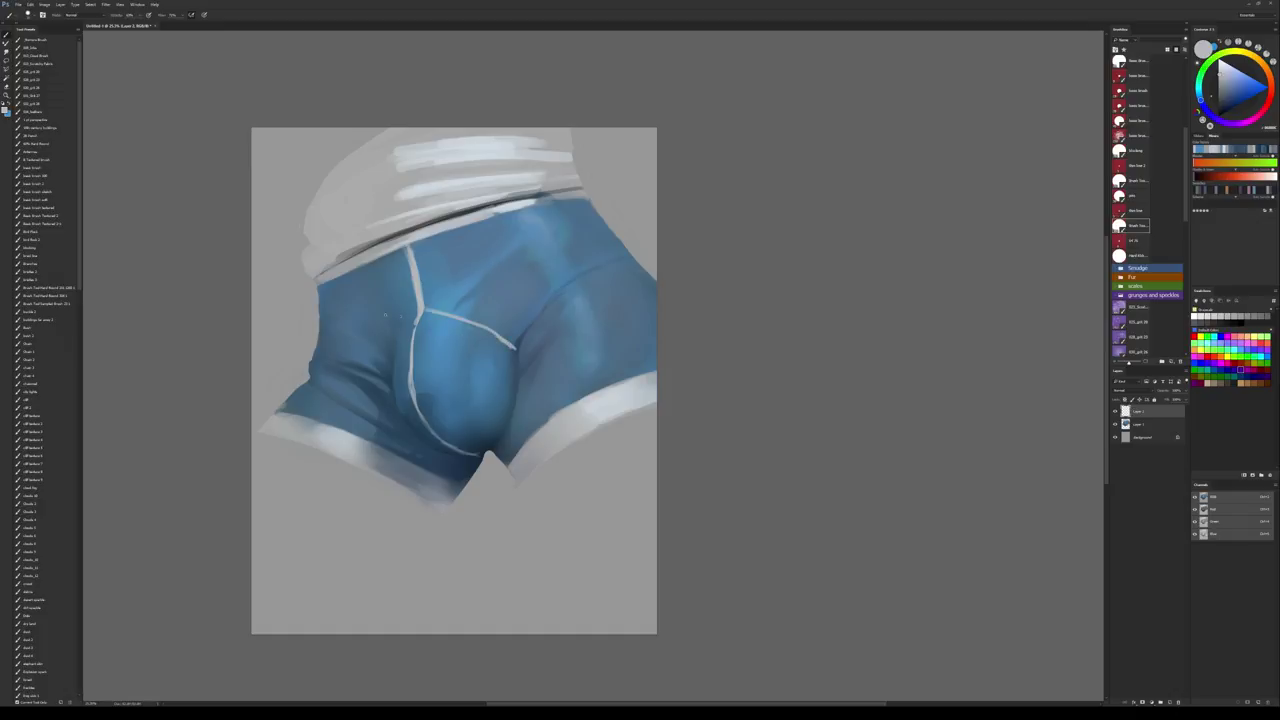
mouse_move(415, 318)
mouse_down()
mouse_move(395, 346)
mouse_move(411, 320)
mouse_up()
- Draw a pale grey side seam down the right hip from the waistband to the canvas edge
drag(515, 347, 469, 368)
drag(534, 223, 612, 320)
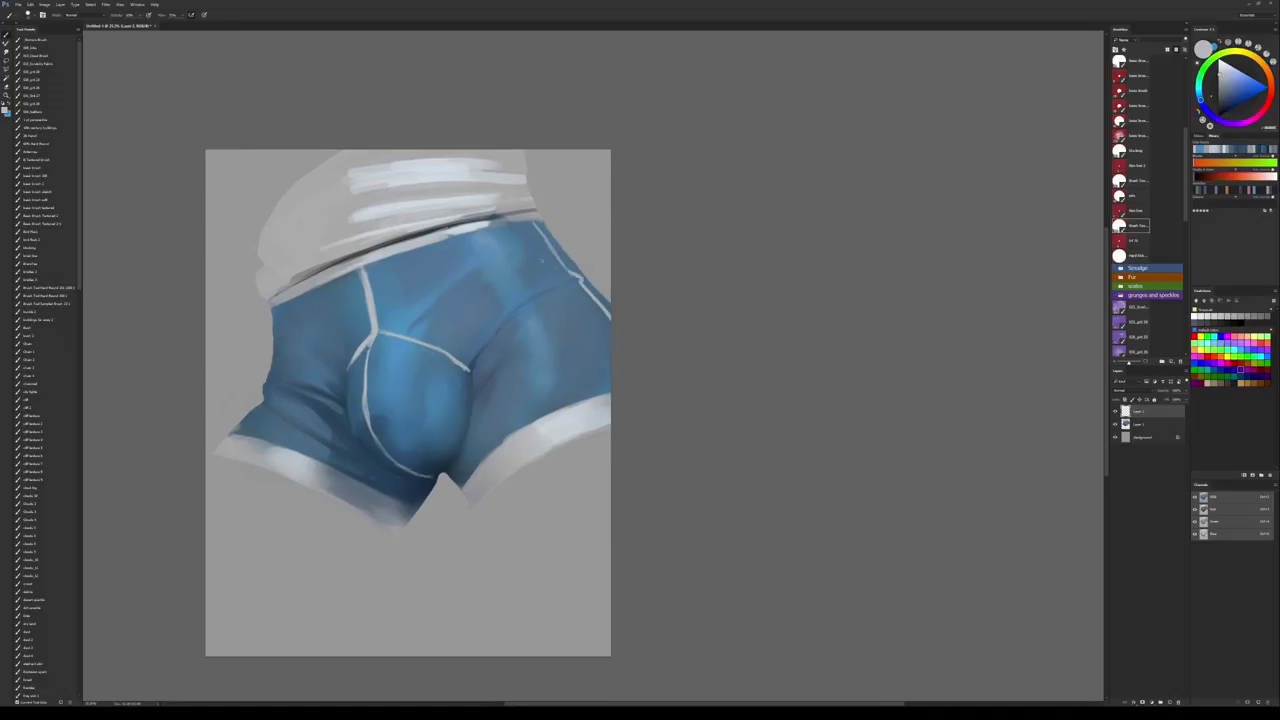
drag(543, 239, 569, 267)
drag(561, 327, 548, 330)
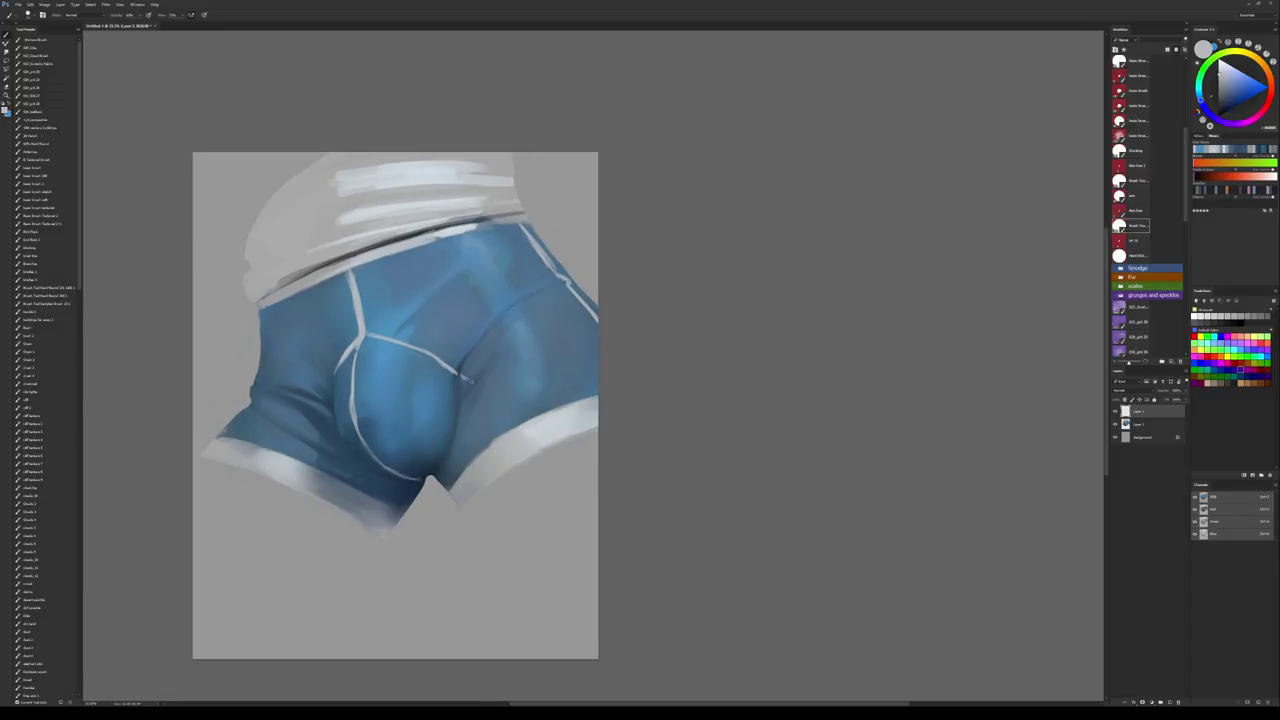
- Draw pale grey seams down both legs, from the pouch's sides to the hems
drag(462, 374, 505, 428)
mouse_move(320, 448)
mouse_down()
mouse_move(319, 468)
mouse_move(334, 404)
mouse_up()
drag(394, 415, 399, 447)
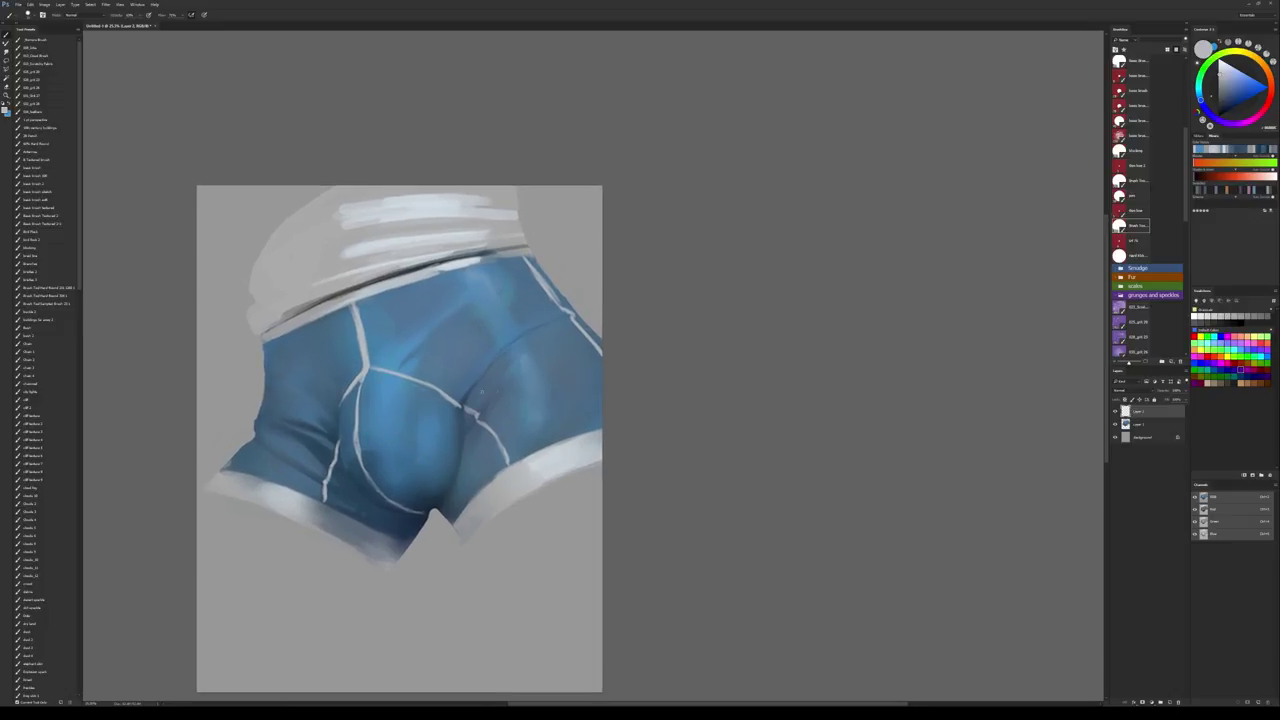
- Thicken the front vertical seam, the pouch's top seam and the right leg seam with sampled seam grey
drag(482, 392, 483, 397)
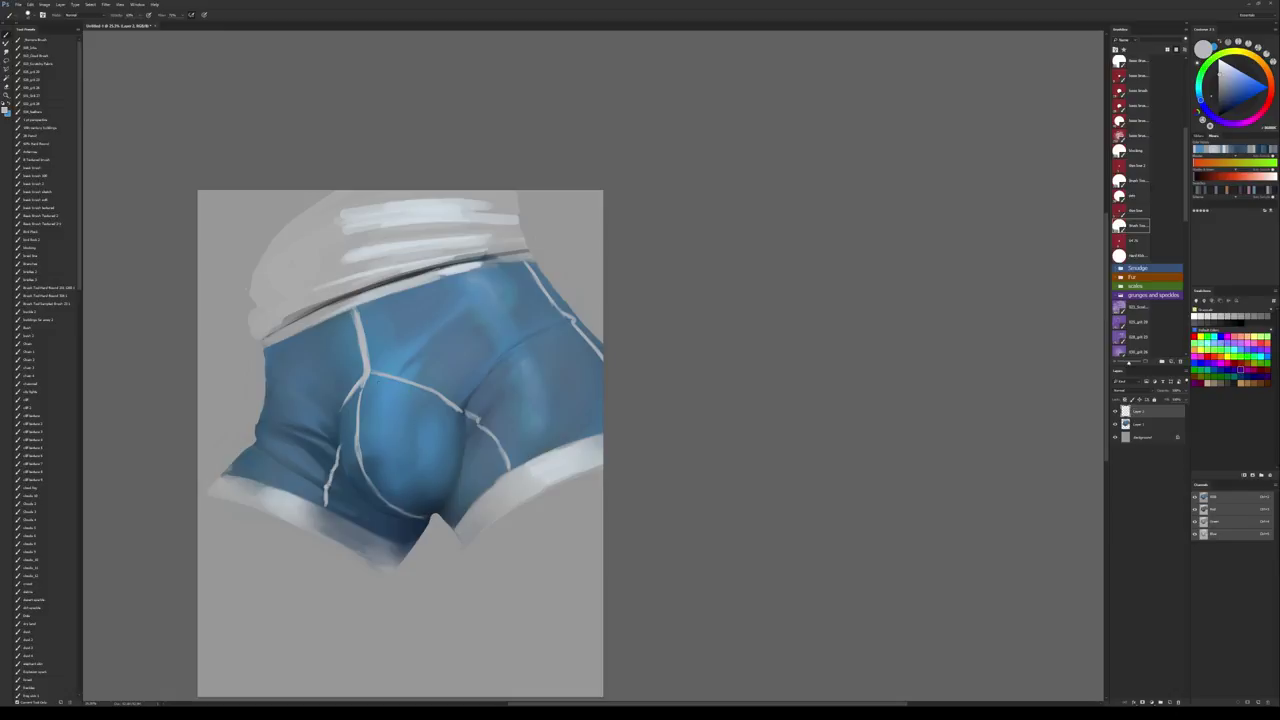
alt+click(361, 318)
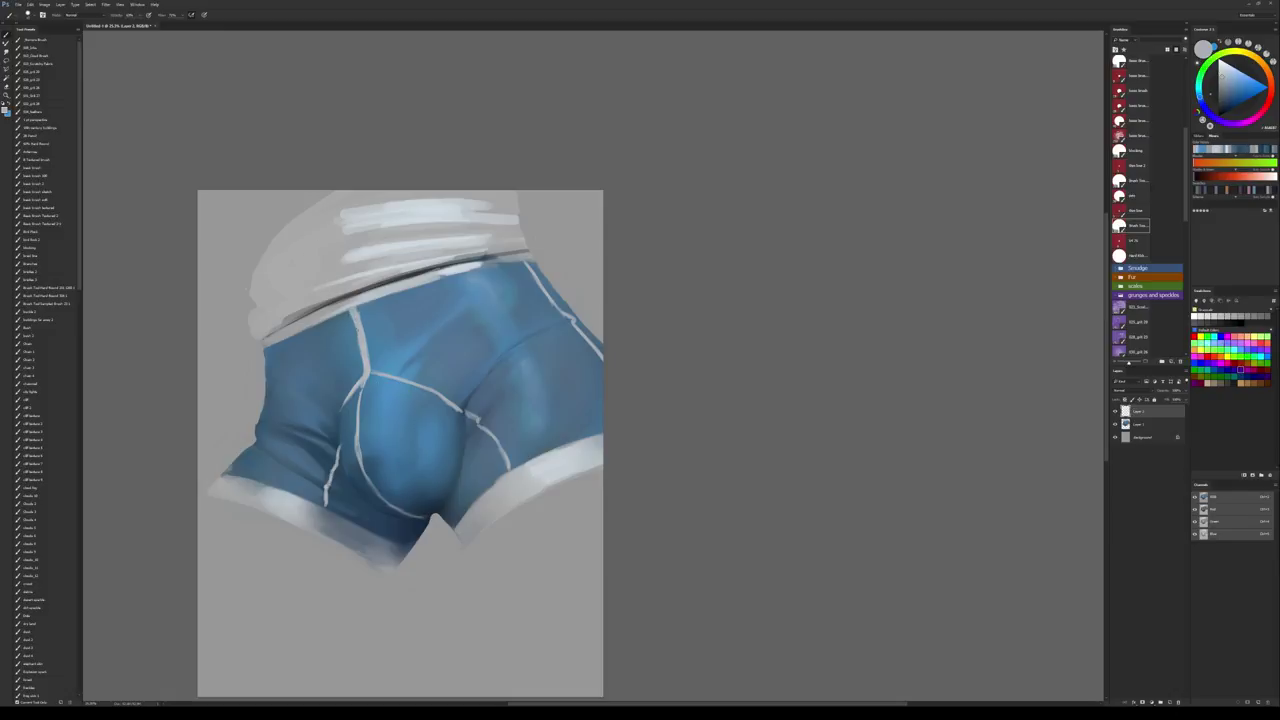
drag(353, 316, 365, 338)
drag(370, 370, 462, 408)
drag(466, 413, 505, 462)
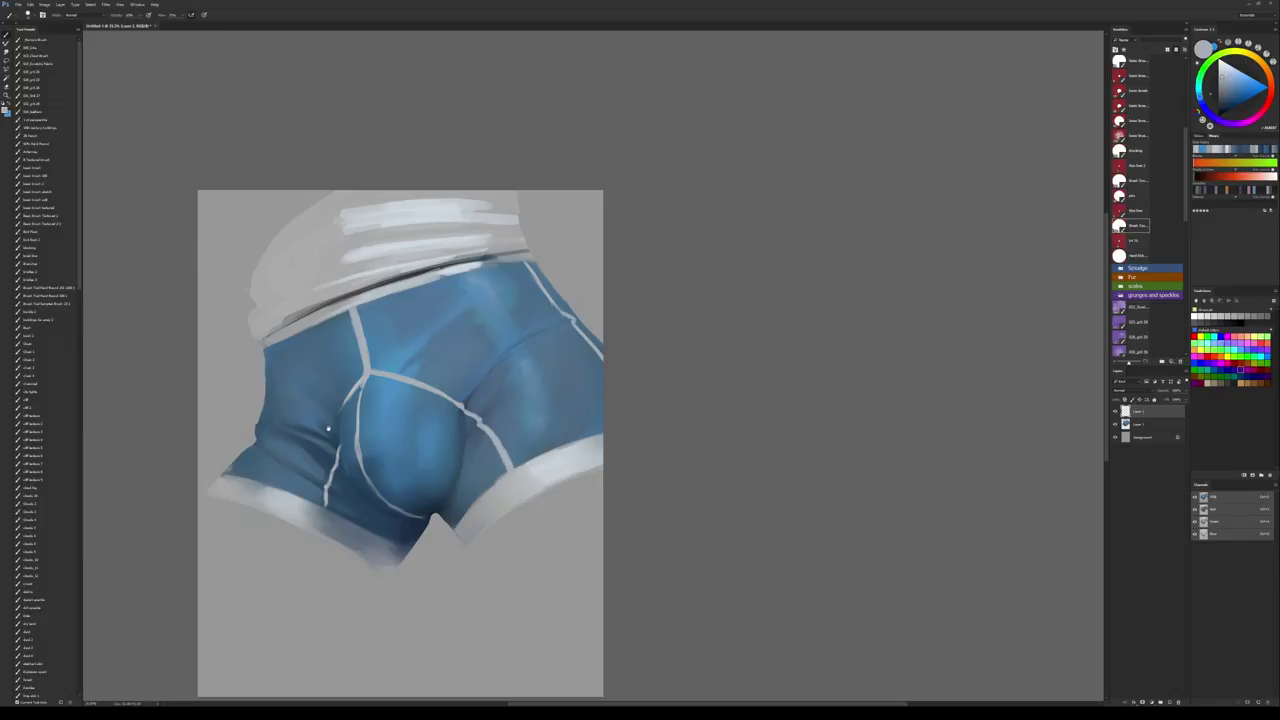
- Thicken the curved seam around the pouch's left side down to the crotch, and touch up the short seam beside it
drag(328, 428, 330, 416)
mouse_move(366, 373)
mouse_down()
mouse_move(359, 441)
mouse_move(378, 478)
mouse_up()
drag(364, 450, 370, 462)
drag(325, 373, 375, 273)
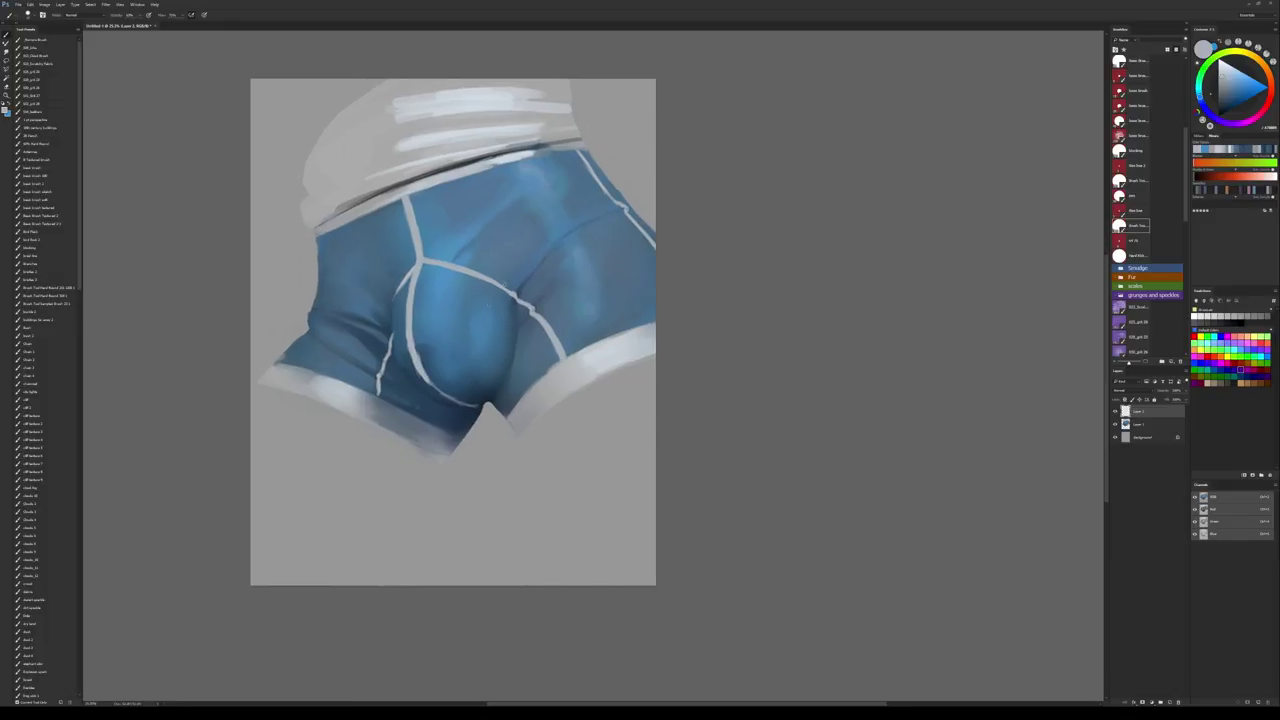
mouse_move(422, 372)
mouse_down()
mouse_move(454, 402)
mouse_move(487, 403)
mouse_up()
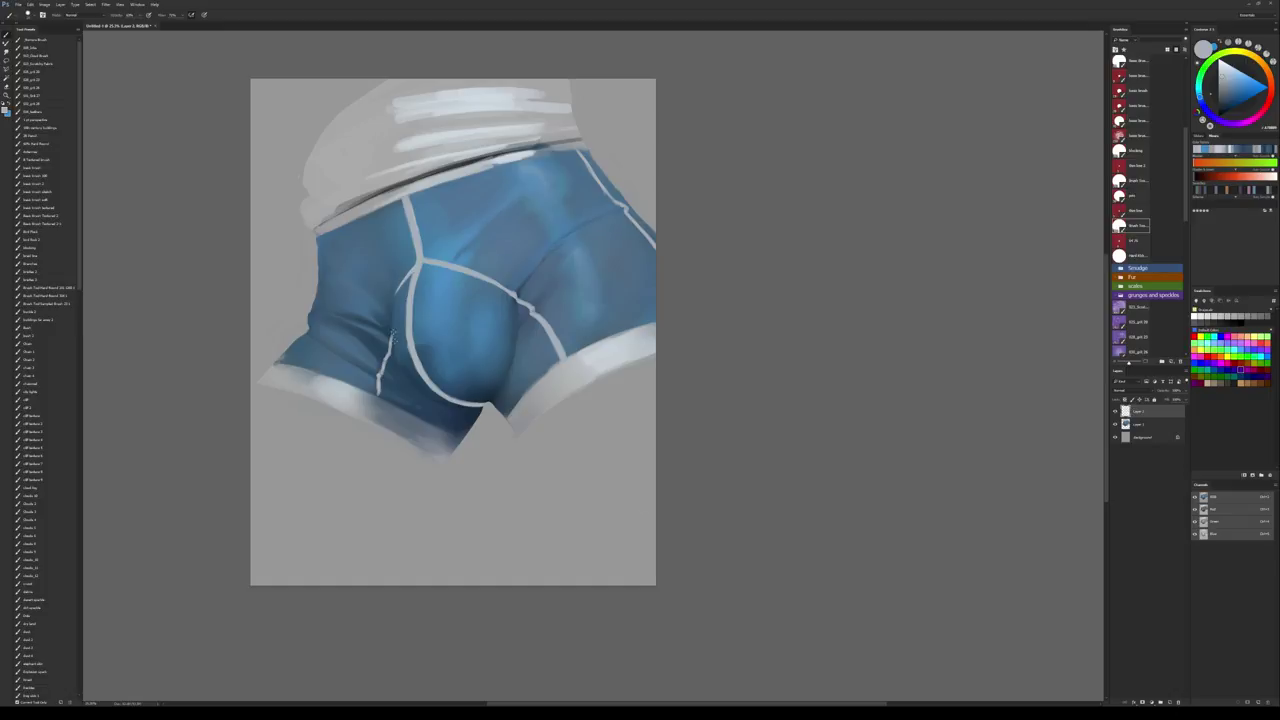
drag(510, 339, 523, 389)
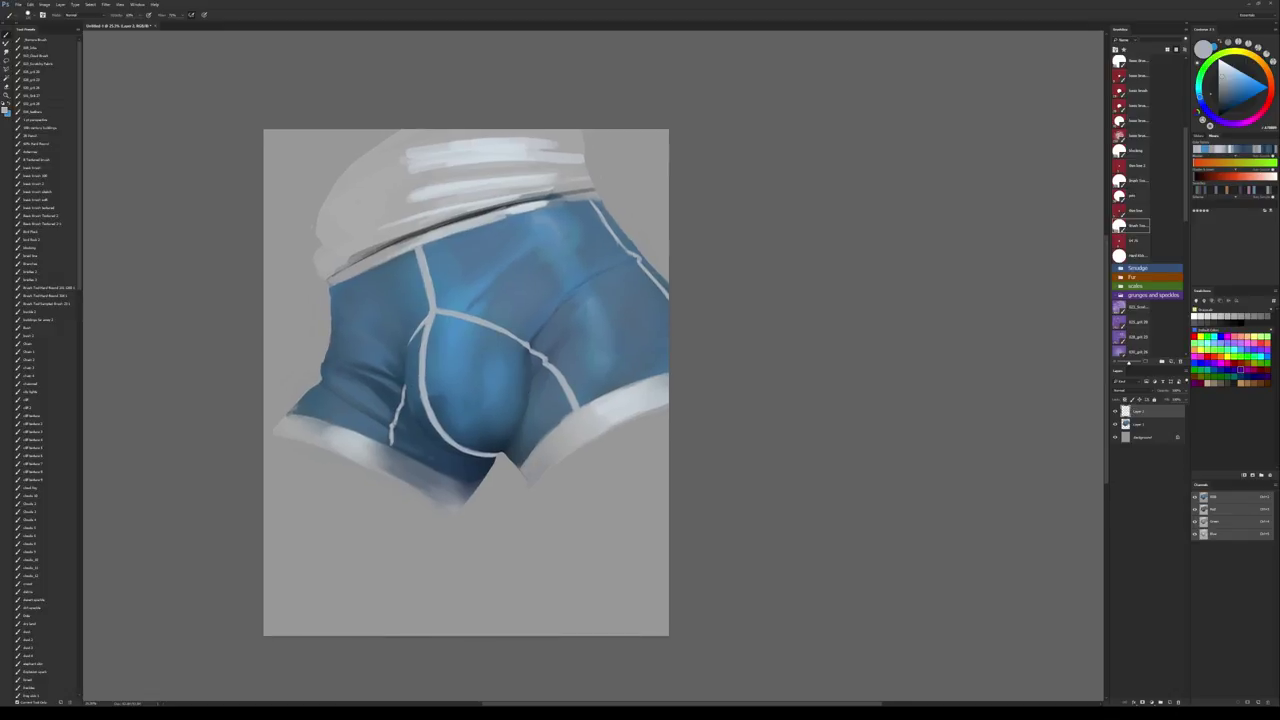
drag(419, 319, 416, 318)
drag(469, 362, 448, 340)
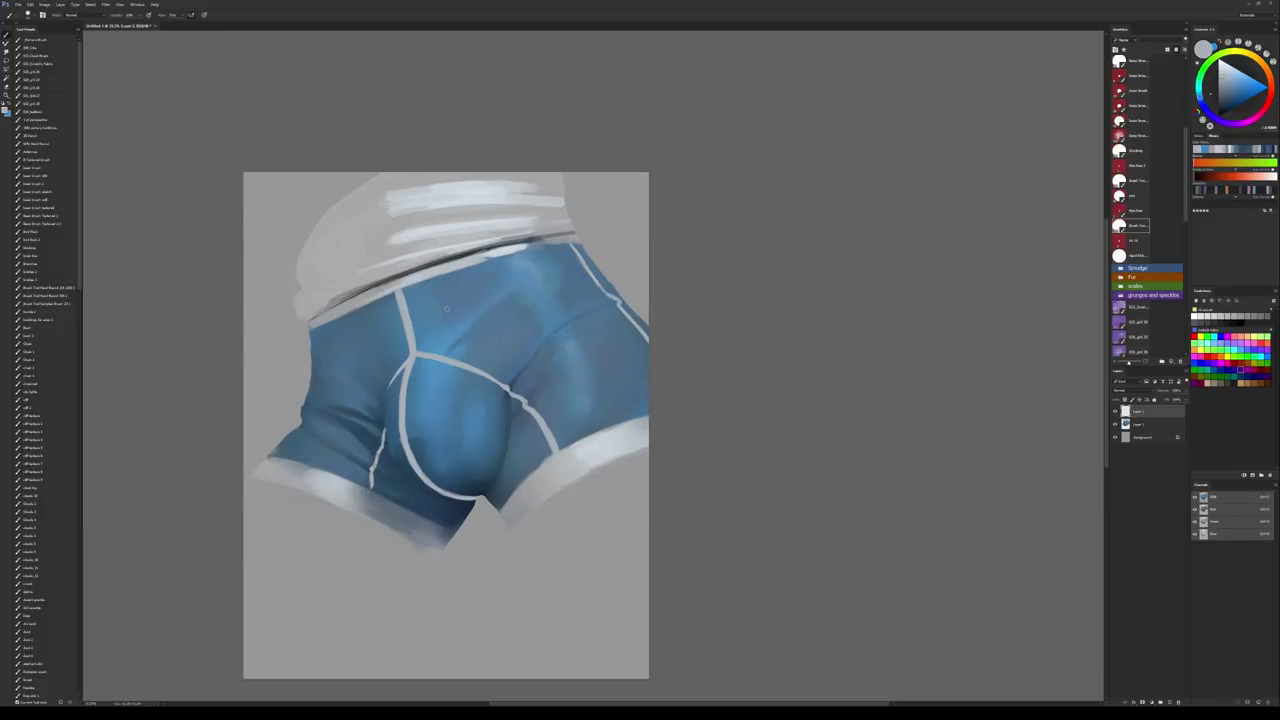
- Reduce the brush size and lock the transparent pixels of the light piping layer
key(bracketleft)
key(bracketleft)
key(bracketleft)
key(bracketleft)
key(bracketleft)
key(bracketleft)
key(bracketleft)
key(bracketleft)
click(1124, 400)
- Enlarge the brush and shade the left leg seam and the piping around the pouch with a sampled darker grey-blue
key(bracketright)
key(bracketright)
key(bracketright)
key(bracketright)
key(bracketright)
key(bracketright)
alt+click(386, 490)
drag(380, 434, 366, 456)
drag(386, 398, 391, 348)
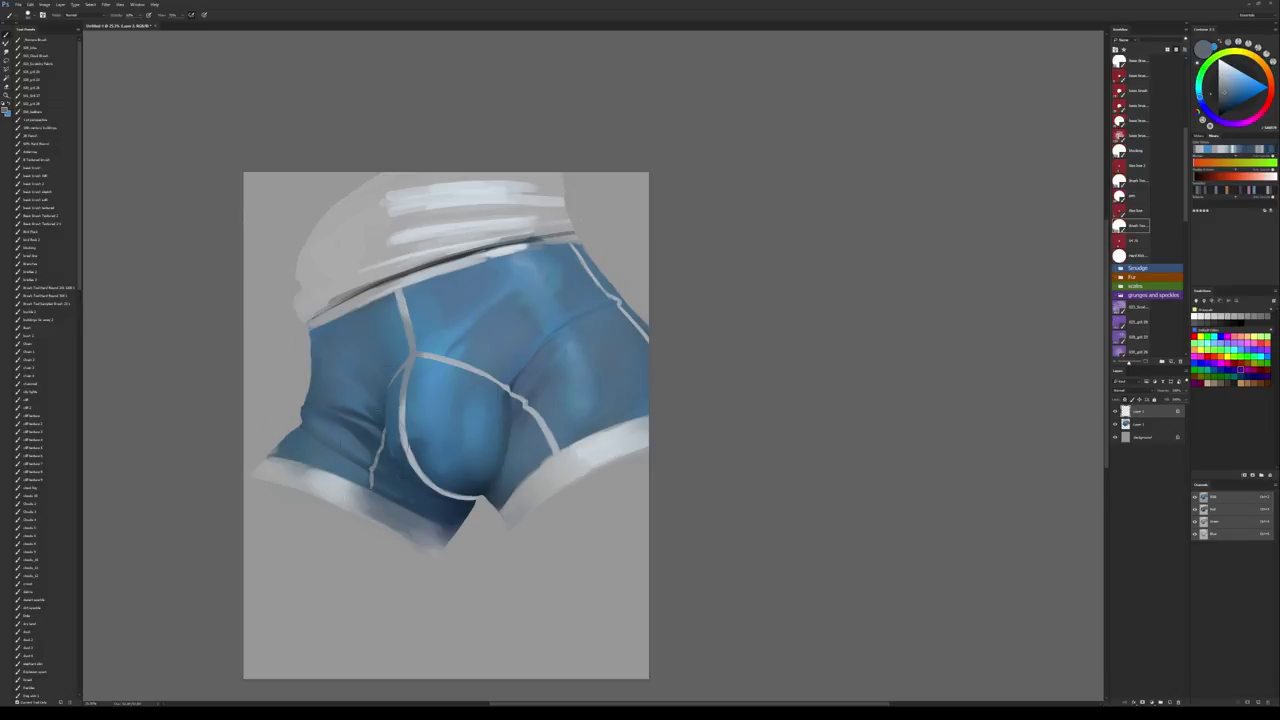
drag(405, 426, 478, 497)
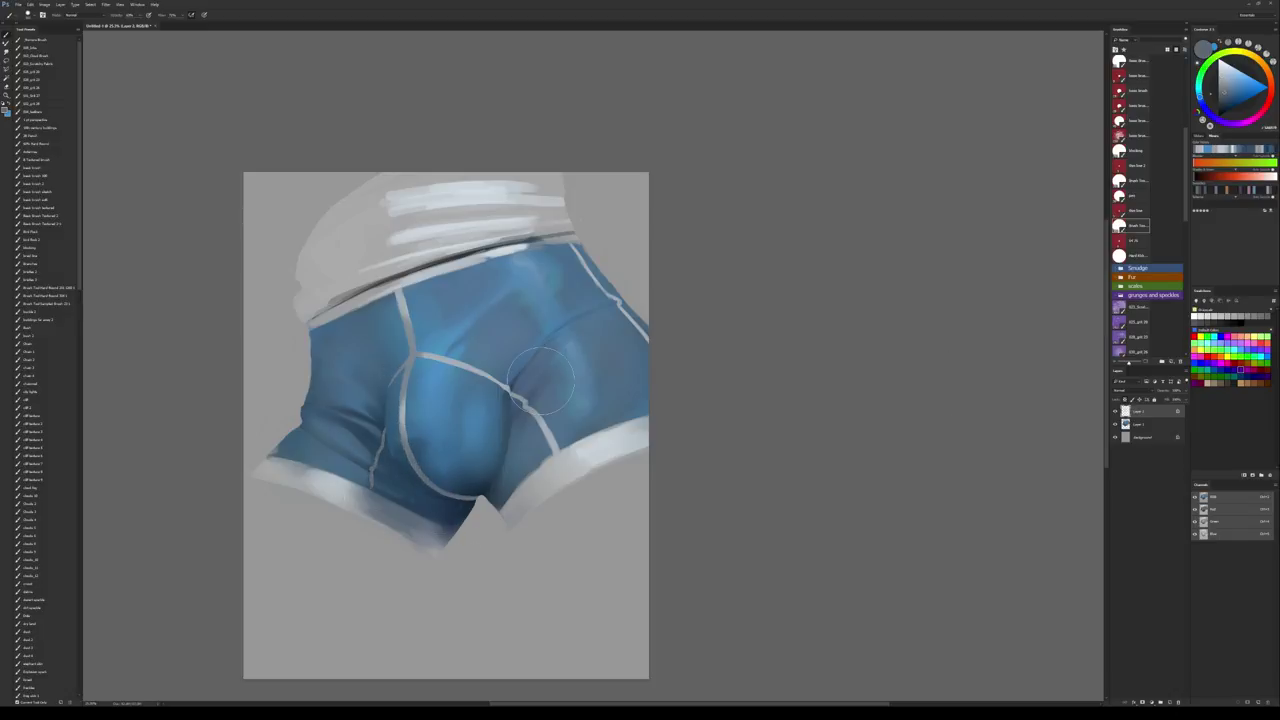
- Refine the piping from the waistband down the pouch's left edge with a smaller brush, then sample a light trim colour
key(bracketleft)
key(bracketleft)
key(bracketleft)
key(bracketleft)
key(bracketleft)
key(bracketleft)
key(bracketleft)
key(bracketleft)
drag(399, 292, 400, 420)
alt+click(410, 395)
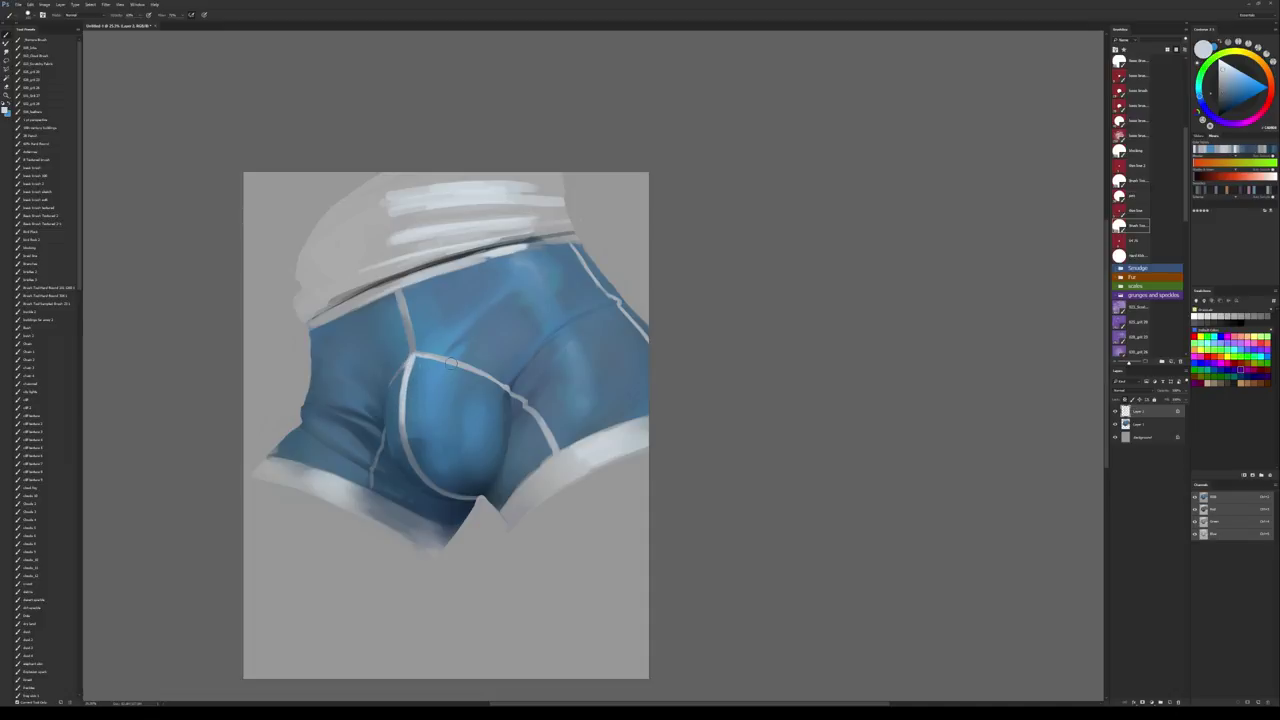
- Brighten the piping across the top of the pouch and along the right leg seam using sampled light and blue-grey tones
drag(451, 363, 508, 402)
alt+click(506, 387)
alt+click(502, 384)
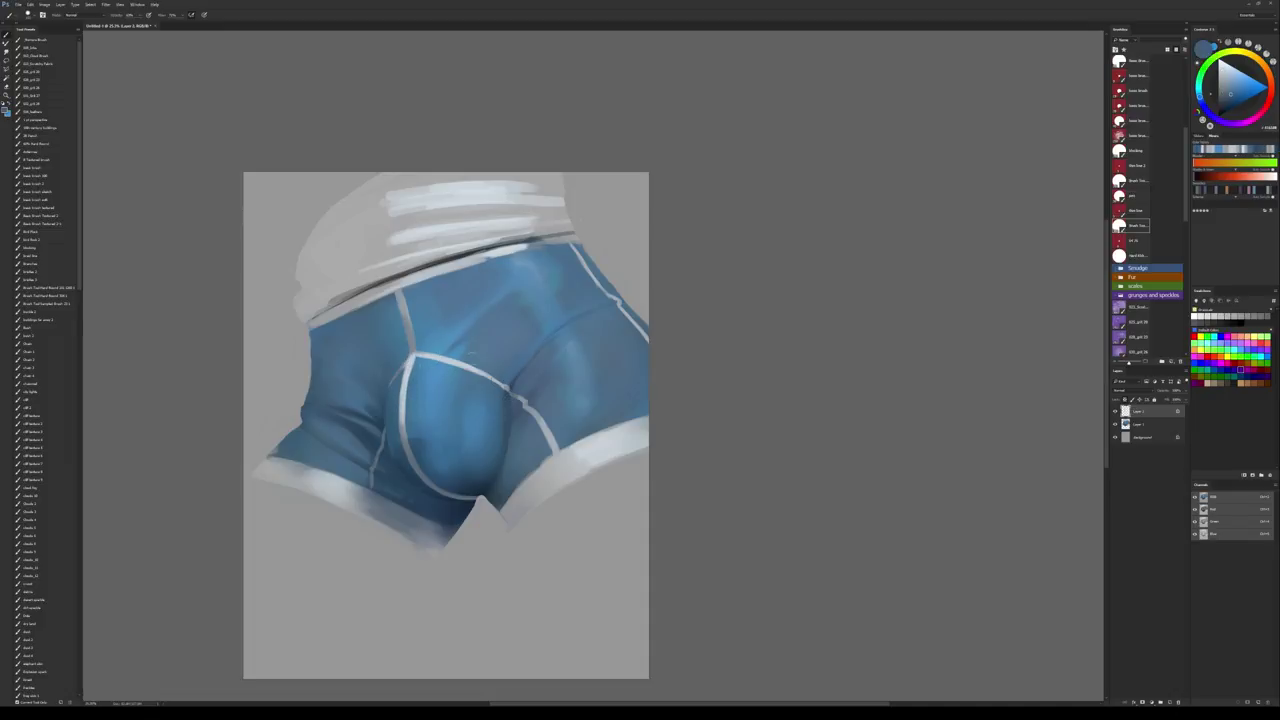
alt+click(444, 359)
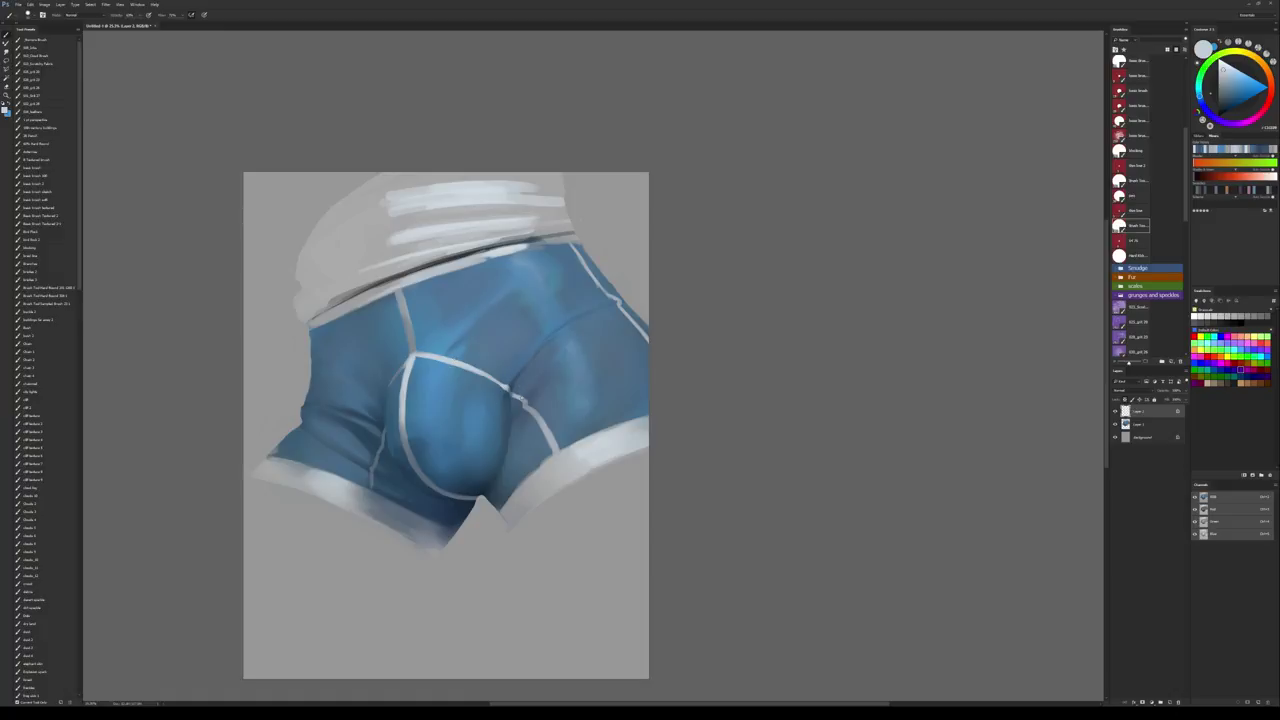
drag(531, 409, 546, 429)
- Rework the junction where the front seams meet and its left branch with light and dark tones sampled from the piping
alt+click(416, 351)
mouse_move(413, 350)
mouse_down()
mouse_move(398, 291)
mouse_move(412, 352)
mouse_up()
alt+click(402, 288)
alt+click(431, 356)
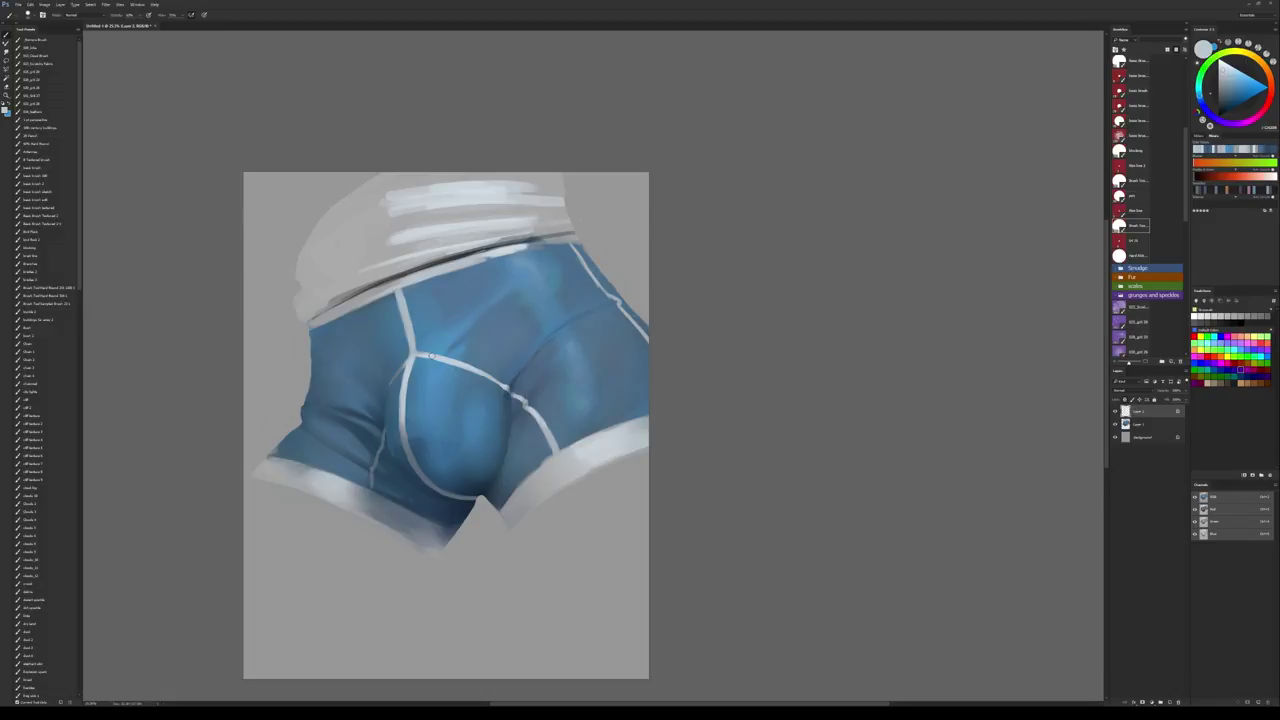
alt+click(410, 343)
alt+click(412, 351)
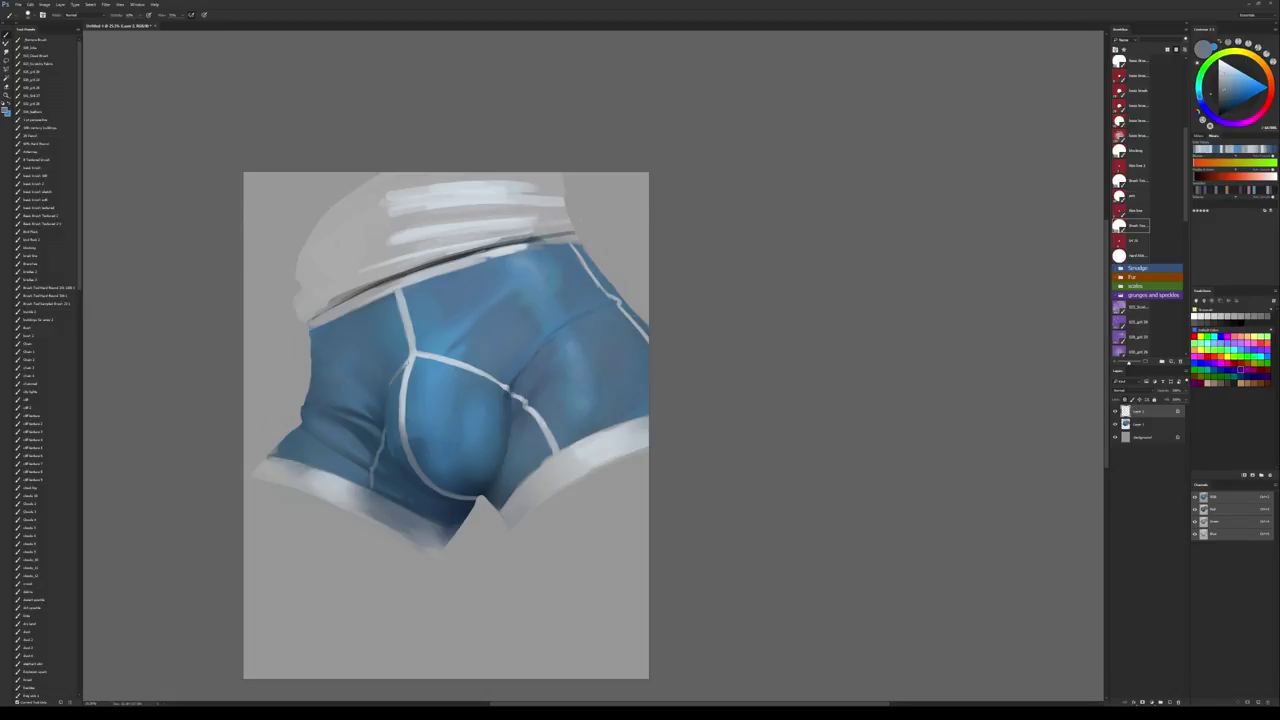
alt+click(407, 368)
mouse_move(388, 386)
mouse_down()
mouse_move(402, 366)
mouse_move(397, 378)
mouse_up()
alt+click(408, 364)
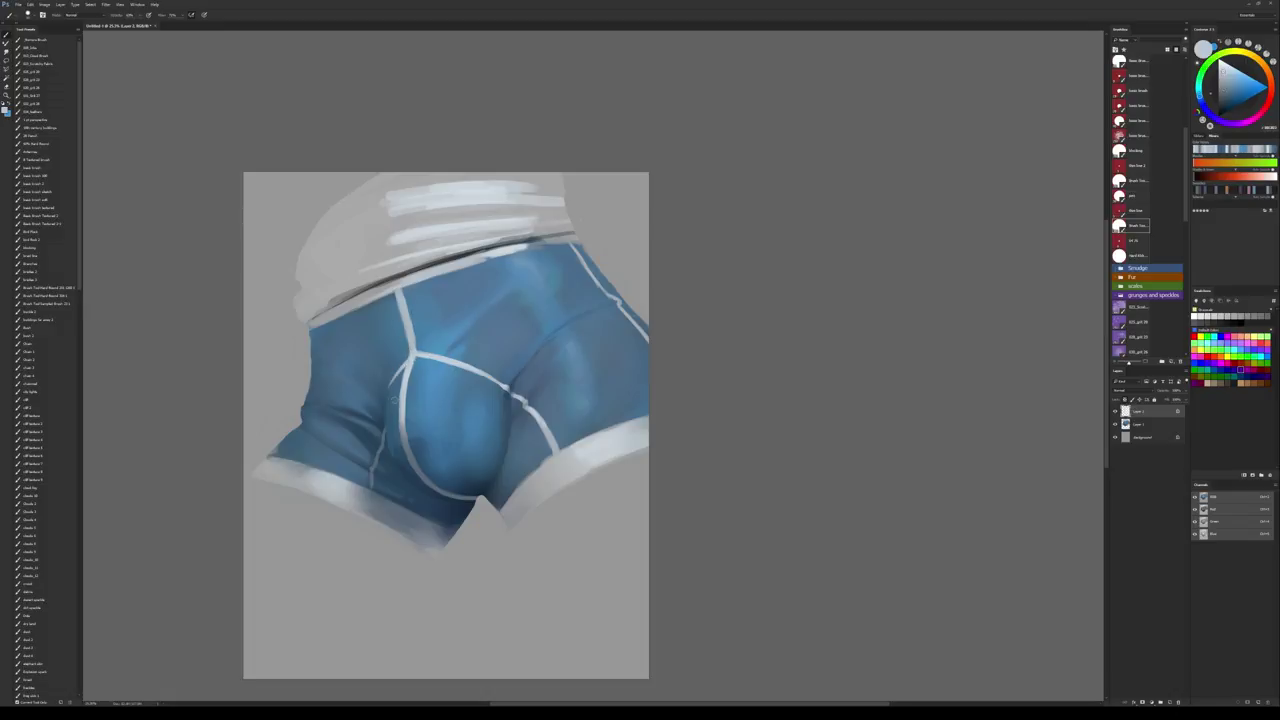
- Blend the thin seam on the left leg down to the hem using tones sampled around it
alt+click(410, 452)
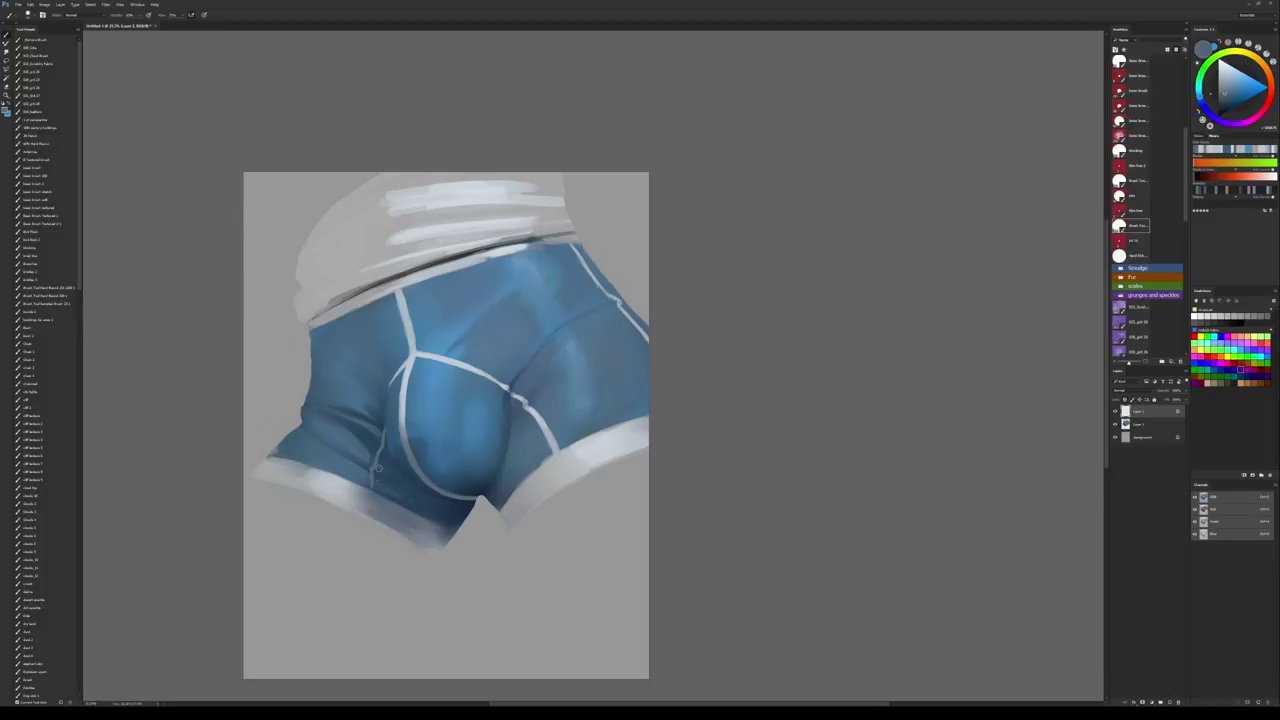
alt+click(350, 488)
alt+click(375, 467)
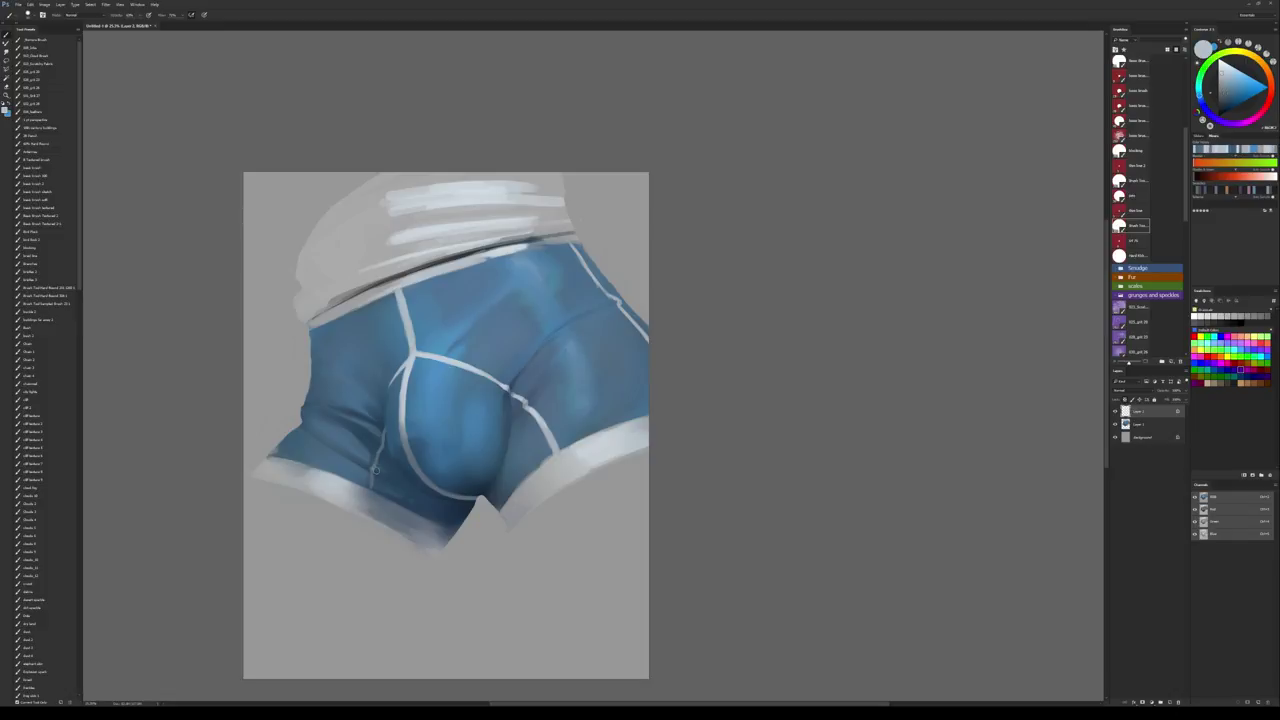
alt+click(385, 462)
alt+click(369, 494)
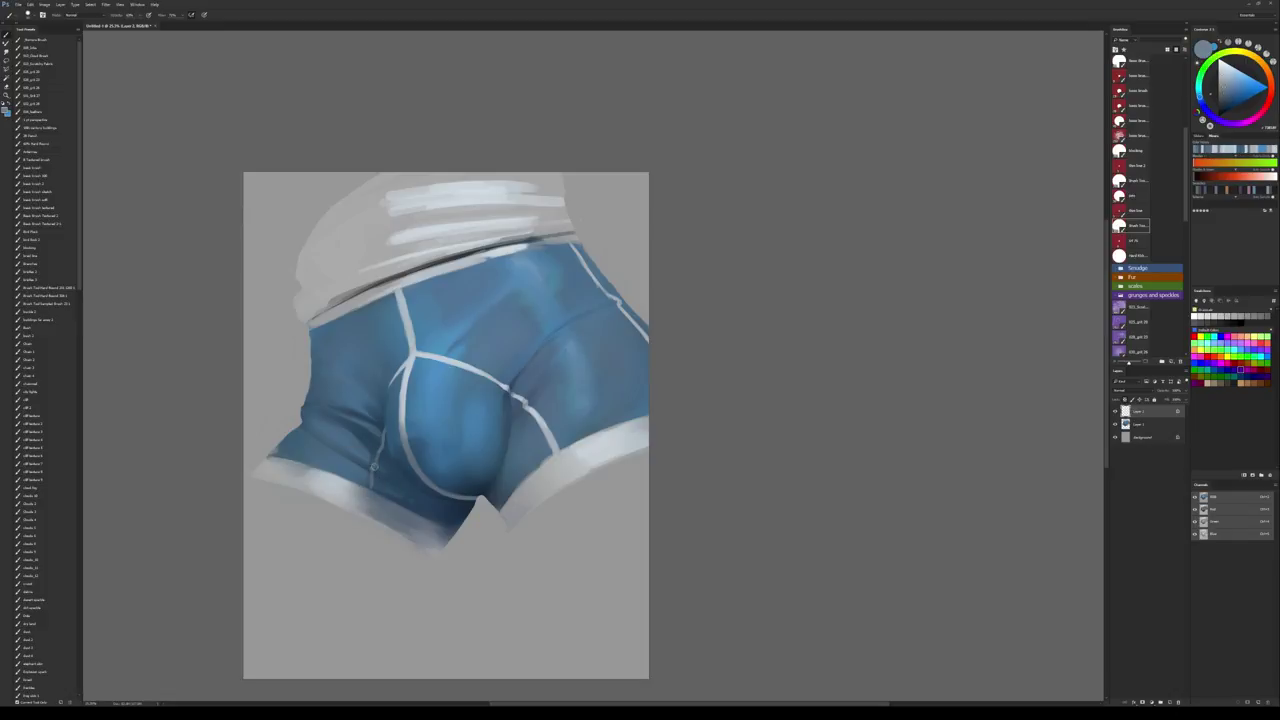
alt+click(396, 485)
alt+click(411, 524)
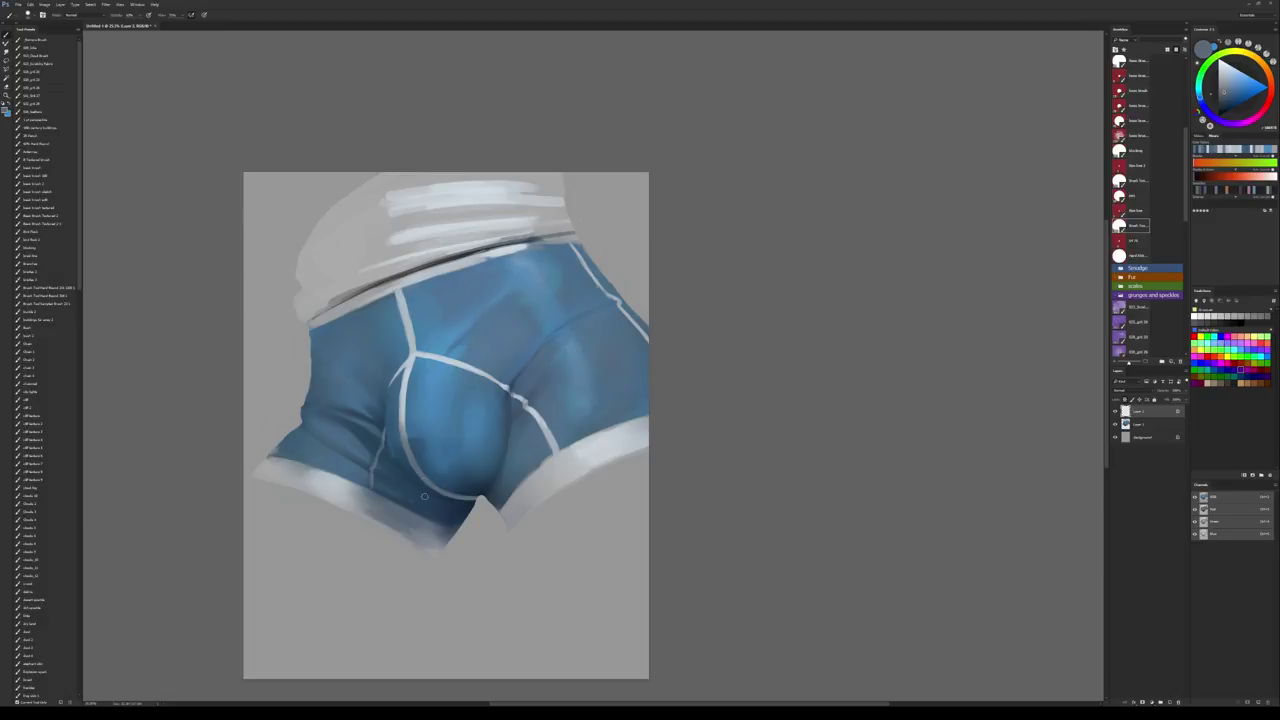
- Refine the creased piping where the pouch meets the right leg seam with sampled light and blue-grey colours
drag(446, 429, 418, 413)
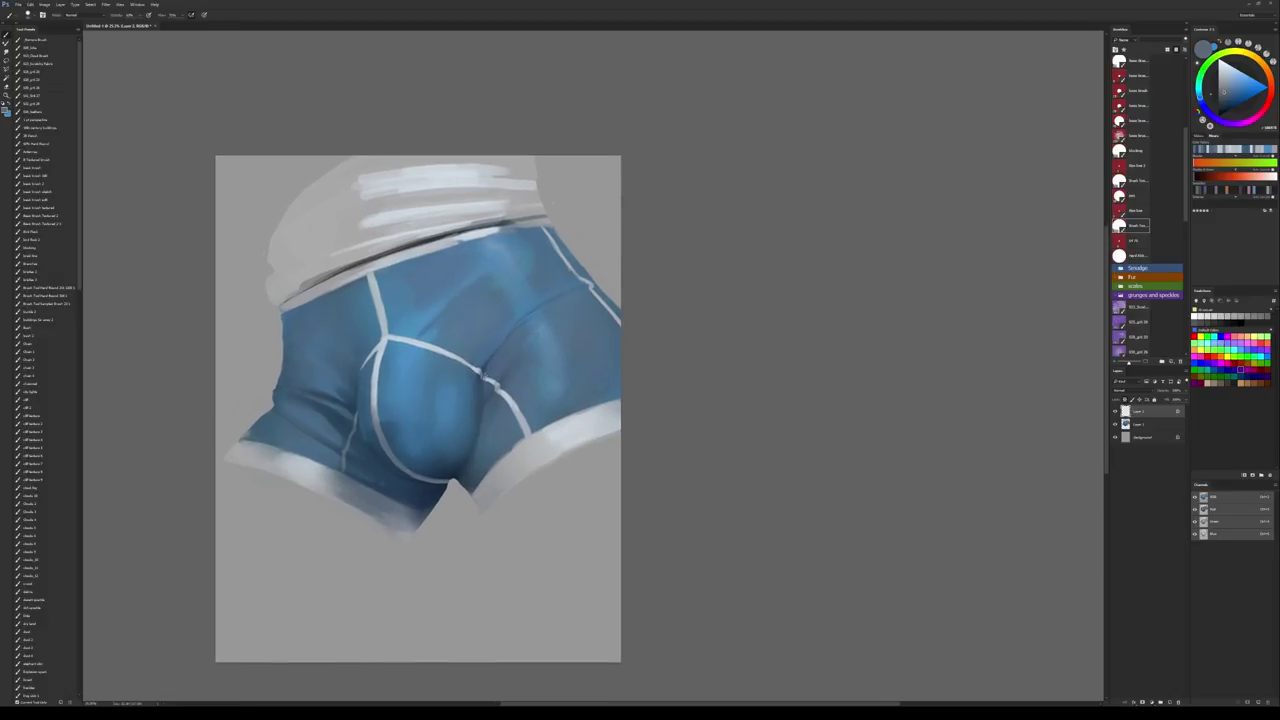
drag(616, 292, 595, 292)
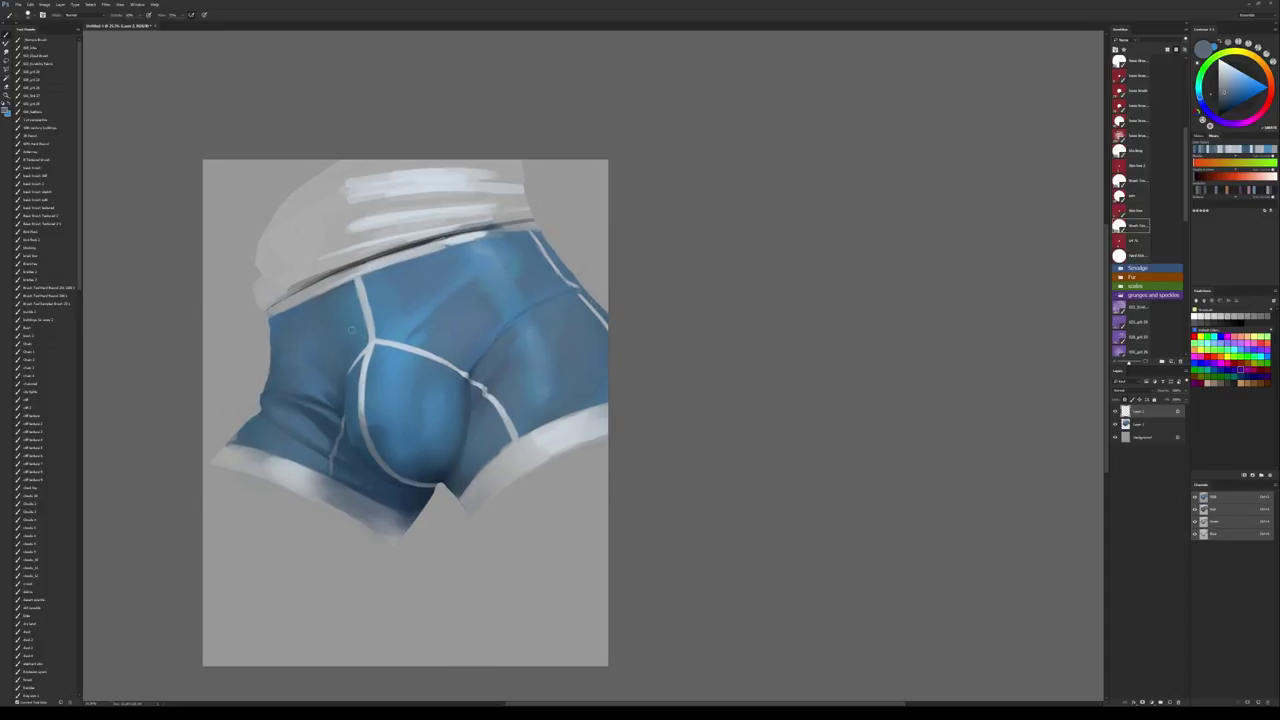
drag(491, 323, 494, 303)
key(z)
alt+click(497, 366)
click(507, 367)
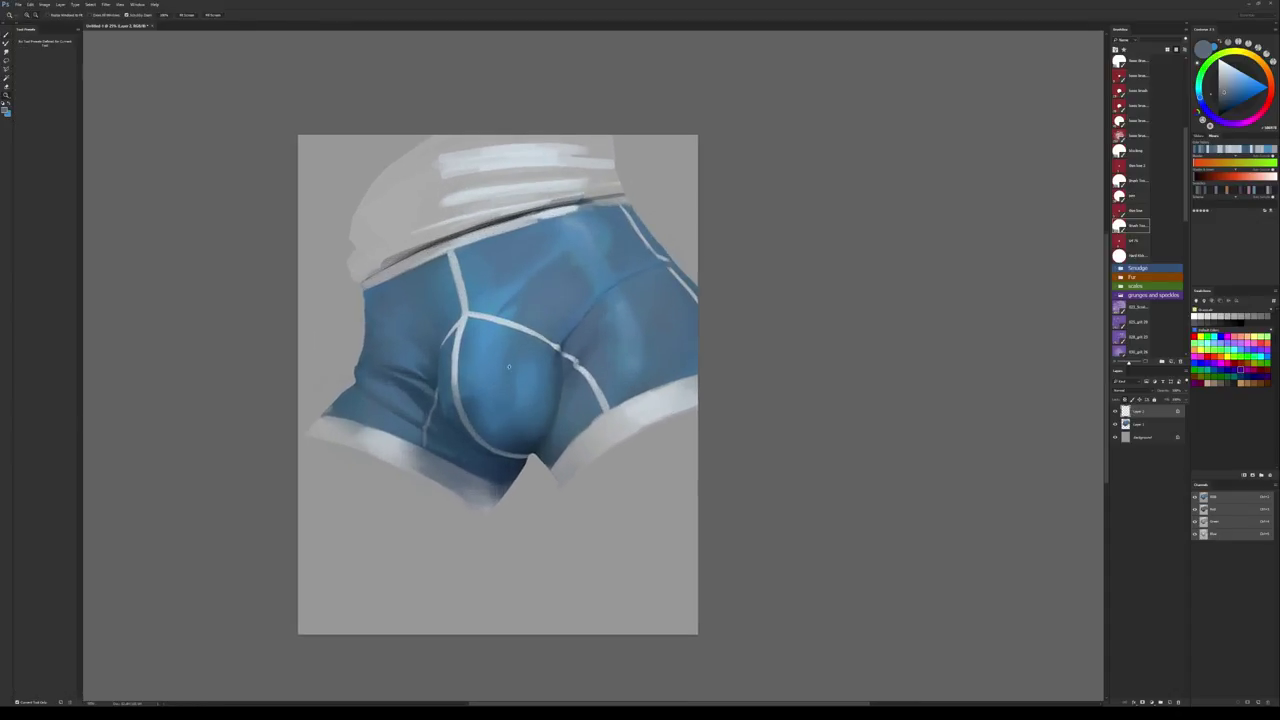
drag(509, 367, 460, 384)
key(b)
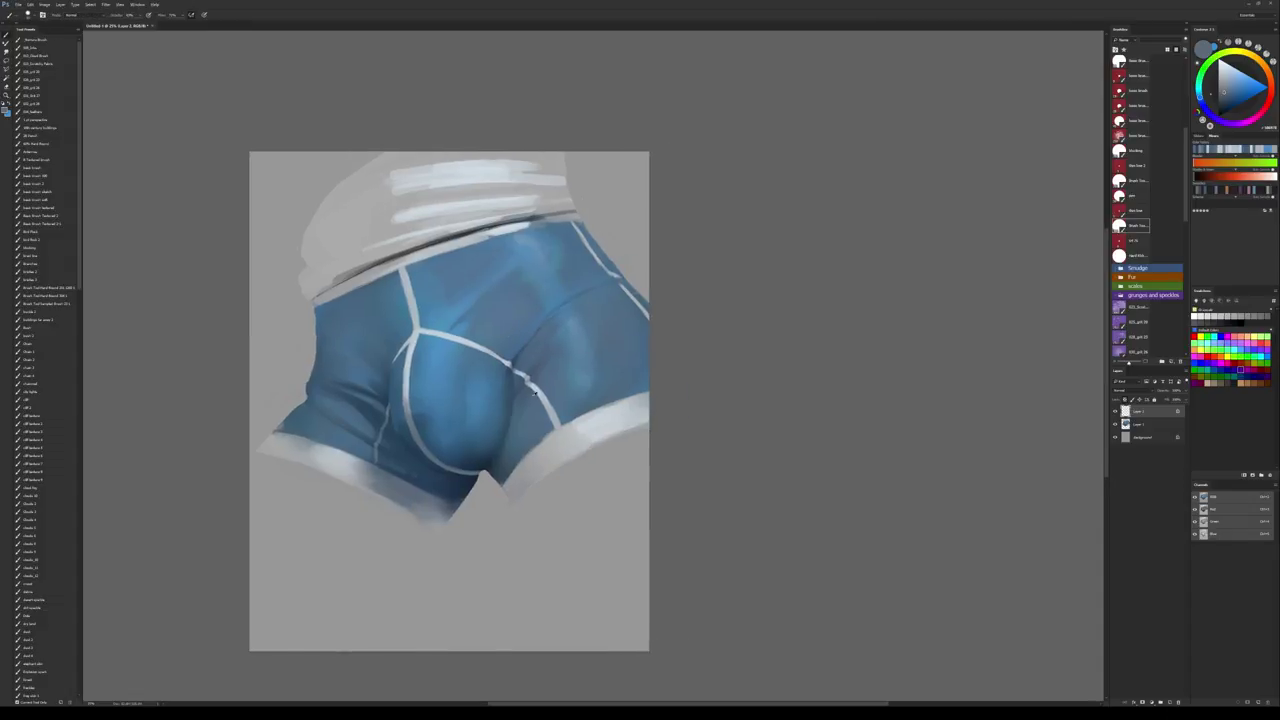
alt+click(486, 361)
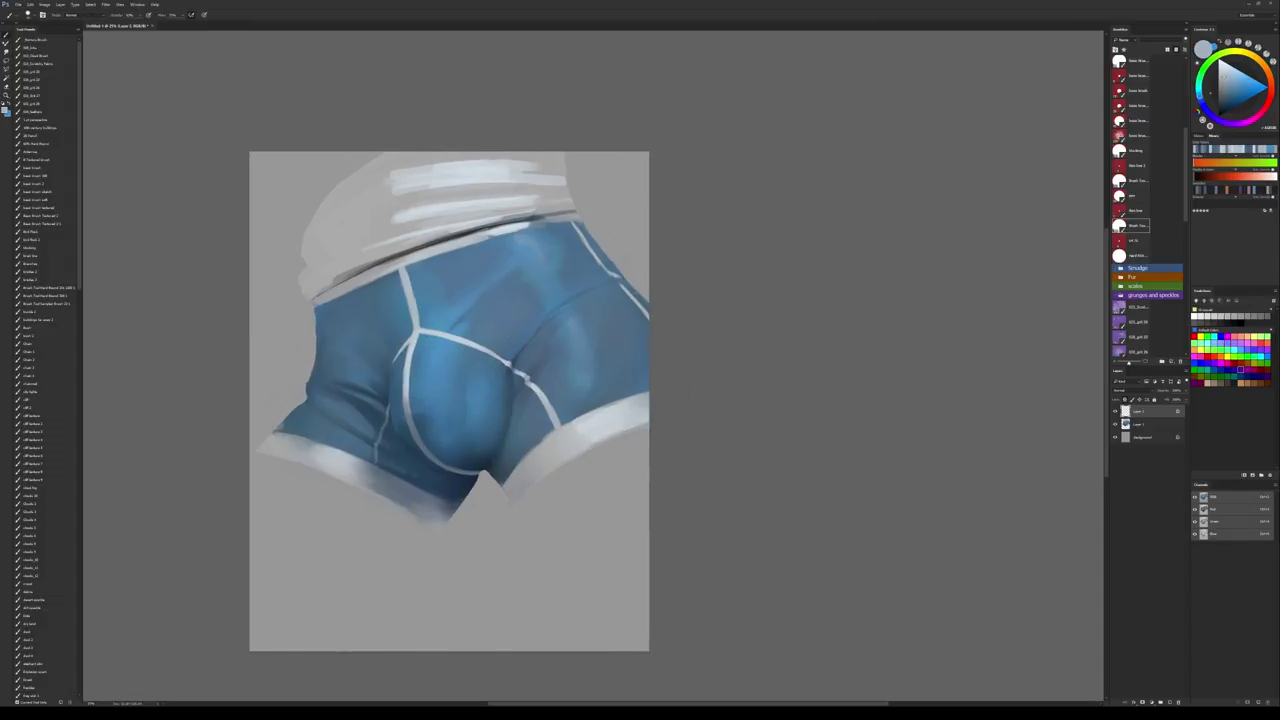
alt+click(513, 370)
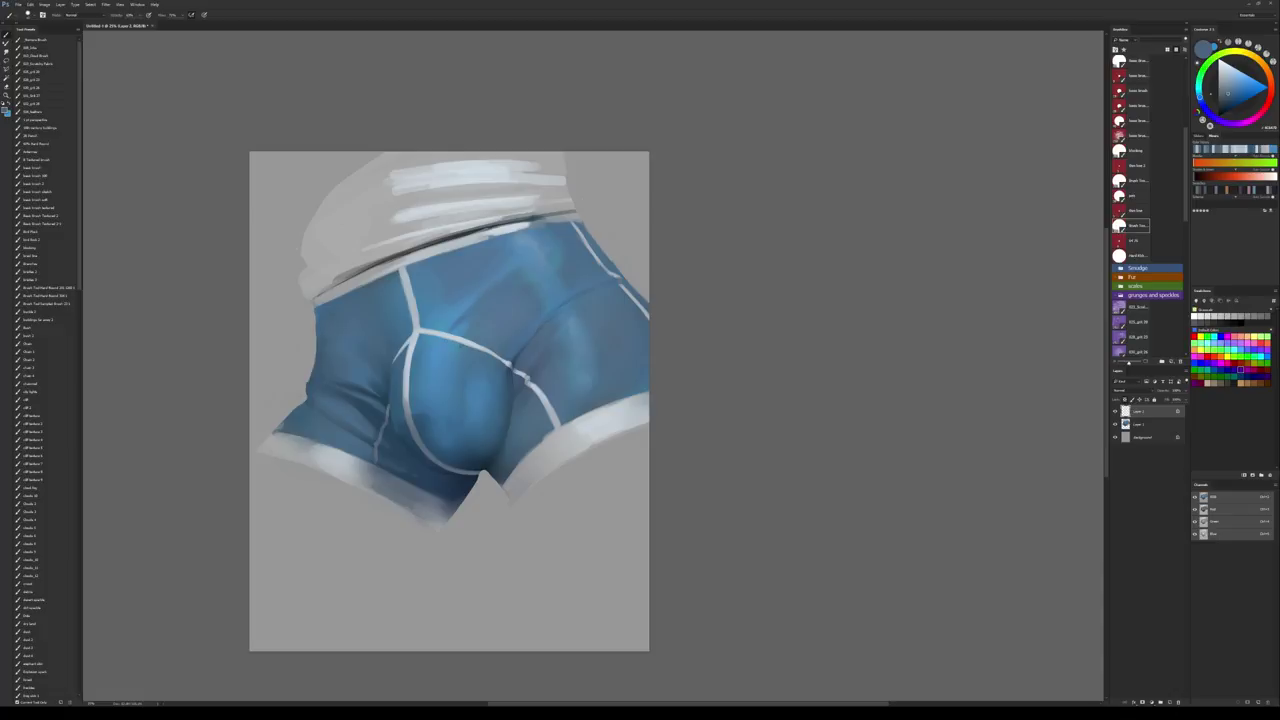
drag(433, 335, 451, 340)
mouse_move(498, 385)
mouse_down()
mouse_move(494, 374)
mouse_move(547, 408)
mouse_up()
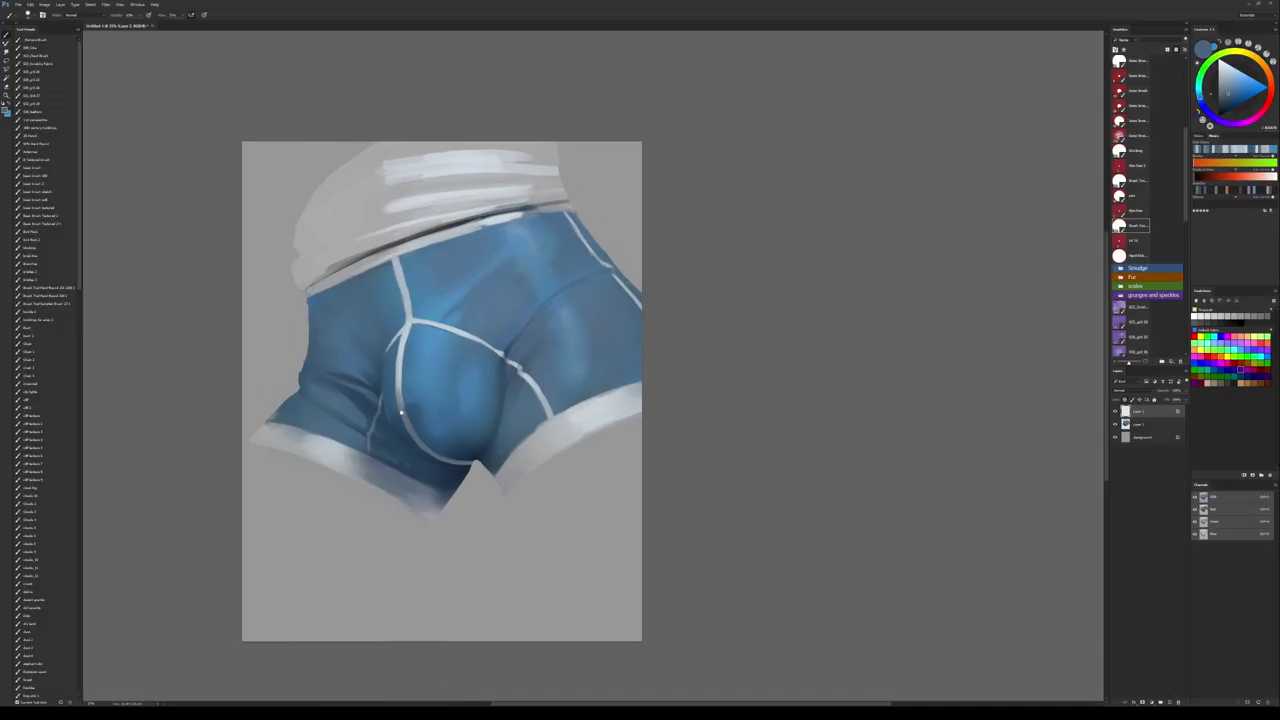
drag(434, 409, 427, 402)
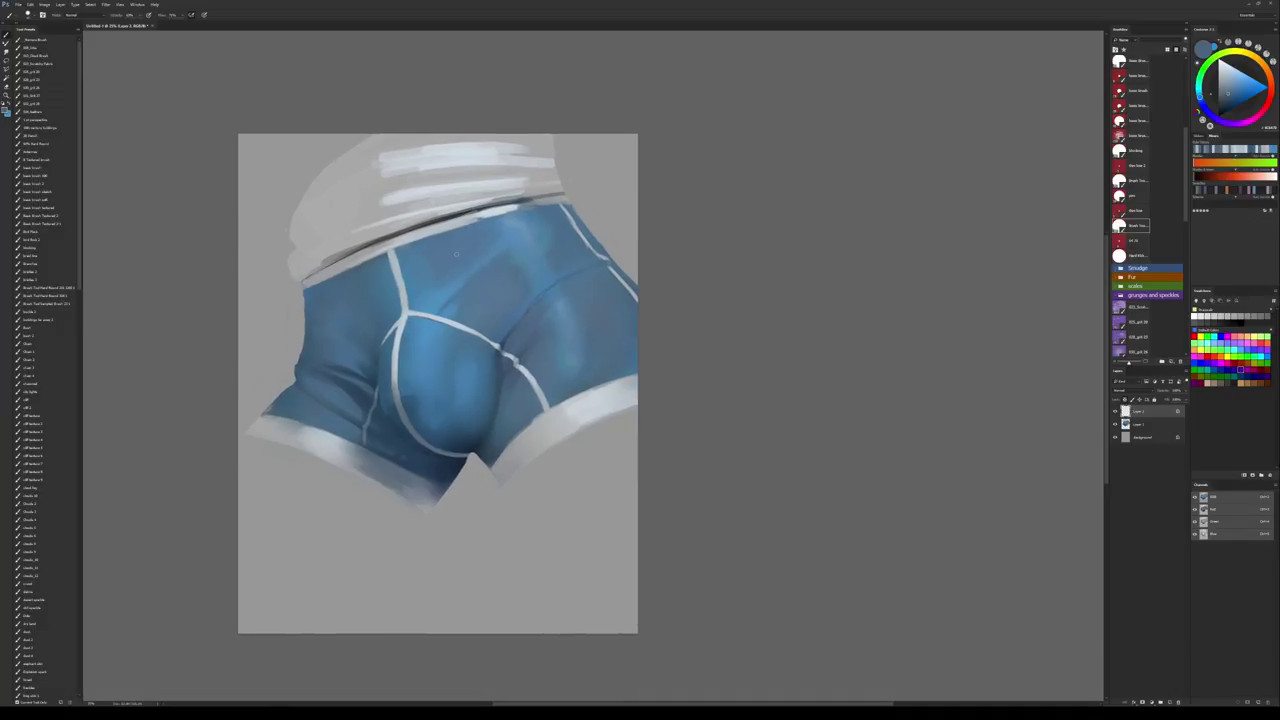
- Switch to the blue fabric layer and deepen the shadow along the right and lower edges of the pouch with sampled blues
key(z)
mouse_move(611, 373)
mouse_down()
mouse_move(546, 373)
mouse_move(542, 361)
mouse_move(580, 359)
mouse_up()
key(b)
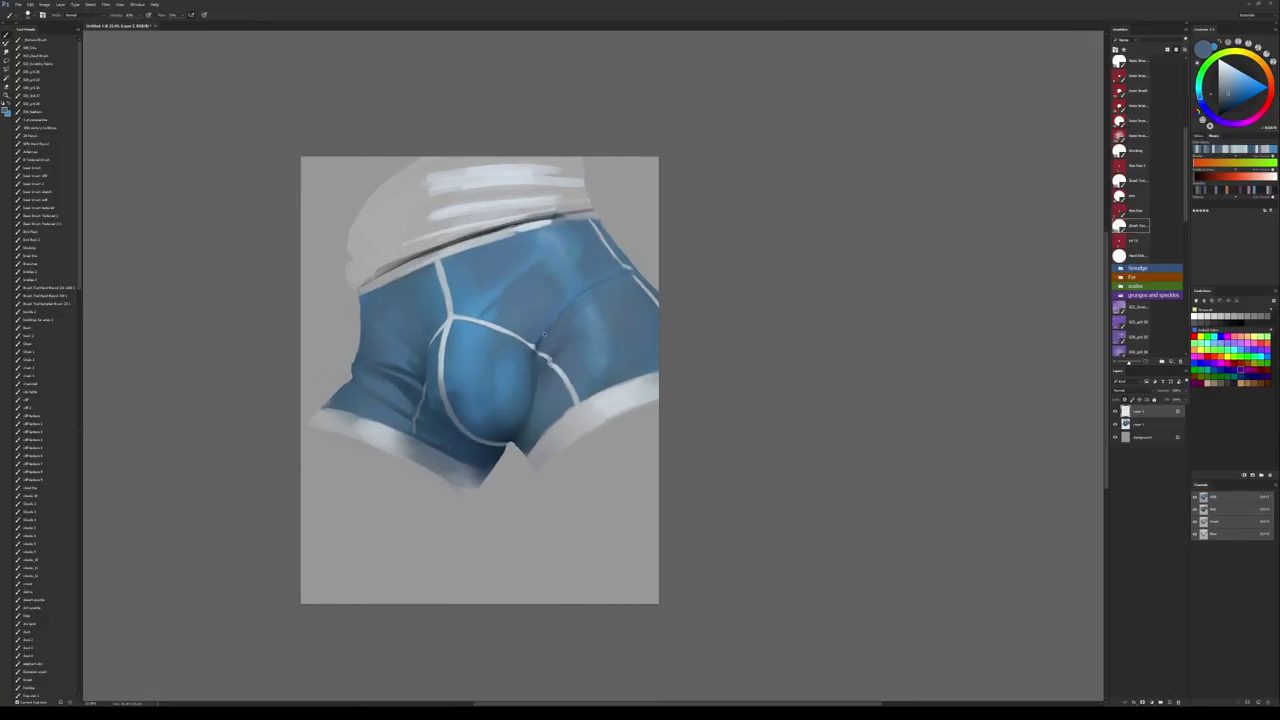
key(alt+bracketleft)
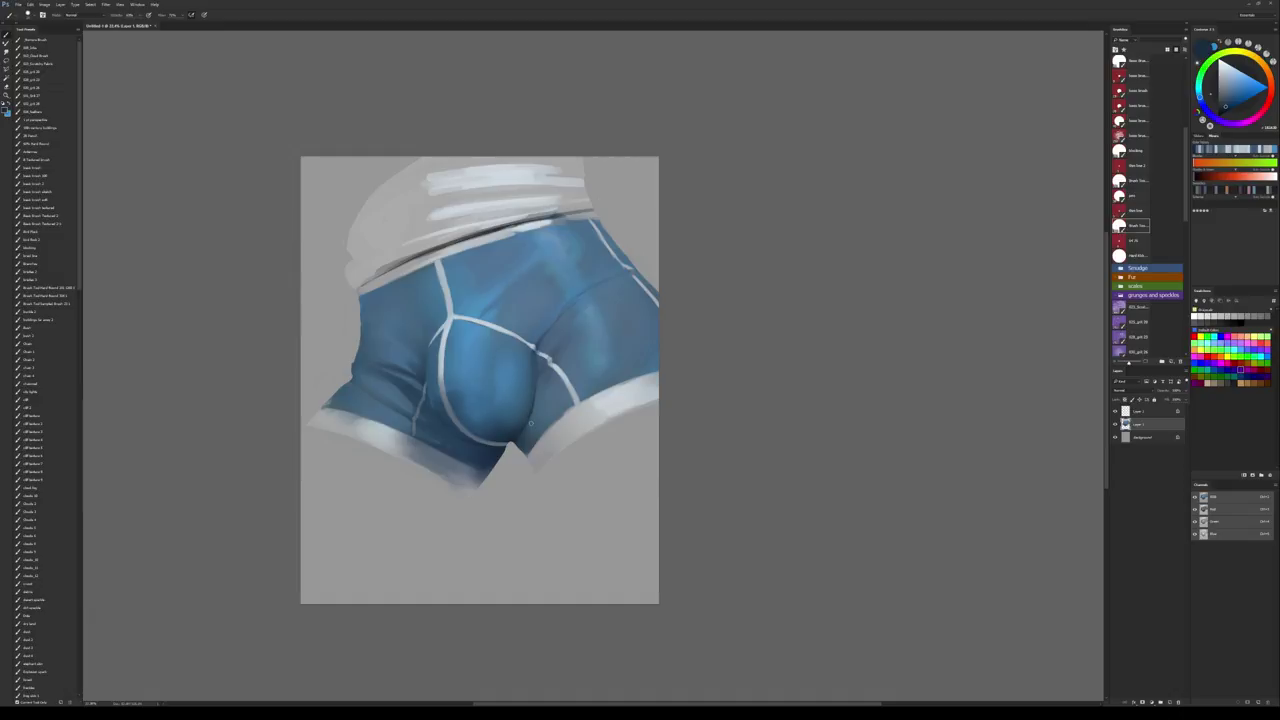
alt+click(537, 404)
alt+click(523, 421)
alt+click(517, 430)
drag(659, 416, 651, 413)
alt+click(461, 449)
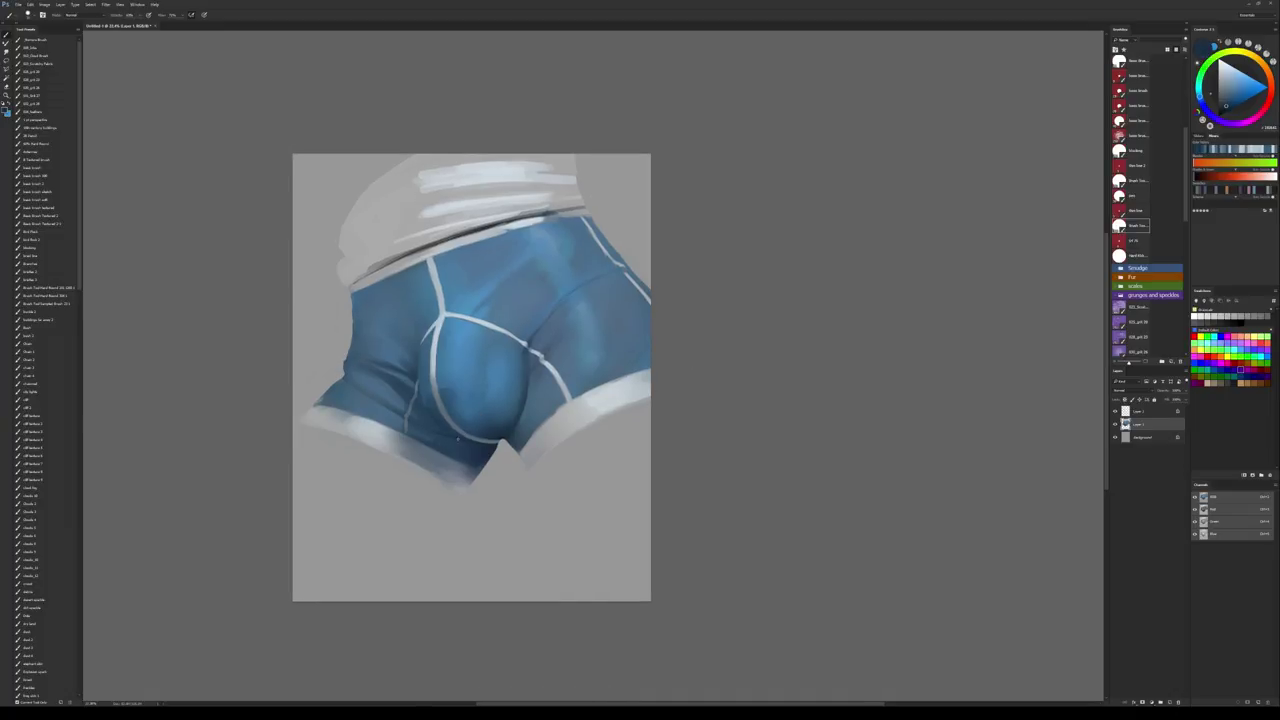
- Smooth the dark blue shading on the inner left thigh beneath the pouch piping with sampled blues
alt+click(457, 437)
alt+click(453, 436)
alt+click(428, 418)
alt+click(428, 418)
alt+click(441, 423)
drag(664, 393, 656, 400)
drag(649, 352, 640, 365)
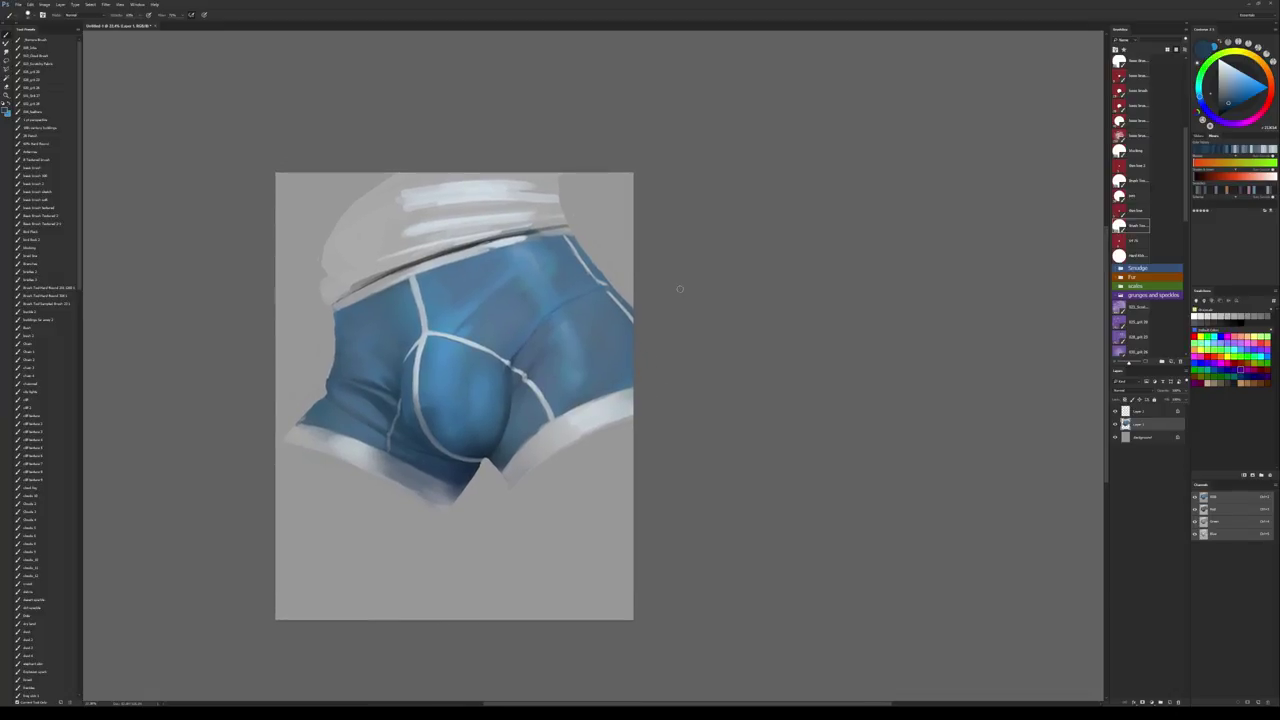
- Add a new layer and paint light grey over the waistband edge and trim
click(1173, 703)
mouse_move(491, 252)
mouse_down()
mouse_move(562, 242)
mouse_move(538, 242)
mouse_up()
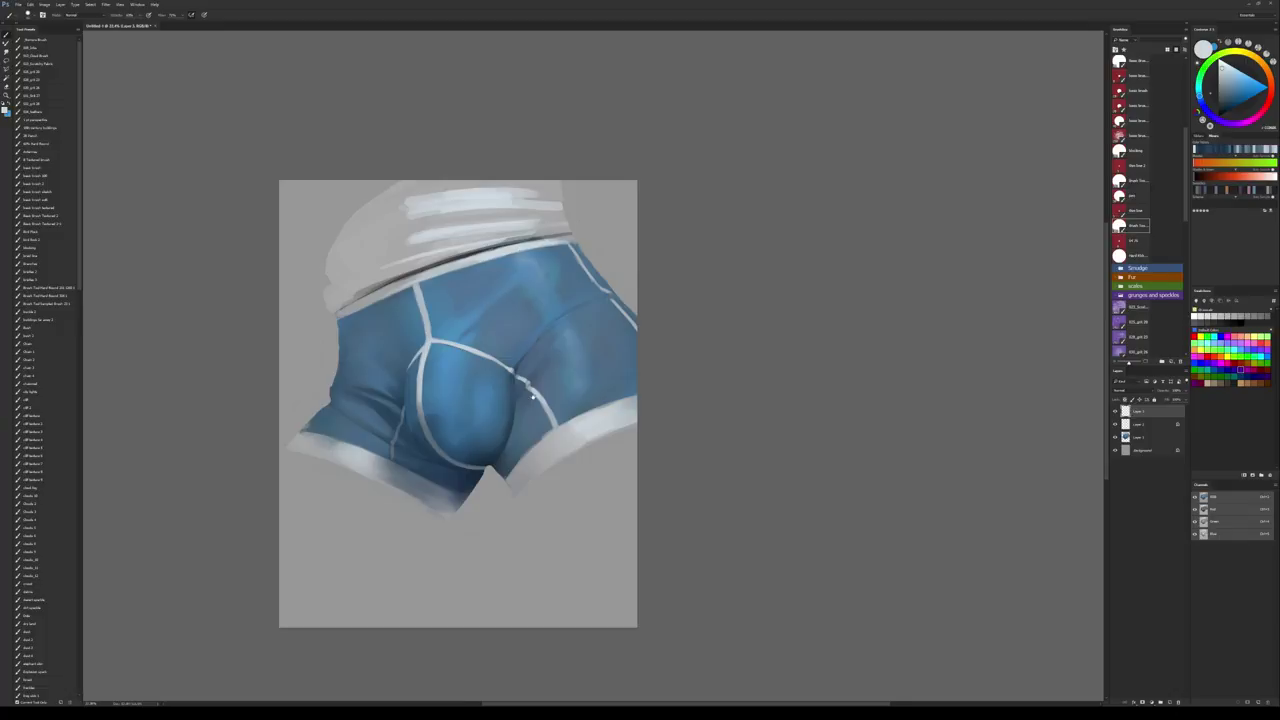
drag(533, 396, 519, 356)
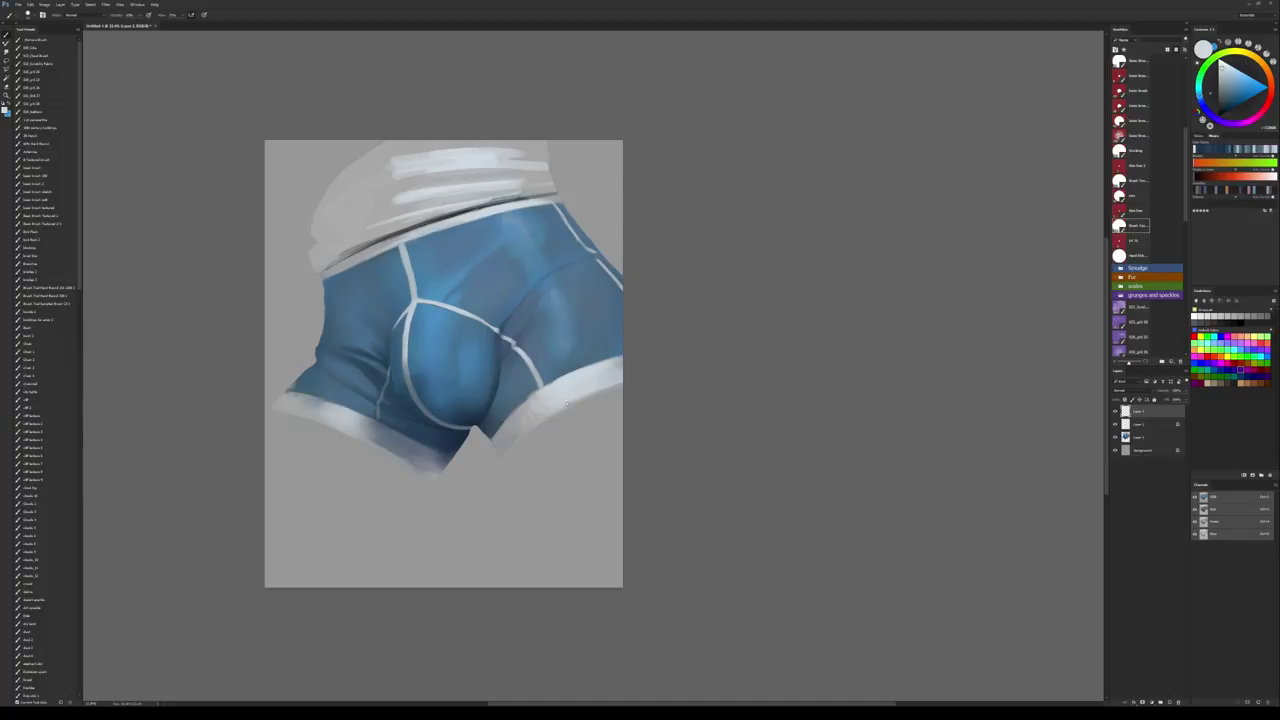
drag(463, 361, 473, 380)
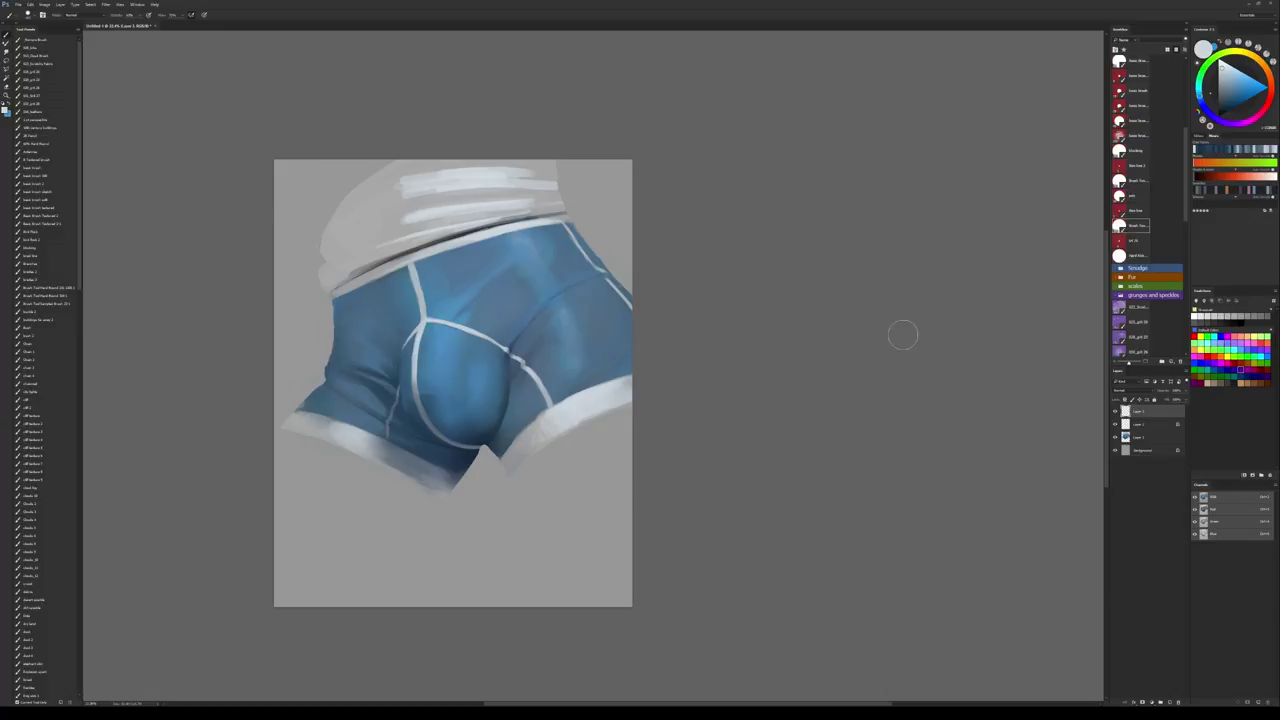
- Pick a pale desaturated red and softly glaze skin-toned patches over the hips and thighs, adjusting the brush size
click(1229, 85)
click(1271, 87)
drag(1229, 85, 1222, 78)
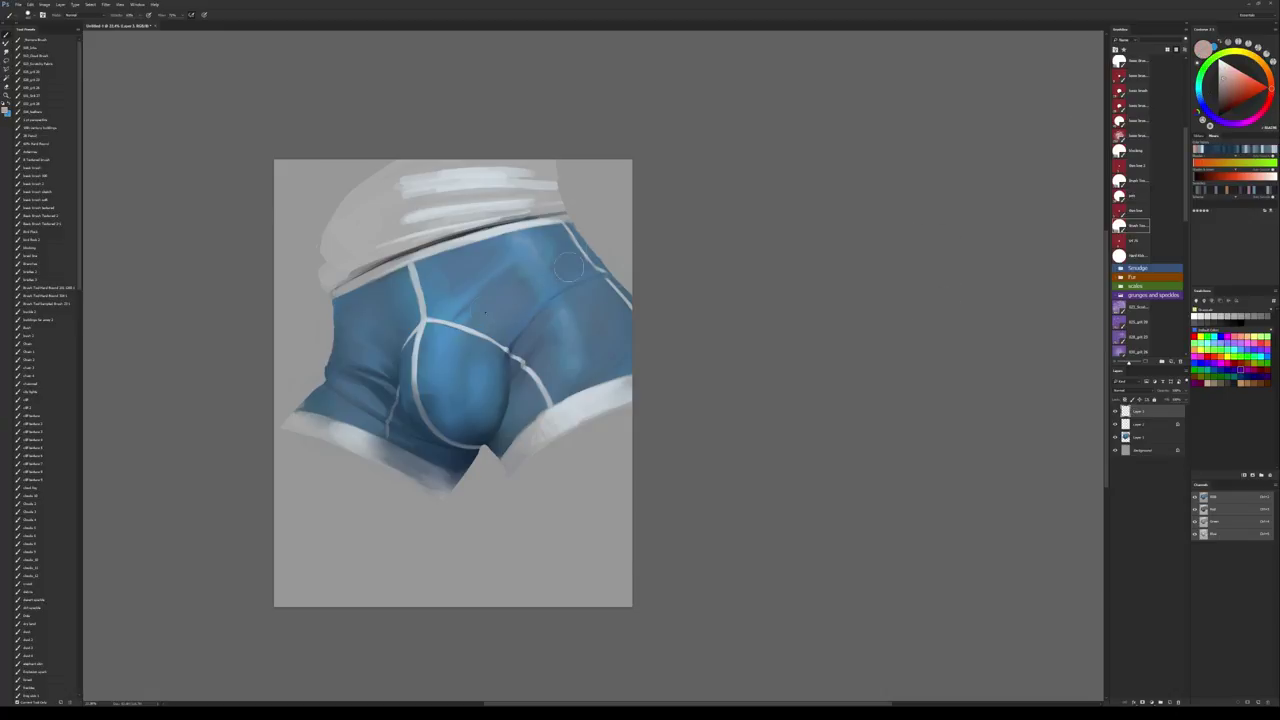
right_click(497, 310)
click(651, 317)
drag(515, 300, 490, 297)
key(ctrl+z)
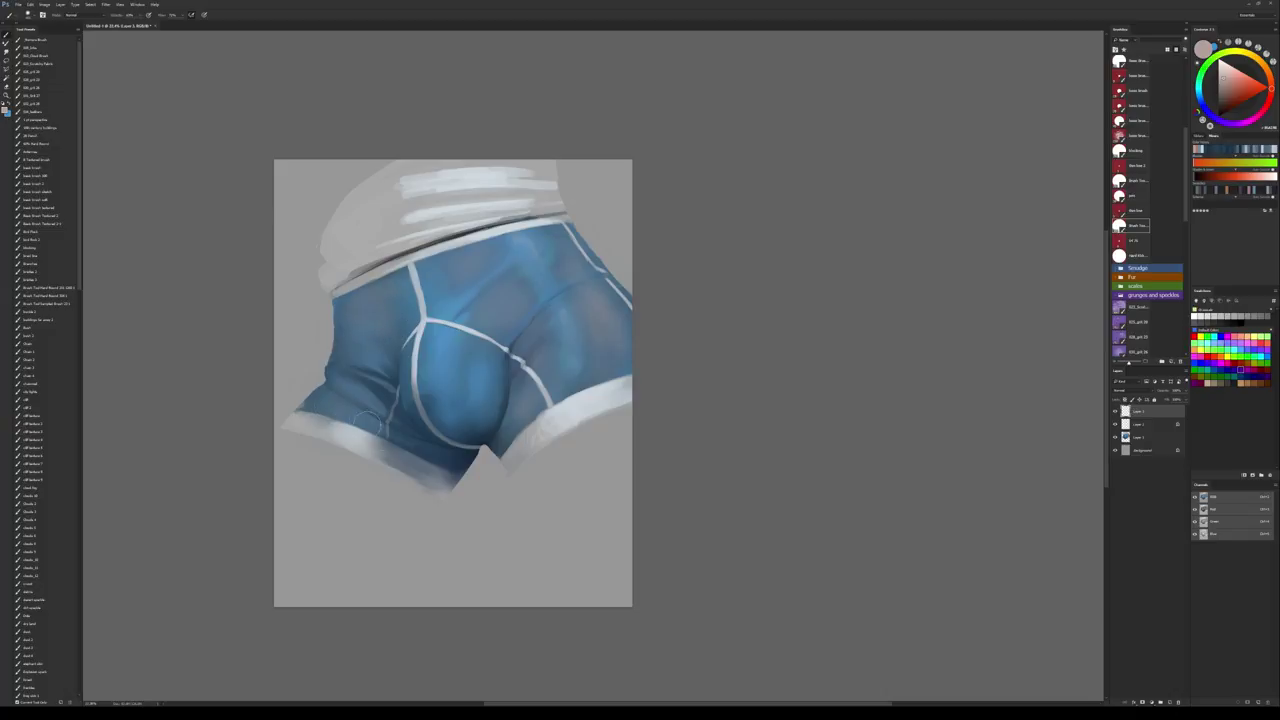
key(bracketleft)
key(bracketleft)
key(bracketleft)
key(bracketleft)
key(bracketleft)
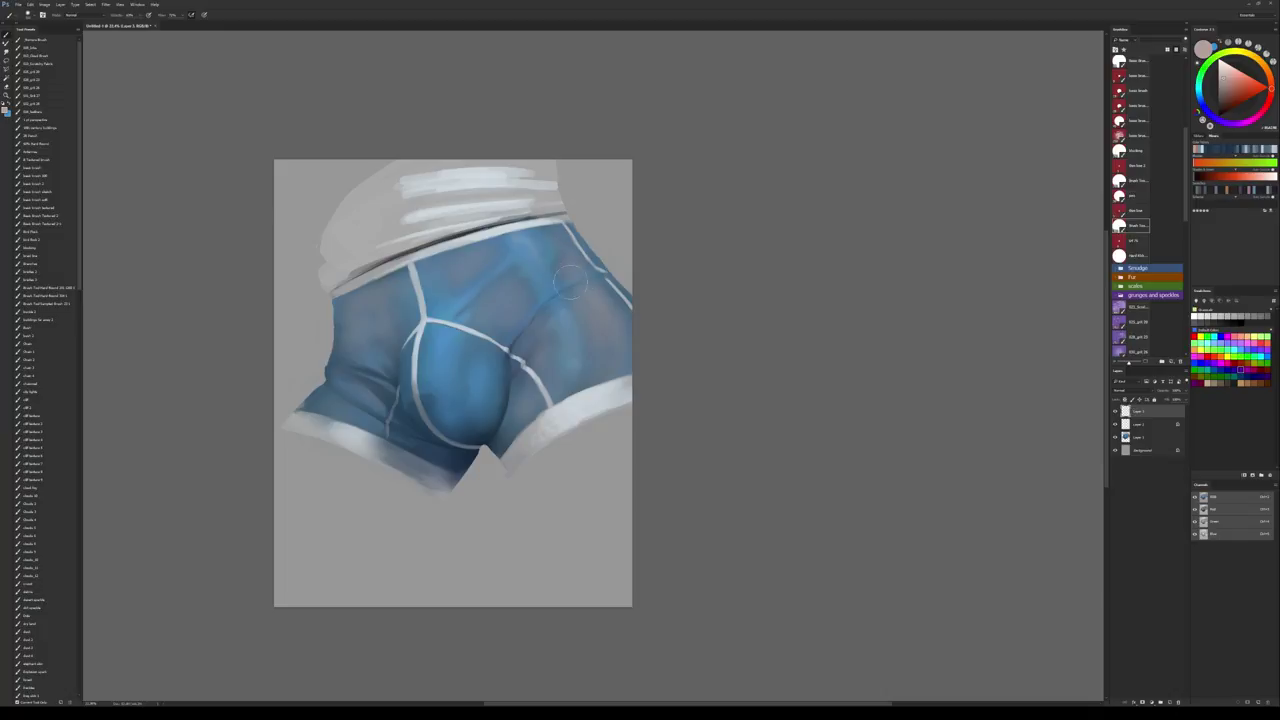
- Adjust the eraser's hardness and softly erase part of the reddish glaze on the left hip
key(e)
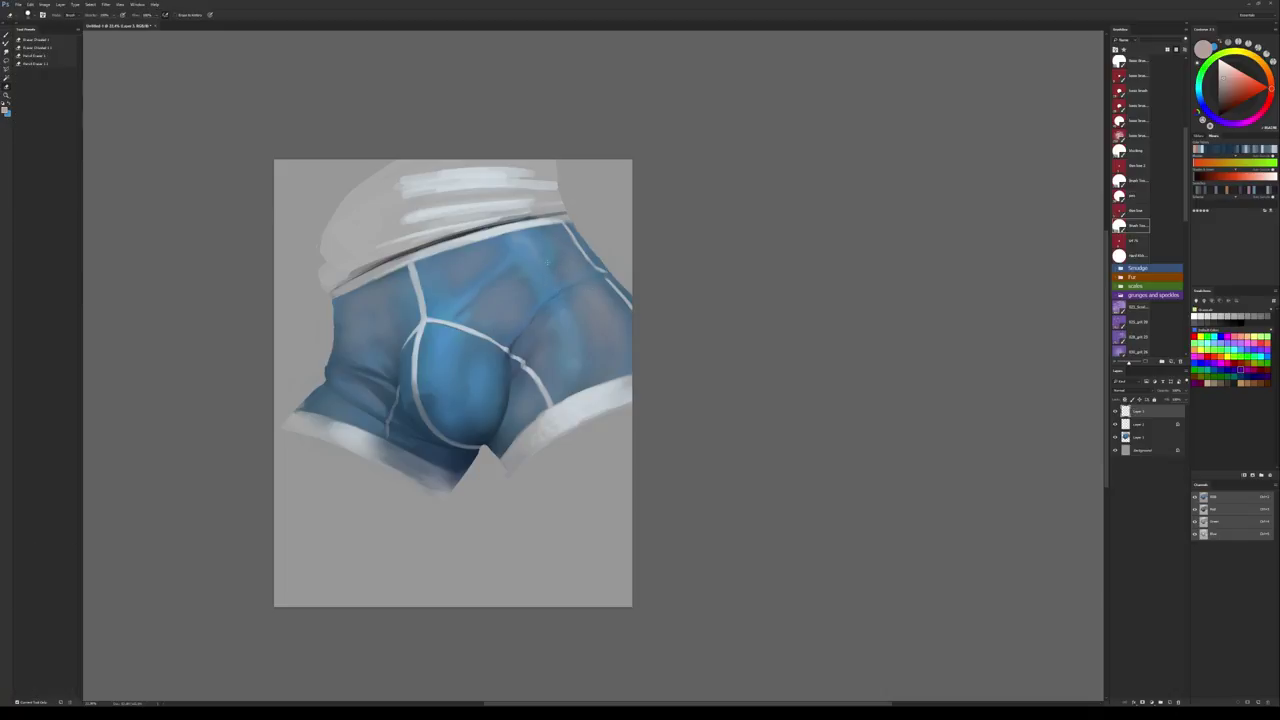
right_click(398, 327)
click(412, 370)
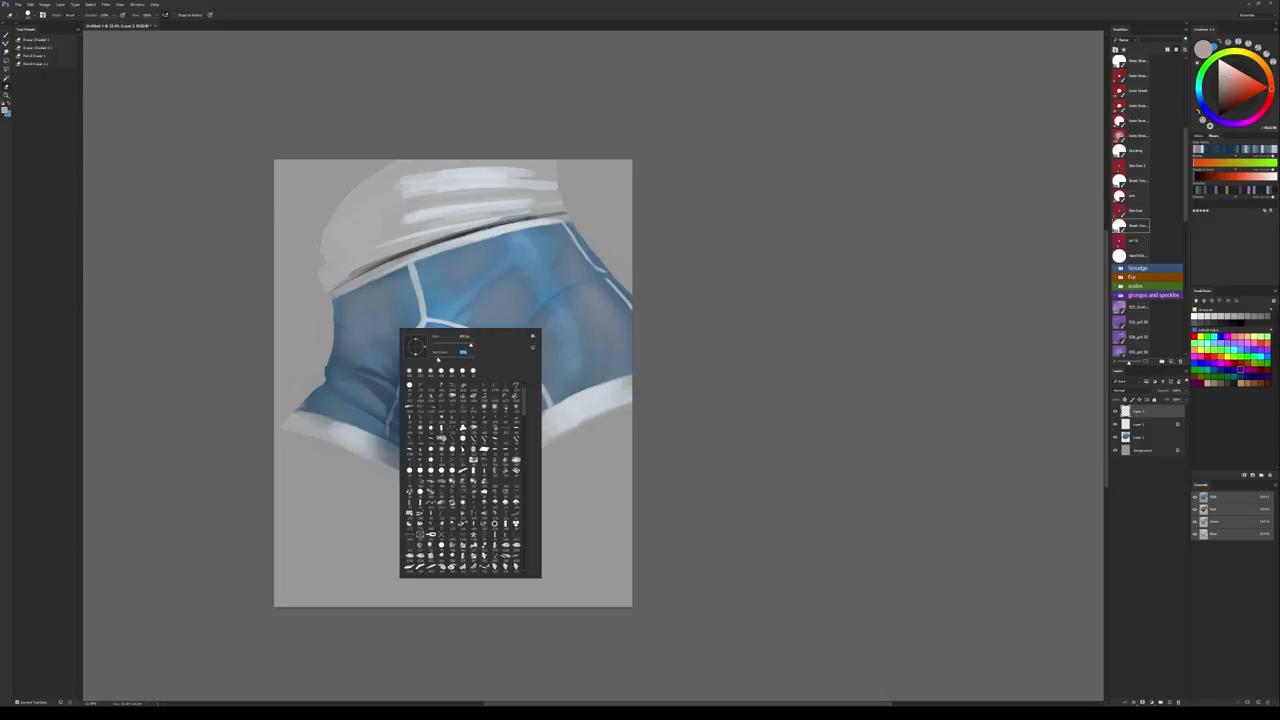
click(775, 291)
drag(380, 294, 361, 305)
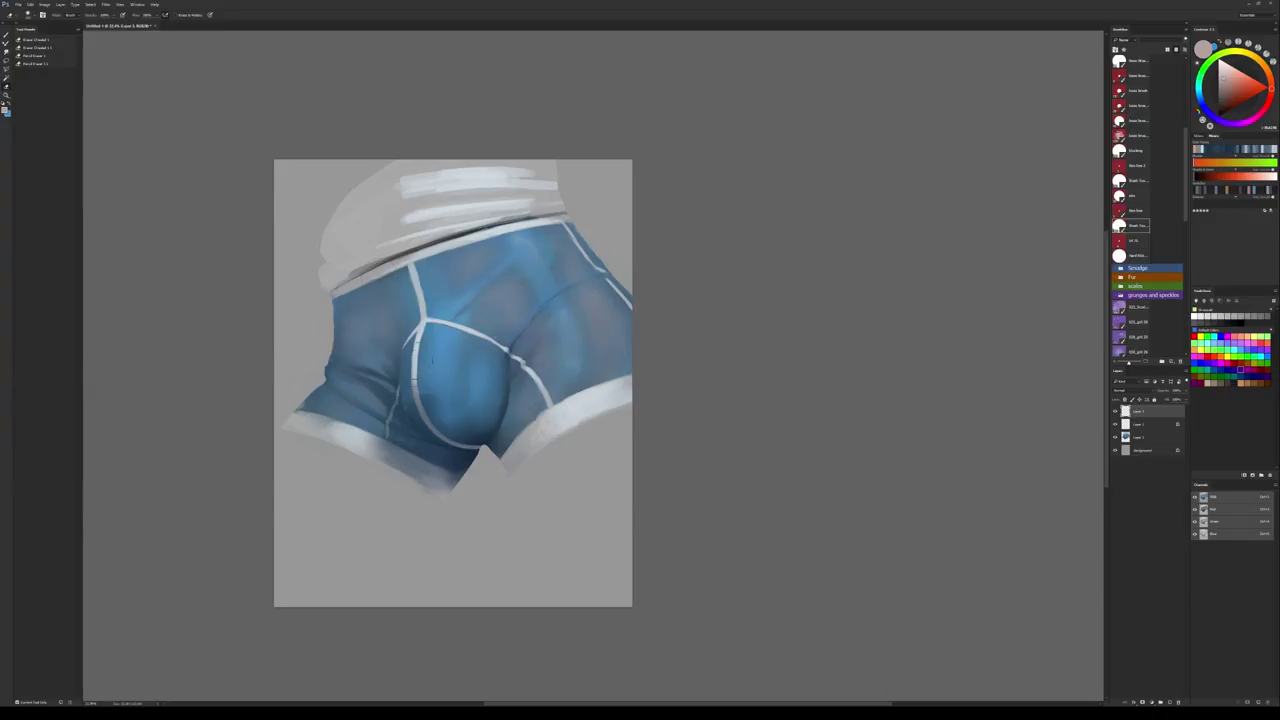
- Reduce the eraser size and clean the reddish glaze off the pouch piping
key(bracketleft)
key(bracketleft)
key(bracketleft)
key(bracketleft)
key(bracketleft)
key(bracketleft)
mouse_move(622, 342)
mouse_down()
mouse_move(617, 303)
mouse_move(590, 392)
mouse_move(573, 302)
mouse_move(539, 314)
mouse_up()
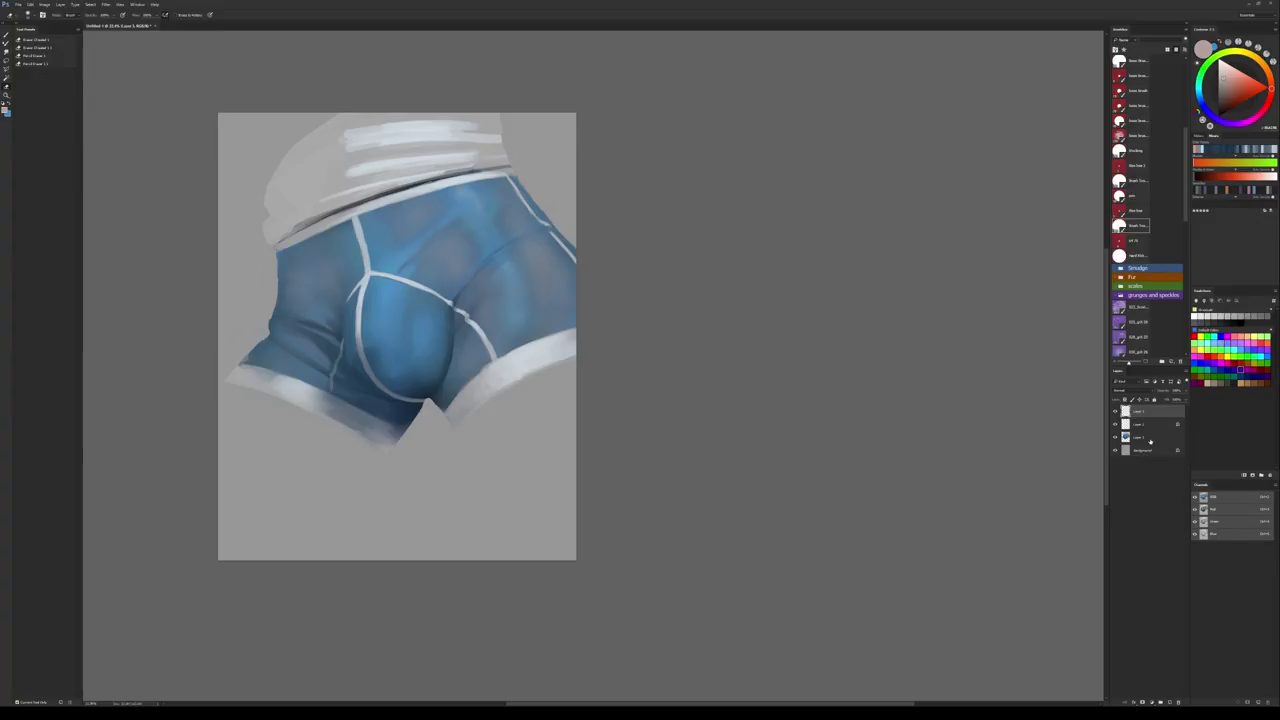
- Extend the canvas on its right side with the Crop tool to double its width
click(1149, 439)
key(c)
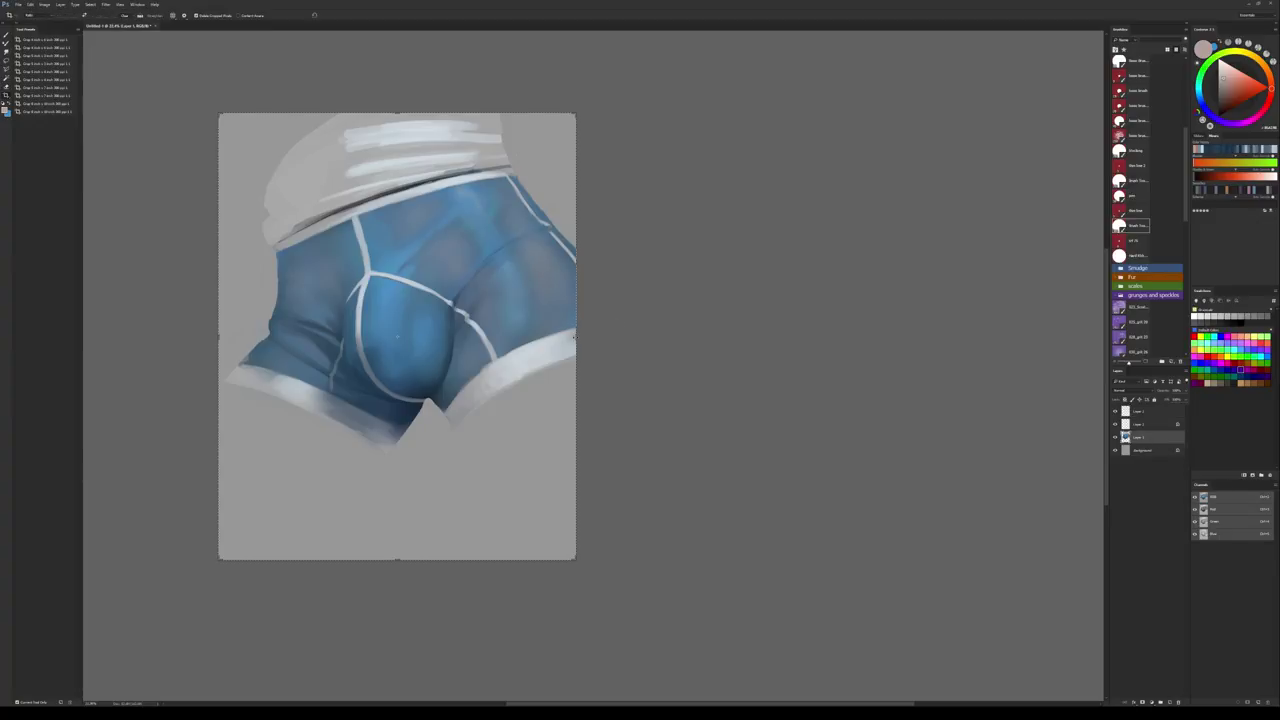
drag(574, 338, 754, 337)
key(Return)
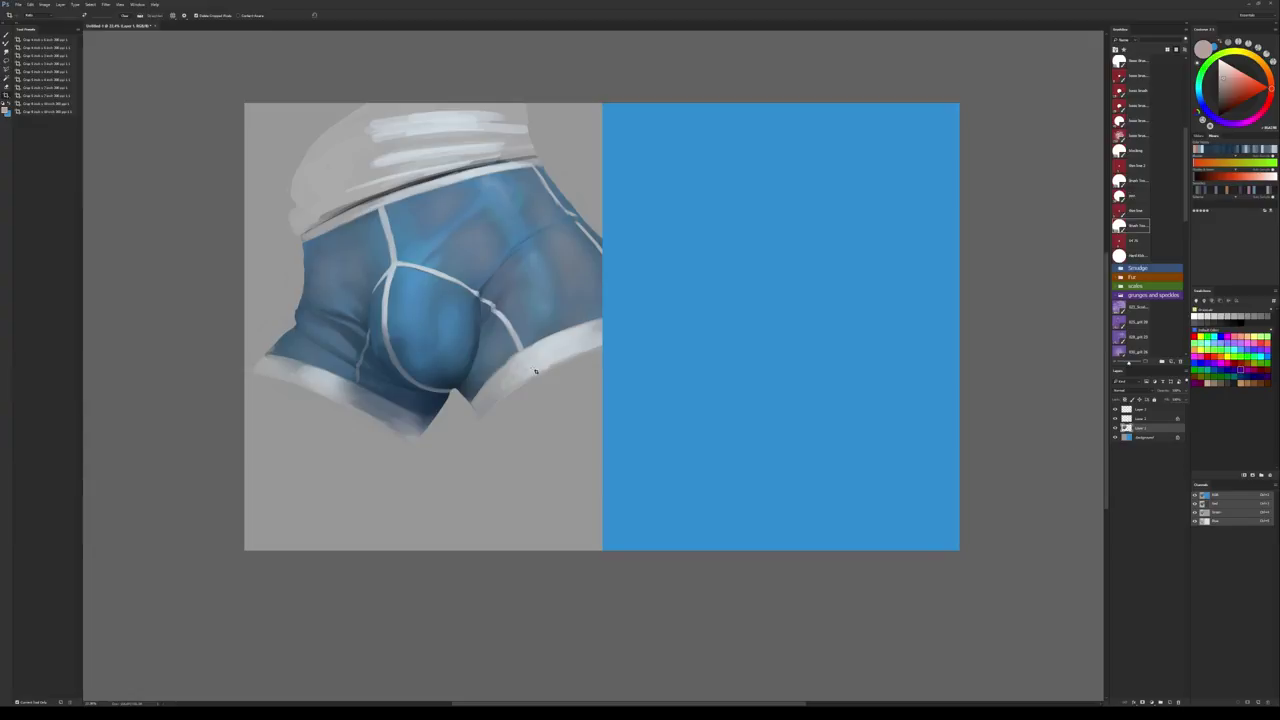
- Fill the Background layer with the grey foreground colour across the widened canvas
key(b)
click(1139, 438)
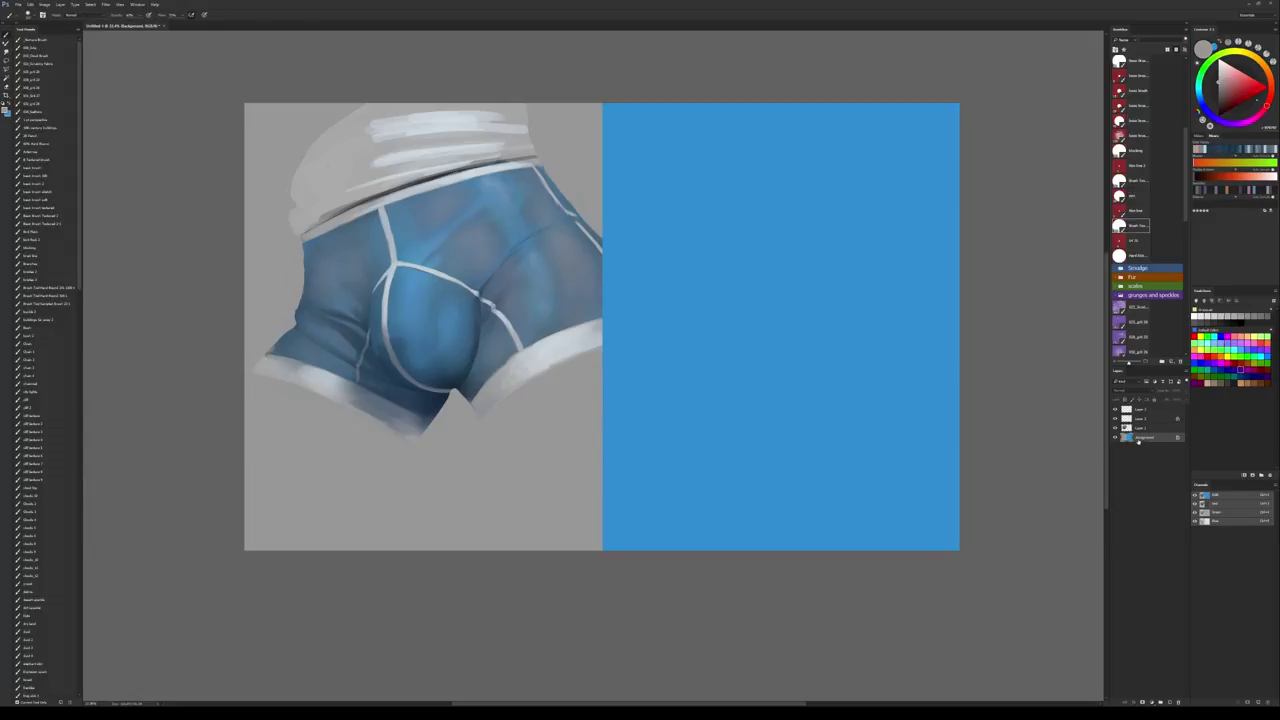
key(shift+BackSpace)
key(Return)
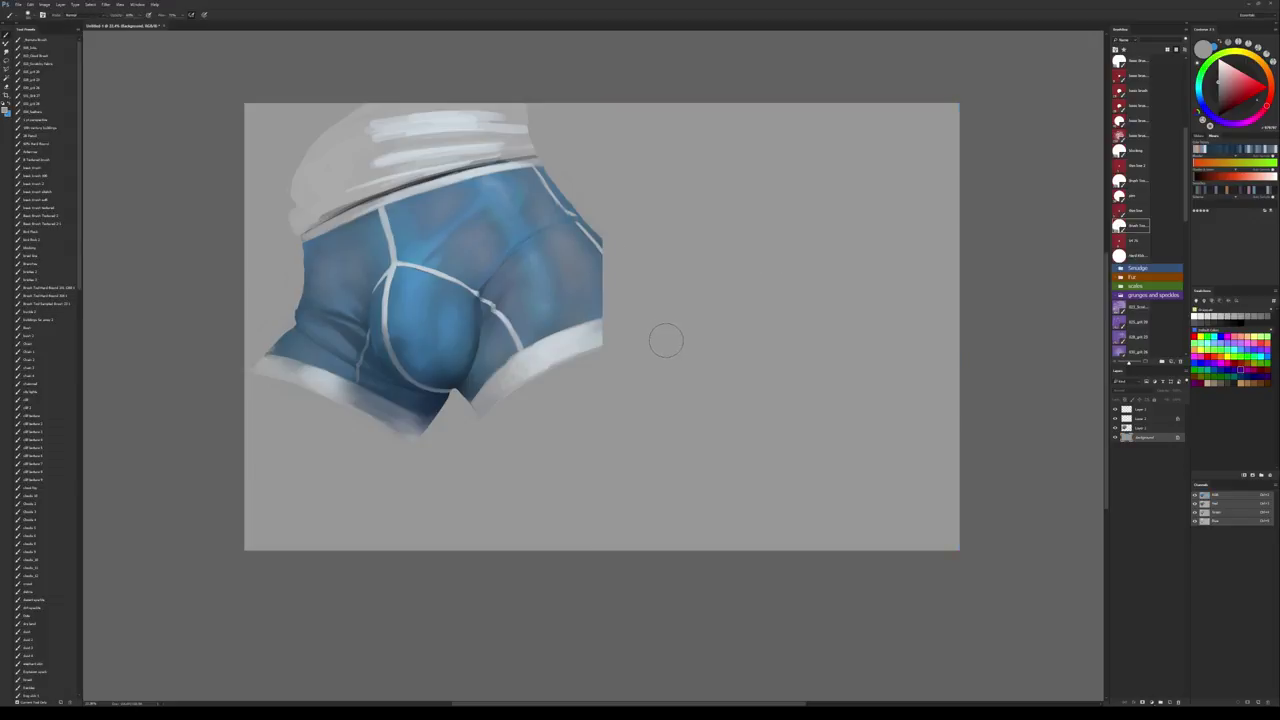
- Duplicate the three garment layers and move the copies onto the empty right half of the canvas
click(1143, 428)
shift+click(1144, 410)
key(ctrl+j)
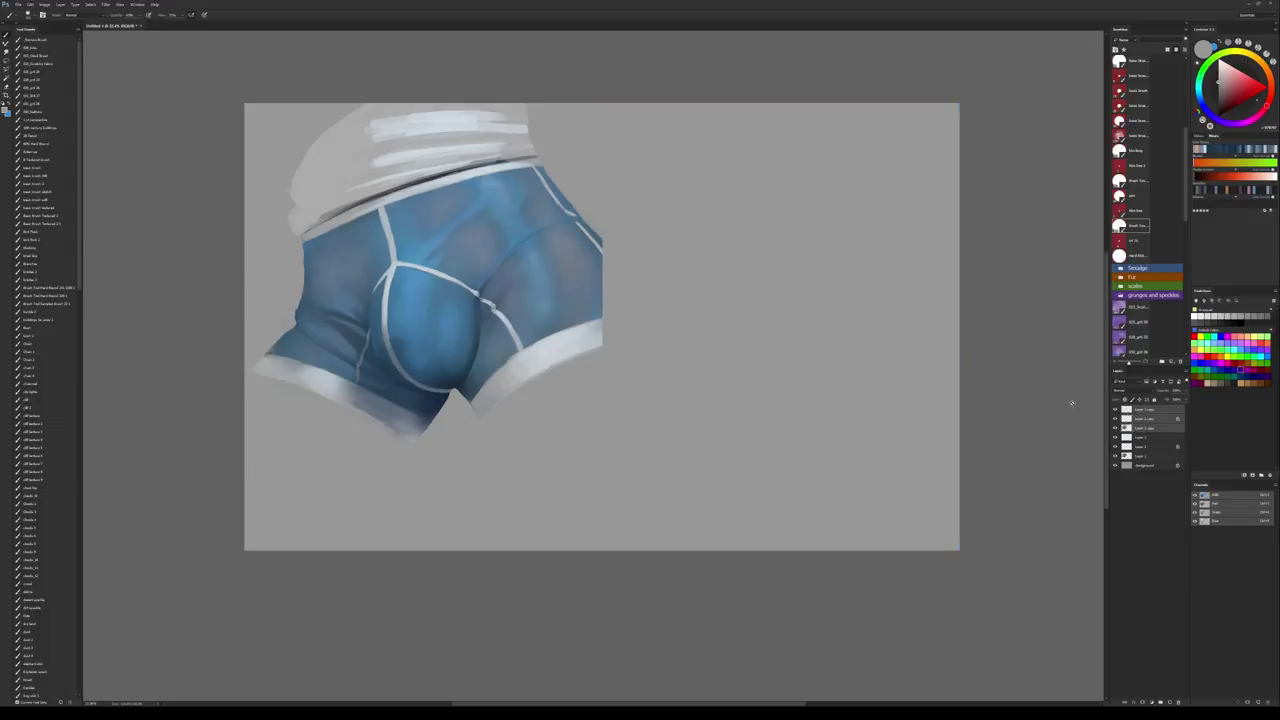
key(v)
drag(526, 318, 882, 320)
drag(790, 315, 711, 356)
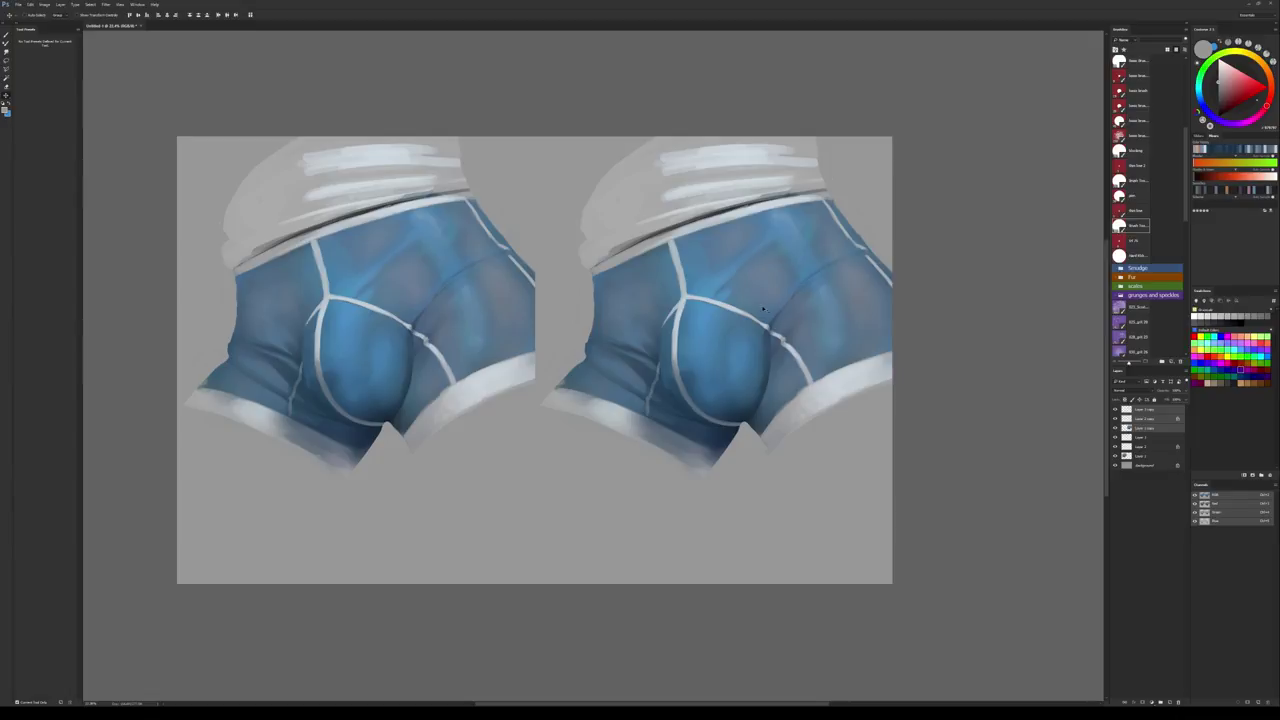
- Merge the three duplicated garment layers into a single layer
key(b)
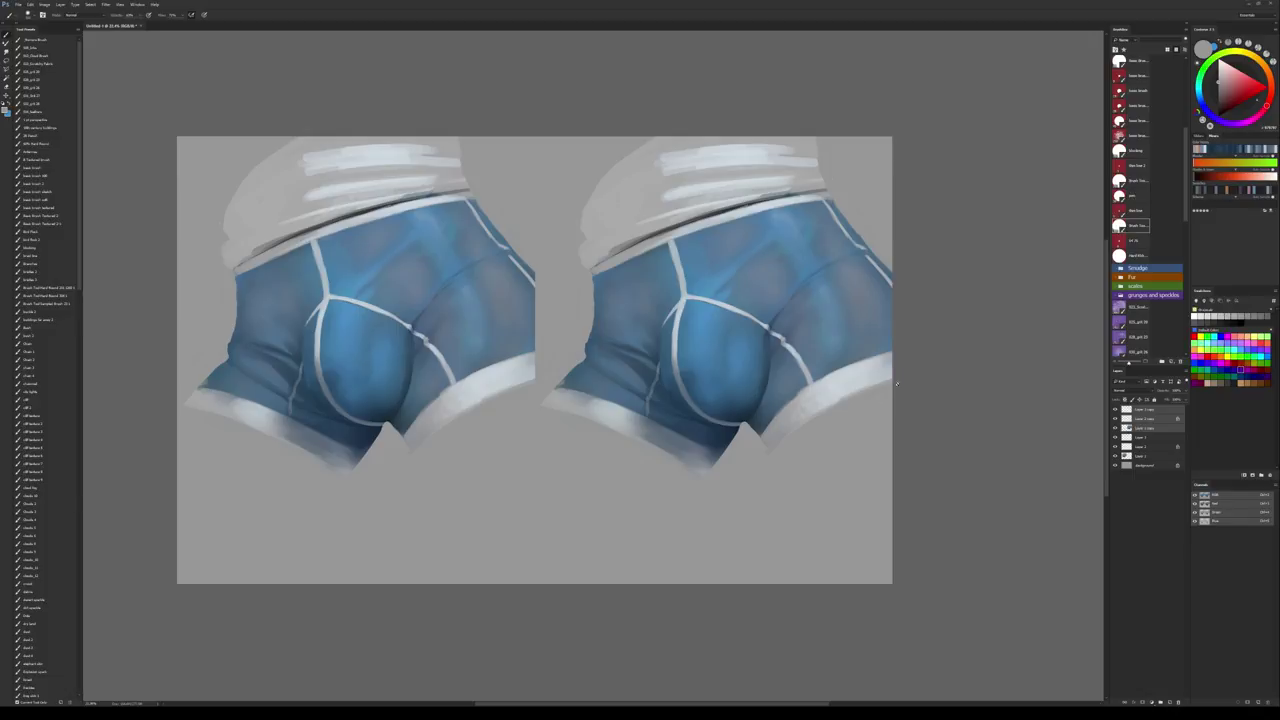
key(z)
mouse_move(748, 286)
mouse_down()
mouse_move(862, 286)
mouse_move(789, 285)
mouse_up()
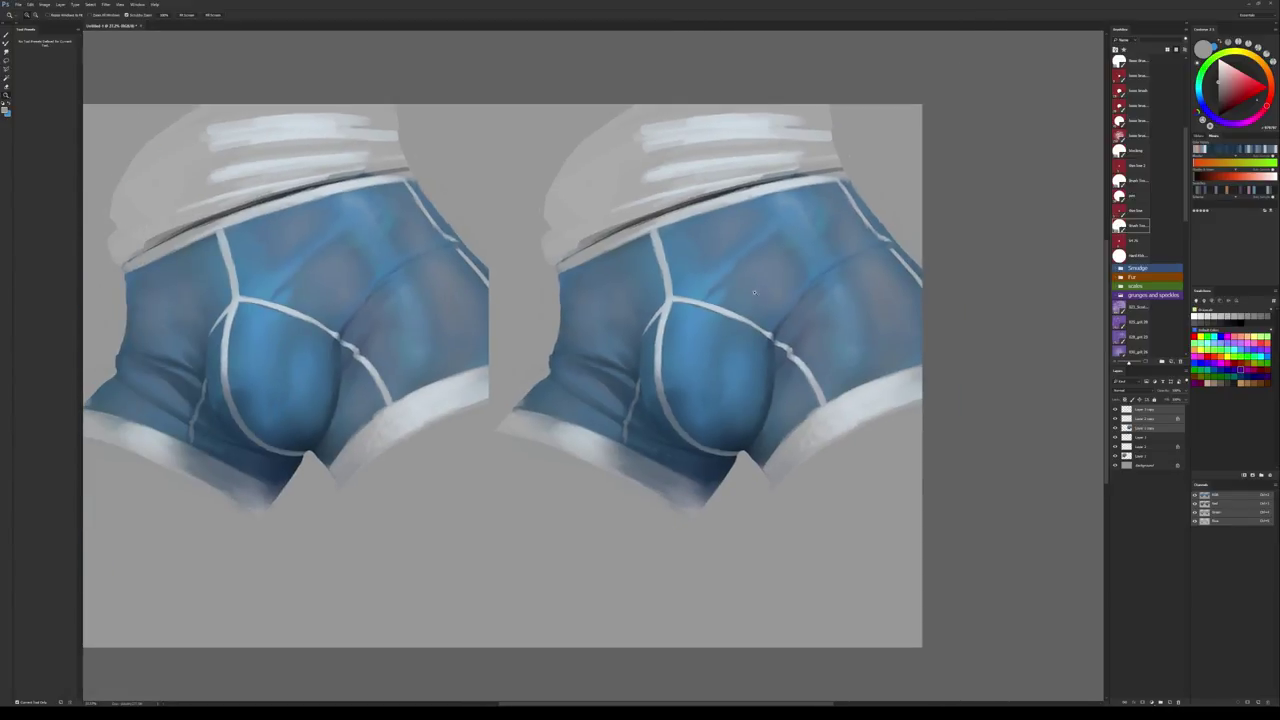
key(b)
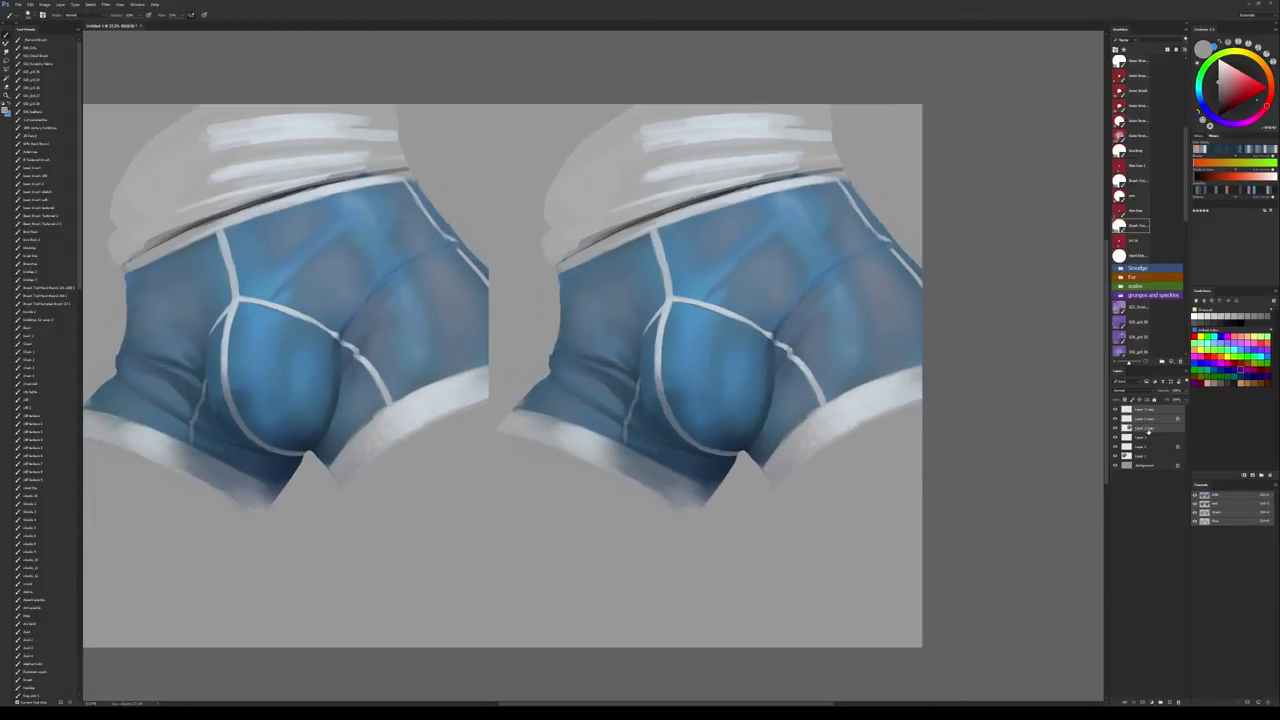
click(1148, 428)
click(1146, 411)
shift+click(1147, 428)
key(ctrl+e)
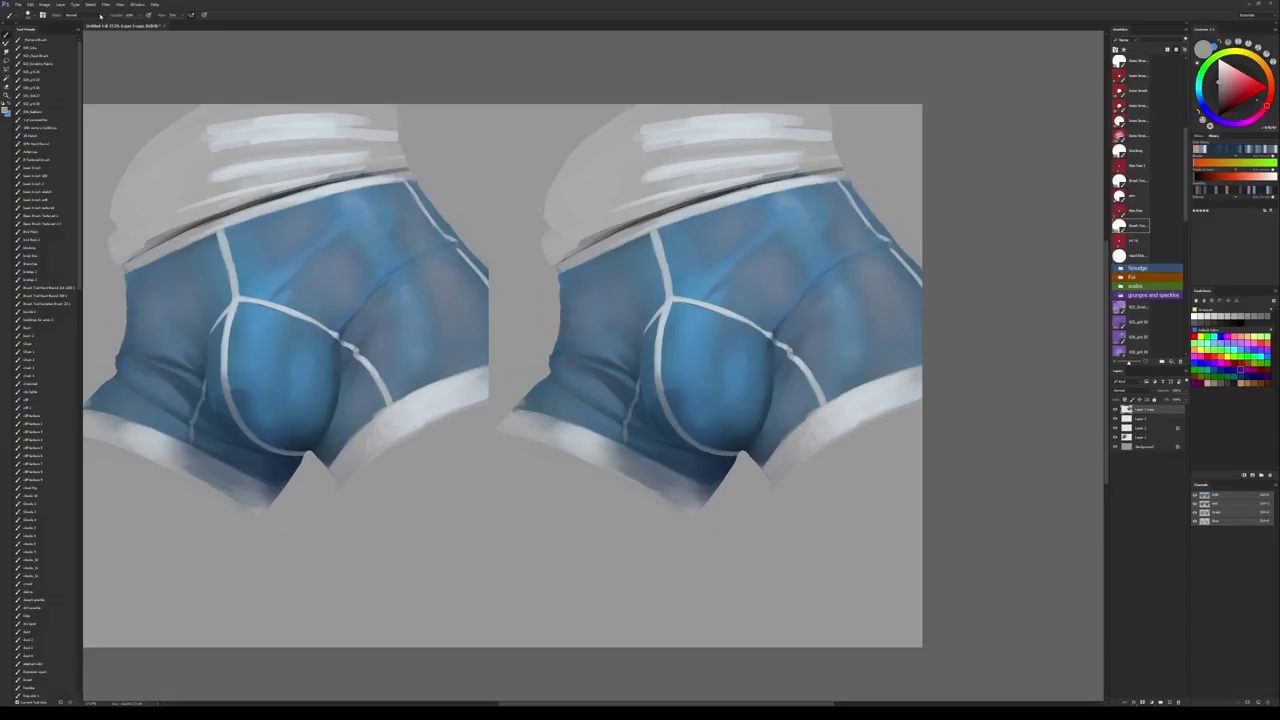
- Switch the brush to a burn blend mode and deepen the blue shading over the copy's hips, thighs and pouch
click(85, 15)
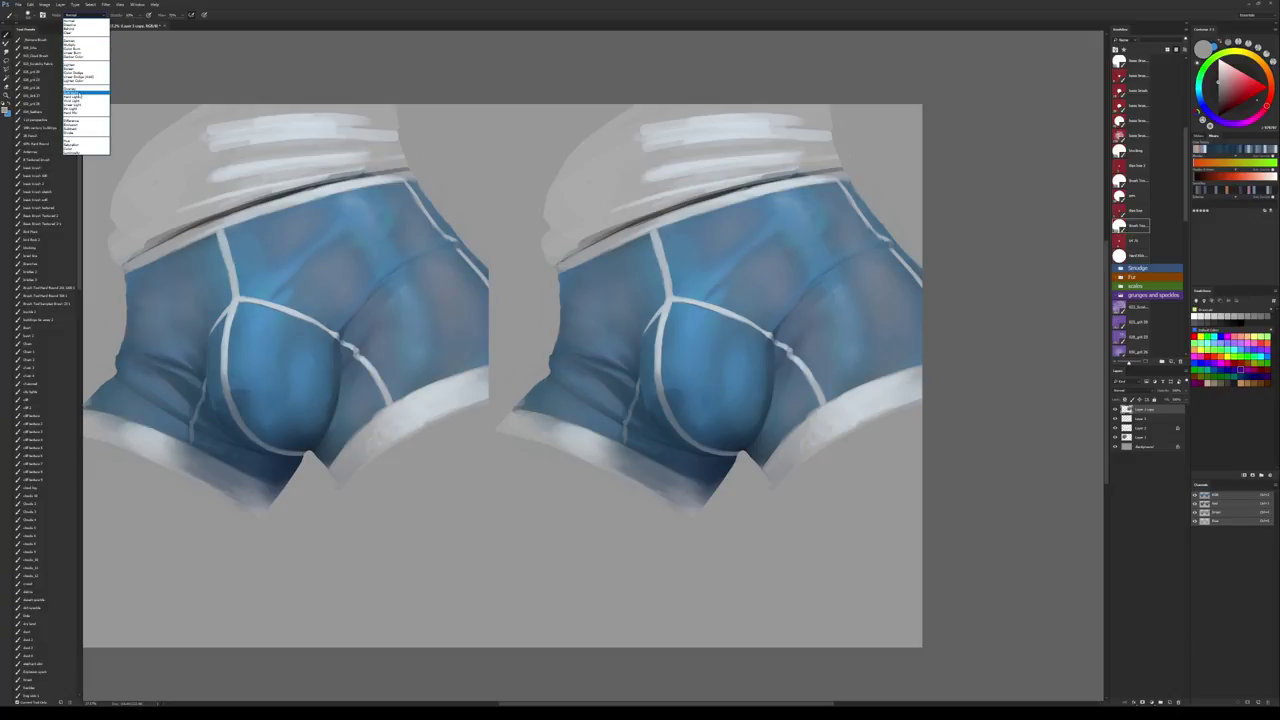
click(80, 52)
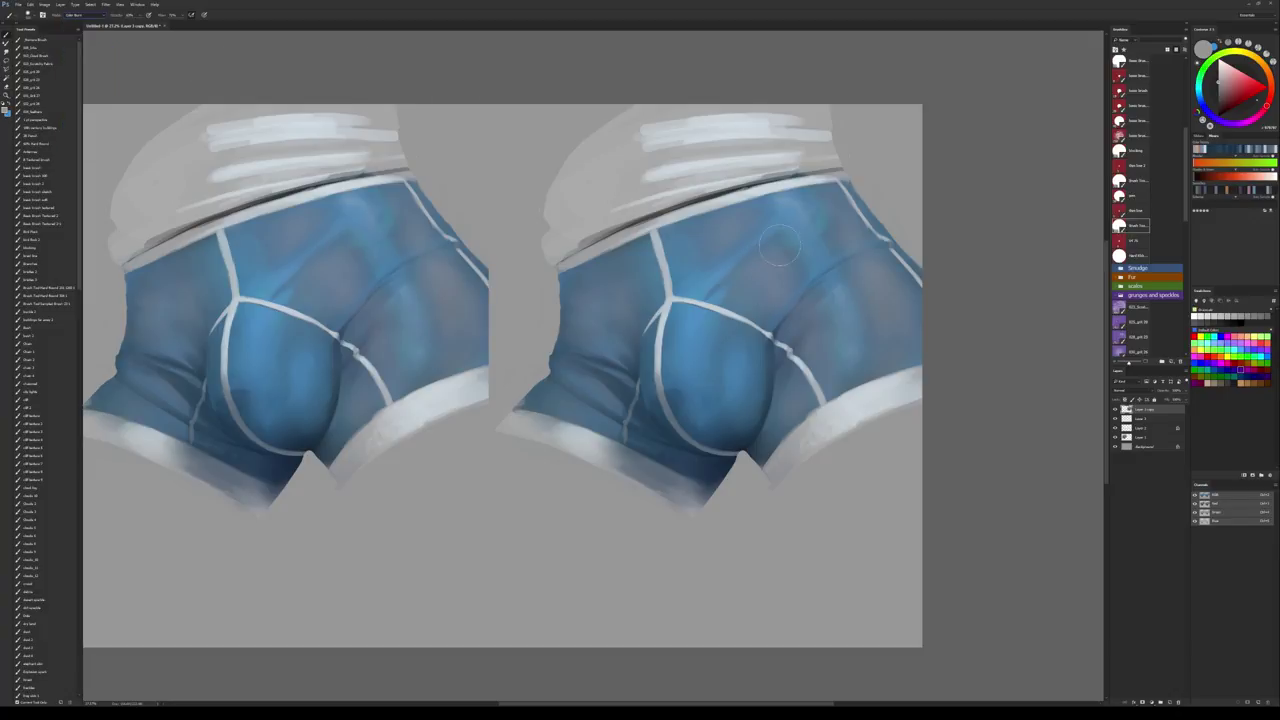
drag(788, 246, 797, 294)
drag(816, 212, 826, 238)
mouse_move(854, 296)
mouse_down()
mouse_move(851, 383)
mouse_move(827, 337)
mouse_move(828, 381)
mouse_up()
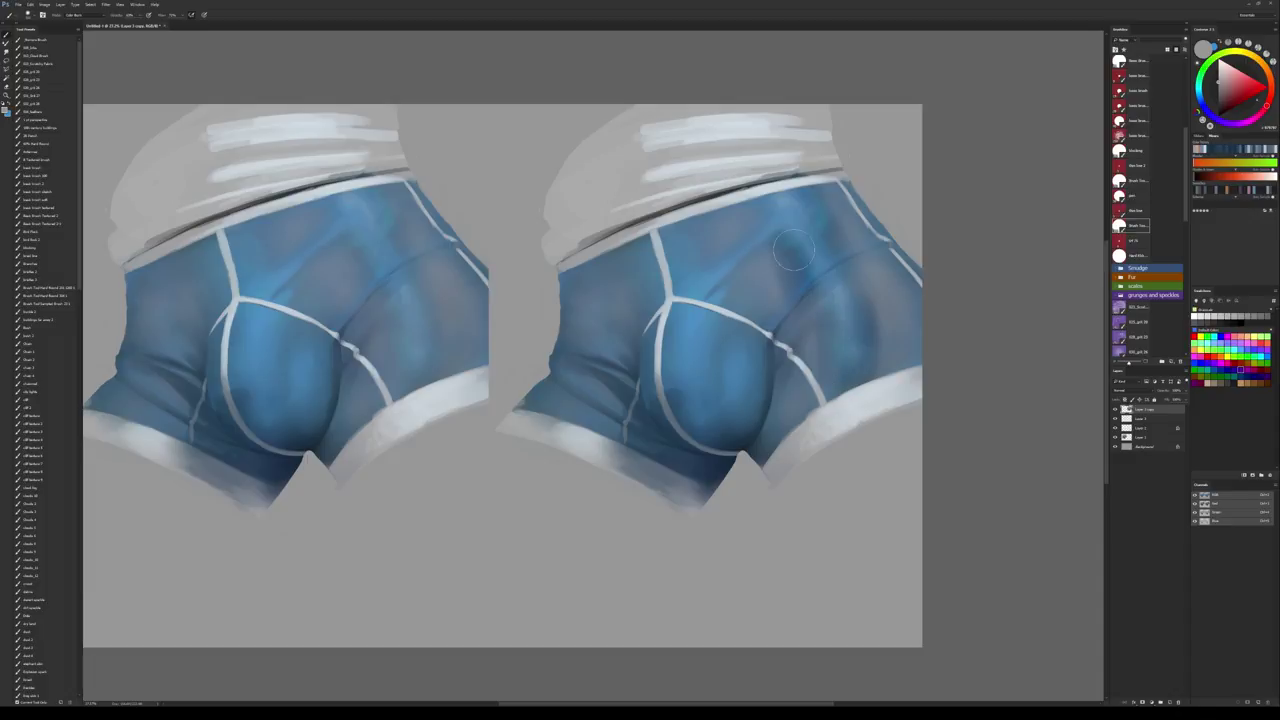
drag(710, 290, 695, 232)
mouse_move(665, 420)
mouse_down()
mouse_move(659, 363)
mouse_move(700, 430)
mouse_move(765, 370)
mouse_move(610, 275)
mouse_move(556, 402)
mouse_move(630, 425)
mouse_move(640, 340)
mouse_up()
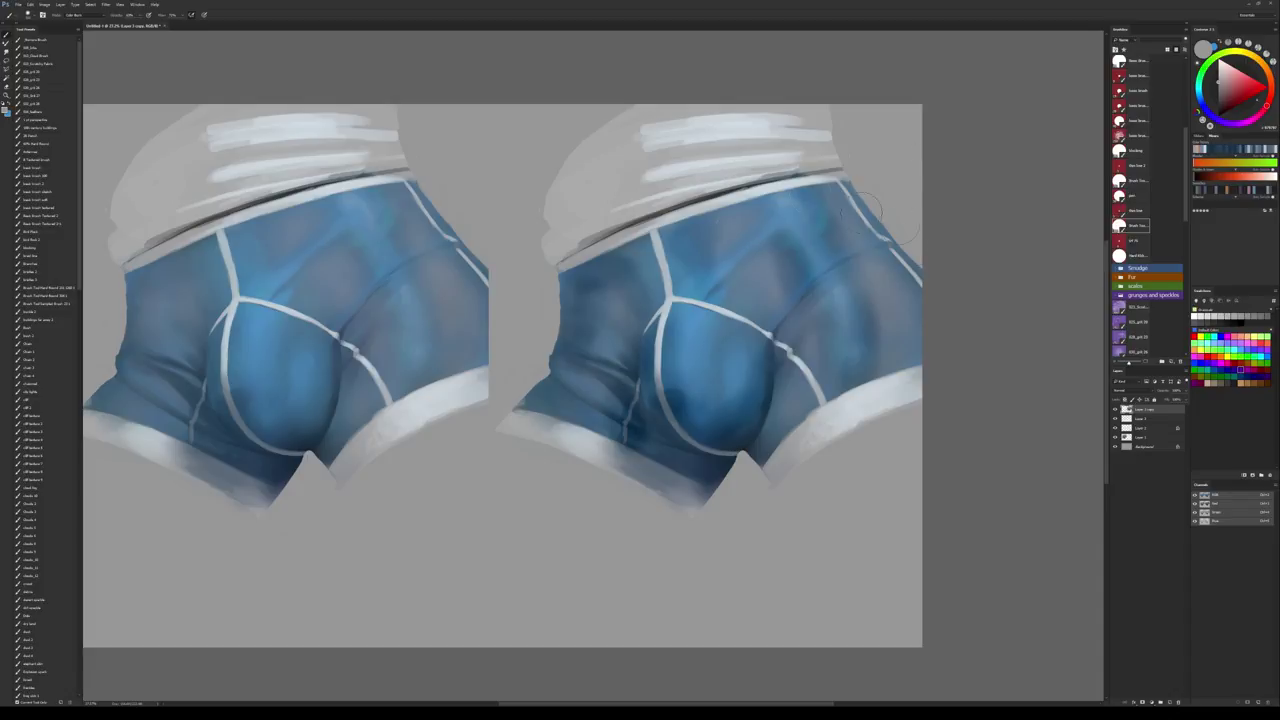
mouse_move(770, 340)
mouse_down()
mouse_move(720, 295)
mouse_move(690, 240)
mouse_move(910, 268)
mouse_up()
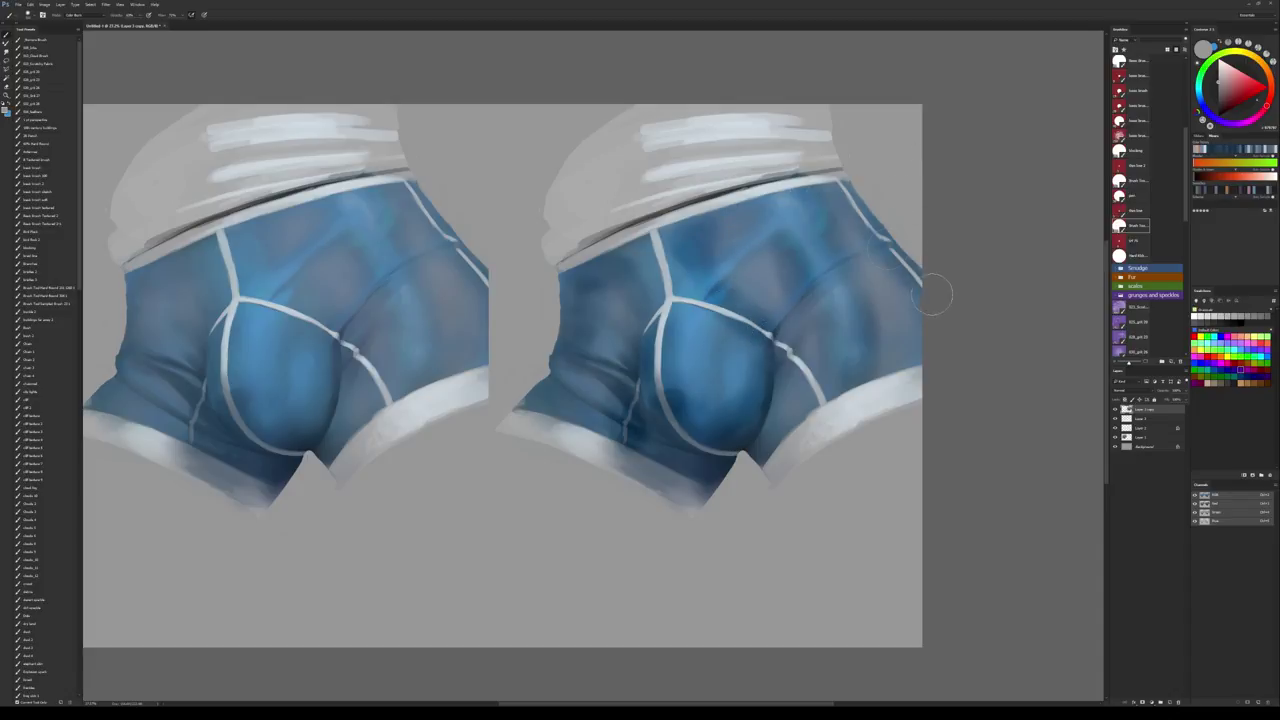
- Set the brush to Hard Light, pick a desaturated reddish grey, and dab it on the copy's hip
alt+click(875, 292)
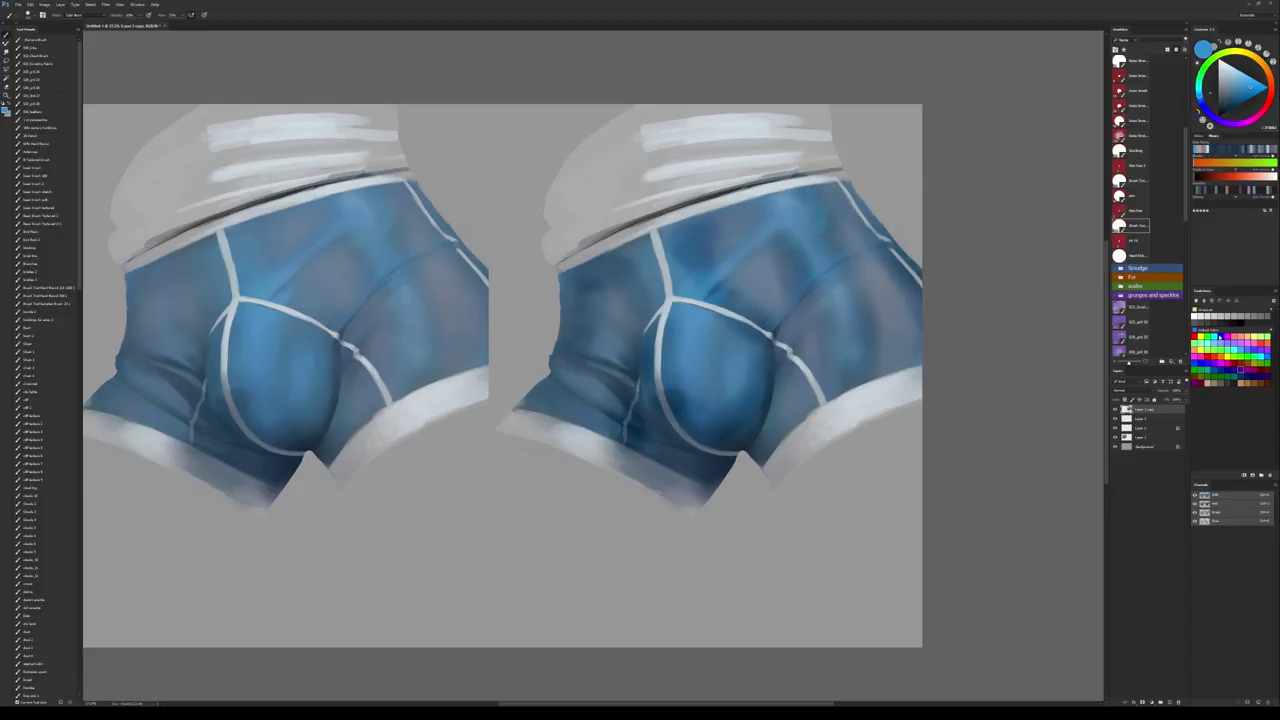
key(x)
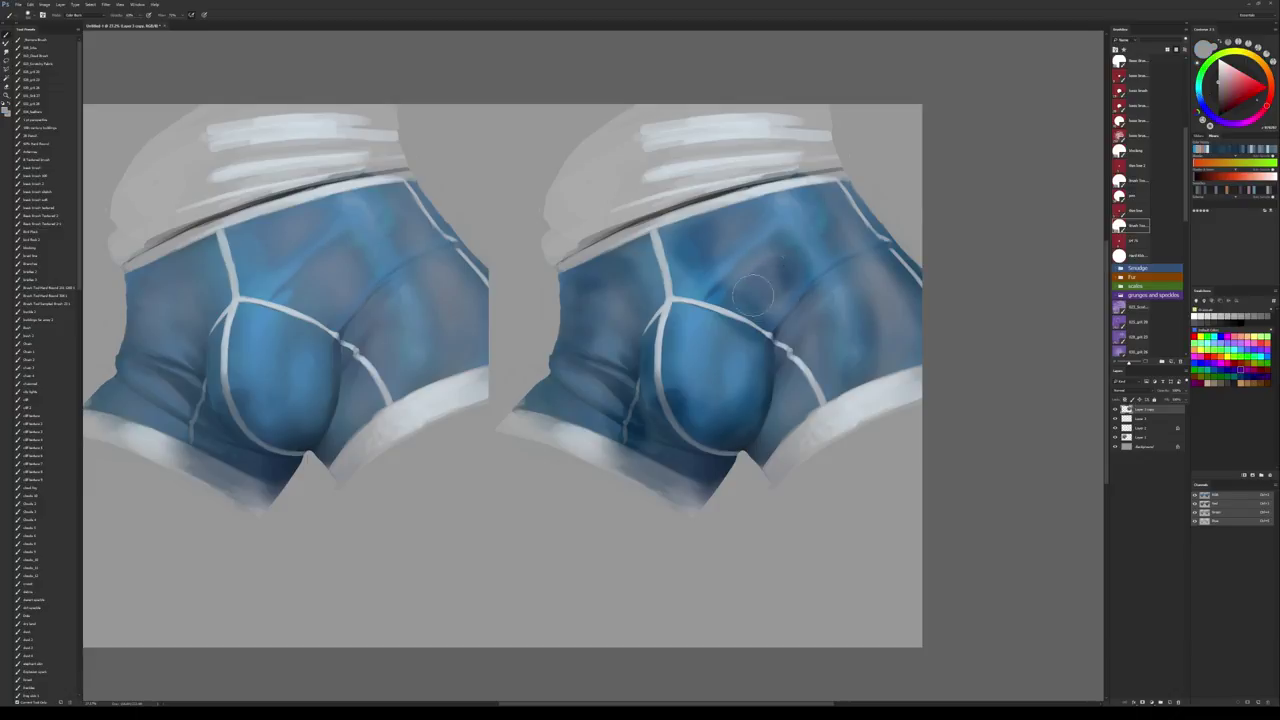
click(90, 15)
click(88, 92)
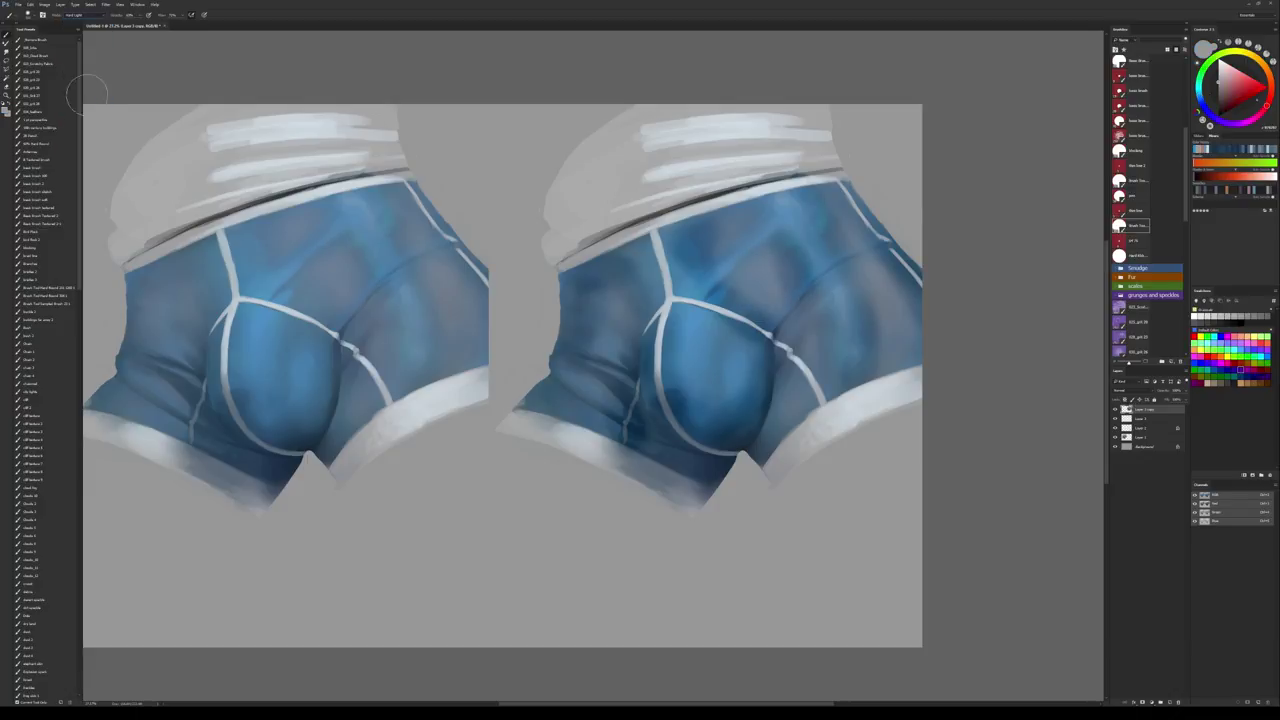
key(ctrl+z)
click(1271, 89)
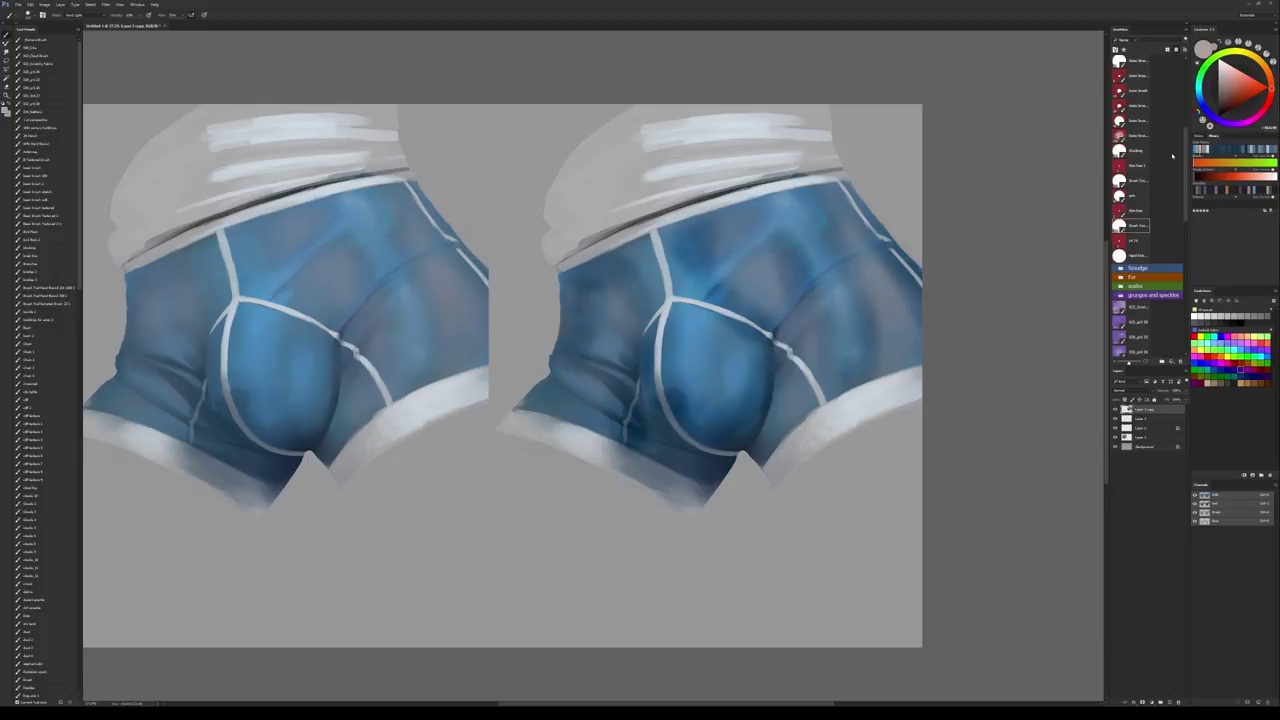
mouse_move(761, 262)
mouse_down()
mouse_move(740, 210)
mouse_move(754, 287)
mouse_move(772, 276)
mouse_move(767, 213)
mouse_move(714, 249)
mouse_move(749, 233)
mouse_move(762, 284)
mouse_up()
- Set the brush to Overlay and glaze bright skin-toned patches over the copy's hips, thighs and leg piping
click(90, 15)
click(85, 84)
drag(858, 243, 895, 360)
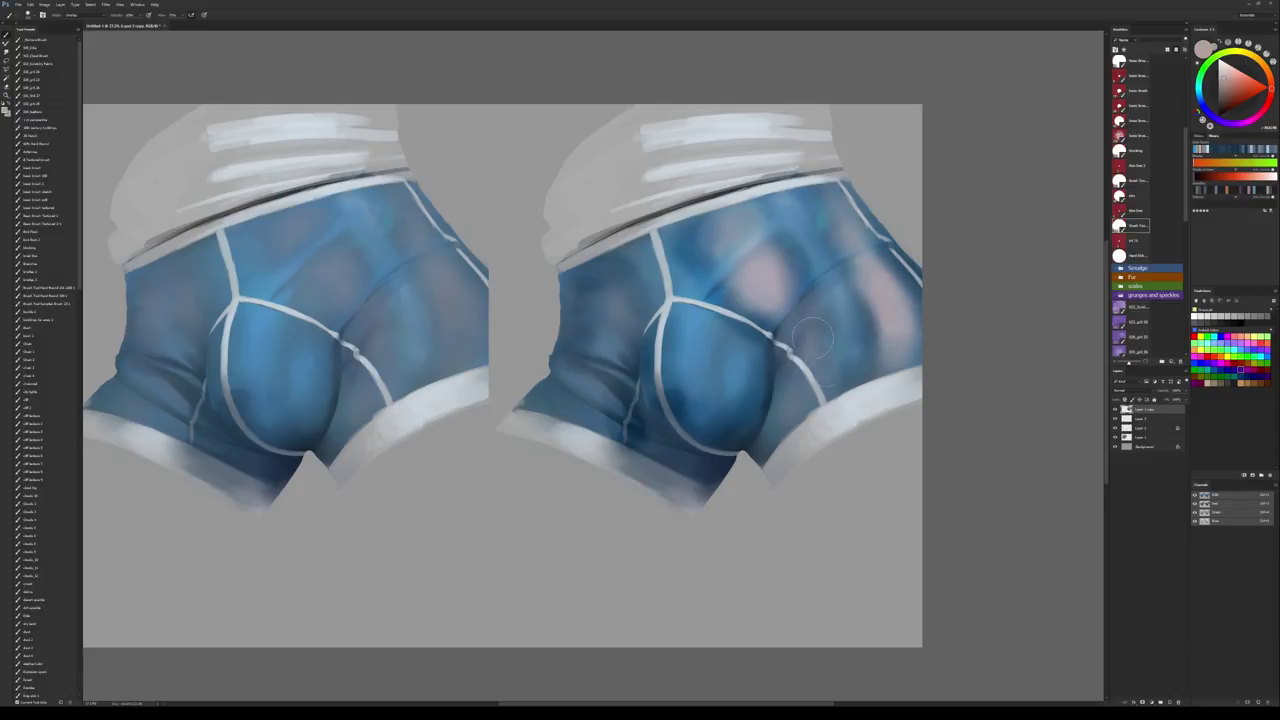
drag(802, 374, 790, 404)
drag(613, 307, 610, 325)
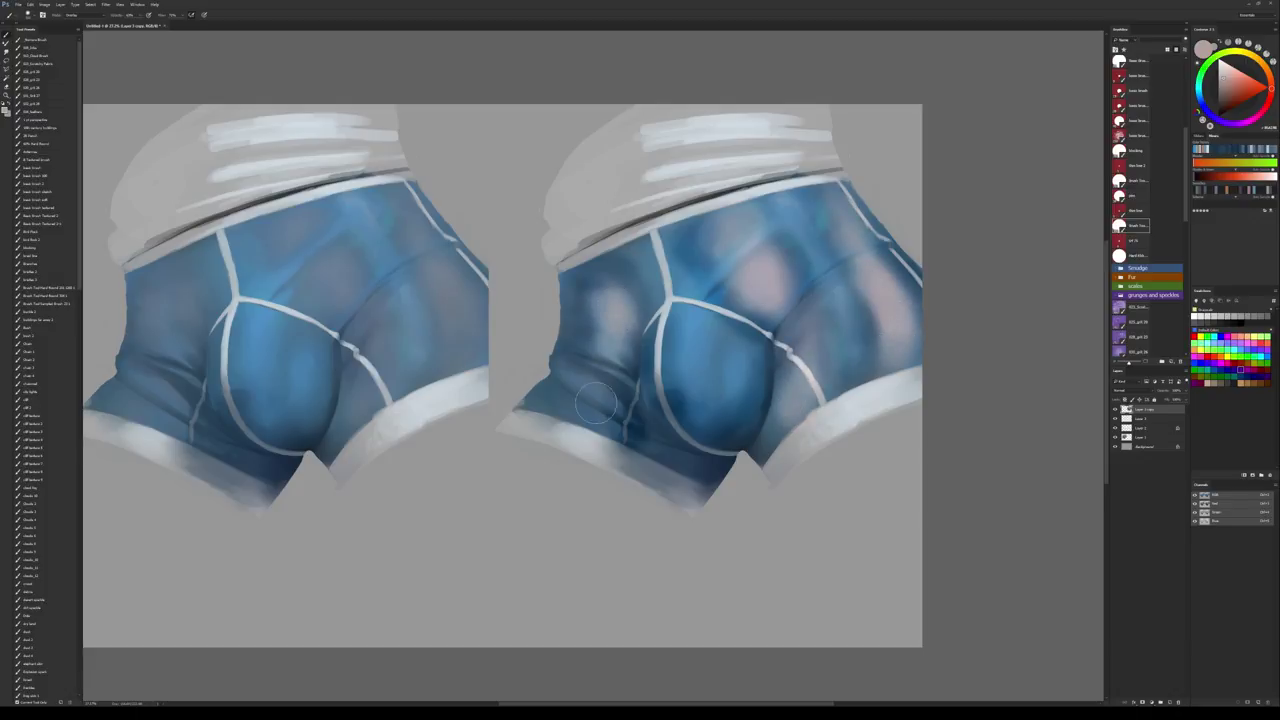
key(ctrl+z)
mouse_move(588, 381)
mouse_down()
mouse_move(606, 395)
mouse_move(592, 384)
mouse_move(574, 409)
mouse_move(592, 412)
mouse_move(578, 418)
mouse_up()
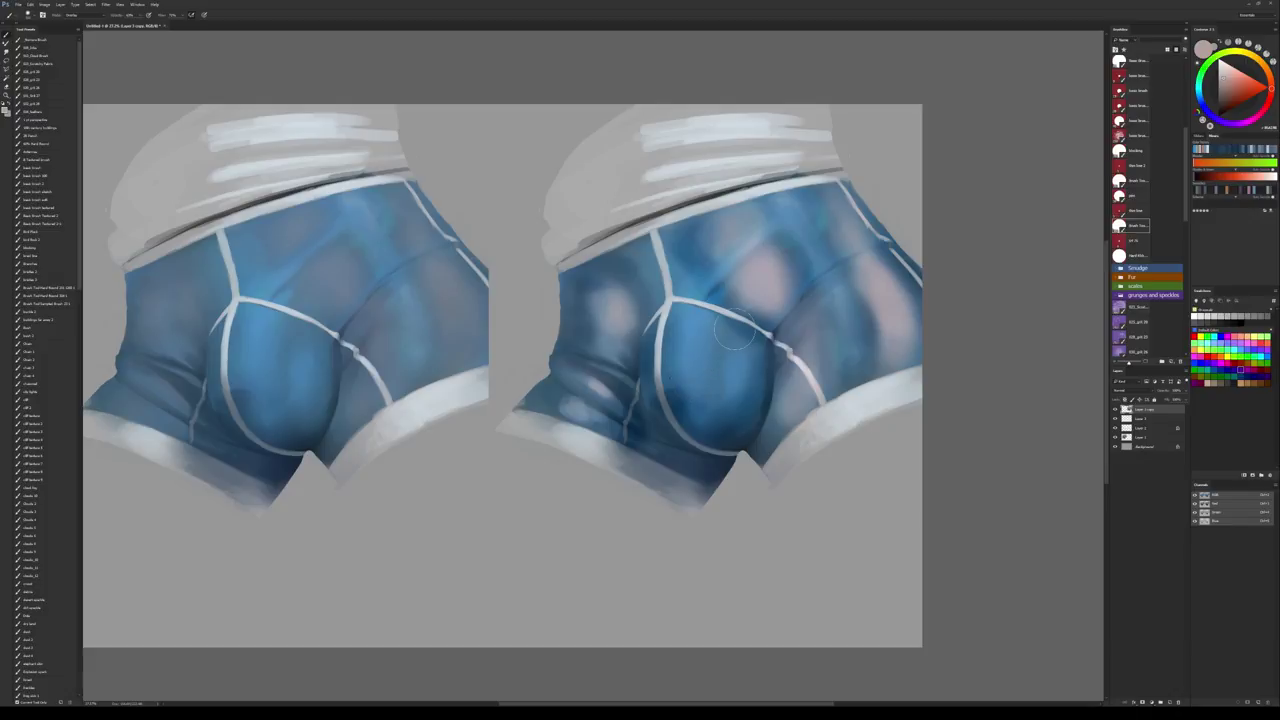
mouse_move(702, 361)
mouse_down()
mouse_move(690, 322)
mouse_move(692, 372)
mouse_up()
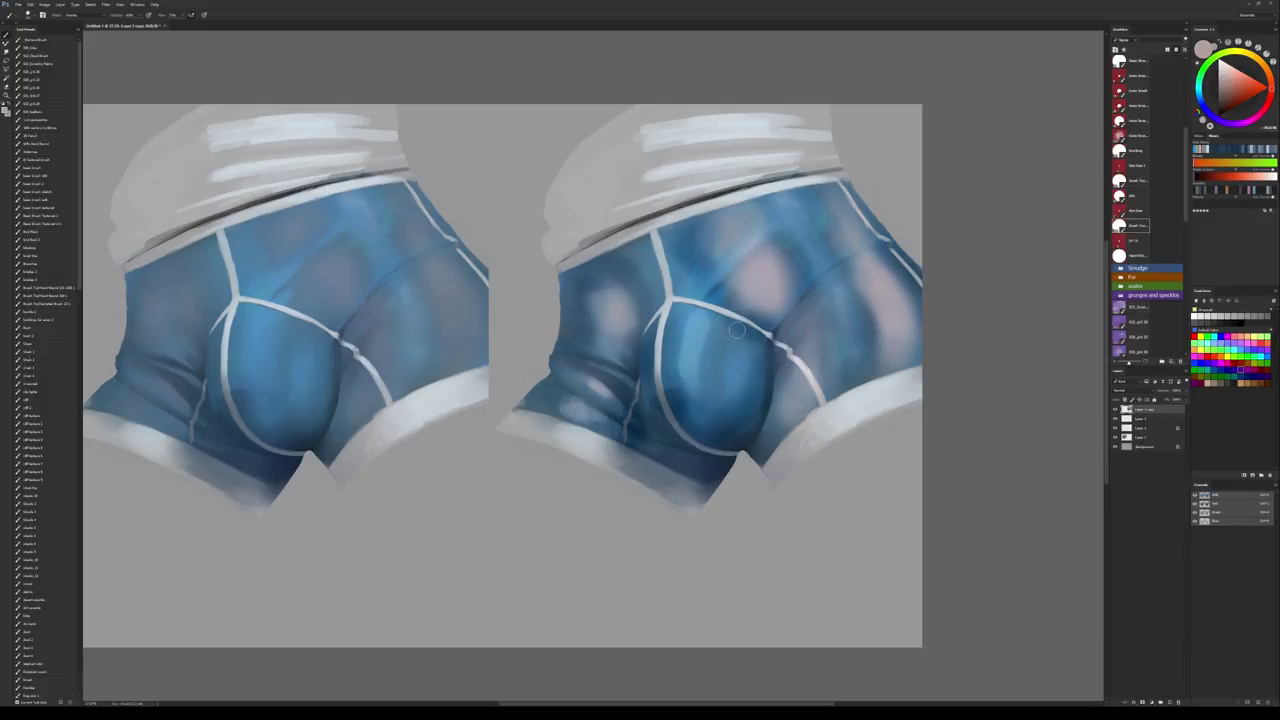
mouse_move(700, 318)
mouse_down()
mouse_move(694, 418)
mouse_move(700, 350)
mouse_up()
key(ctrl+z)
key(ctrl+z)
key(ctrl+z)
key(ctrl+z)
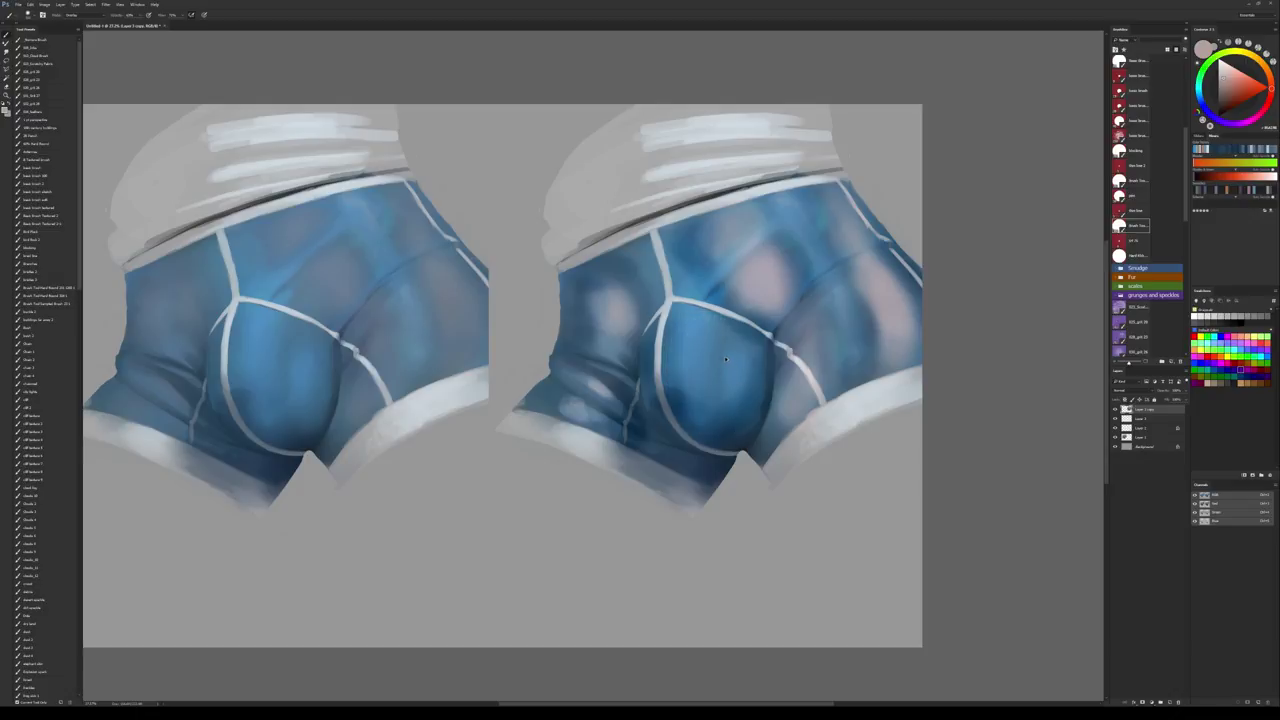
- Return the brush to Normal mode and paint skin-toned patches on the copy's pouch, blending with sampled blue
click(90, 15)
click(84, 19)
mouse_move(696, 330)
mouse_down()
mouse_move(701, 407)
mouse_move(736, 361)
mouse_move(736, 403)
mouse_move(694, 333)
mouse_up()
alt+click(696, 340)
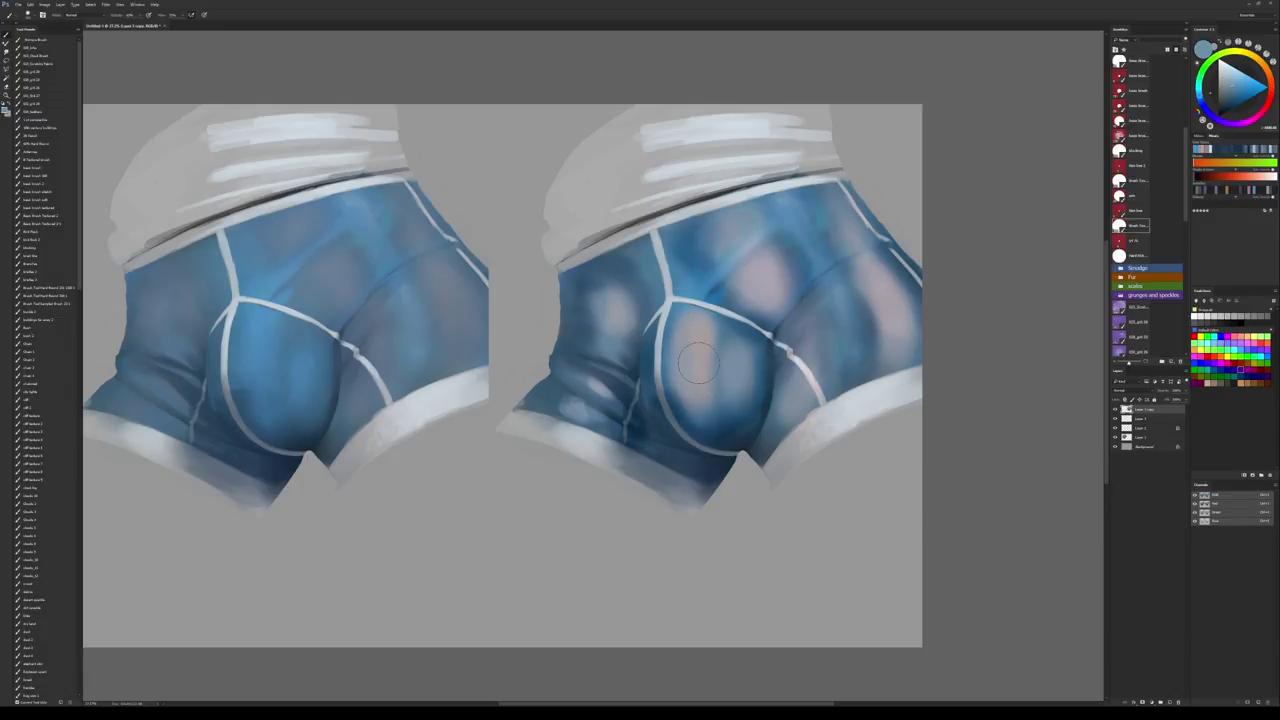
drag(673, 394, 678, 407)
- Pick a dark red, paint a small accent at the lower end of the pouch patch, and sample nearby colours for blending
click(1221, 175)
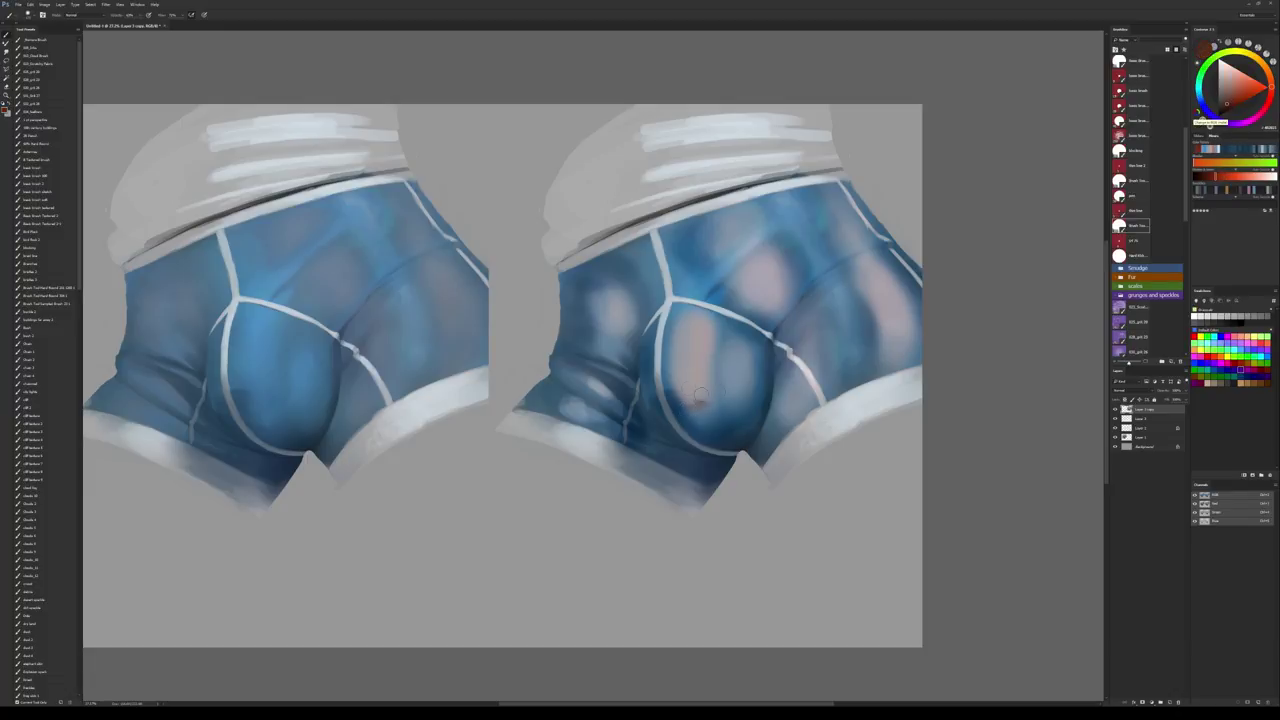
mouse_move(702, 403)
mouse_down()
mouse_move(691, 402)
mouse_move(706, 403)
mouse_up()
alt+click(702, 406)
alt+click(695, 415)
alt+click(704, 404)
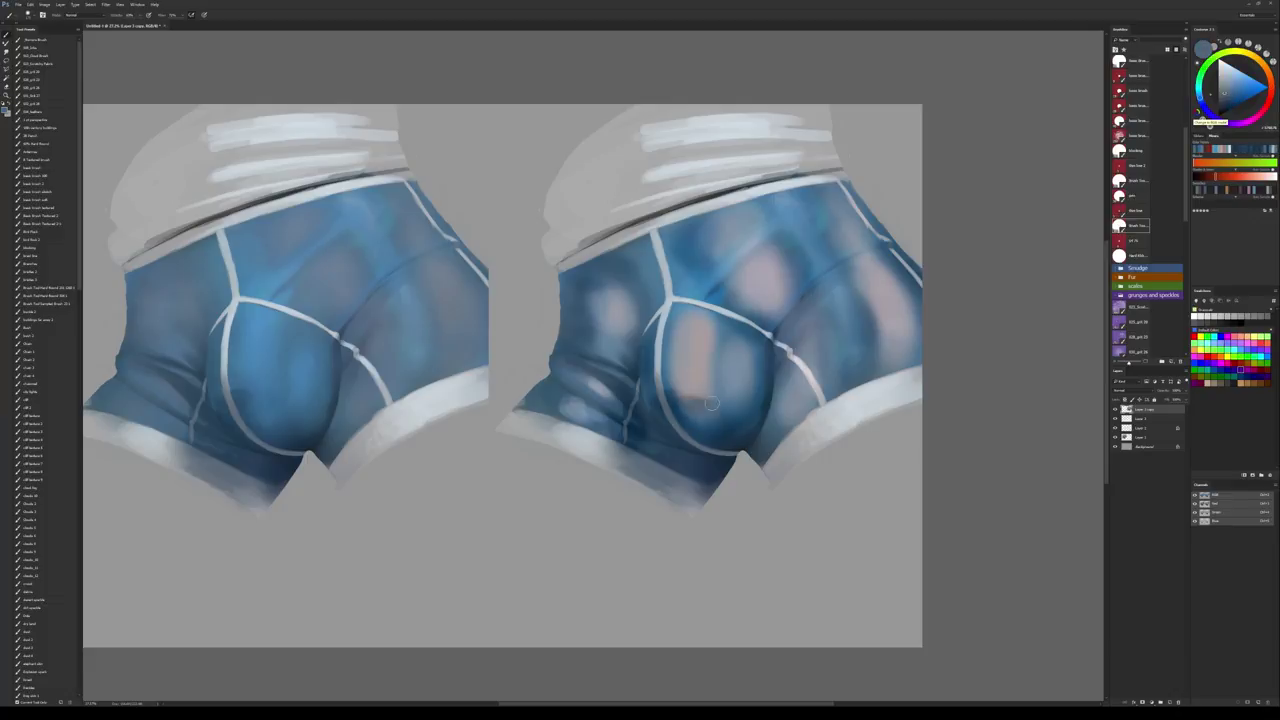
- Refine the edges of the pouch's skin-toned patch using colours sampled from the surrounding fabric
alt+click(722, 320)
alt+click(716, 314)
mouse_move(690, 310)
mouse_down()
mouse_move(718, 340)
mouse_move(693, 314)
mouse_move(680, 330)
mouse_move(682, 398)
mouse_move(687, 320)
mouse_move(699, 345)
mouse_move(688, 384)
mouse_up()
alt+click(682, 398)
alt+click(686, 368)
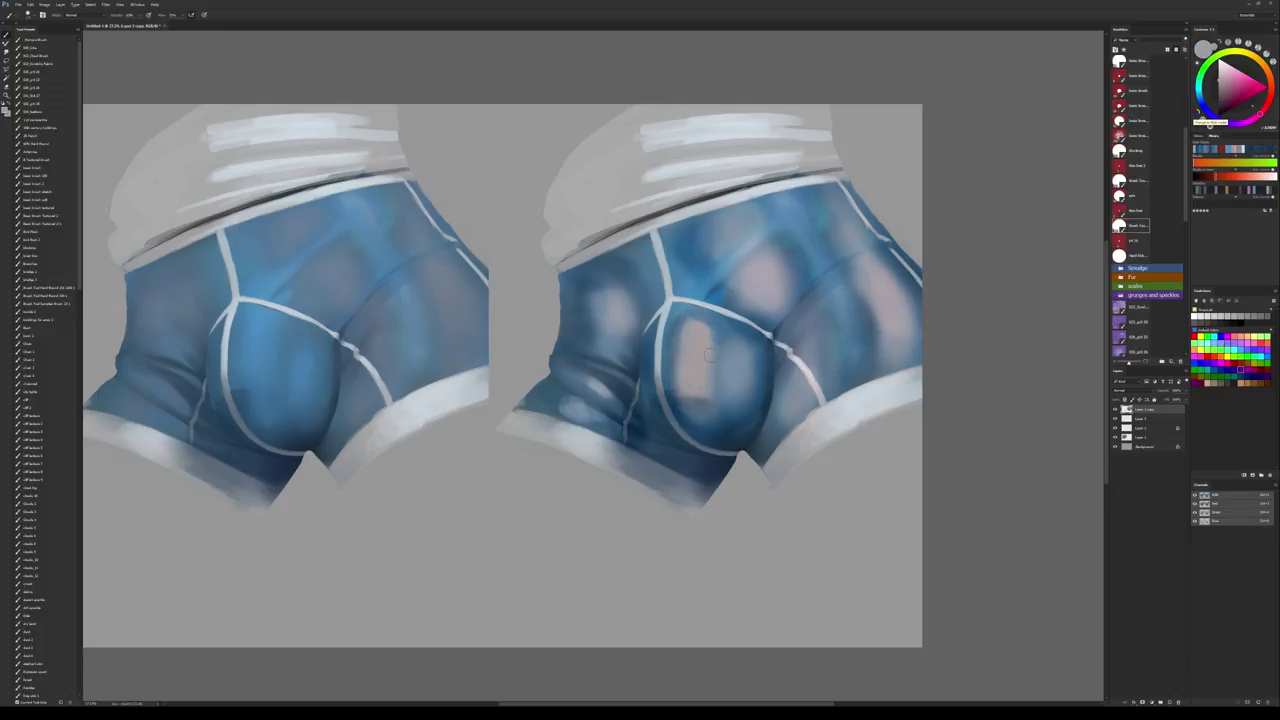
alt+click(720, 336)
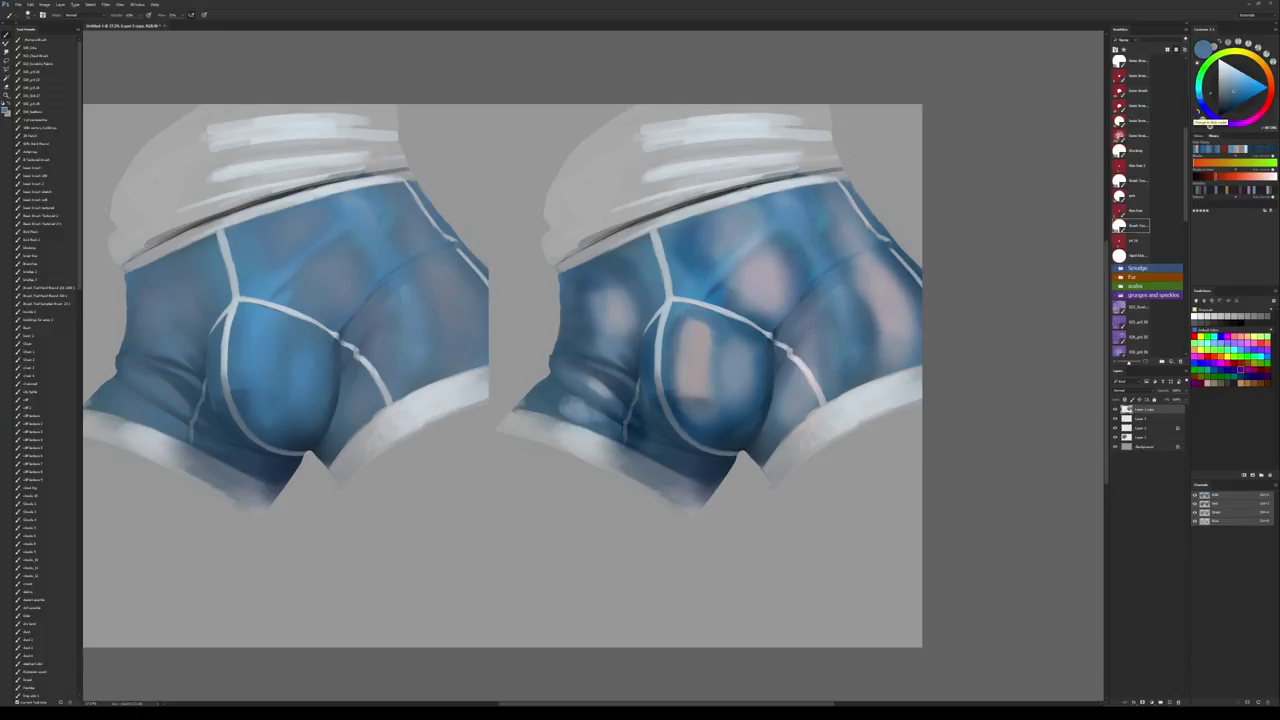
drag(762, 336, 760, 308)
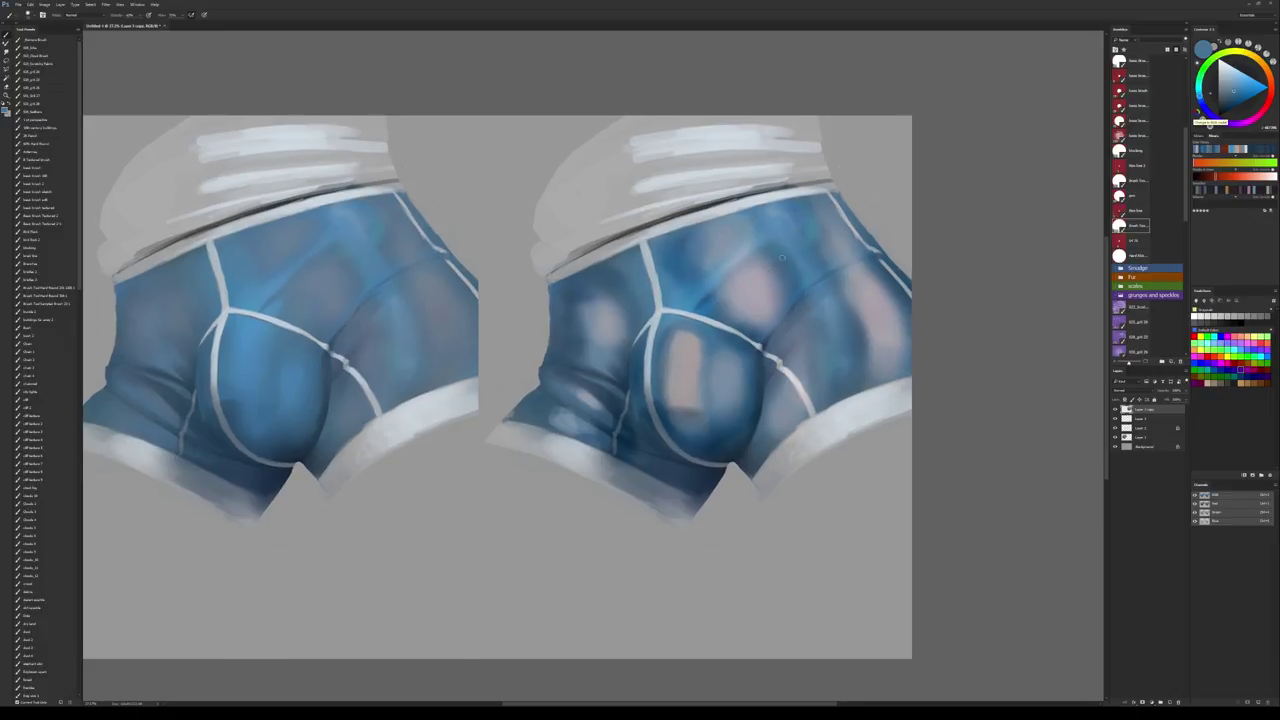
- Try softening the pouch's skin-toned patch with the Smudge tool, undo the stroke, and reduce the tool size
key(bracketright)
key(bracketright)
key(bracketright)
key(bracketright)
key(bracketright)
key(bracketright)
key(r)
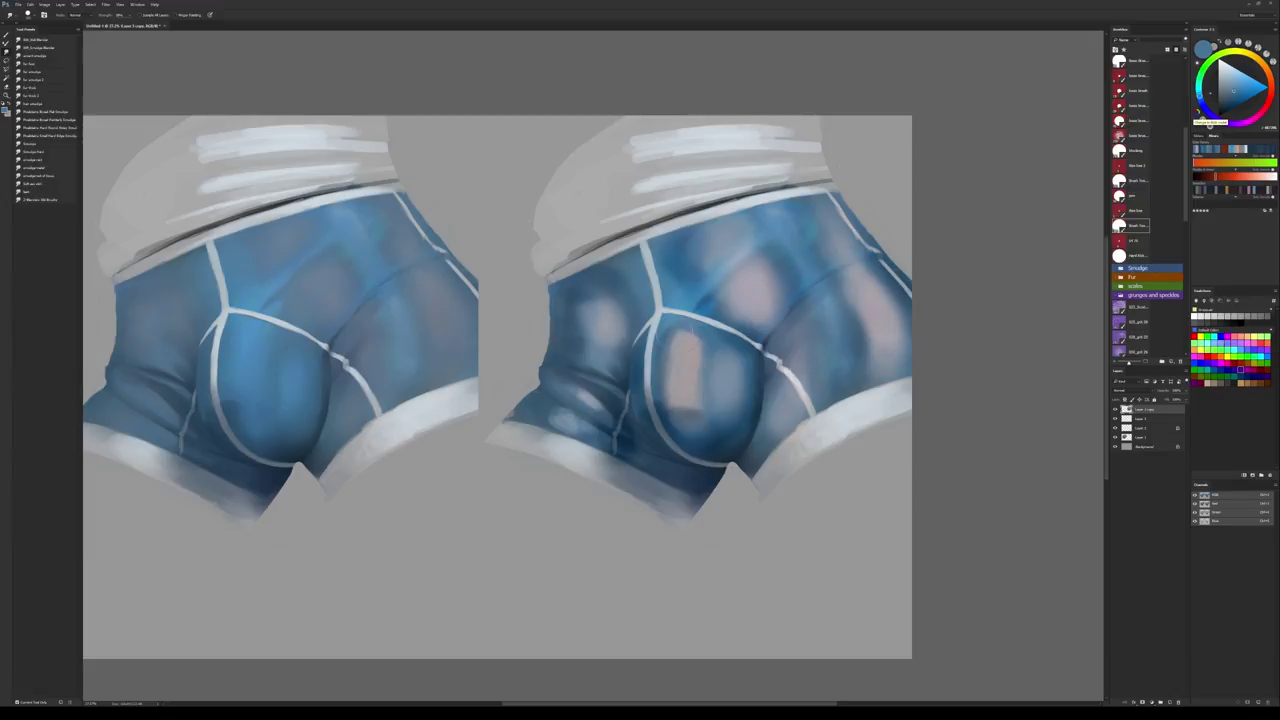
drag(682, 334, 703, 367)
key(ctrl+z)
key(bracketleft)
key(bracketleft)
key(bracketleft)
key(bracketleft)
key(bracketleft)
drag(738, 388, 730, 414)
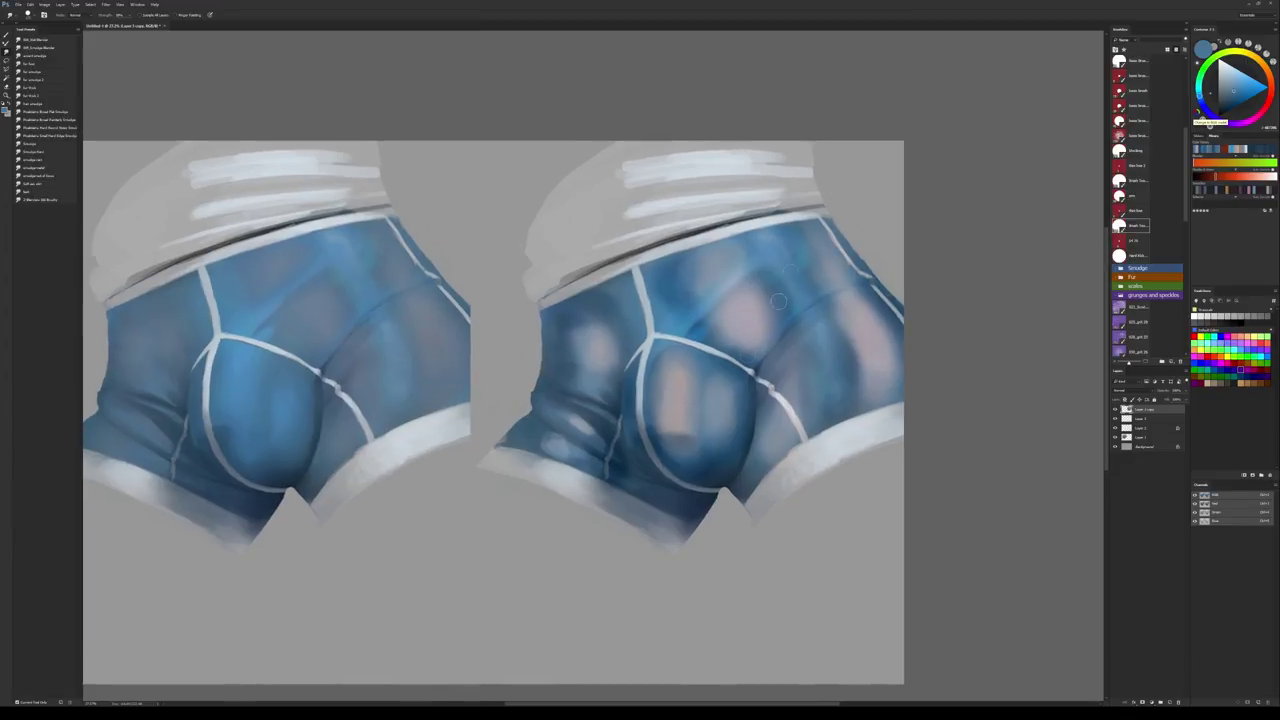
- Set the brush to Color Burn mode, test dark strokes on the copy's fabric above the pouch, and undo them
key(b)
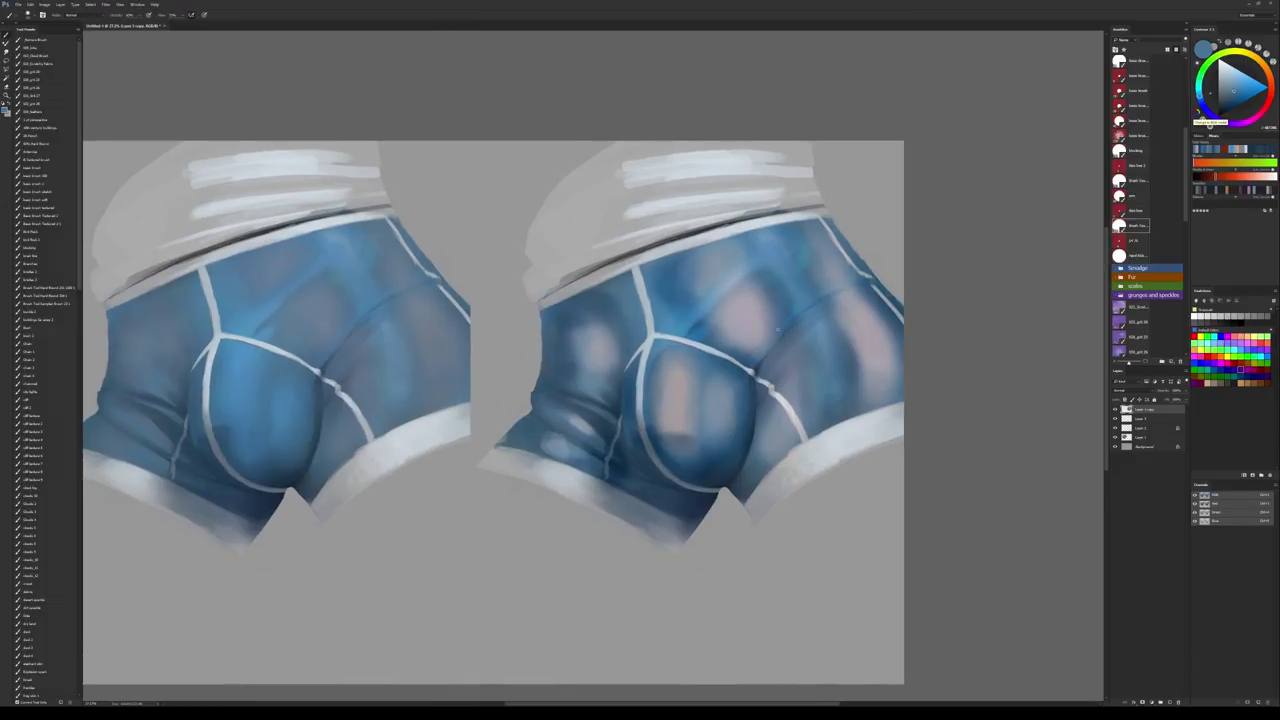
click(74, 15)
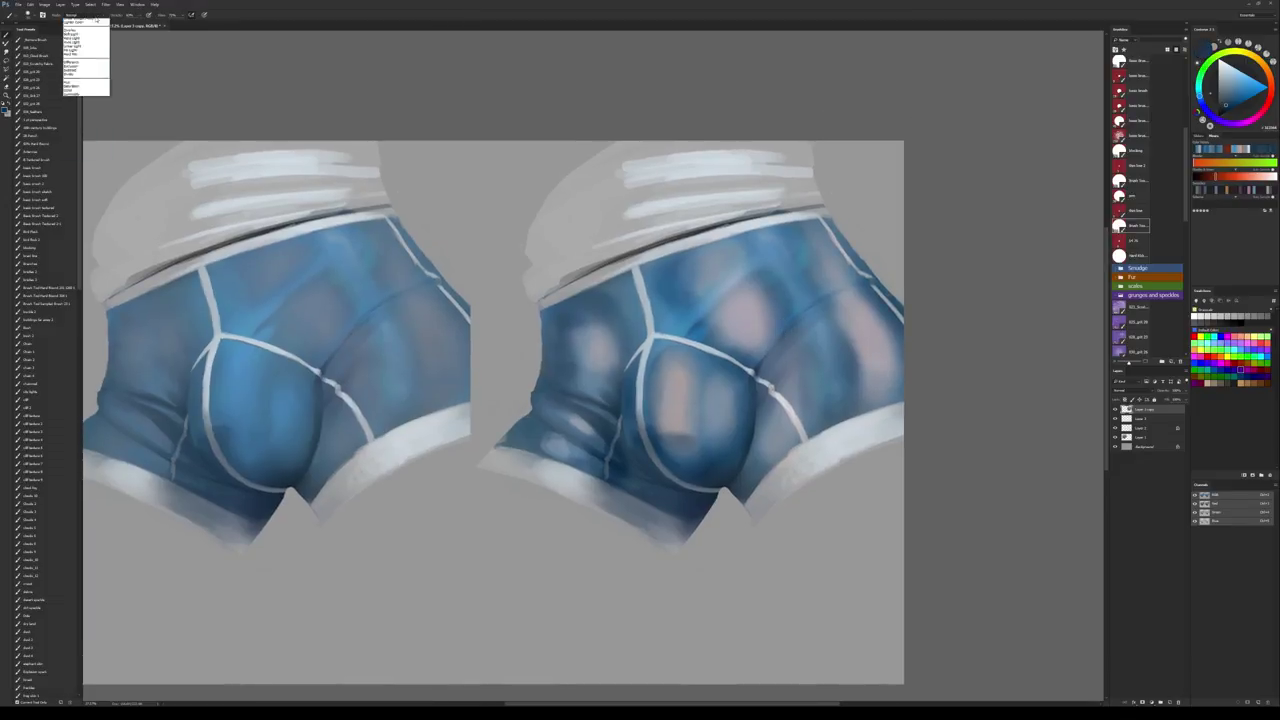
click(81, 47)
drag(733, 292, 763, 277)
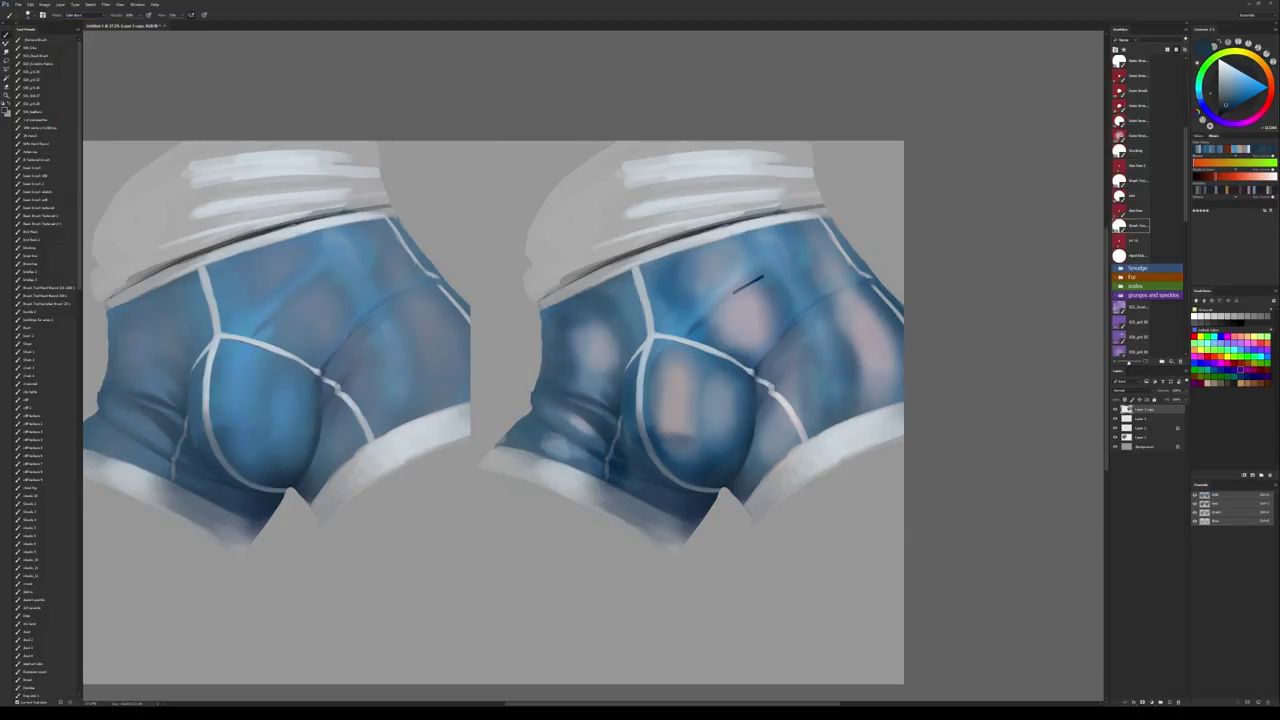
key(ctrl+z)
right_click(793, 289)
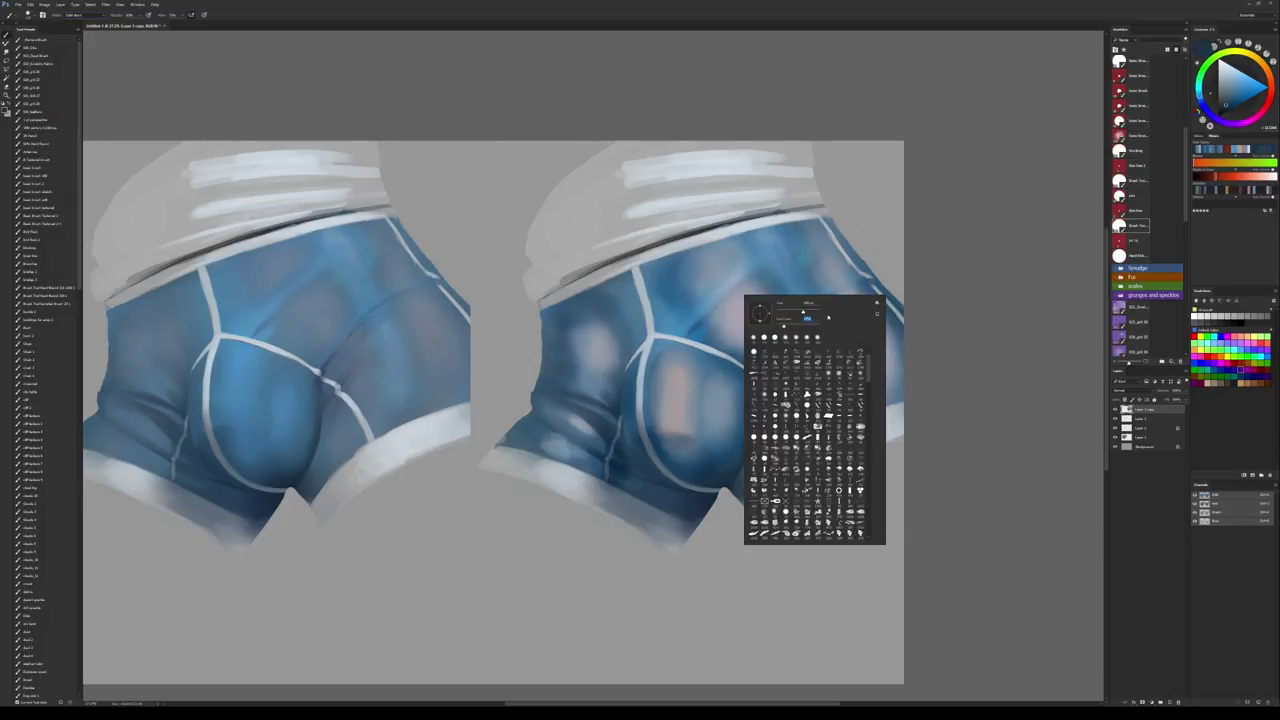
key(Return)
mouse_move(766, 287)
mouse_down()
mouse_move(778, 281)
mouse_move(782, 318)
mouse_move(774, 286)
mouse_move(688, 310)
mouse_up()
key(ctrl+z)
- Darken the copy's blue fabric around the skin-toned patches and seams with a larger brush, undoing unwanted strokes
key(bracketright)
key(bracketright)
key(bracketright)
drag(801, 364, 812, 394)
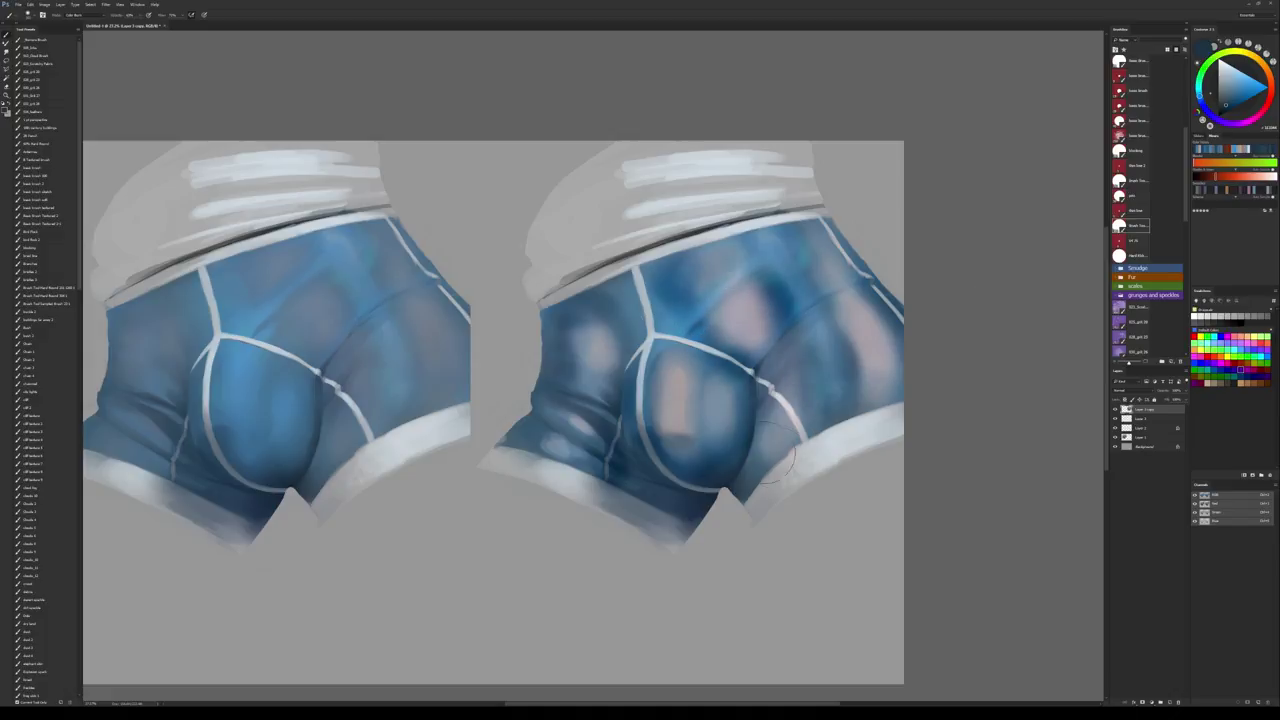
drag(762, 430, 757, 454)
drag(804, 240, 848, 284)
mouse_move(882, 332)
mouse_down()
mouse_move(878, 391)
mouse_move(848, 402)
mouse_up()
drag(690, 440, 668, 431)
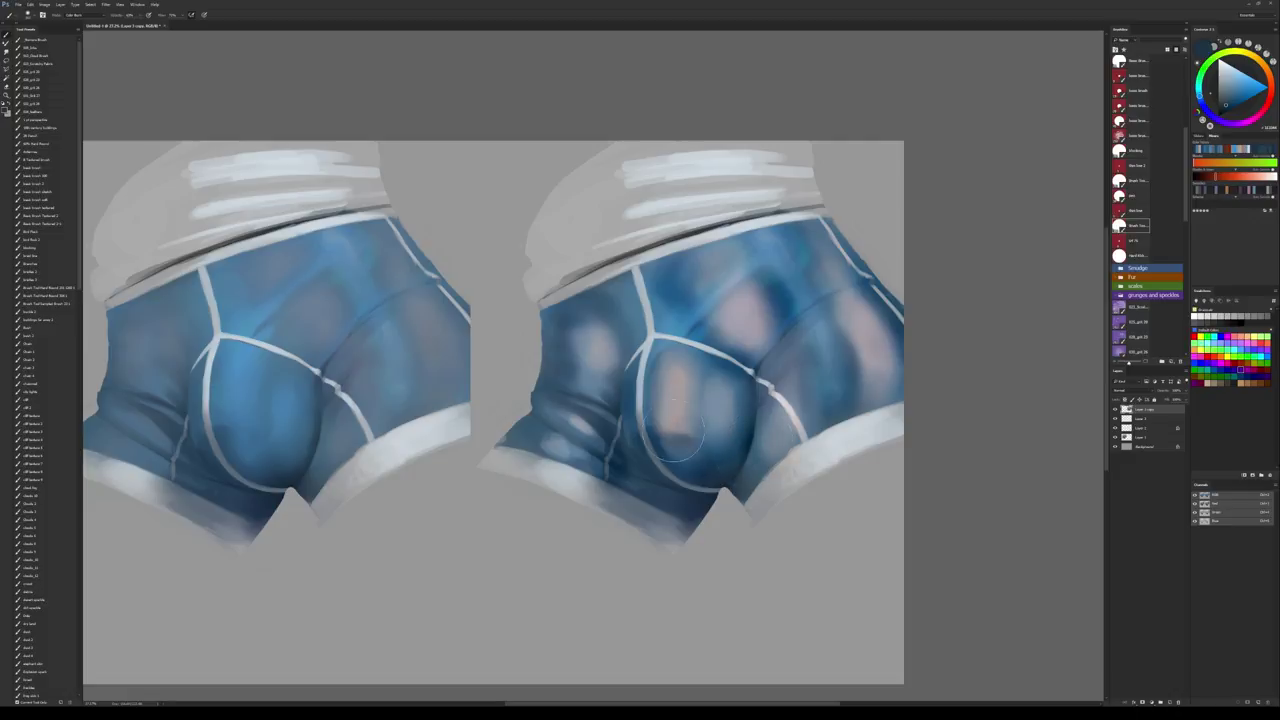
mouse_move(558, 316)
mouse_down()
mouse_move(510, 430)
mouse_move(562, 440)
mouse_up()
key(ctrl+alt+z)
key(ctrl+alt+z)
drag(608, 304, 628, 334)
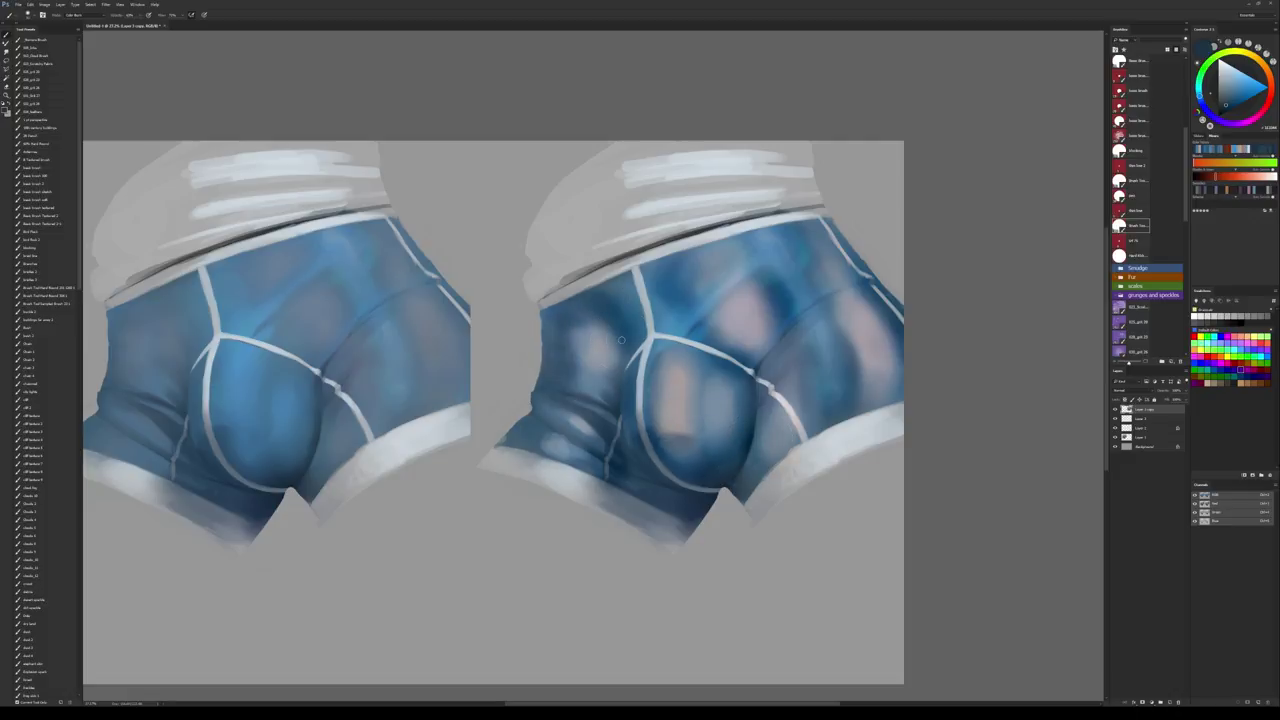
- Set the brush to Color Dodge with white, test a highlight just below the copy's waistband, and undo it
click(74, 15)
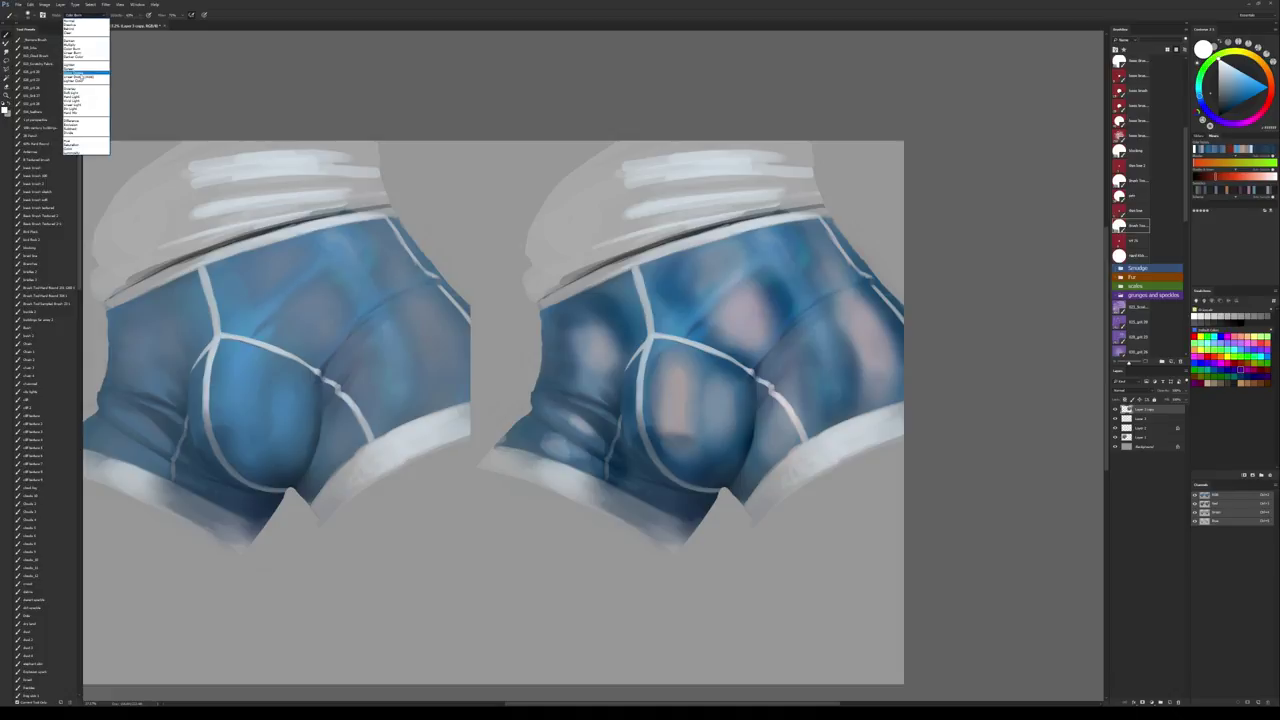
click(85, 73)
drag(762, 234, 781, 256)
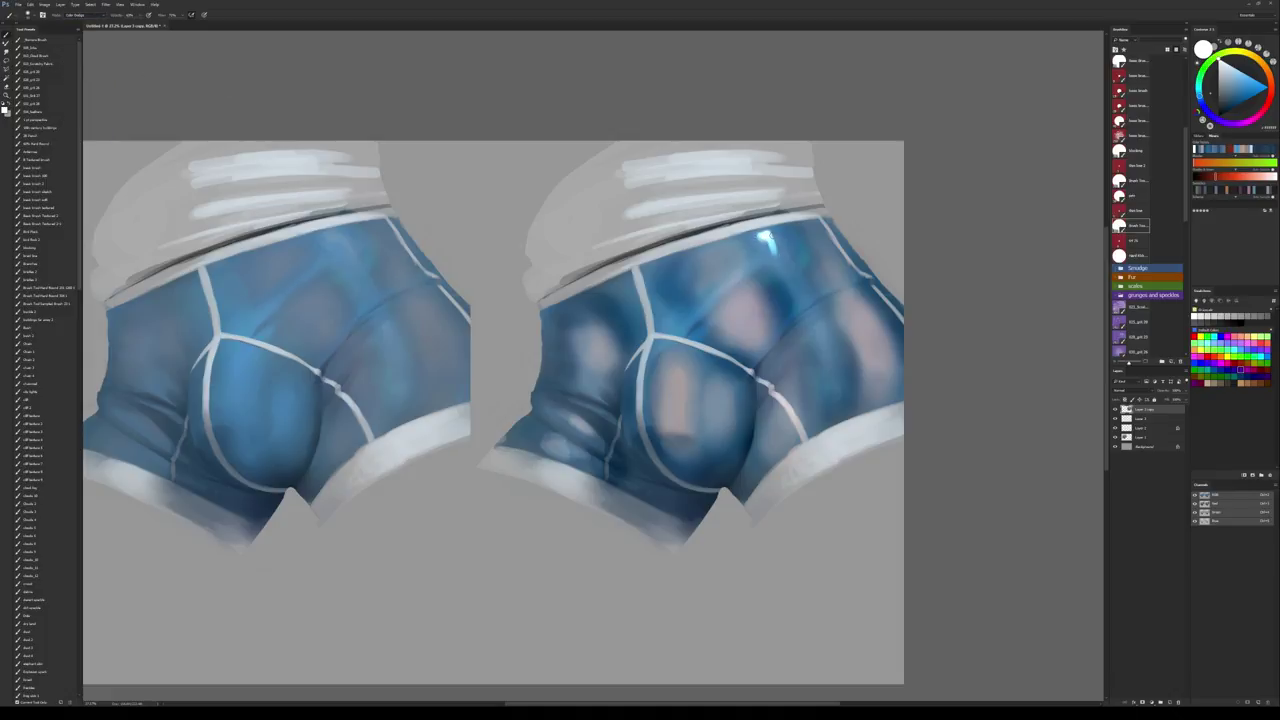
key(ctrl+alt+z)
key(ctrl+alt+z)
- Paint bright white highlights from the copy's waistband down the thigh, along the diagonal fold, and on the pouch
click(766, 235)
mouse_move(760, 226)
mouse_down()
mouse_move(815, 313)
mouse_move(842, 420)
mouse_up()
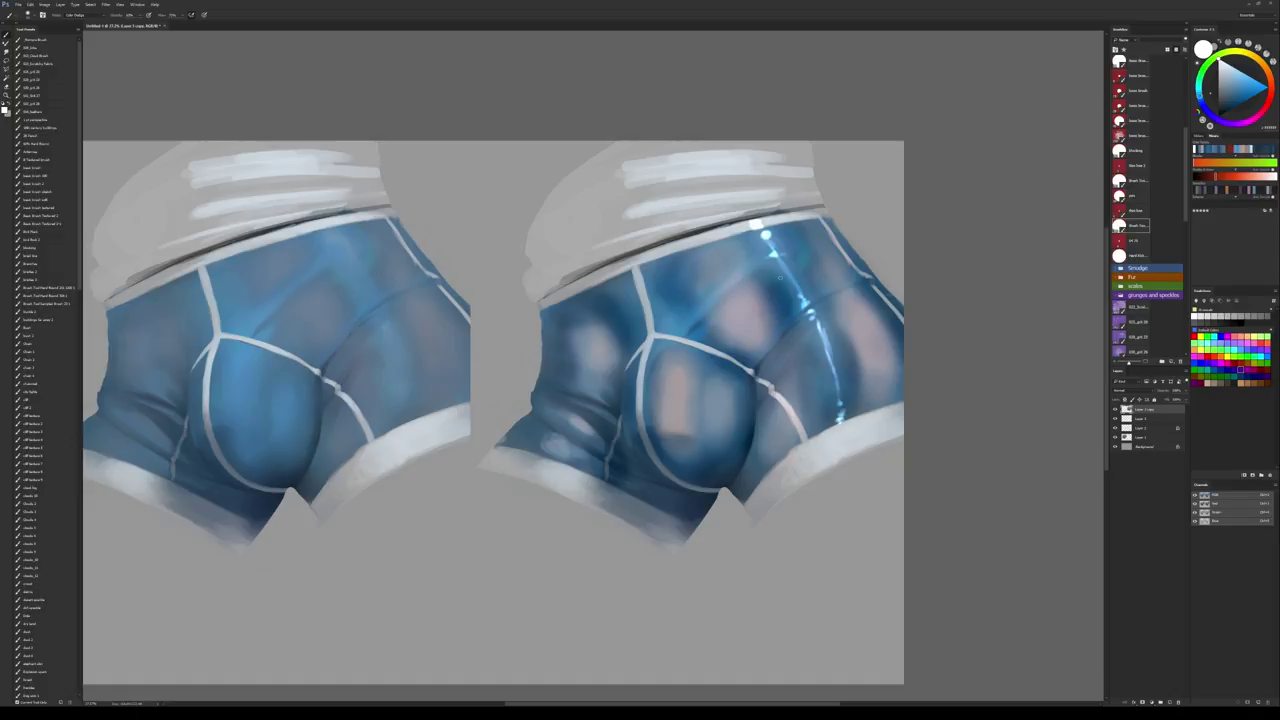
drag(770, 256, 720, 296)
mouse_move(681, 338)
mouse_down()
mouse_move(694, 345)
mouse_move(674, 428)
mouse_up()
drag(720, 386, 716, 382)
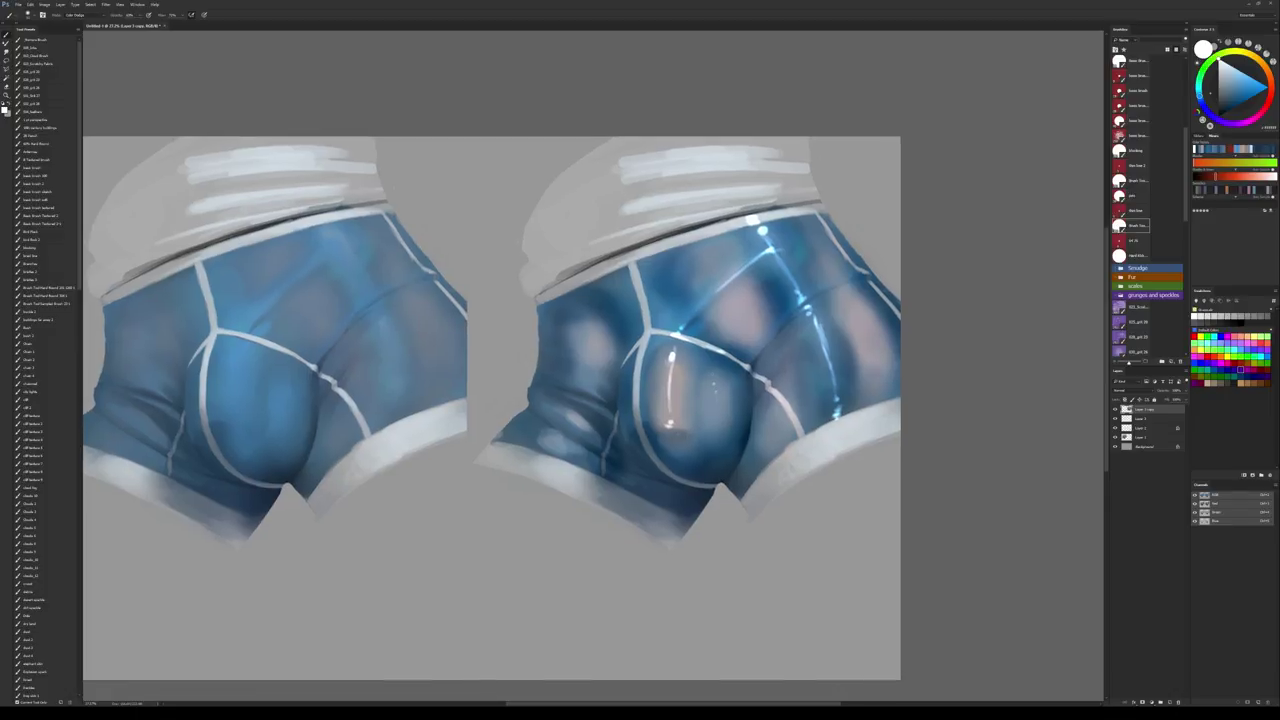
- Add thin highlights to the front skin-toned patch, the pouch, the white seams and the waistband of the copy
drag(727, 302, 744, 291)
drag(714, 384, 720, 380)
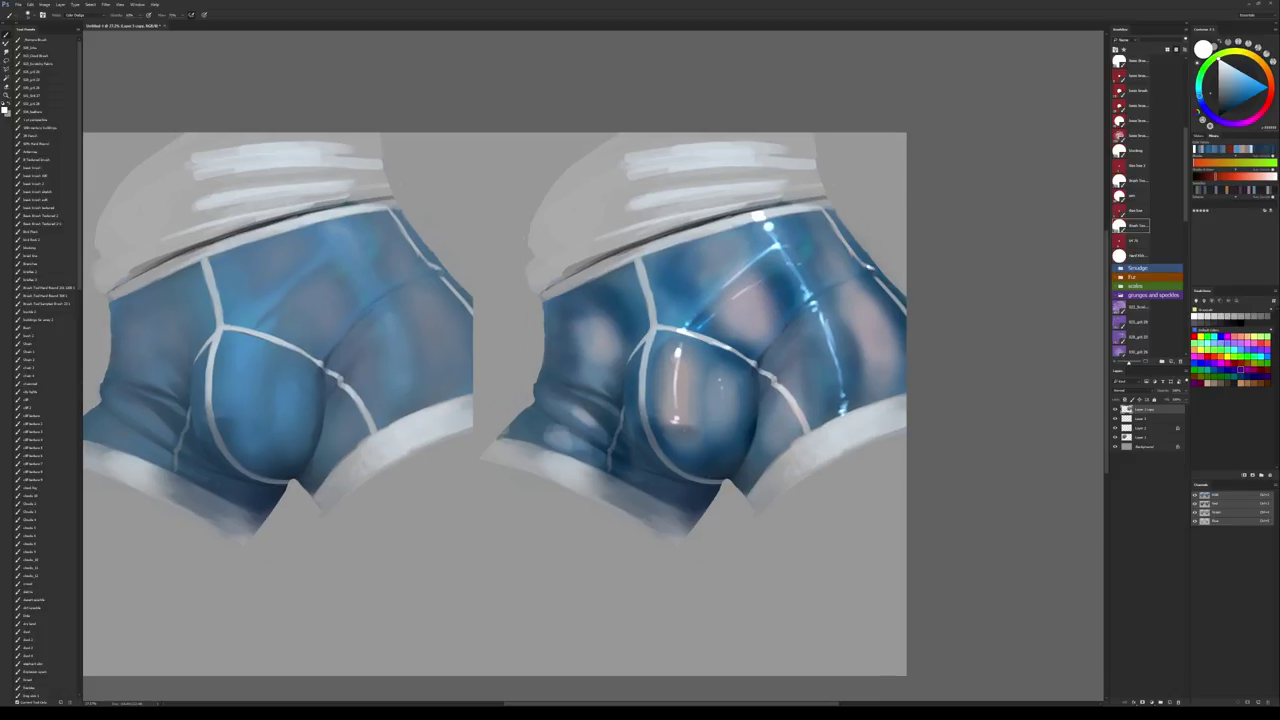
drag(646, 325, 648, 357)
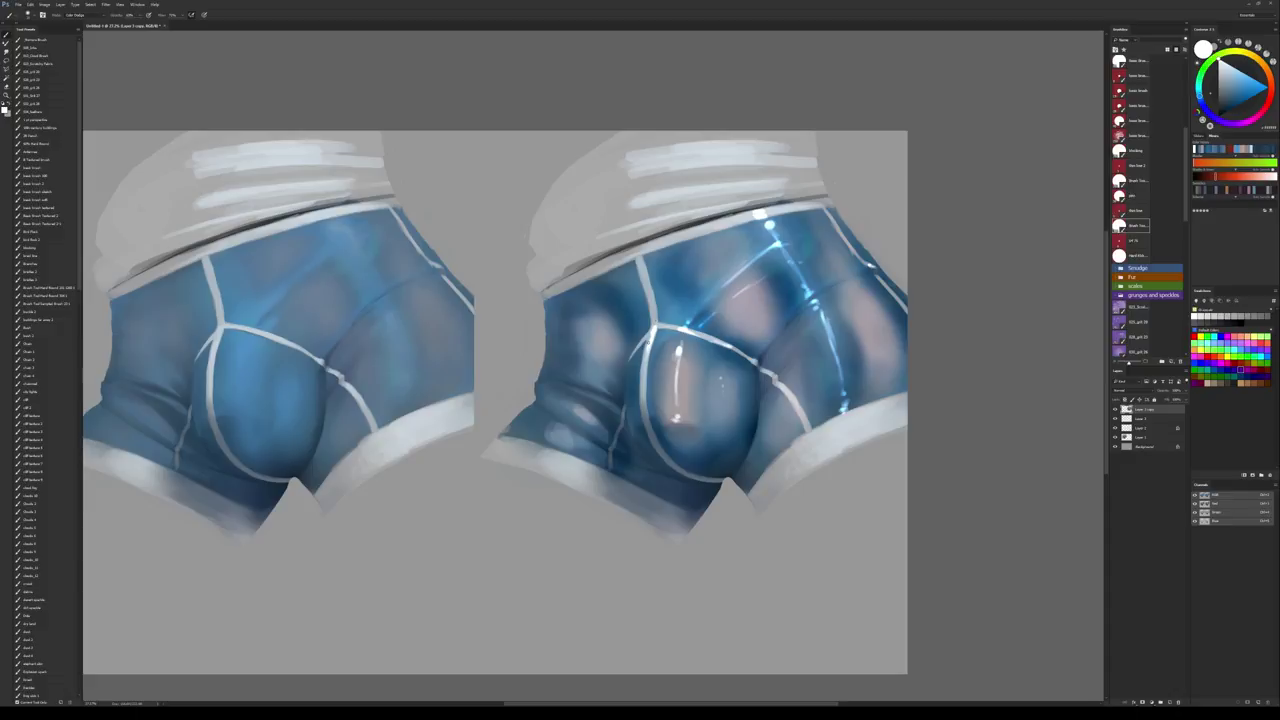
drag(655, 324, 652, 289)
drag(716, 221, 806, 204)
drag(722, 380, 720, 372)
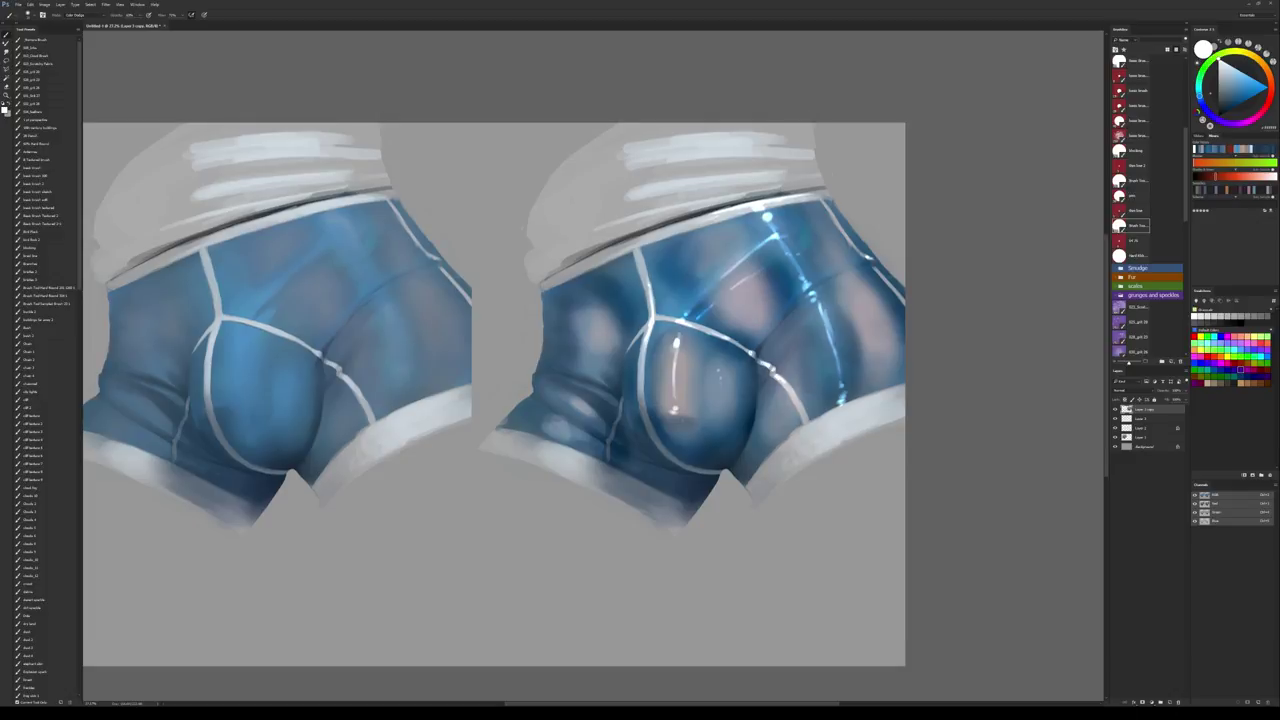
- Sample a greyish blue from the pouch, brighten the surrounding fabric with it in Color Dodge, and undo the last stroke
scroll(495, 377, down, 3)
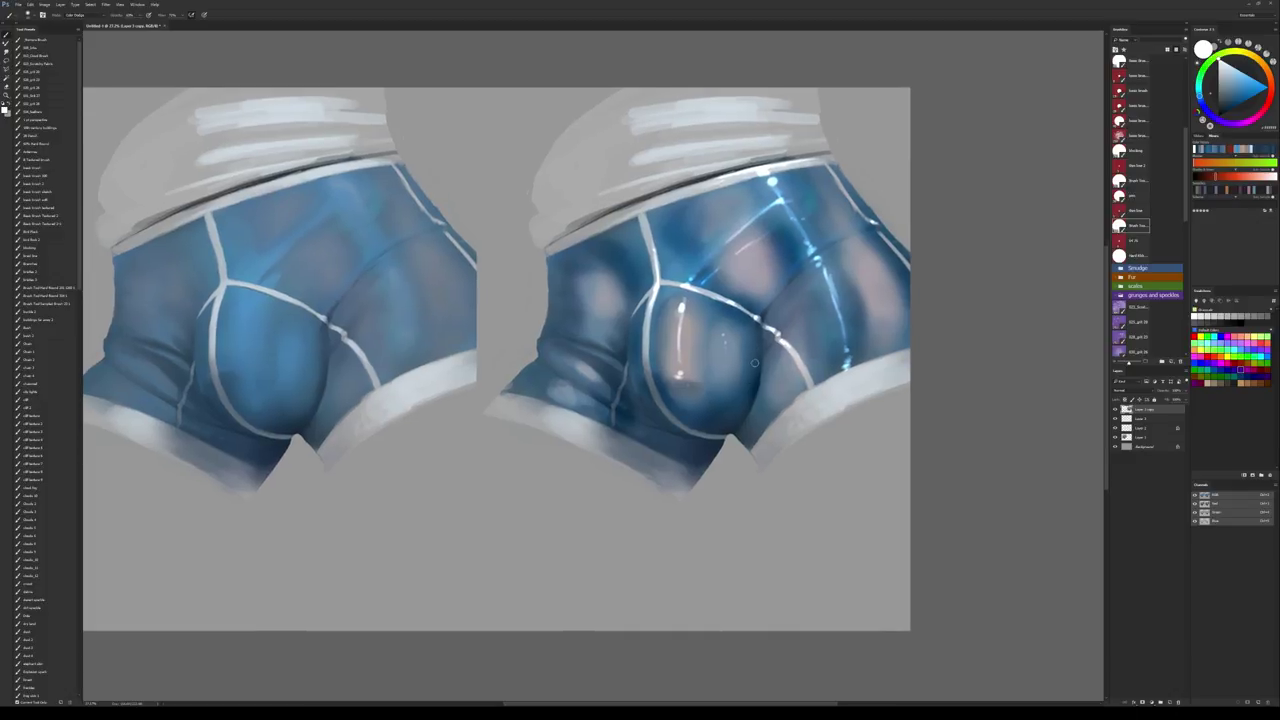
scroll(740, 368, up, 4)
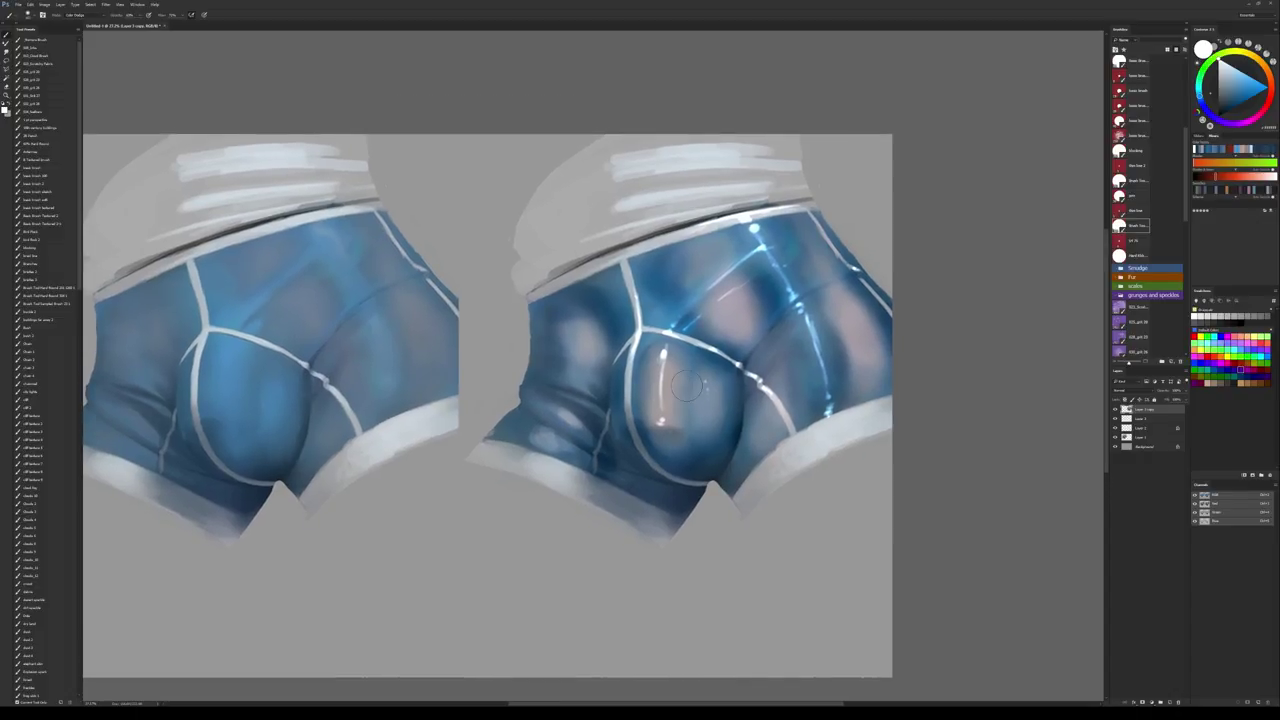
alt+click(715, 424)
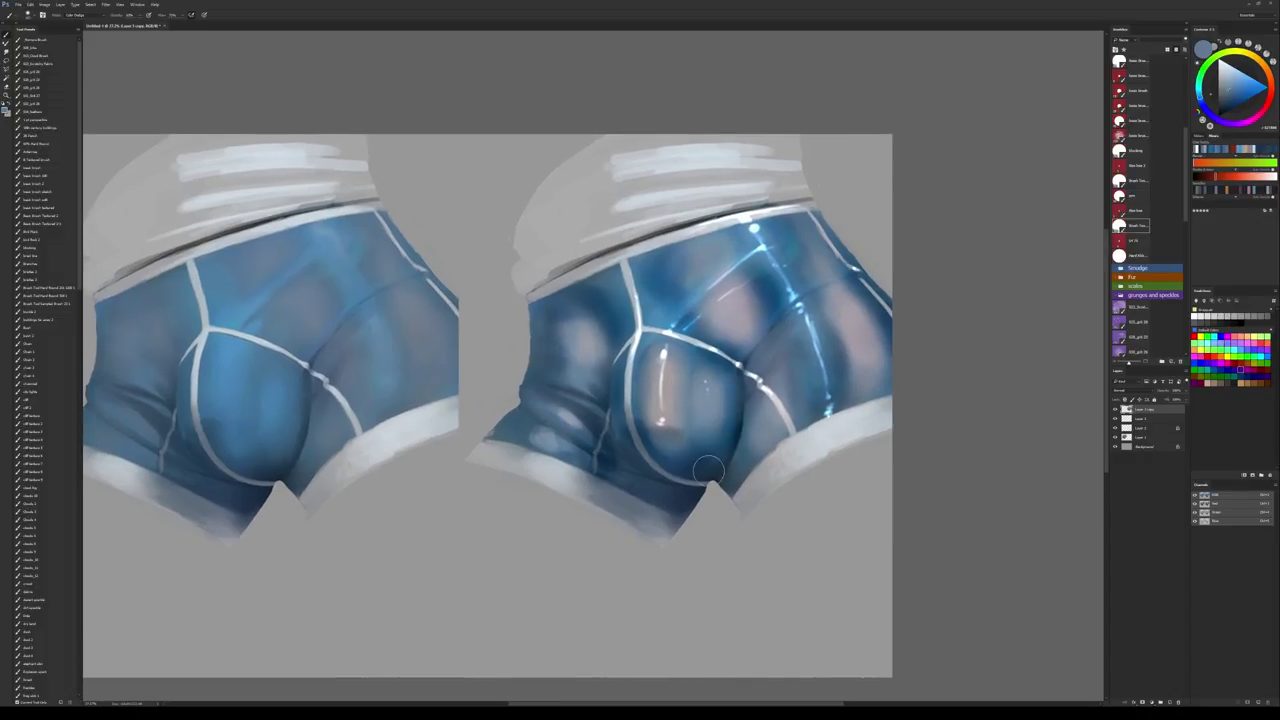
drag(729, 388, 718, 438)
key(ctrl+z)
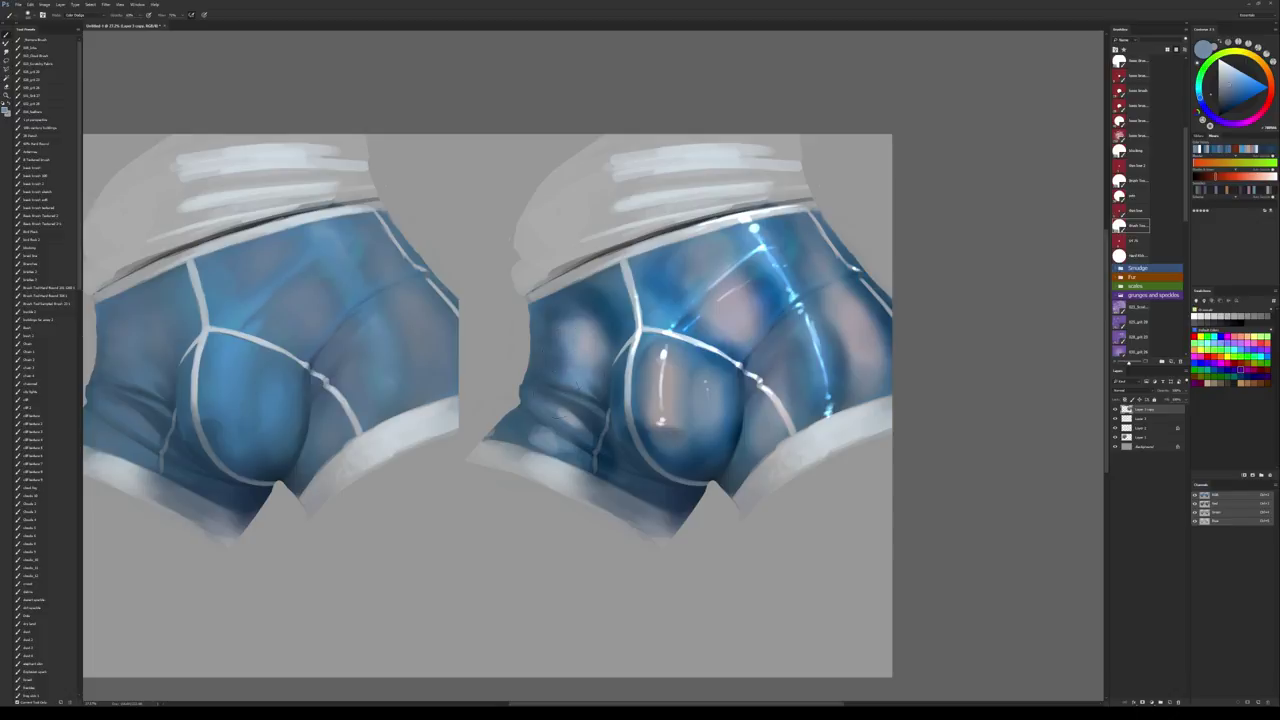
- Reduce the brush size, pick white, and paint small shiny highlights on the far leg's pale patch and lower folds
key(bracketleft)
key(bracketleft)
key(bracketleft)
key(bracketleft)
key(bracketleft)
key(bracketleft)
key(r)
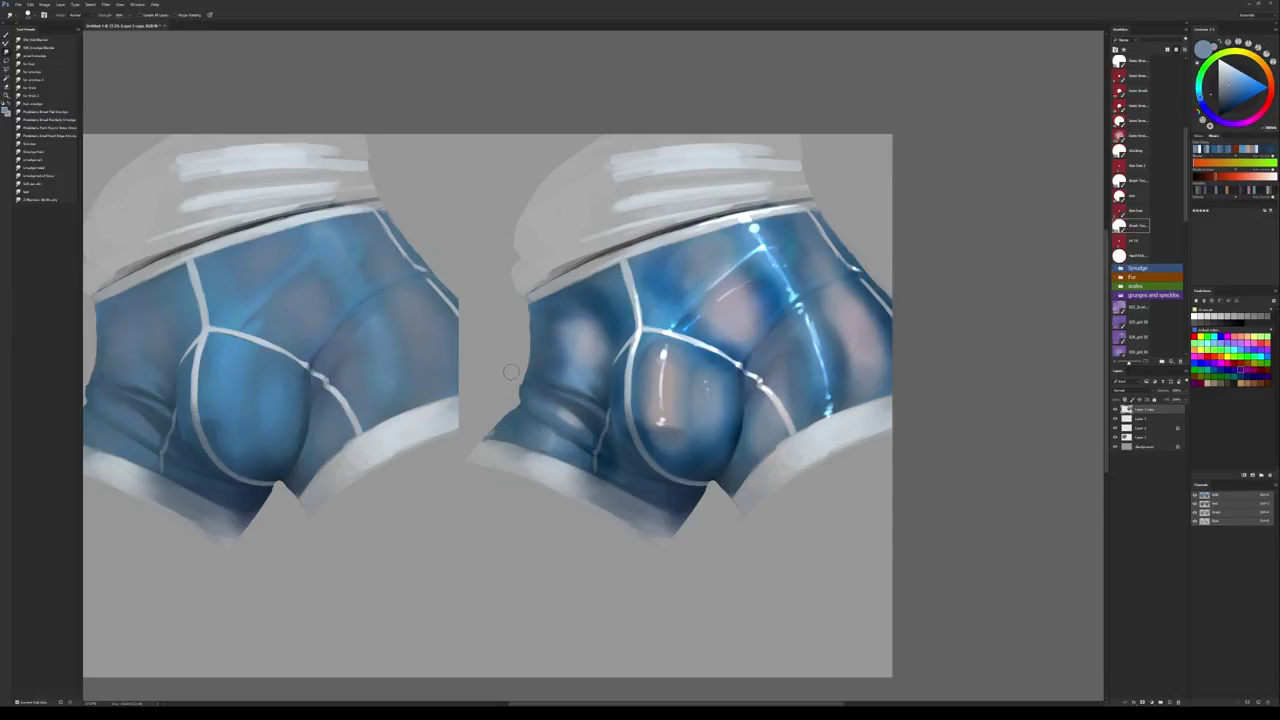
key(b)
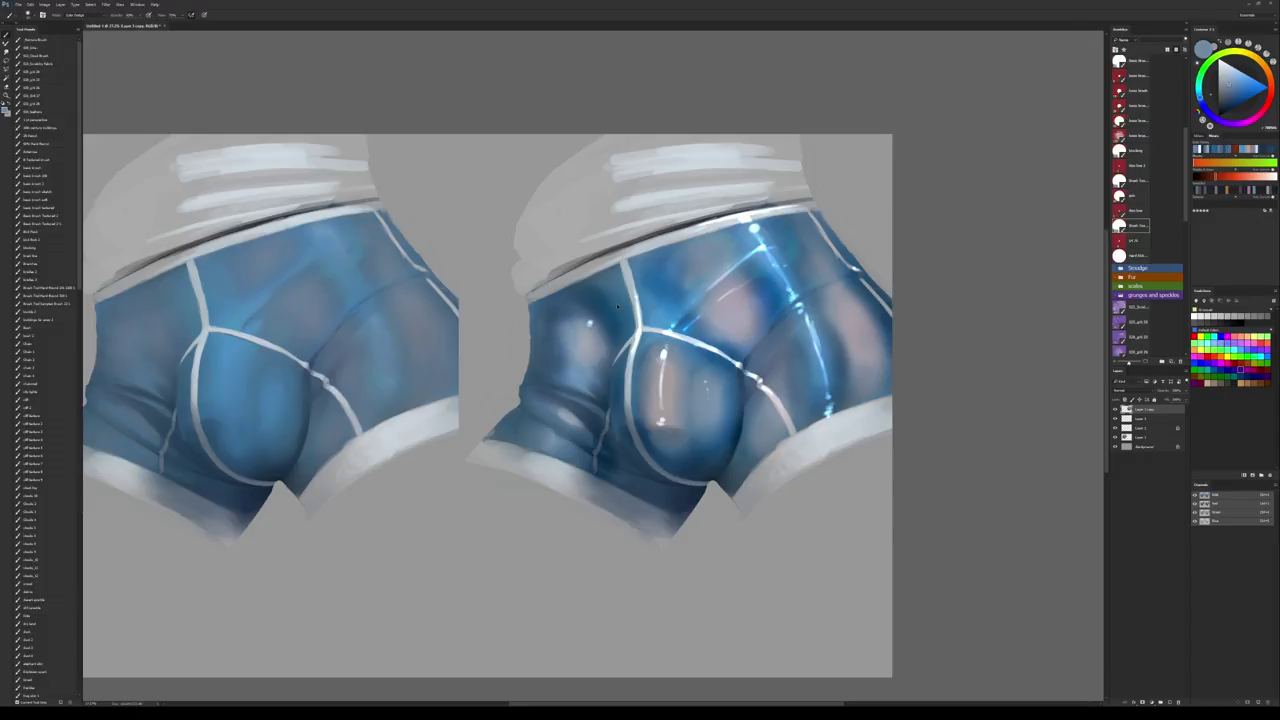
click(1200, 150)
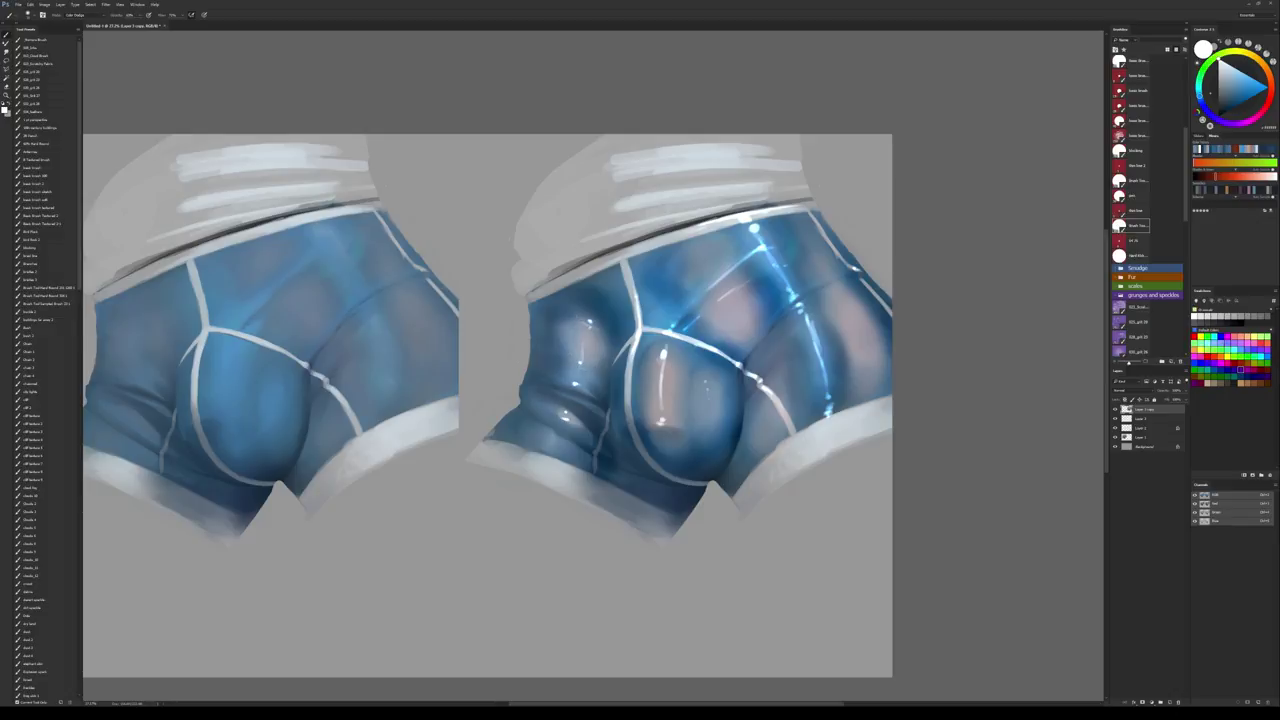
mouse_move(568, 224)
mouse_down()
mouse_move(607, 201)
mouse_move(587, 234)
mouse_up()
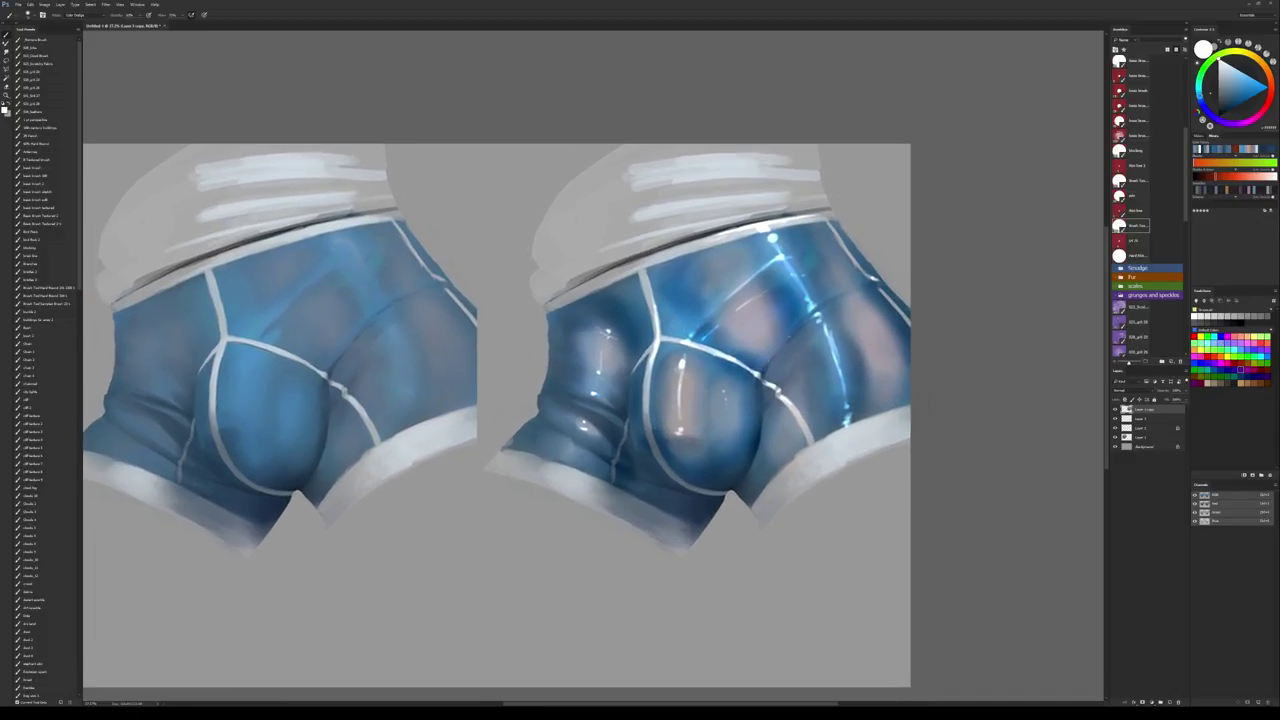
- Sample light cyan from the thigh highlight, return the brush to Normal mode, and paint soft cyan around the highlight lines
alt+click(803, 287)
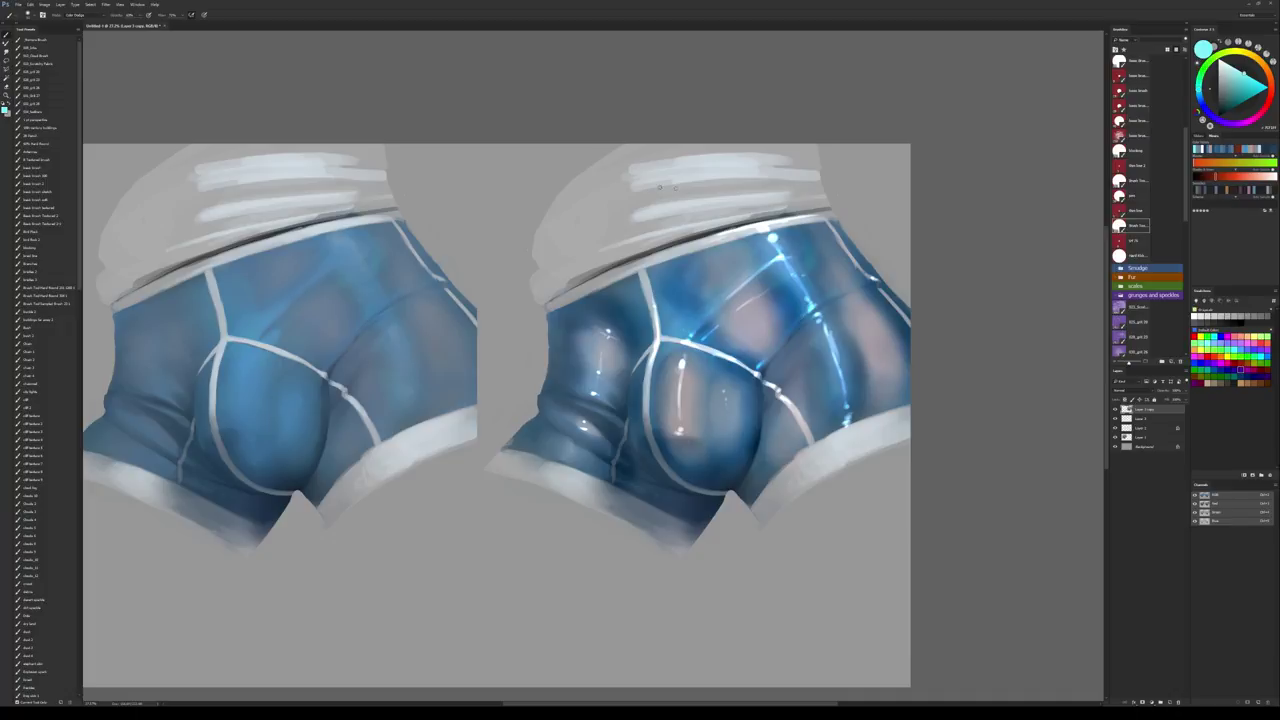
click(97, 18)
click(82, 23)
drag(700, 330, 685, 325)
key(r)
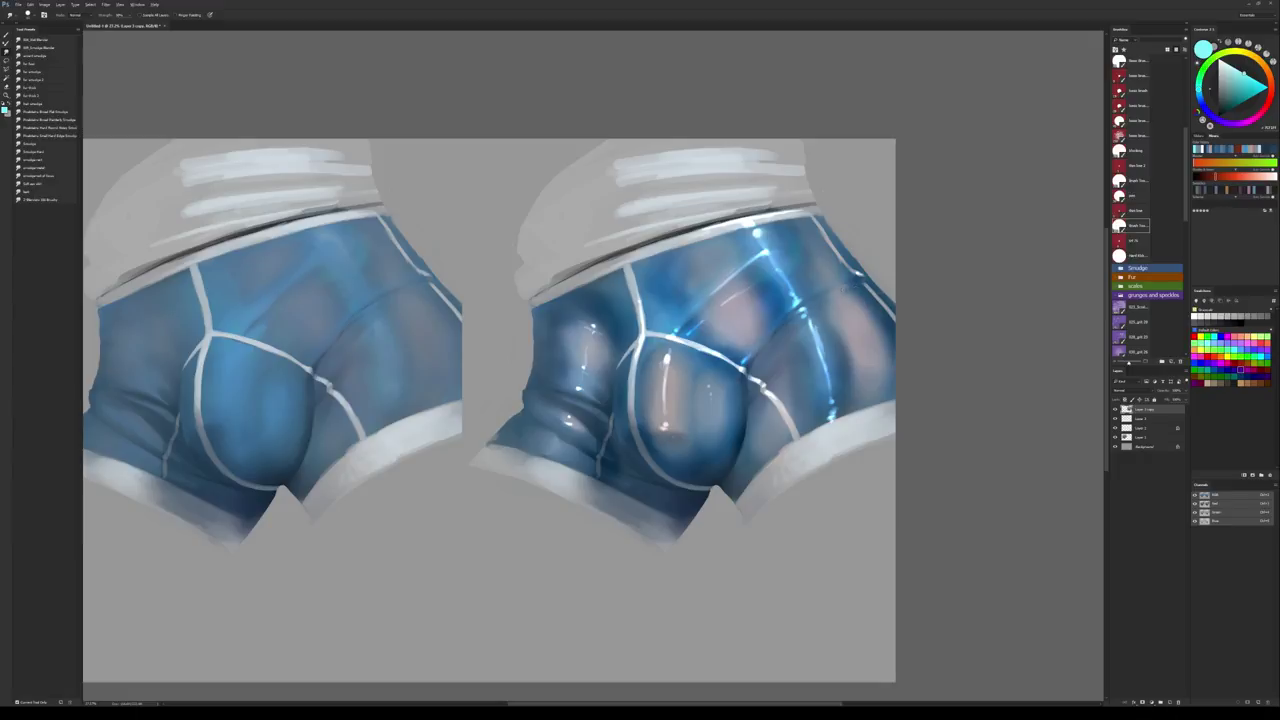
- Sample blues from the near thigh and blend the fabric beside the long vertical highlight
key(b)
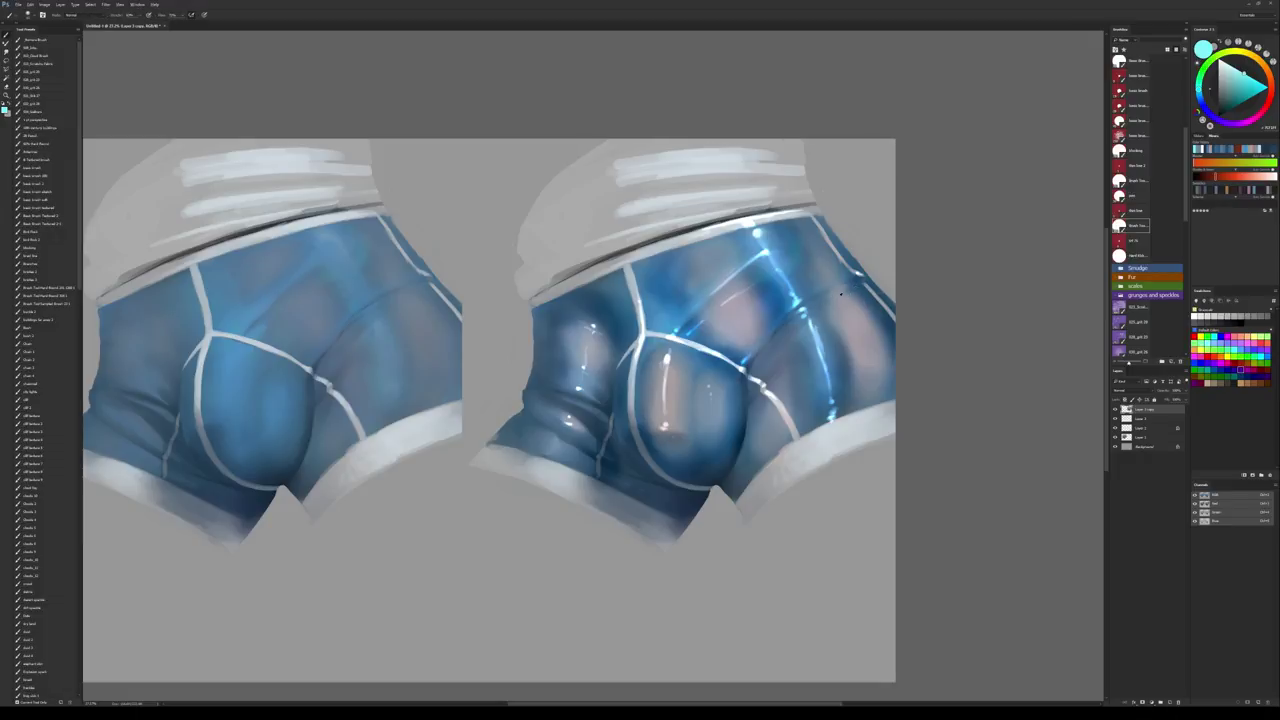
alt+click(816, 302)
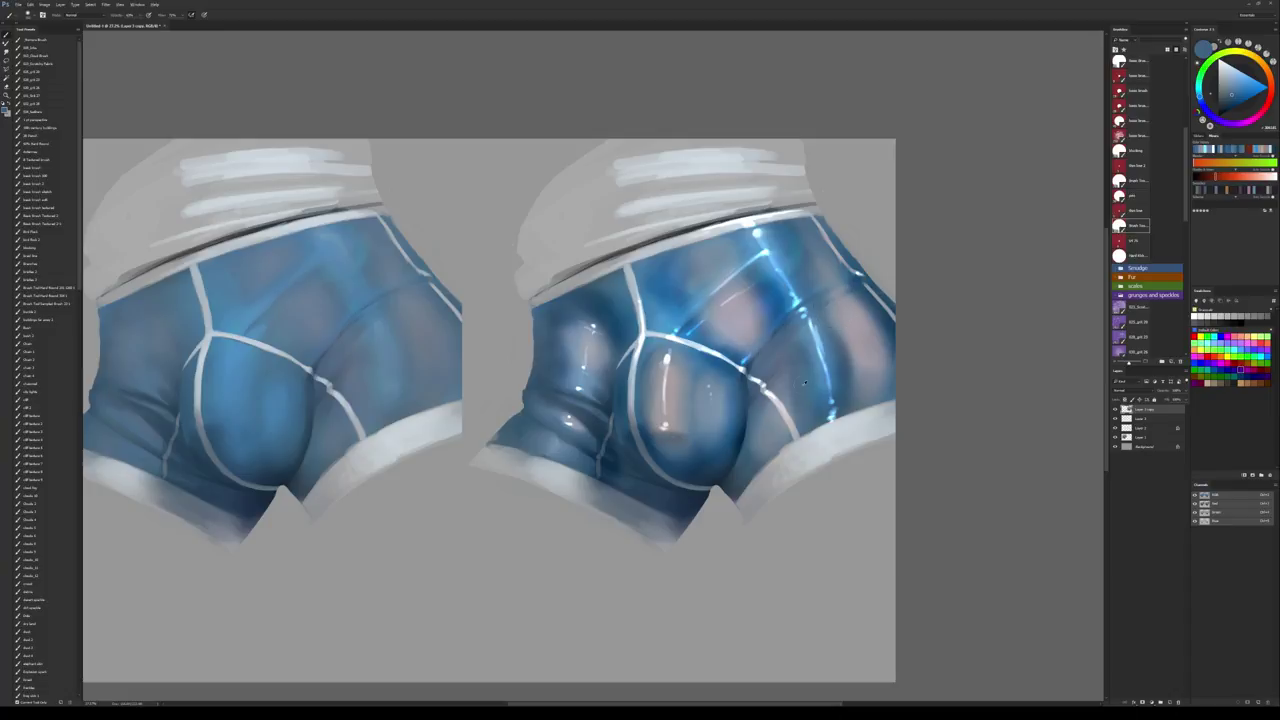
alt+click(792, 382)
alt+click(792, 372)
key(r)
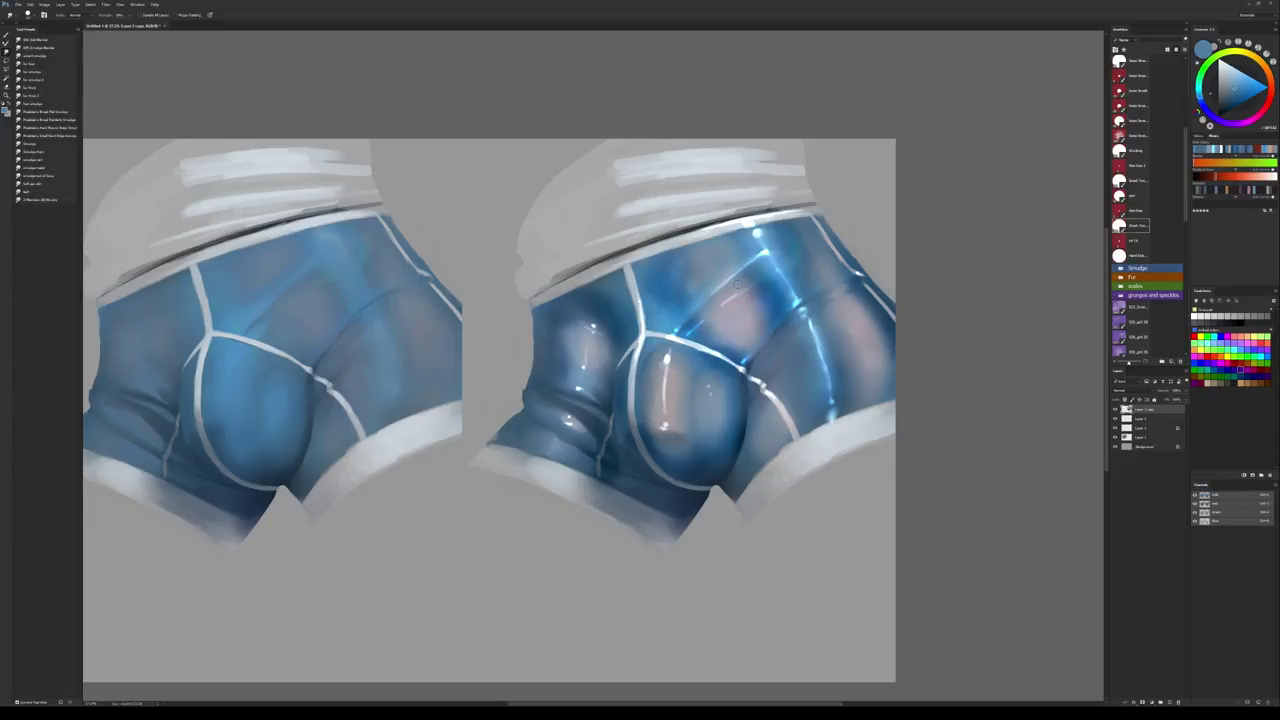
- Paint over the thin streak on the front skin-toned patch and blend its edges using sampled blues and pale skin tones
key(b)
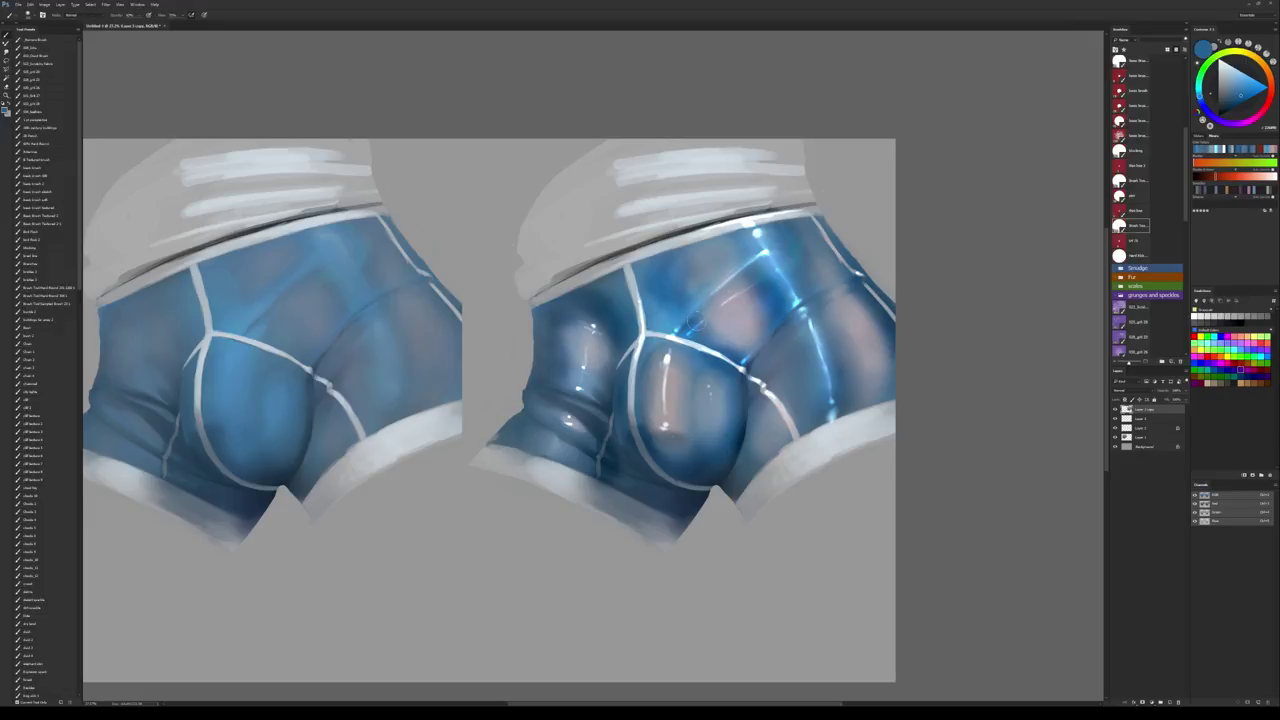
alt+click(744, 285)
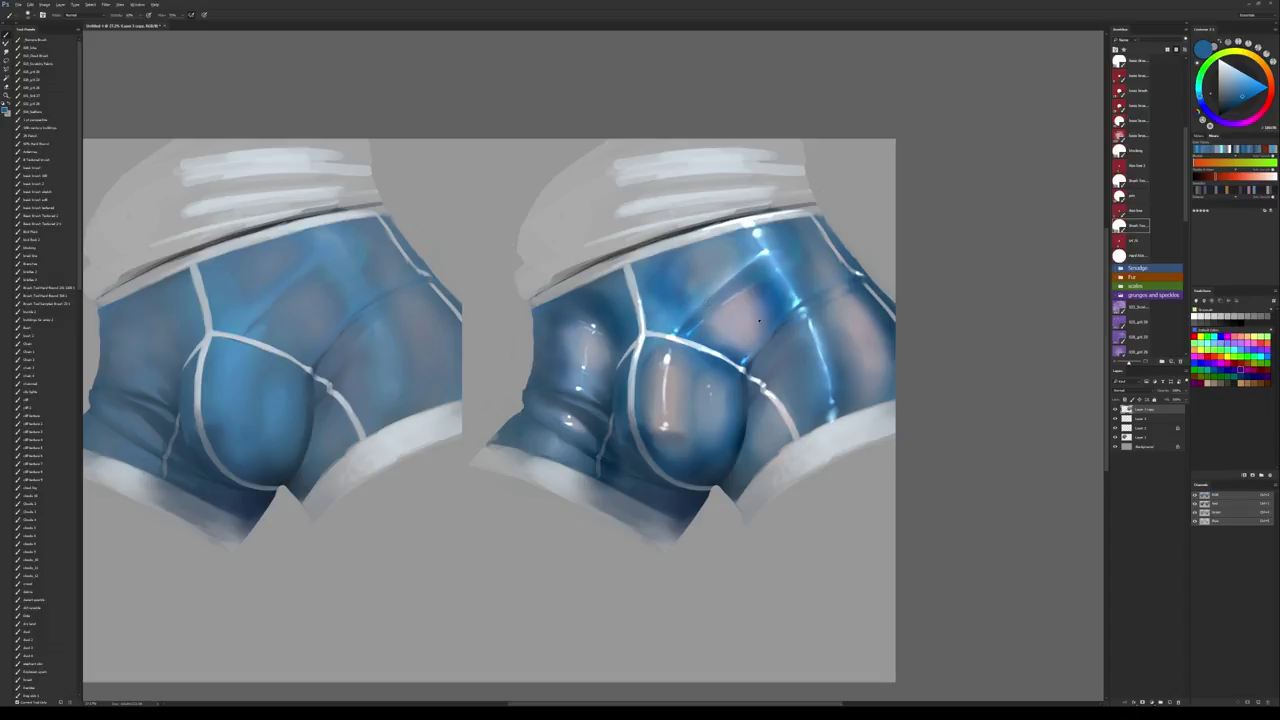
alt+click(759, 321)
alt+click(740, 314)
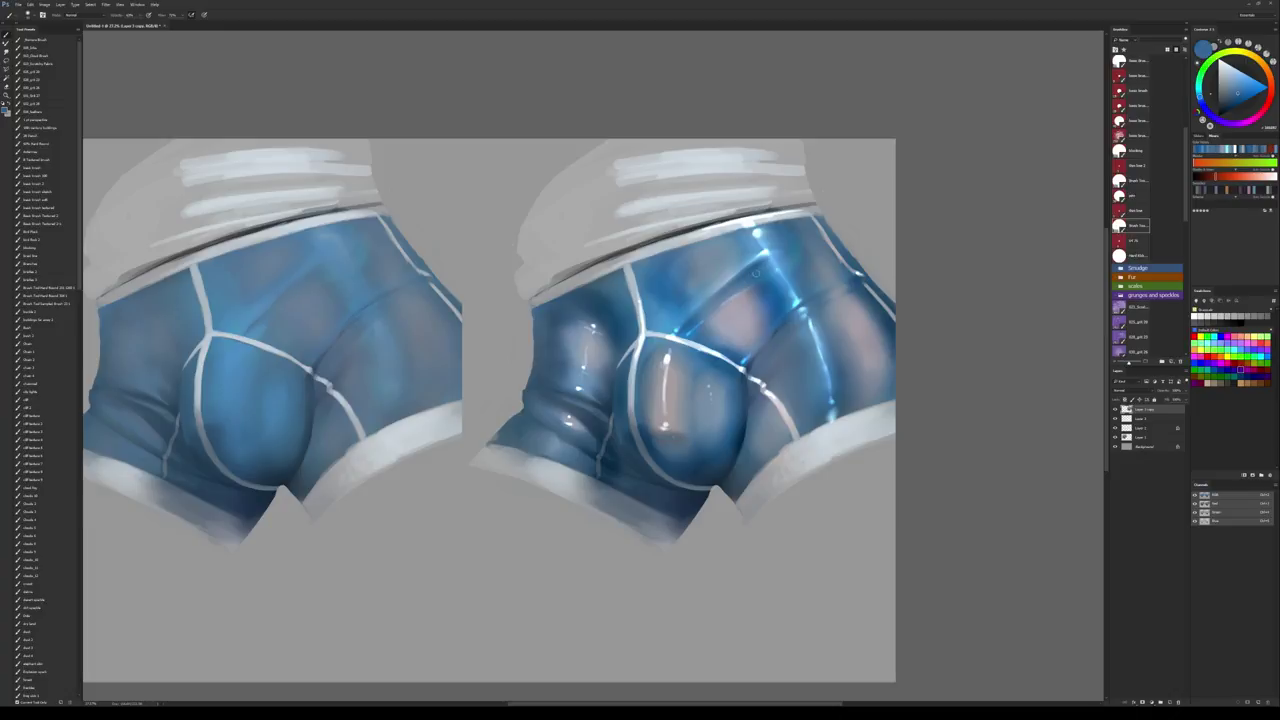
alt+click(736, 314)
alt+click(733, 313)
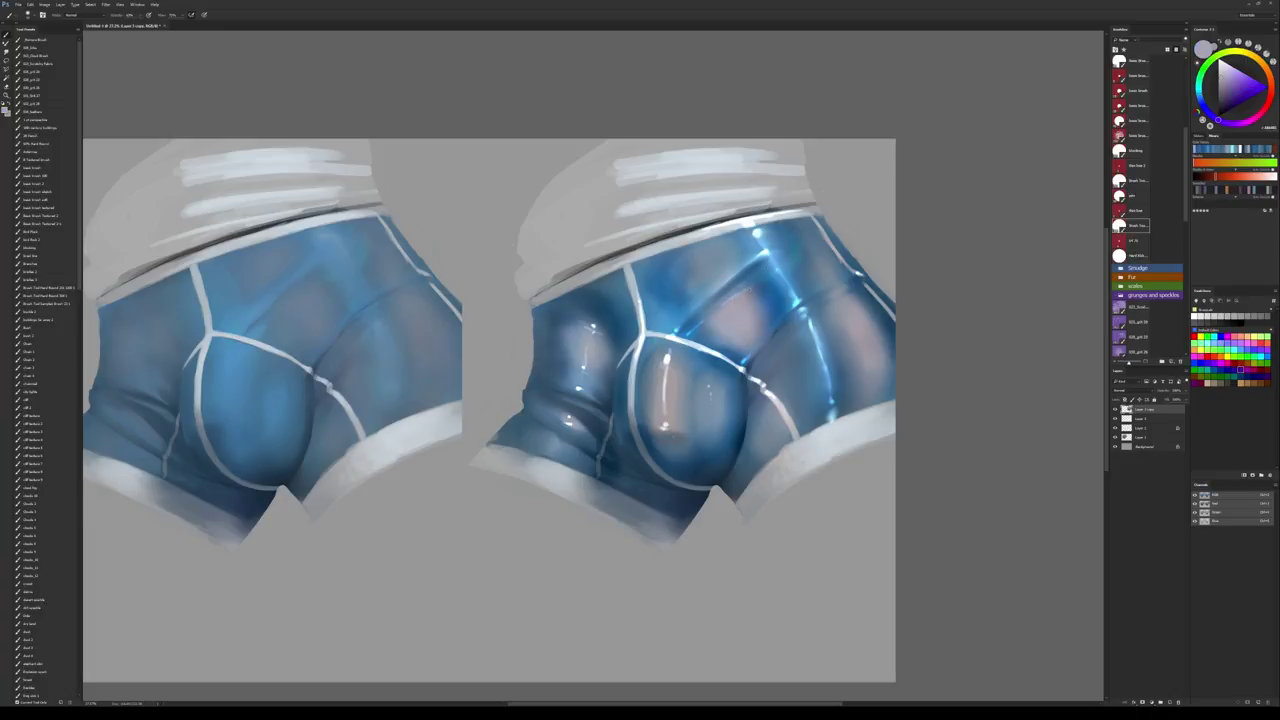
alt+click(735, 313)
alt+click(734, 337)
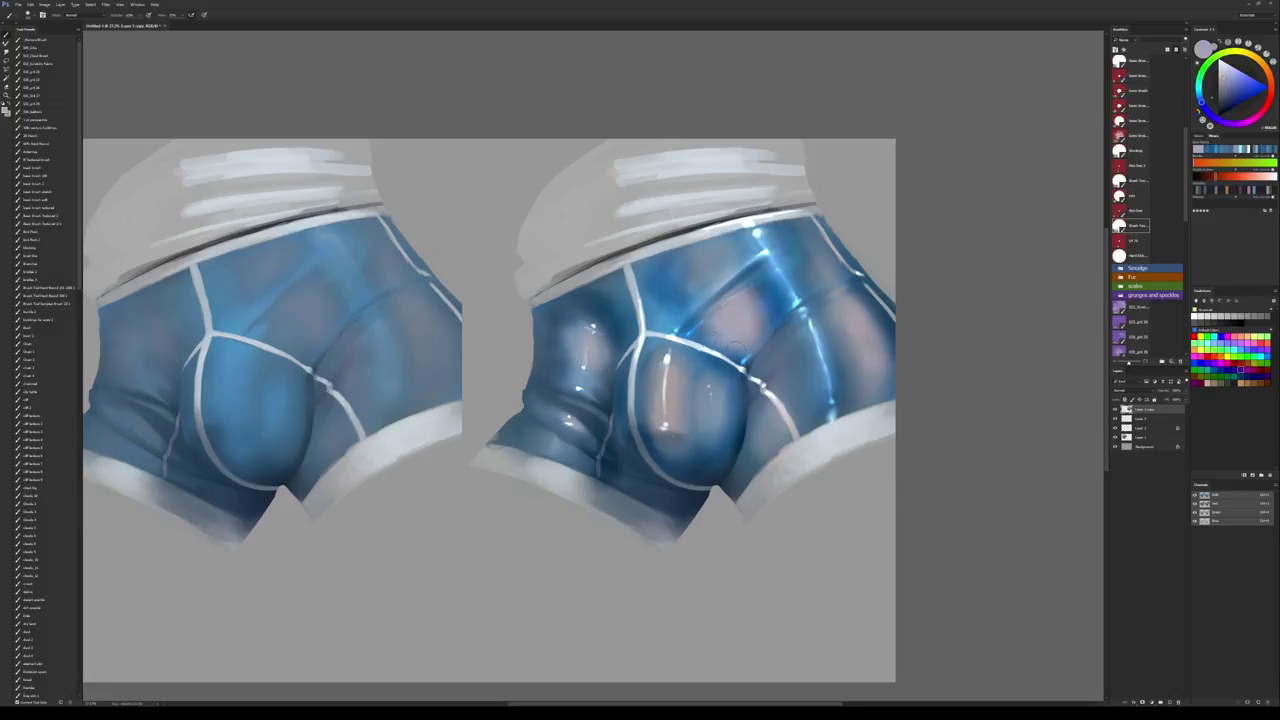
- Smooth the pouch's upper shading around its small highlight with greyish blues sampled from the nearby fabric
alt+click(715, 366)
alt+click(714, 384)
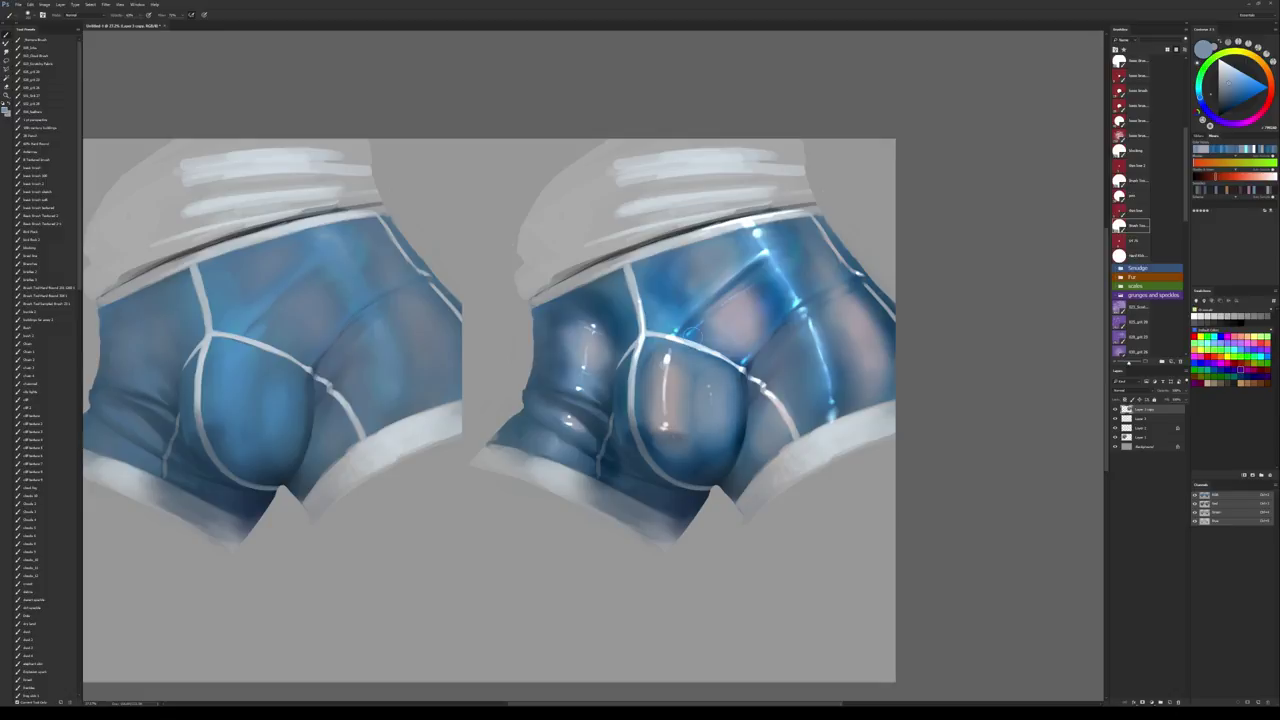
alt+click(695, 380)
alt+click(685, 363)
alt+click(695, 366)
alt+click(710, 381)
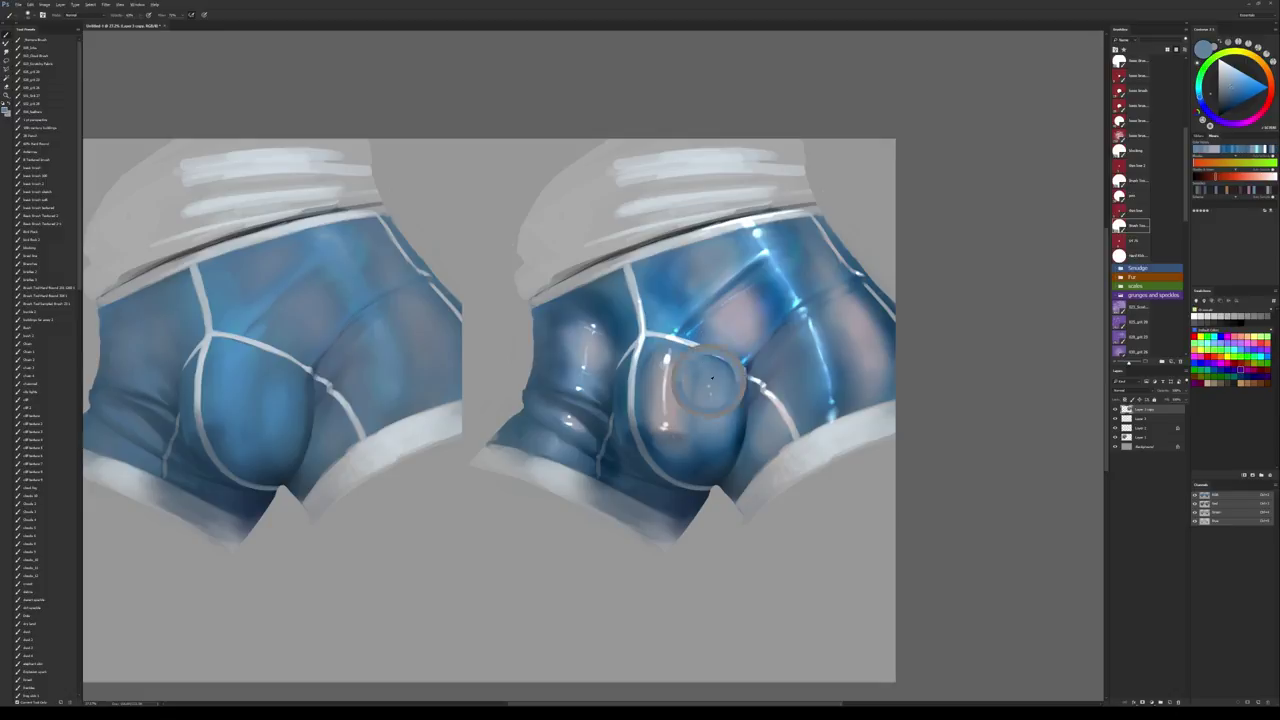
alt+click(741, 387)
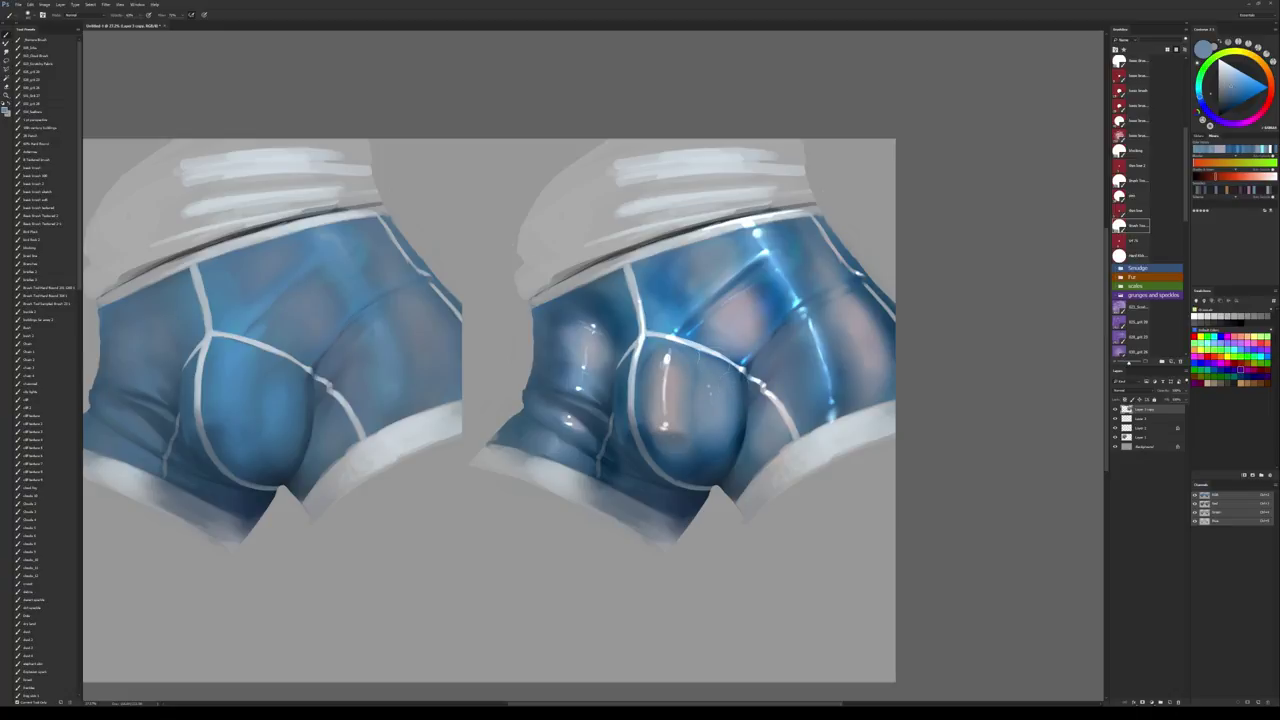
- Sample dark and mid blues from the pouch's lower edge and blend the shading along its underside
alt+click(658, 446)
drag(654, 434, 680, 461)
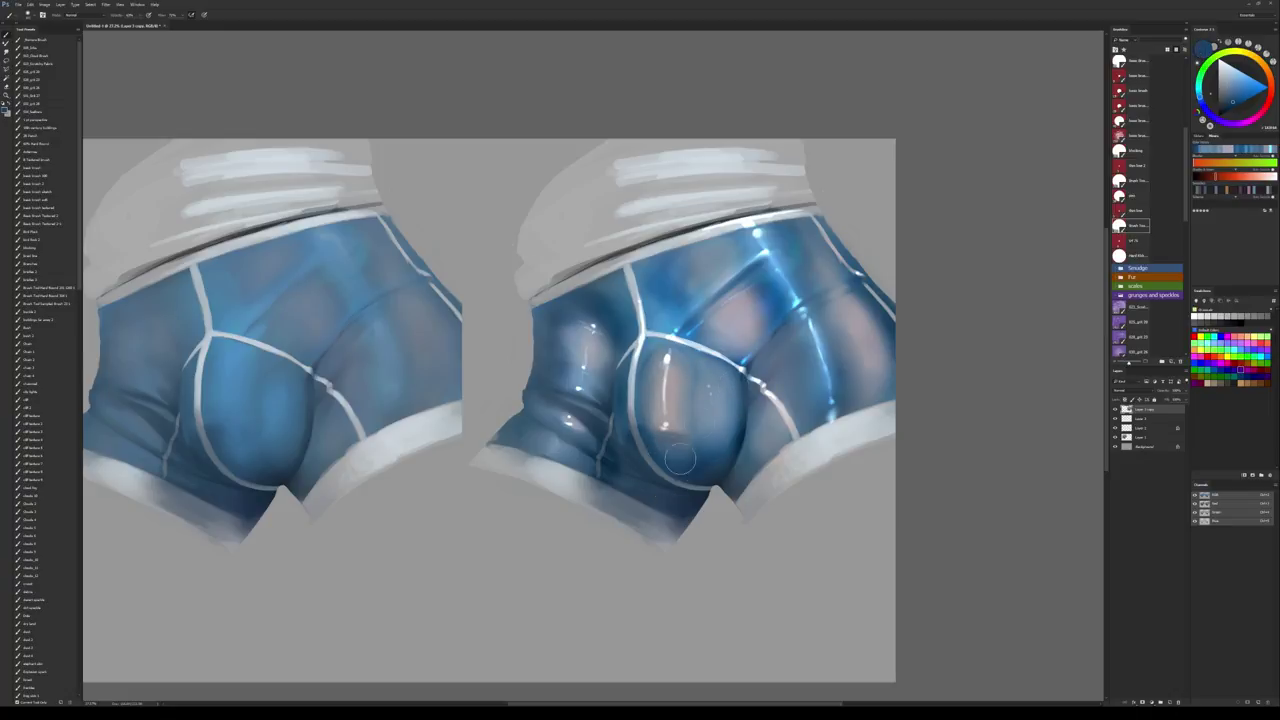
alt+click(720, 458)
alt+click(718, 460)
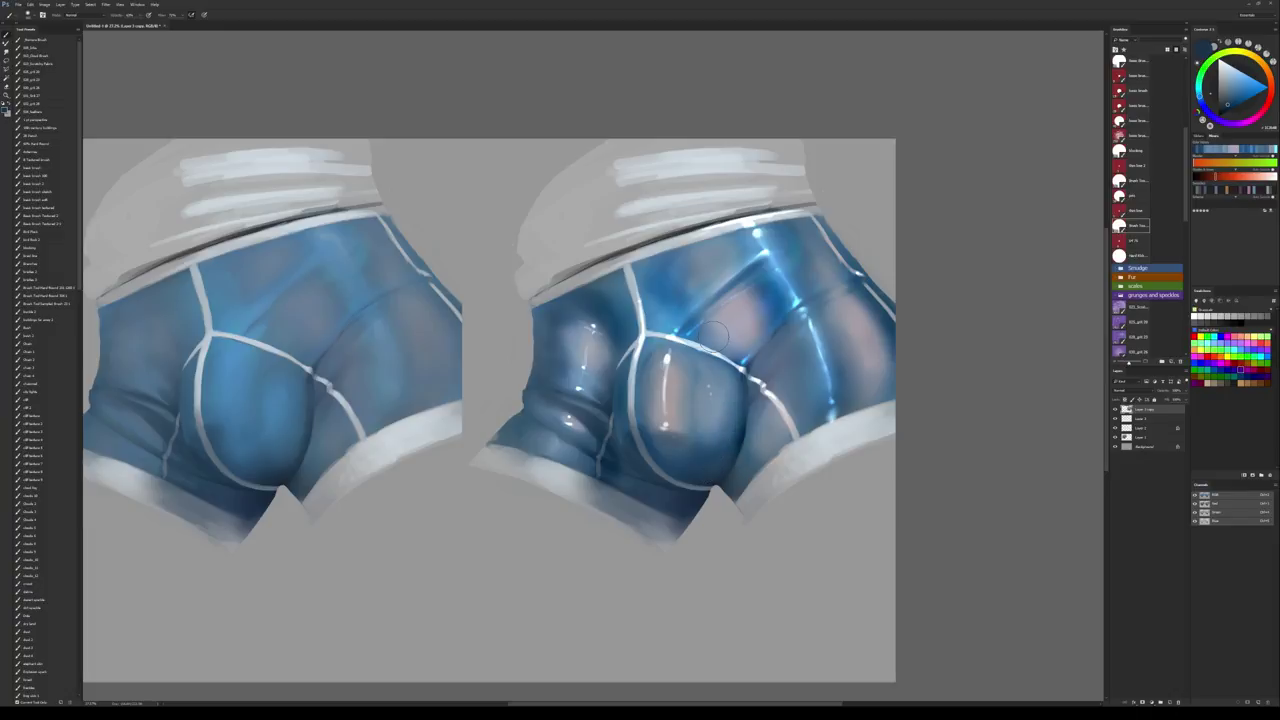
alt+click(736, 440)
alt+click(724, 458)
alt+click(729, 460)
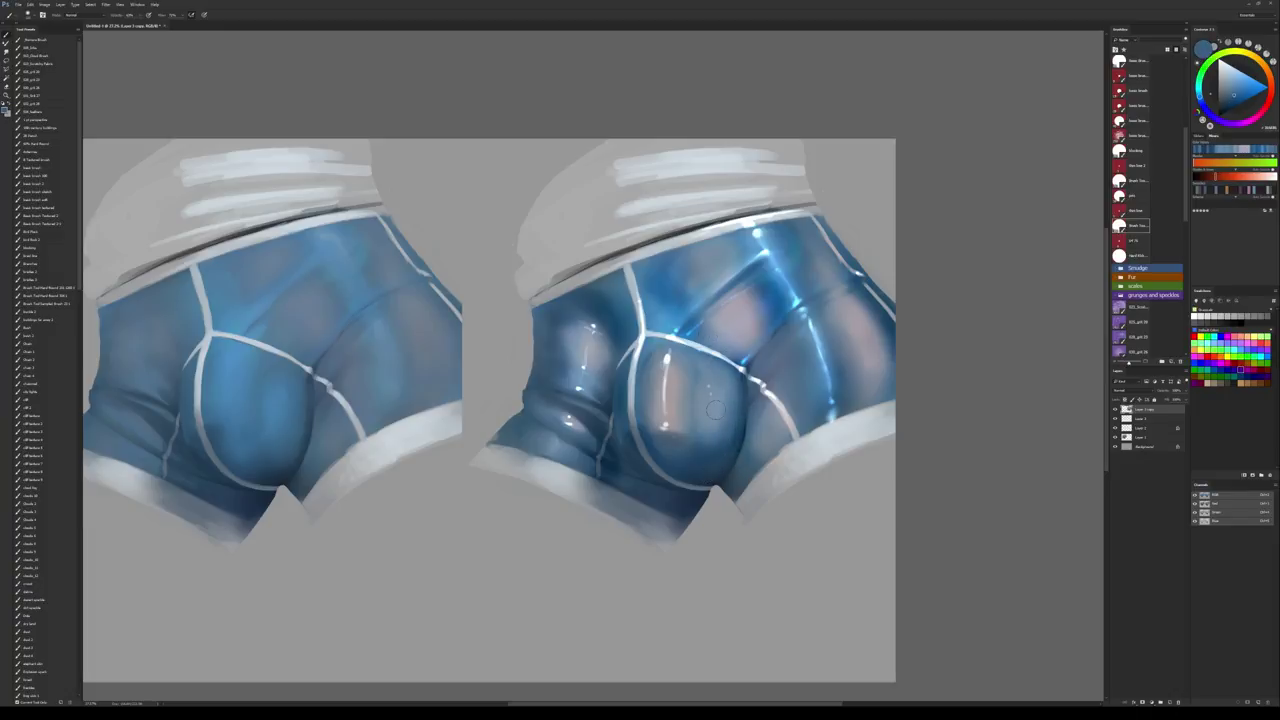
- Sample blue from beside the pouch's highlight and smudge the long highlight and skin-toned patch into the fabric
alt+click(650, 358)
key(r)
drag(669, 378, 662, 422)
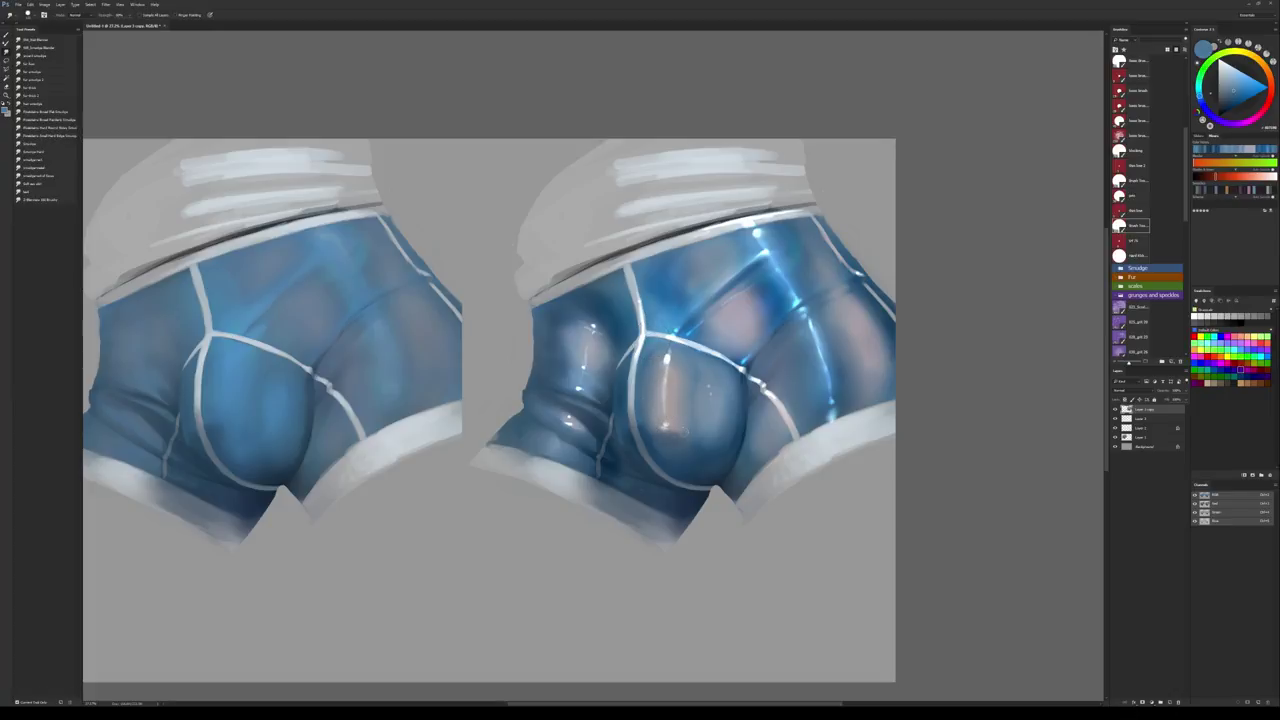
drag(702, 281, 700, 295)
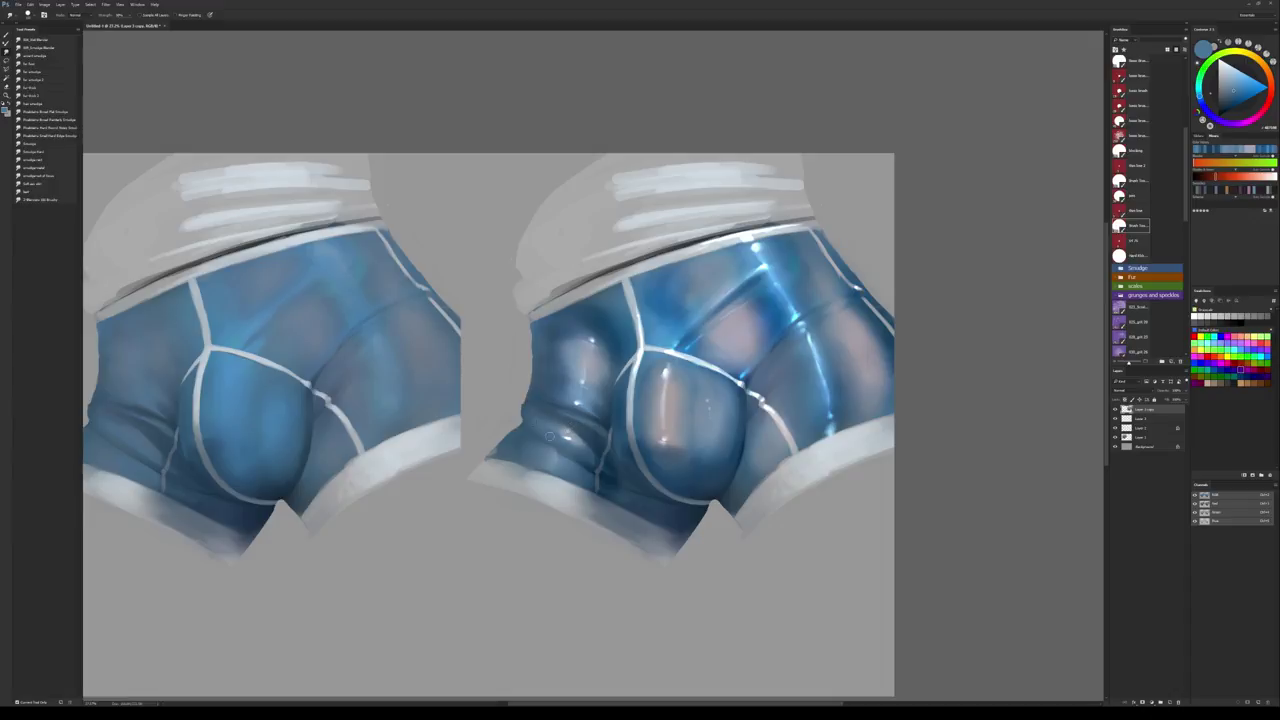
drag(719, 278, 713, 289)
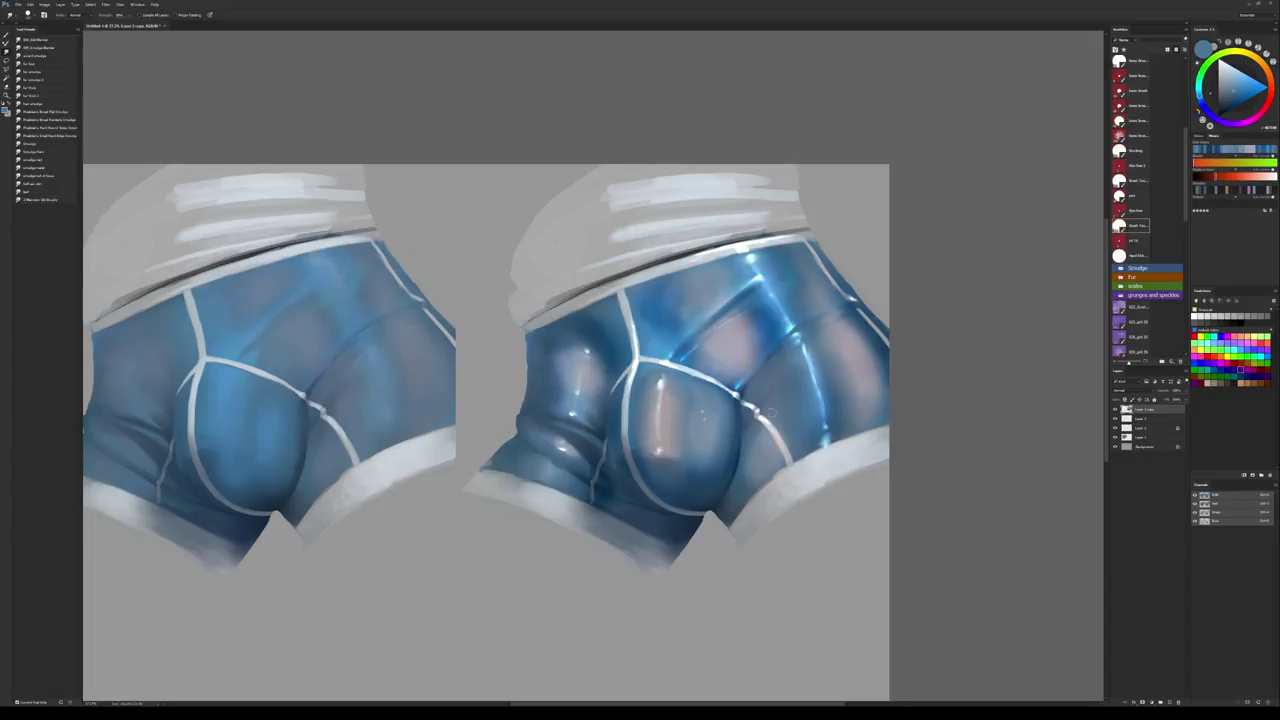
- Adjust the brush and blend the near thigh's fabric beside the pouch and white seam with sampled blues
key(b)
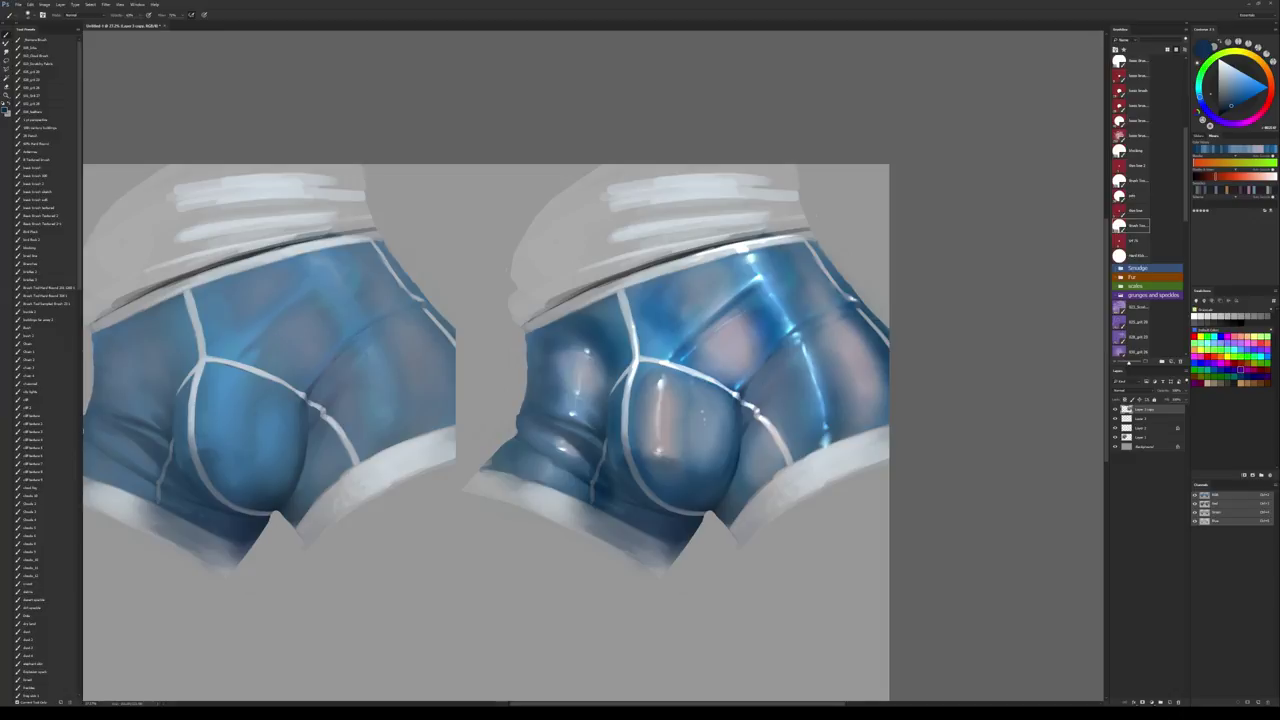
right_click(752, 441)
click(971, 403)
alt+click(742, 446)
alt+click(747, 417)
scroll(786, 400, up, 2)
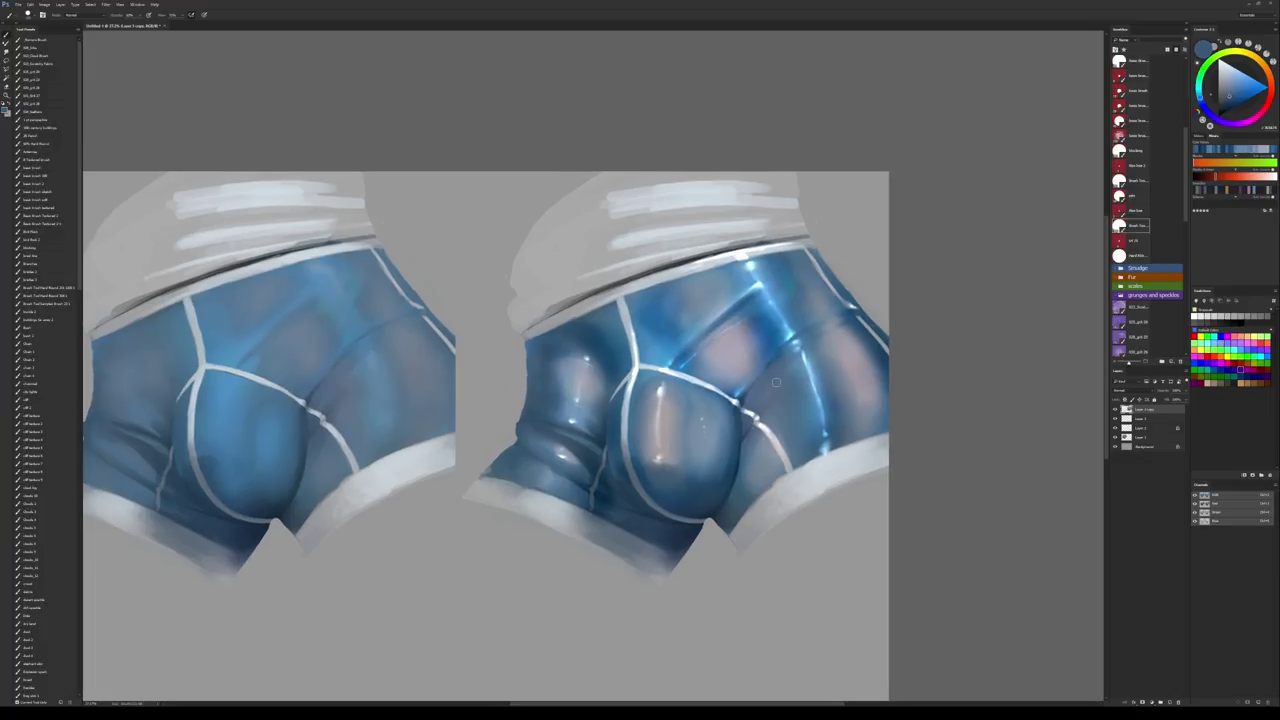
- Paint blues sampled near the front seam over the far hip panel below the waistband and smudge the shading
mouse_move(776, 381)
mouse_down()
mouse_move(765, 339)
mouse_move(734, 320)
mouse_up()
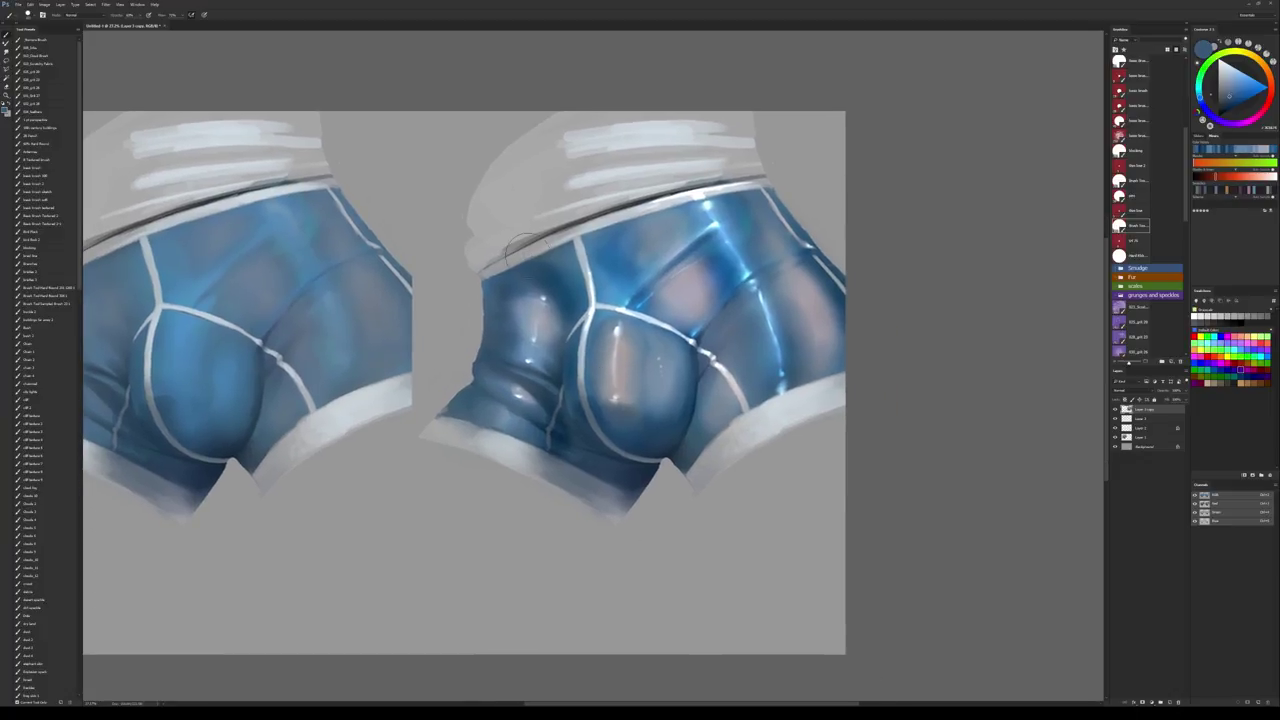
alt+click(576, 297)
alt+click(572, 260)
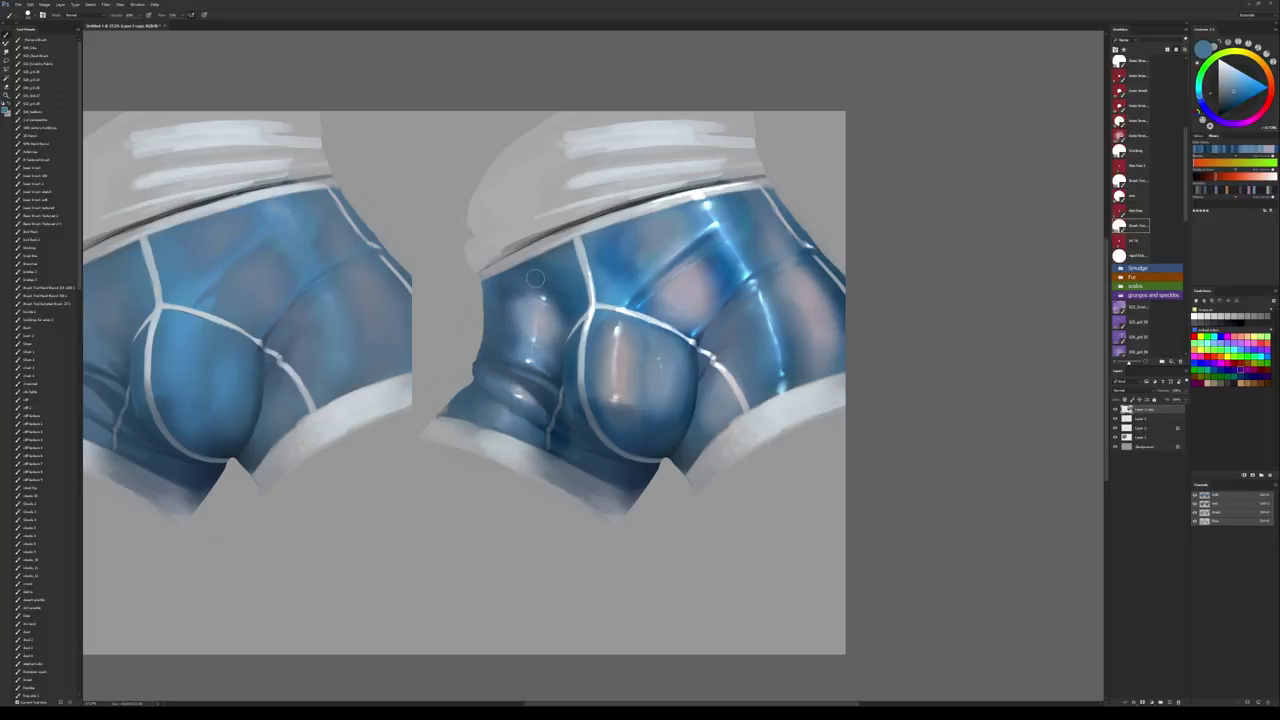
key(r)
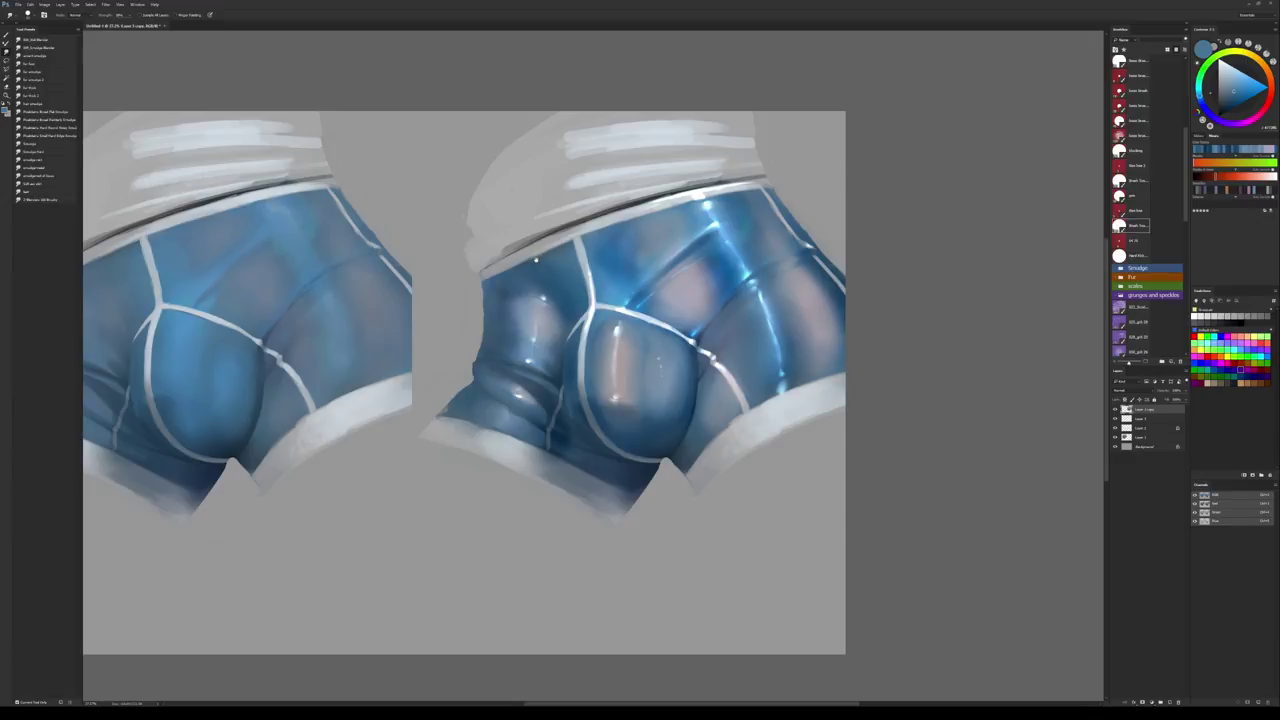
drag(535, 260, 519, 236)
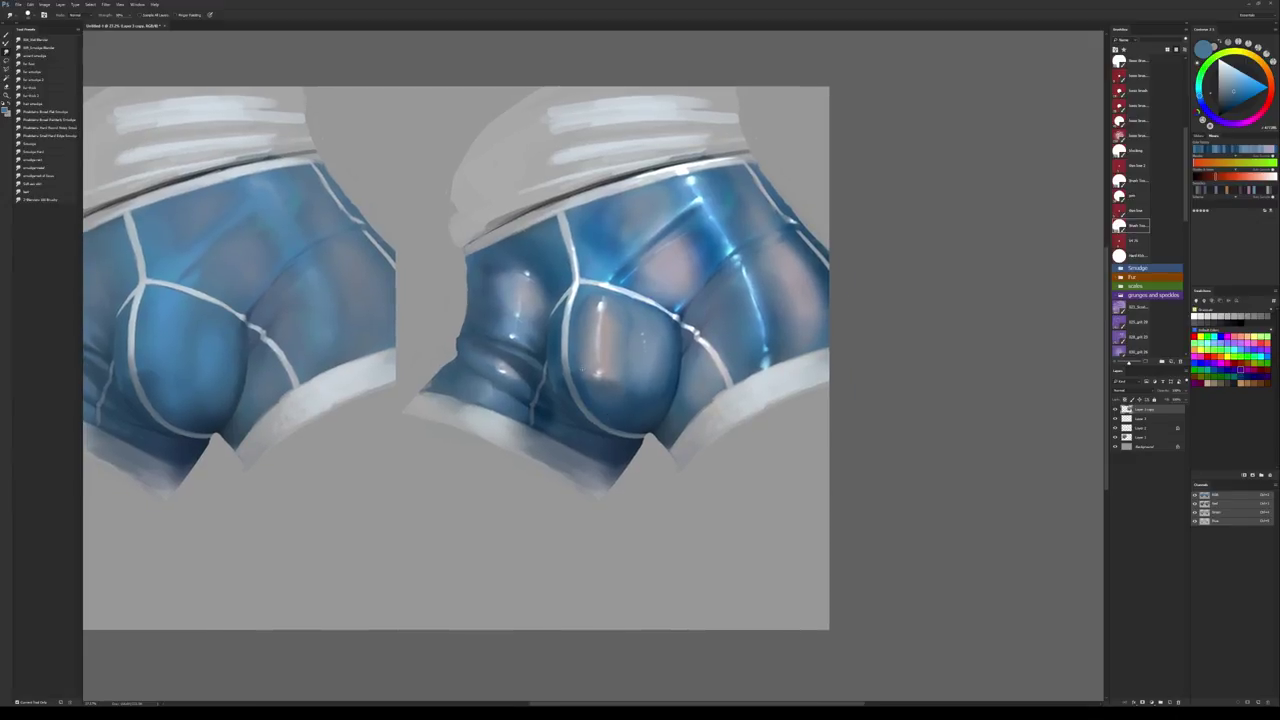
- Refine the edges of the skin-toned patch above the pouch with sampled blues and its pinkish grey
drag(638, 341, 729, 384)
key(z)
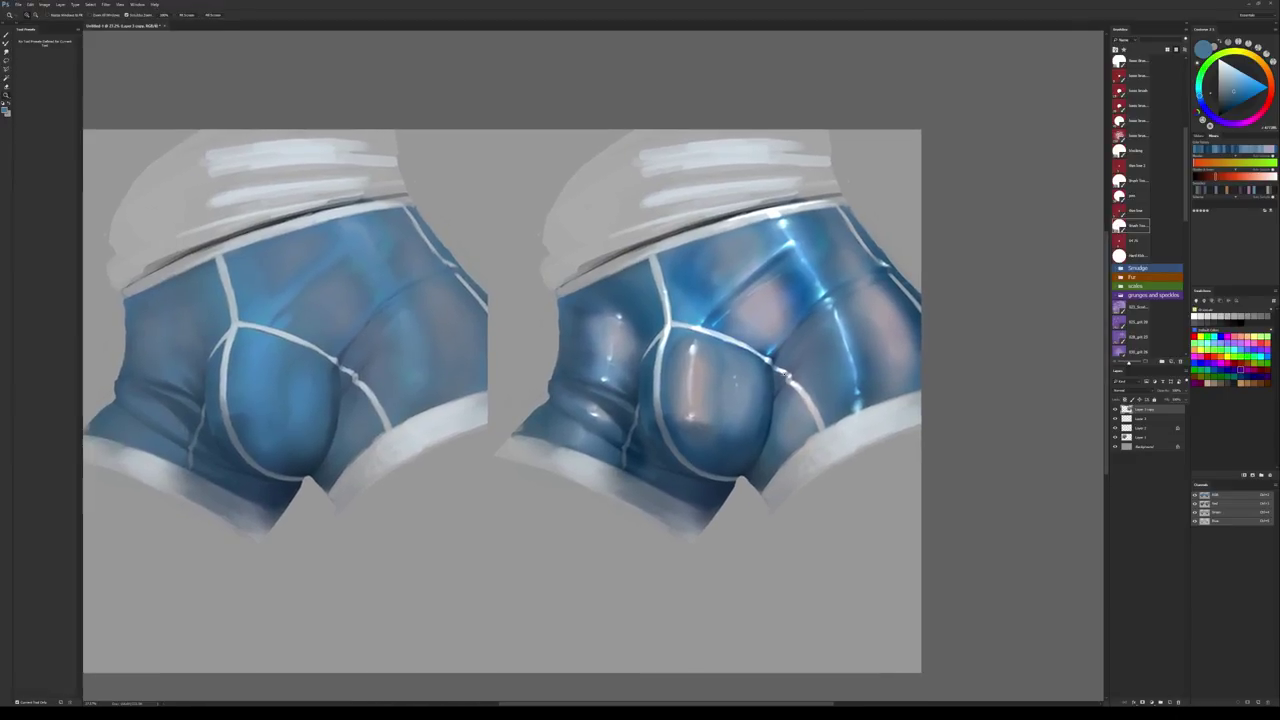
mouse_move(809, 383)
mouse_down()
mouse_move(790, 384)
mouse_move(822, 374)
mouse_move(757, 358)
mouse_up()
key(b)
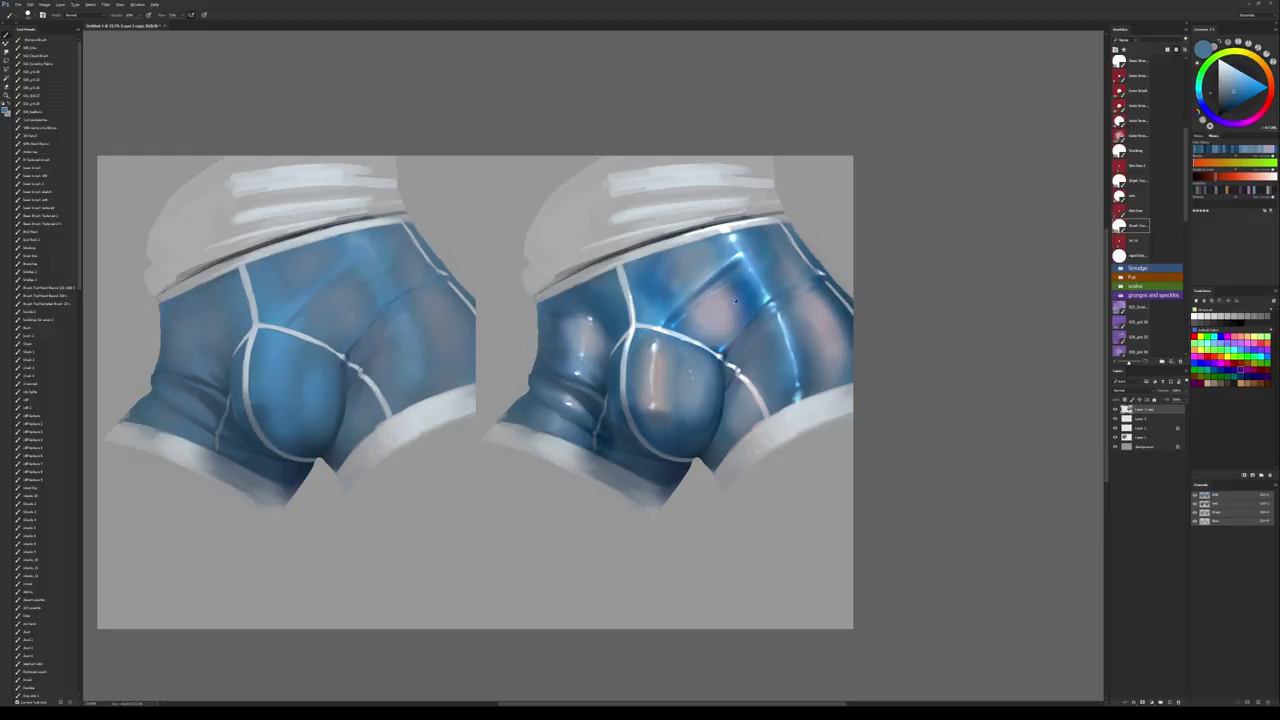
alt+click(741, 303)
alt+click(748, 291)
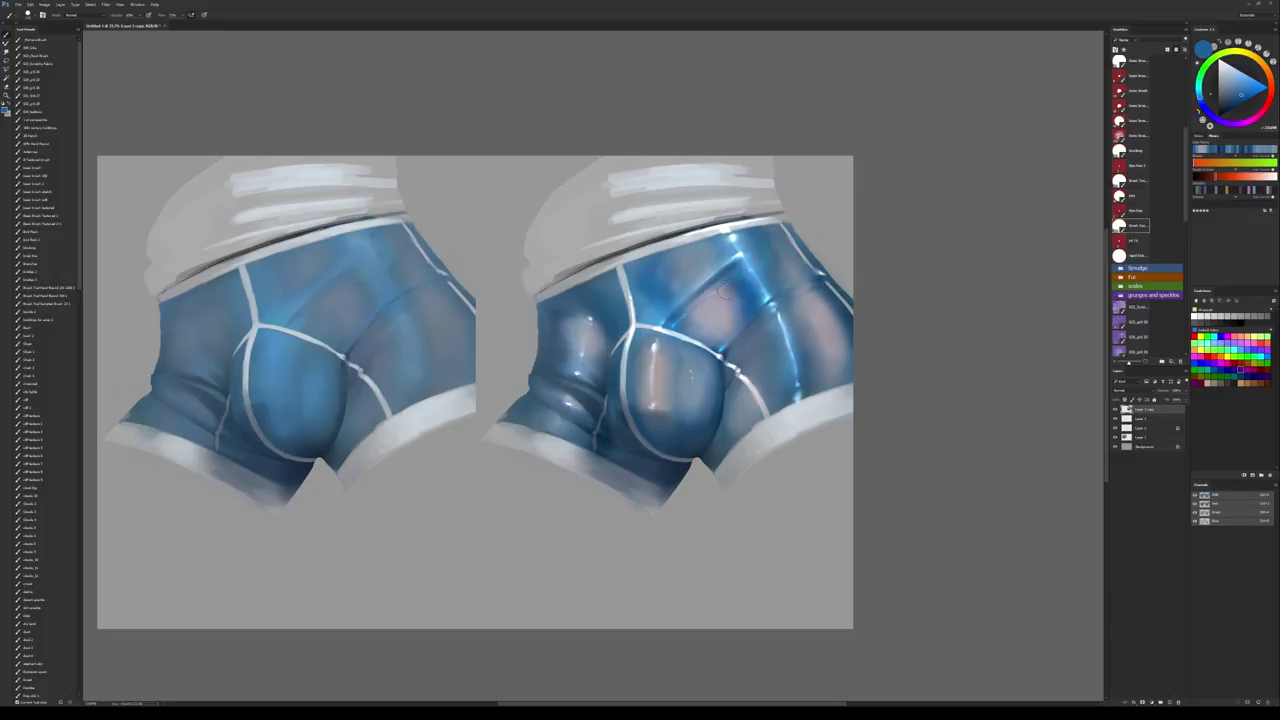
alt+click(716, 302)
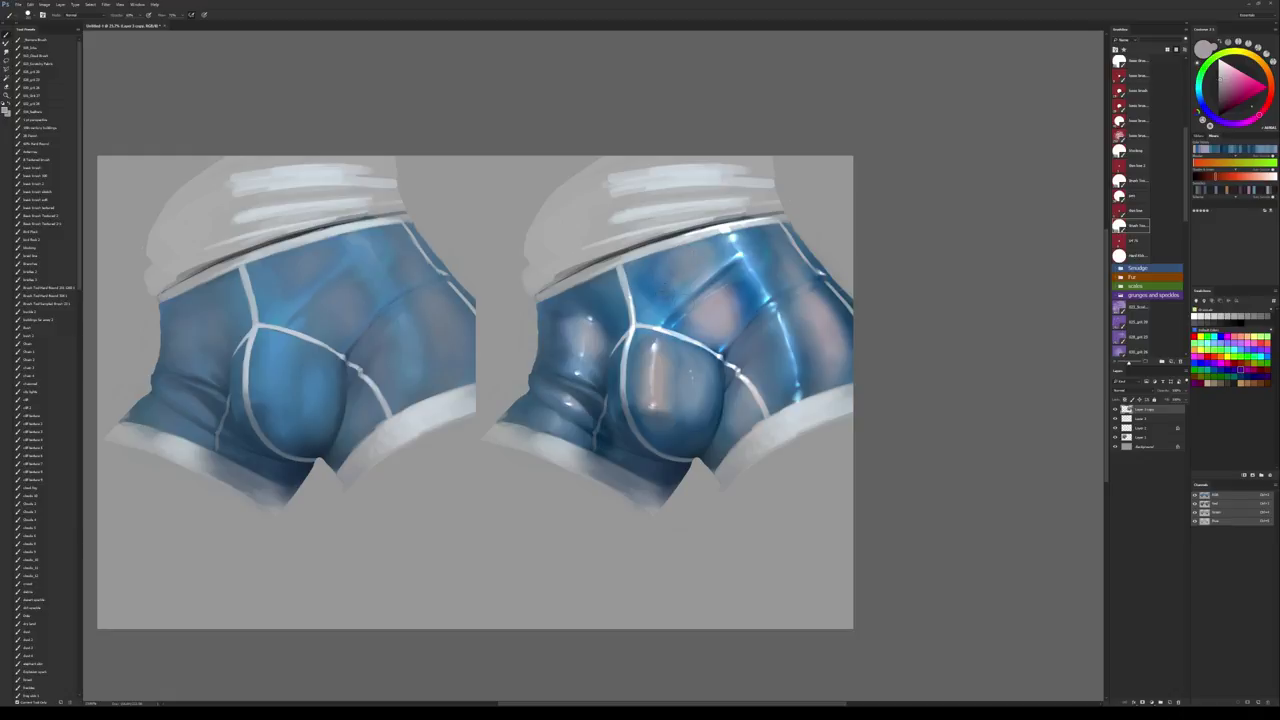
key(r)
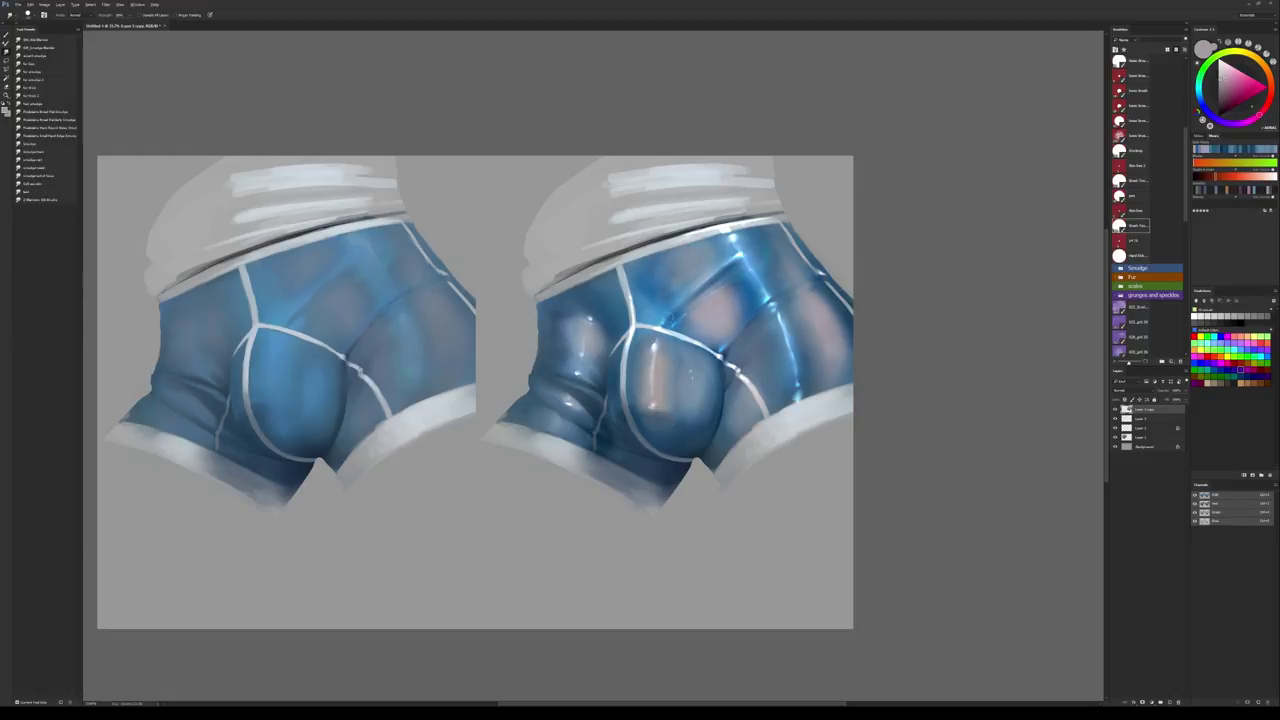
- Sample blue from the pouch's upper edge, then paint and smudge the shading around its small highlight
key(b)
alt+click(668, 338)
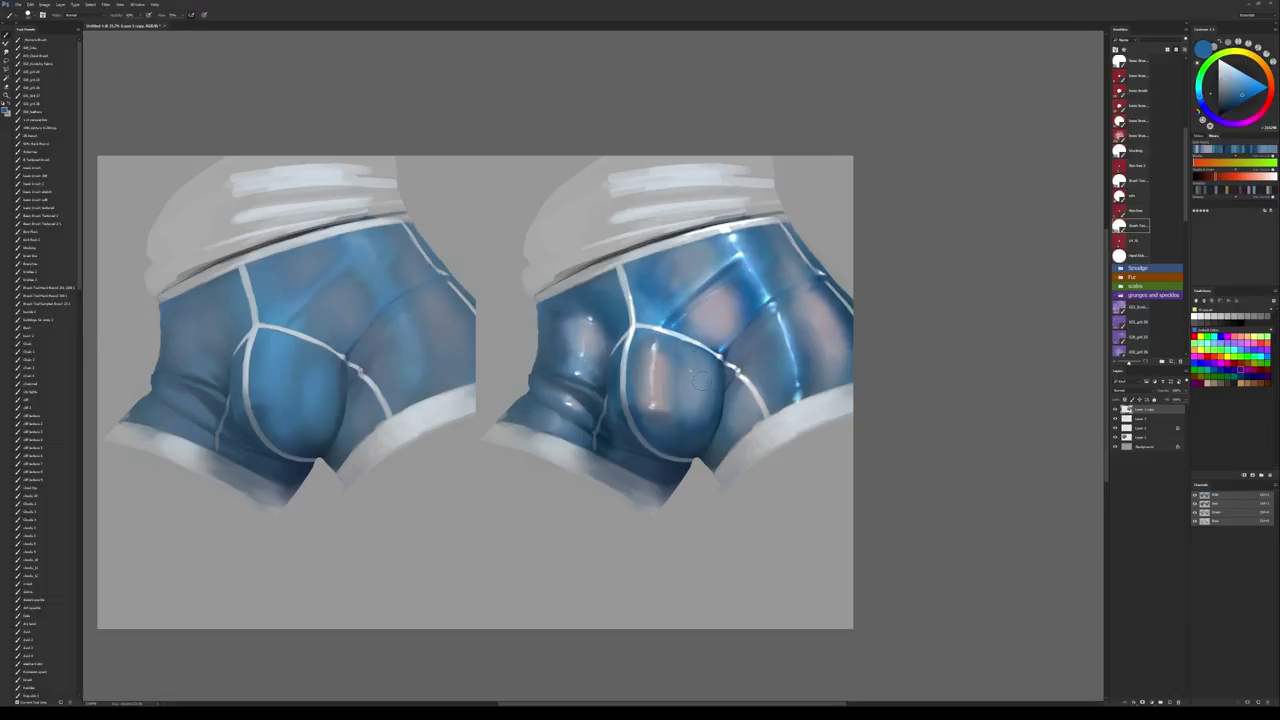
key(r)
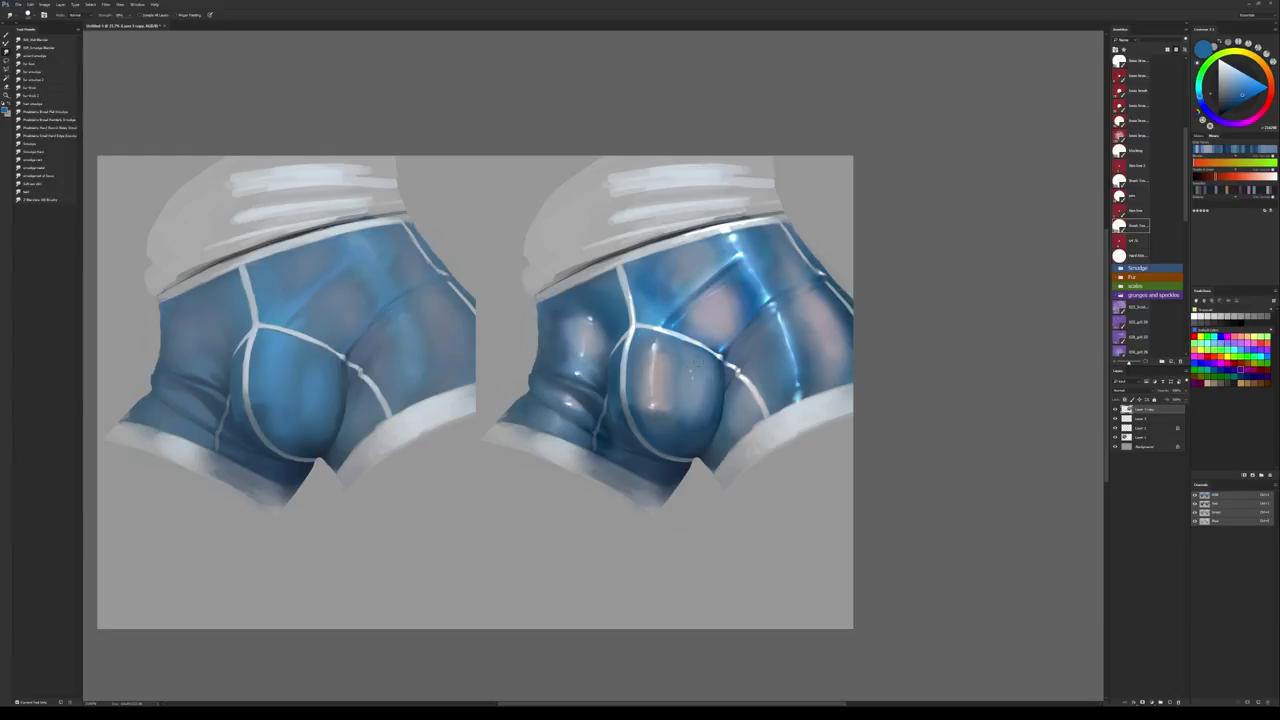
key(b)
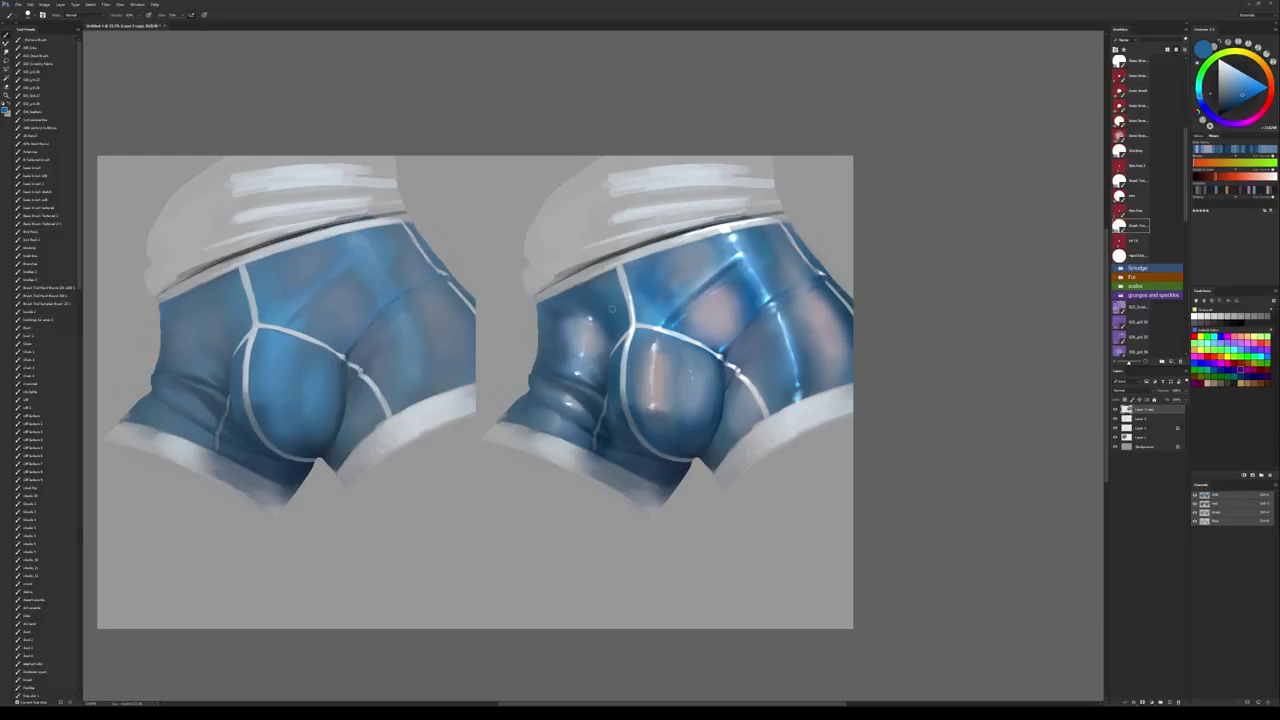
- Switch to near-white and paint thin rim highlights along the pouch's outer seam and the far leg's outer contour and fold
key(x)
drag(609, 383, 608, 411)
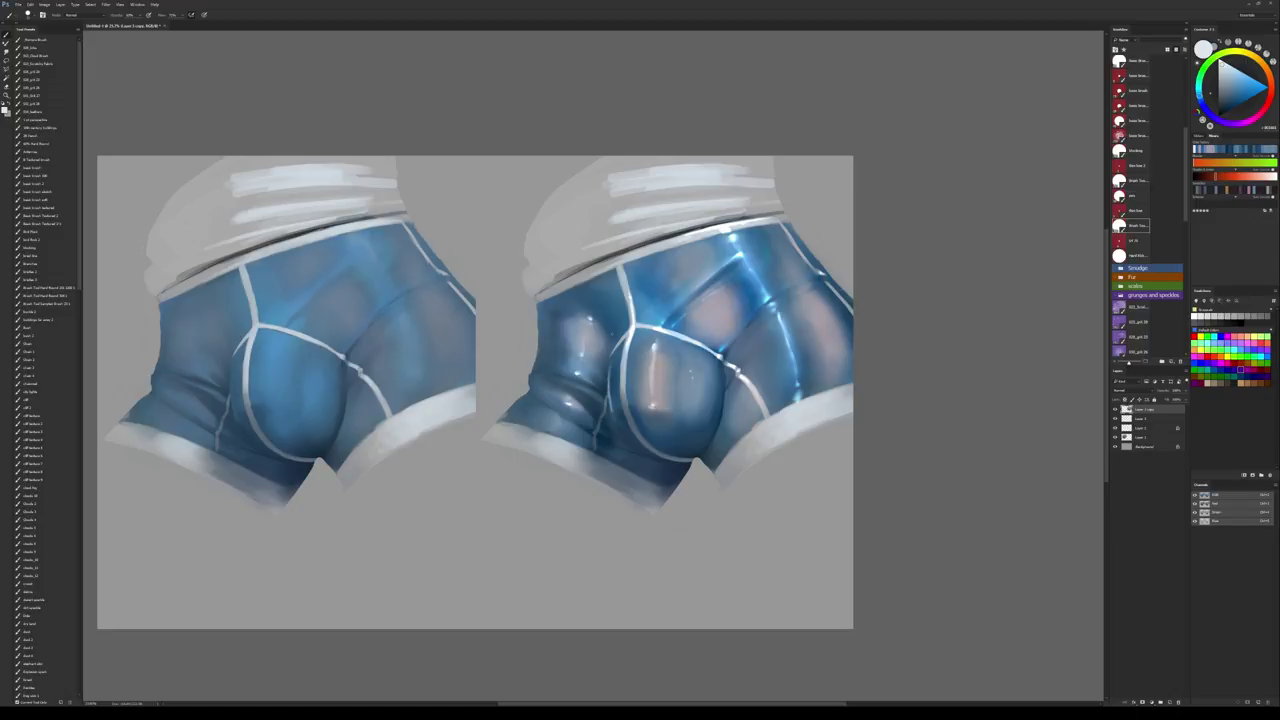
drag(610, 337, 609, 355)
mouse_move(538, 351)
mouse_down()
mouse_move(535, 365)
mouse_move(540, 347)
mouse_up()
drag(538, 309, 541, 329)
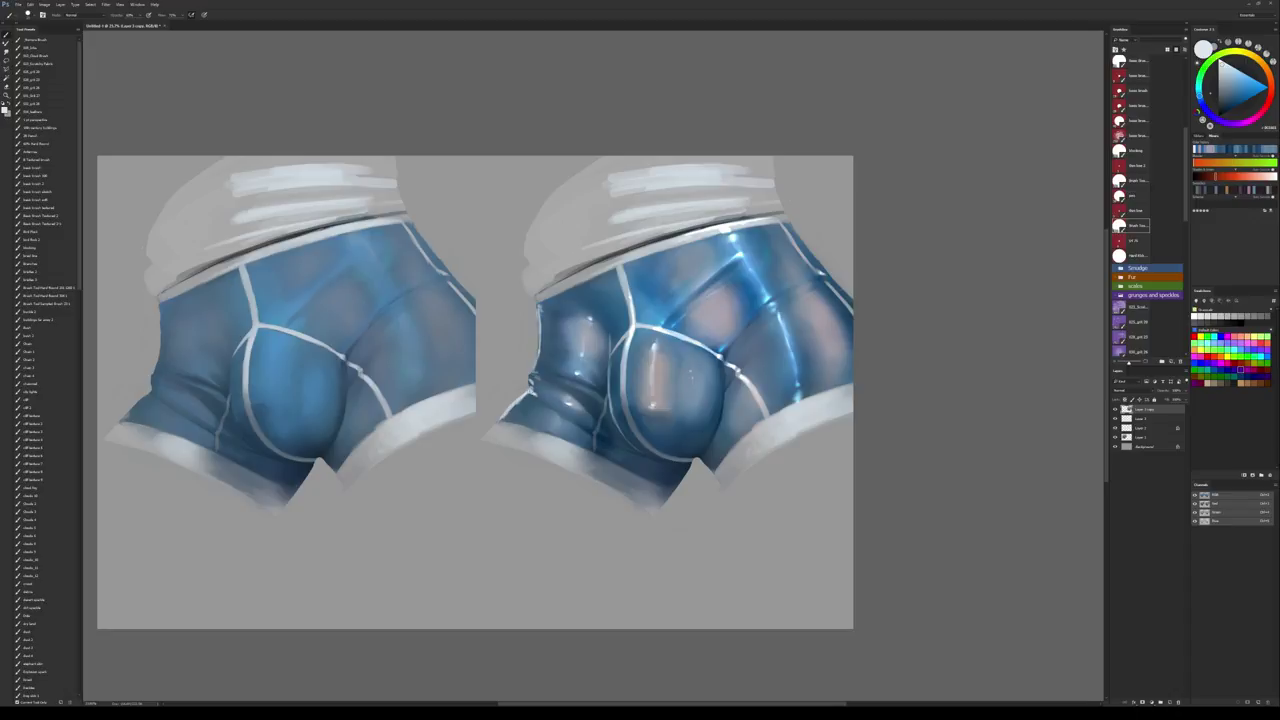
drag(533, 382, 527, 376)
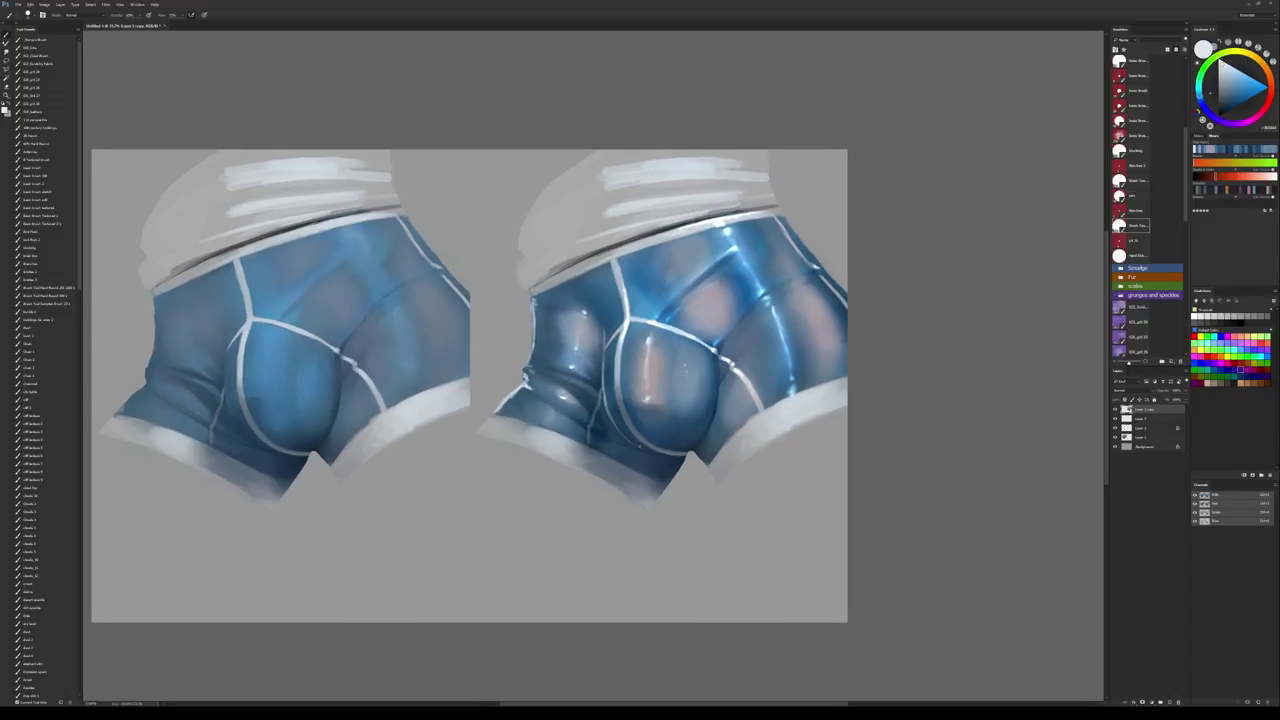
- Paint a pale curved reflection on the far hip panel beside the pouch seam and smudge it into the fabric
drag(608, 323, 606, 329)
drag(602, 316, 598, 312)
drag(601, 316, 590, 308)
key(r)
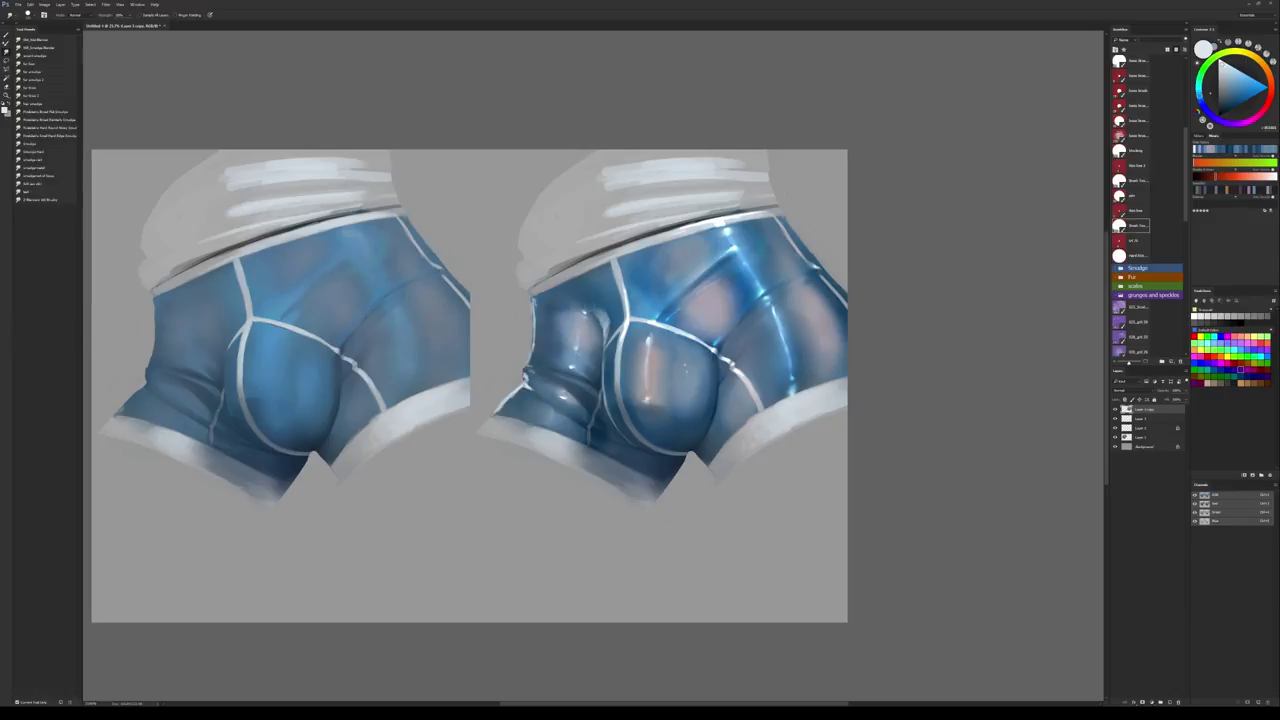
drag(612, 320, 606, 334)
mouse_move(615, 342)
mouse_down()
mouse_move(613, 314)
mouse_move(604, 348)
mouse_up()
key(b)
key(r)
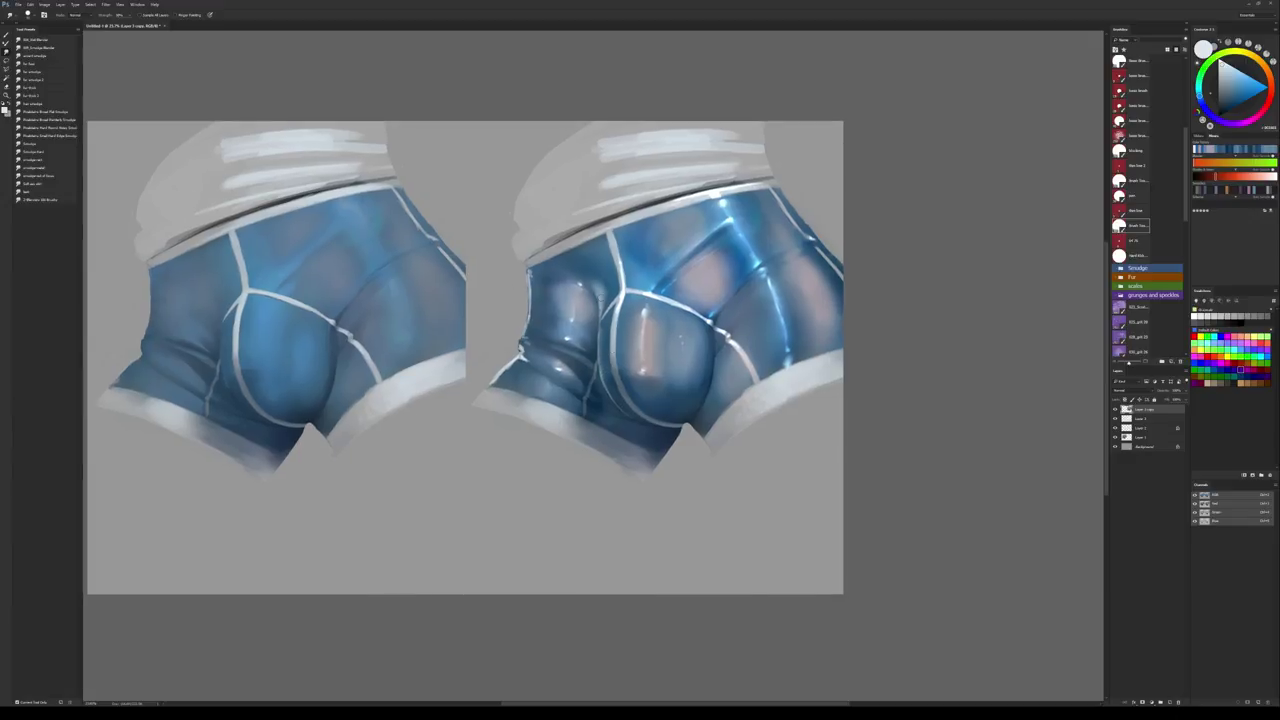
- Sample blues around the pouch and its lower edge and deepen the shading along its underside
key(b)
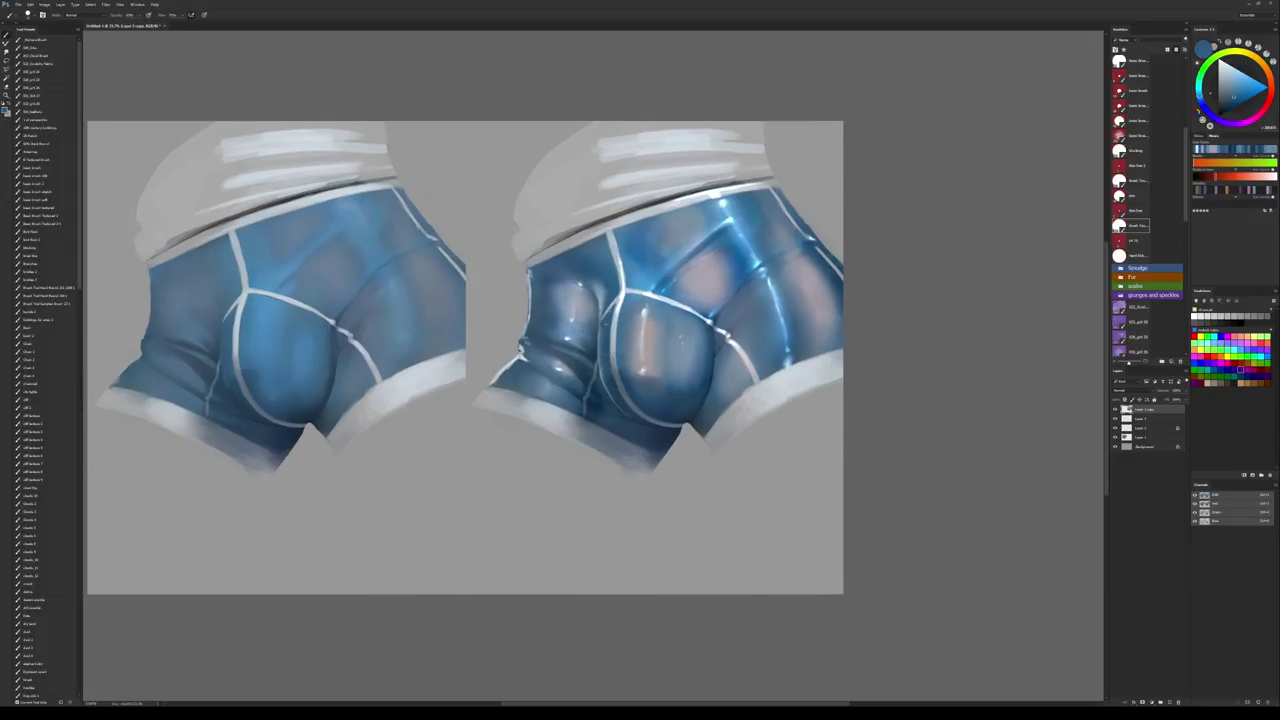
alt+click(830, 292)
alt+click(613, 394)
alt+click(640, 419)
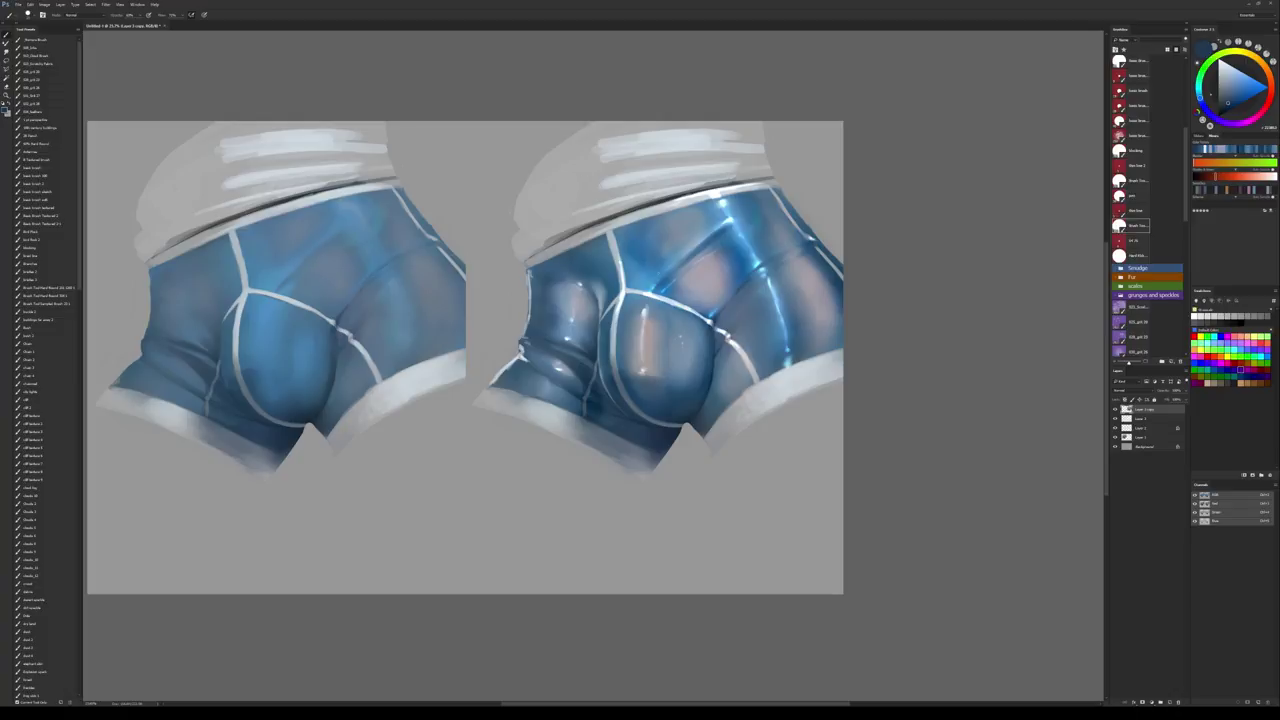
drag(640, 400, 620, 394)
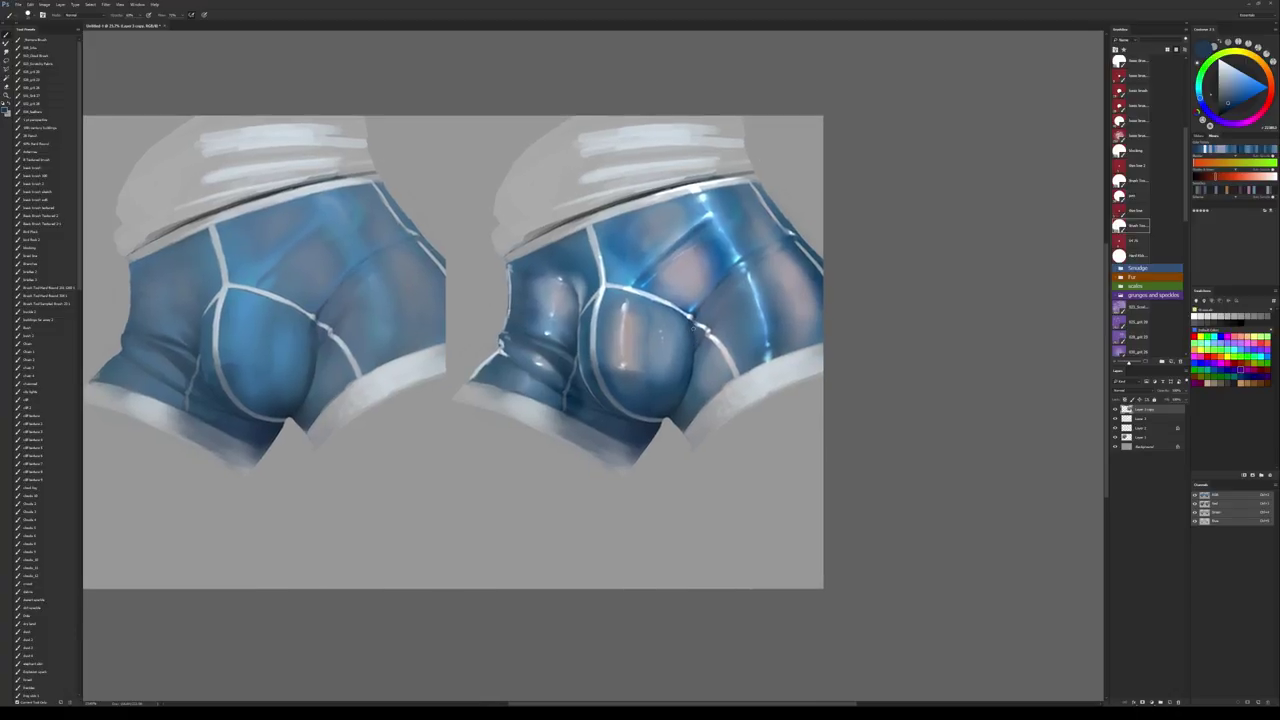
alt+click(662, 408)
drag(680, 395, 642, 403)
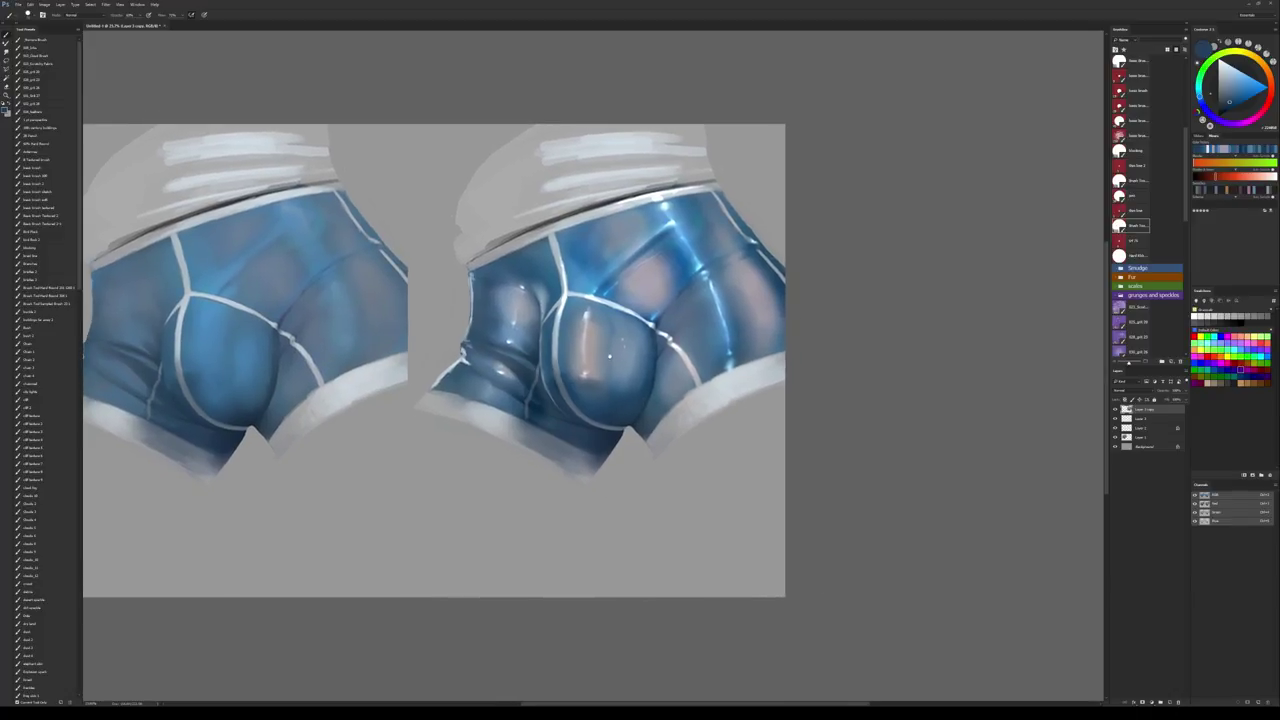
- Tone down the rim highlight on the far hip's outer edge with sampled blues and smudge the nearby reflection
alt+click(516, 262)
alt+click(530, 255)
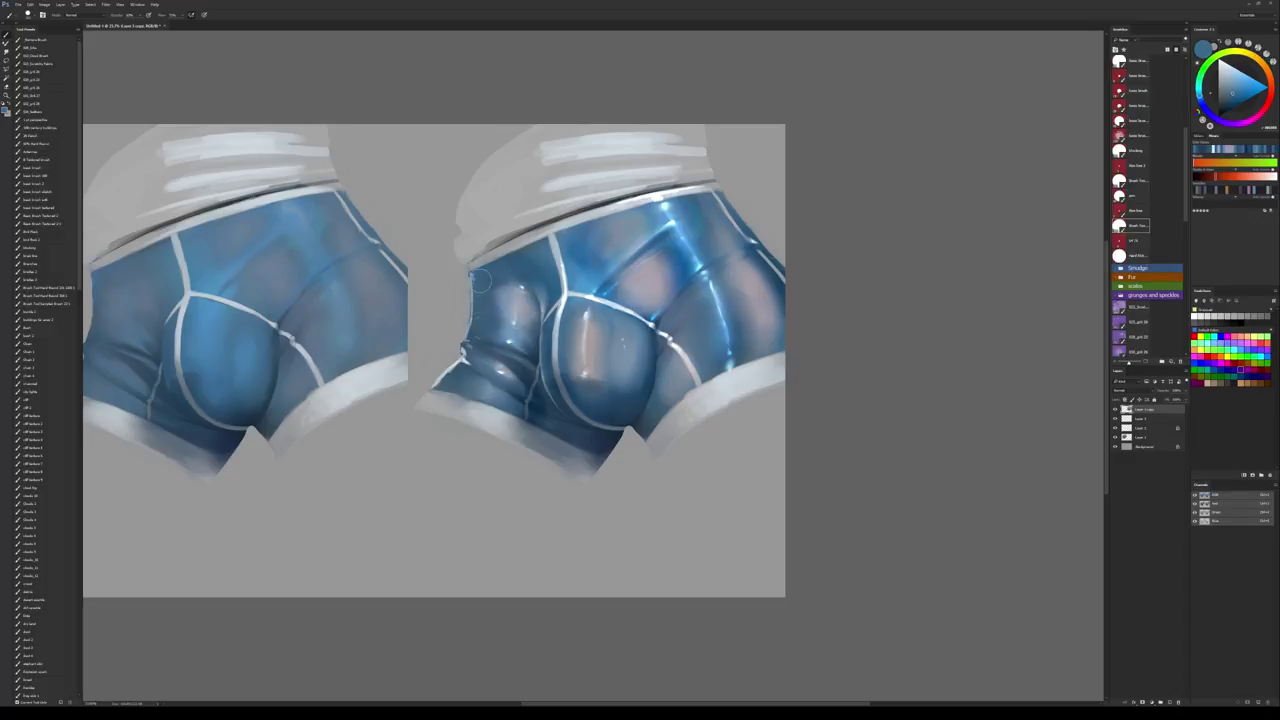
alt+click(472, 361)
drag(470, 357, 466, 347)
key(r)
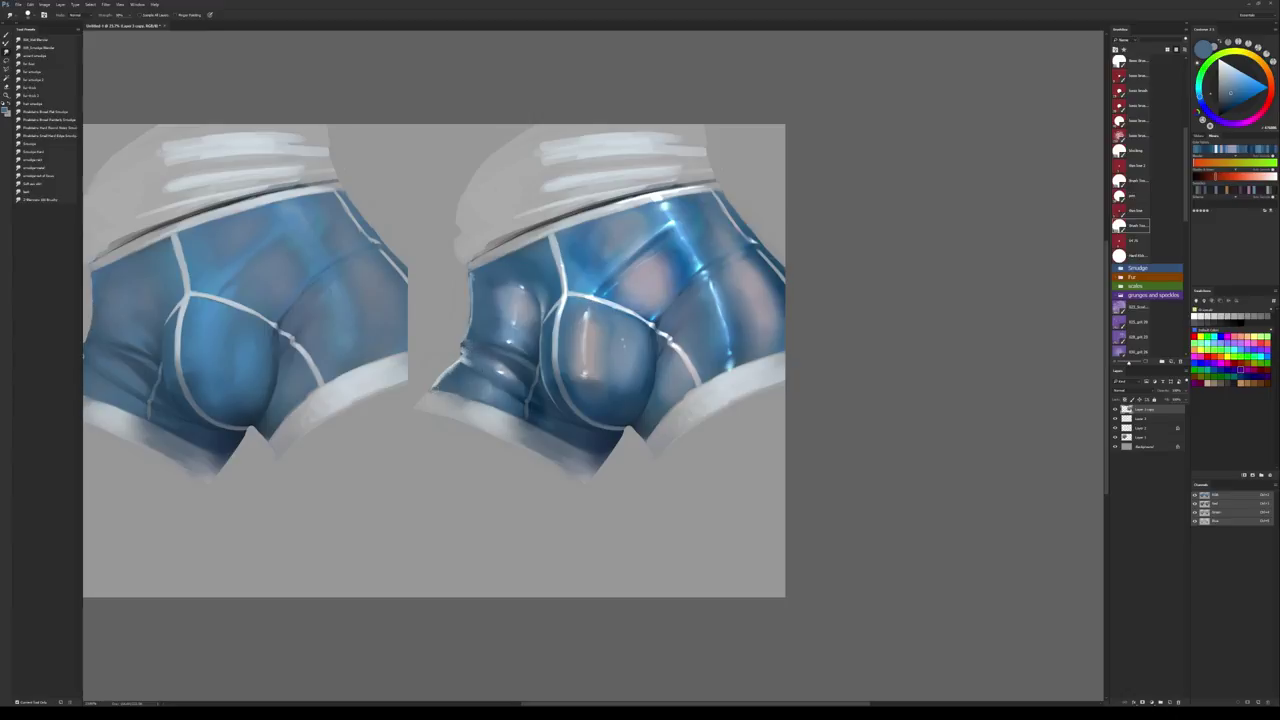
drag(530, 295, 529, 299)
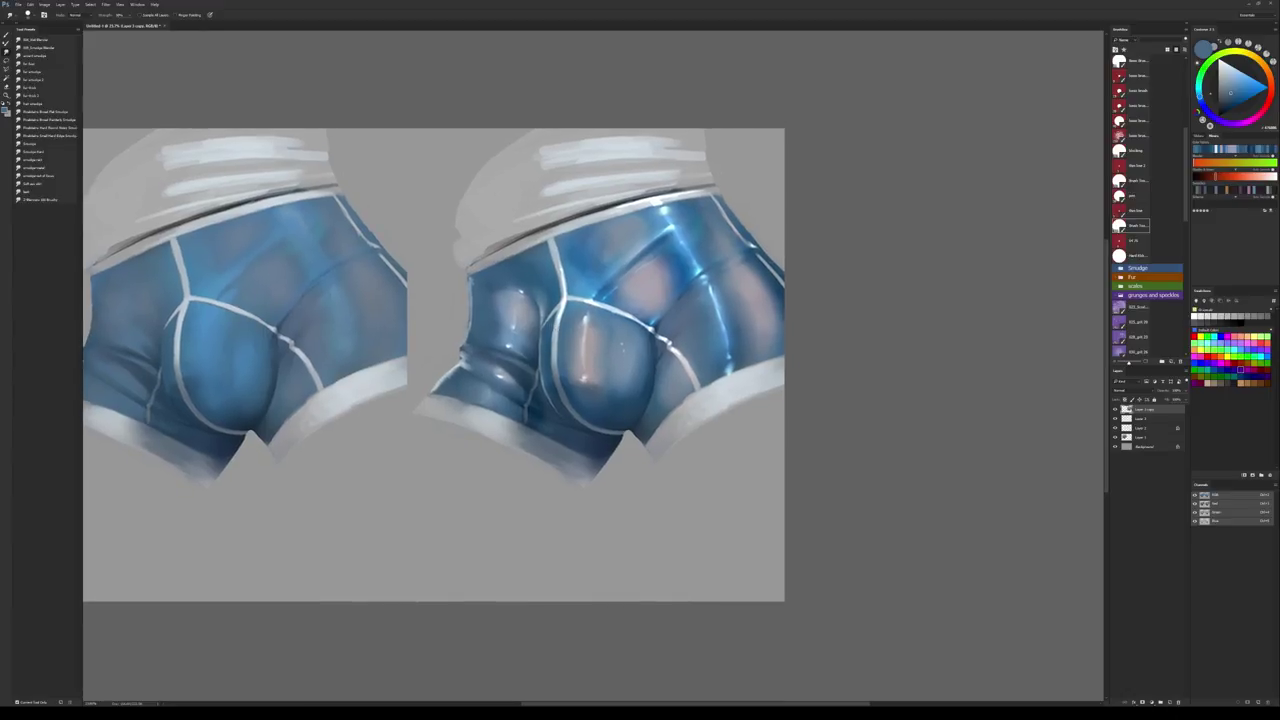
- Refine the far leg's outer fold with sampled blues and pale grey, and smudge the shading beside the pouch seam
key(b)
alt+click(461, 372)
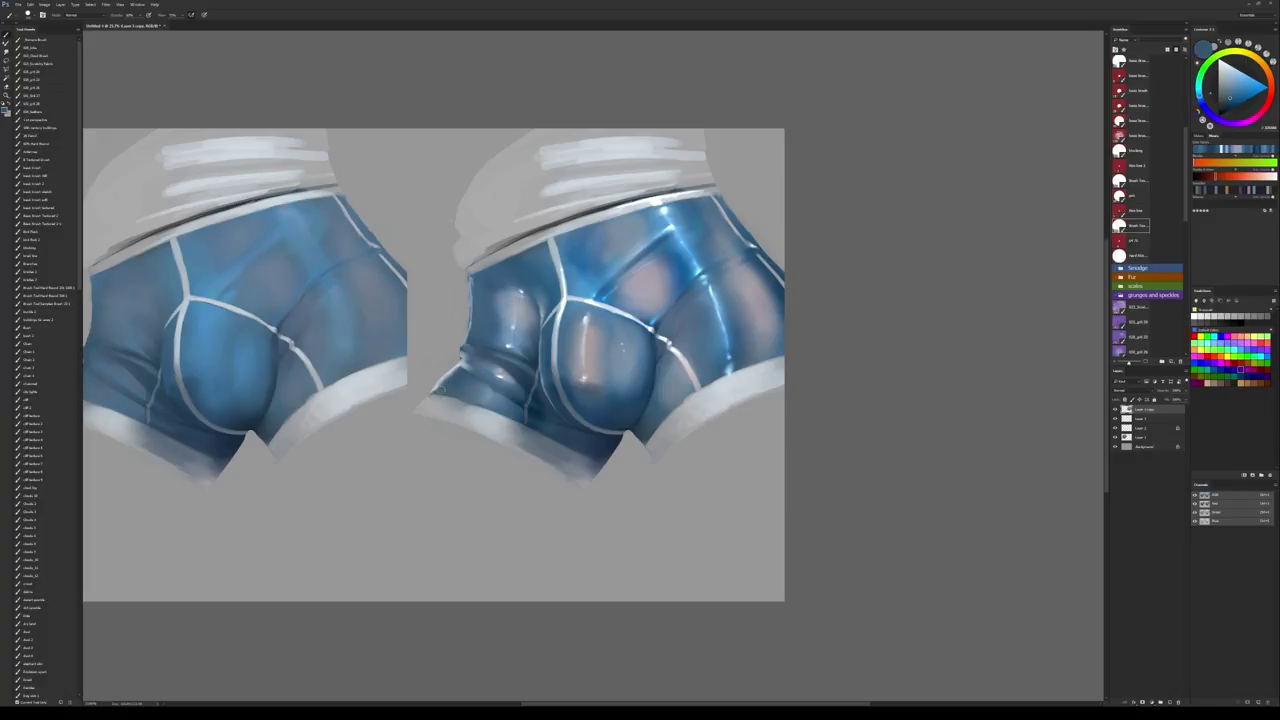
mouse_move(452, 375)
mouse_down()
mouse_move(437, 389)
mouse_move(498, 361)
mouse_move(517, 371)
mouse_move(476, 346)
mouse_up()
alt+click(440, 386)
alt+click(488, 350)
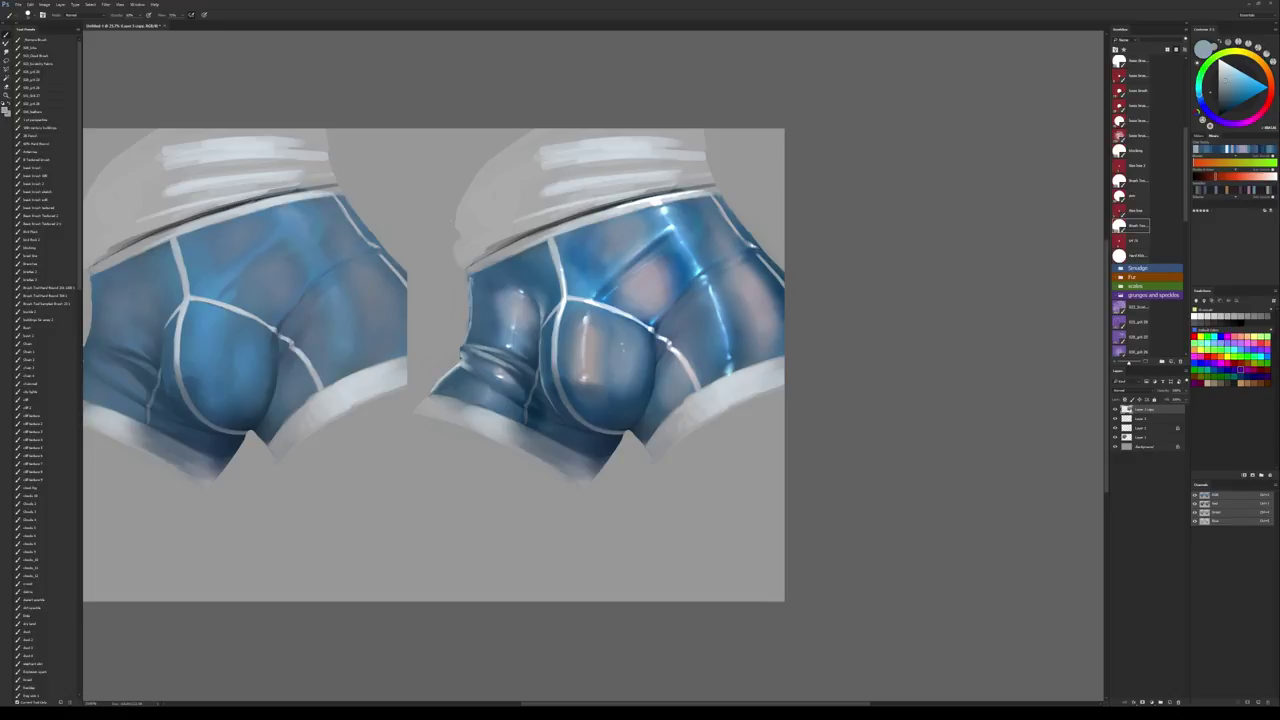
key(r)
mouse_move(529, 381)
mouse_down()
mouse_move(505, 360)
mouse_move(528, 360)
mouse_up()
key(b)
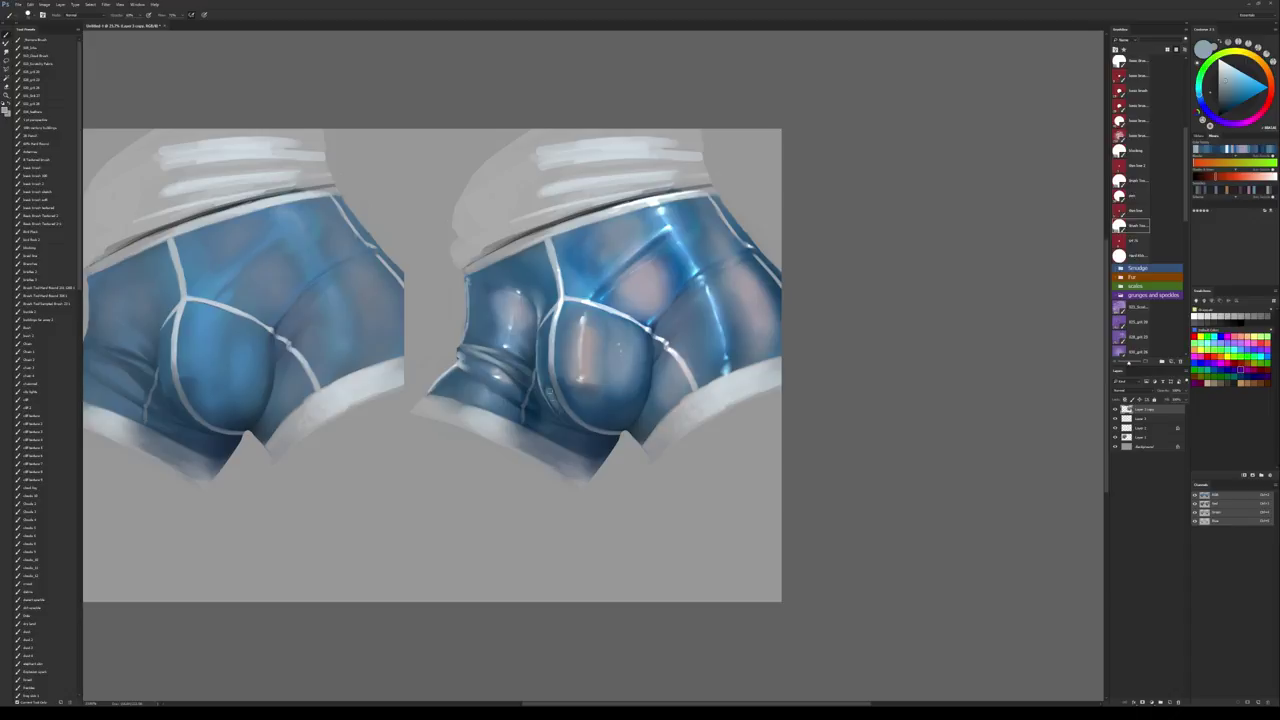
- Smudge the strip beside the pouch seam and rework its shading with blues sampled around the seam
mouse_move(556, 402)
mouse_down()
mouse_move(541, 365)
mouse_move(551, 399)
mouse_move(542, 378)
mouse_up()
key(r)
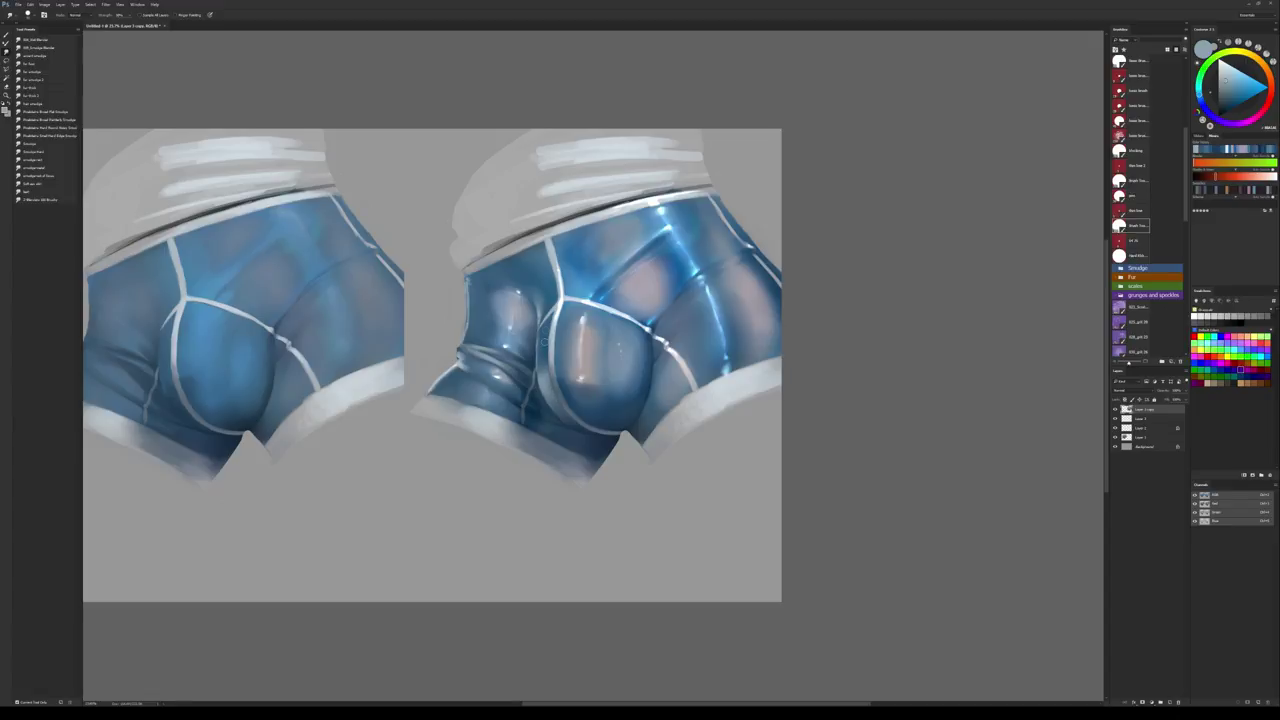
key(b)
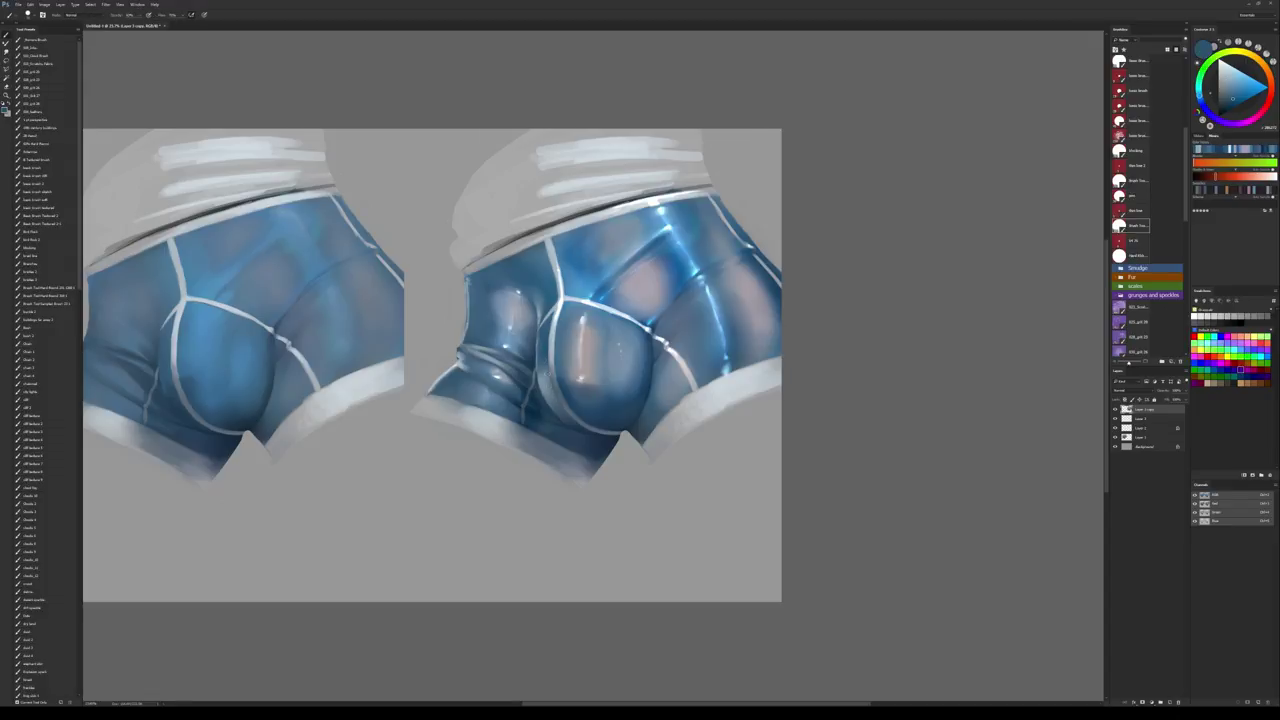
alt+click(550, 348)
alt+click(590, 431)
alt+click(573, 423)
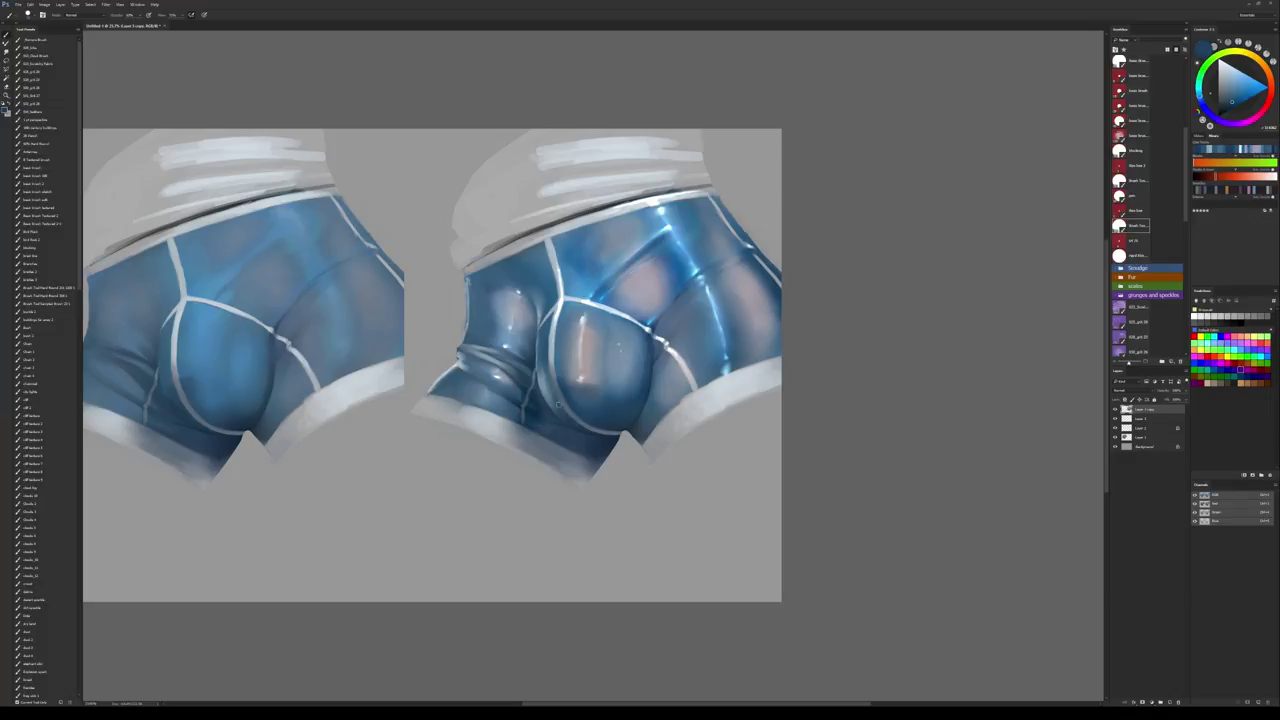
- Sample blues along the pouch's outer lower edge and the far leg and blend the shading beside the seam
alt+click(552, 388)
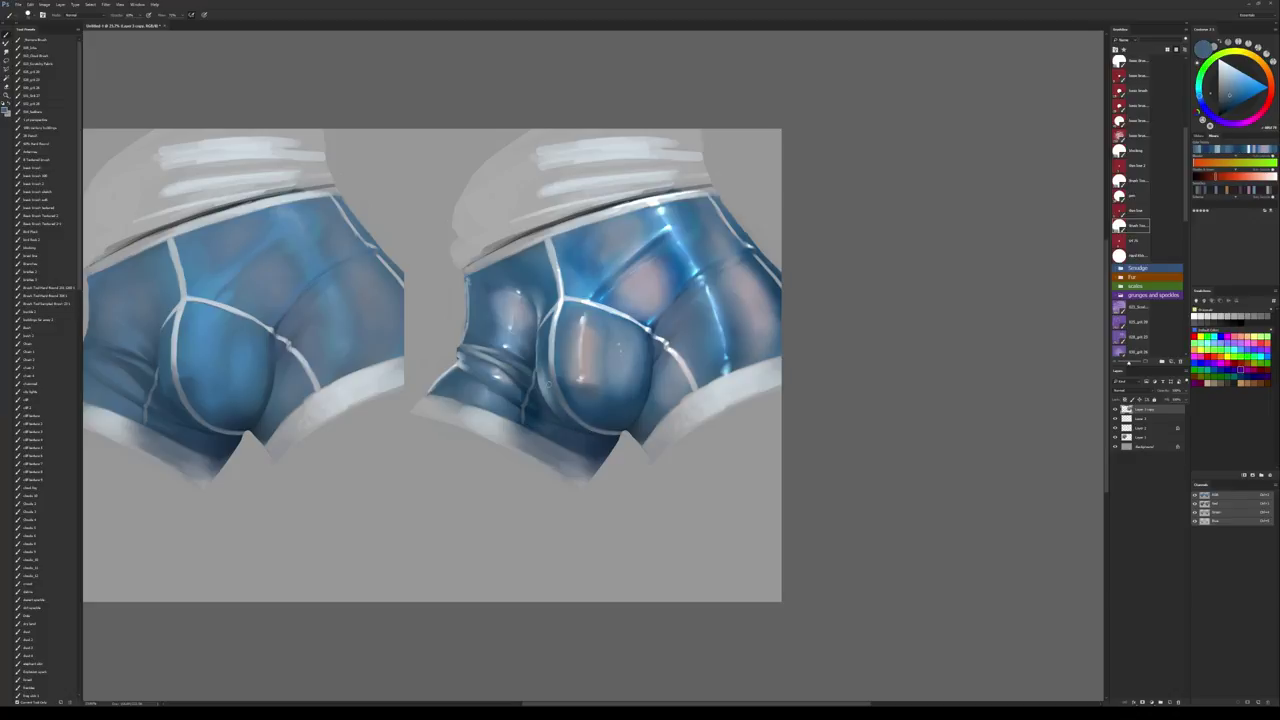
alt+click(560, 384)
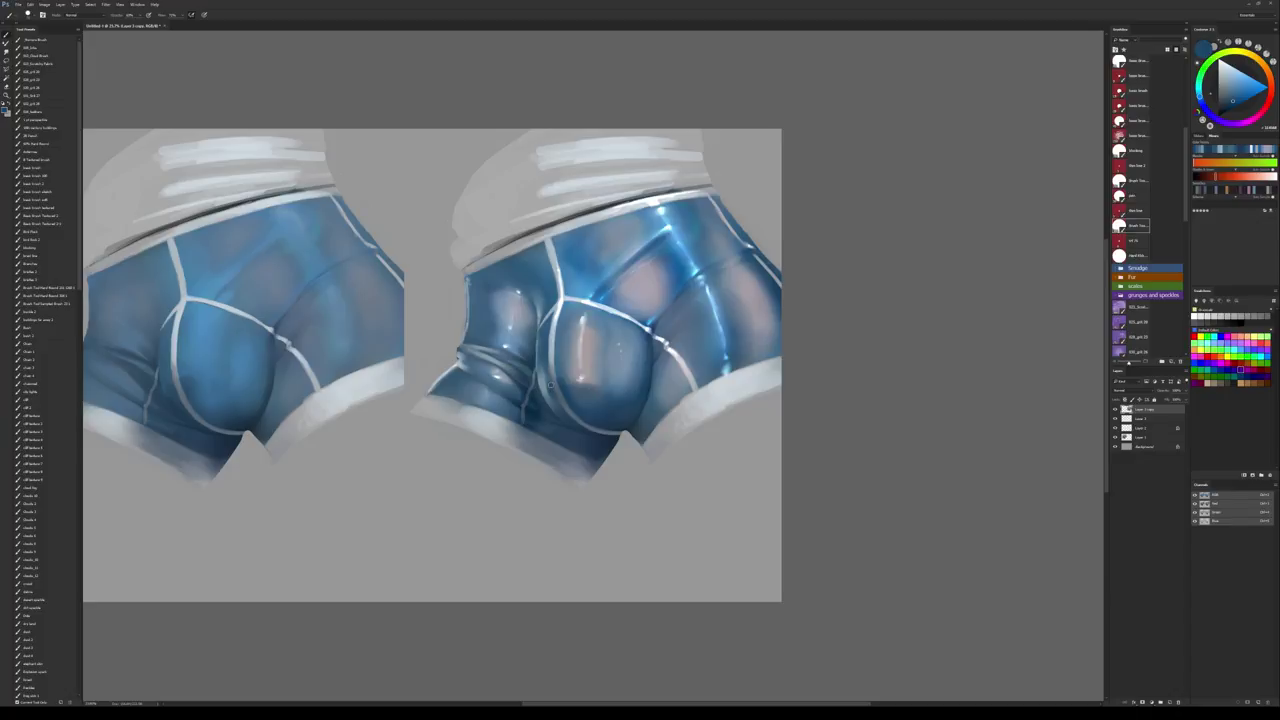
alt+click(547, 376)
alt+click(550, 392)
drag(625, 315, 626, 376)
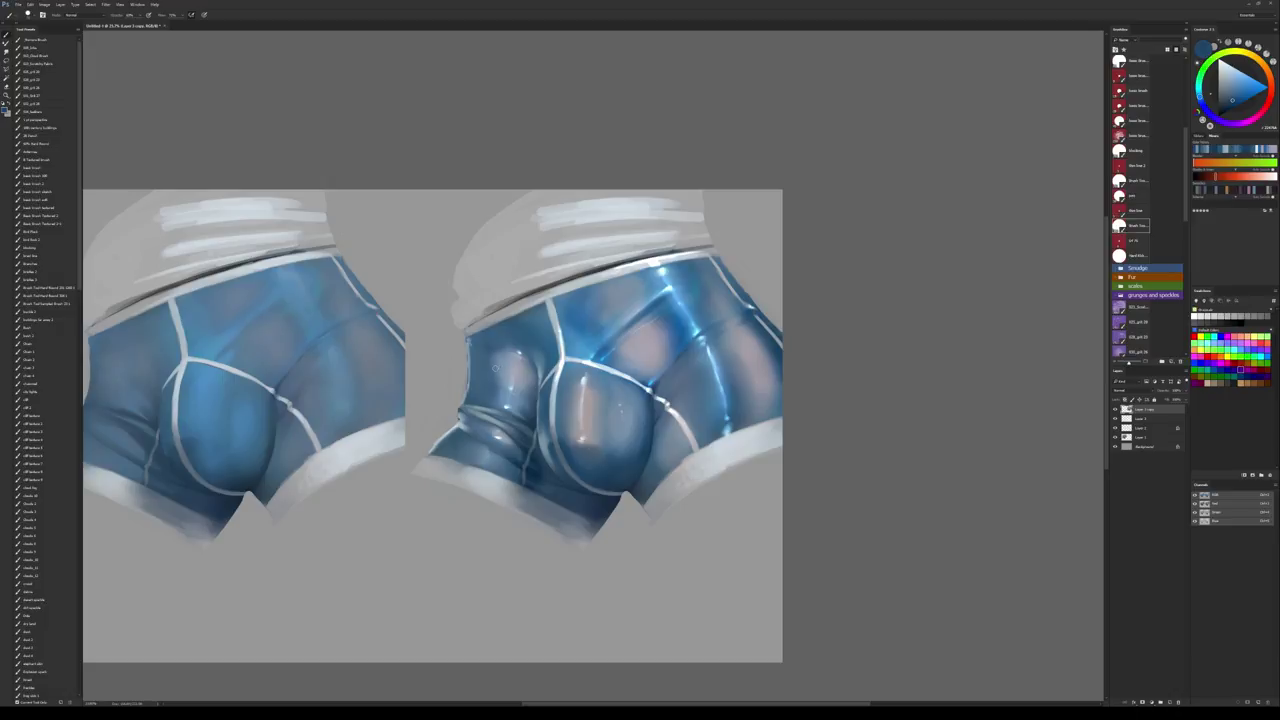
alt+click(509, 468)
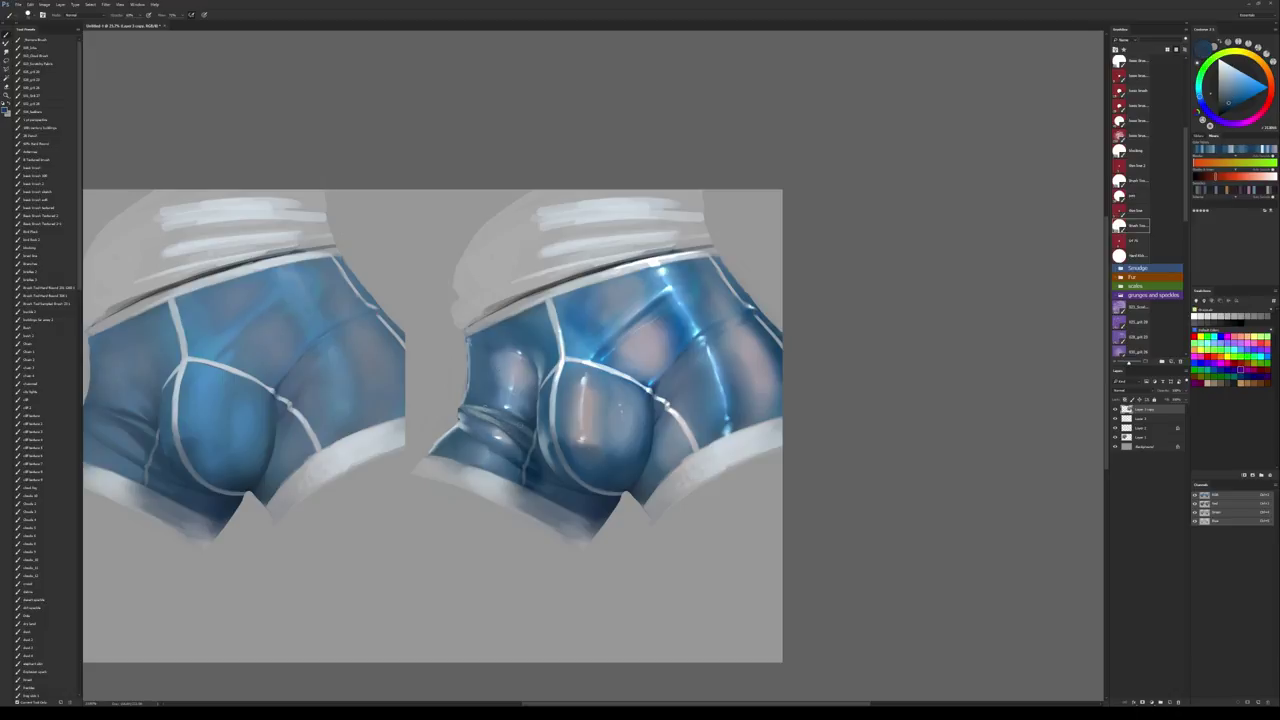
- Glaze soft light blue sampled from the hip highlight over the far hip panel and pouch with an enlarged brush
alt+click(684, 326)
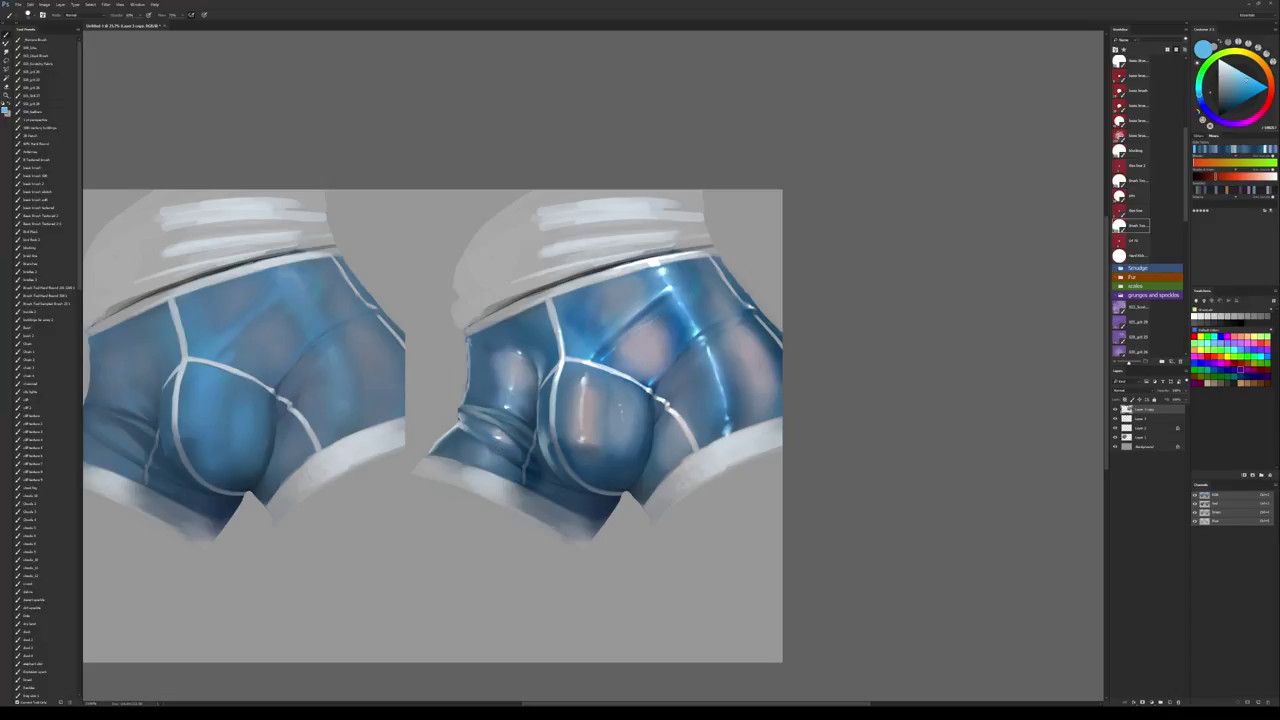
right_click(545, 360)
click(528, 339)
key(bracketright)
key(bracketright)
key(bracketright)
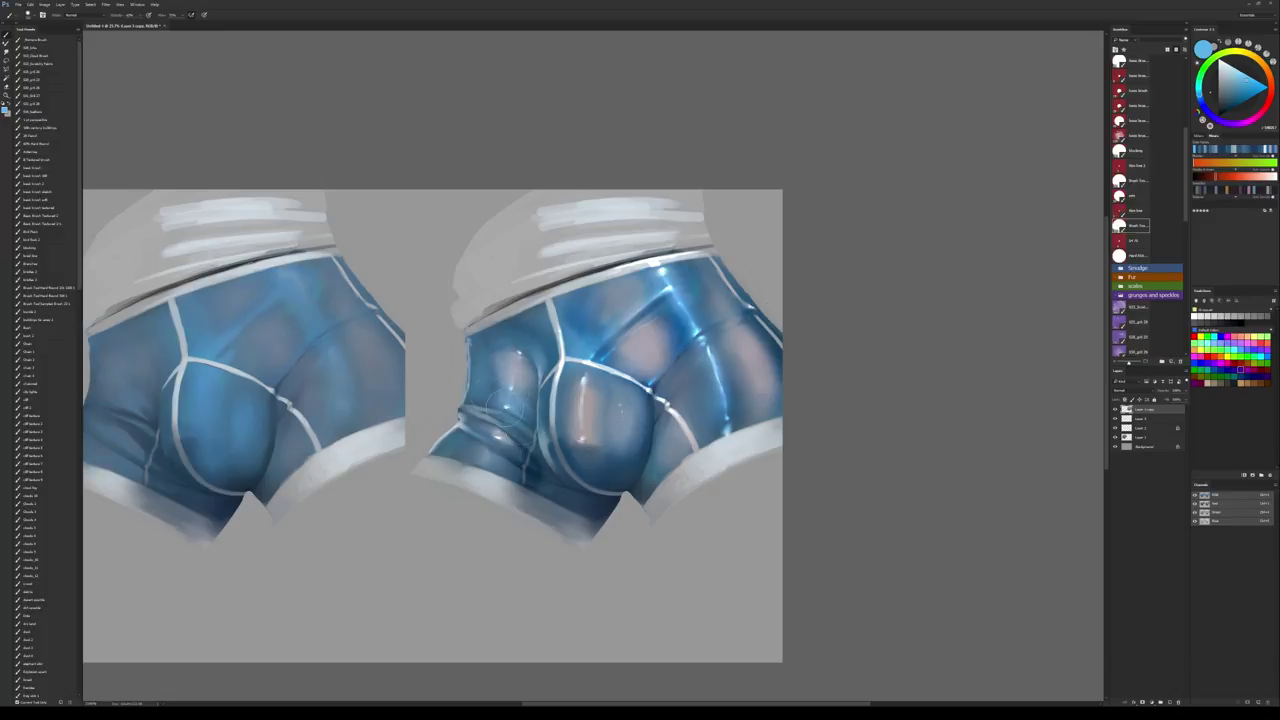
scroll(500, 405, down, 2)
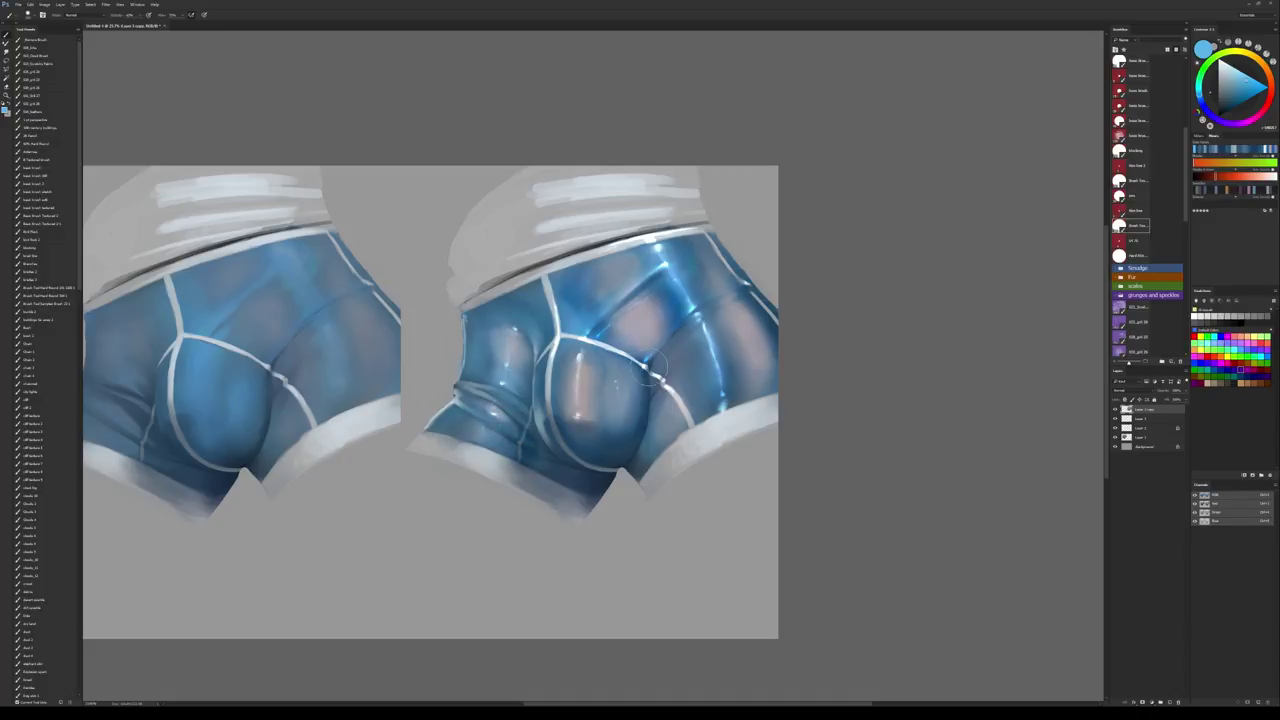
scroll(655, 368, down, 2)
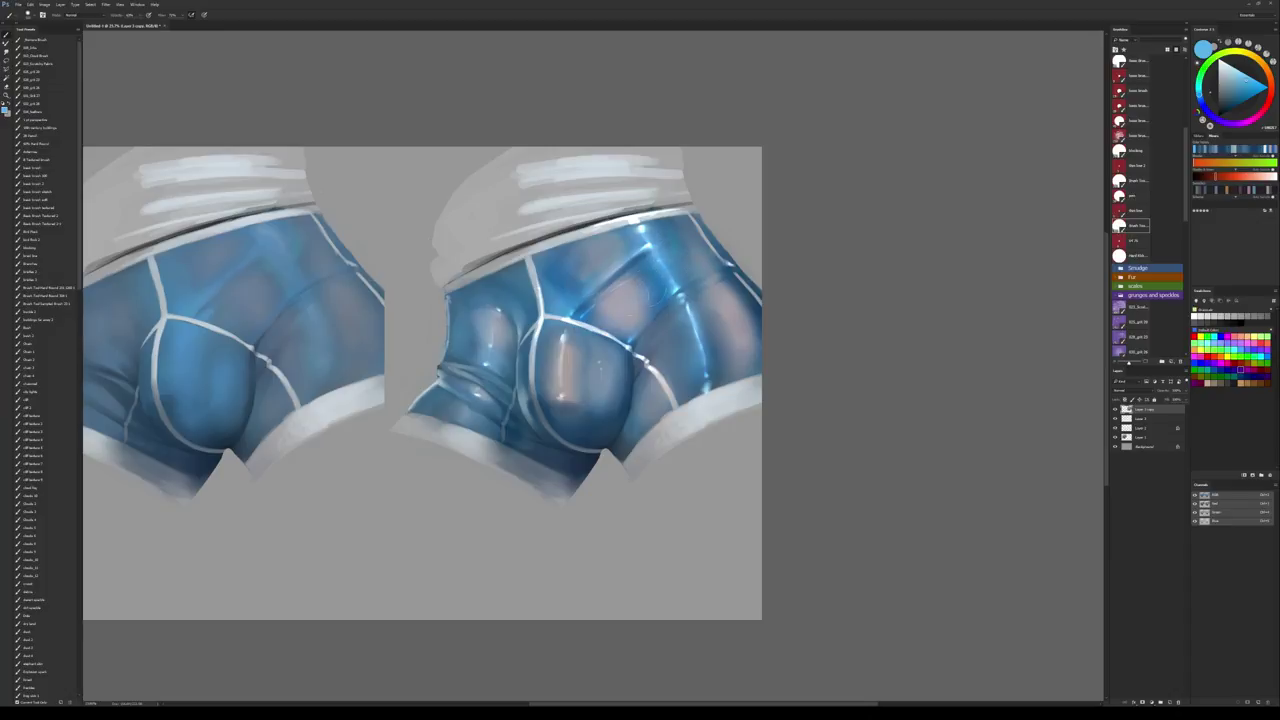
scroll(562, 300, down, 1)
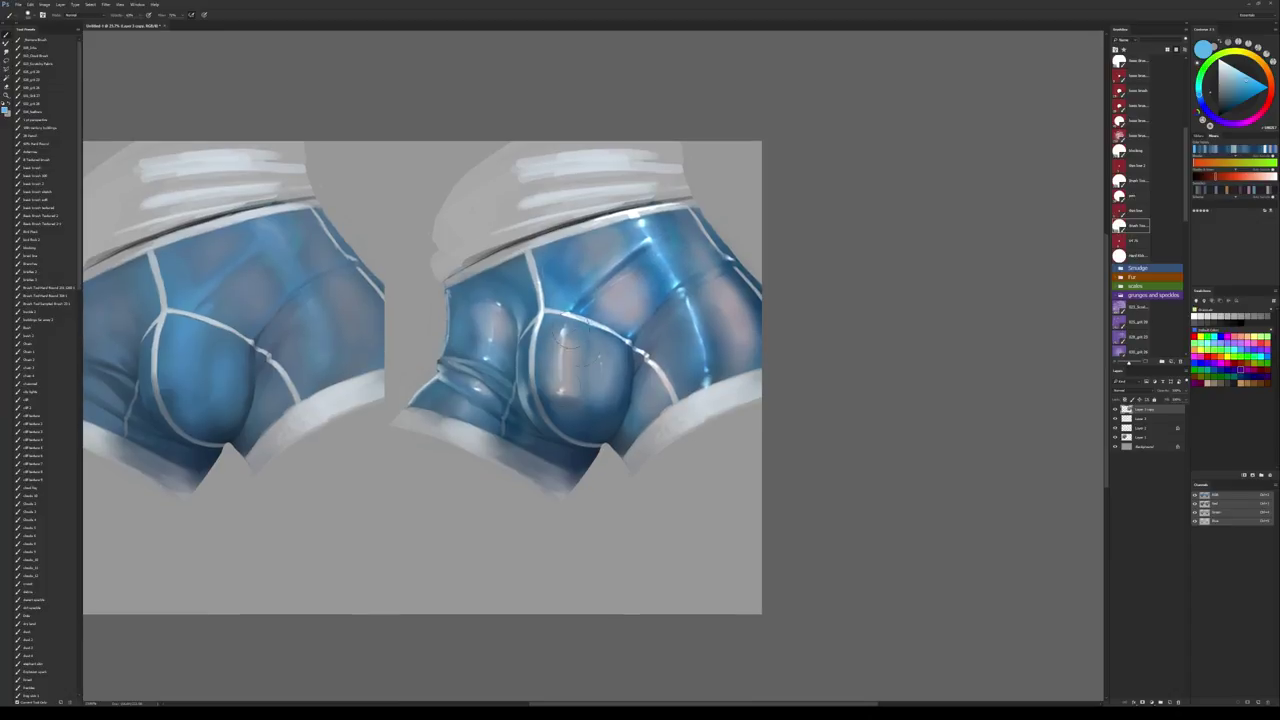
drag(657, 342, 650, 344)
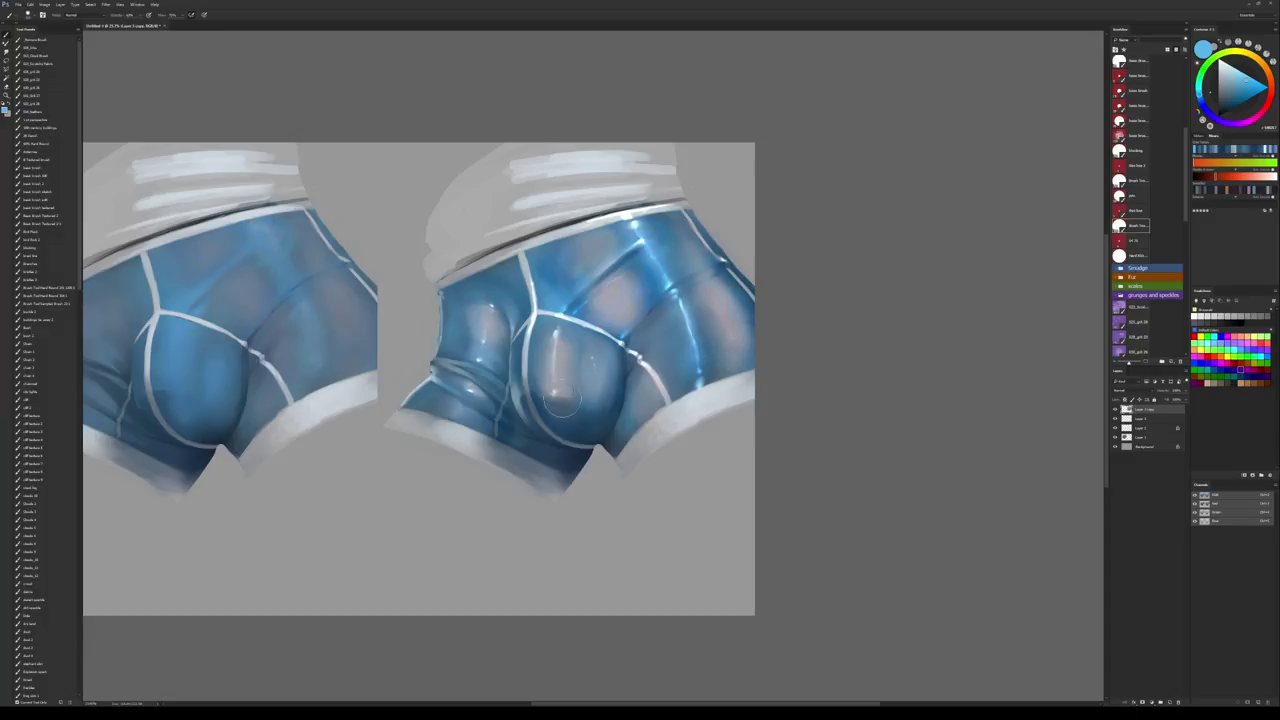
scroll(490, 410, left, 3)
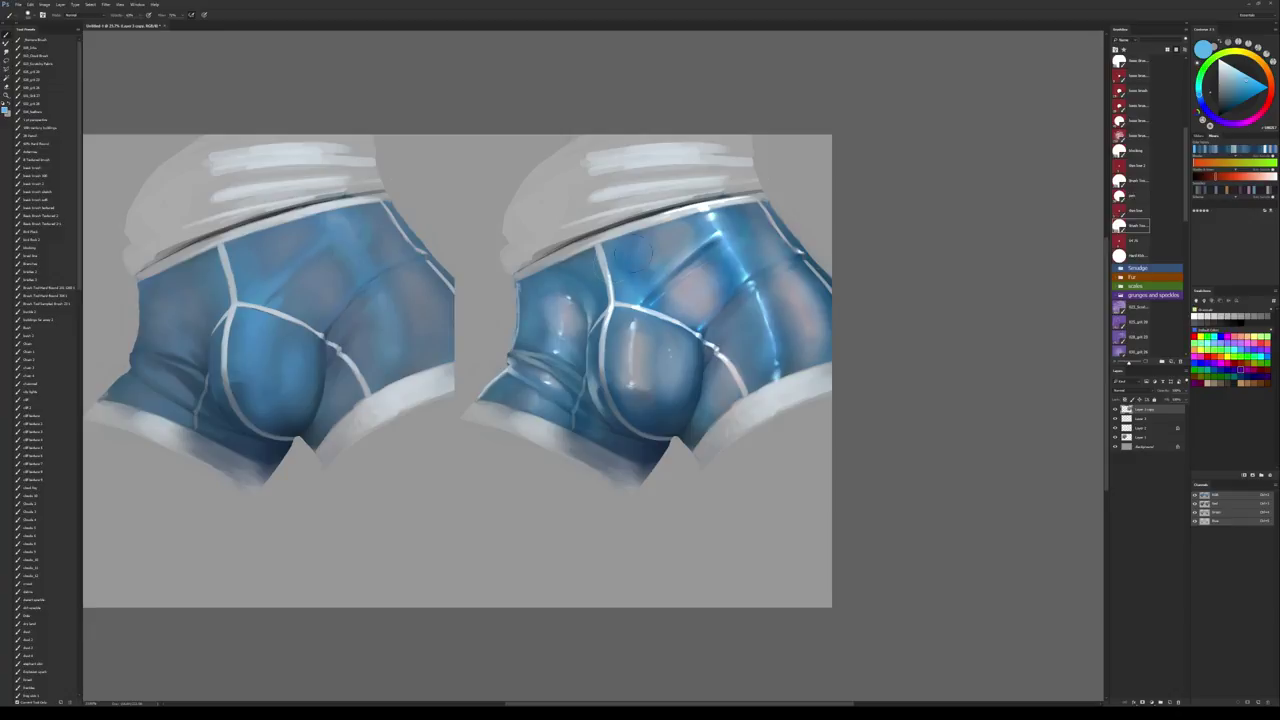
- Sample blues from the far hip and front panel and touch up the front panel's lighter tones
alt+click(556, 318)
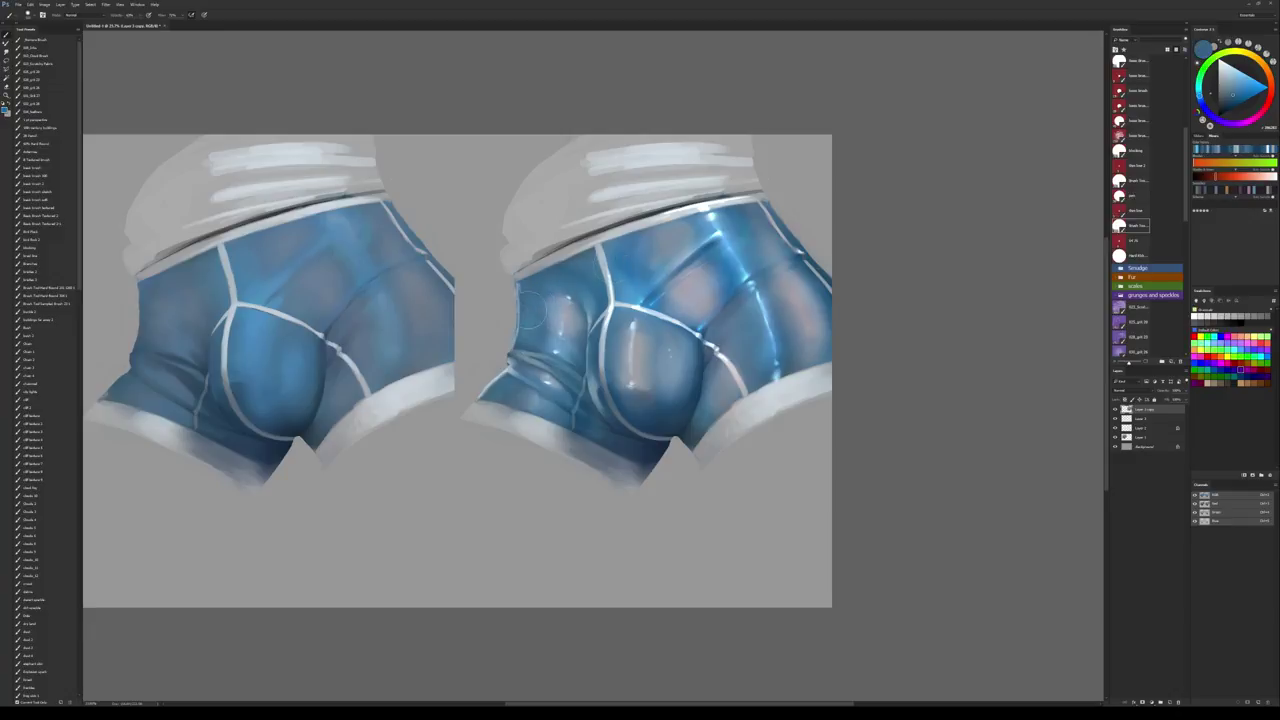
alt+click(642, 294)
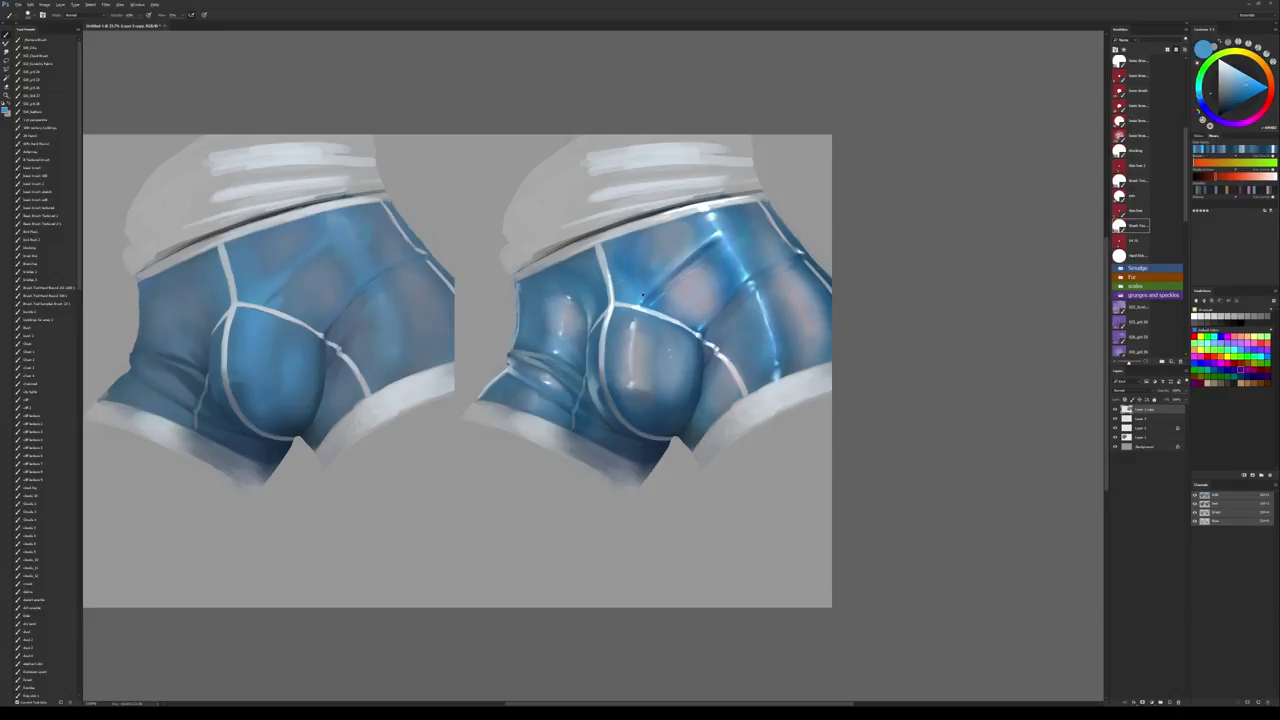
alt+click(643, 296)
drag(637, 354, 591, 376)
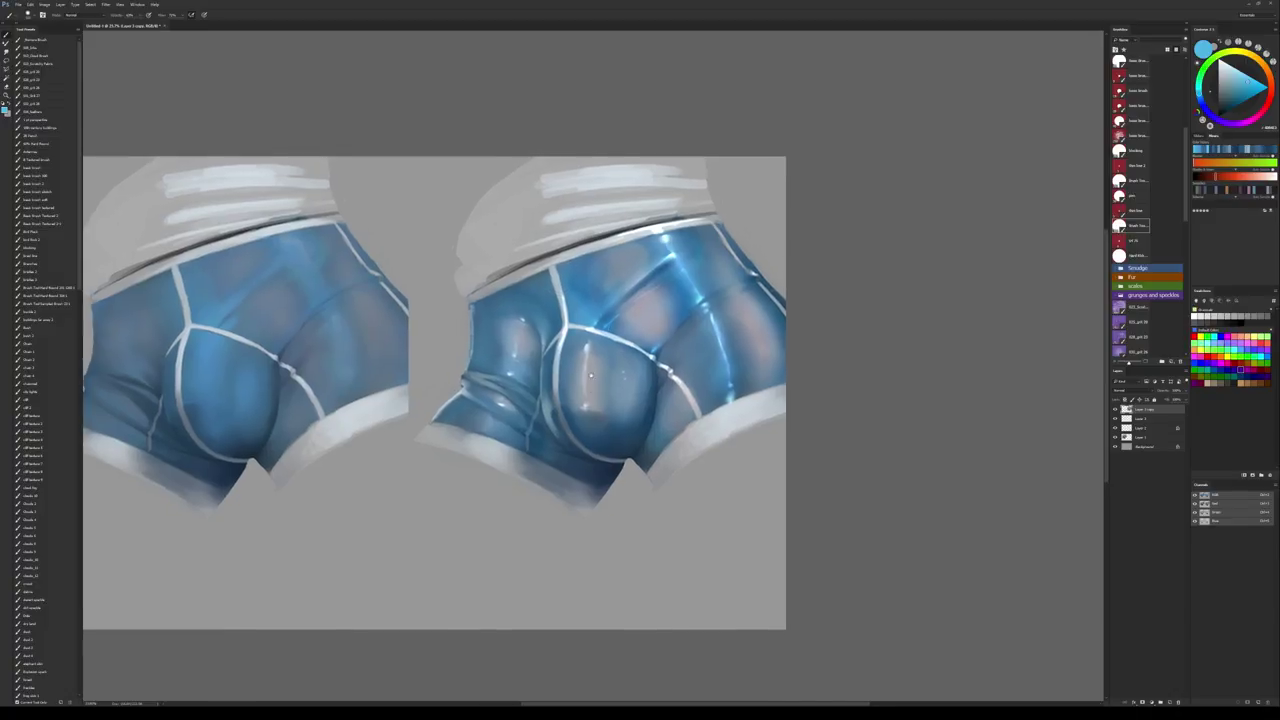
drag(716, 293, 726, 306)
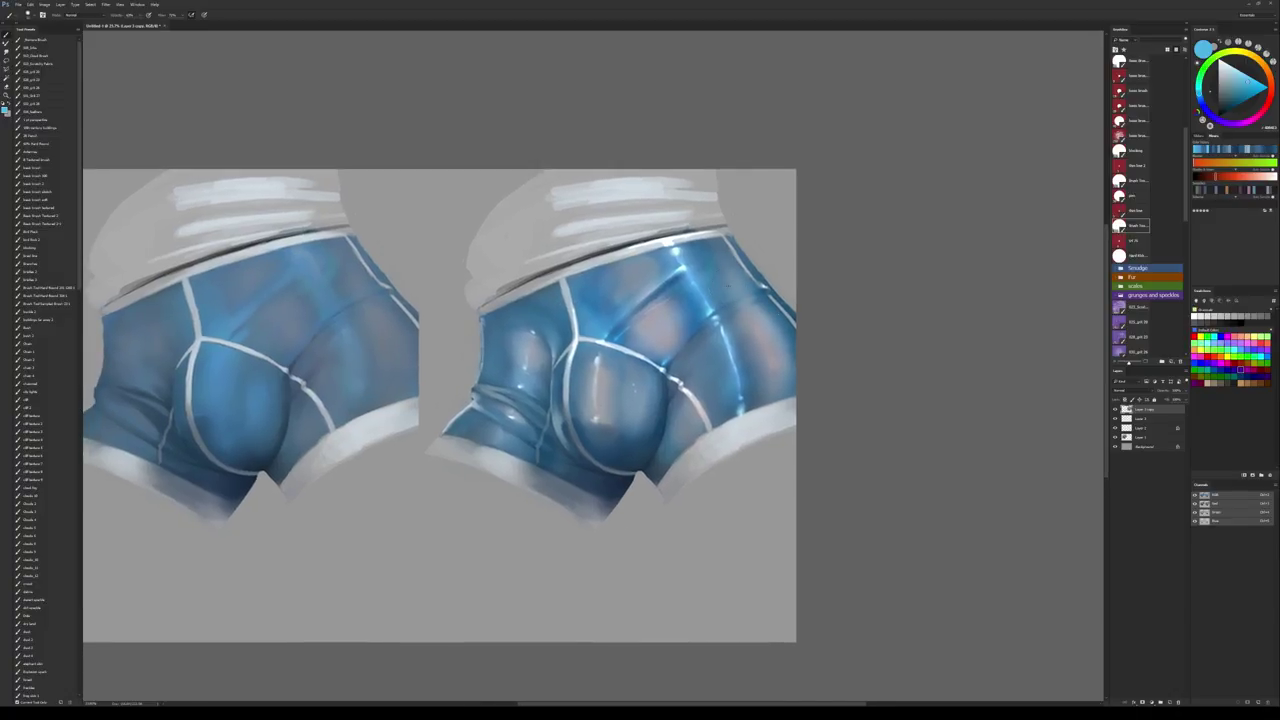
- Sample near-white, set the brush mode to Color Dodge and intensify the hip highlight just below the waistband
alt+click(677, 250)
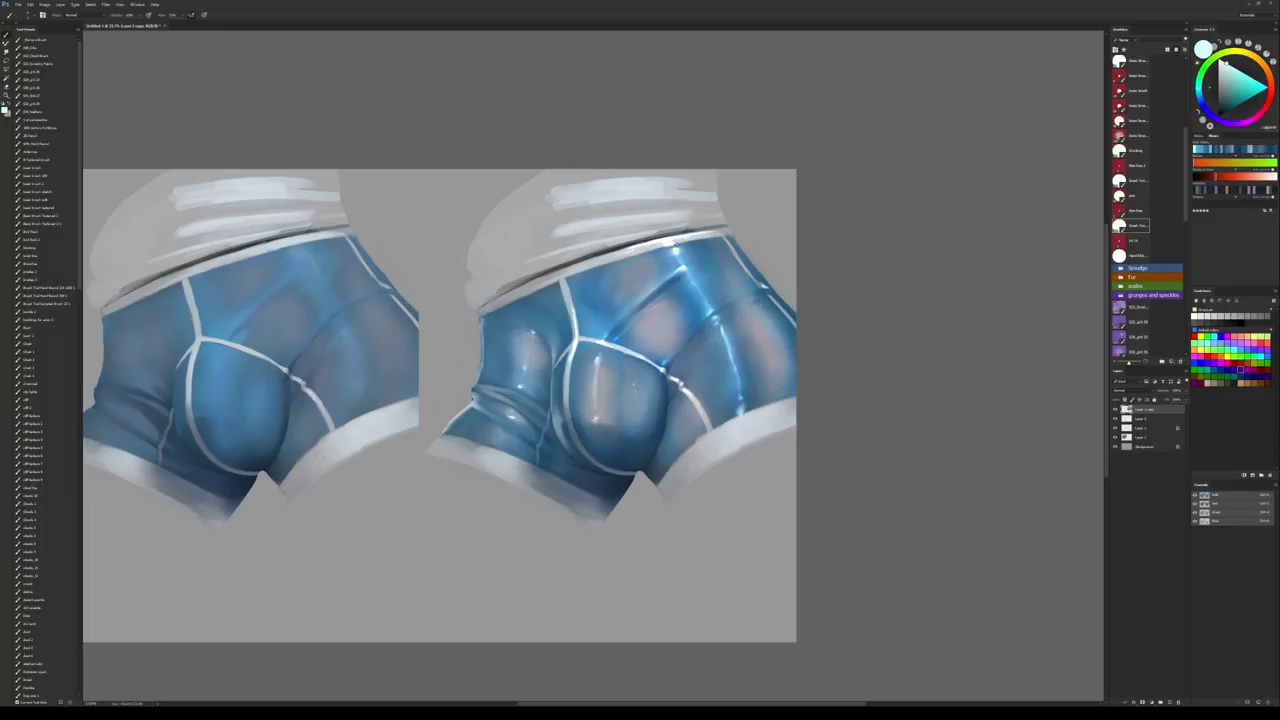
alt+click(675, 248)
right_click(684, 257)
click(749, 281)
click(675, 250)
alt+click(675, 249)
click(85, 15)
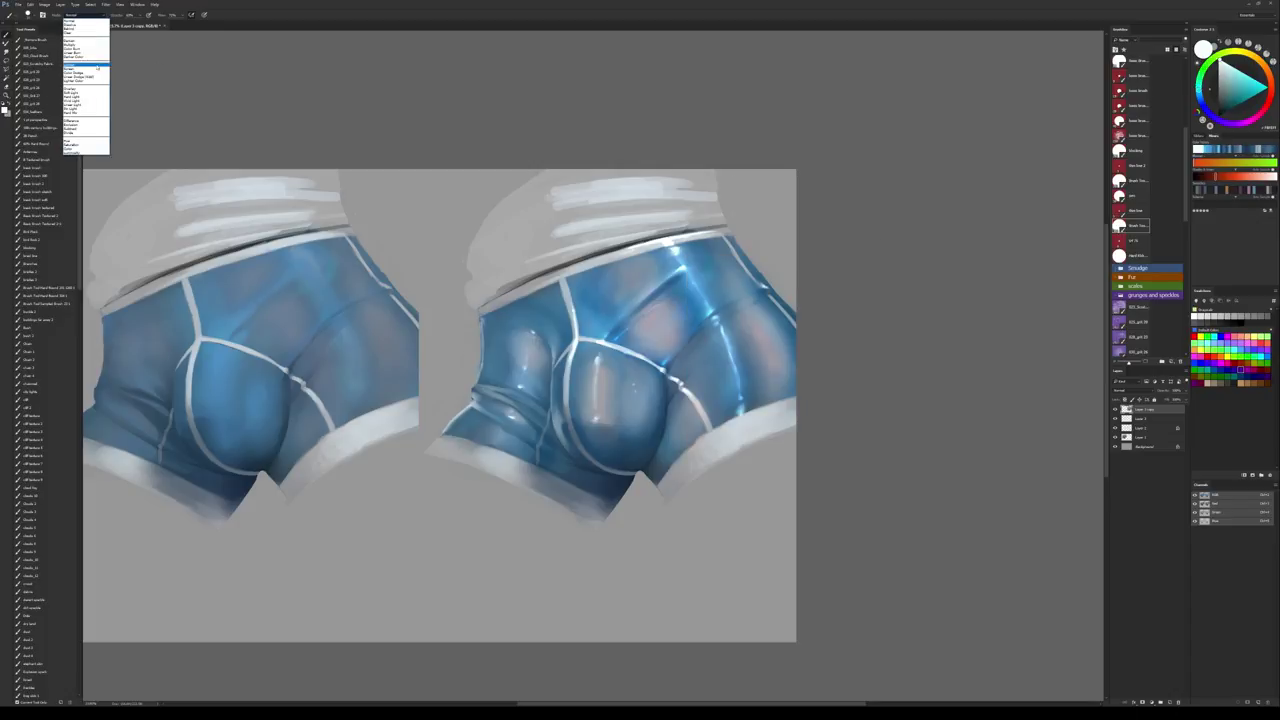
click(85, 76)
drag(636, 250, 625, 249)
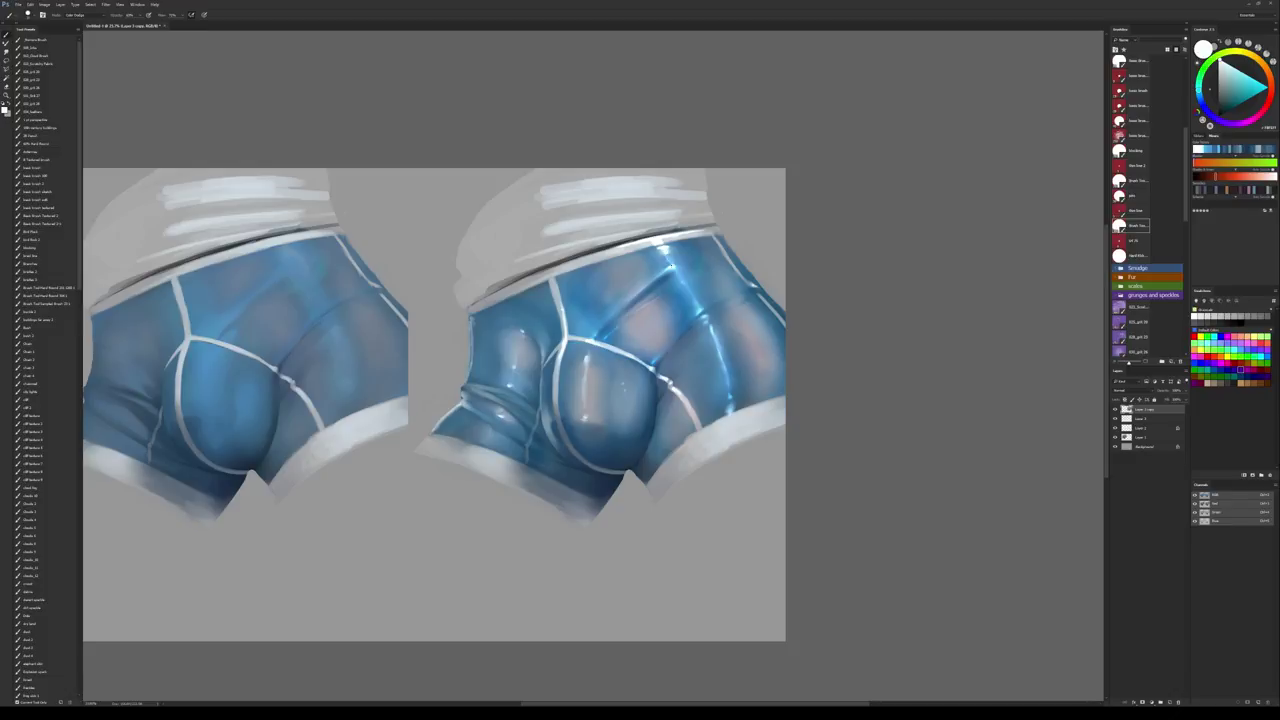
- Enlarge the brush and dab a white Color Dodge glow on the seam along the pouch's upper edge
key(z)
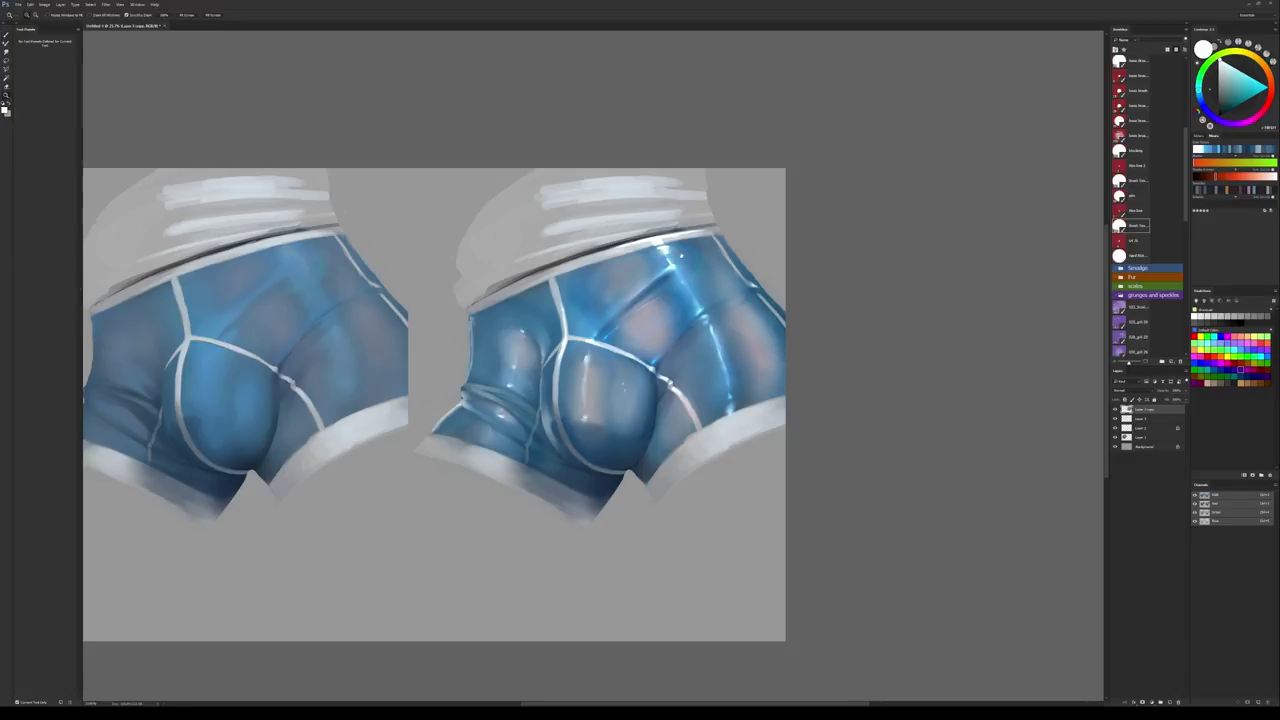
drag(708, 254, 753, 230)
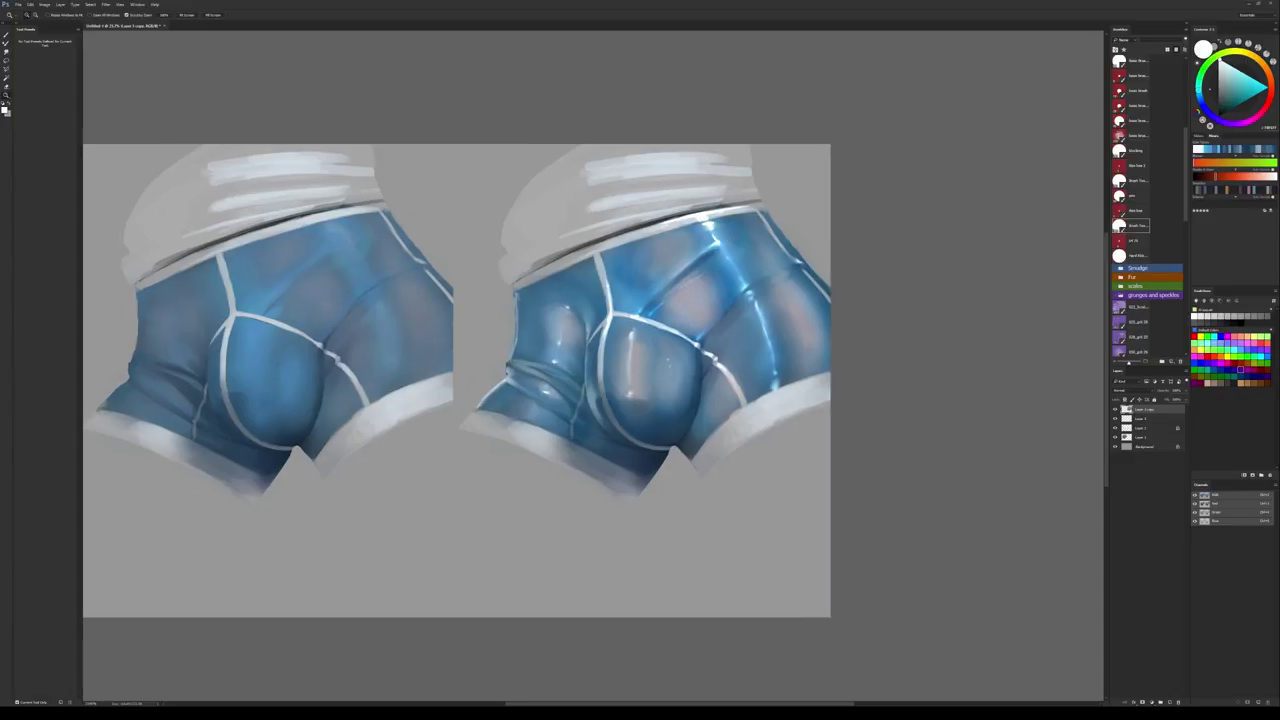
drag(341, 176, 365, 176)
key(b)
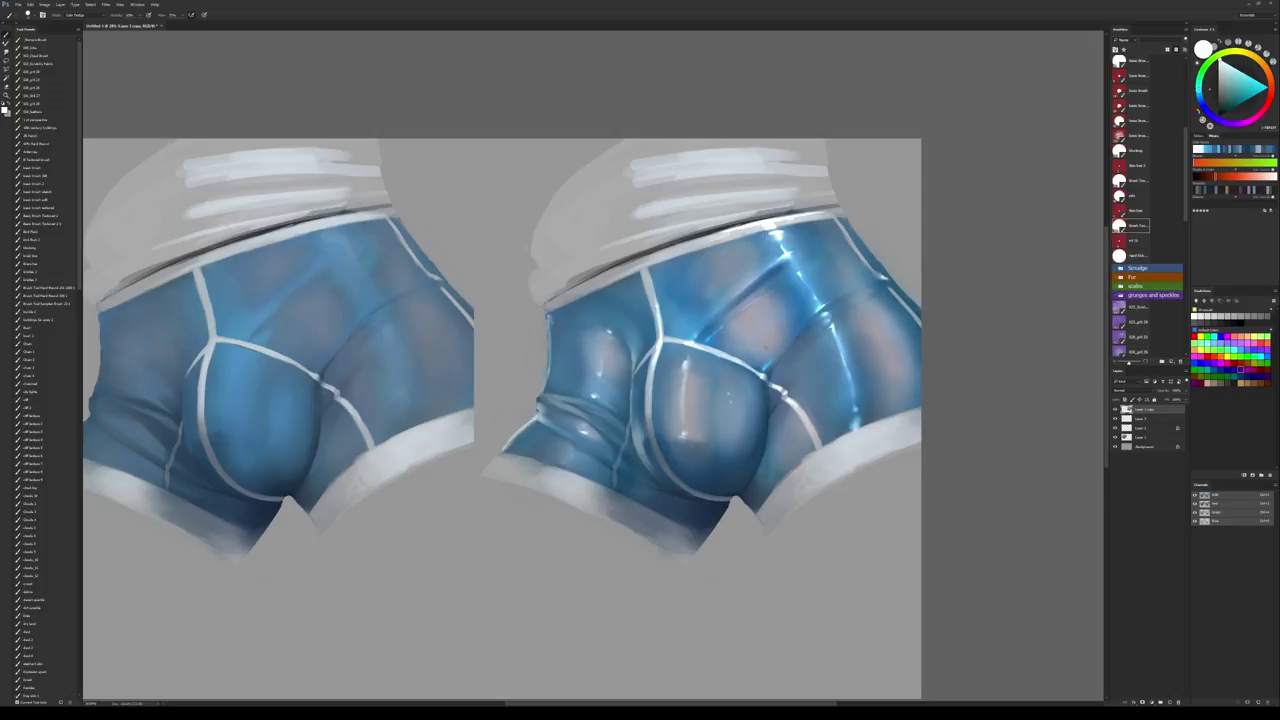
key(])
key(])
right_click(742, 315)
click(691, 339)
click(691, 340)
click(692, 339)
right_click(700, 332)
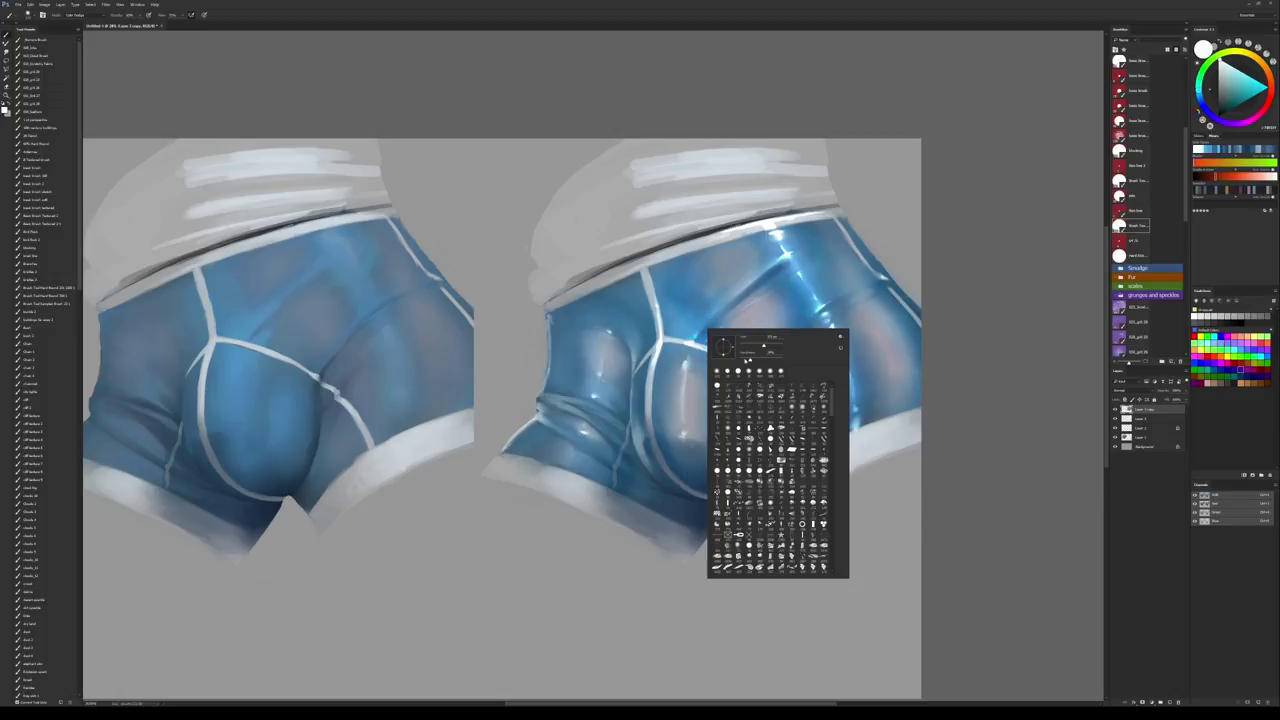
key(Escape)
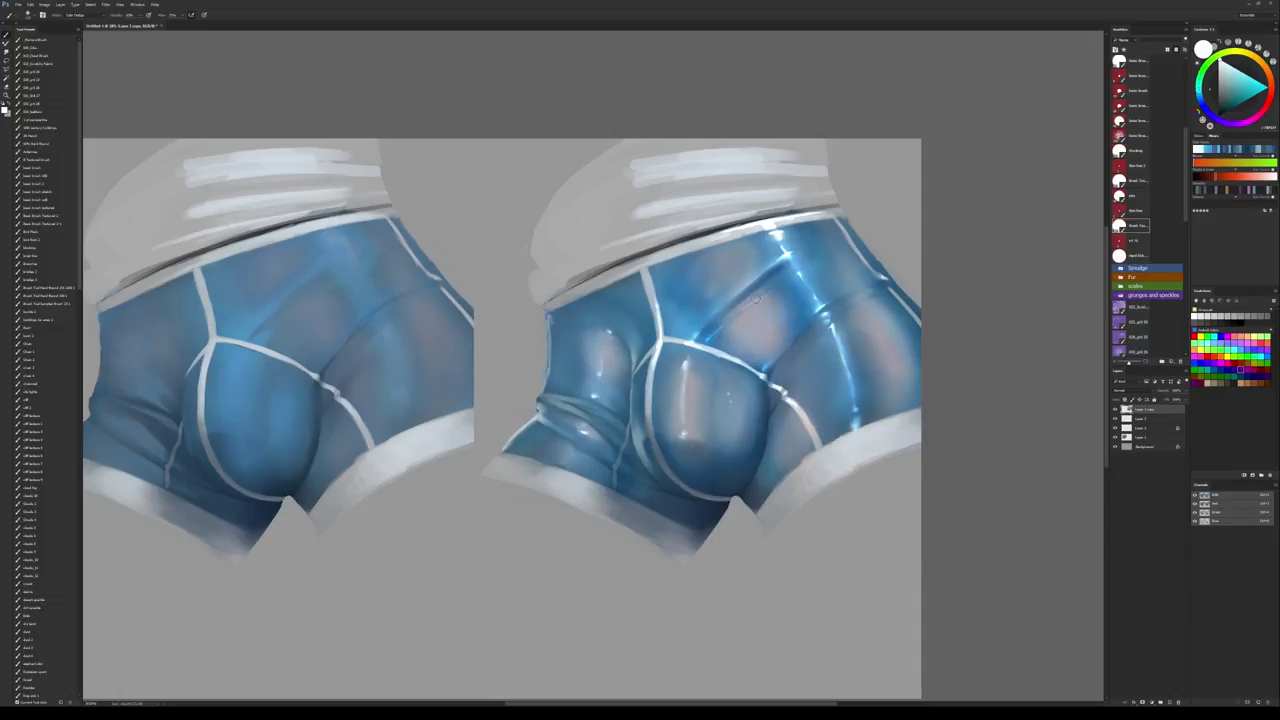
- Brighten the pouch's vertical highlight and the sharp hip fold highlight with white in Color Dodge mode
click(683, 435)
drag(687, 357, 684, 378)
drag(814, 295, 819, 304)
drag(669, 330, 605, 326)
key(z)
key(b)
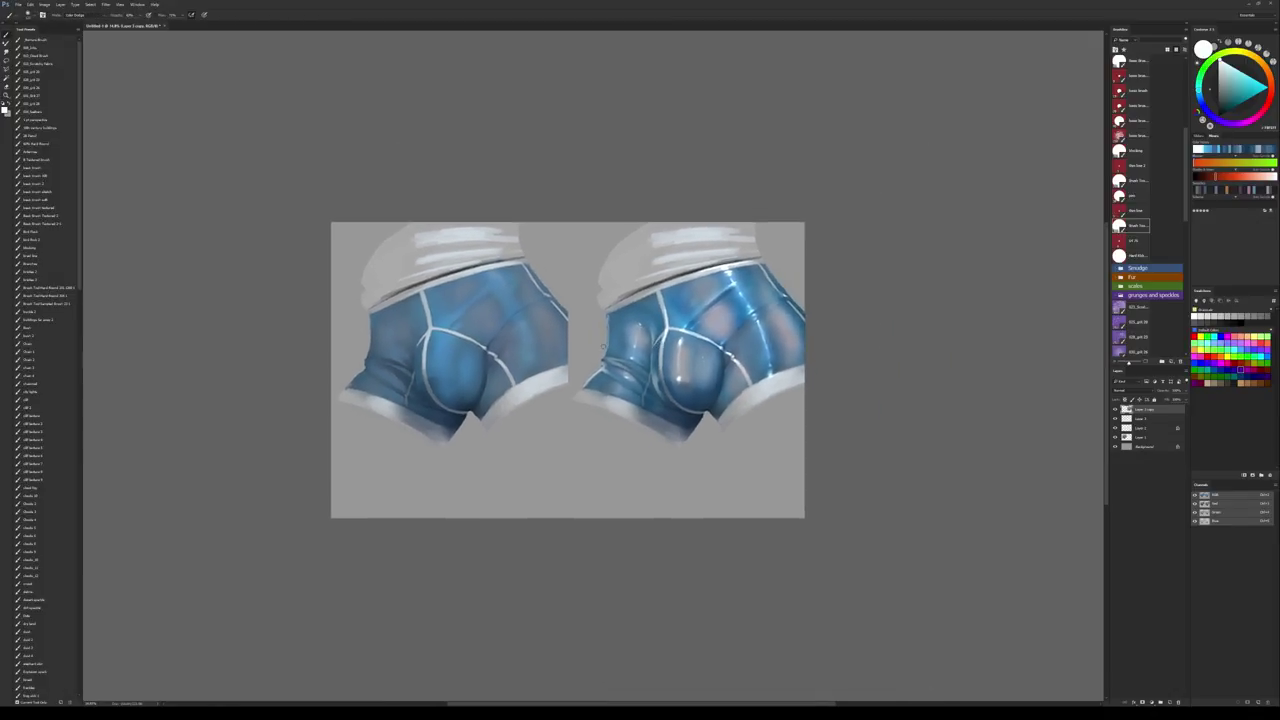
- Pick a muted teal and add a softer Color Dodge glow along the hip fold highlight and over the pouch
key(z)
click(675, 300)
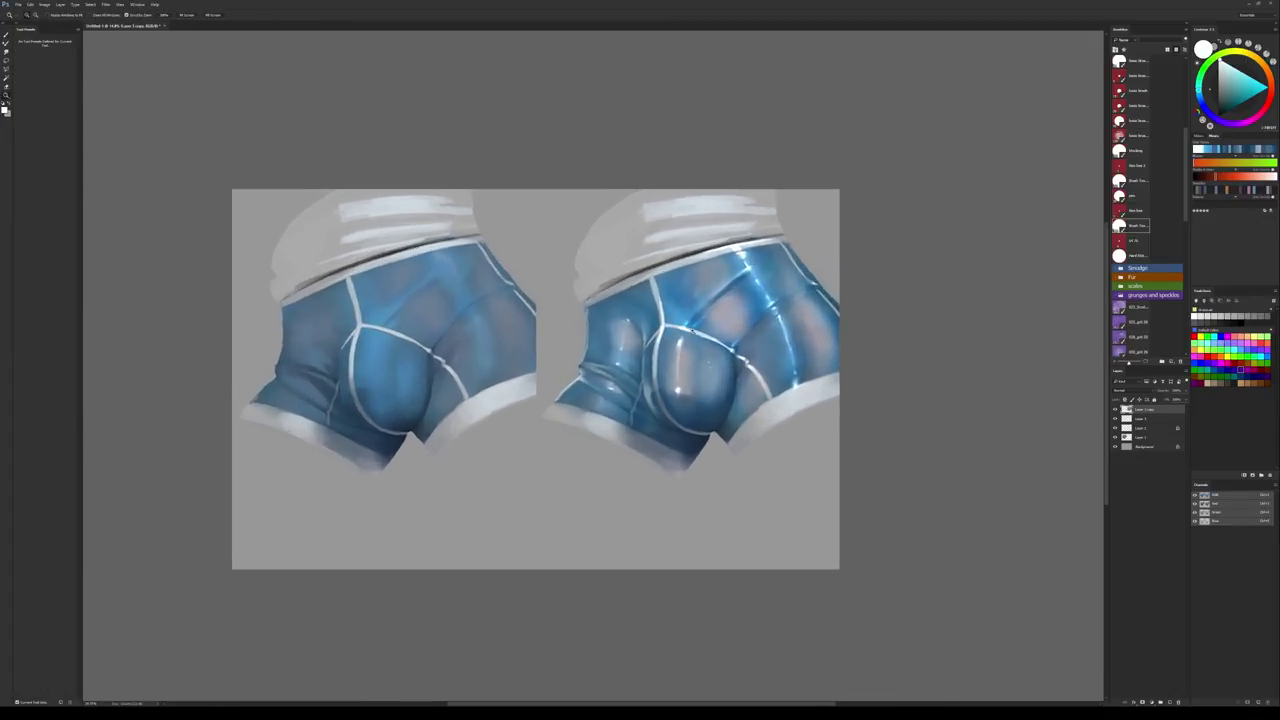
mouse_move(716, 338)
mouse_down()
mouse_move(716, 374)
mouse_move(818, 322)
mouse_up()
key(b)
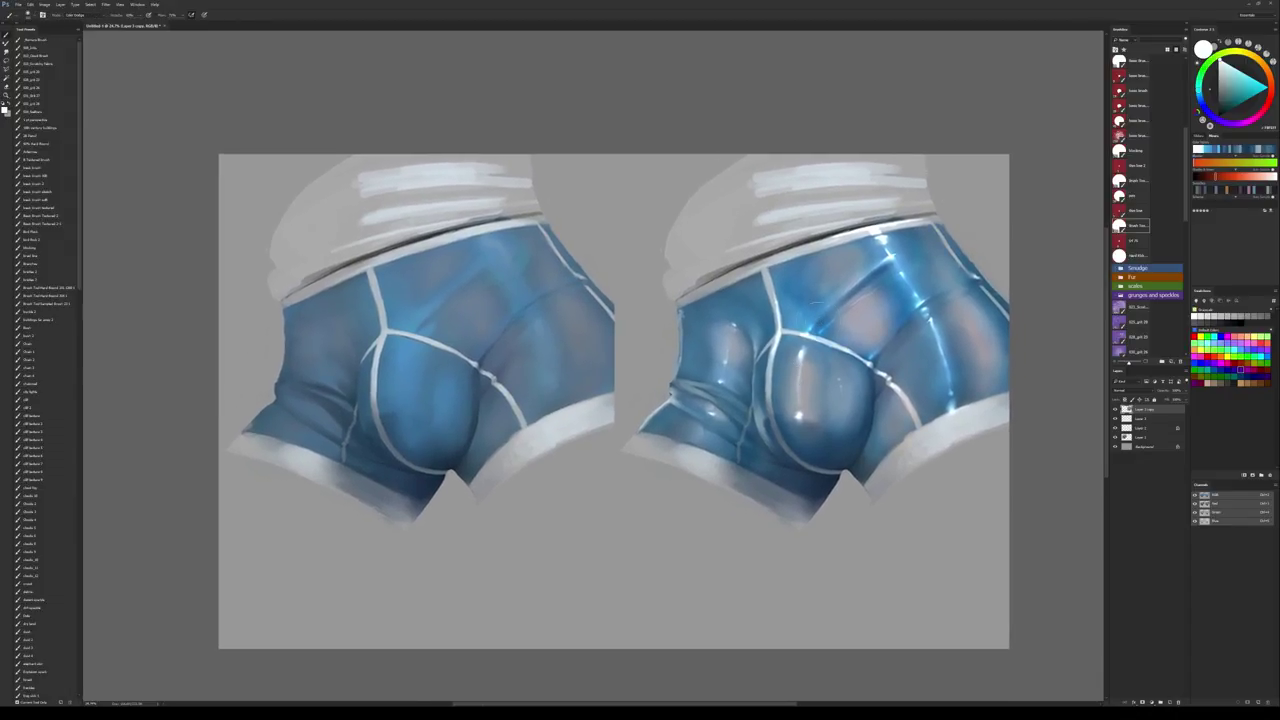
click(1228, 96)
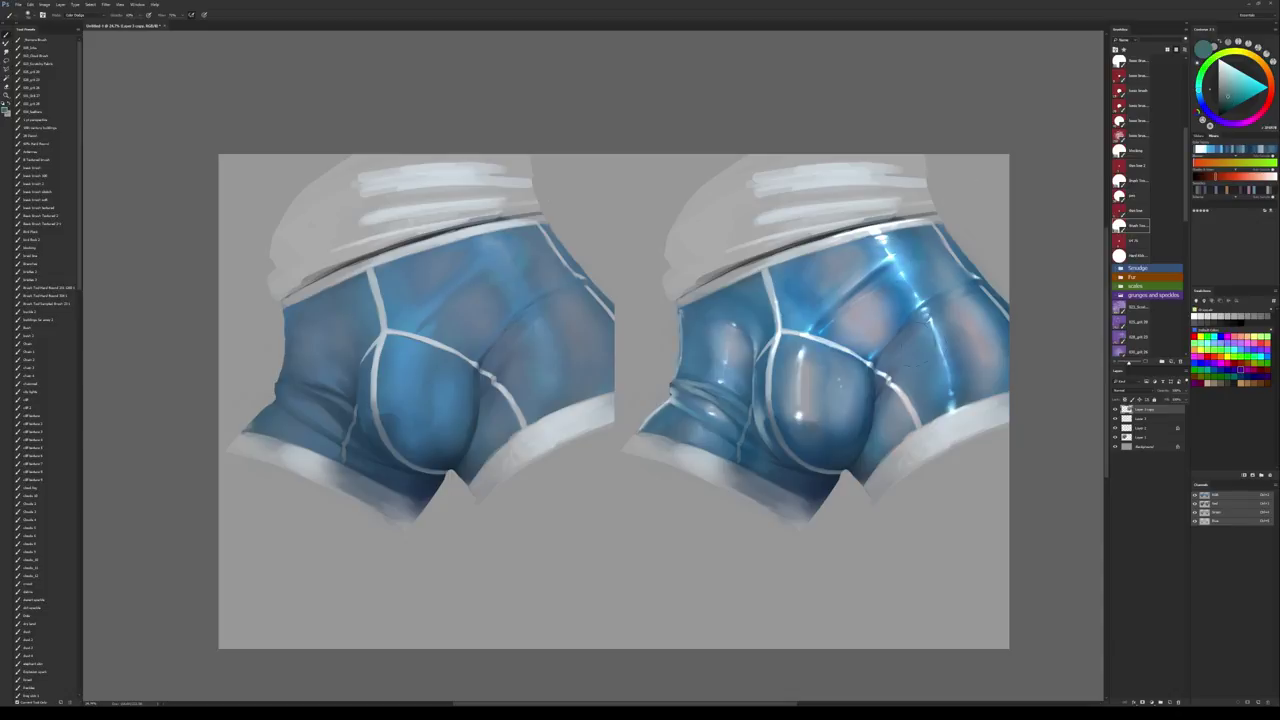
drag(926, 306, 946, 392)
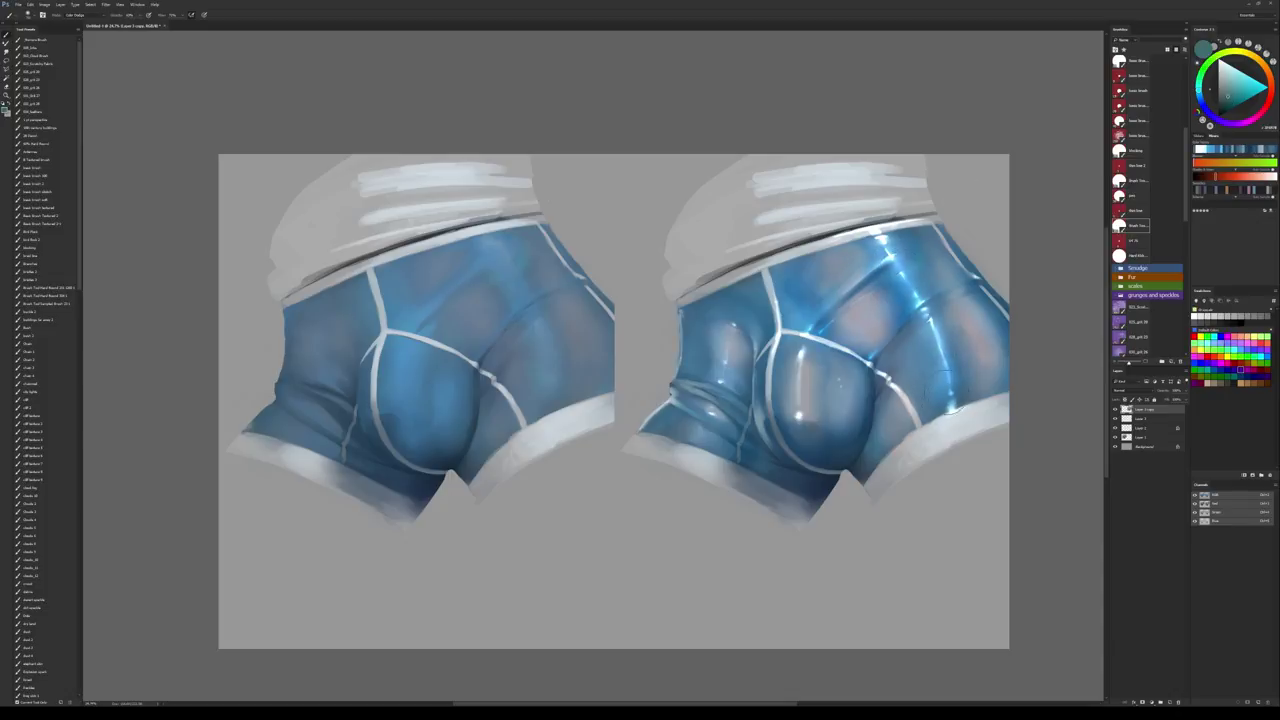
mouse_move(796, 346)
mouse_down()
mouse_move(795, 396)
mouse_move(809, 394)
mouse_up()
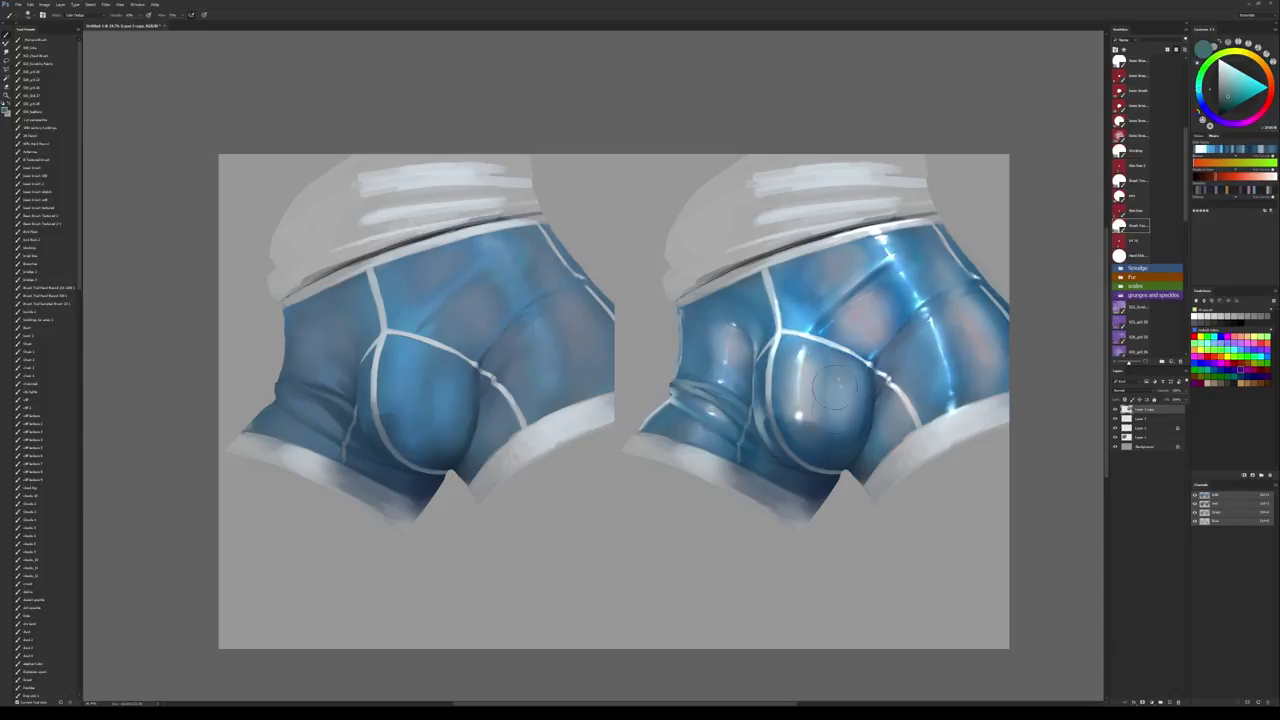
drag(809, 335, 841, 336)
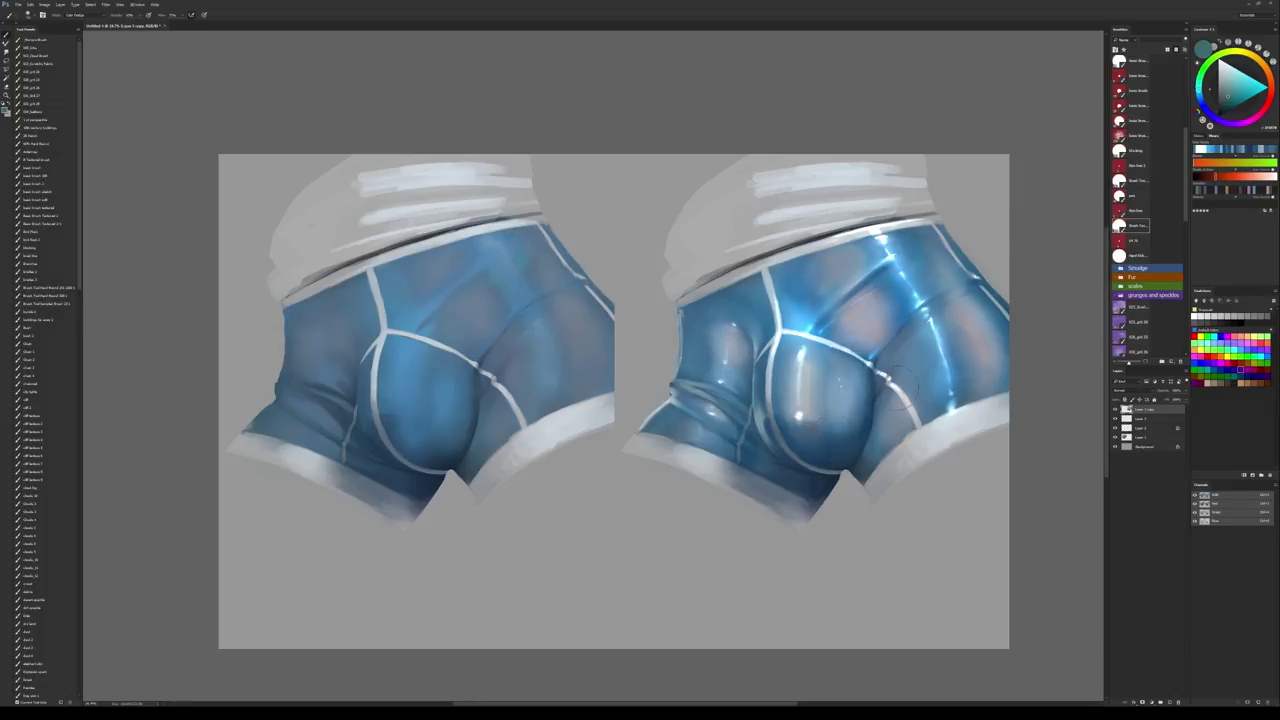
- Set the brush mode to Hard Light, pick a light peach and tint the lower rim of the second pair's pouch
click(72, 15)
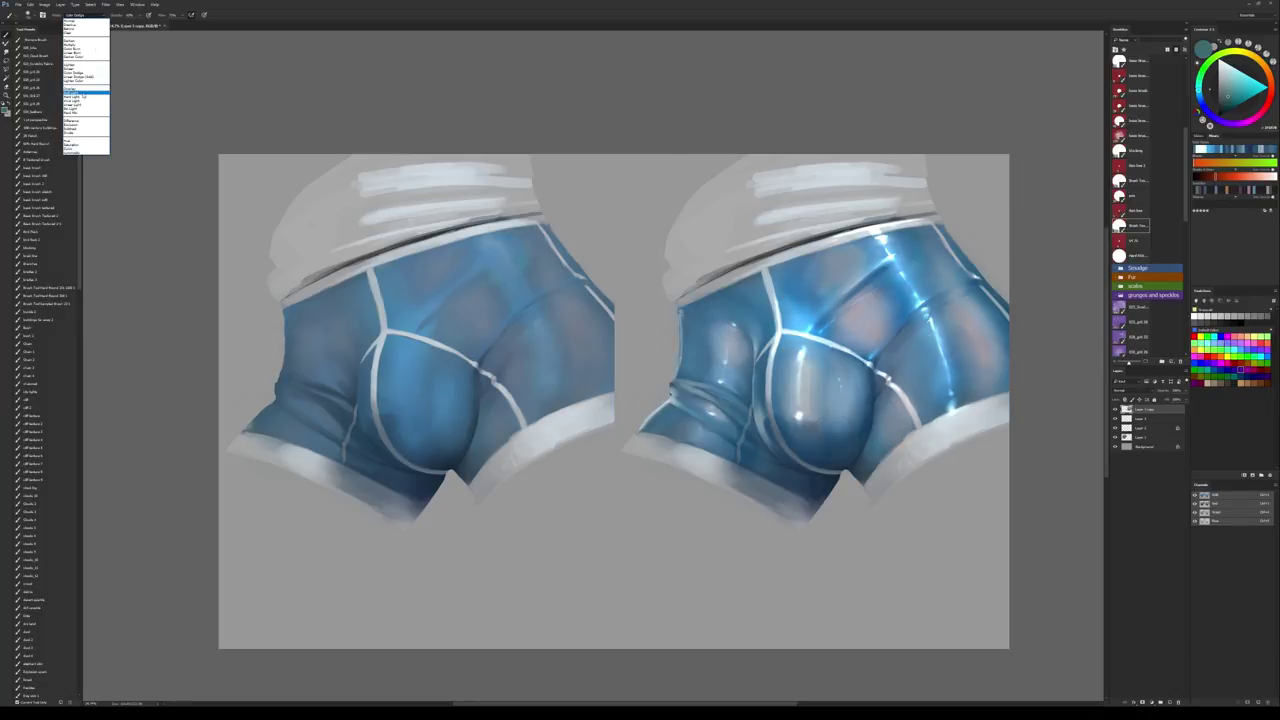
click(85, 91)
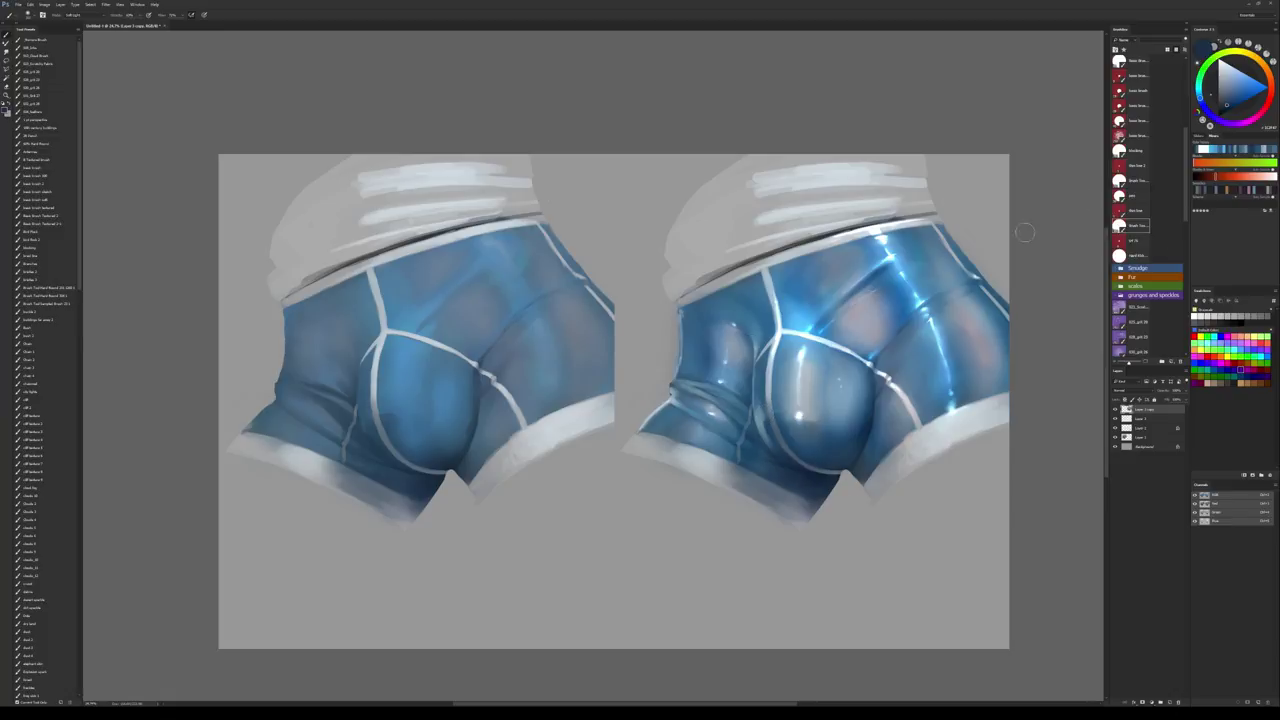
alt+click(768, 426)
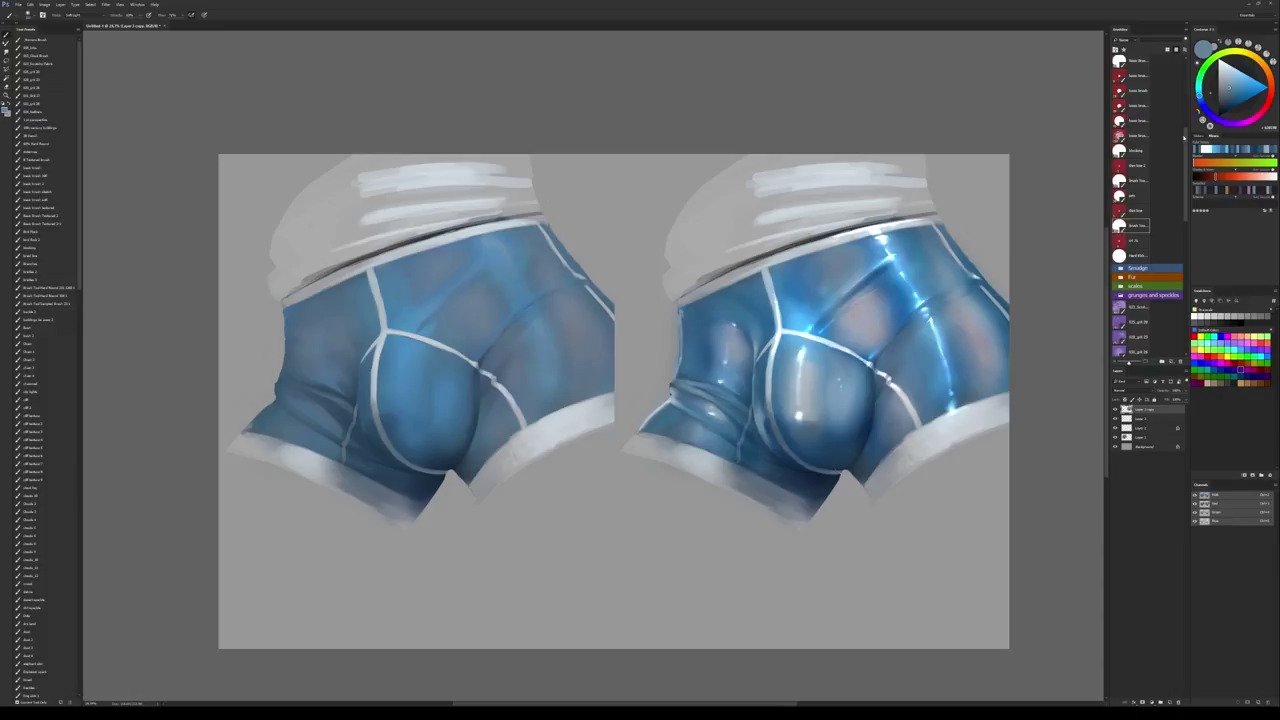
key(x)
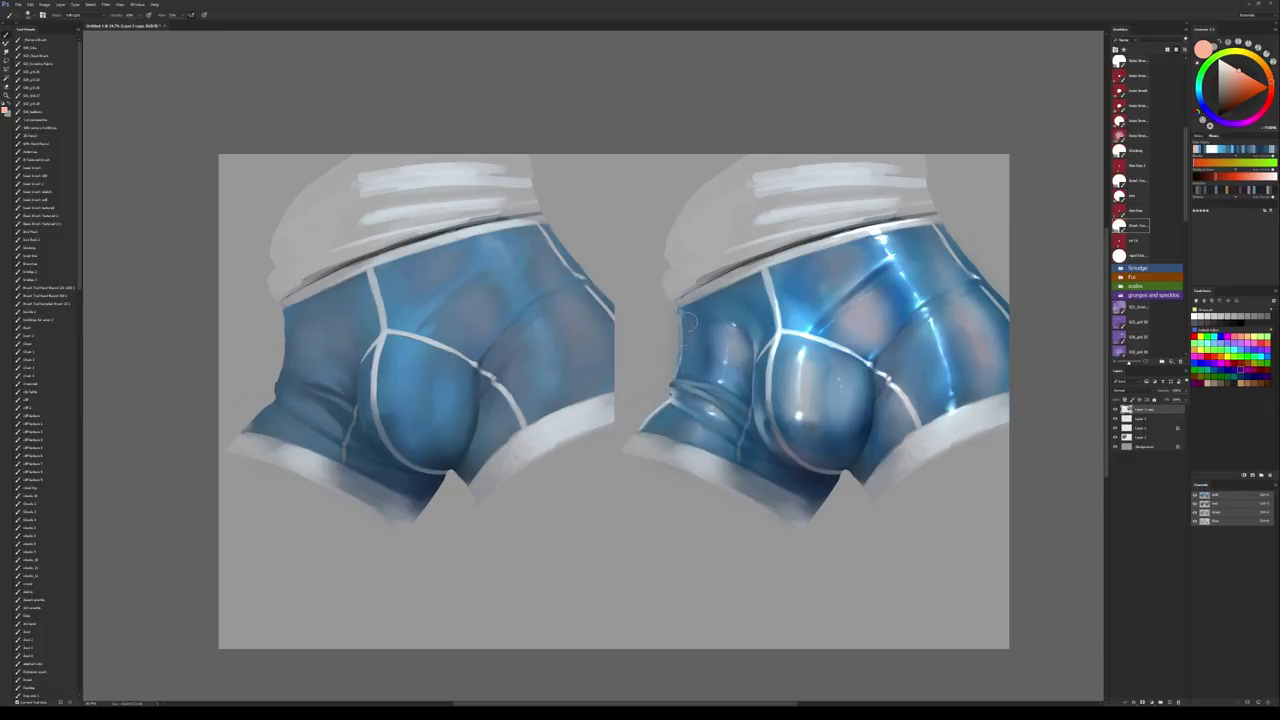
drag(690, 348, 702, 315)
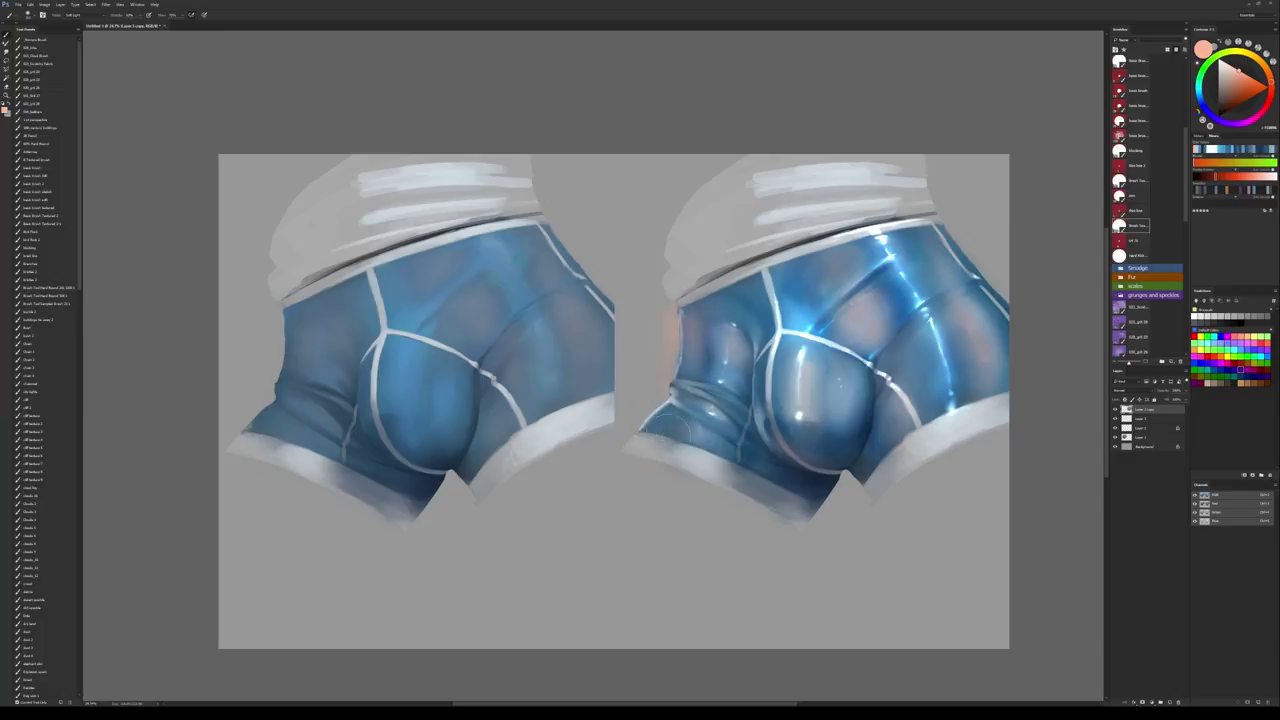
drag(820, 515, 805, 478)
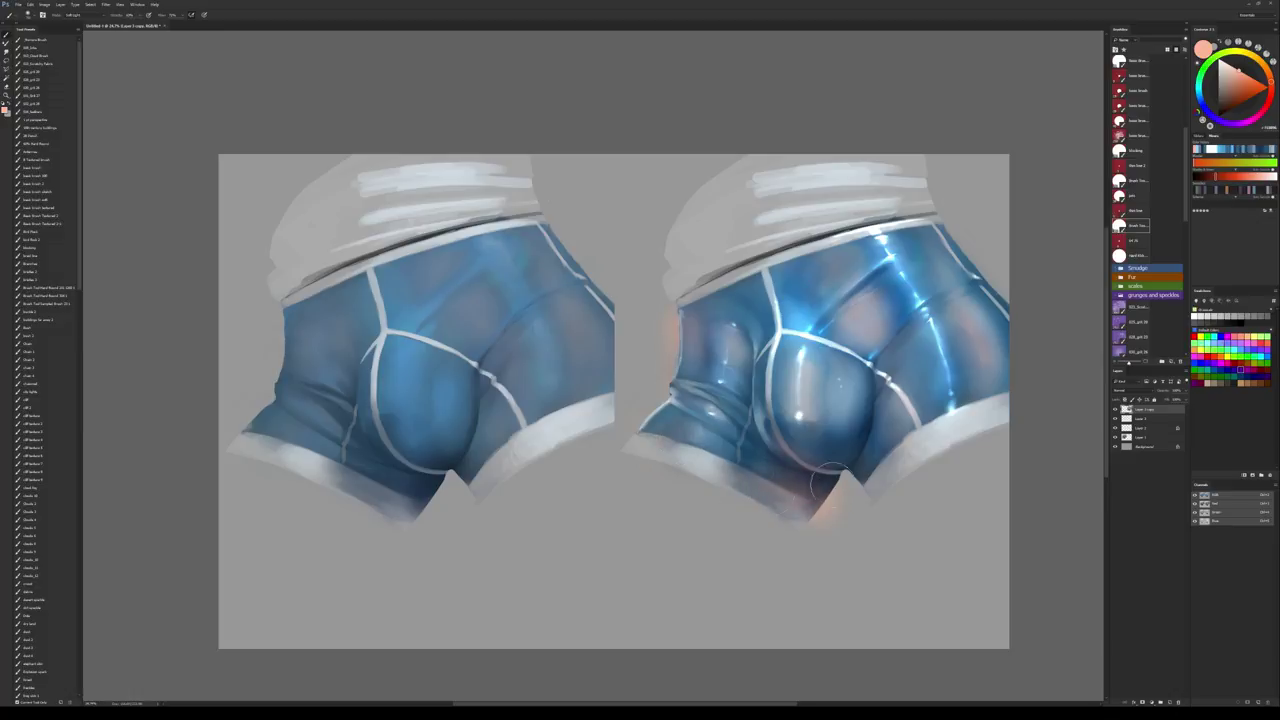
mouse_move(754, 432)
mouse_down()
mouse_move(820, 471)
mouse_move(778, 517)
mouse_up()
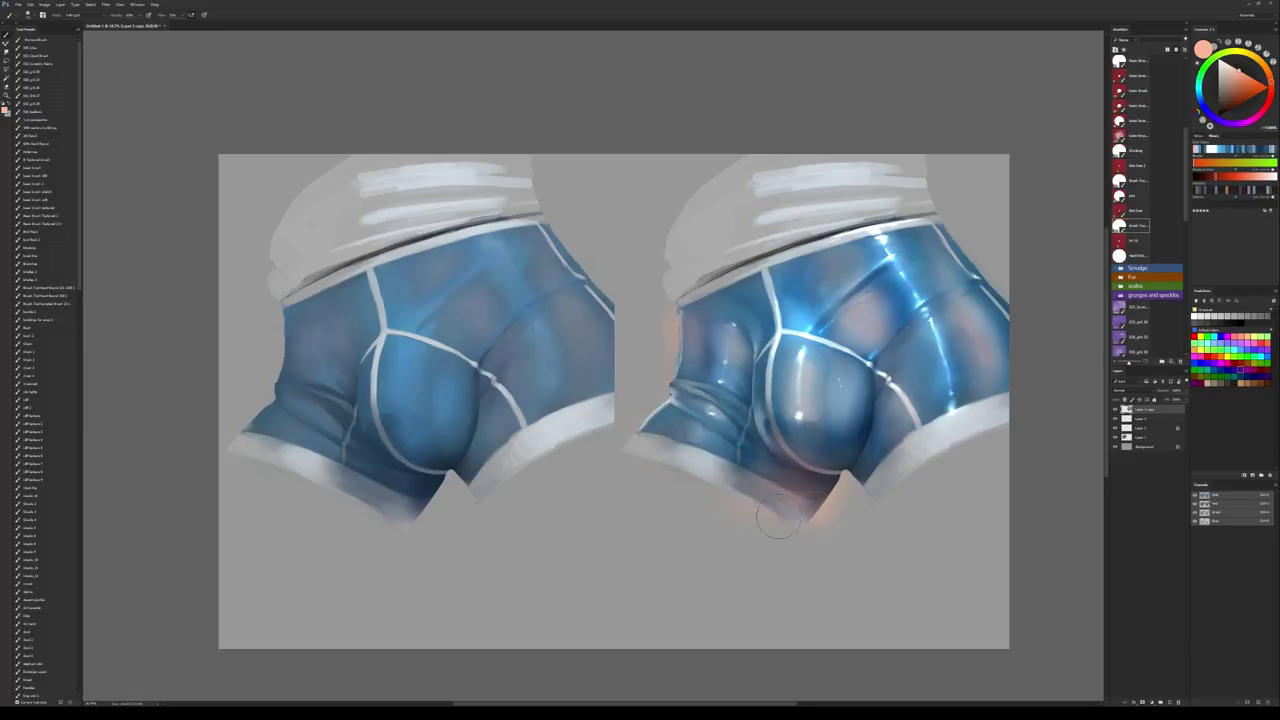
key(ctrl+alt+z)
key(ctrl+alt+z)
key(ctrl+alt+z)
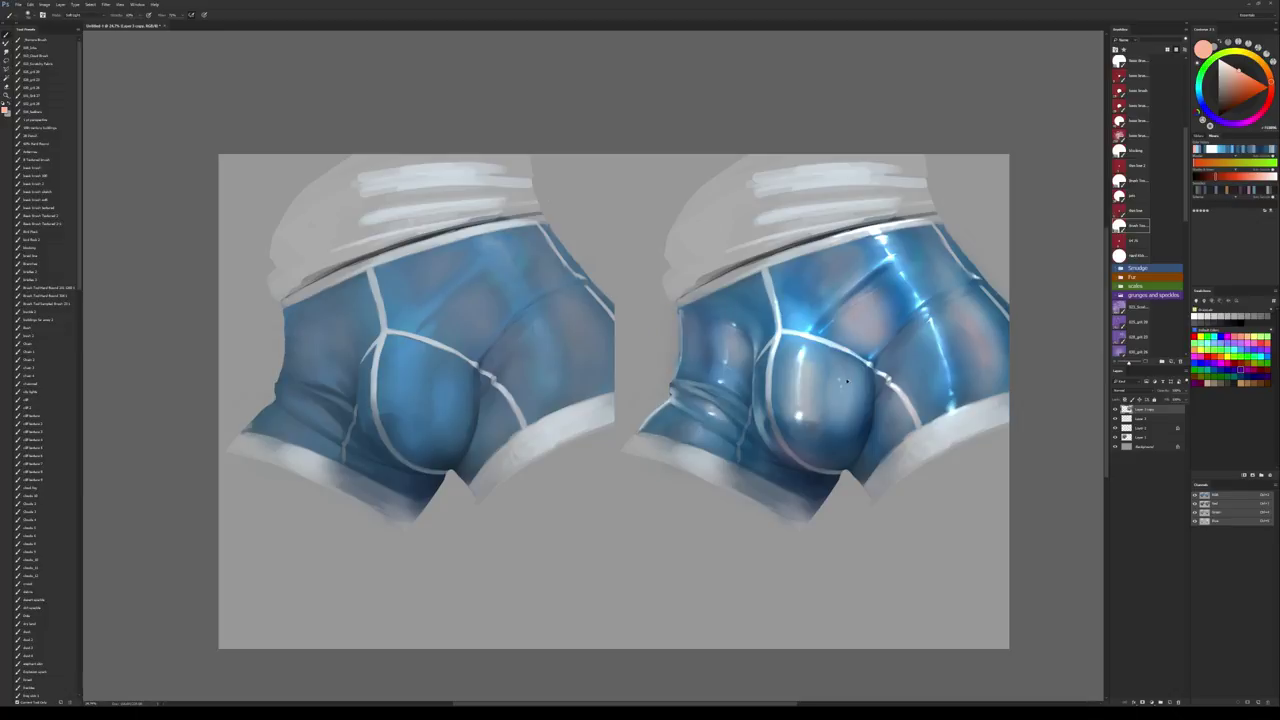
- Paint a soft peach bounce light beneath the second pair's pouch and across the inner leg hem, enlarging the brush for broader strokes
mouse_move(846, 500)
mouse_down()
mouse_move(804, 526)
mouse_move(790, 484)
mouse_up()
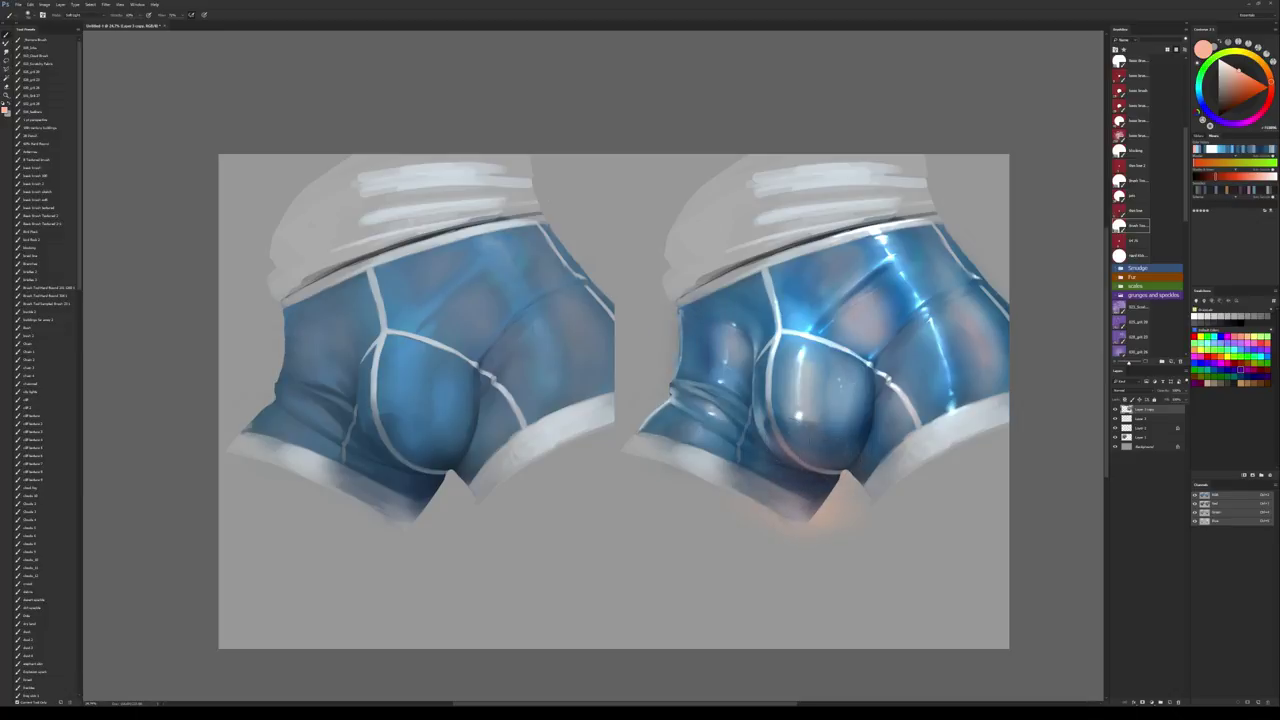
mouse_move(832, 504)
mouse_down()
mouse_move(806, 522)
mouse_move(907, 518)
mouse_move(818, 541)
mouse_move(845, 570)
mouse_up()
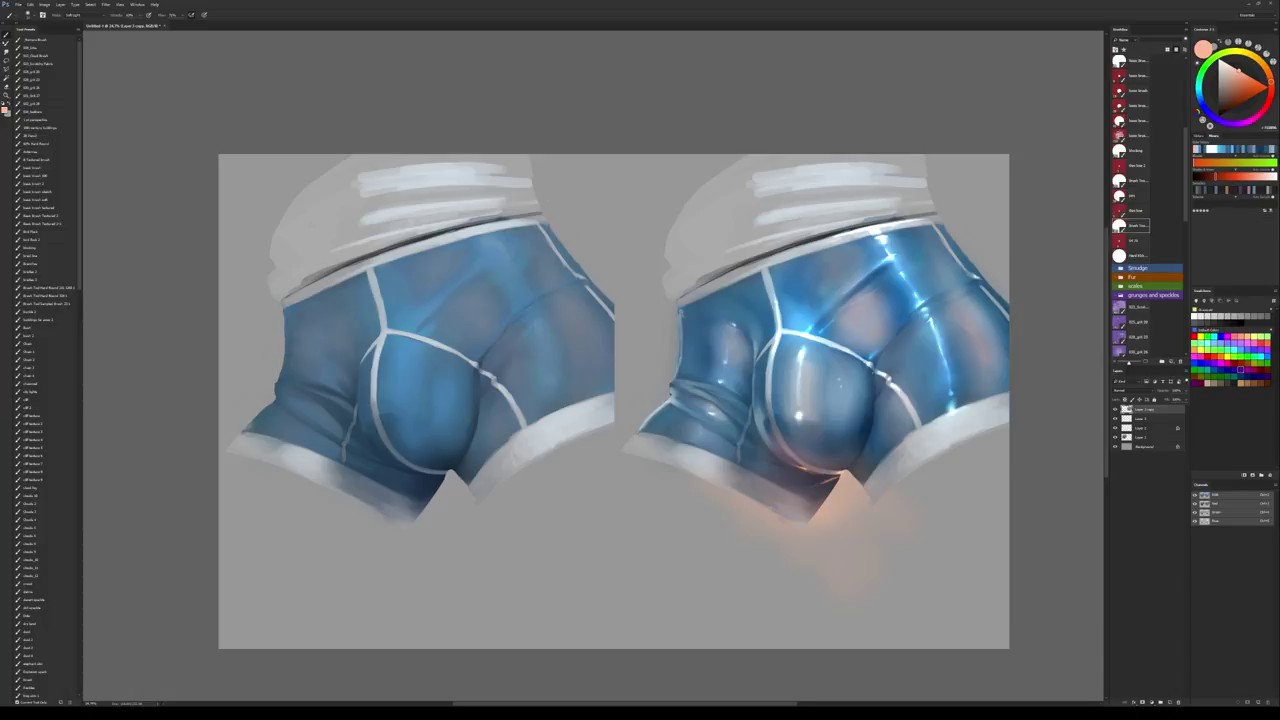
key(bracketright)
key(bracketright)
key(bracketright)
key(bracketright)
key(bracketright)
key(bracketright)
key(bracketright)
key(bracketright)
mouse_move(823, 495)
mouse_down()
mouse_move(708, 475)
mouse_move(842, 500)
mouse_move(694, 479)
mouse_up()
drag(842, 514, 862, 470)
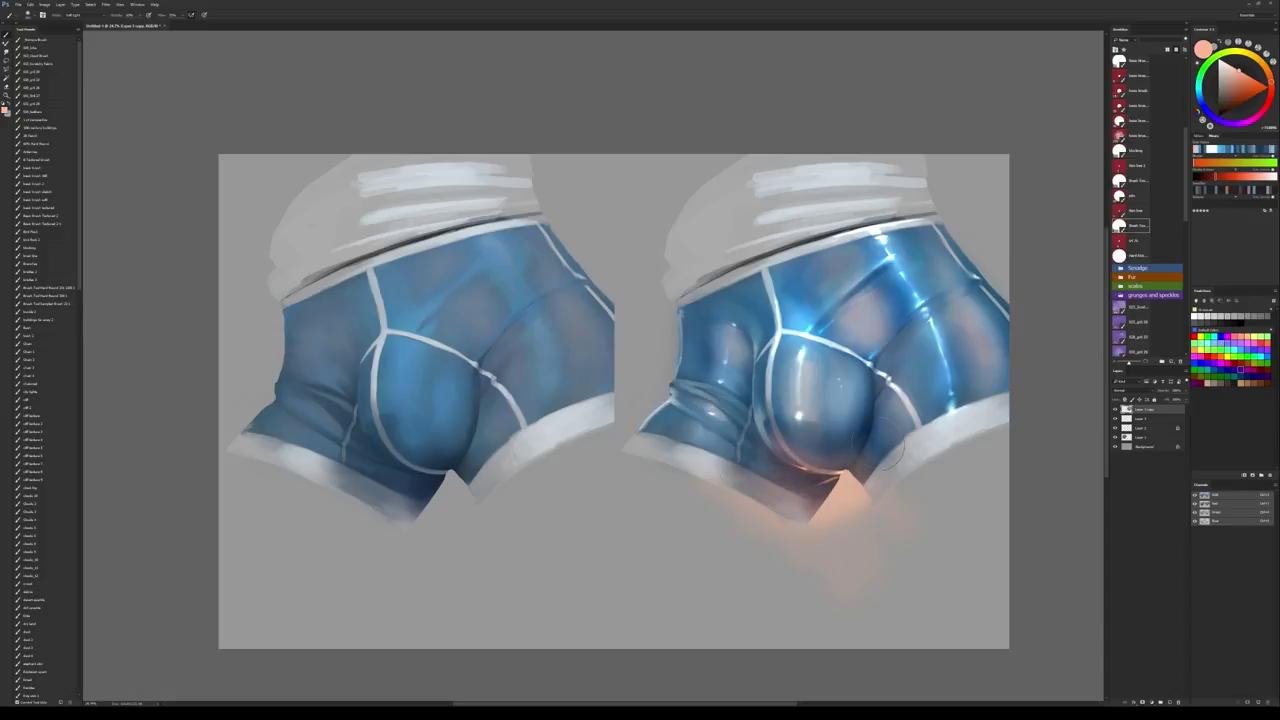
- Shrink the brush and add a small peach touch at the inner edge of the opposite leg's hem
key(bracketleft)
key(bracketleft)
key(bracketleft)
key(bracketleft)
key(bracketleft)
key(bracketleft)
key(bracketleft)
key(bracketleft)
drag(879, 483, 877, 481)
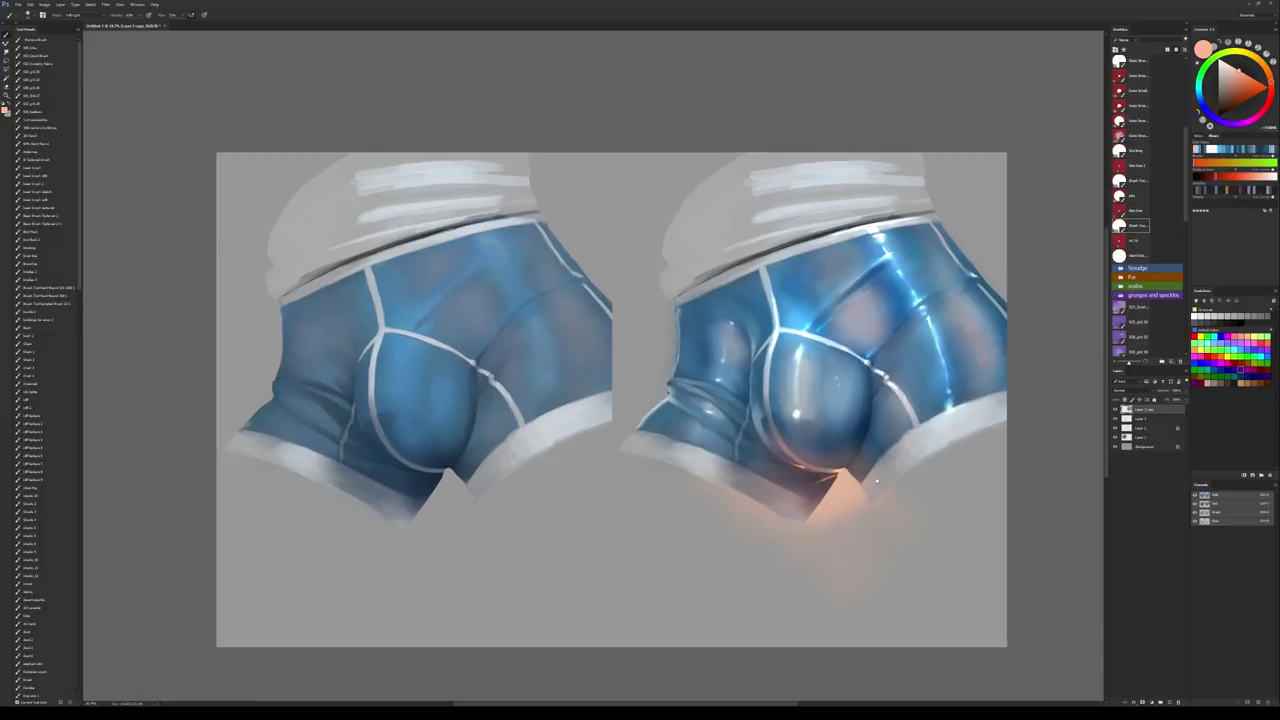
- Erase the broad peach spill on the grey background below the legs, using an enlarged eraser
key(e)
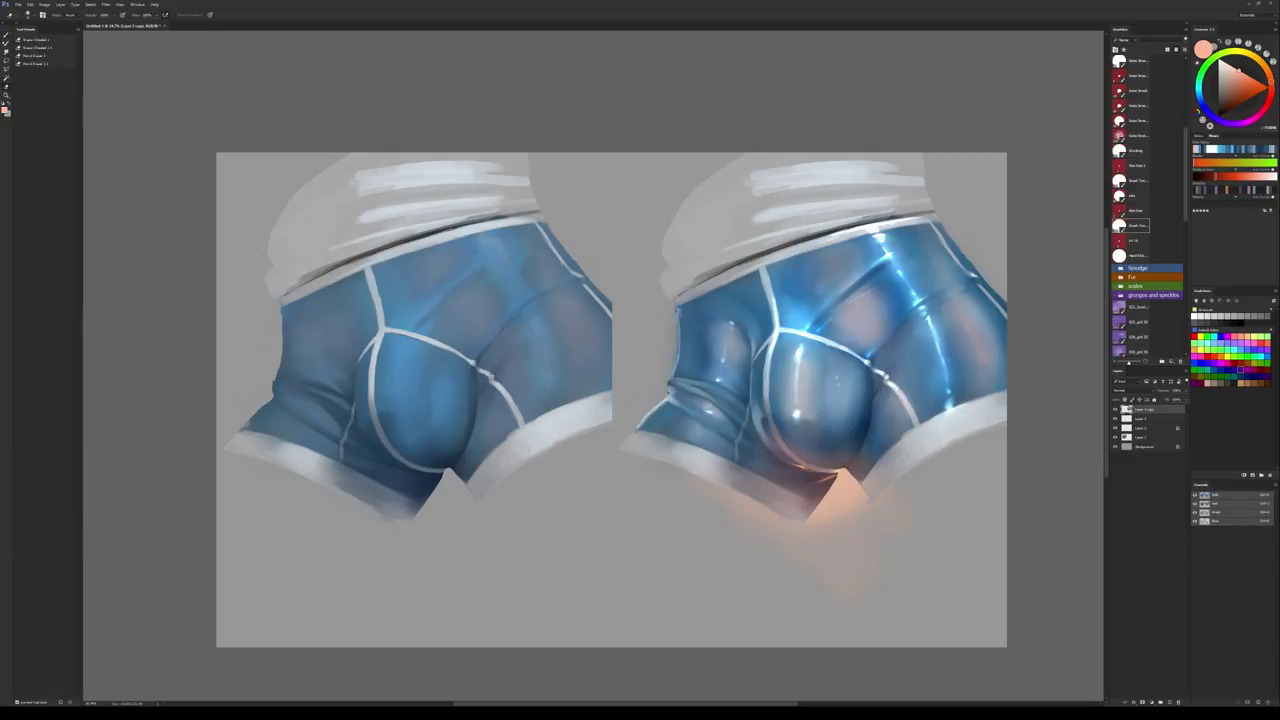
right_click(834, 505)
key(Return)
drag(845, 487, 802, 542)
key(bracketright)
key(bracketright)
key(bracketright)
key(bracketright)
key(bracketright)
key(bracketright)
key(bracketright)
key(bracketright)
key(bracketright)
key(bracketright)
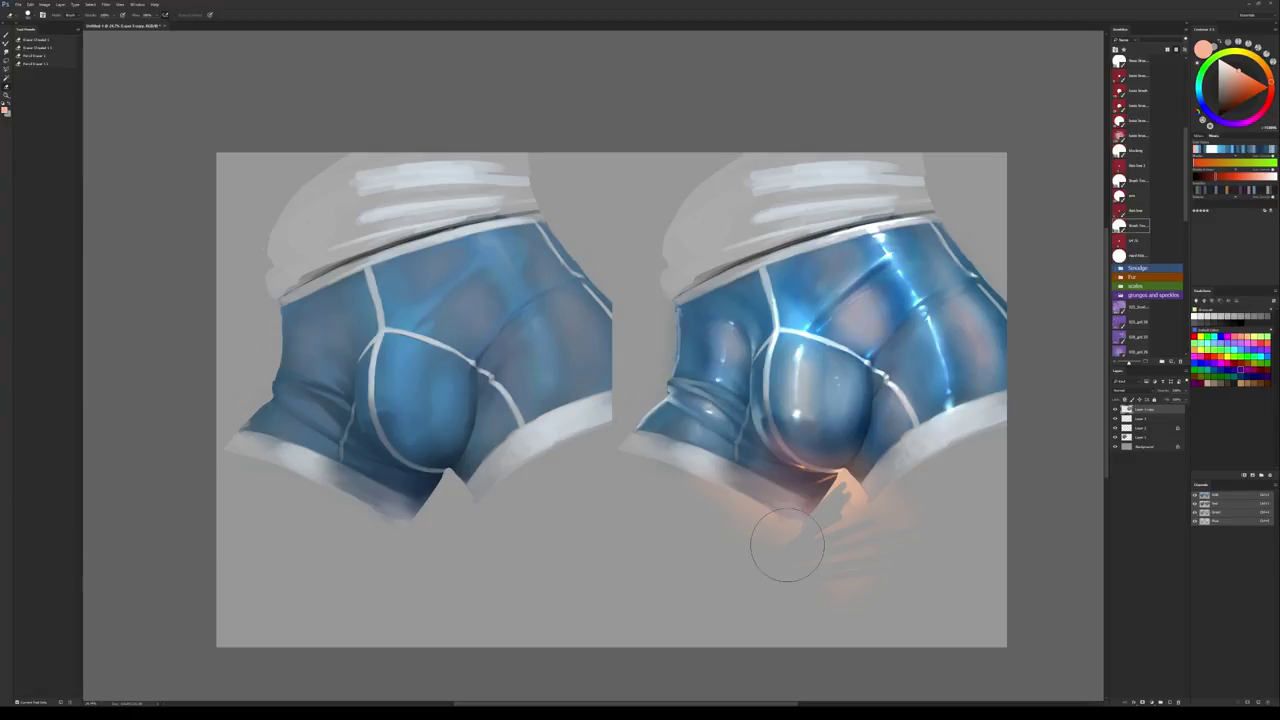
mouse_move(893, 570)
mouse_down()
mouse_move(829, 588)
mouse_move(616, 512)
mouse_move(786, 592)
mouse_move(949, 503)
mouse_move(871, 543)
mouse_move(843, 537)
mouse_move(842, 549)
mouse_up()
- Clean up the remaining peach in the gap between the legs with a smaller eraser, leaving the hem edges crisp
key(bracketleft)
key(bracketleft)
key(bracketleft)
key(bracketleft)
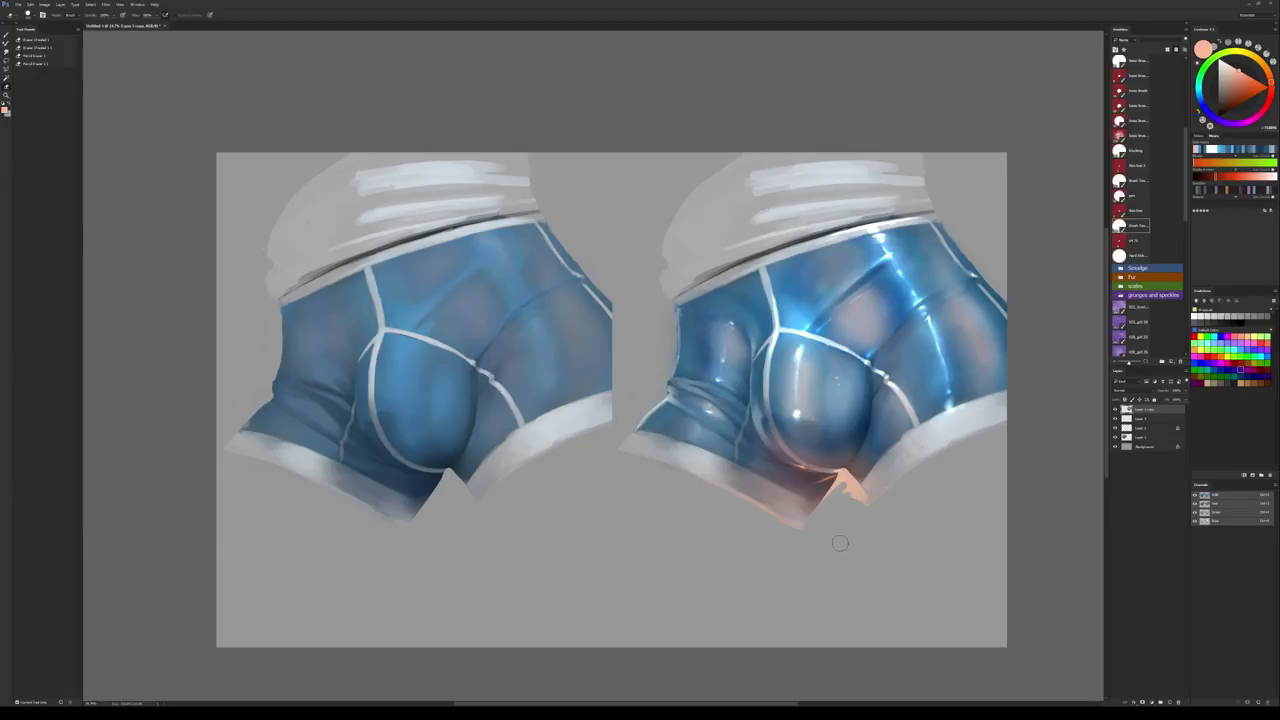
mouse_move(850, 498)
mouse_down()
mouse_move(850, 484)
mouse_move(825, 514)
mouse_up()
drag(868, 393, 864, 402)
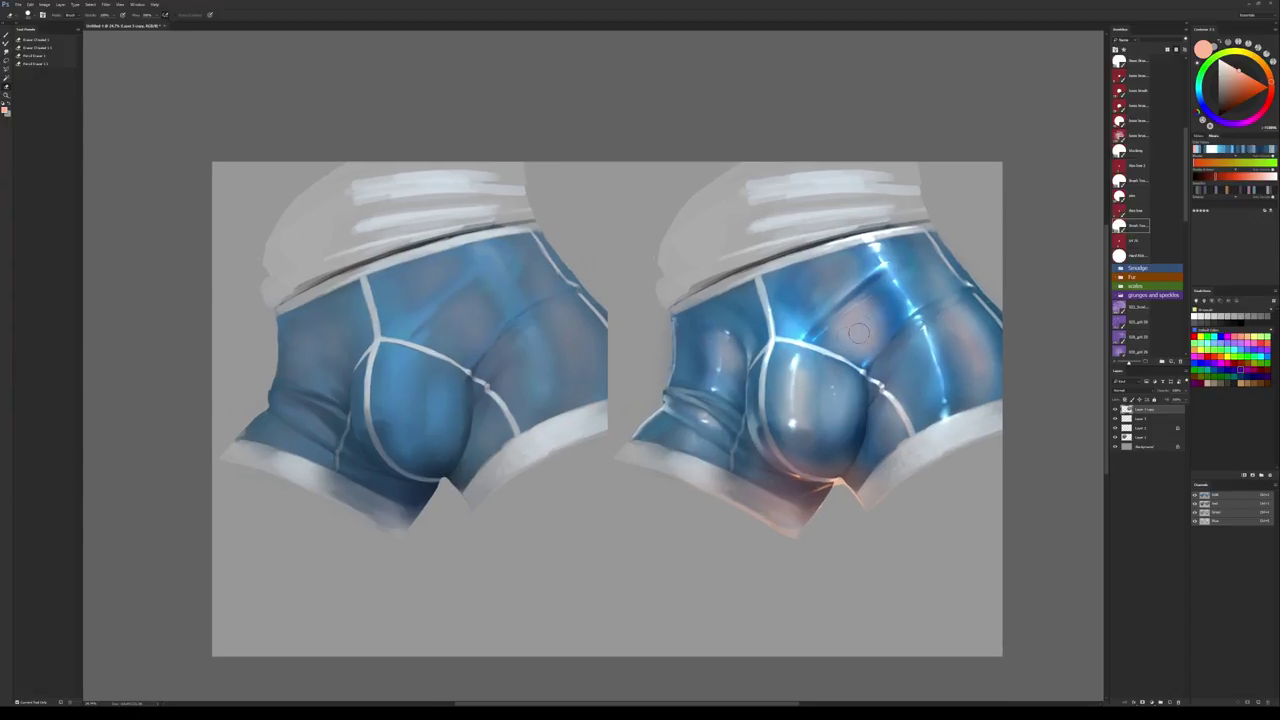
- Sample the light hem grey and letter "A27" with the brush on the first pair's thigh, just above the hem
key(b)
drag(923, 490, 894, 484)
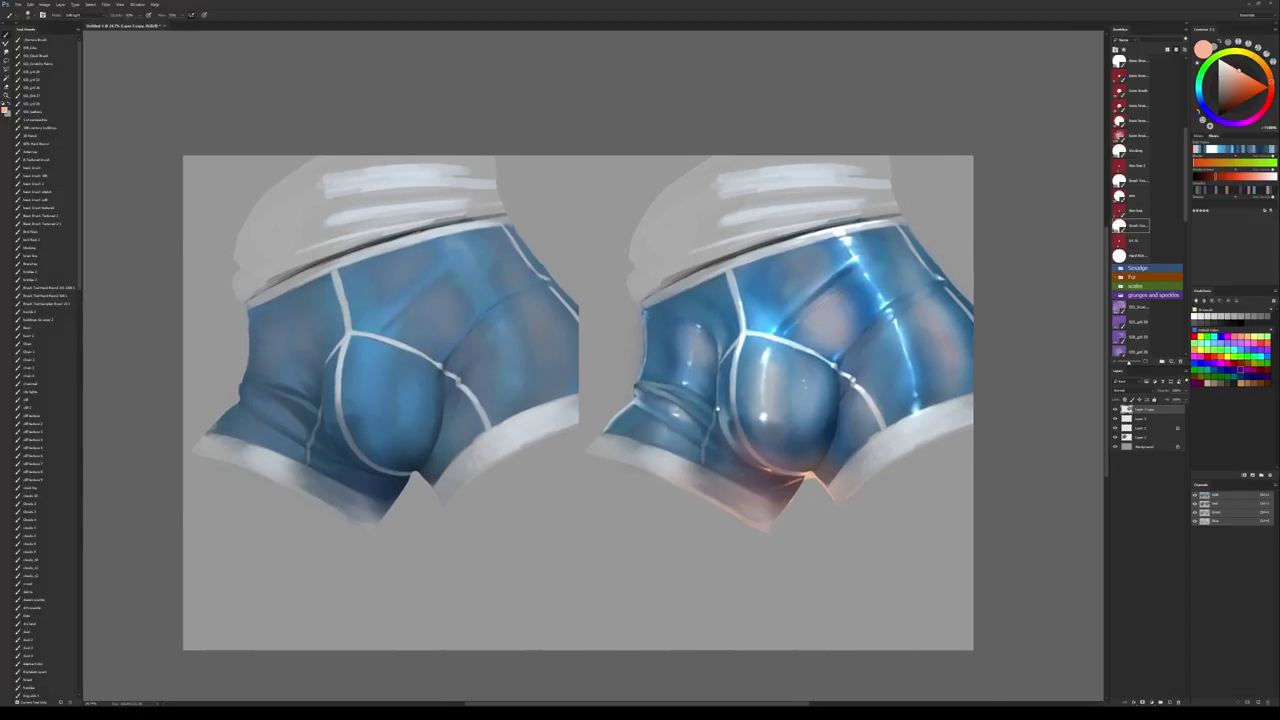
drag(714, 394, 727, 393)
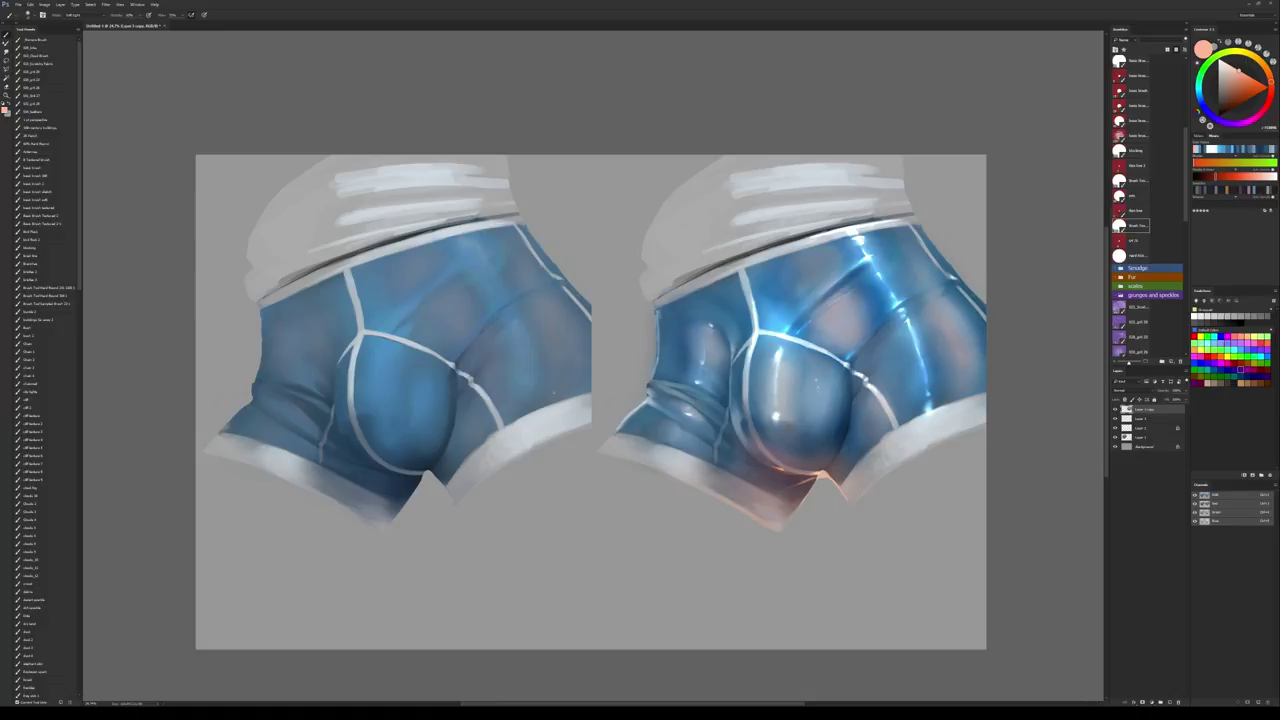
key(ctrl+z)
alt+click(563, 413)
drag(556, 382, 556, 397)
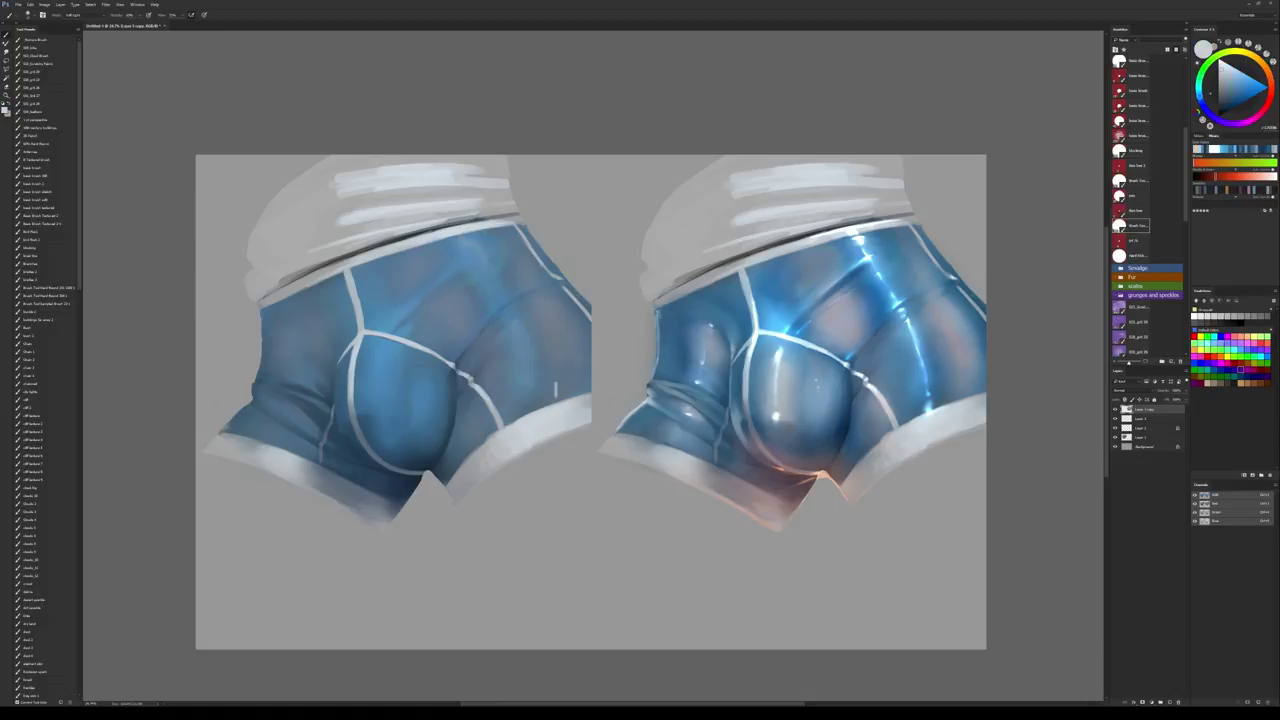
right_click(556, 388)
click(657, 120)
drag(567, 383, 577, 394)
drag(722, 408, 686, 410)
- Letter a matching "A27" on the second pair's thigh above the hem, redoing the last stroke
drag(870, 429, 851, 428)
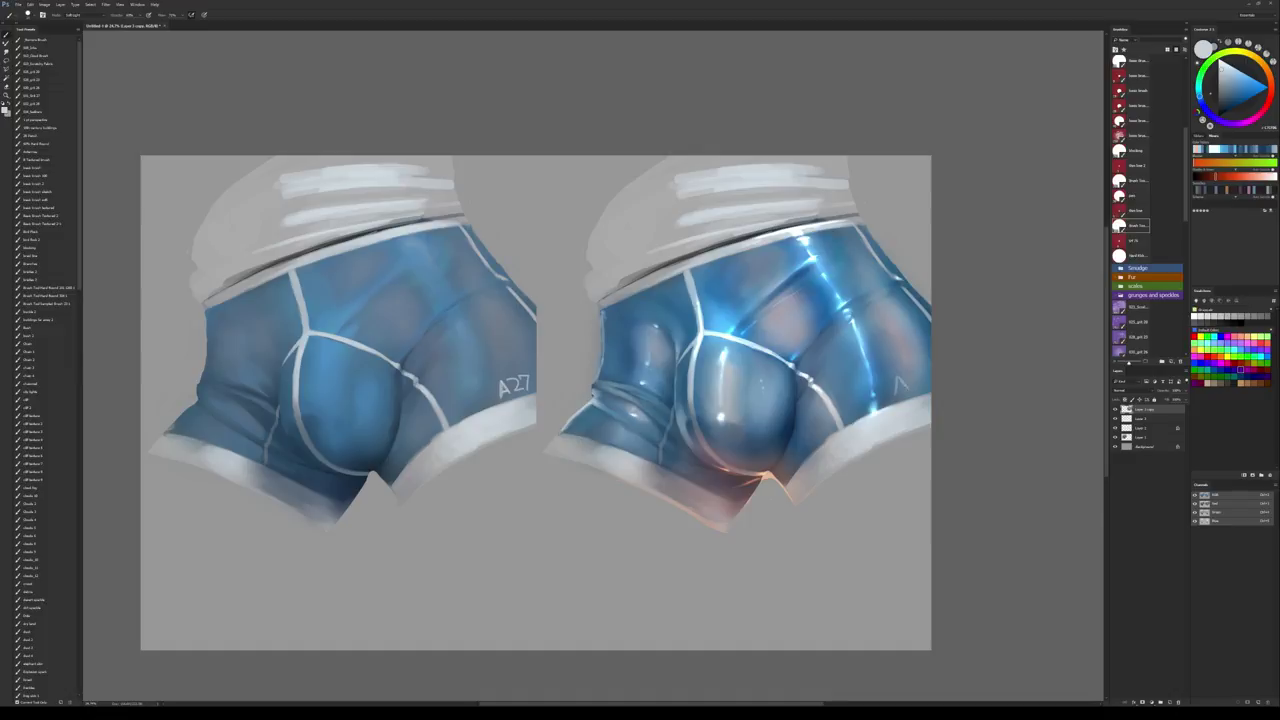
key(ctrl+z)
drag(918, 369, 915, 370)
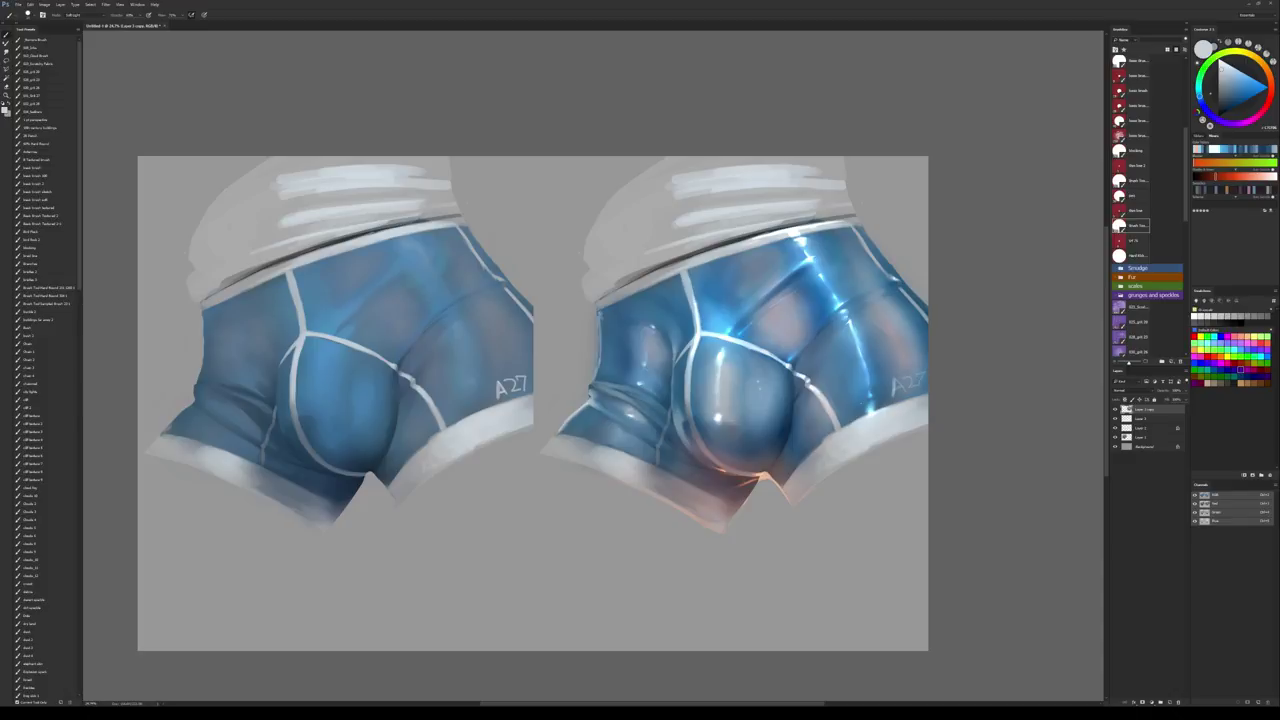
drag(517, 511, 587, 501)
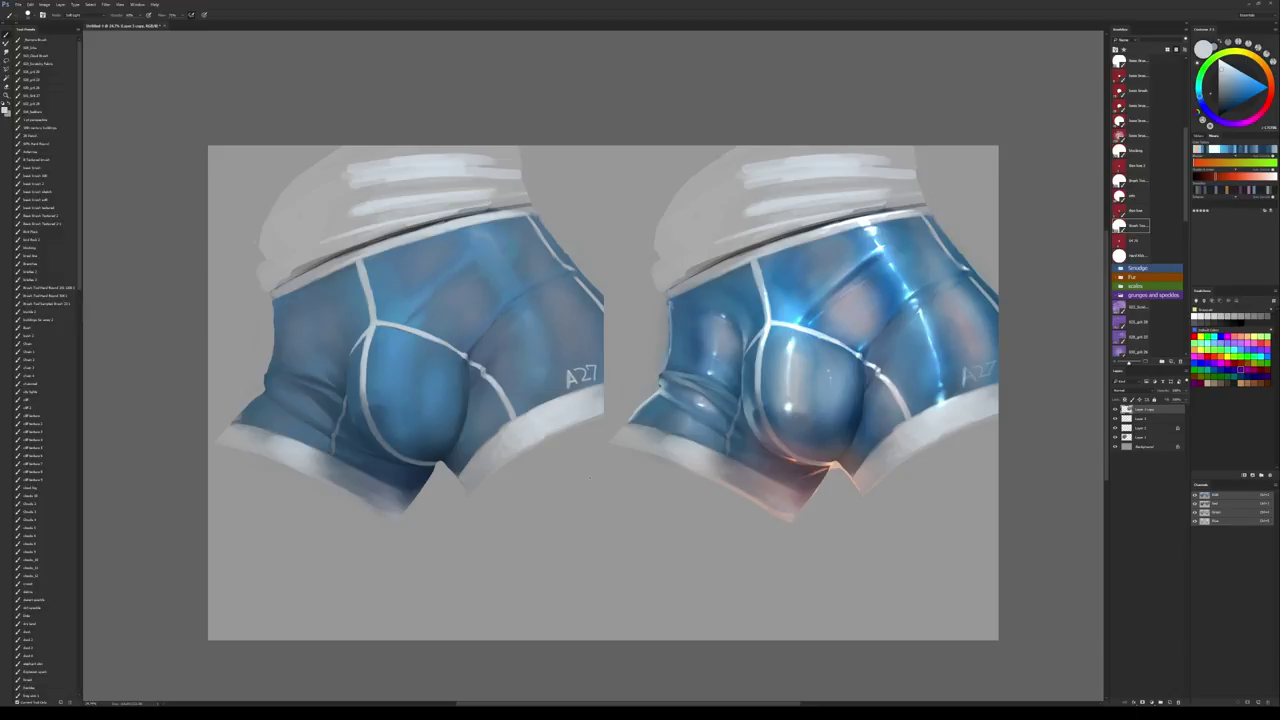
- Draw a small curved black outline doodle on the background between the two pairs, then lasso it and copy it to a new layer
key(d)
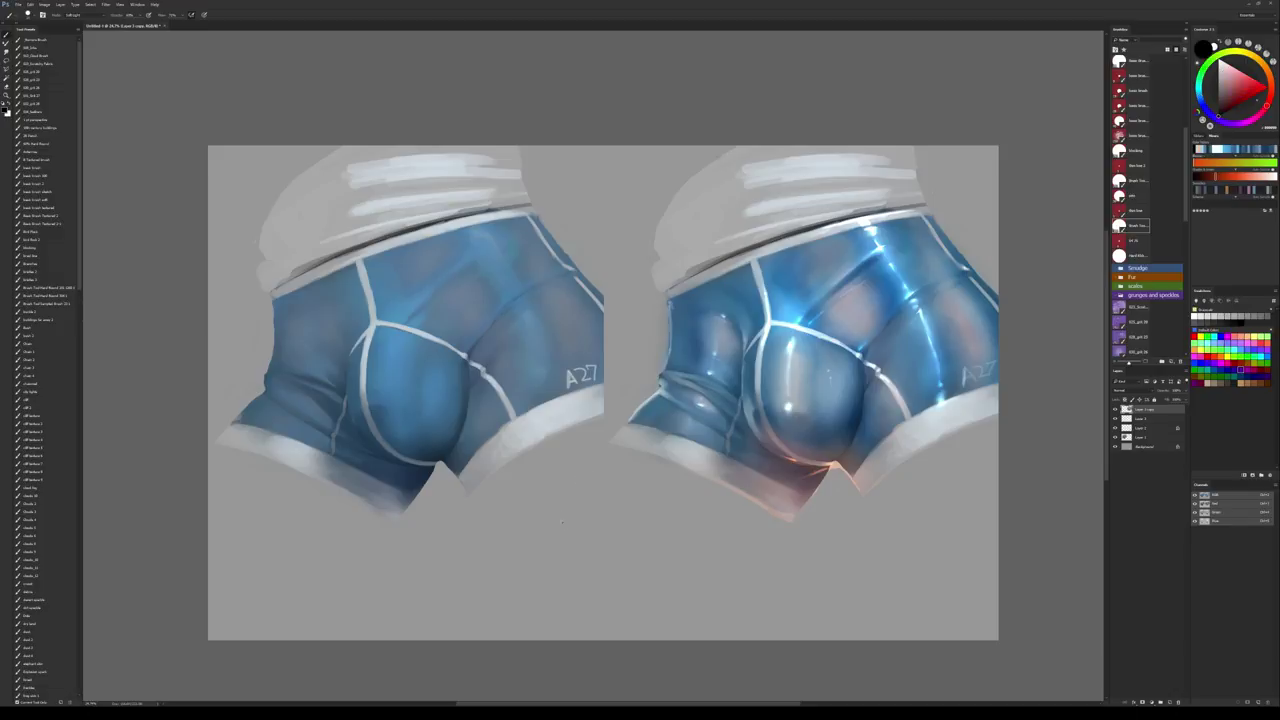
mouse_move(563, 525)
mouse_down()
mouse_move(536, 503)
mouse_move(530, 513)
mouse_move(552, 527)
mouse_move(584, 542)
mouse_up()
key(l)
mouse_move(596, 496)
mouse_down()
mouse_move(546, 488)
mouse_move(600, 498)
mouse_up()
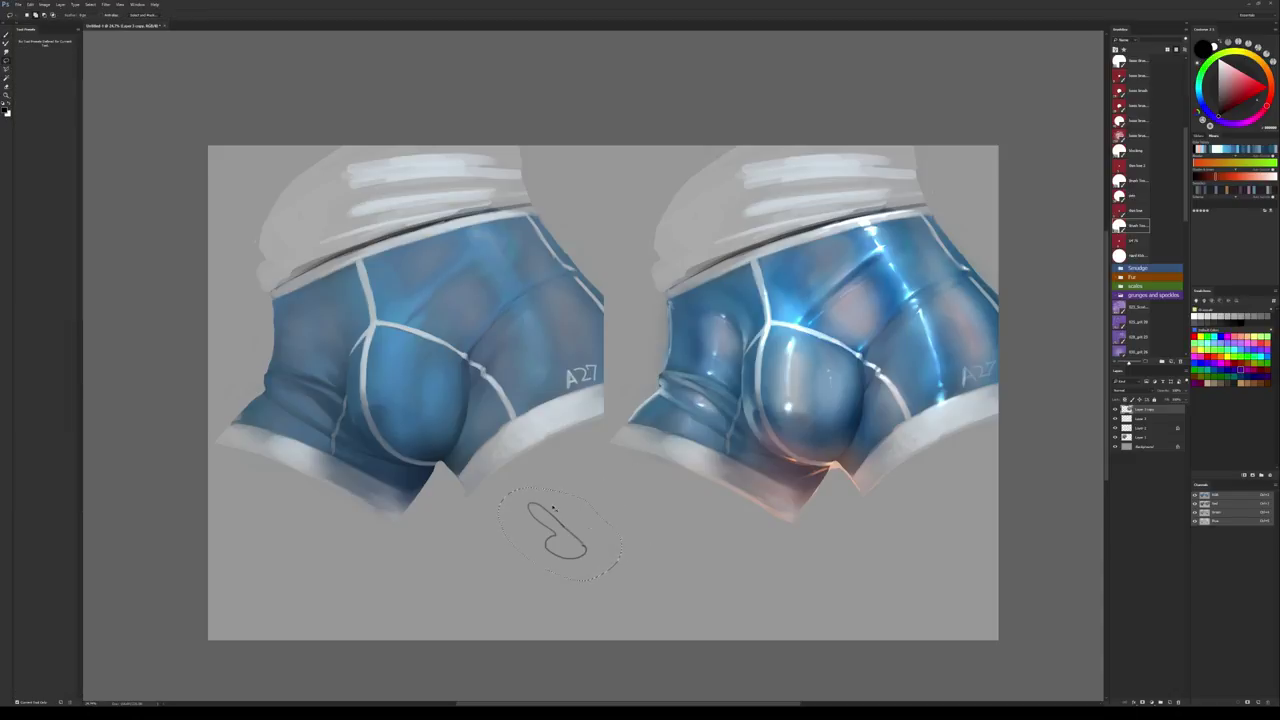
right_click(568, 537)
click(600, 594)
- Flip the copied doodle horizontally and place it beside the original as a mirrored pair
key(ctrl+t)
right_click(586, 535)
click(611, 630)
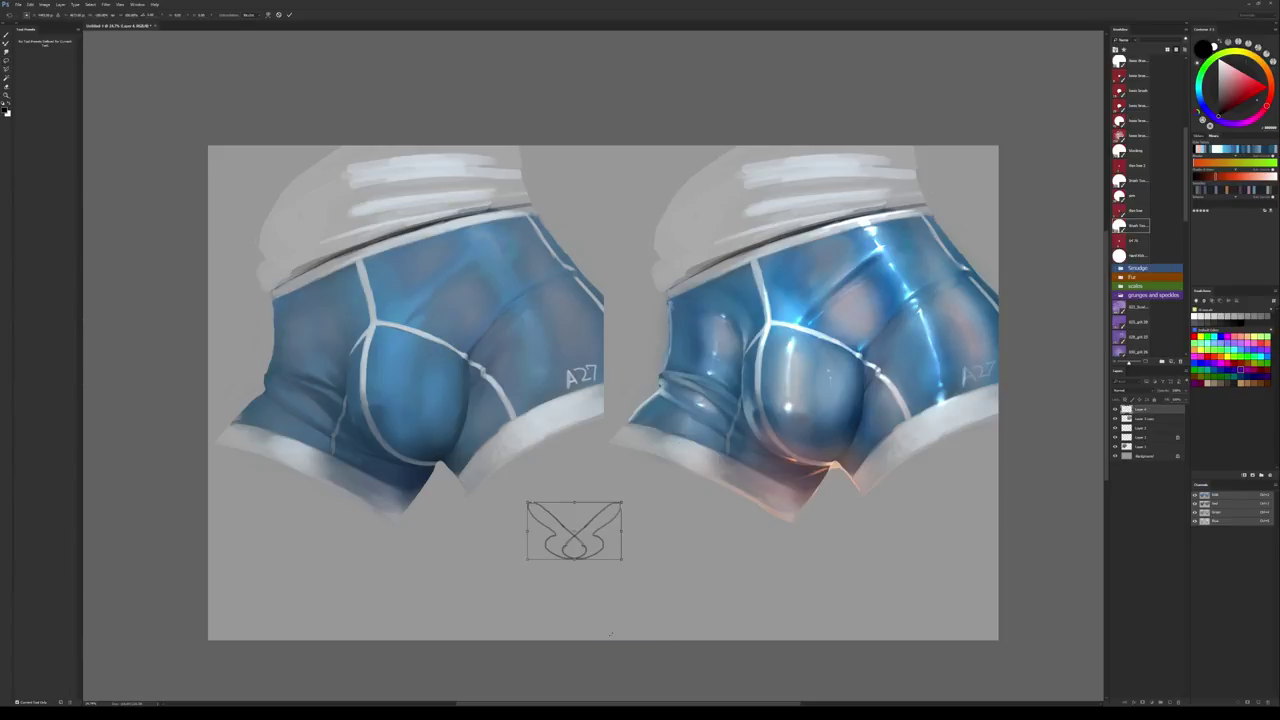
mouse_move(585, 541)
mouse_down()
mouse_move(603, 530)
mouse_move(614, 541)
mouse_up()
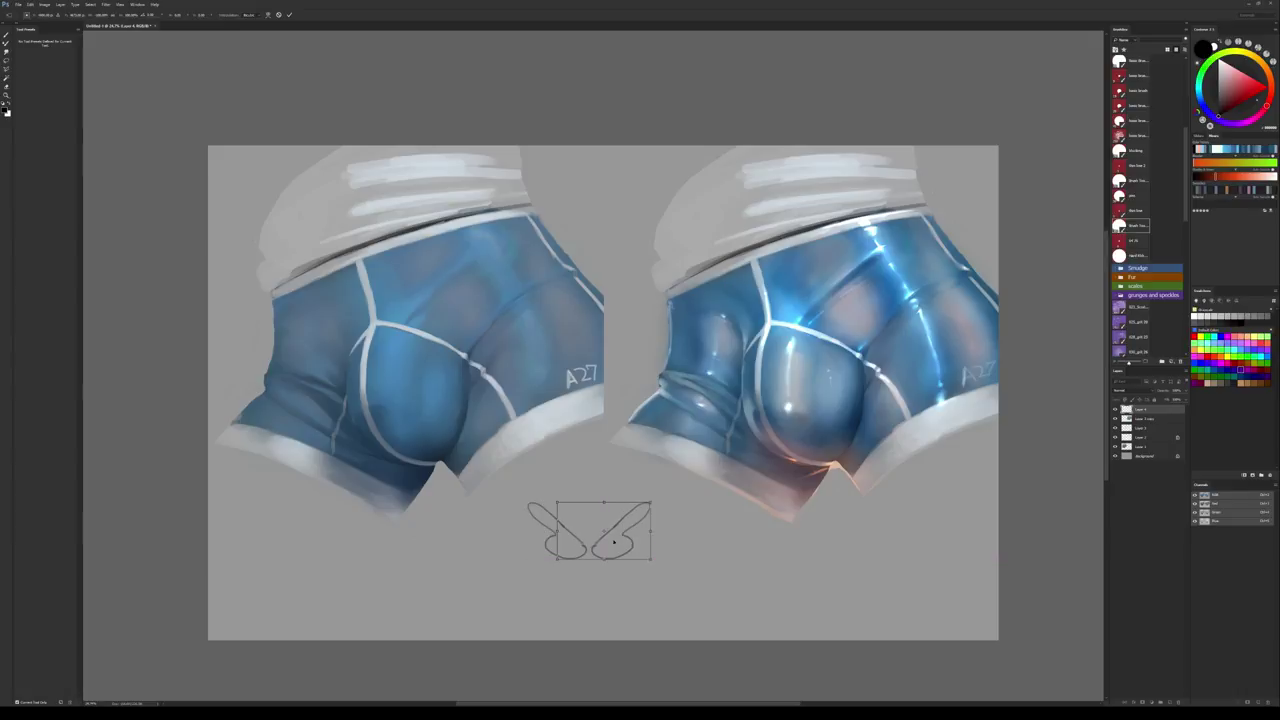
key(Return)
- Paint small black drops above the doodle's tips and a grinning face with a halo between the two shapes
key(b)
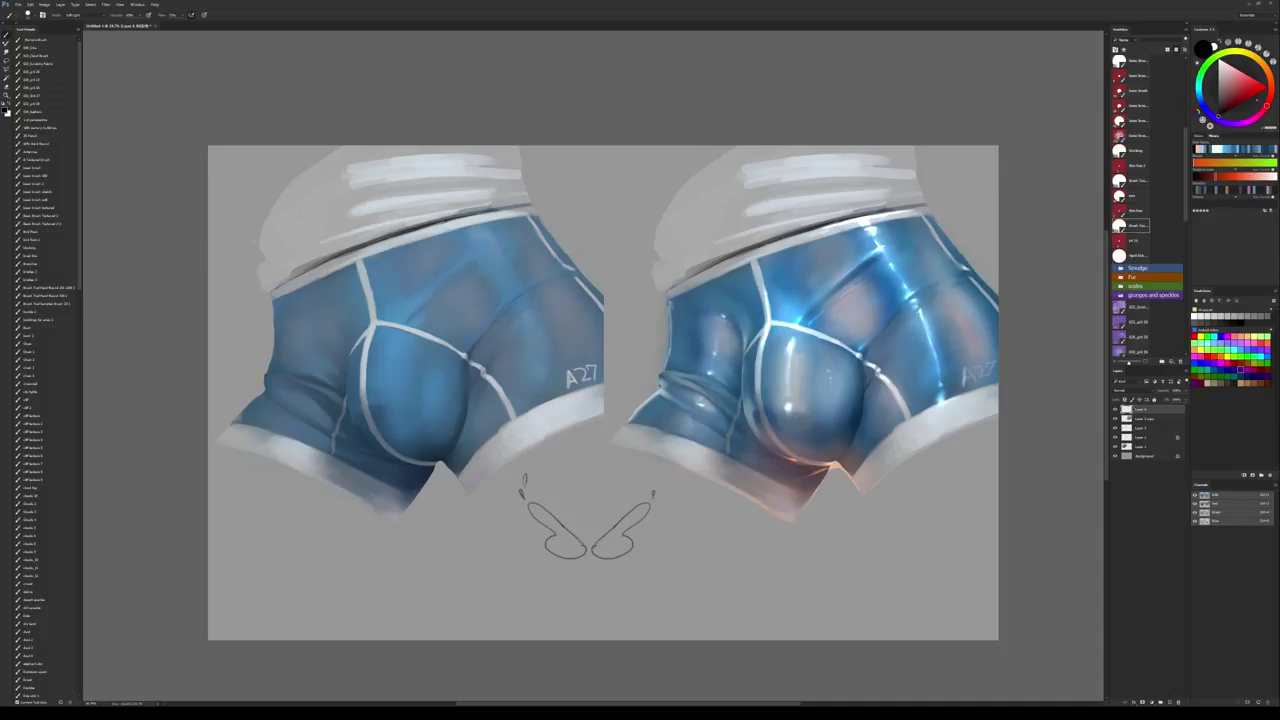
drag(665, 489, 663, 497)
drag(569, 509, 597, 521)
drag(590, 514, 608, 508)
mouse_move(597, 498)
mouse_down()
mouse_move(608, 486)
mouse_move(567, 486)
mouse_move(578, 498)
mouse_move(574, 465)
mouse_move(602, 461)
mouse_up()
mouse_move(600, 510)
mouse_down()
mouse_move(605, 479)
mouse_move(600, 501)
mouse_move(626, 506)
mouse_up()
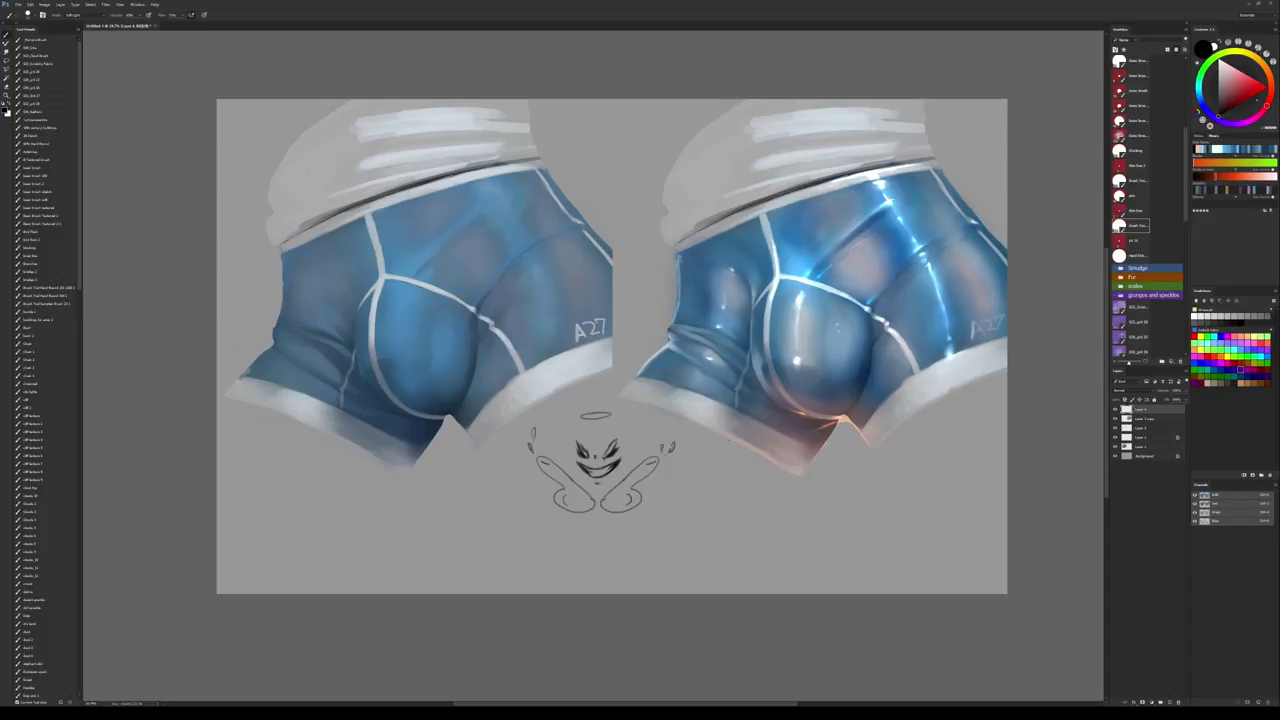
- Draw a black signature monogram on the empty background below the second pair
drag(700, 470, 693, 478)
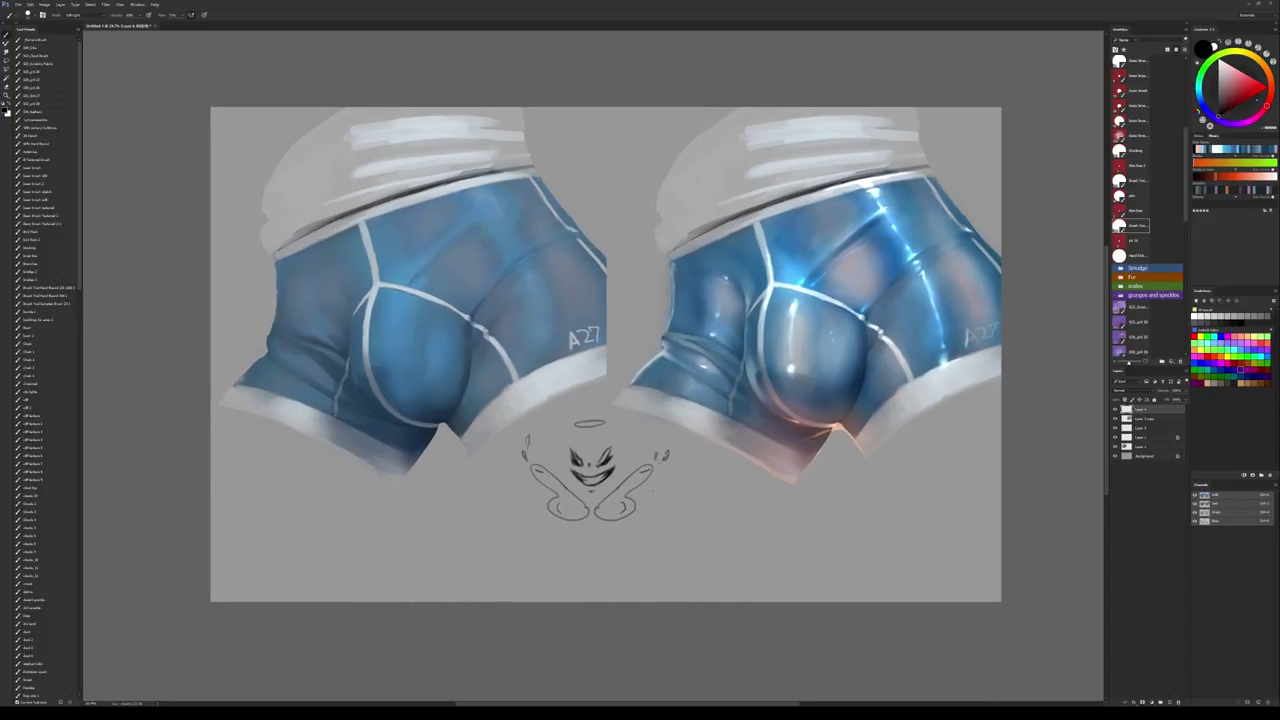
scroll(878, 508, down, 2)
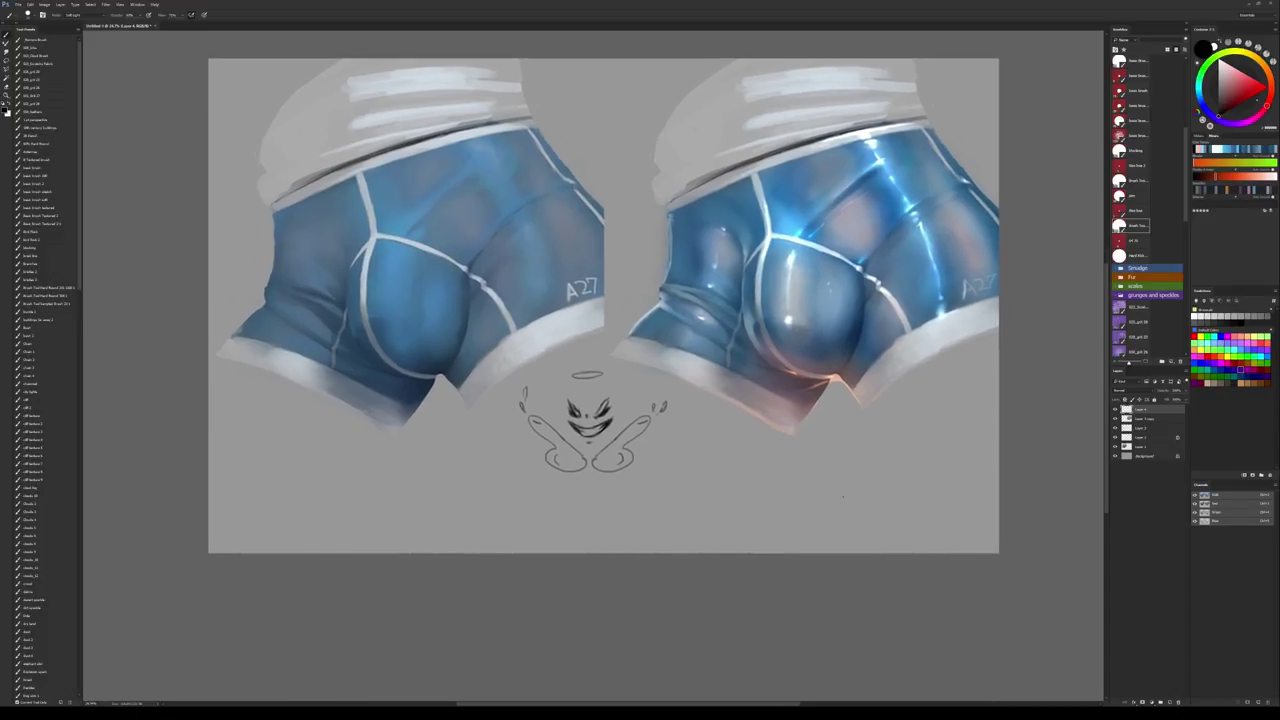
mouse_move(868, 466)
mouse_down()
mouse_move(846, 550)
mouse_move(914, 523)
mouse_up()
mouse_move(879, 535)
mouse_down()
mouse_move(851, 571)
mouse_move(868, 576)
mouse_move(838, 587)
mouse_up()
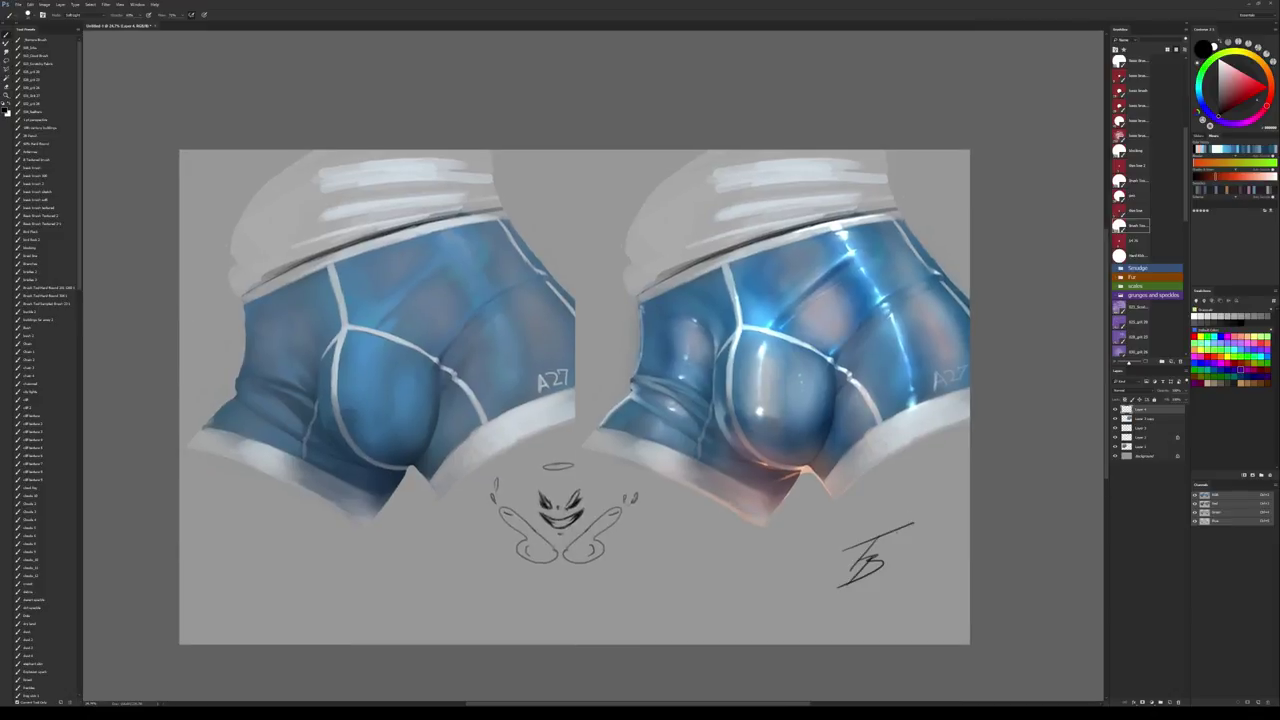
- Lasso the signature, scale it down to about half size toward the canvas's lower corner and deselect it
key(l)
mouse_move(930, 535)
mouse_down()
mouse_move(826, 565)
mouse_move(928, 522)
mouse_up()
key(ctrl+t)
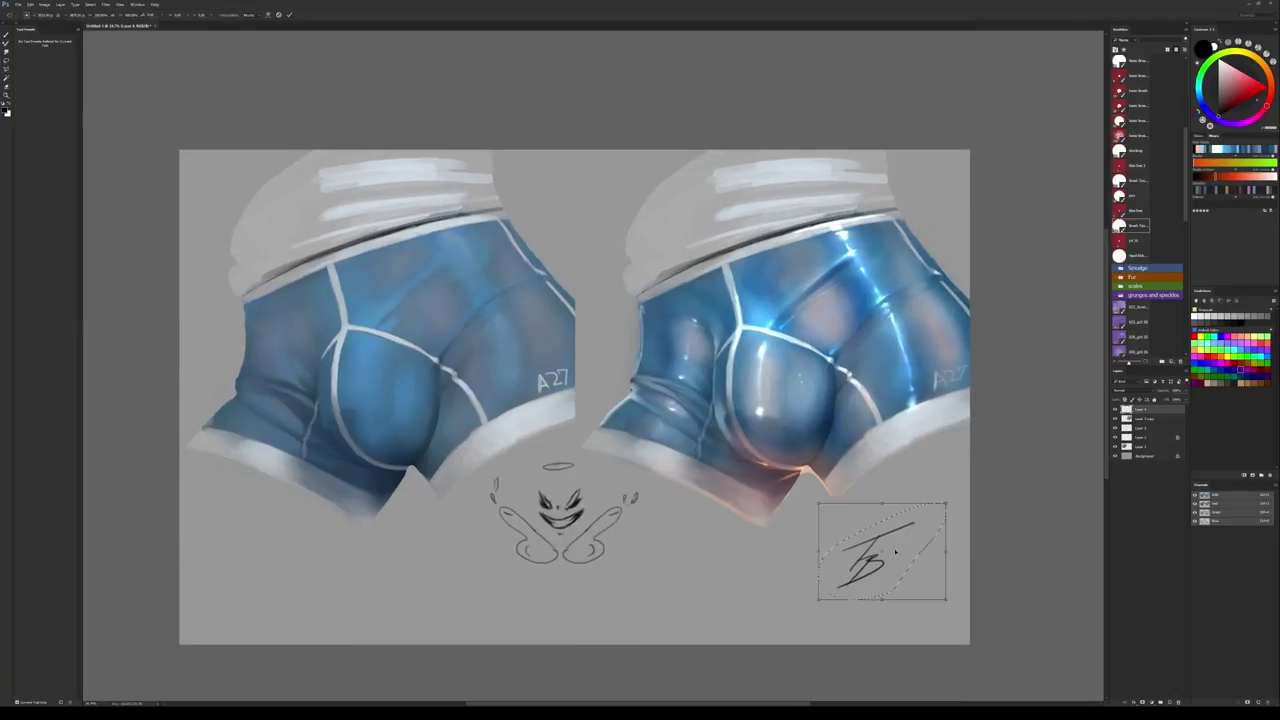
drag(818, 502, 881, 550)
key(Return)
key(ctrl+d)
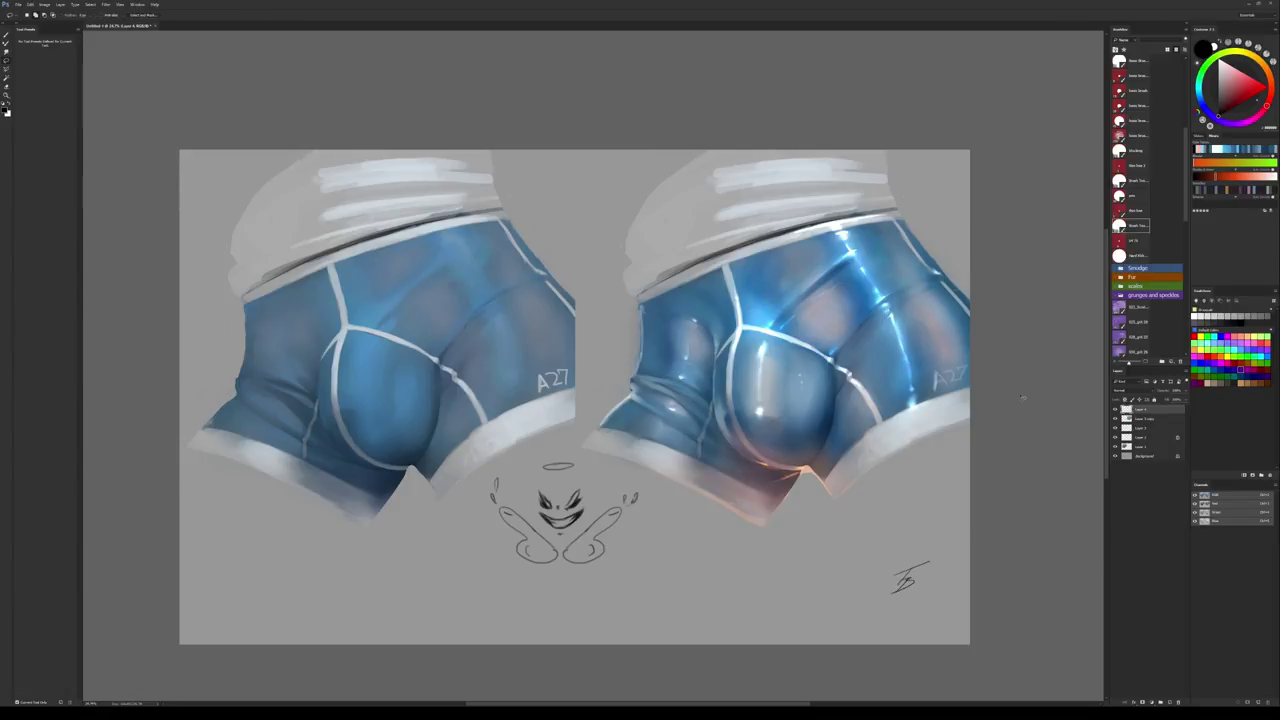
- Choose the signature brush from the "sig links" brush group, enlarge it and stamp the artist's web links beneath the signature
key(b)
drag(1186, 166, 1183, 176)
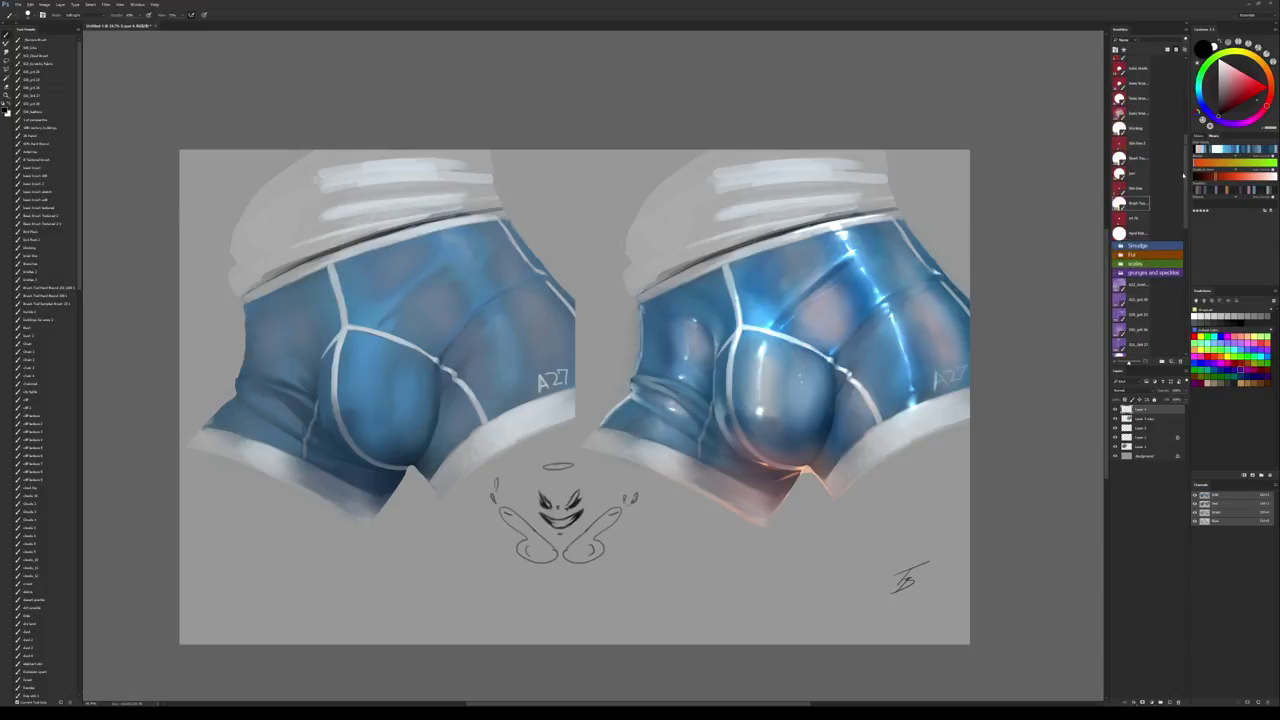
click(1117, 273)
scroll(1140, 310, down, 1)
click(1131, 322)
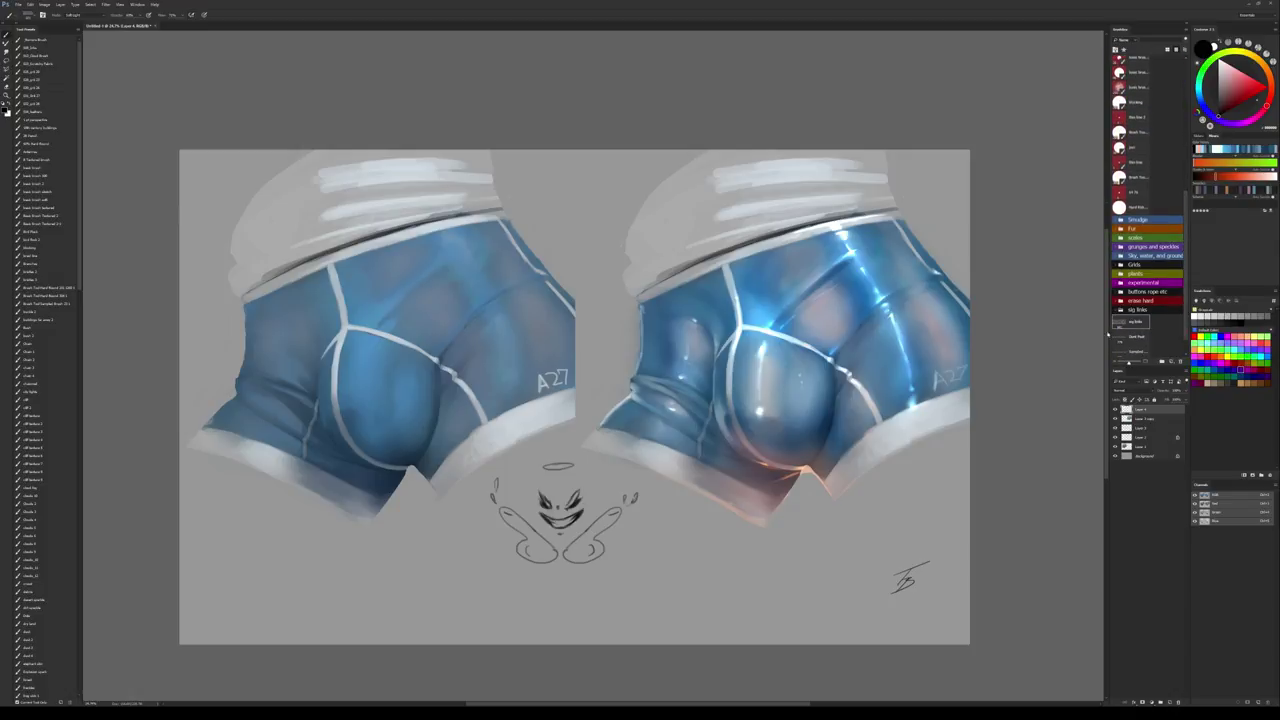
click(916, 601)
key(])
key(])
key(])
click(907, 613)
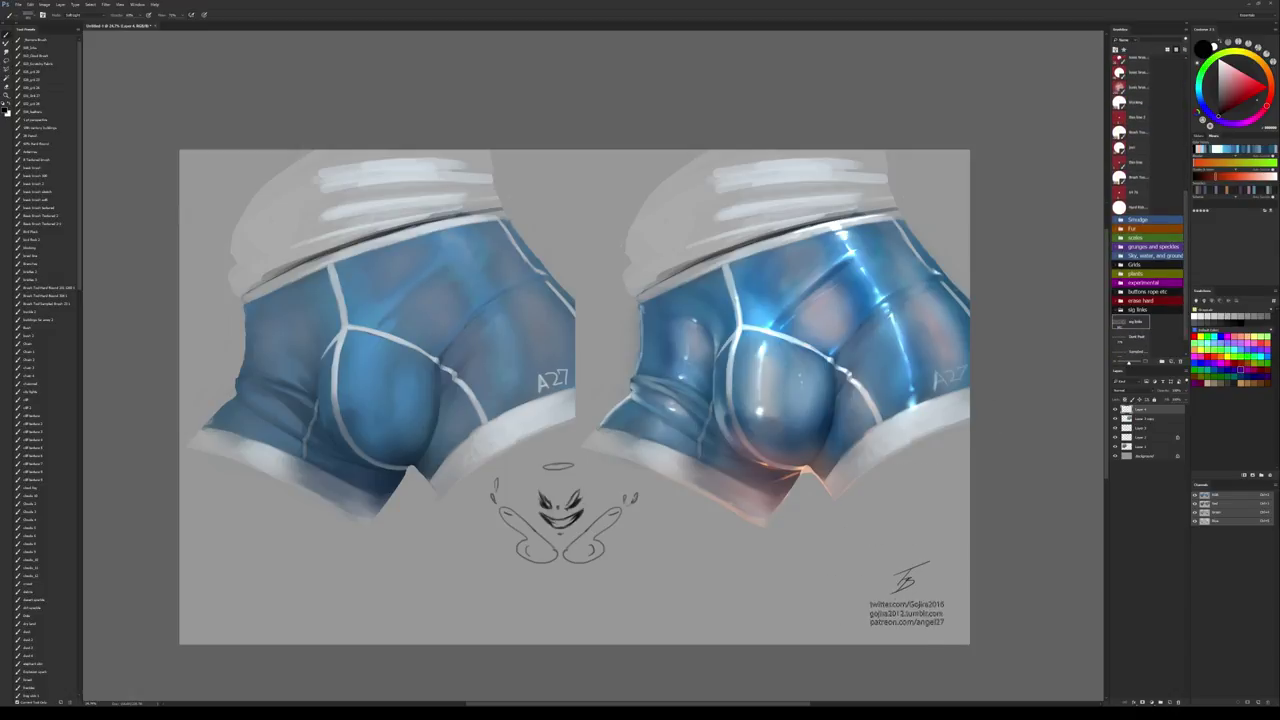